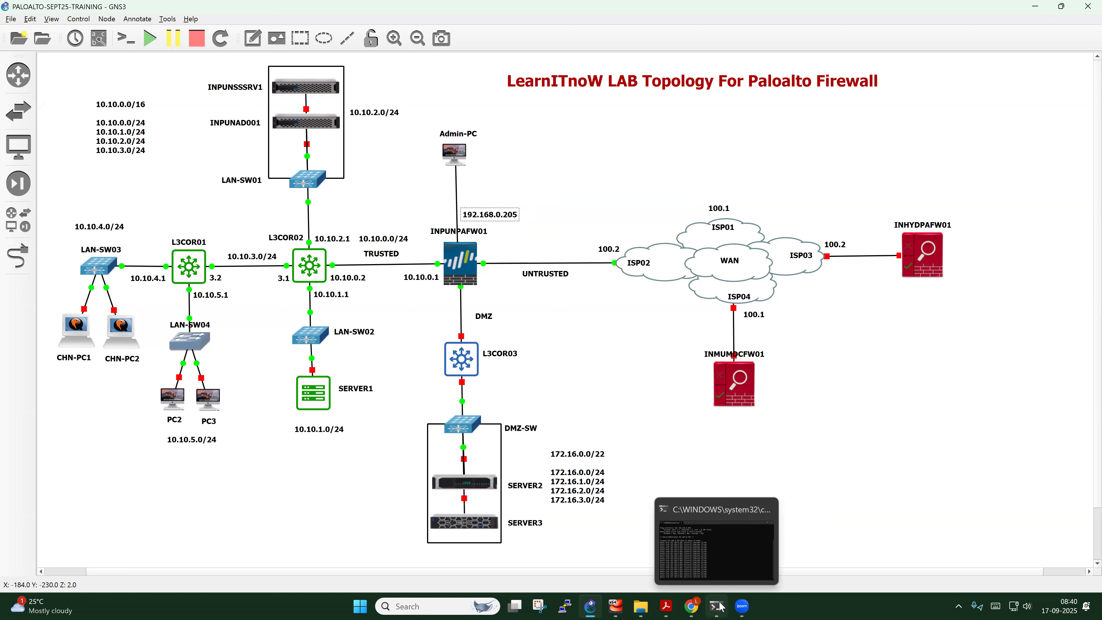
Stop the continuous ping in Command Prompt to get a fresh prompt
{"action": "left_click", "coordinate": [725, 564]}
{"action": "left_click_drag", "start_coordinate": [601, 294], "coordinate": [608, 299]}
{"action": "left_click", "coordinate": [608, 298]}
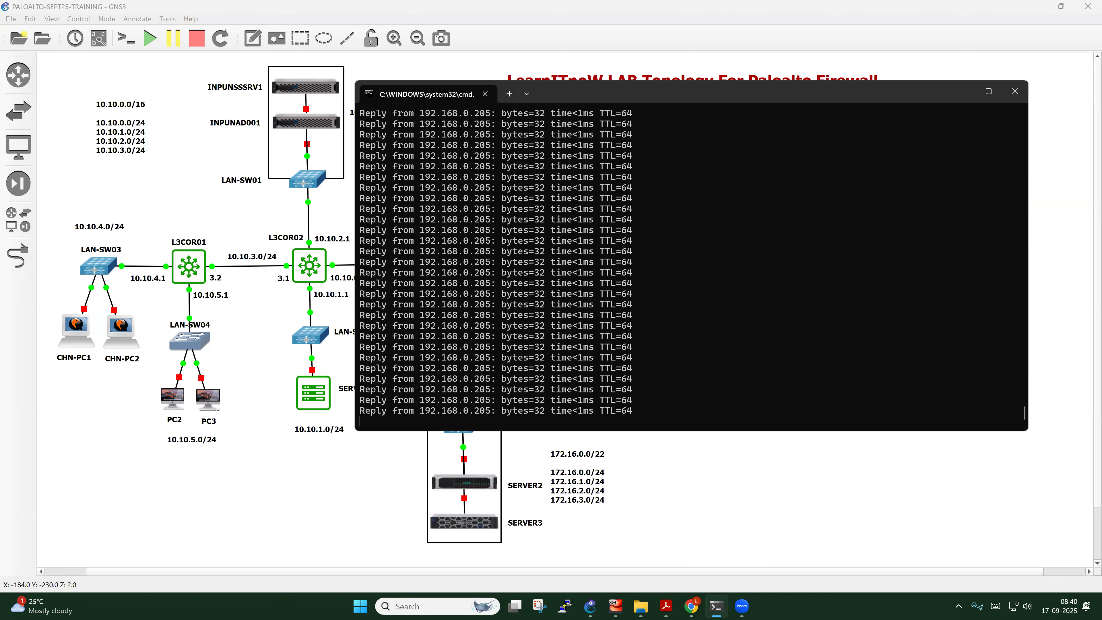
{"action": "key", "text": "ctrl+c"}
{"action": "key", "text": "Return"}
{"action": "key", "text": "Return"}
{"action": "key", "text": "Return"}
{"action": "key", "text": "Return"}
{"action": "key", "text": "Return"}
{"action": "key", "text": "Return"}
{"action": "key", "text": "Return"}
{"action": "key", "text": "Return"}
{"action": "key", "text": "Return"}
Run ipconfig /all and select the host IPv4 address 192.168.0.107
{"action": "type", "text": "ipconfig"}
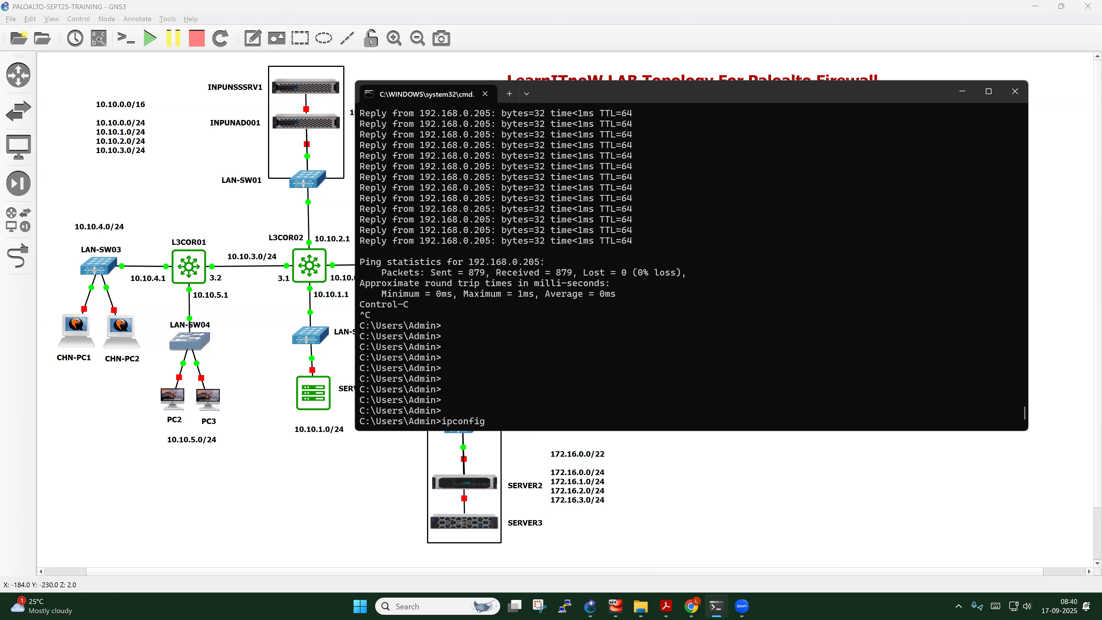
{"action": "type", "text": " aall"}
{"action": "key", "text": "Return"}
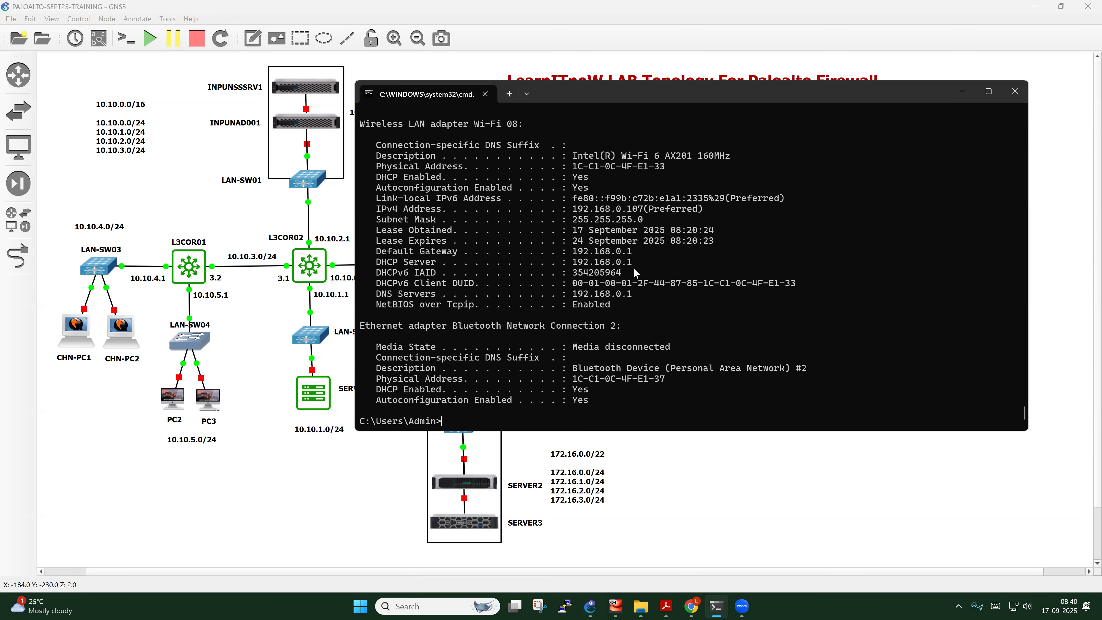
{"action": "left_click_drag", "start_coordinate": [668, 210], "coordinate": [573, 210]}
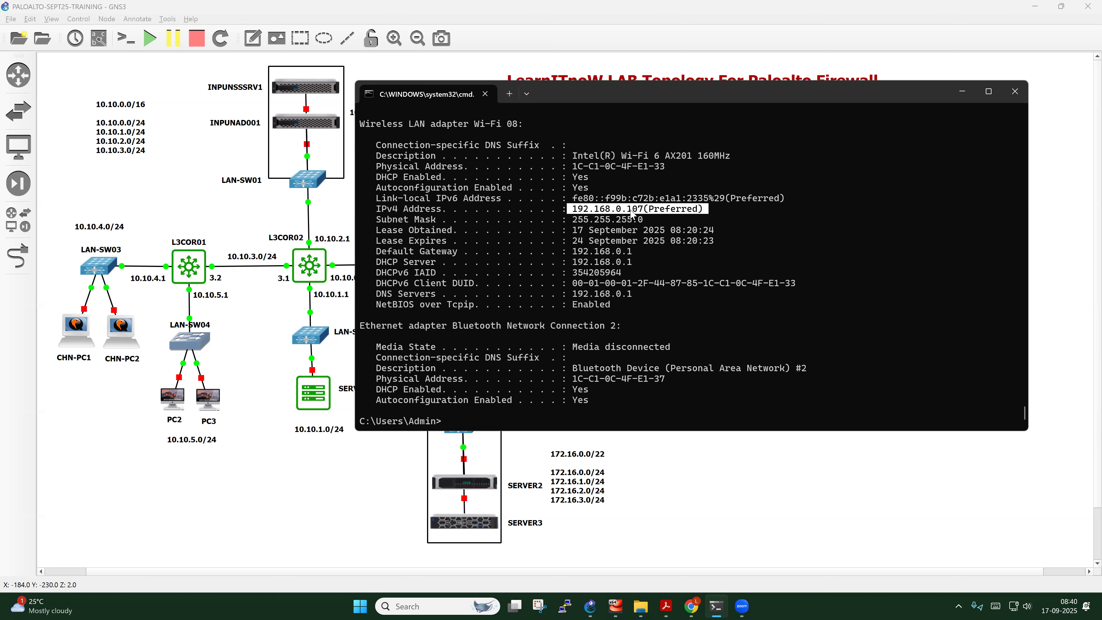
Add a note reading 192.16.0.107 above Admin-PC in the GNS3 topology
{"action": "left_click", "coordinate": [962, 92]}
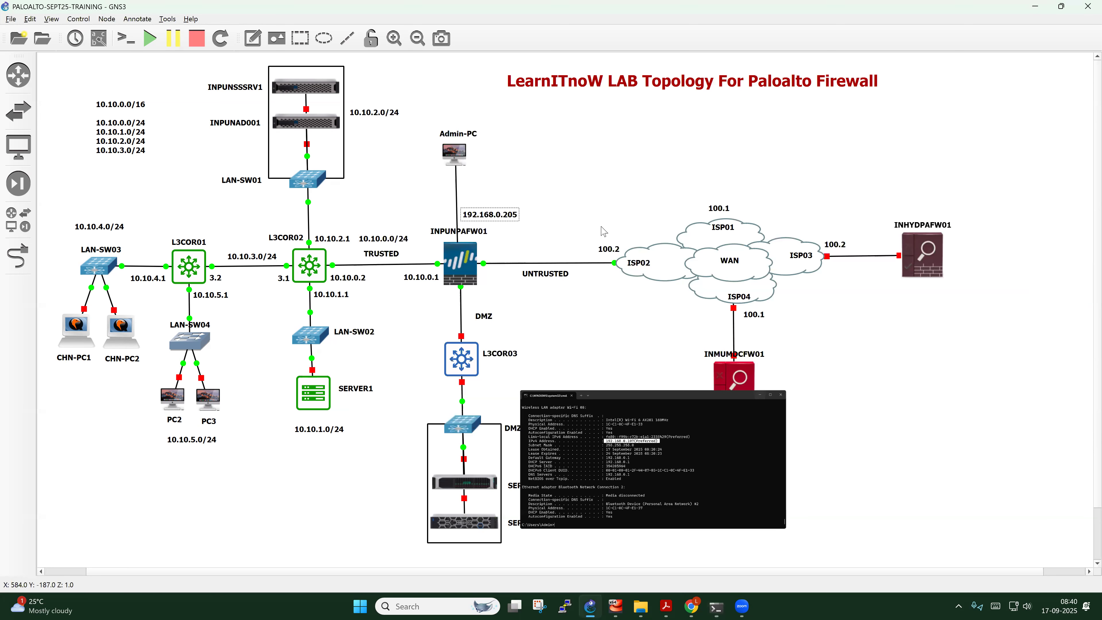
{"action": "left_click", "coordinate": [253, 38]}
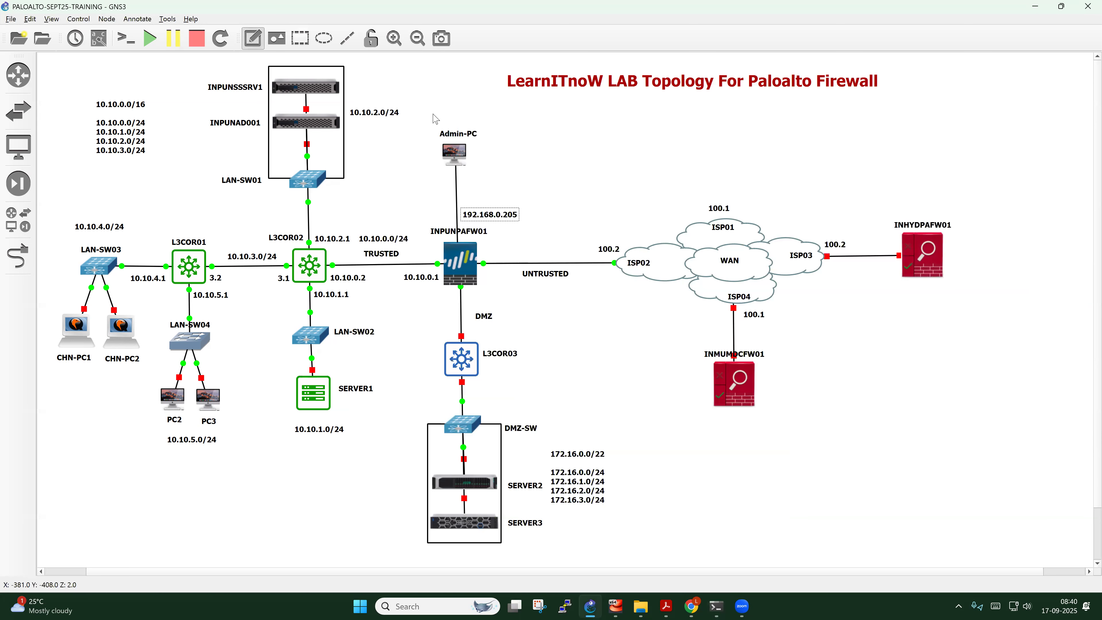
{"action": "left_click", "coordinate": [437, 114]}
{"action": "type", "text": "192.16"}
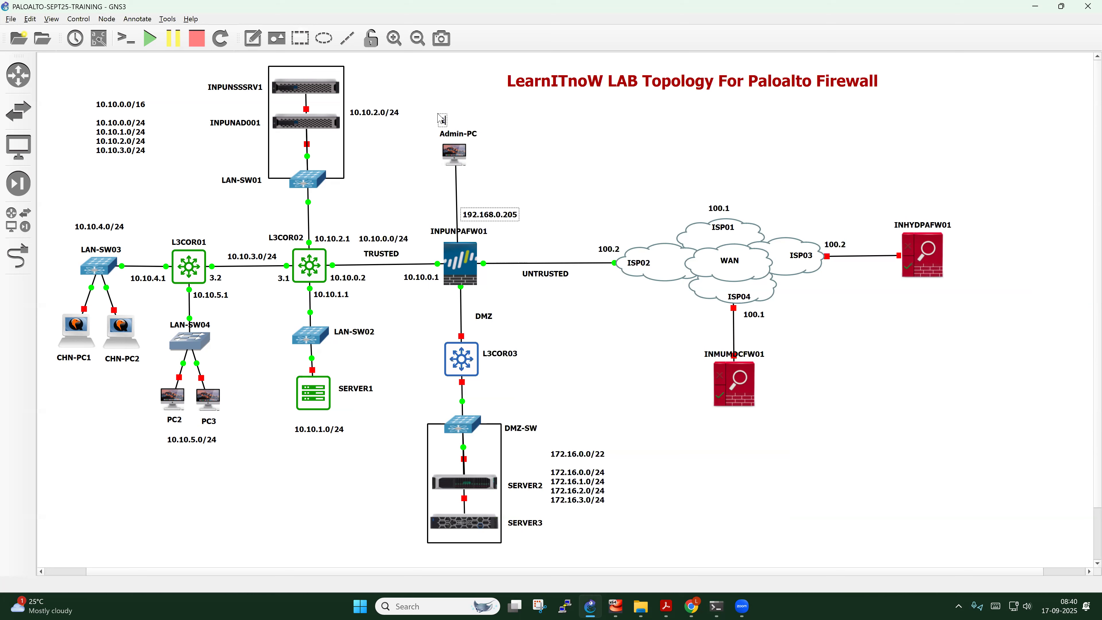
{"action": "type", "text": ".0.107"}
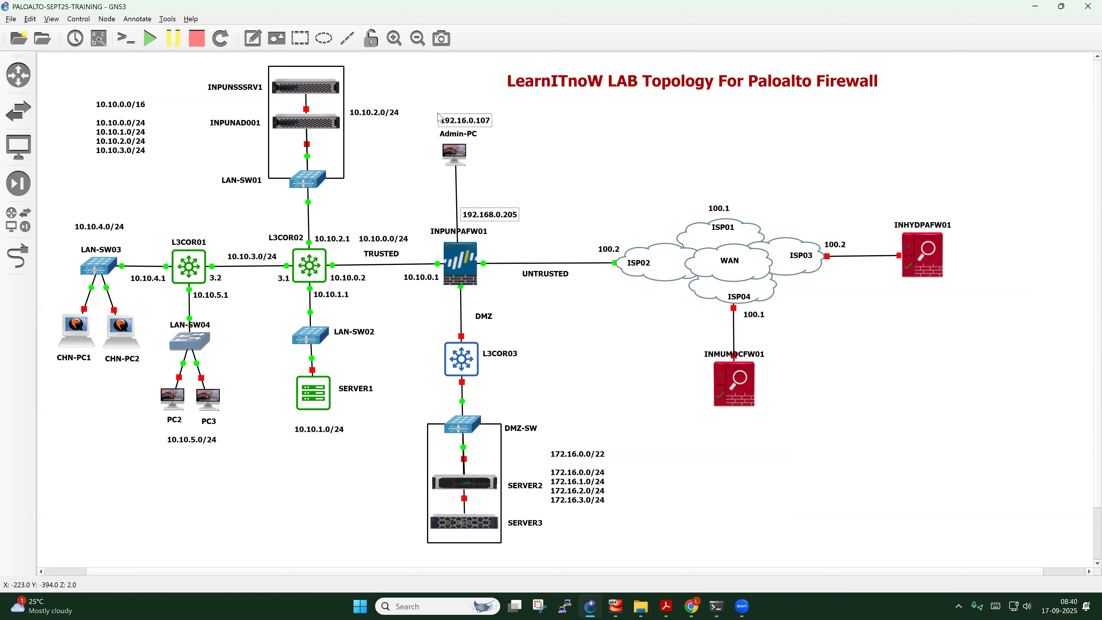
{"action": "left_click", "coordinate": [541, 157]}
{"action": "left_click", "coordinate": [483, 123]}
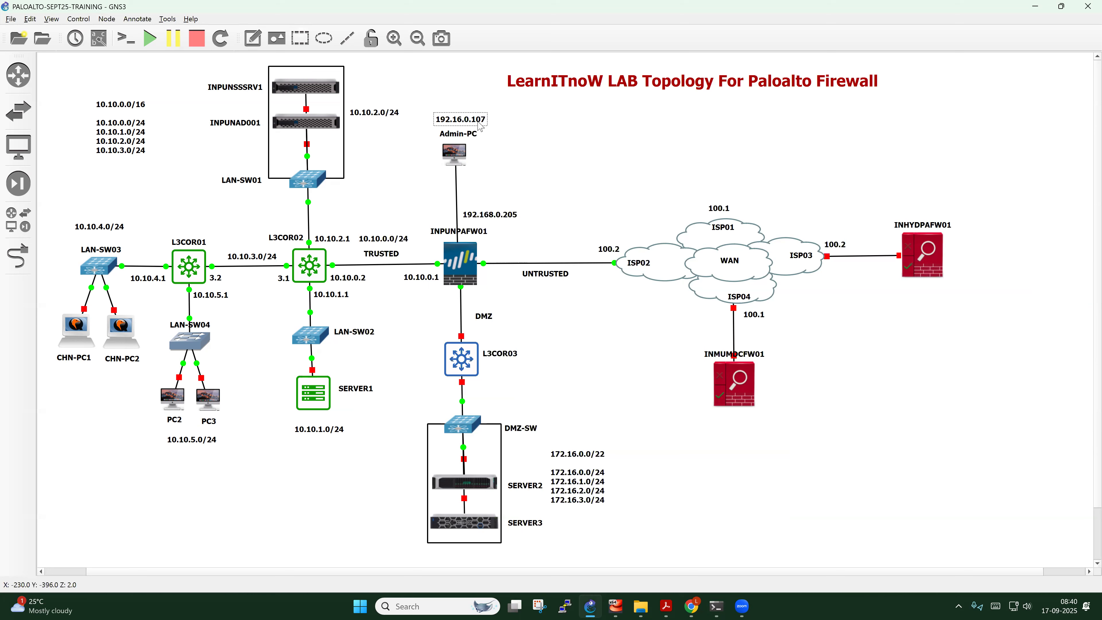
{"action": "left_click", "coordinate": [507, 132]}
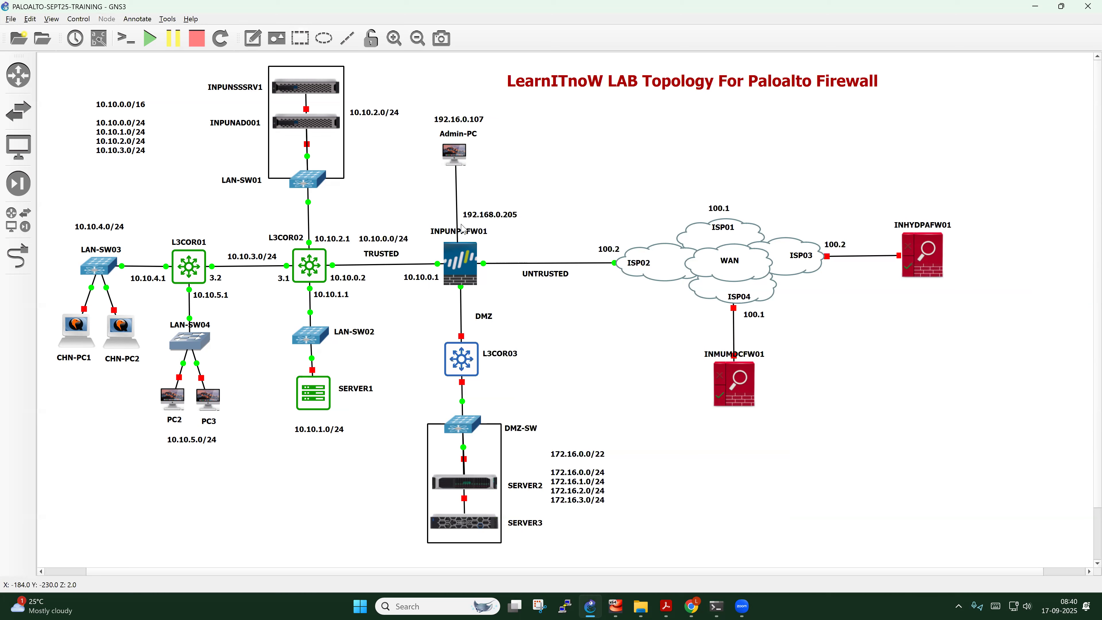
Move the 192.168.0.205 label closer to the firewall
{"action": "left_click_drag", "start_coordinate": [497, 221], "coordinate": [508, 234]}
{"action": "left_click", "coordinate": [534, 174]}
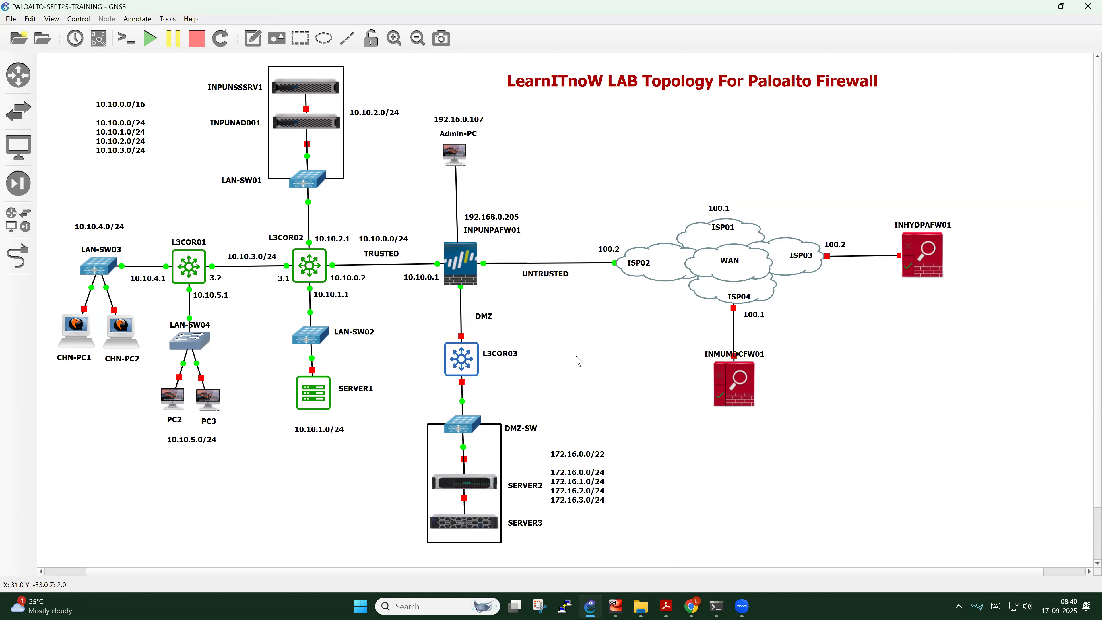
{"action": "mouse_move", "coordinate": [663, 603]}
Reload the firewall web page at 192.168.0.205 with the login path removed from the address
{"action": "left_click", "coordinate": [699, 607]}
{"action": "left_click", "coordinate": [546, 227]}
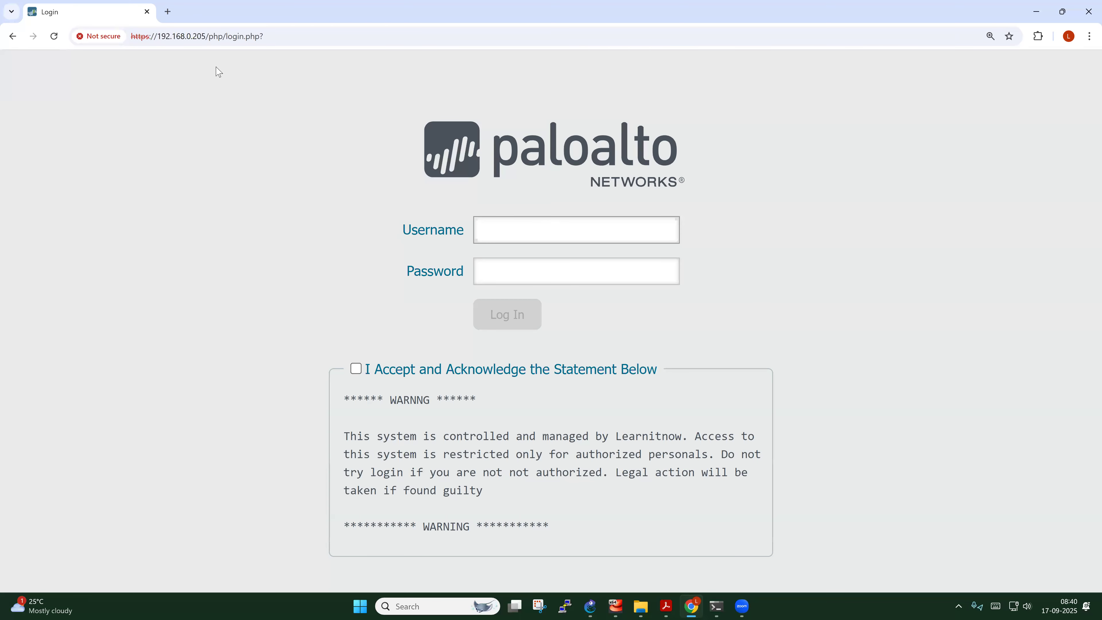
{"action": "left_click_drag", "start_coordinate": [206, 36], "coordinate": [285, 39]}
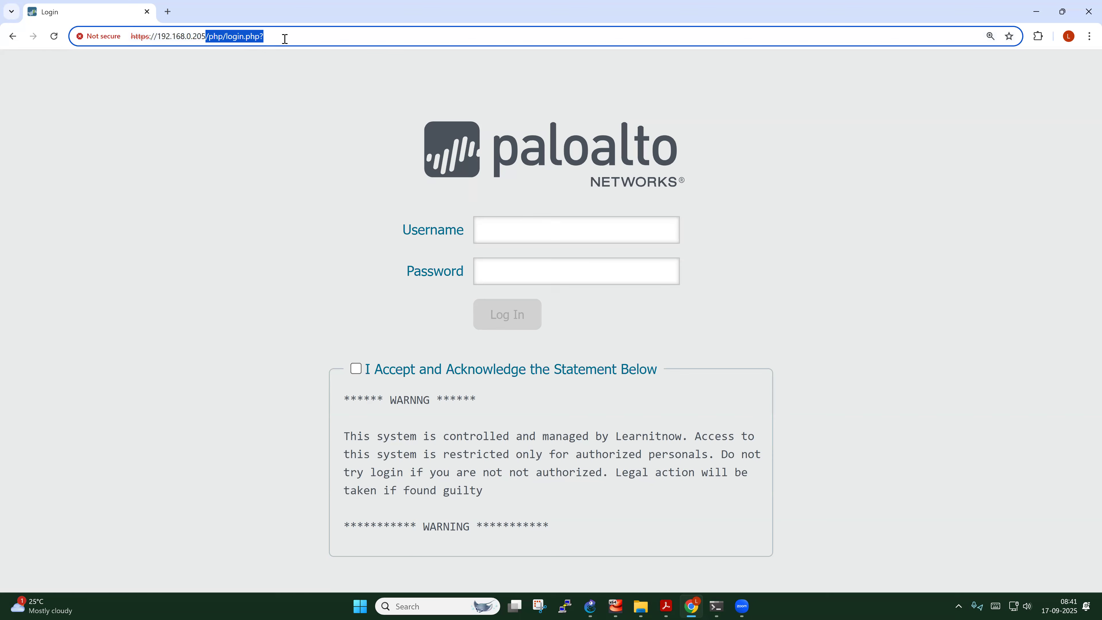
{"action": "key", "text": "BackSpace"}
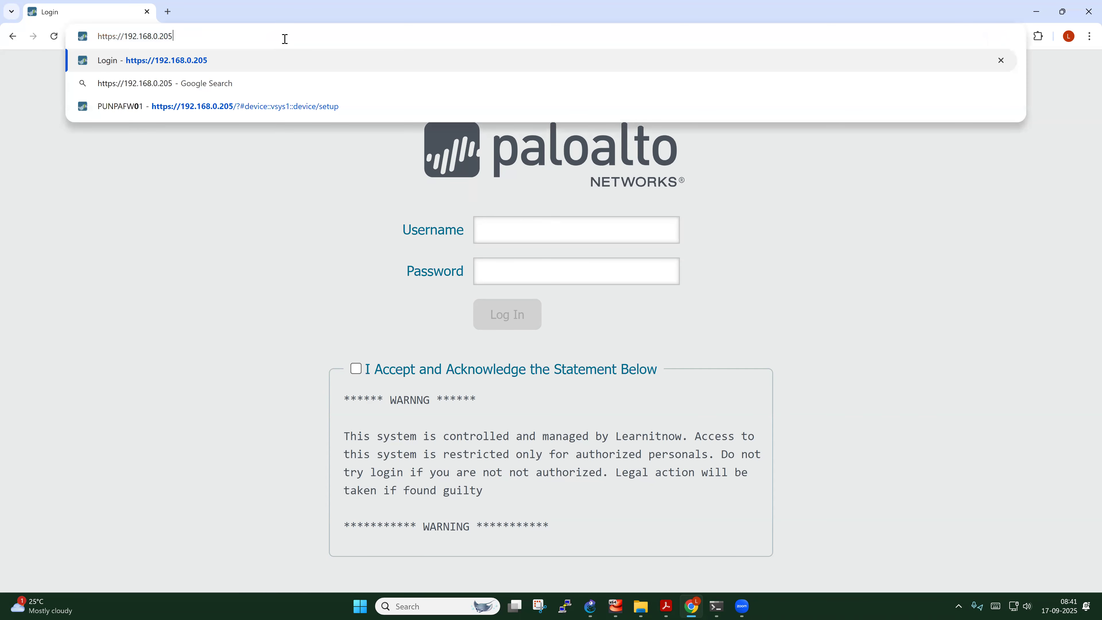
{"action": "key", "text": "Return"}
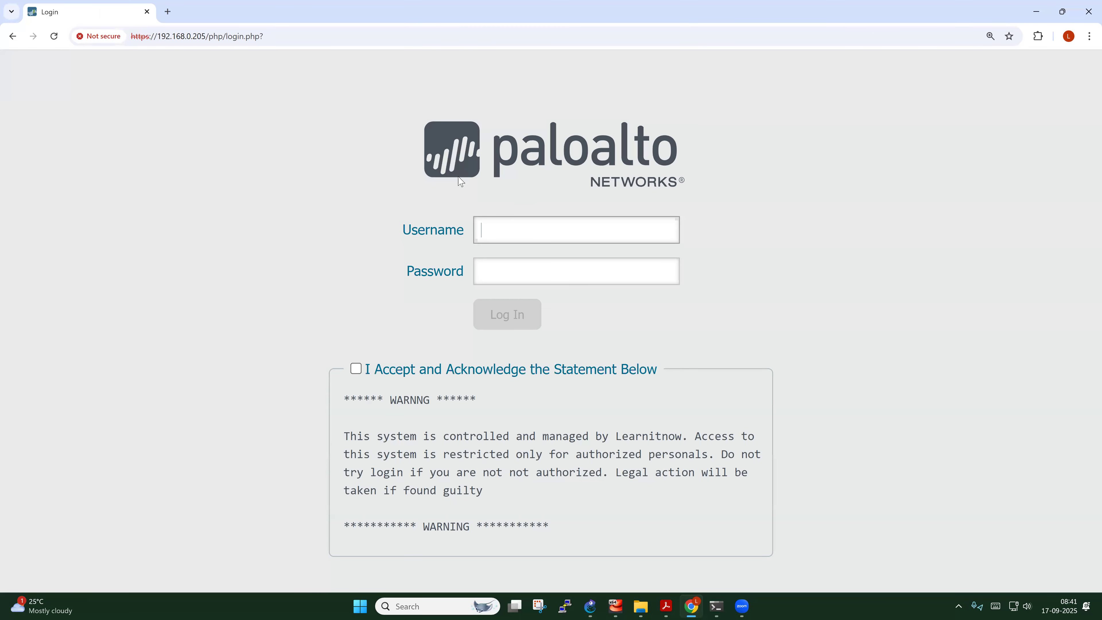
Enter the admin username and password and accept the warning statement
{"action": "left_click", "coordinate": [507, 228]}
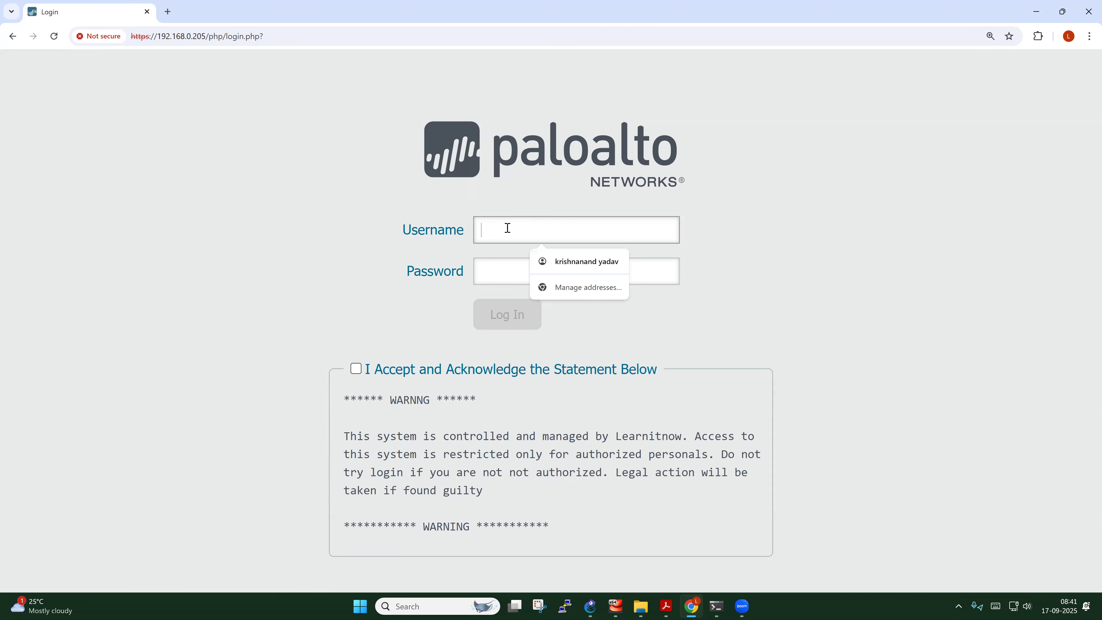
{"action": "type", "text": "trainer"}
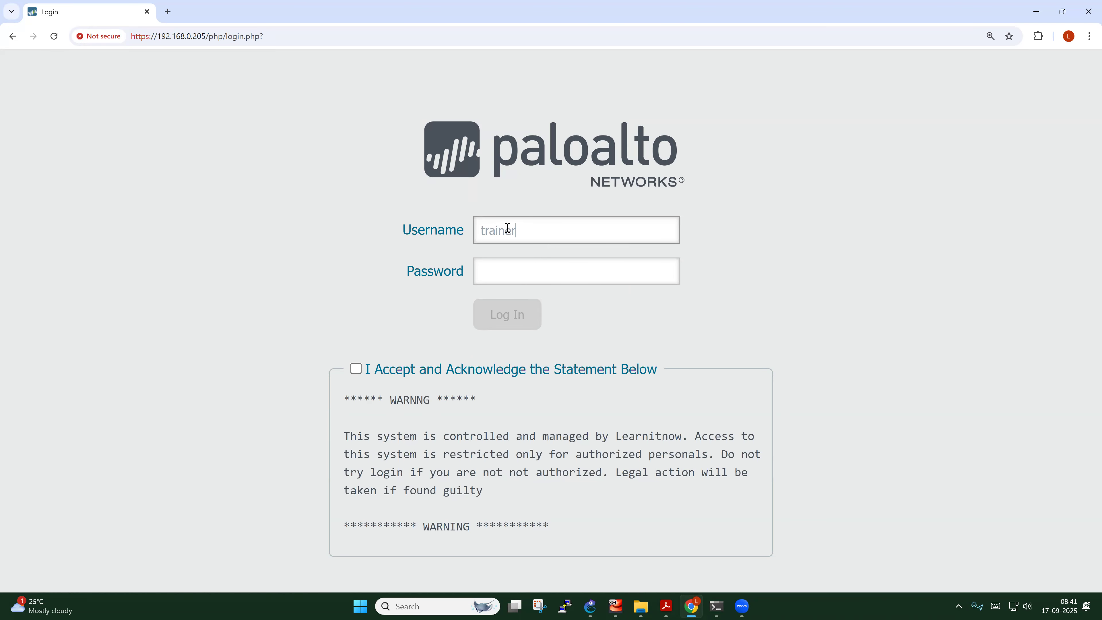
{"action": "left_click", "coordinate": [508, 282]}
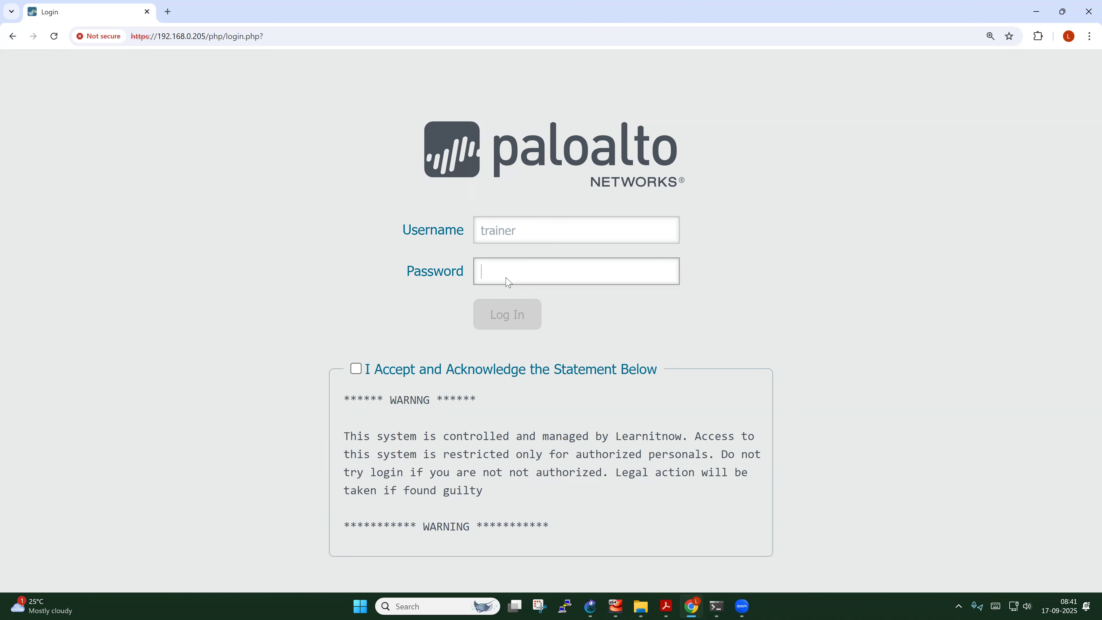
{"action": "type", "text": "••••••••••••"}
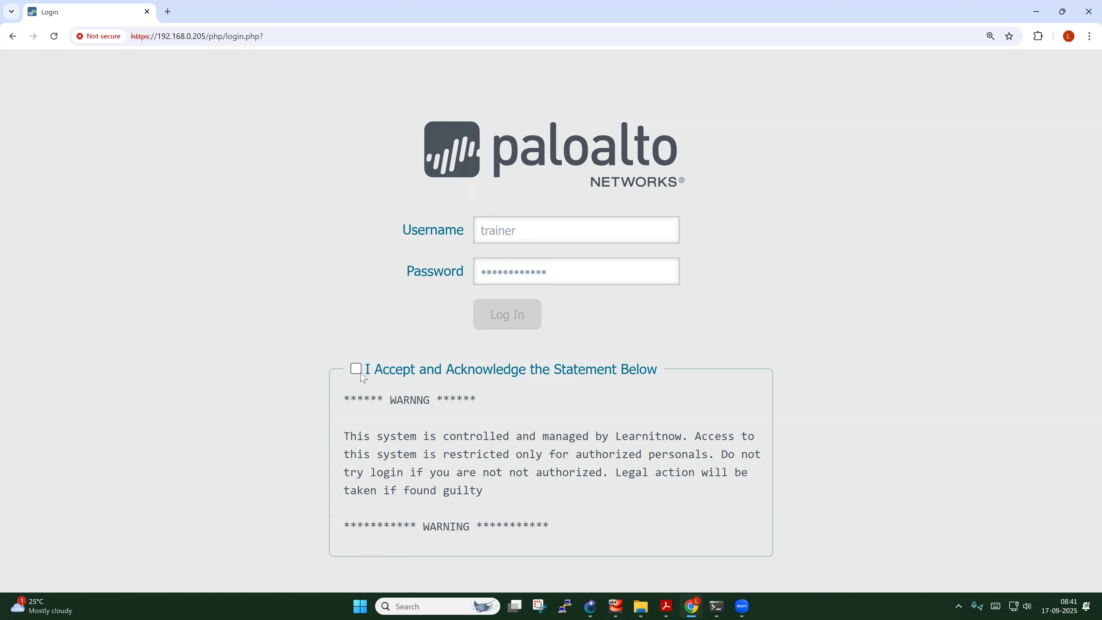
{"action": "left_click", "coordinate": [474, 373]}
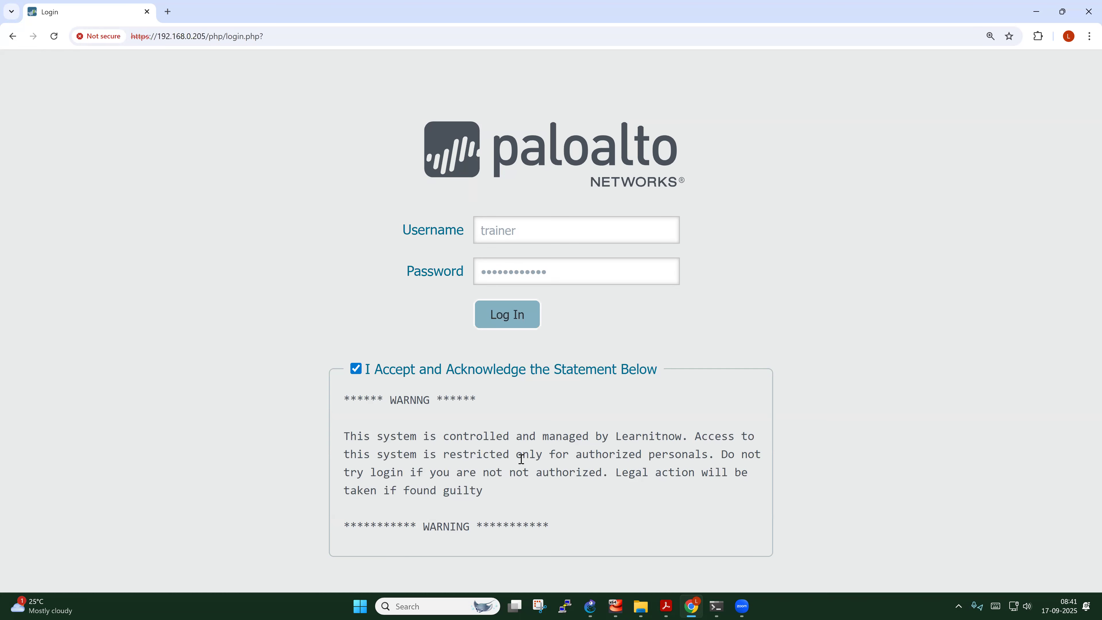
Sign in to the firewall and stop the Welcome screen from appearing again
{"action": "left_click", "coordinate": [521, 326]}
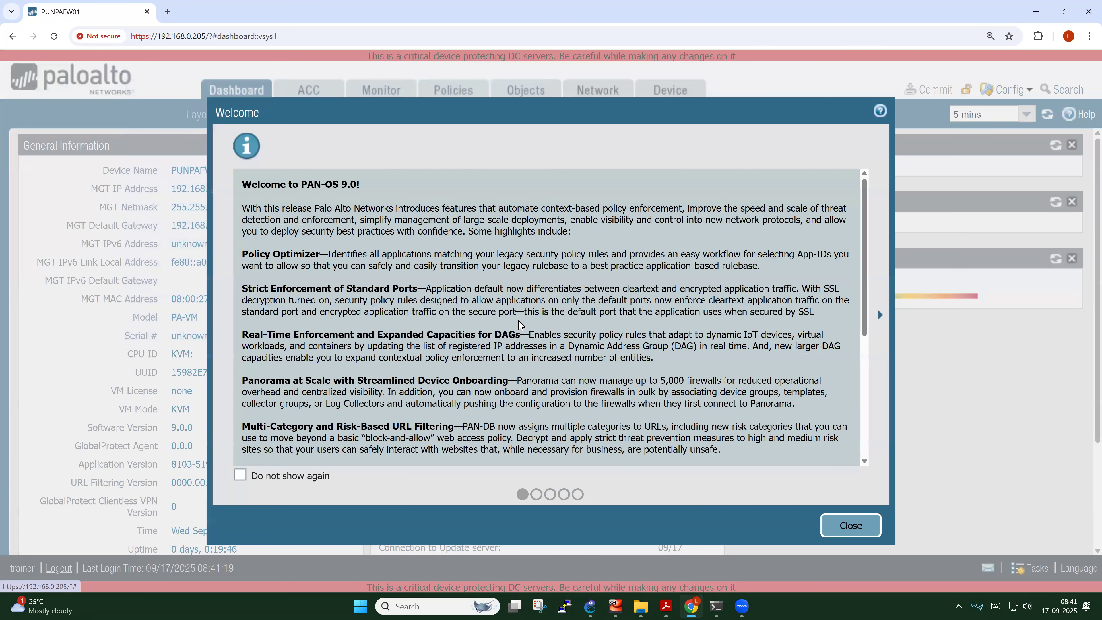
{"action": "scroll", "coordinate": [398, 327], "scroll_direction": "down", "scroll_amount": 5}
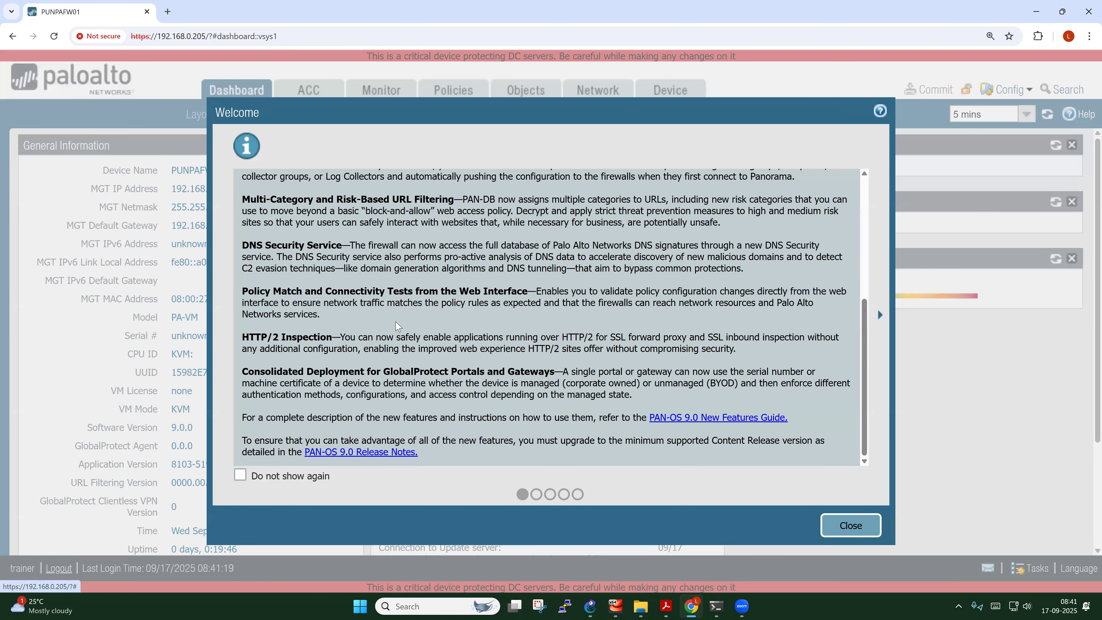
{"action": "scroll", "coordinate": [298, 219], "scroll_direction": "up", "scroll_amount": 5}
{"action": "scroll", "coordinate": [374, 314], "scroll_direction": "down", "scroll_amount": 5}
{"action": "scroll", "coordinate": [473, 342], "scroll_direction": "up", "scroll_amount": 5}
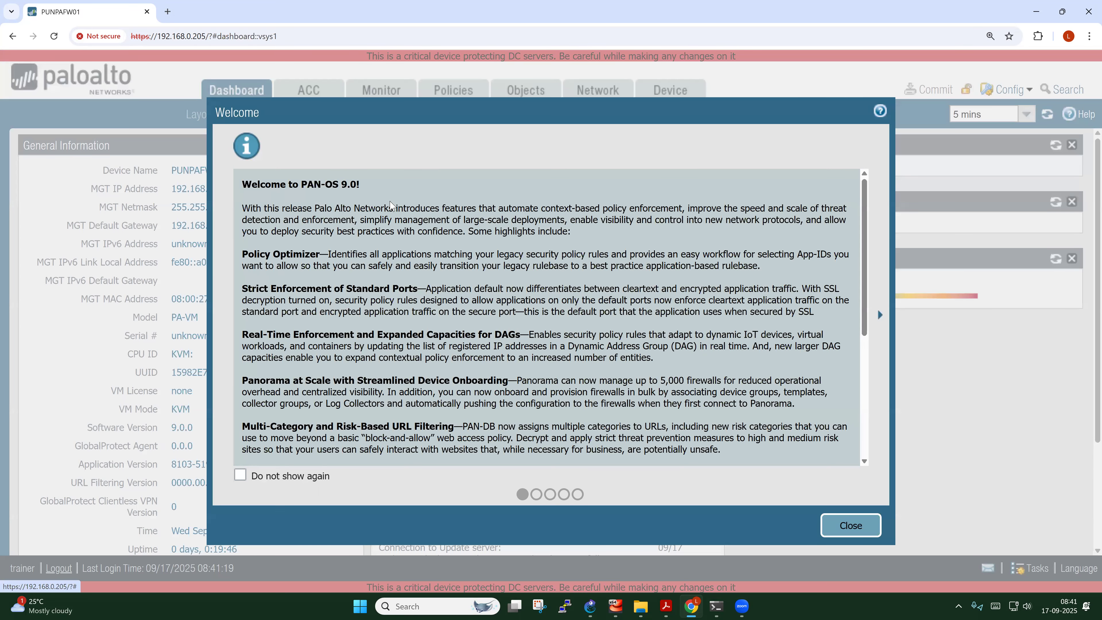
{"action": "scroll", "coordinate": [537, 299], "scroll_direction": "down", "scroll_amount": 5}
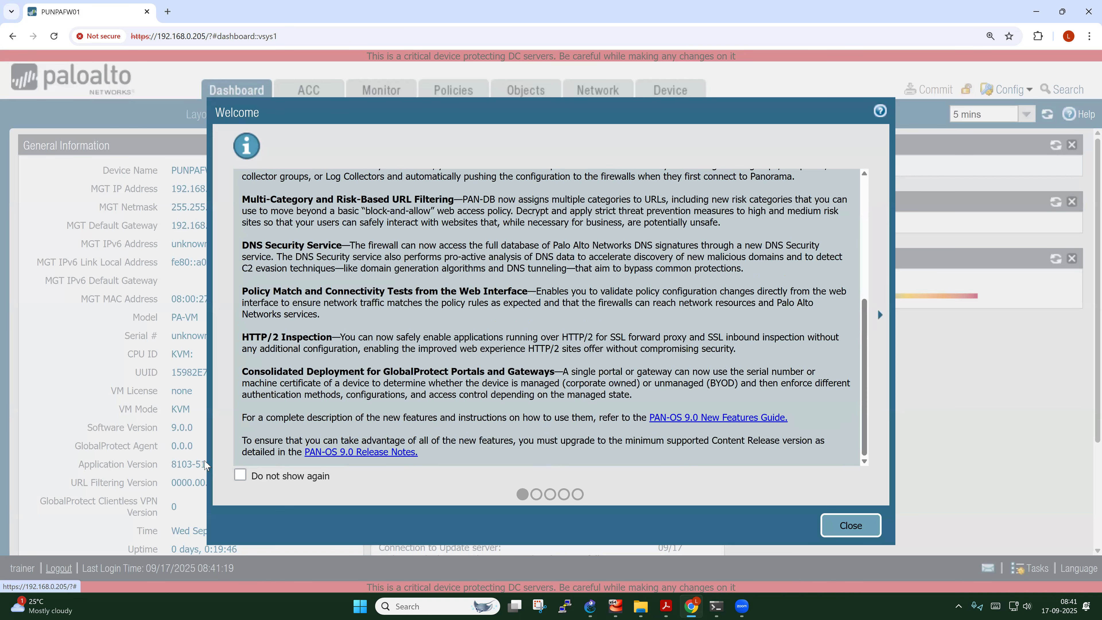
{"action": "left_click", "coordinate": [240, 475]}
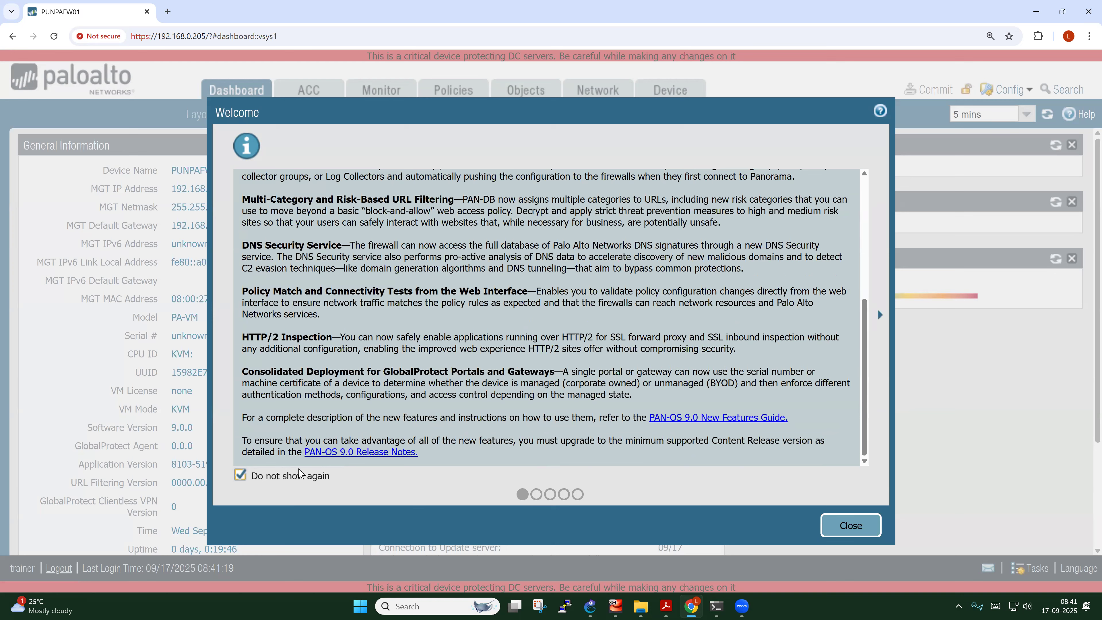
{"action": "scroll", "coordinate": [343, 316], "scroll_direction": "up", "scroll_amount": 5}
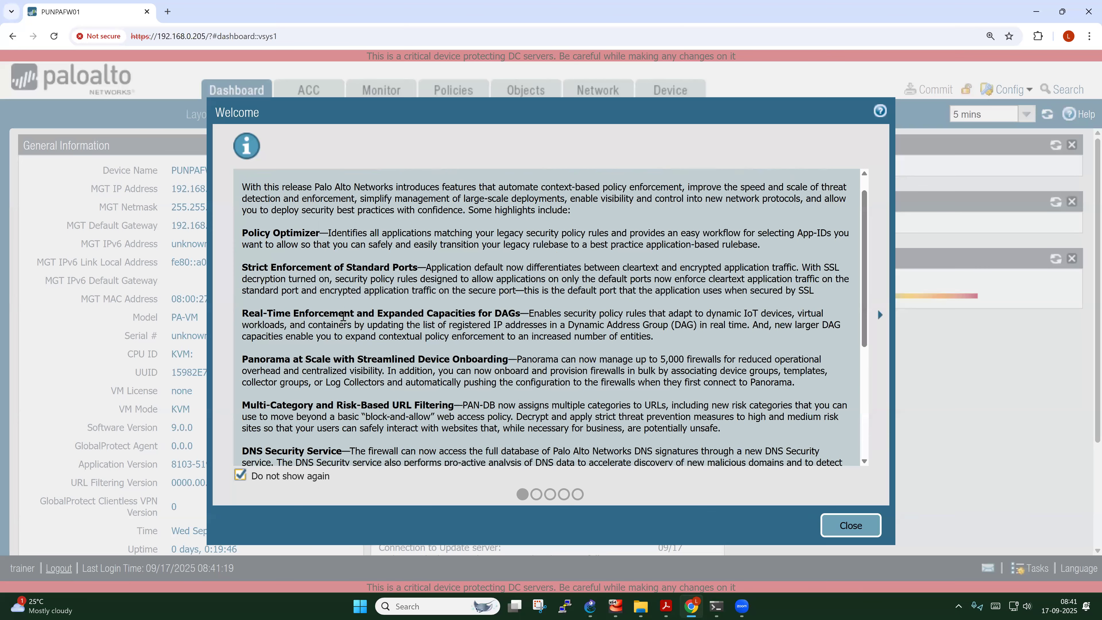
{"action": "scroll", "coordinate": [393, 284], "scroll_direction": "down", "scroll_amount": 5}
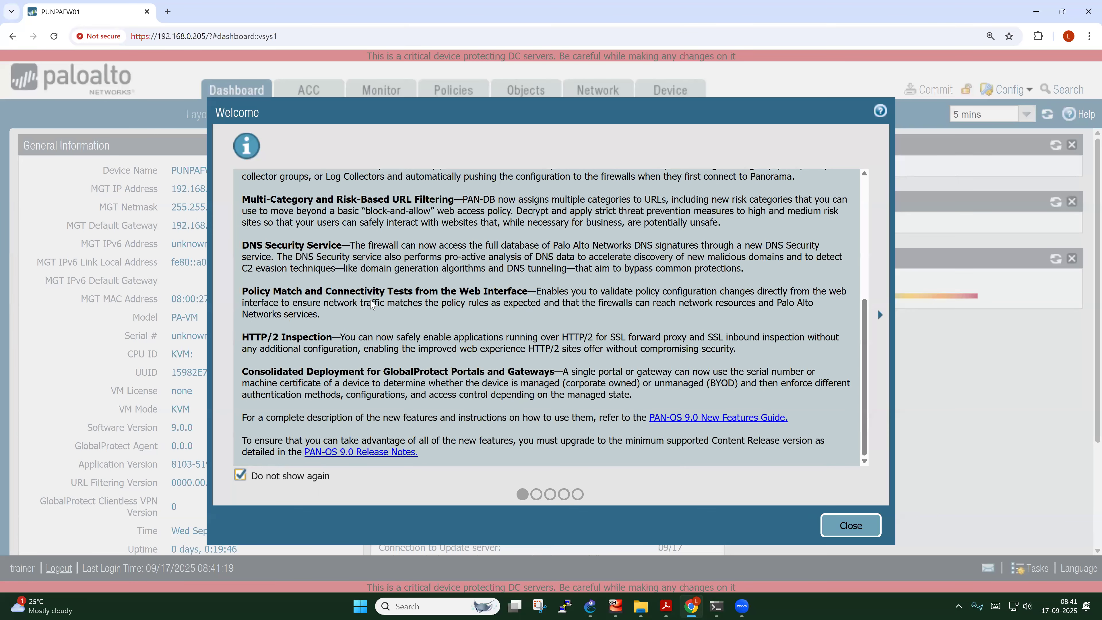
Page through the remaining welcome messages and close the Message of the Day
{"action": "left_click", "coordinate": [536, 495]}
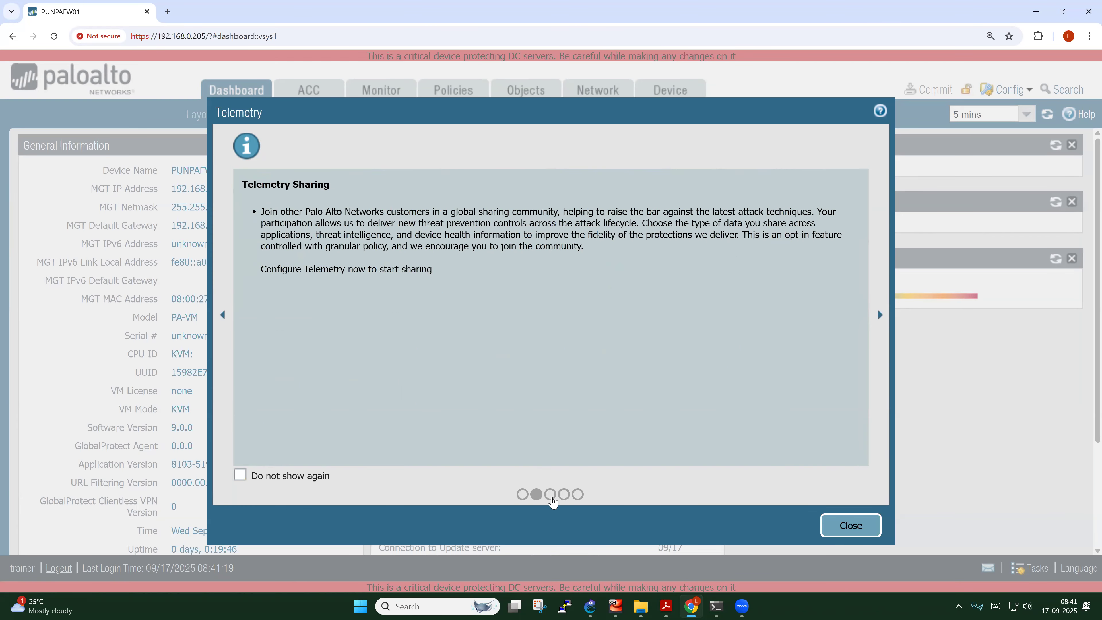
{"action": "left_click", "coordinate": [551, 496]}
{"action": "left_click", "coordinate": [564, 495]}
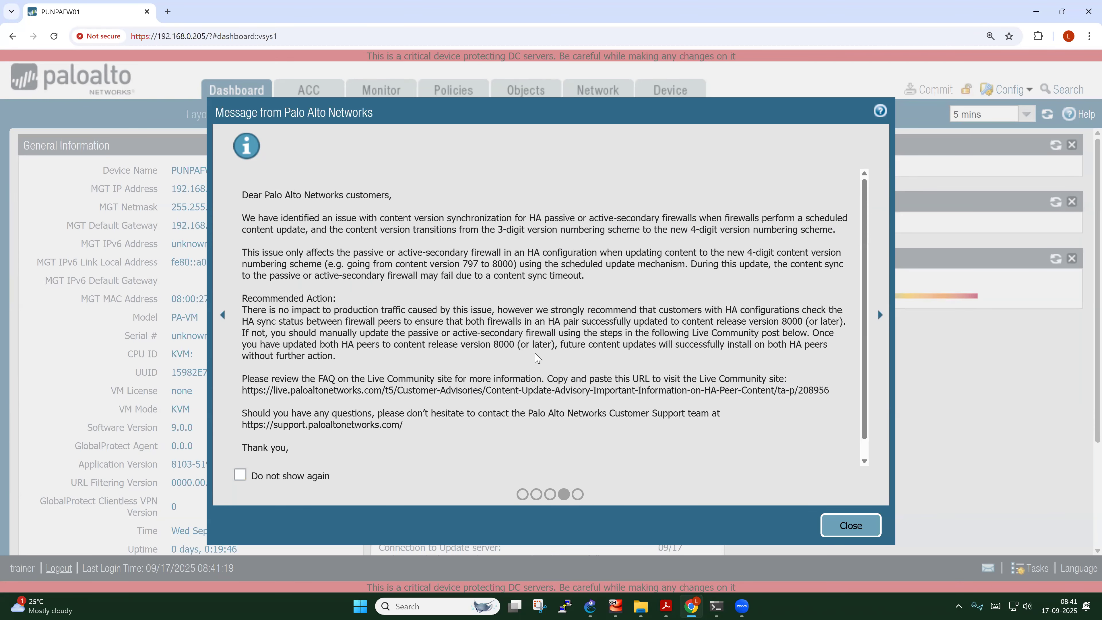
{"action": "left_click", "coordinate": [577, 495]}
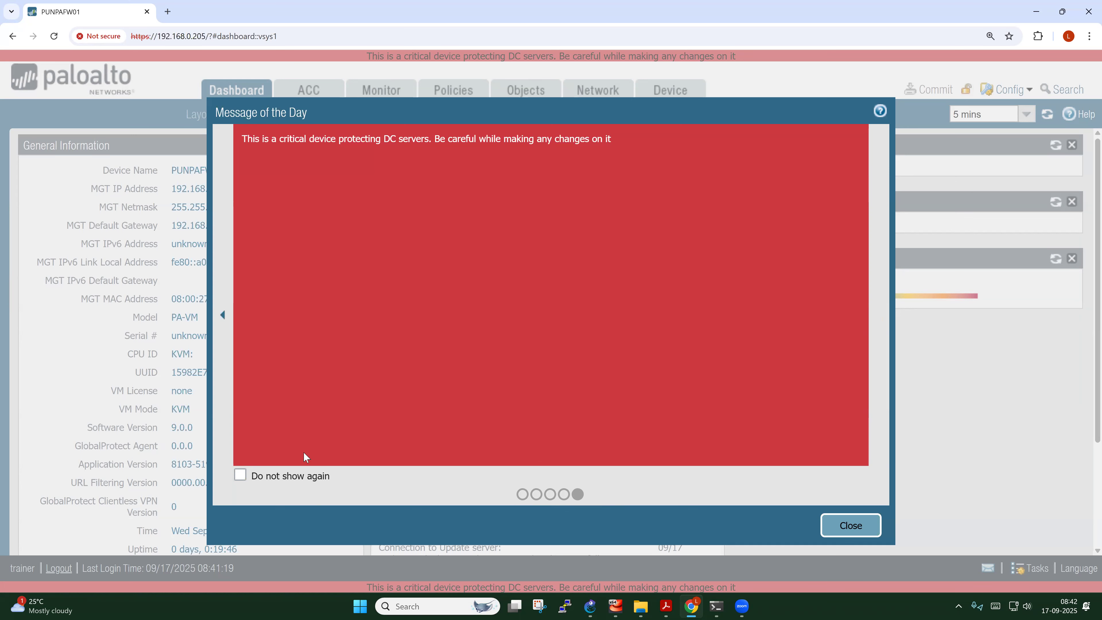
{"action": "left_click", "coordinate": [860, 530]}
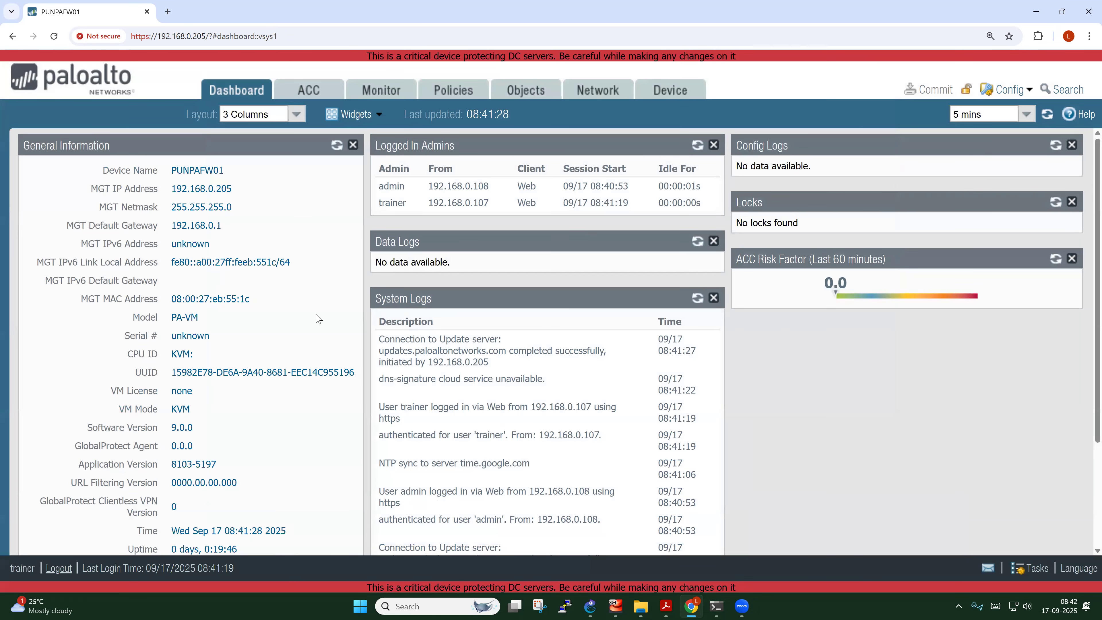
Open the Device tab's Setup Management page showing hostname PUNPAFW01
{"action": "left_click", "coordinate": [555, 24]}
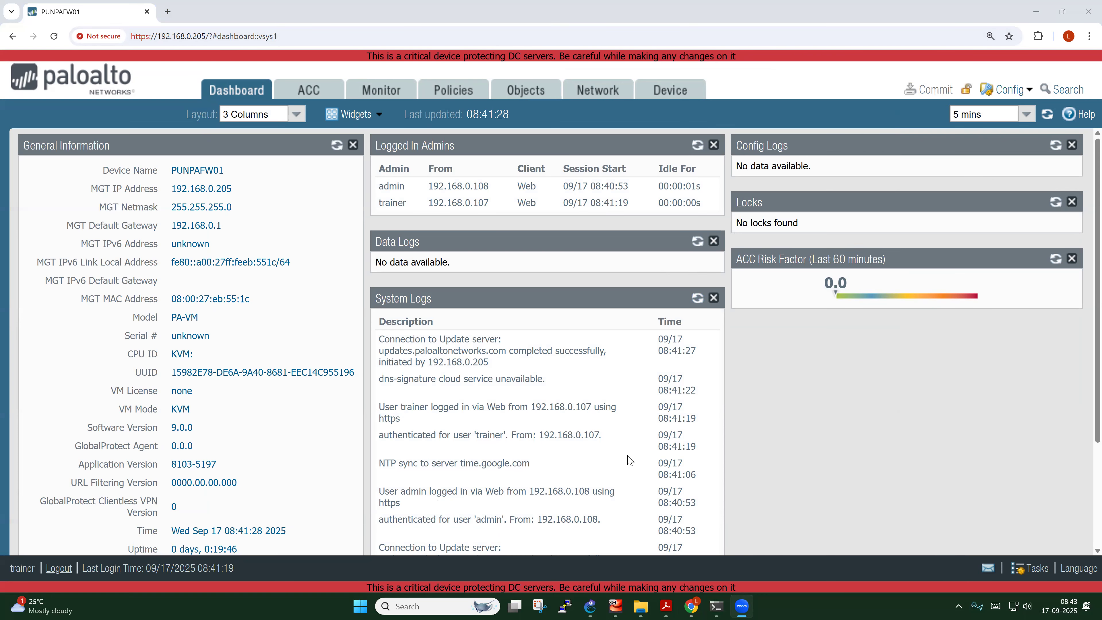
{"action": "scroll", "coordinate": [630, 460], "scroll_direction": "down", "scroll_amount": 4}
{"action": "scroll", "coordinate": [630, 460], "scroll_direction": "up", "scroll_amount": 4}
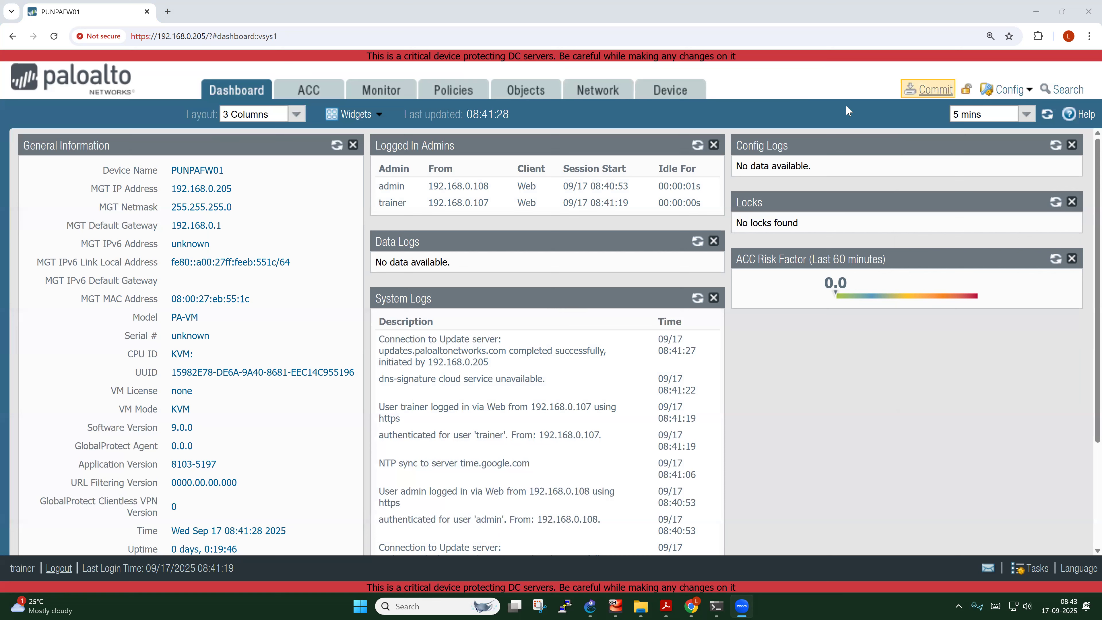
{"action": "left_click", "coordinate": [666, 93]}
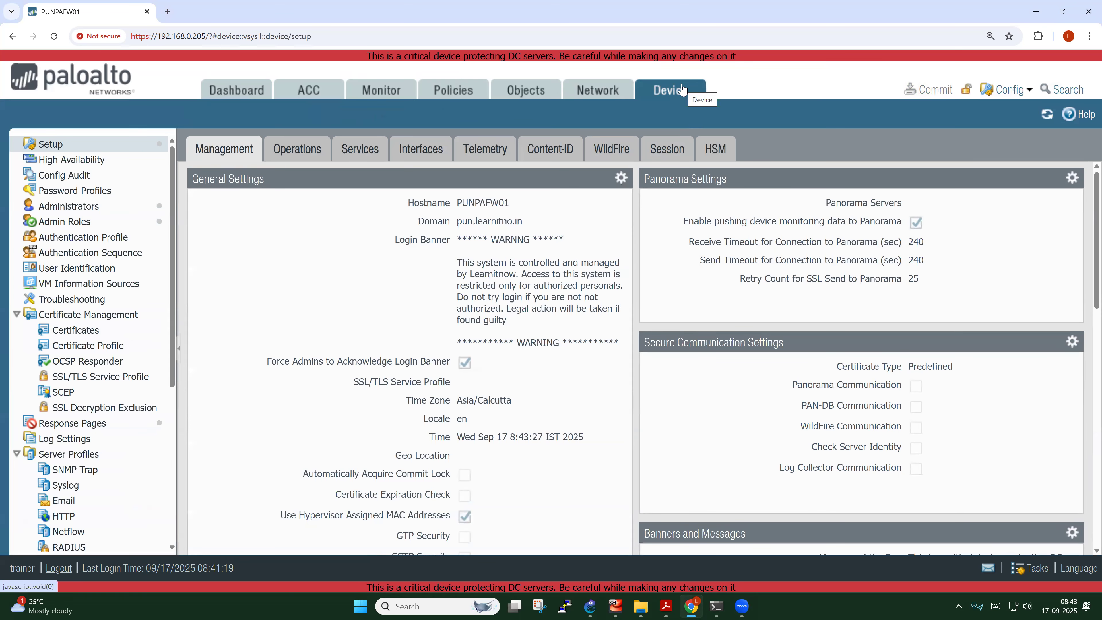
From Operations, save a named configuration snapshot called Backup-17-SEPT-2025
{"action": "left_click", "coordinate": [294, 152]}
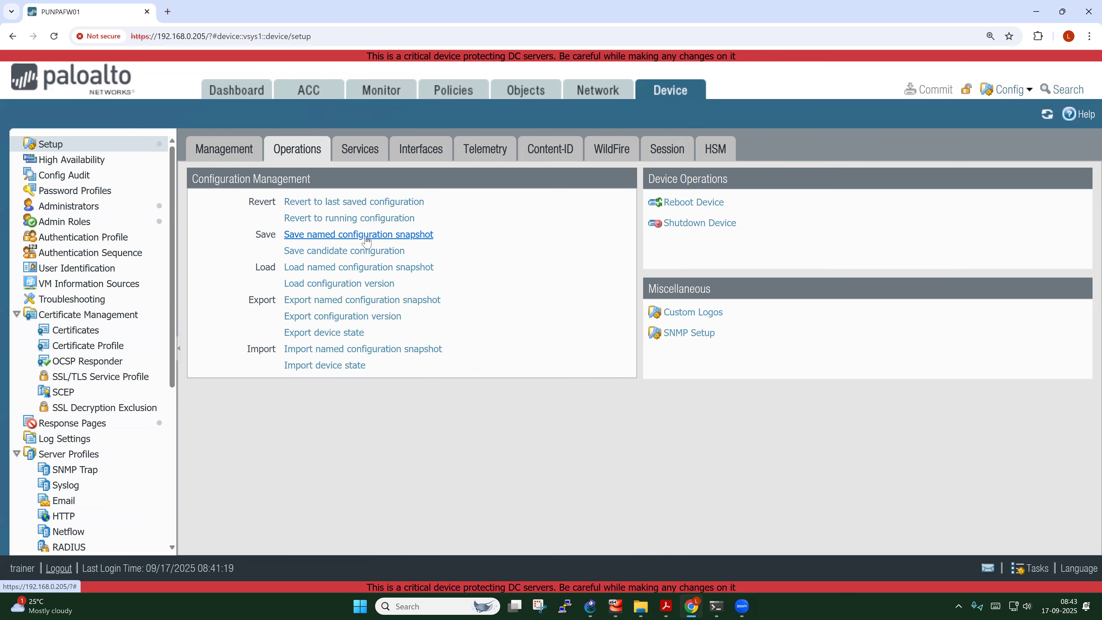
{"action": "left_click", "coordinate": [382, 237]}
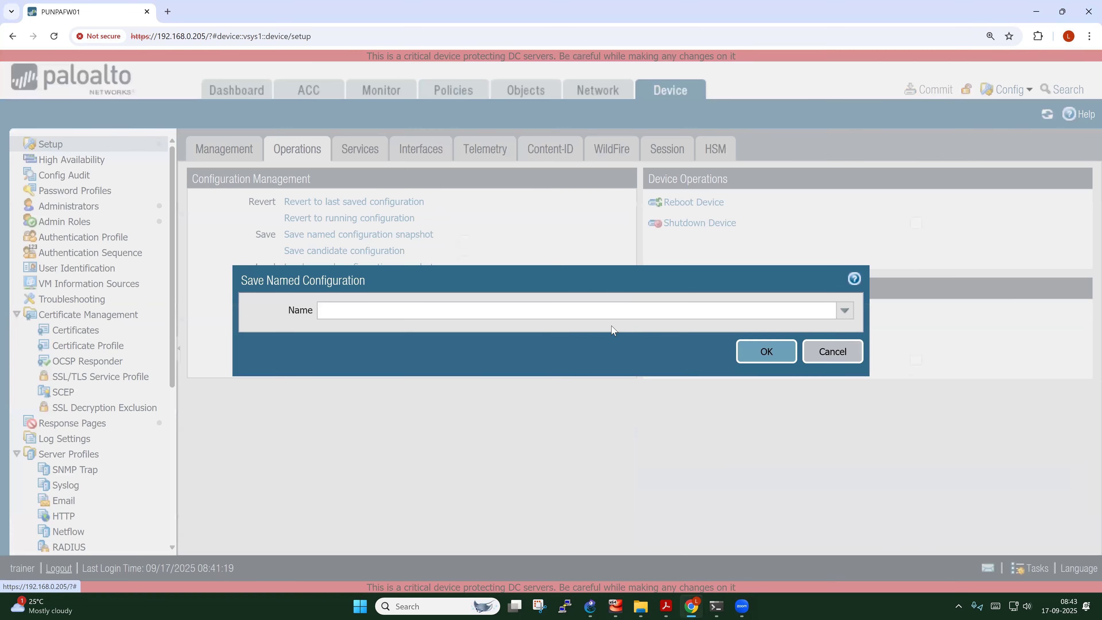
{"action": "left_click", "coordinate": [472, 307]}
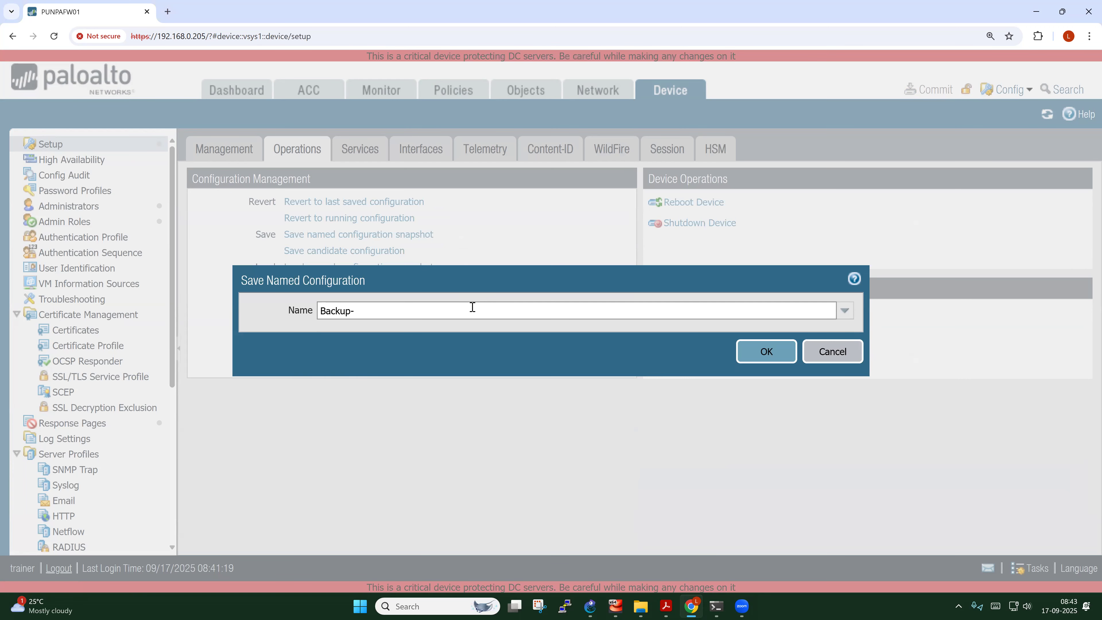
{"action": "type", "text": "17-SEPT-2025"}
{"action": "left_click", "coordinate": [760, 362]}
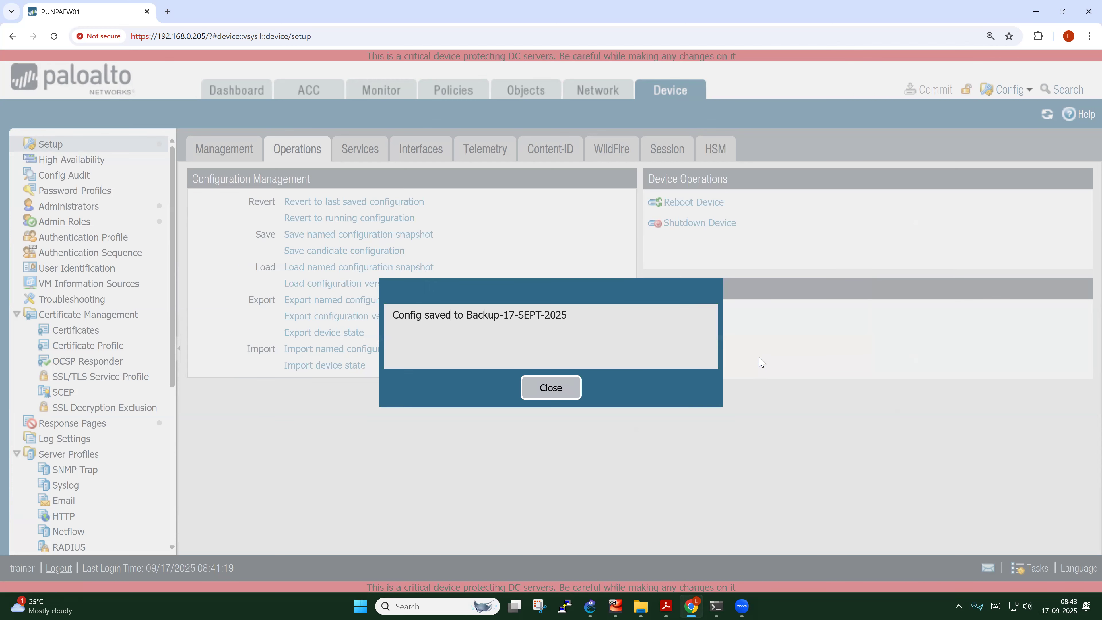
{"action": "left_click", "coordinate": [551, 388]}
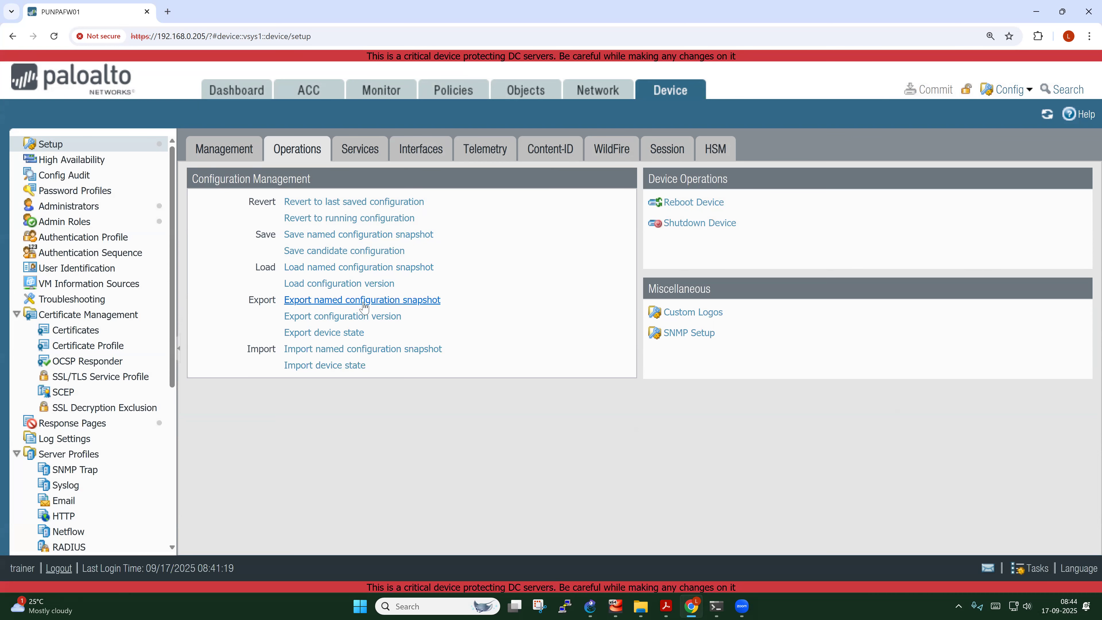
Export the Backup-17-SEPT-2025 named snapshot as a download to the PC
{"action": "left_click", "coordinate": [395, 300]}
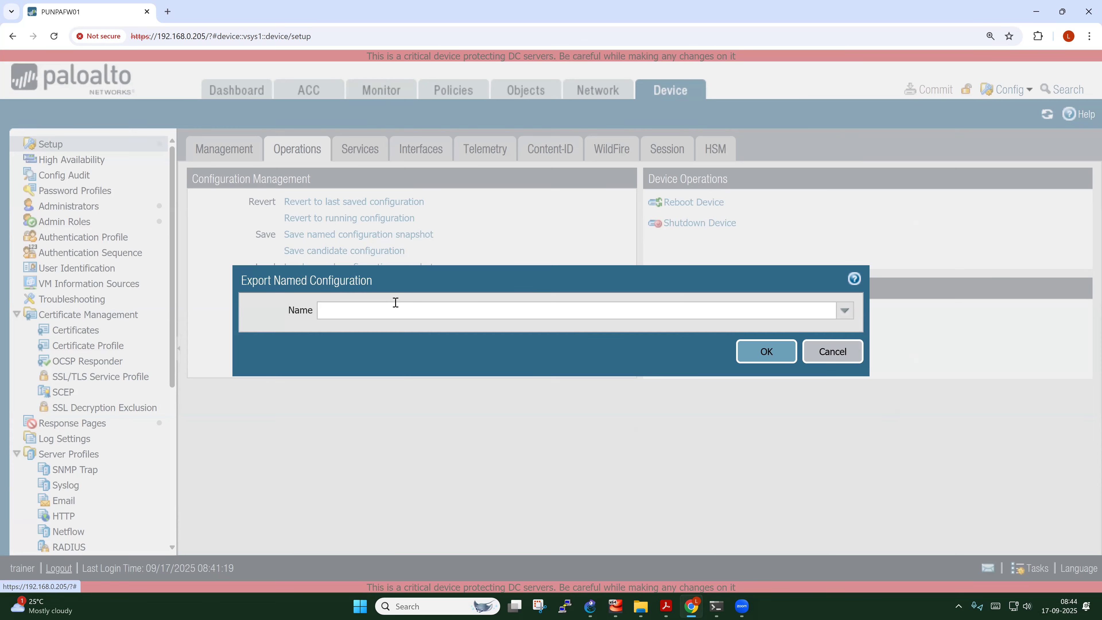
{"action": "left_click", "coordinate": [844, 312]}
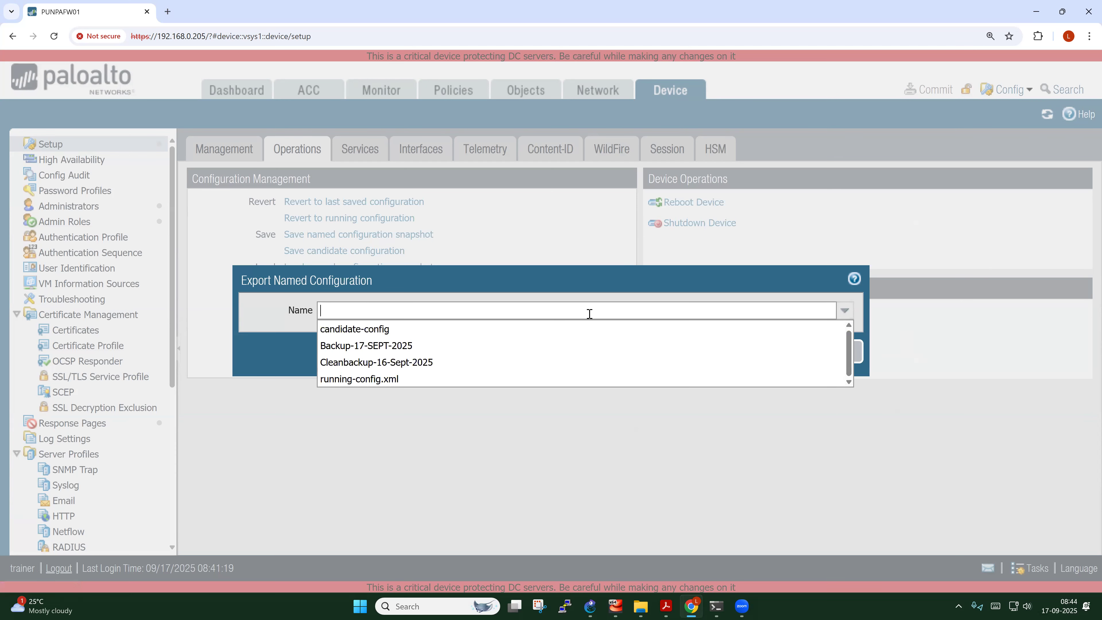
{"action": "left_click", "coordinate": [381, 346]}
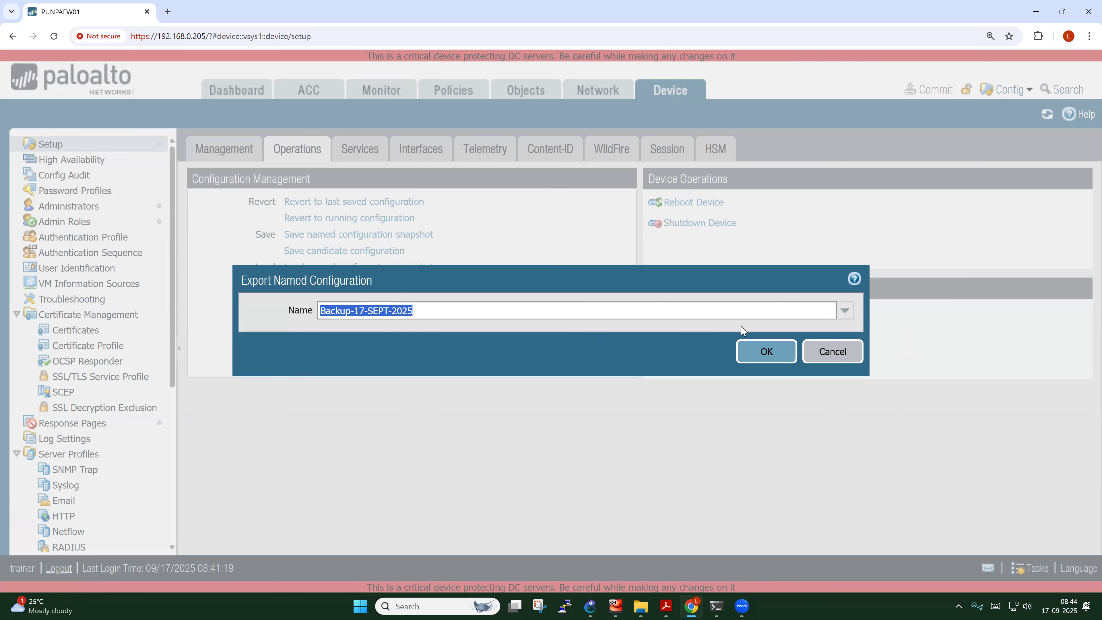
{"action": "left_click", "coordinate": [770, 360]}
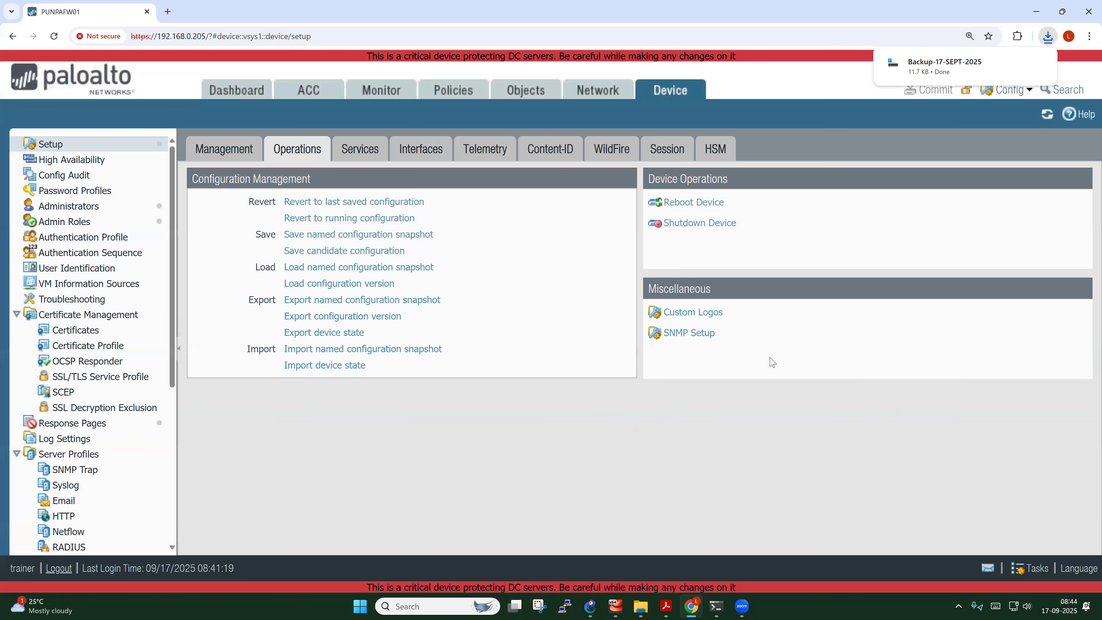
{"action": "left_click", "coordinate": [1016, 64]}
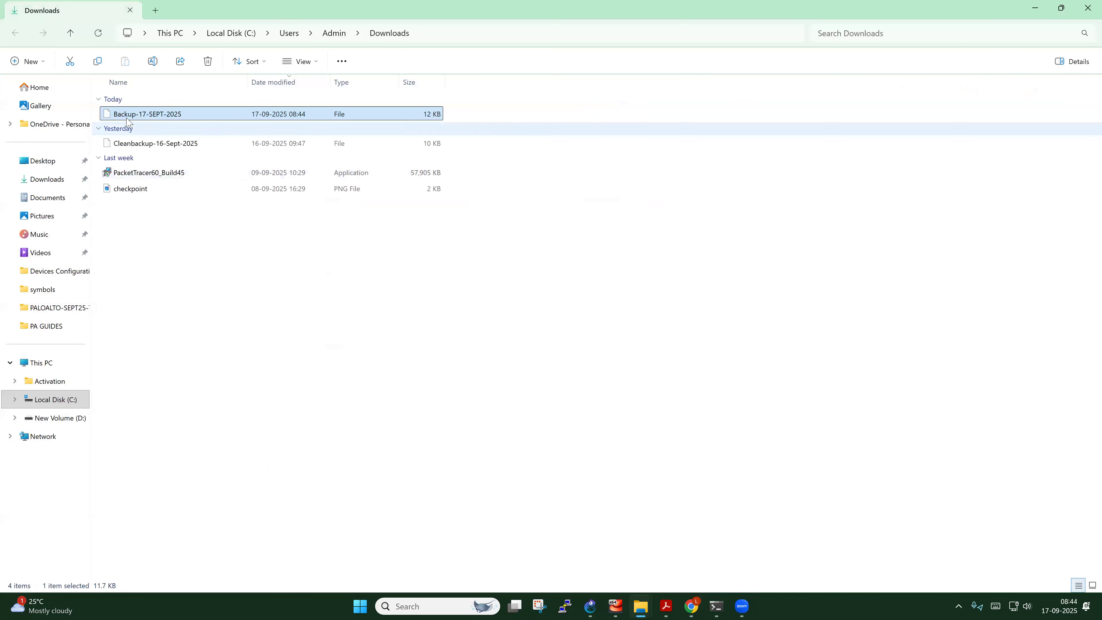
{"action": "left_click", "coordinate": [183, 146]}
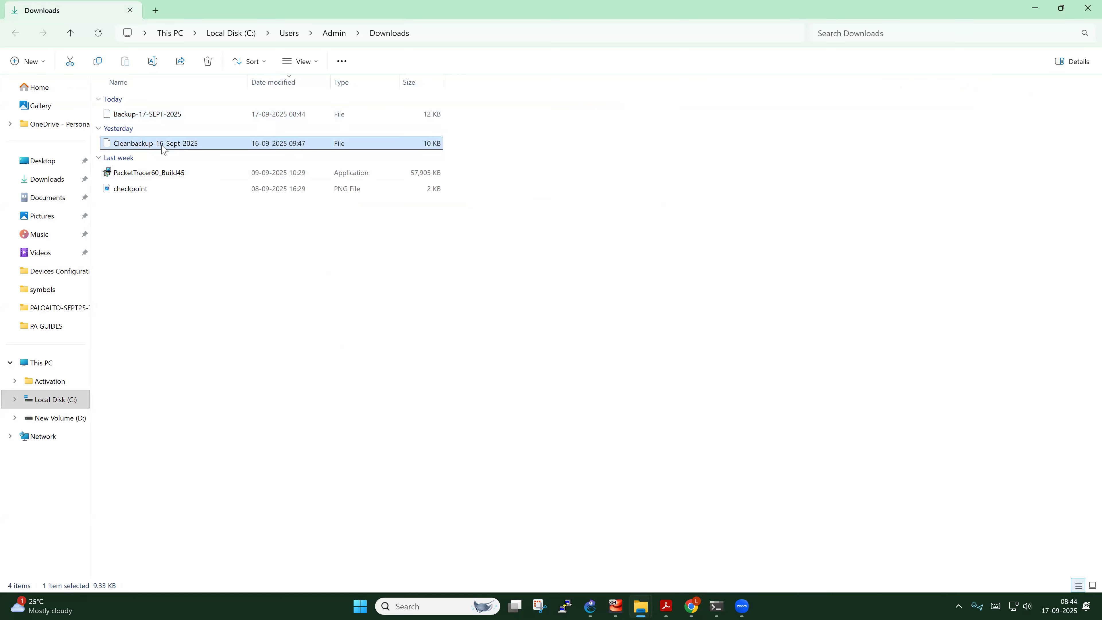
{"action": "left_click", "coordinate": [177, 116]}
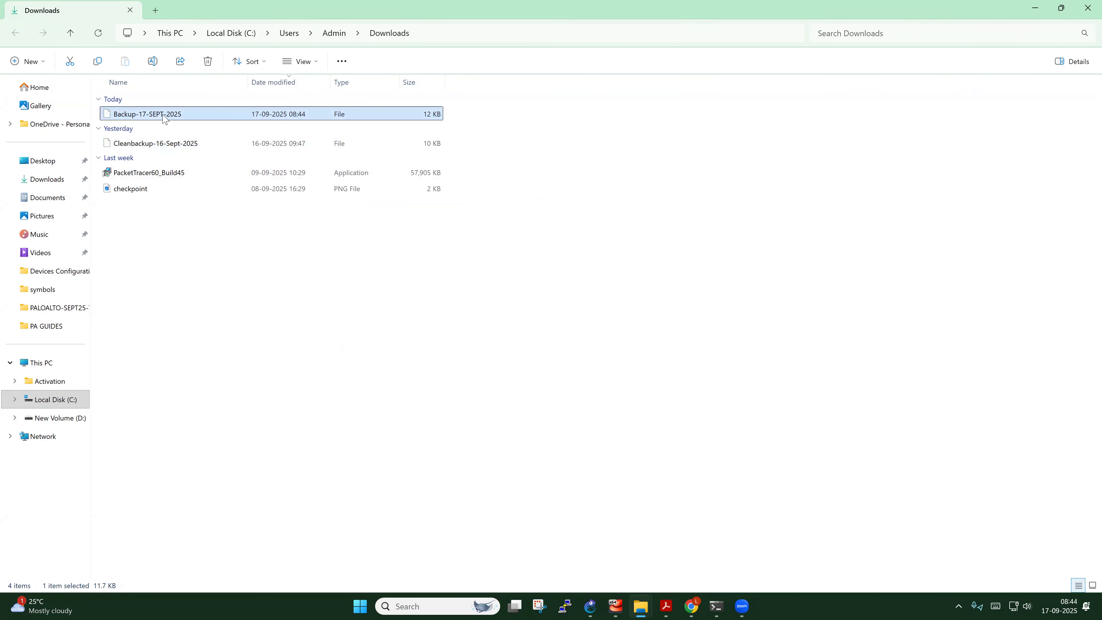
{"action": "left_click", "coordinate": [1087, 9]}
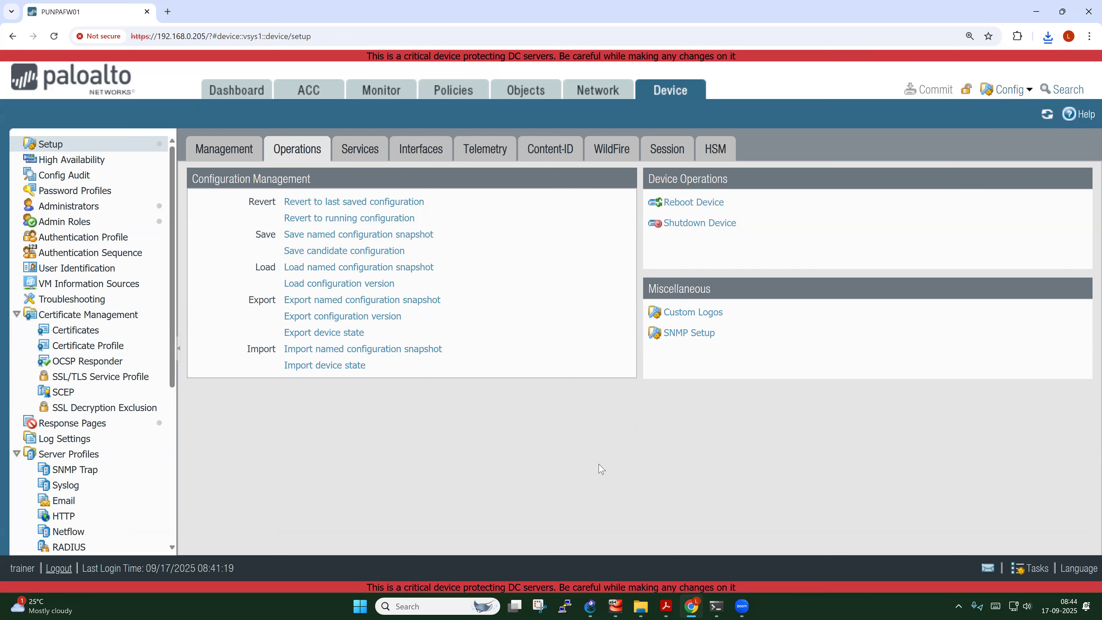
Add port notes E3 left and E1 right of INPUNPAFW01 on the trusted and untrusted links
{"action": "mouse_move", "coordinate": [590, 607]}
{"action": "left_click", "coordinate": [593, 527]}
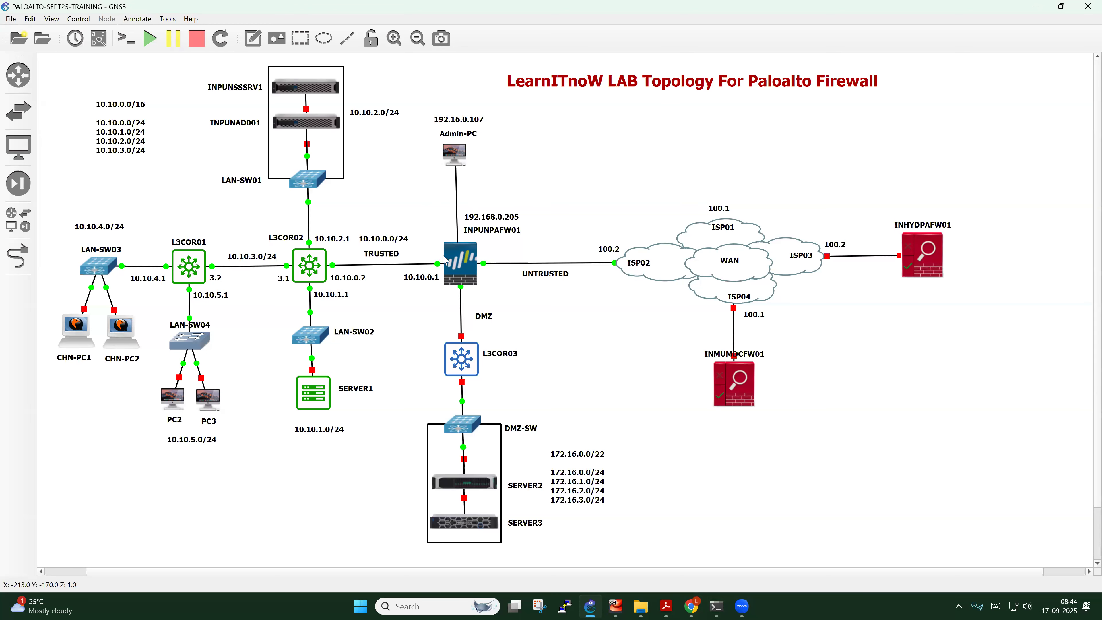
{"action": "left_click", "coordinate": [253, 39]}
{"action": "left_click", "coordinate": [425, 253]}
{"action": "left_click", "coordinate": [430, 227]}
{"action": "left_click", "coordinate": [252, 44]}
{"action": "left_click", "coordinate": [487, 257]}
{"action": "left_click_drag", "start_coordinate": [498, 264], "coordinate": [494, 256]}
{"action": "left_click", "coordinate": [433, 256]}
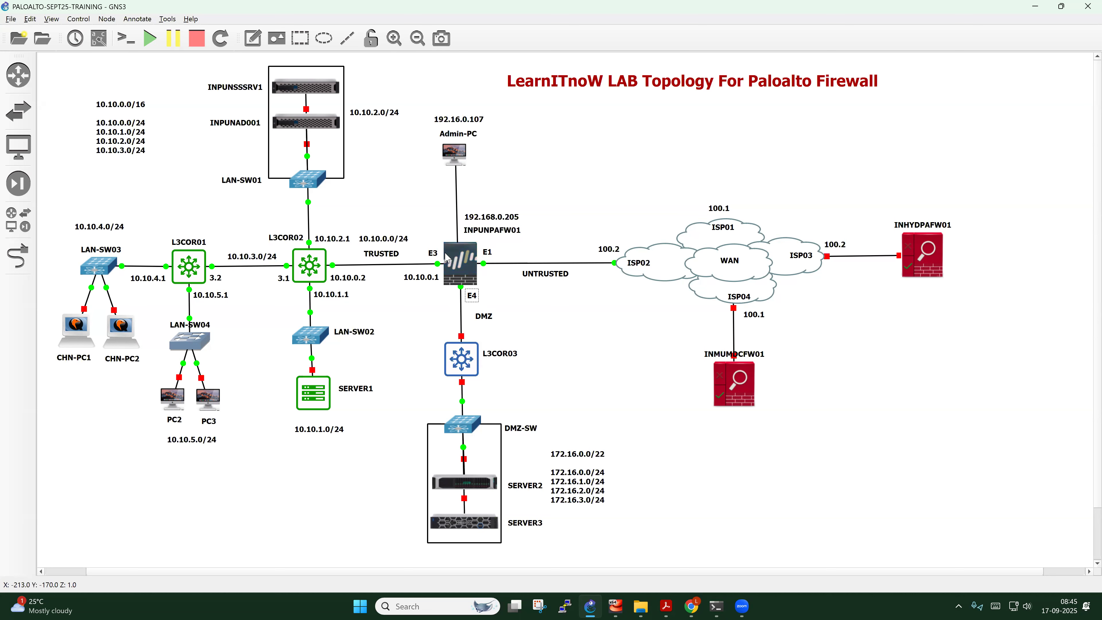
Inspect the INPUNPAFW01 firewall node's interface connections in the GNS3 topology
{"action": "mouse_move", "coordinate": [447, 257]}
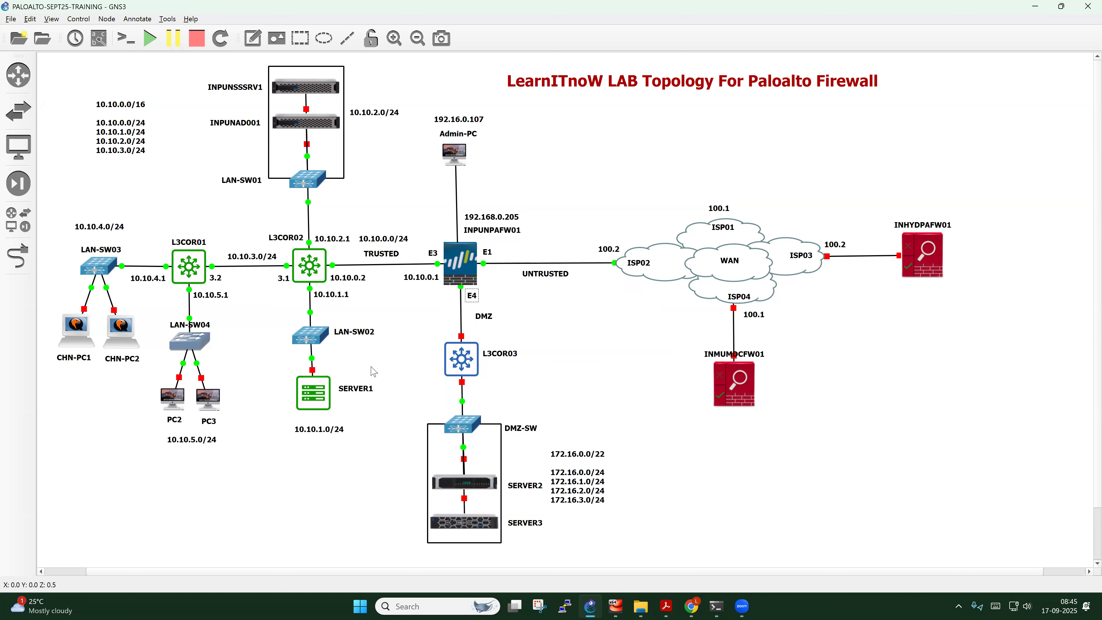
Bring up the firewall's Ethernet interfaces list, briefly checking the management interface under Device > Setup
{"action": "left_click", "coordinate": [692, 606]}
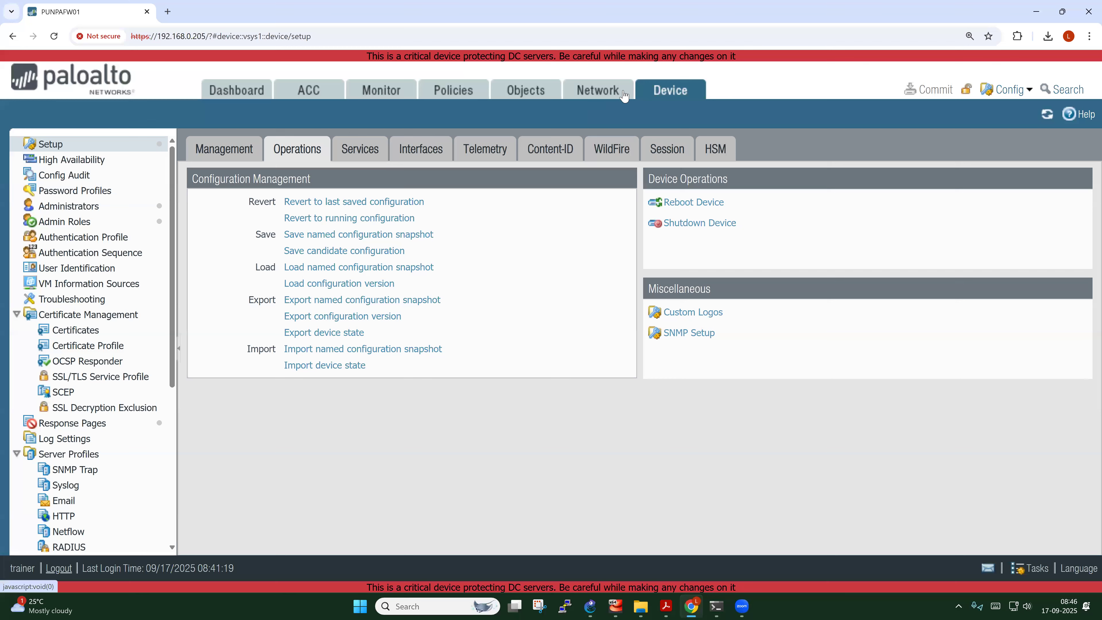
{"action": "left_click", "coordinate": [608, 99]}
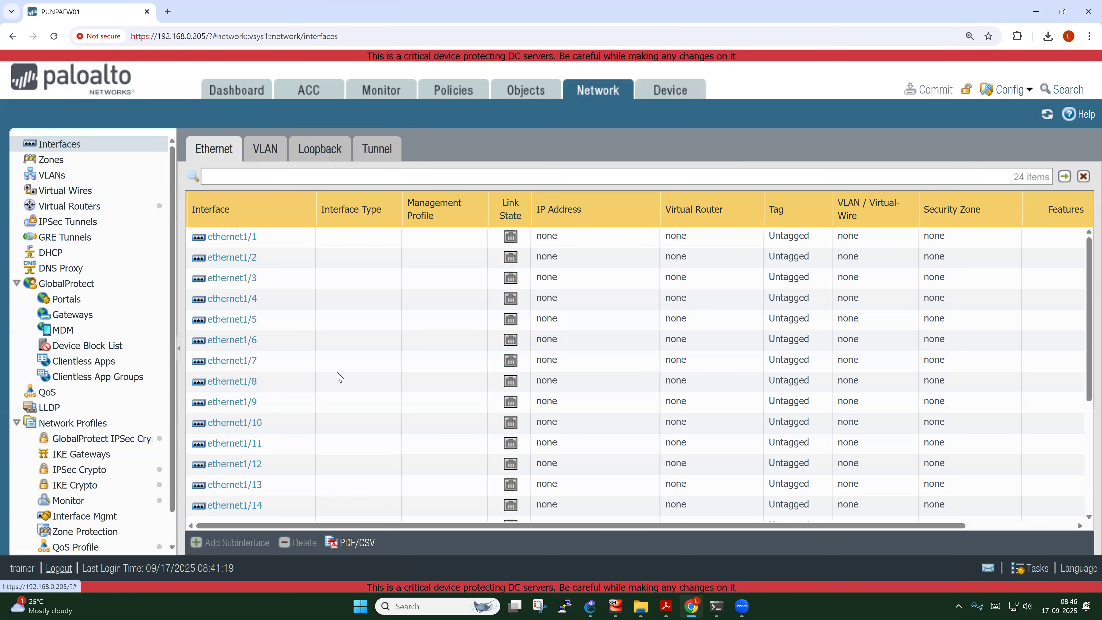
{"action": "mouse_move", "coordinate": [263, 254]}
{"action": "scroll", "coordinate": [259, 254], "scroll_direction": "down", "scroll_amount": 5}
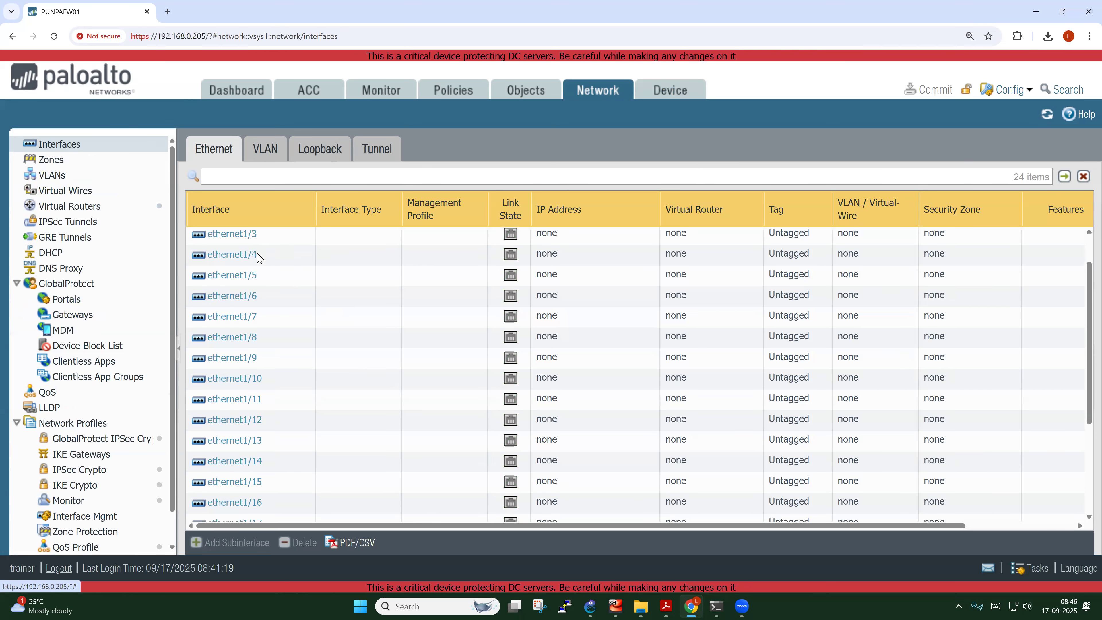
{"action": "scroll", "coordinate": [257, 259], "scroll_direction": "up", "scroll_amount": 5}
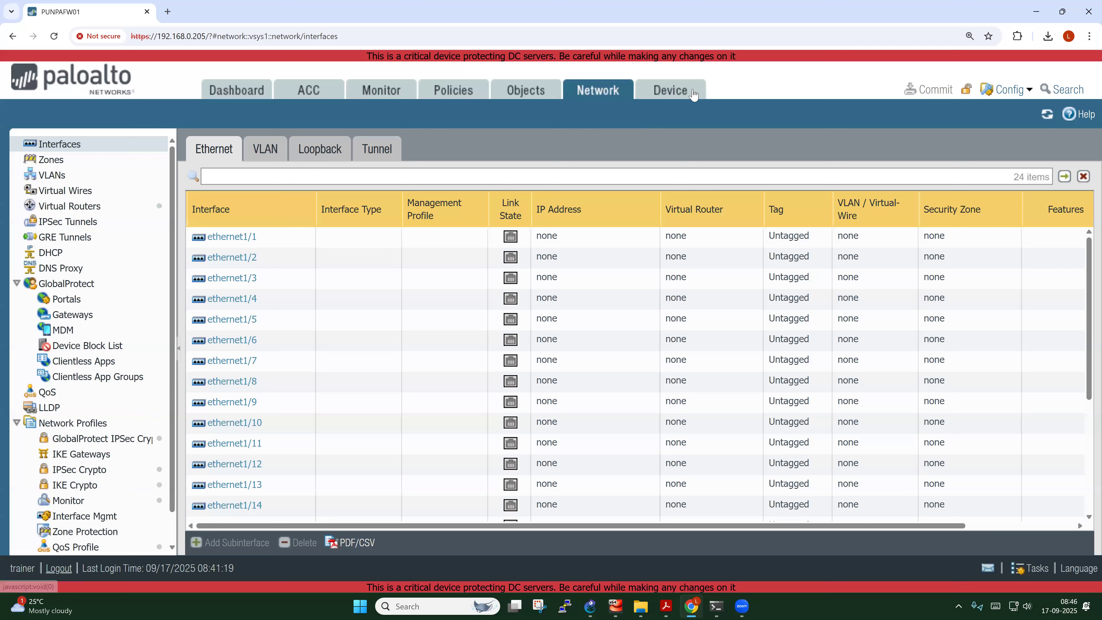
{"action": "left_click", "coordinate": [670, 92]}
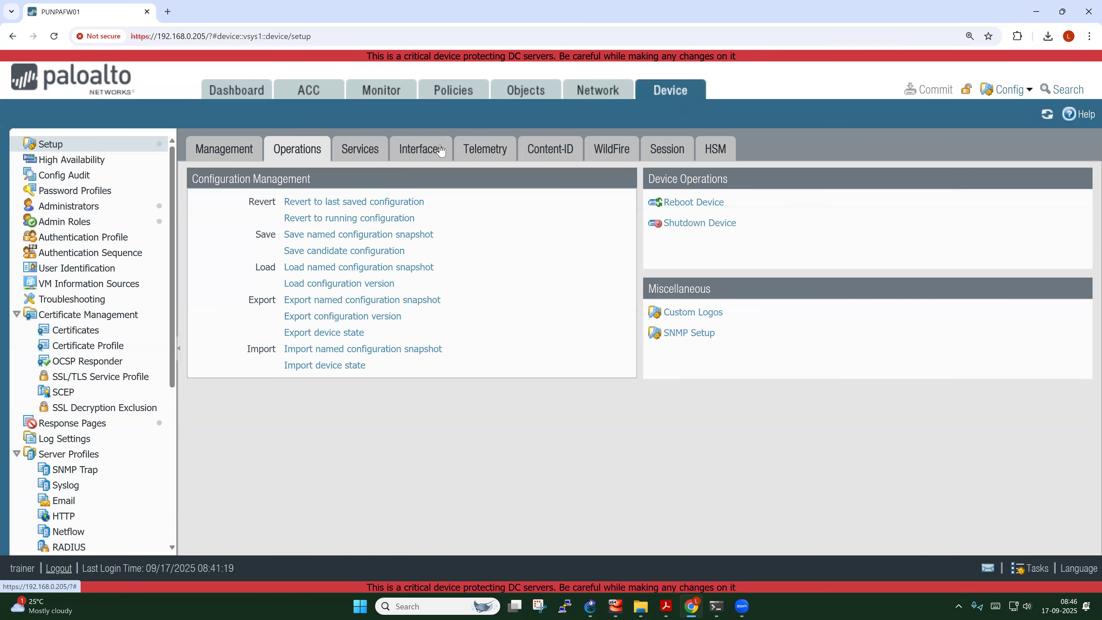
{"action": "left_click", "coordinate": [412, 151]}
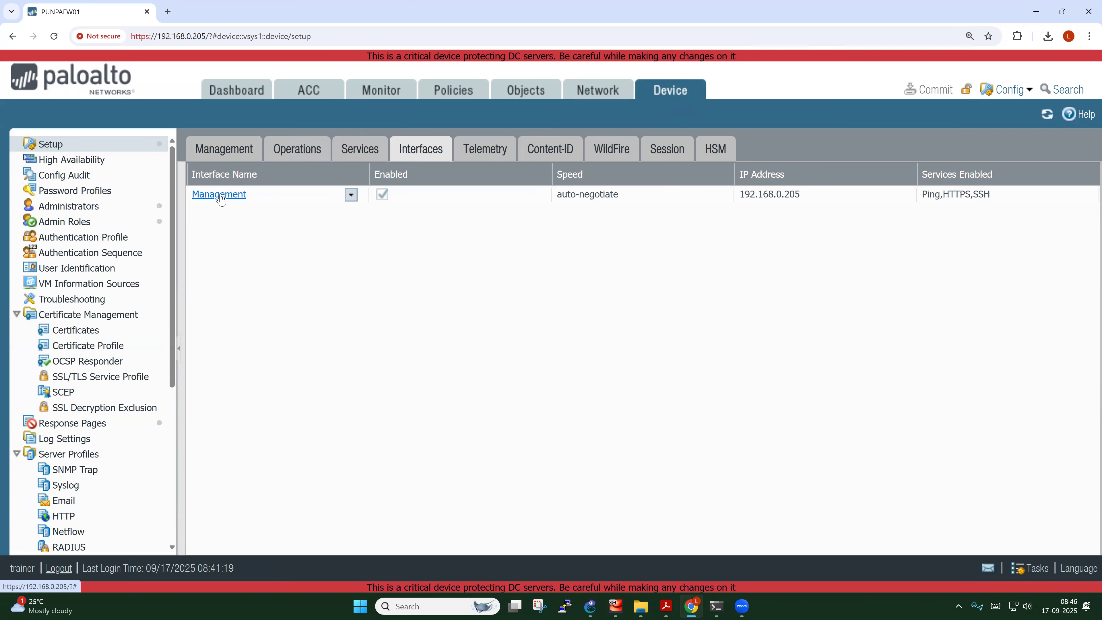
{"action": "left_click", "coordinate": [591, 96]}
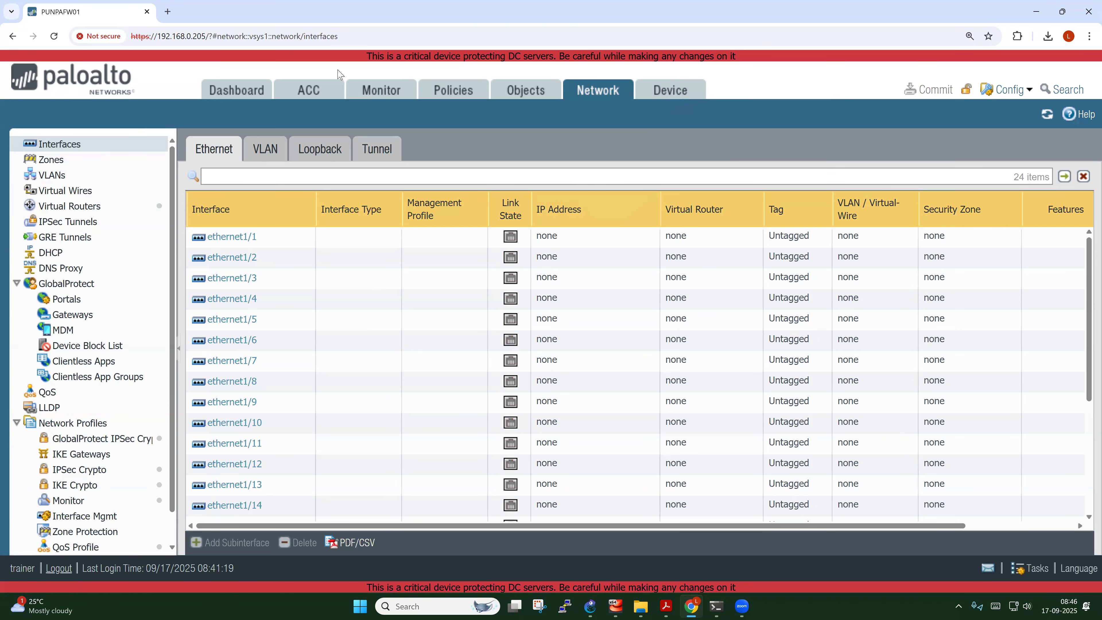
{"action": "key", "text": "ctrl+2"}
{"action": "left_click_drag", "start_coordinate": [266, 219], "coordinate": [250, 234]}
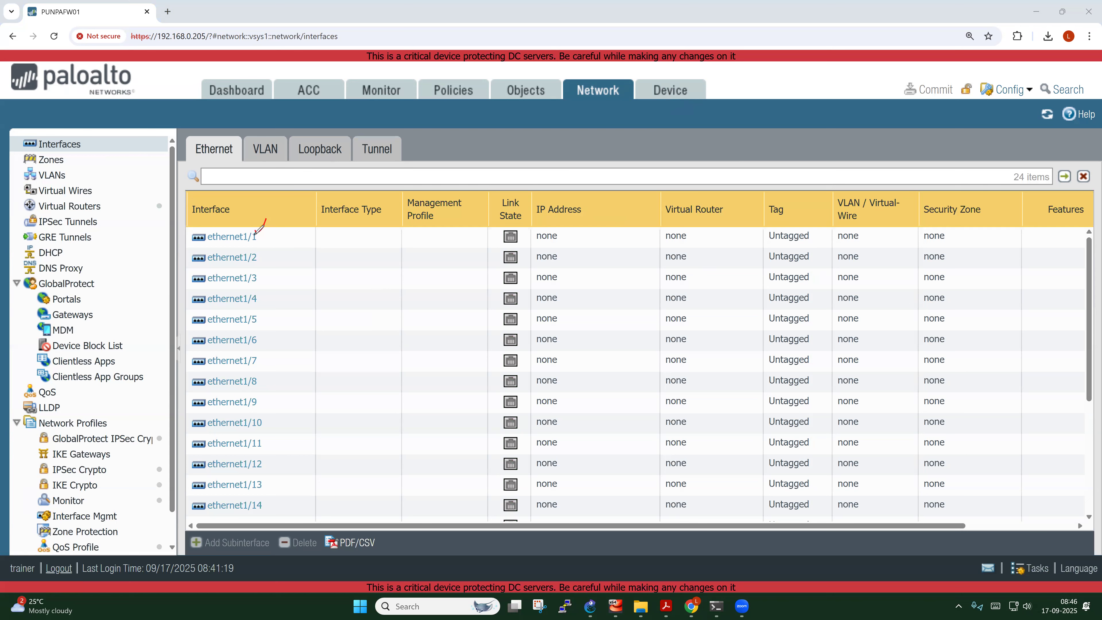
{"action": "left_click", "coordinate": [354, 241]}
{"action": "left_click_drag", "start_coordinate": [421, 229], "coordinate": [423, 233]}
{"action": "mouse_move", "coordinate": [513, 221]}
{"action": "left_mouse_down"}
{"action": "mouse_move", "coordinate": [503, 239]}
{"action": "mouse_move", "coordinate": [513, 220]}
{"action": "left_mouse_up"}
{"action": "left_click_drag", "start_coordinate": [564, 238], "coordinate": [586, 226]}
{"action": "left_click_drag", "start_coordinate": [707, 236], "coordinate": [745, 215]}
{"action": "mouse_move", "coordinate": [948, 228]}
{"action": "left_mouse_down"}
{"action": "mouse_move", "coordinate": [931, 235]}
{"action": "mouse_move", "coordinate": [964, 224]}
{"action": "mouse_move", "coordinate": [942, 217]}
{"action": "left_mouse_up"}
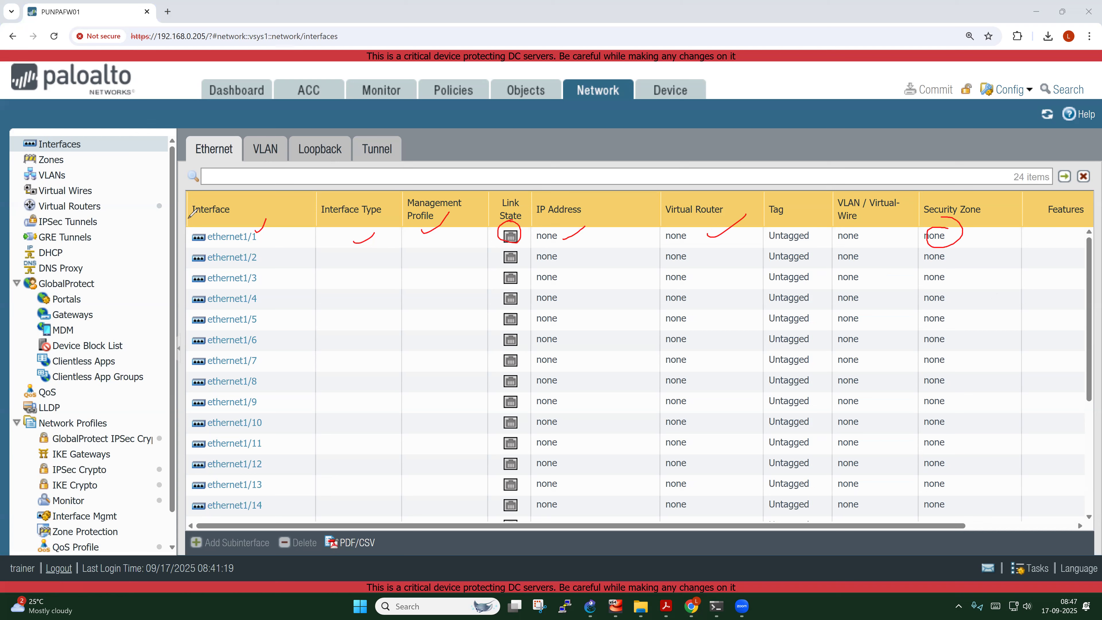
{"action": "left_click", "coordinate": [731, 502]}
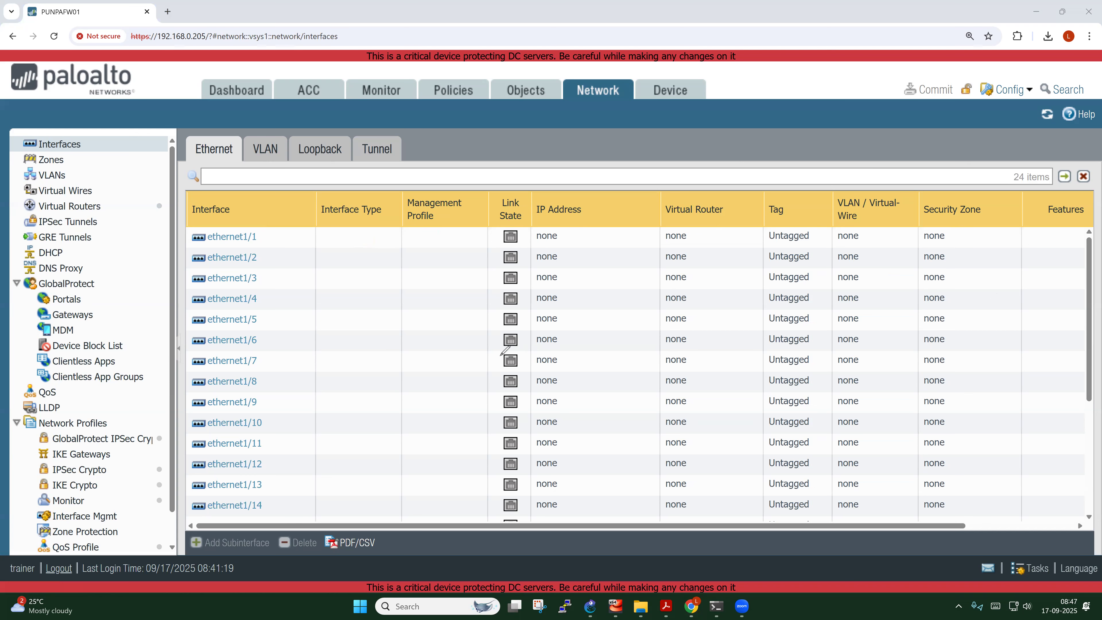
{"action": "left_click_drag", "start_coordinate": [563, 529], "coordinate": [705, 535]}
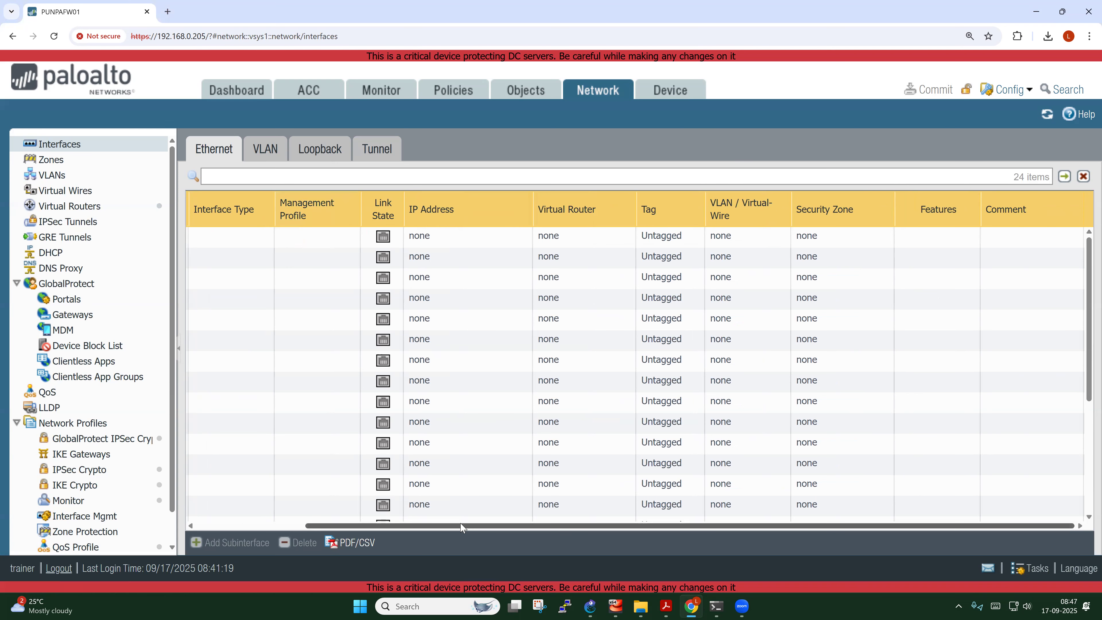
{"action": "left_click_drag", "start_coordinate": [451, 529], "coordinate": [321, 529]}
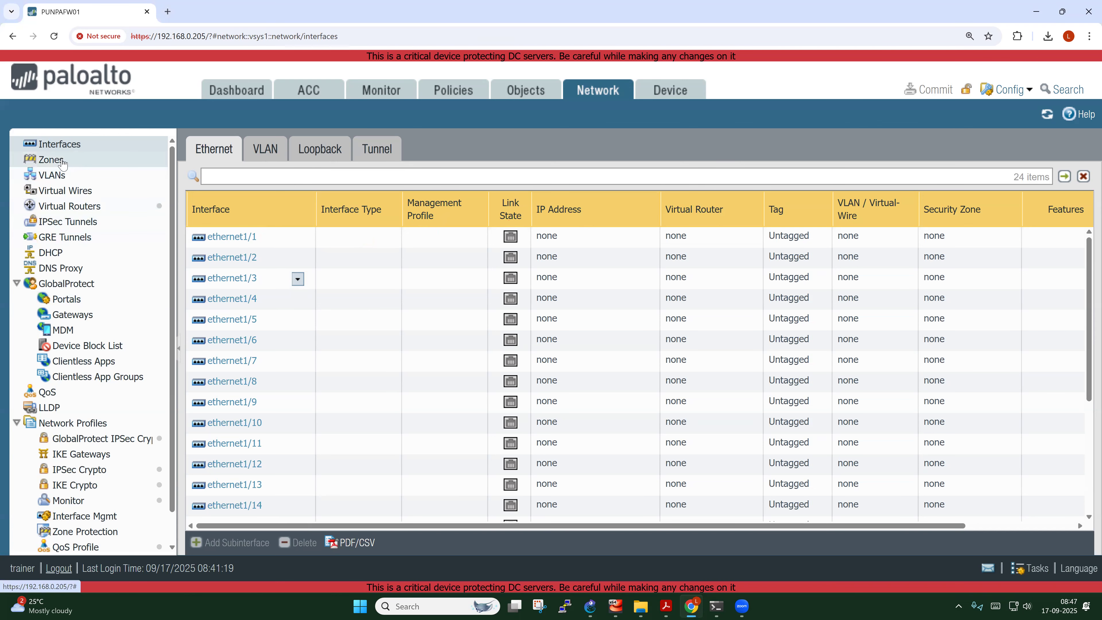
Create a Layer3 security zone named INSIDE-Z
{"action": "left_click", "coordinate": [52, 160]}
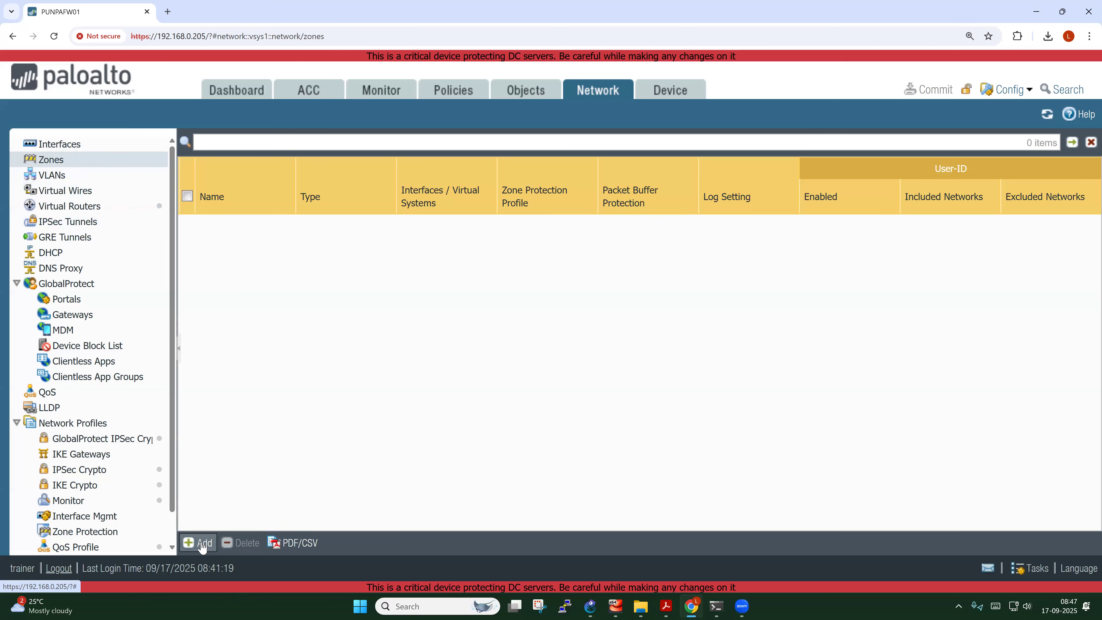
{"action": "left_click", "coordinate": [197, 543]}
{"action": "left_click", "coordinate": [392, 106]}
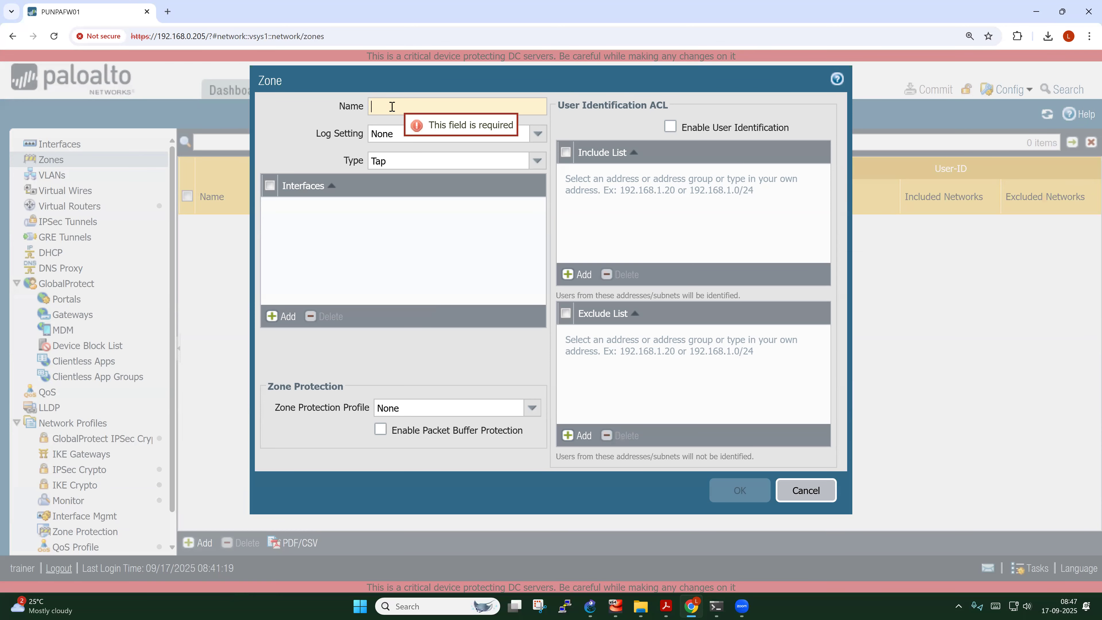
{"action": "type", "text": "INSIDE-Z"}
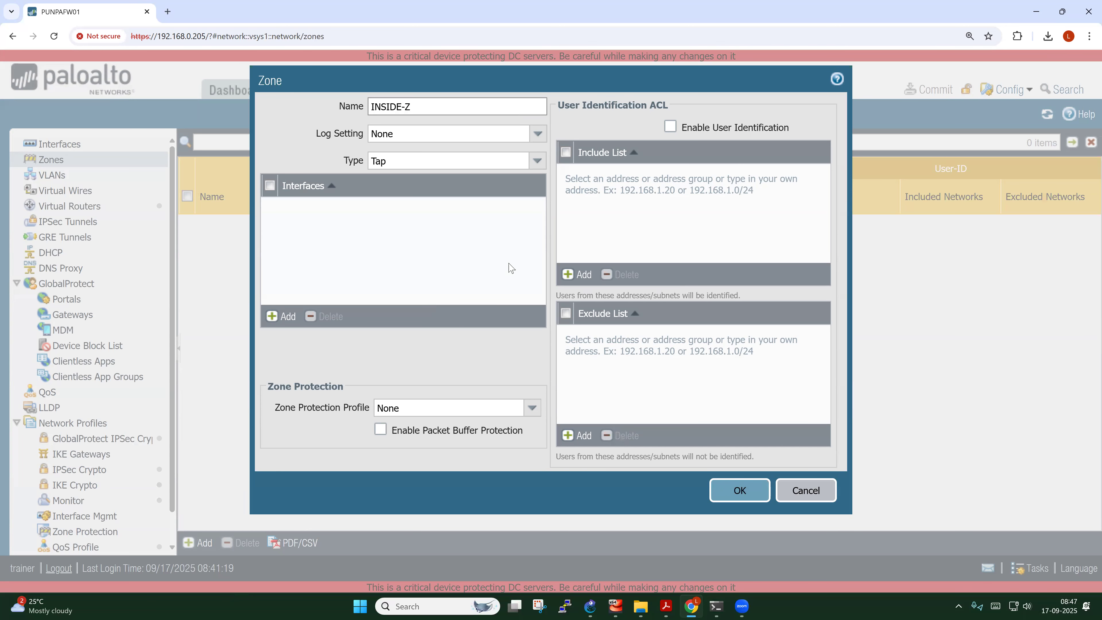
{"action": "left_click", "coordinate": [536, 161]}
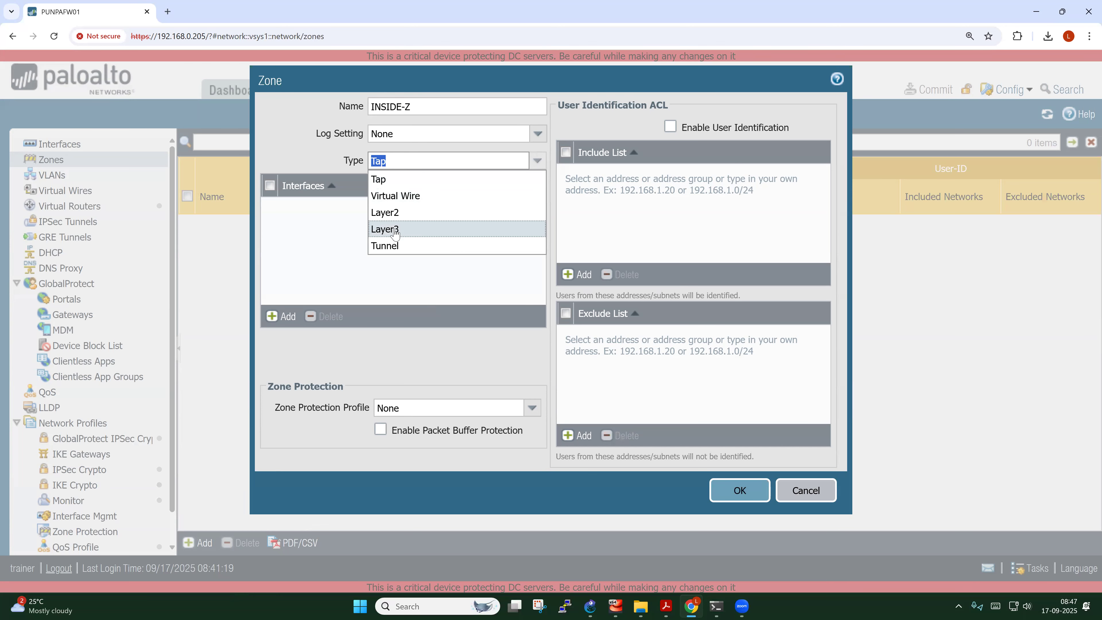
{"action": "left_click", "coordinate": [393, 230]}
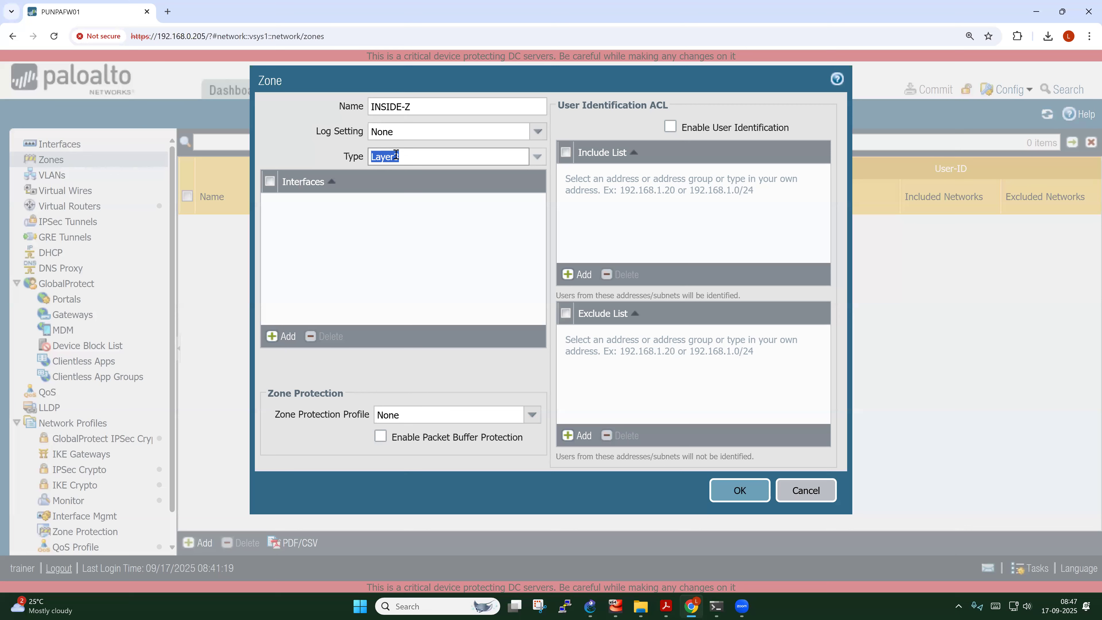
{"action": "key", "text": "shift+Tab"}
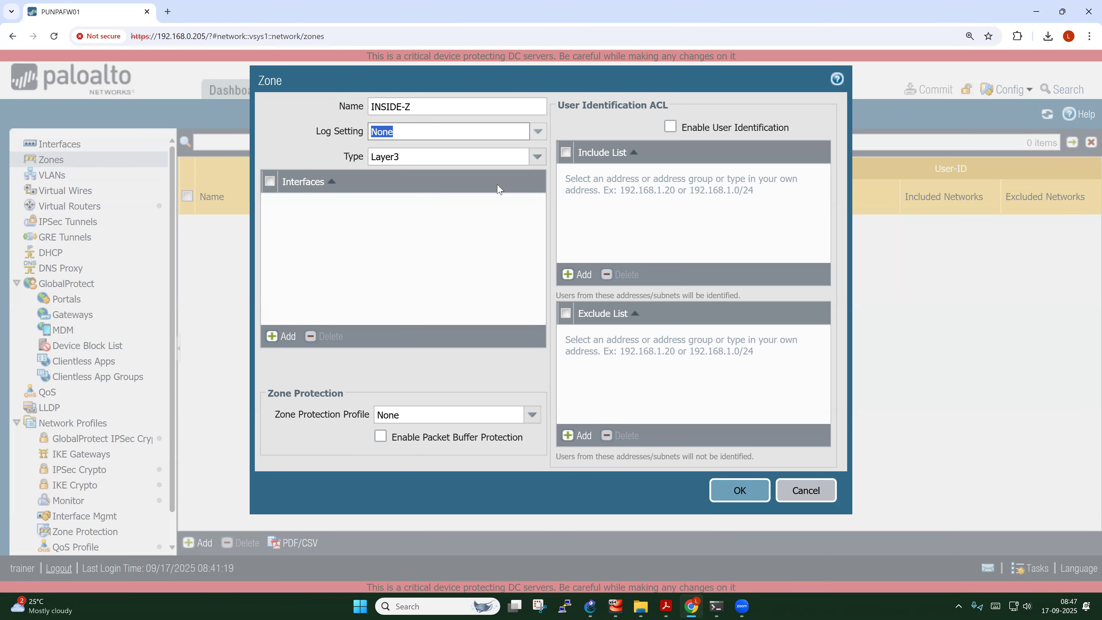
{"action": "left_click_drag", "start_coordinate": [420, 107], "coordinate": [372, 107]}
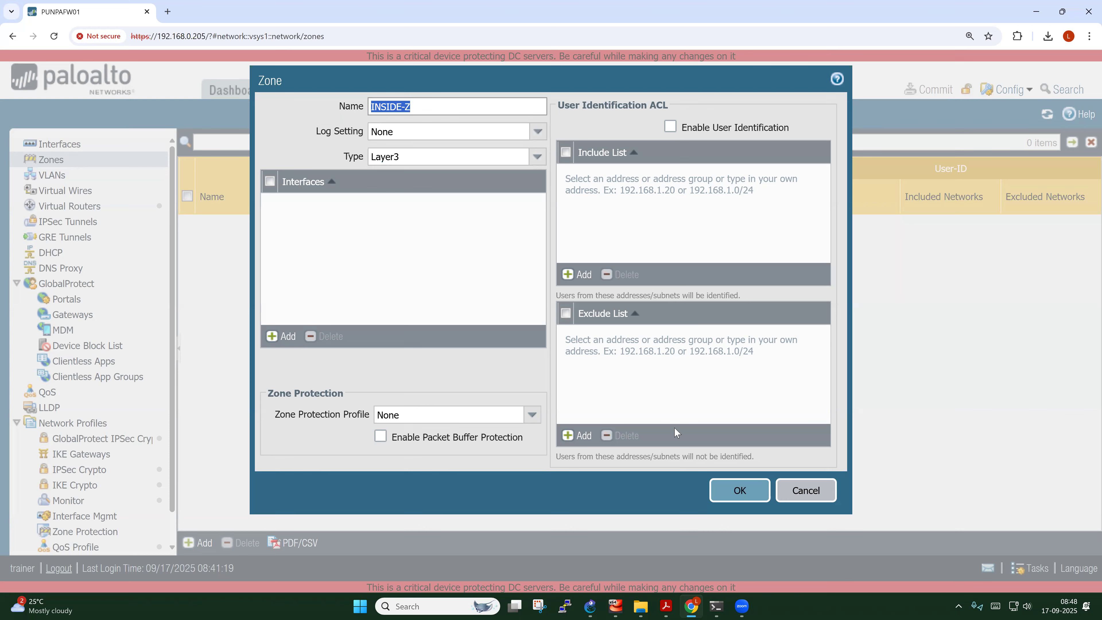
{"action": "left_click", "coordinate": [727, 497]}
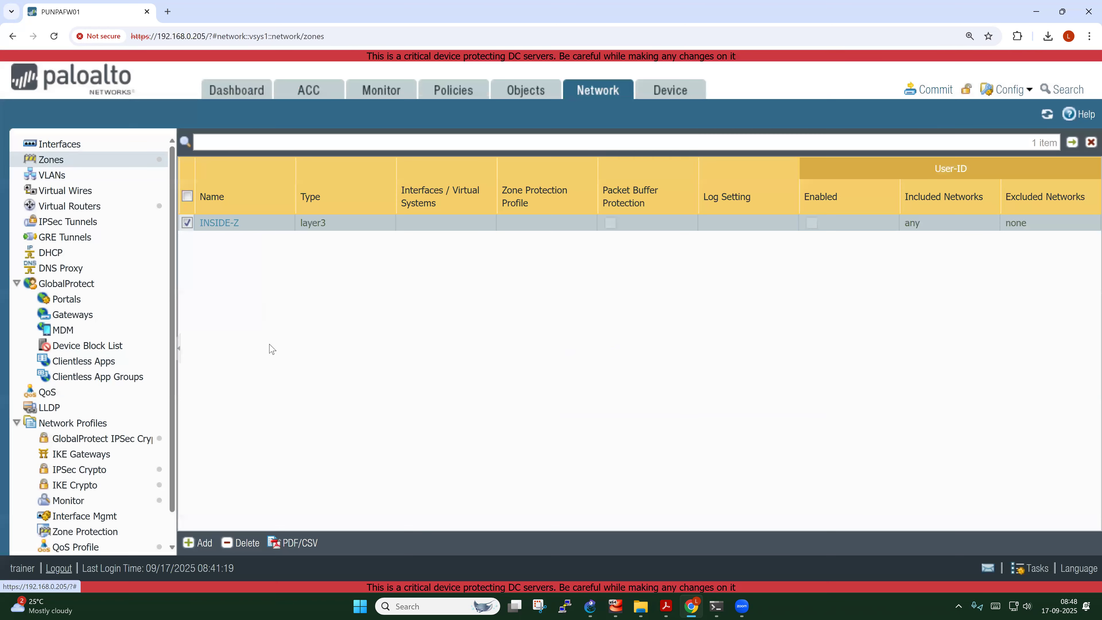
Add a second Layer3 security zone named OUTSIDE-Z
{"action": "left_click", "coordinate": [204, 544]}
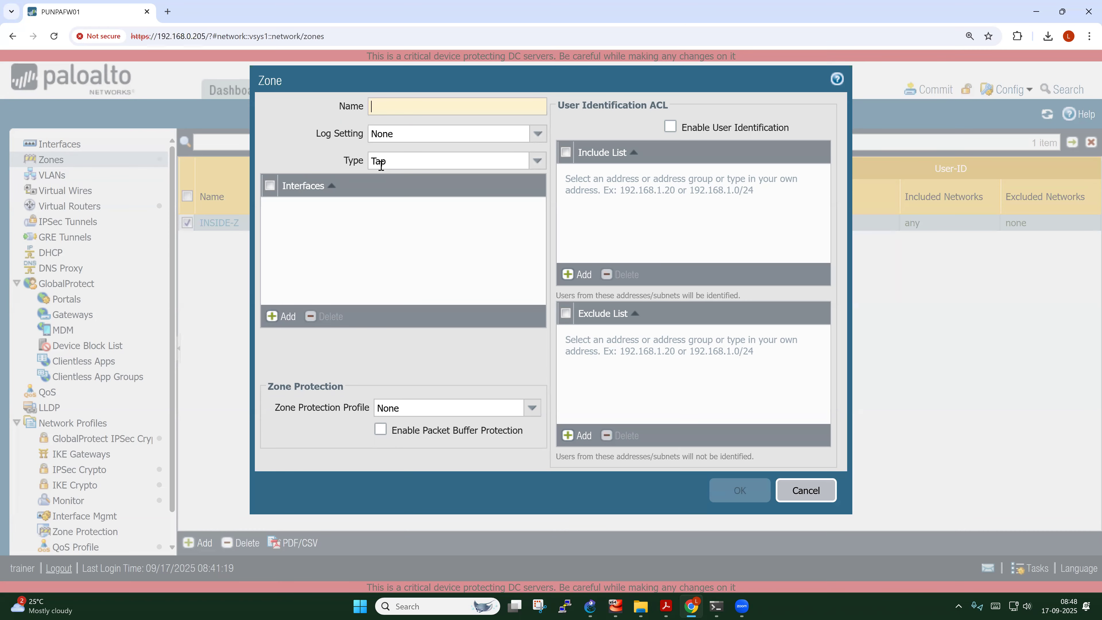
{"action": "type", "text": "OUTSIDE-Z"}
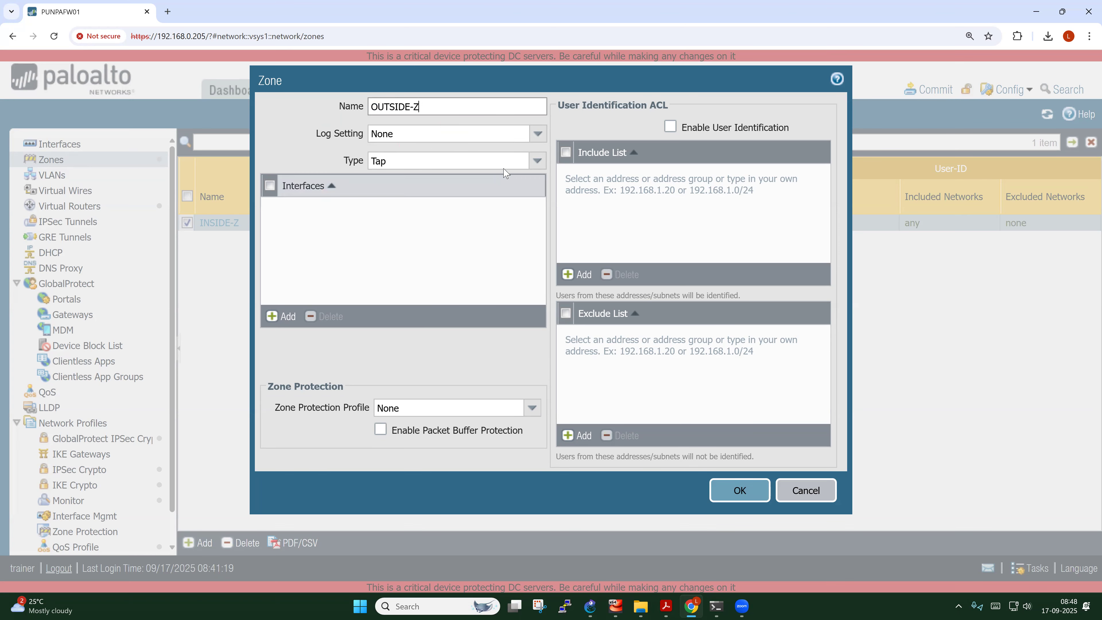
{"action": "left_click", "coordinate": [537, 160]}
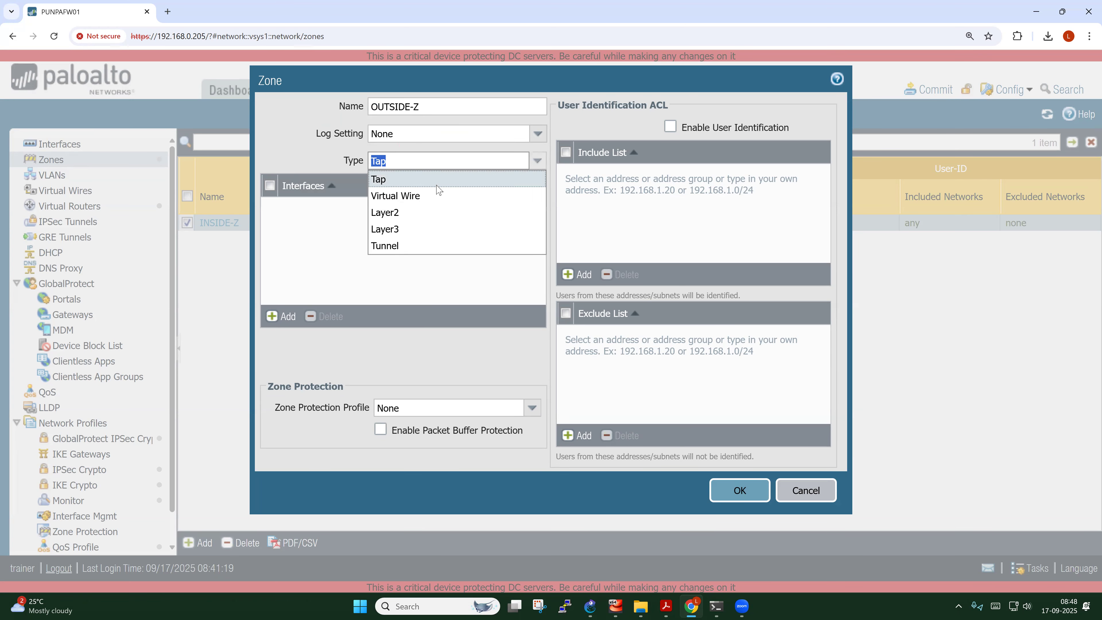
{"action": "left_click", "coordinate": [407, 228]}
{"action": "left_click", "coordinate": [739, 491]}
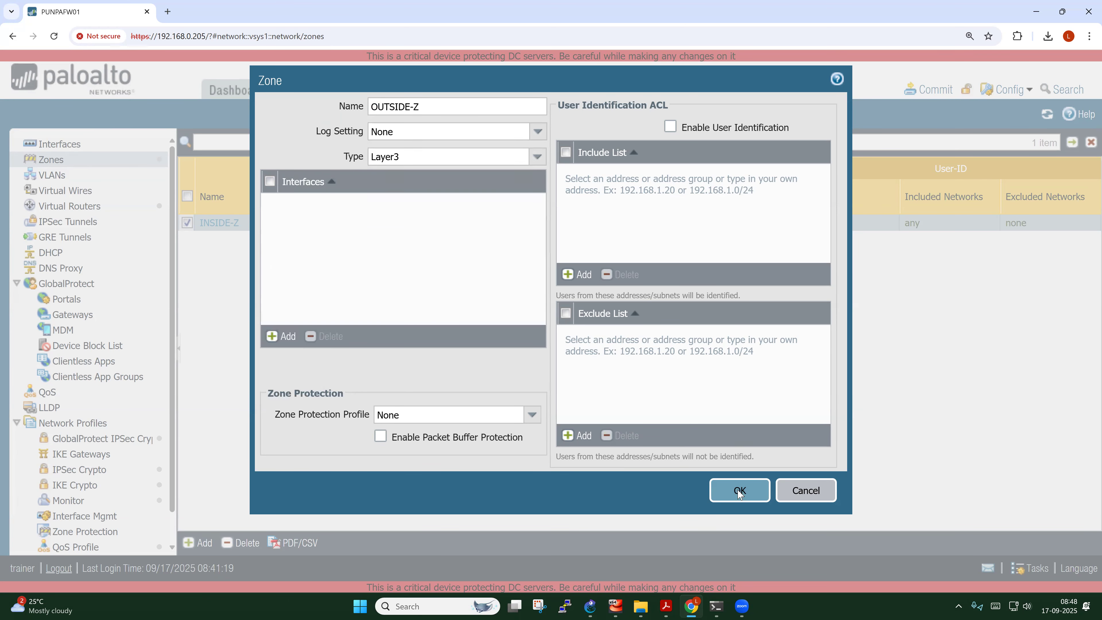
{"action": "left_click", "coordinate": [188, 242]}
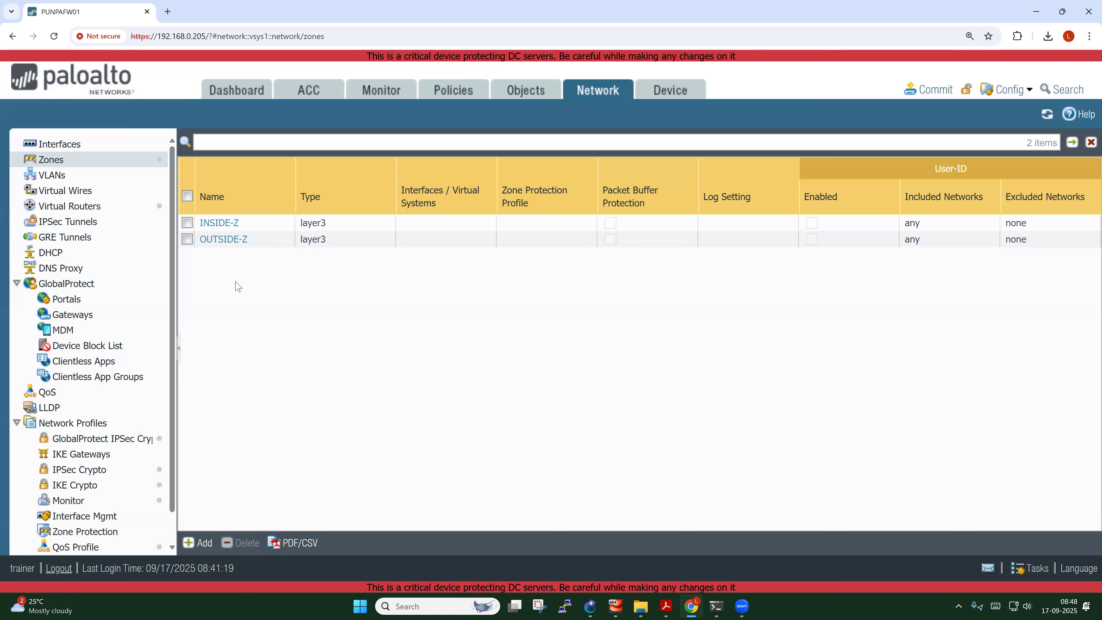
Change the 'default' virtual router's name to PUNPAFW-VR01 under Network > Virtual Routers
{"action": "left_click", "coordinate": [68, 207]}
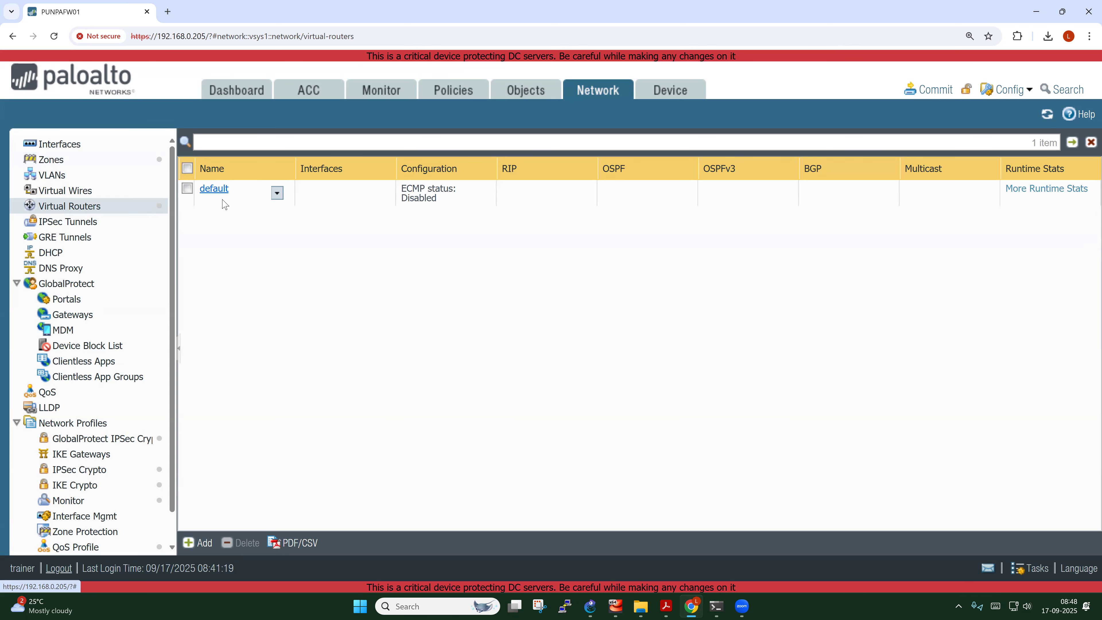
{"action": "left_click", "coordinate": [218, 192]}
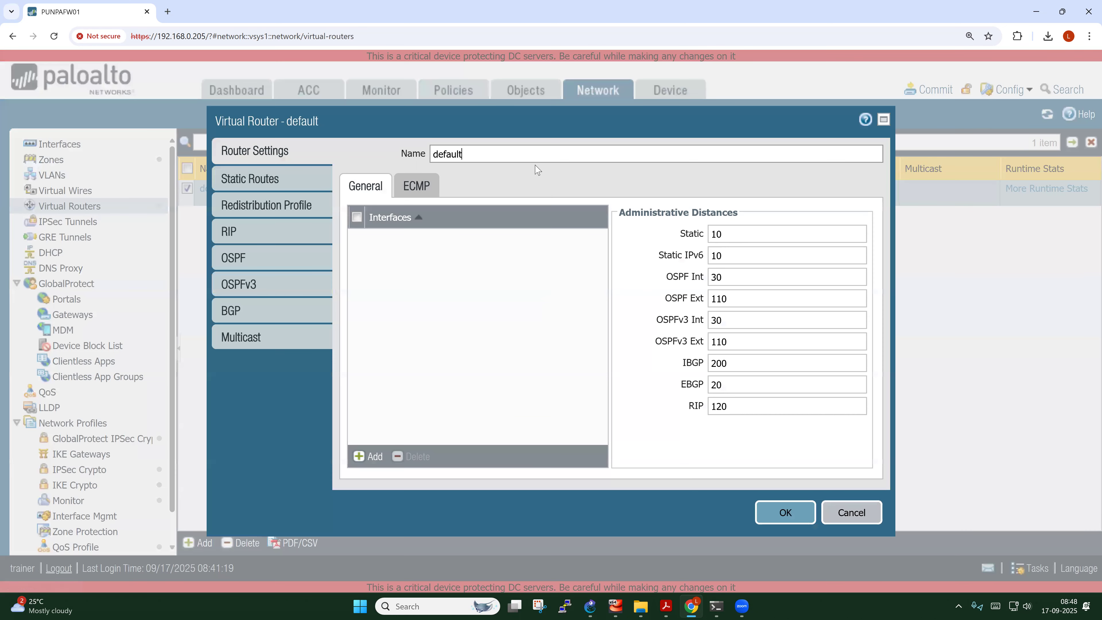
{"action": "left_click_drag", "start_coordinate": [480, 154], "coordinate": [428, 155]}
{"action": "type", "text": "PUNPAFW-VR01"}
{"action": "left_click_drag", "start_coordinate": [509, 155], "coordinate": [433, 151]}
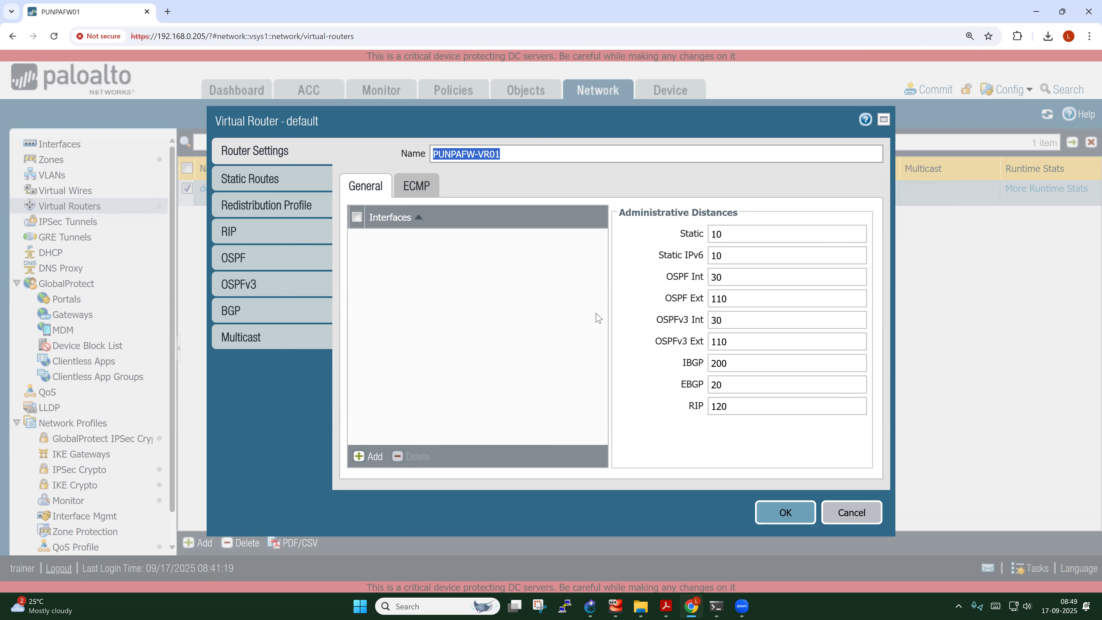
{"action": "left_click", "coordinate": [791, 515]}
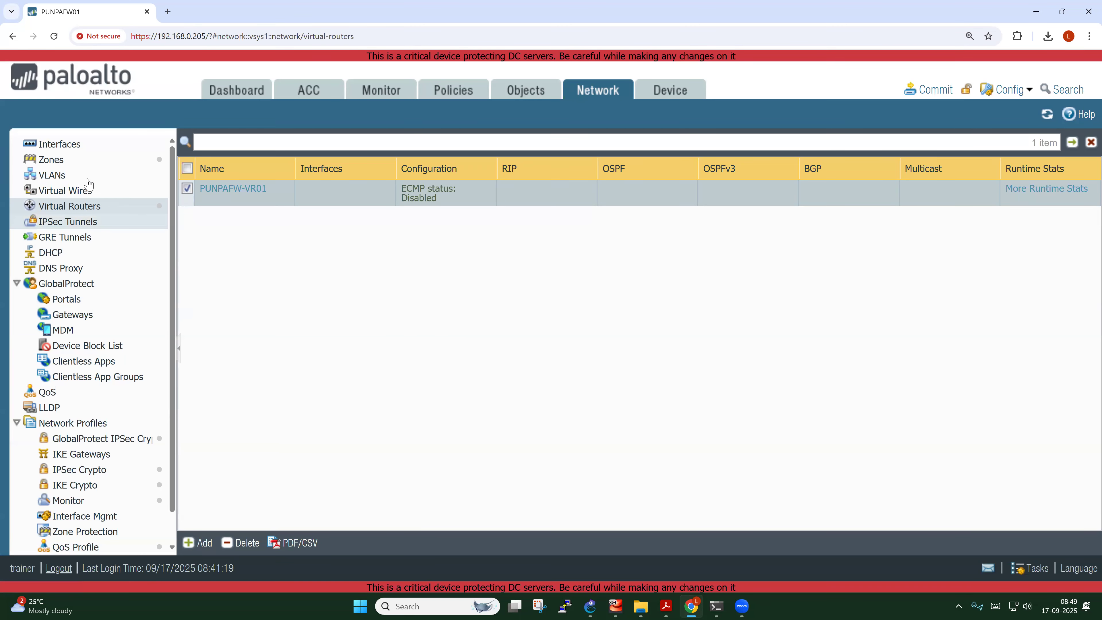
Open the Ethernet interfaces list and nudge the E1 label in the GNS3 topology
{"action": "left_click", "coordinate": [73, 149]}
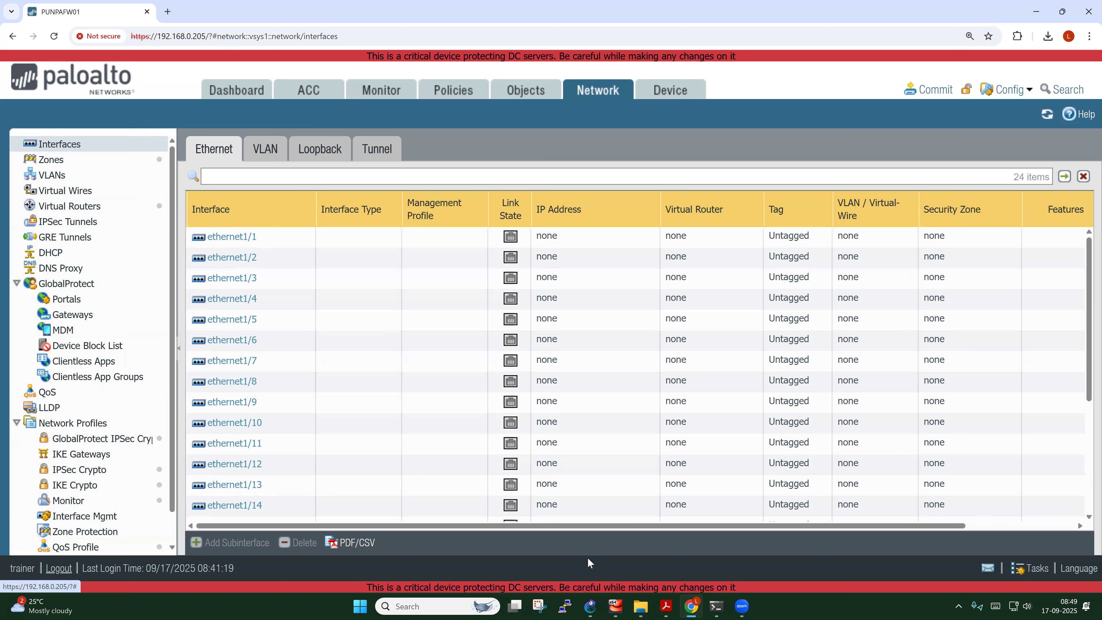
{"action": "left_click", "coordinate": [590, 607]}
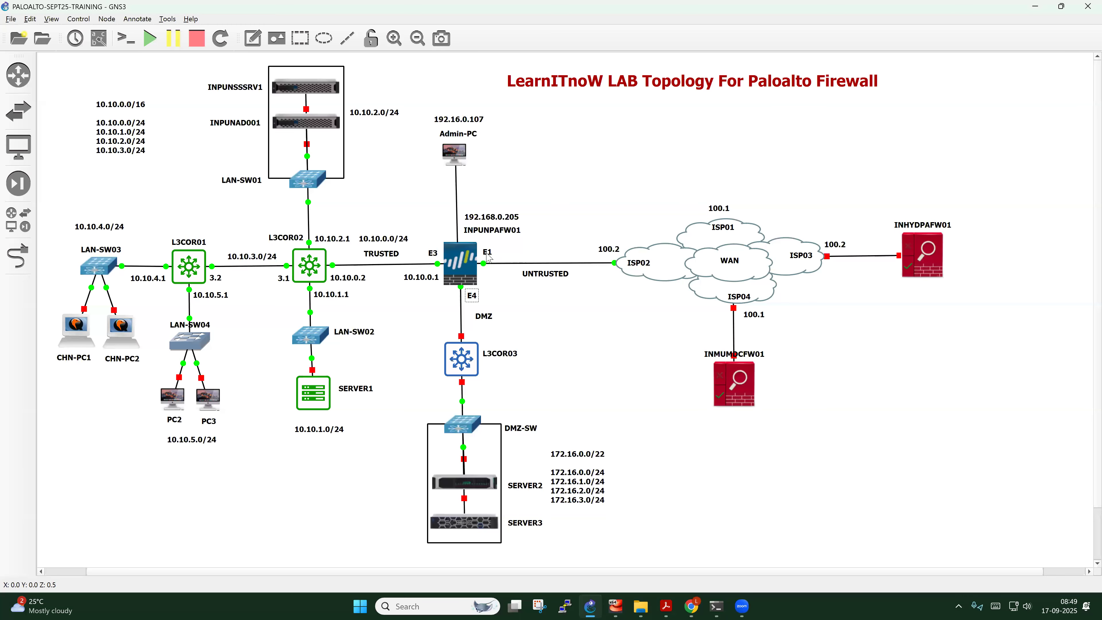
{"action": "left_click_drag", "start_coordinate": [487, 251], "coordinate": [487, 252]}
{"action": "left_click", "coordinate": [691, 607]}
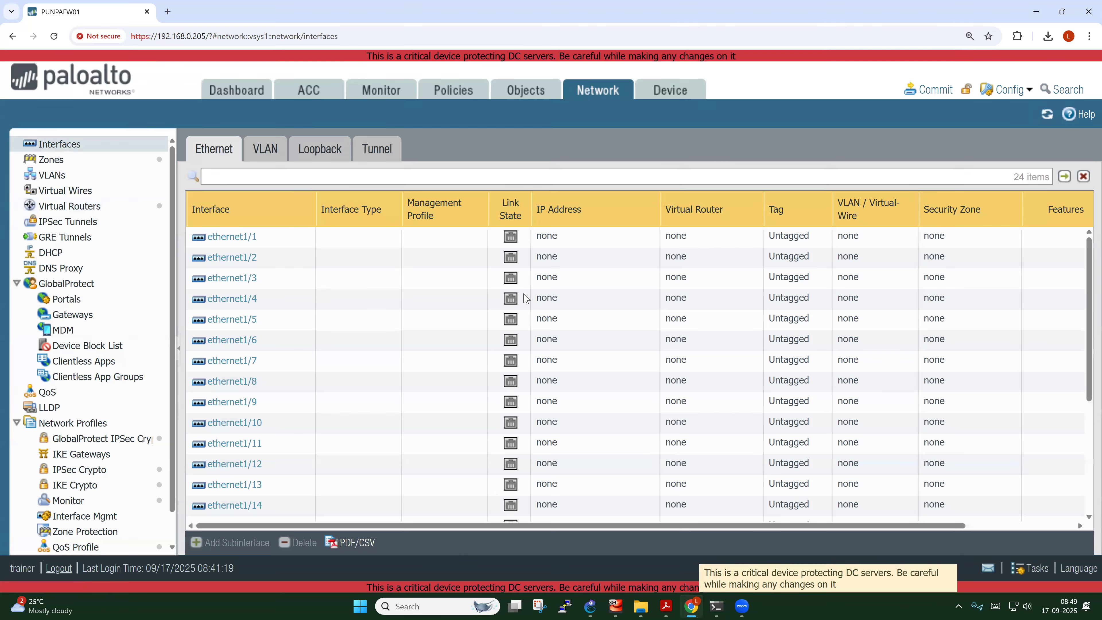
Give ethernet1/1 a 'WAN LINK - AIRTEL' comment including the circuit ID
{"action": "left_click", "coordinate": [238, 241]}
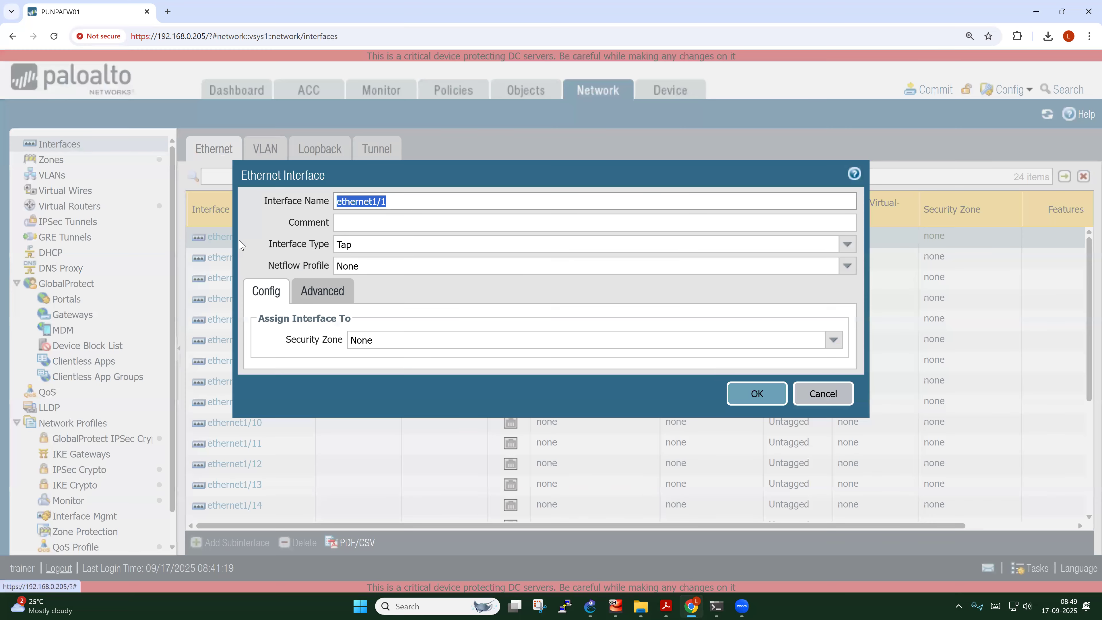
{"action": "left_click", "coordinate": [374, 217]}
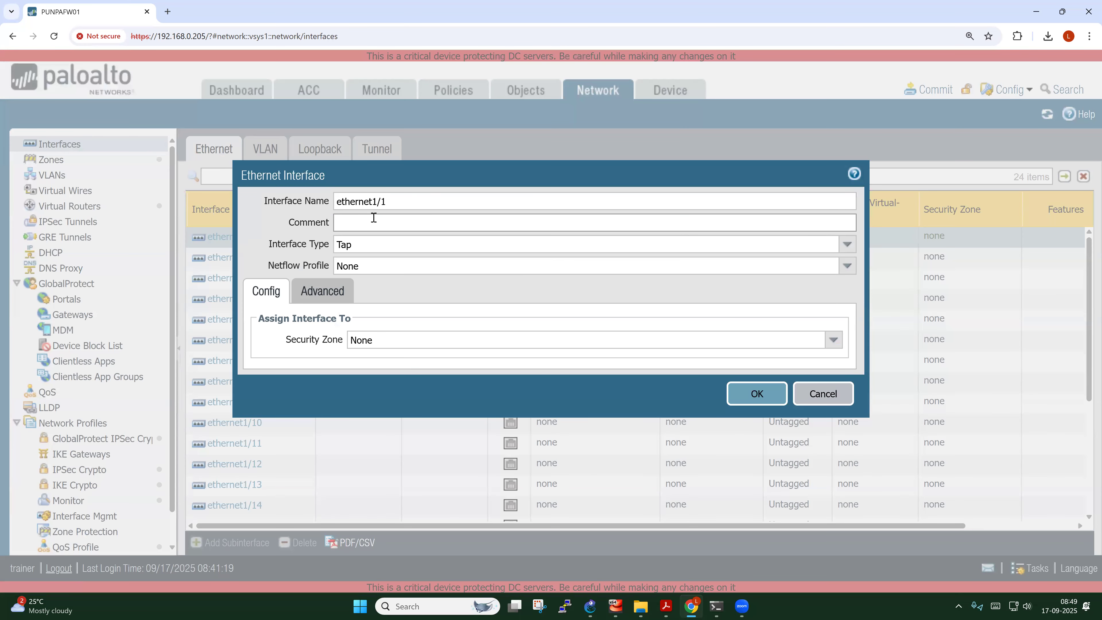
{"action": "type", "text": "WAN"}
{"action": "type", "text": "4567890"}
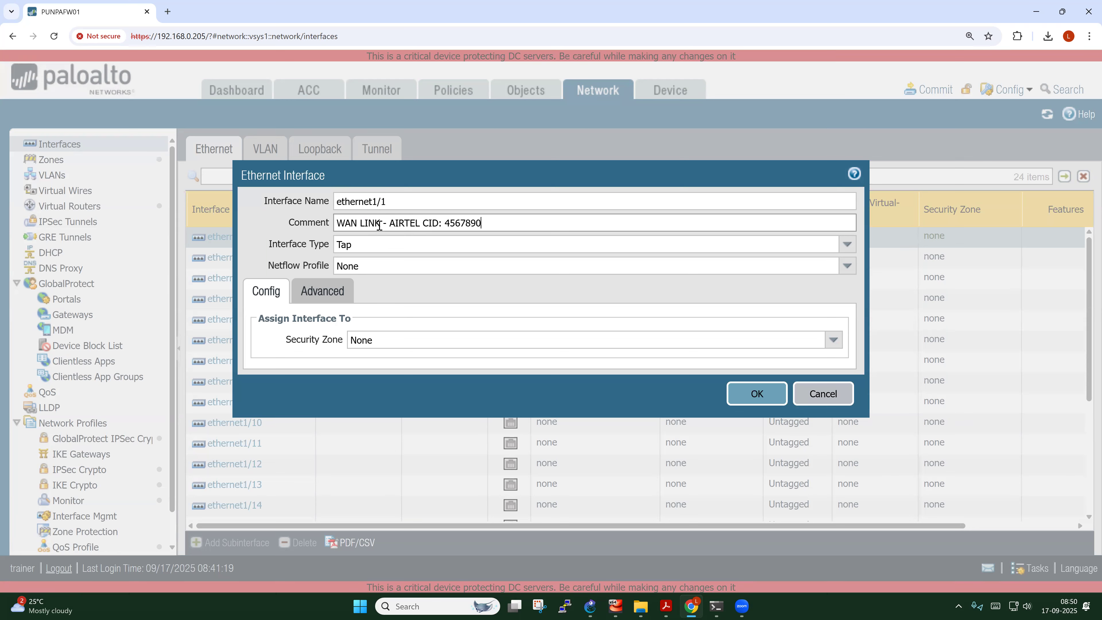
{"action": "left_click_drag", "start_coordinate": [380, 223], "coordinate": [340, 224]}
{"action": "left_click_drag", "start_coordinate": [395, 224], "coordinate": [482, 222]}
{"action": "left_click_drag", "start_coordinate": [490, 222], "coordinate": [451, 220]}
{"action": "left_click", "coordinate": [264, 214]}
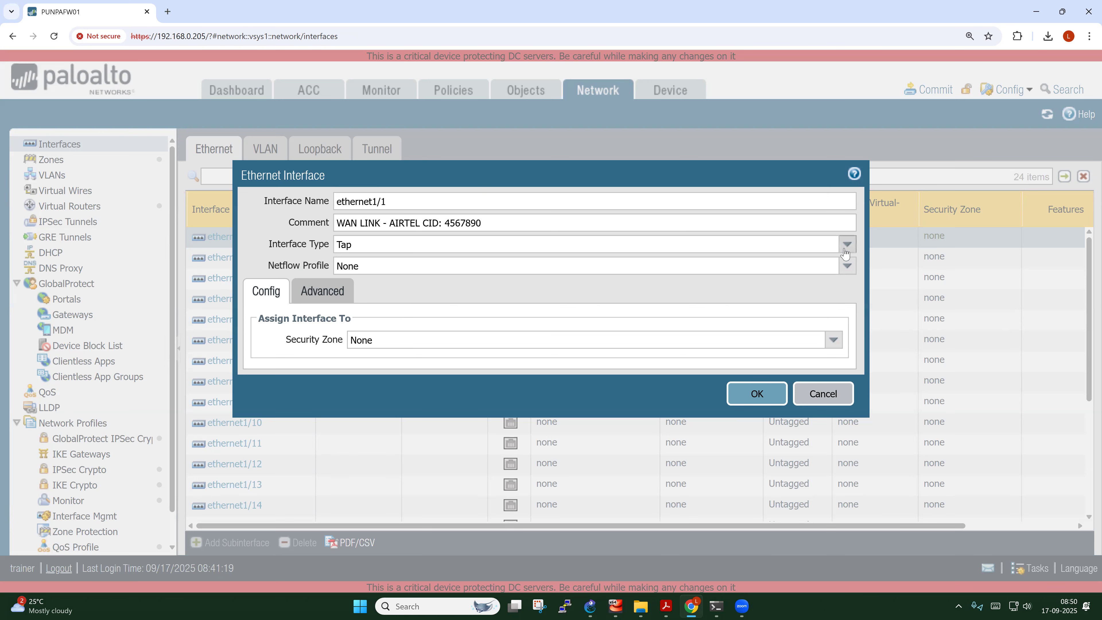
Set ethernet1/1 to Layer3 with virtual router PUNPAFW-VR01 and security zone OUTSIDE-Z
{"action": "left_click", "coordinate": [847, 245]}
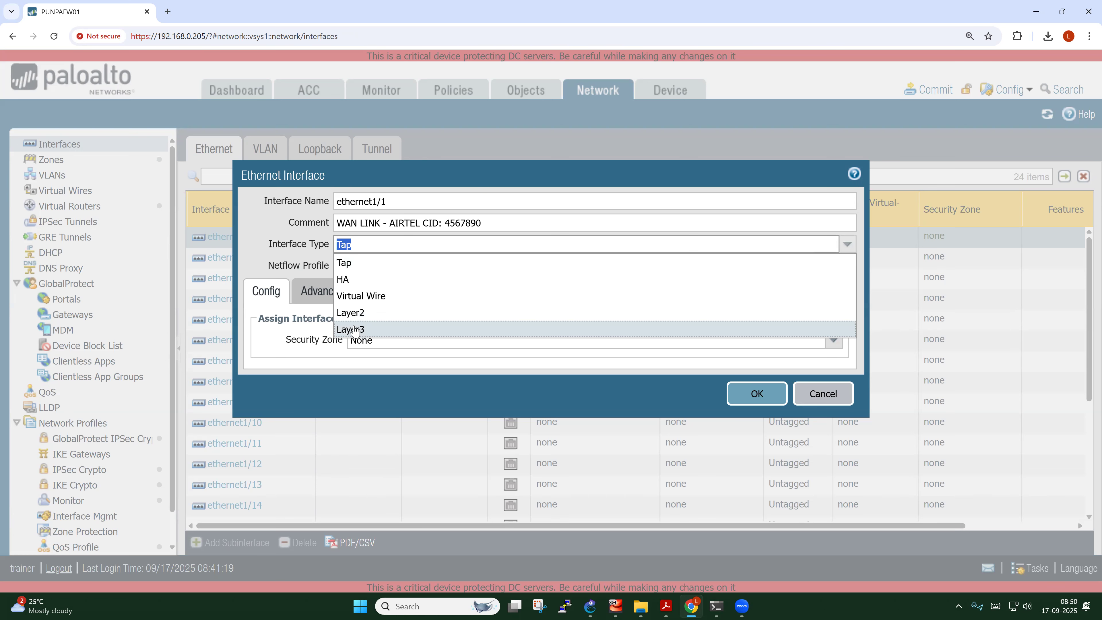
{"action": "left_click", "coordinate": [359, 330]}
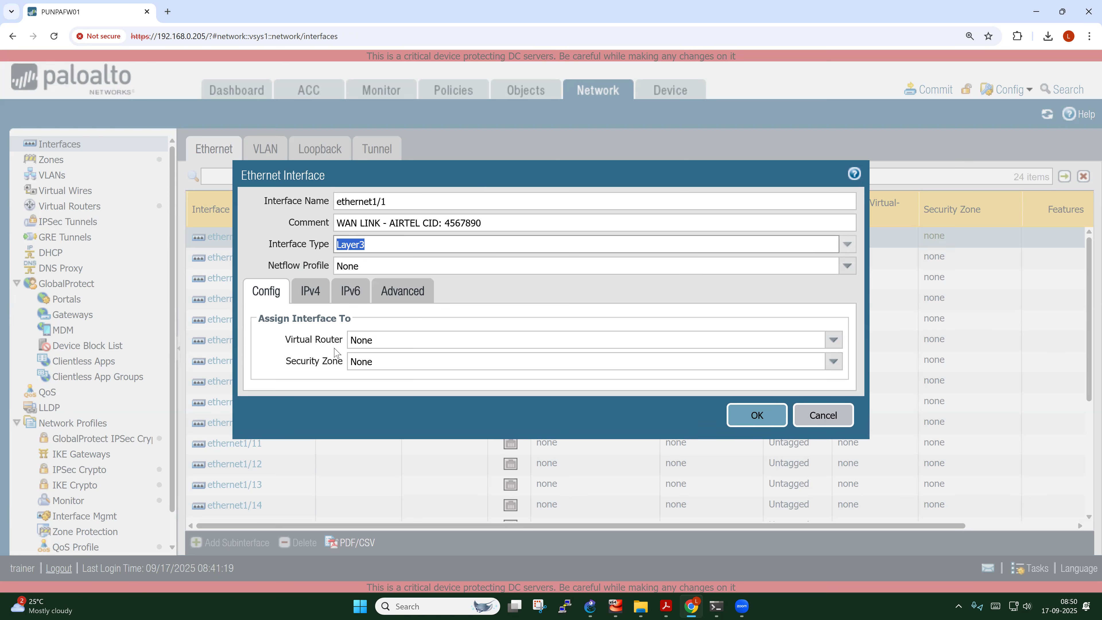
{"action": "left_click", "coordinate": [261, 319]}
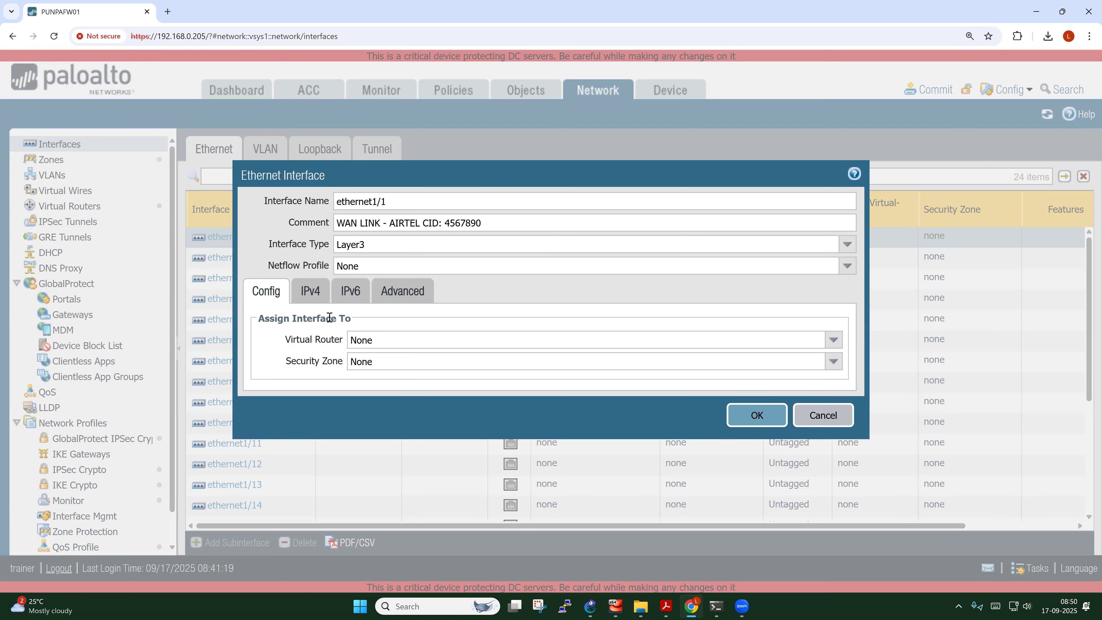
{"action": "left_click_drag", "start_coordinate": [286, 340], "coordinate": [346, 343]}
{"action": "left_click_drag", "start_coordinate": [286, 362], "coordinate": [342, 368]}
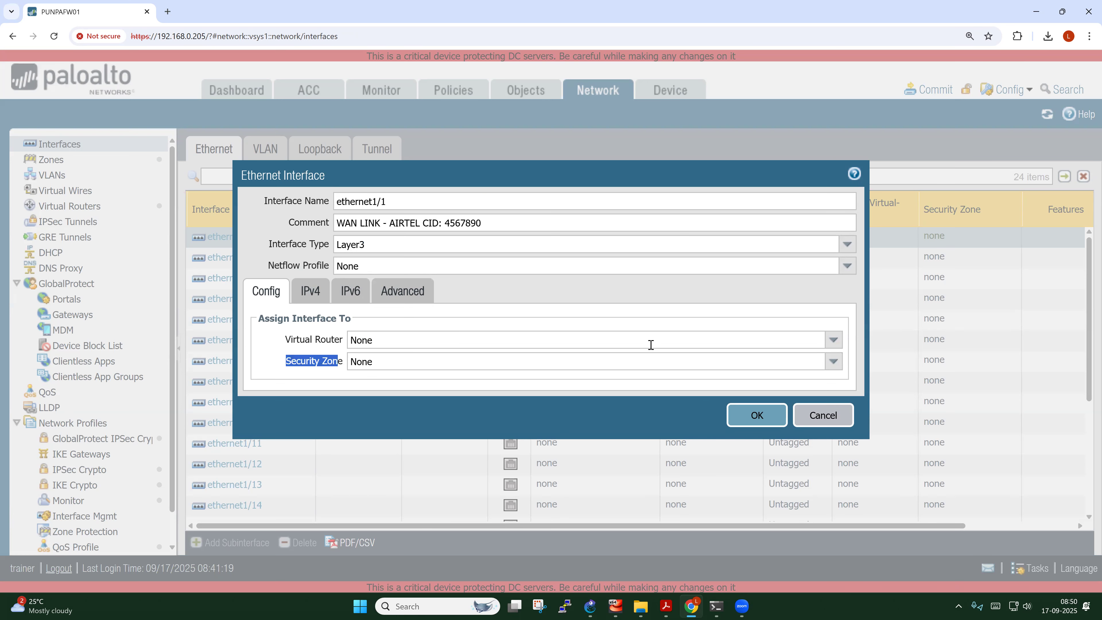
{"action": "left_click", "coordinate": [725, 321]}
{"action": "left_click", "coordinate": [835, 343]}
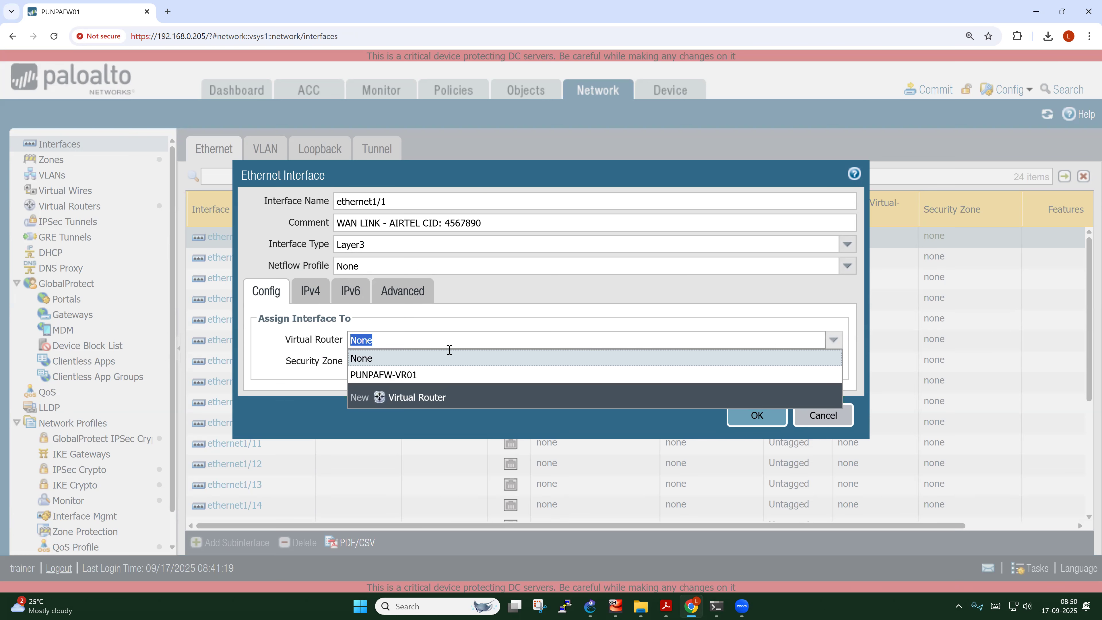
{"action": "left_click", "coordinate": [391, 376]}
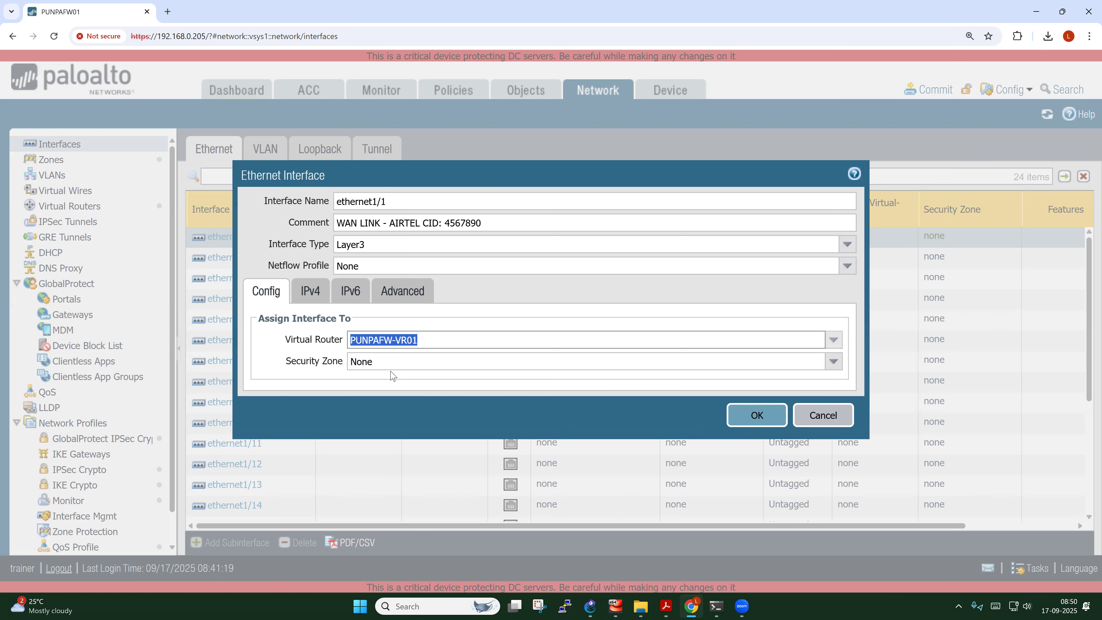
{"action": "left_click", "coordinate": [834, 368]}
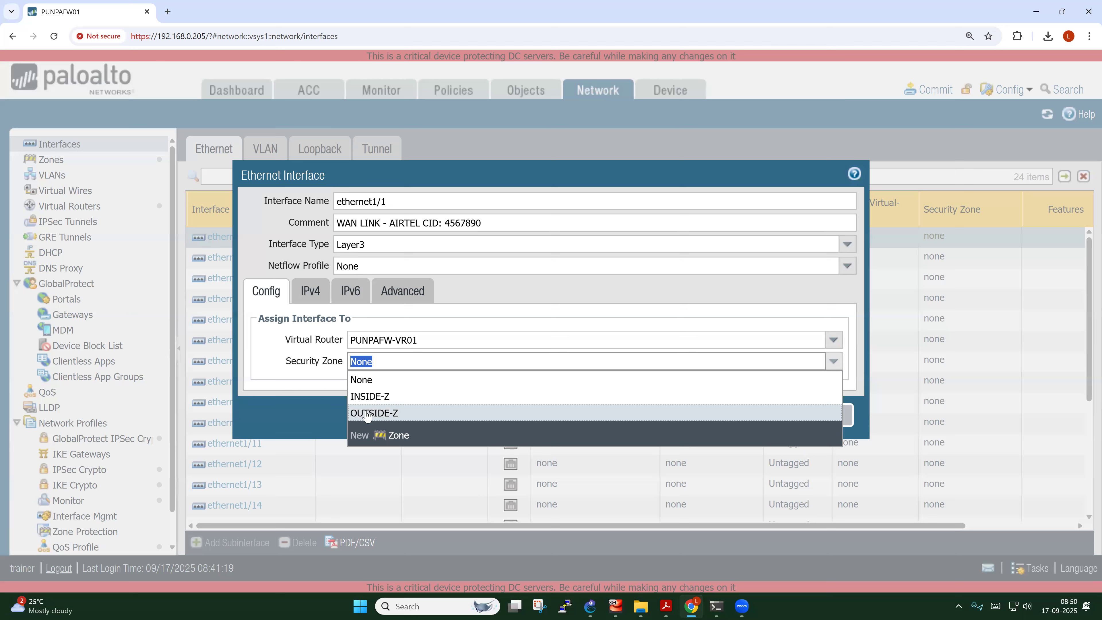
{"action": "left_click", "coordinate": [366, 414]}
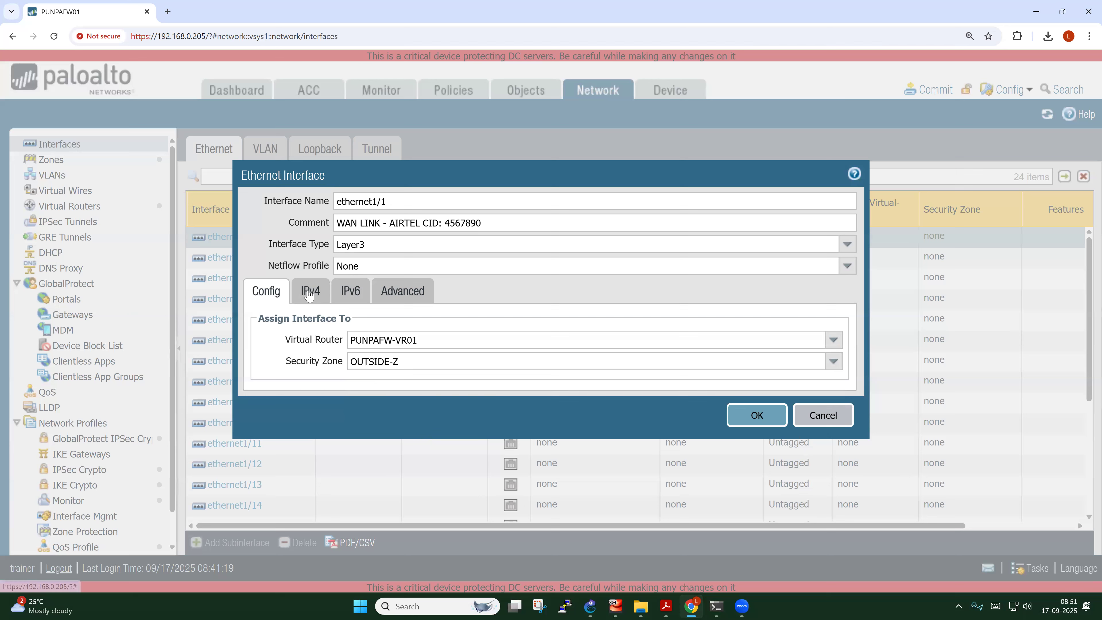
{"action": "left_click", "coordinate": [309, 293]}
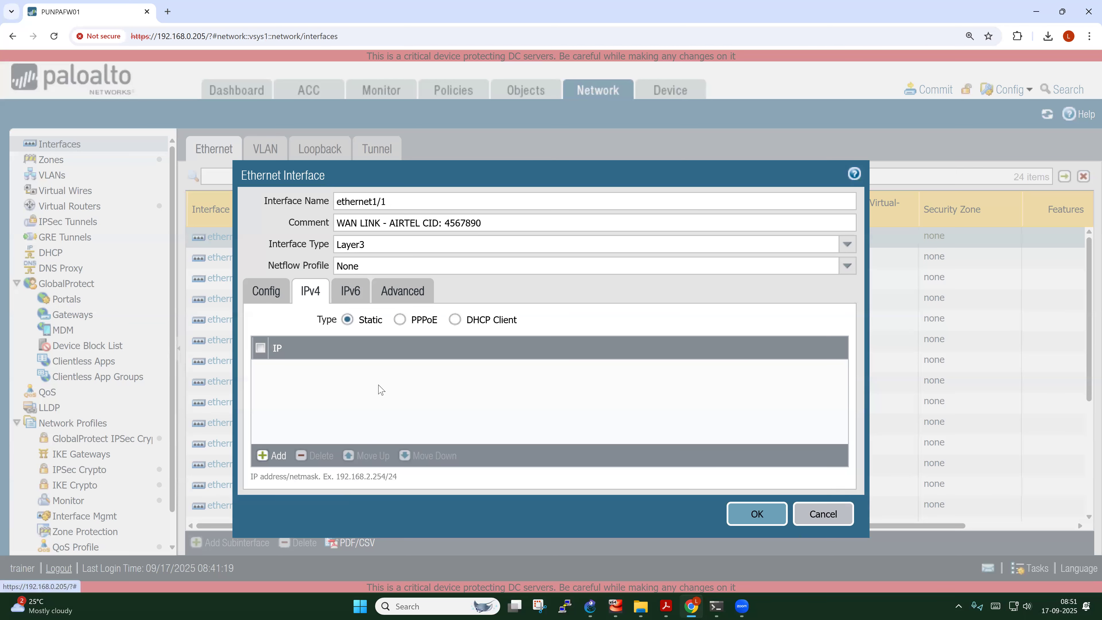
Minimise GNS3, launch Oracle VirtualBox to view the firewall VM's adapters, then close it
{"action": "left_click", "coordinate": [591, 606]}
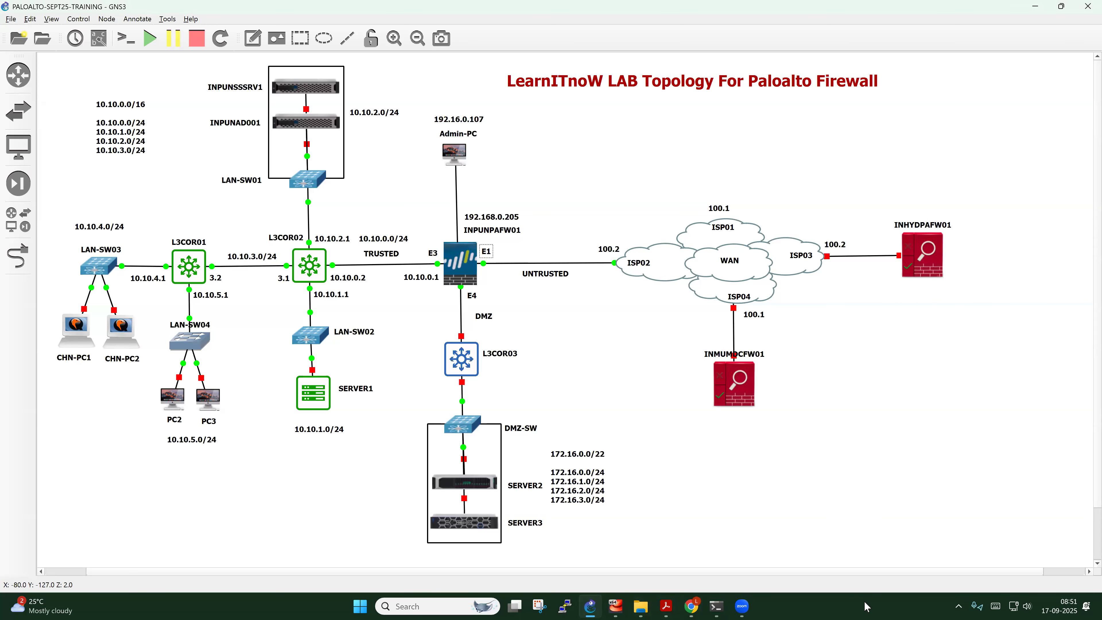
{"action": "key", "text": "super+d"}
{"action": "left_click", "coordinate": [65, 290]}
{"action": "key", "text": "Return"}
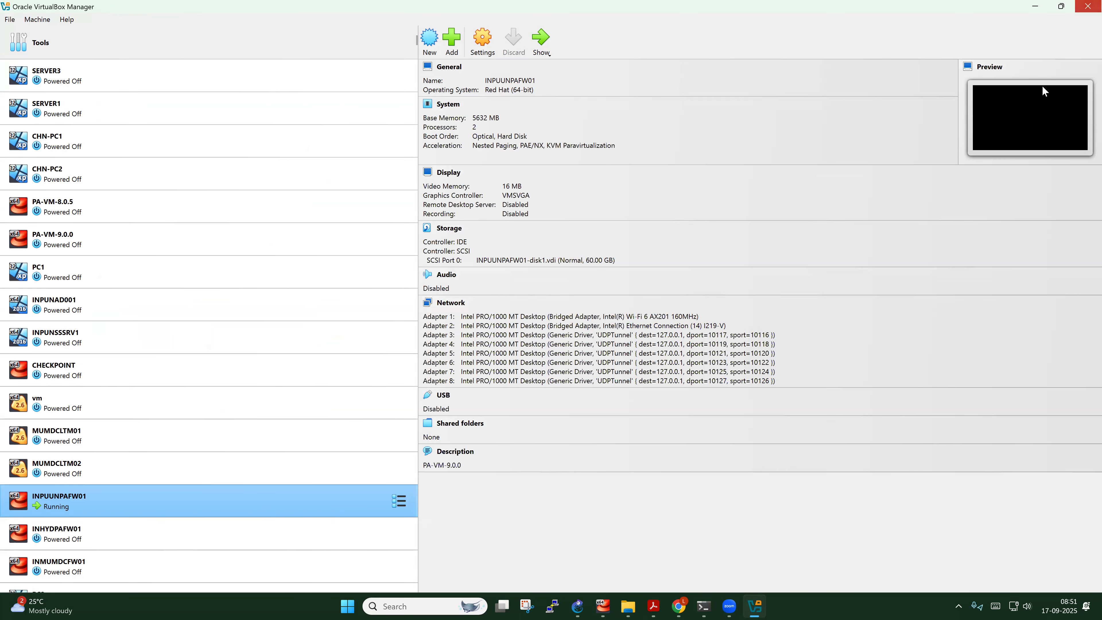
{"action": "left_click", "coordinate": [1086, 7]}
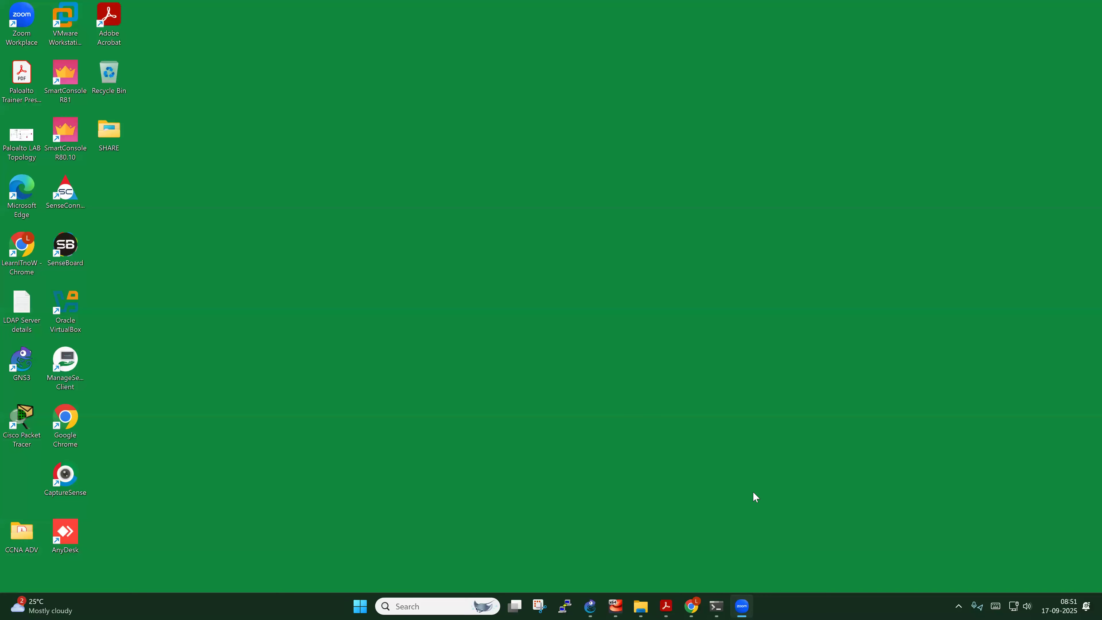
Add a 192.168.1.0/24 subnet note on the E1 link and move the 100.2 label above ISP01
{"action": "left_click", "coordinate": [593, 606]}
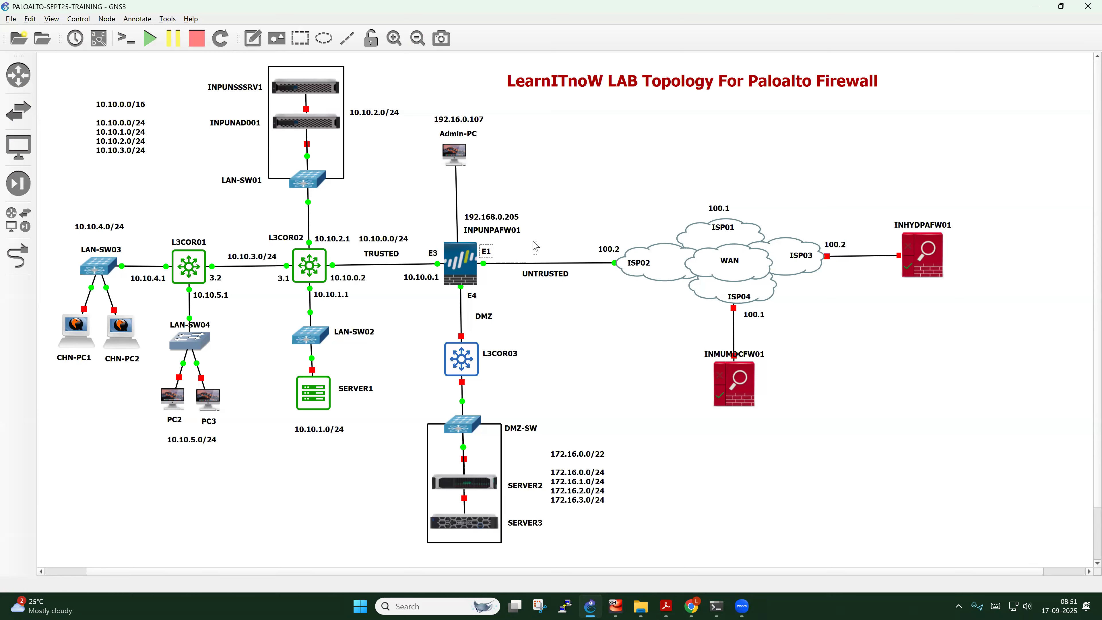
{"action": "type", "text": "192.168.1.0/24"}
{"action": "left_click", "coordinate": [578, 290]}
{"action": "left_click_drag", "start_coordinate": [555, 246], "coordinate": [543, 258]}
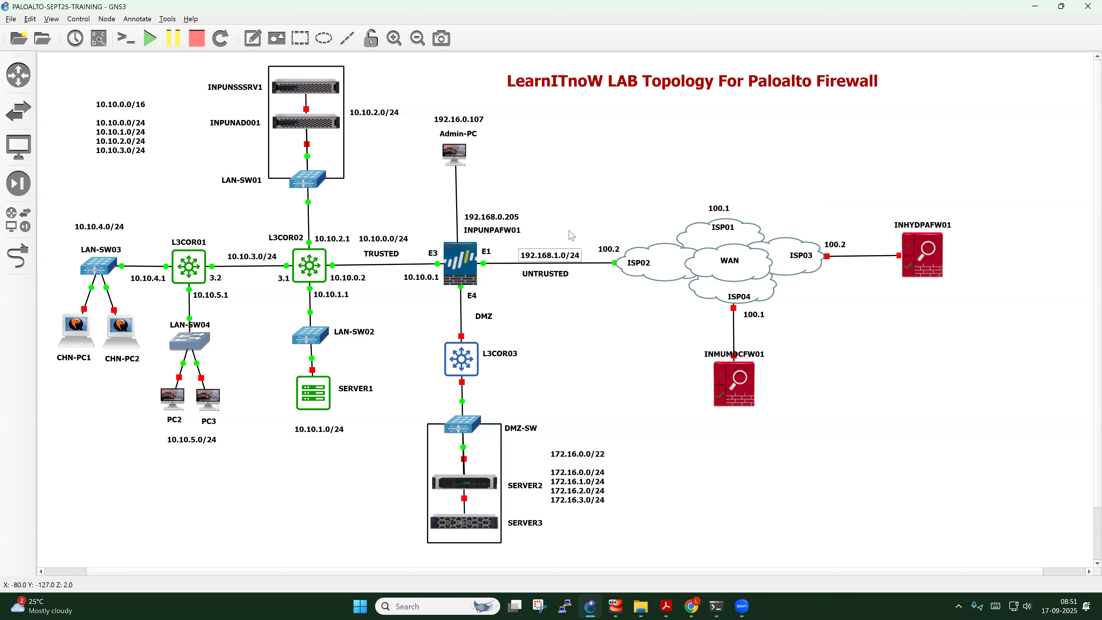
{"action": "left_click_drag", "start_coordinate": [609, 252], "coordinate": [767, 214]}
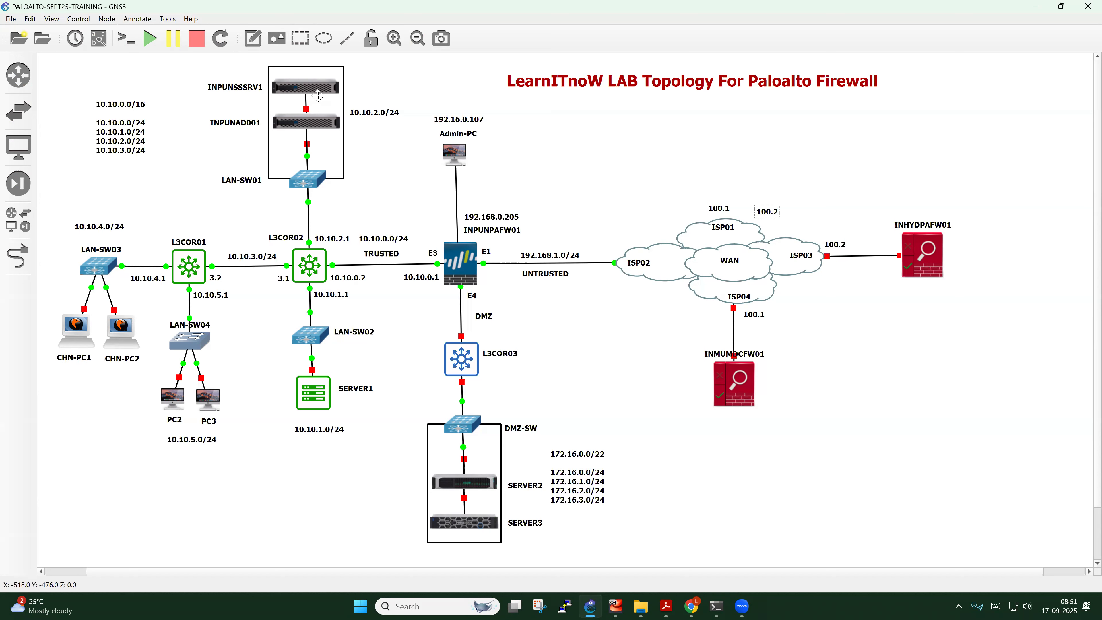
Add a 192.168.1.1 note for ISP02, fixing the 192.158 typo, beside UNTRUSTED
{"action": "left_click", "coordinate": [253, 38]}
{"action": "left_click", "coordinate": [592, 275]}
{"action": "type", "text": "192.158.1.1"}
{"action": "double_click", "coordinate": [620, 288]}
{"action": "left_click", "coordinate": [623, 289]}
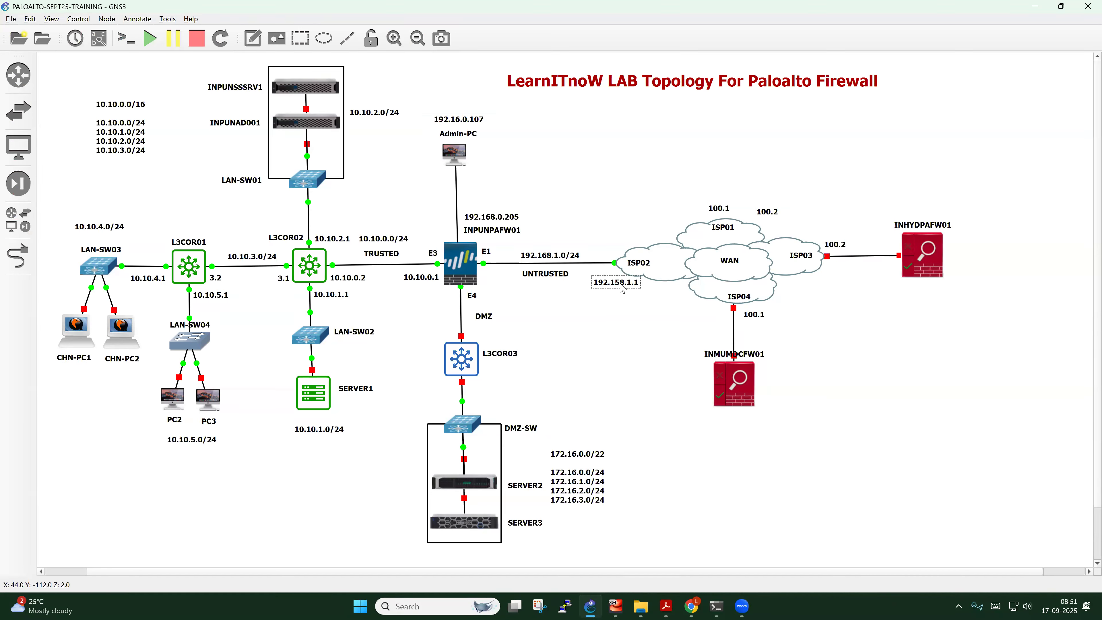
{"action": "key", "text": "BackSpace"}
{"action": "type", "text": "6"}
{"action": "left_click_drag", "start_coordinate": [621, 287], "coordinate": [552, 244]}
Add a 192.168.1.245 note beside the firewall's E1 port and tidy the subnet label
{"action": "left_click", "coordinate": [256, 40]}
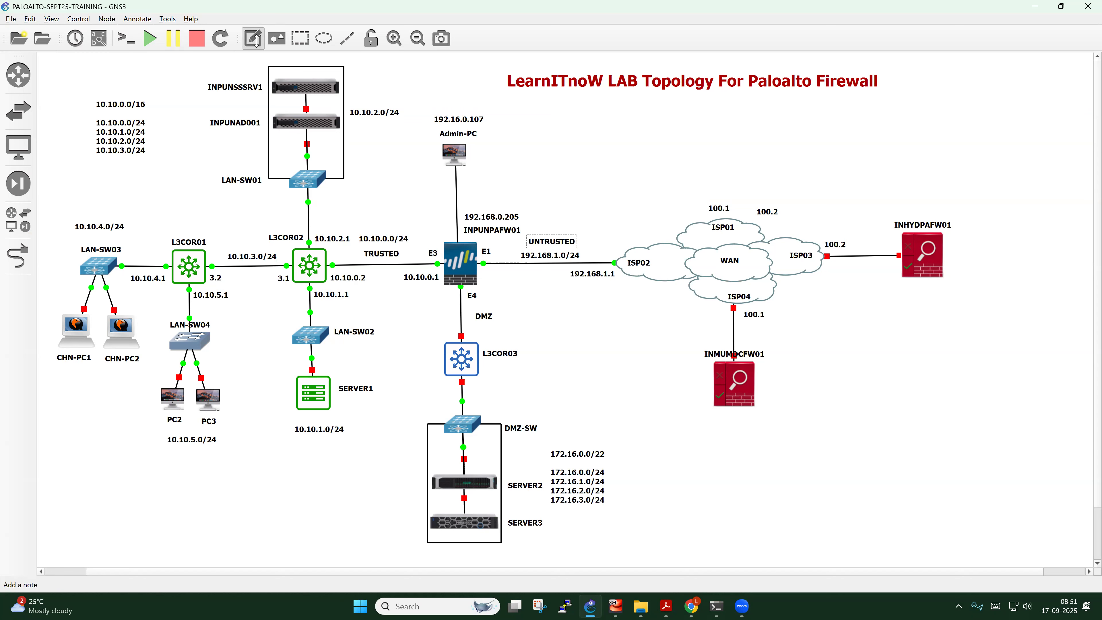
{"action": "left_click", "coordinate": [488, 278]}
{"action": "type", "text": "192.168.1"}
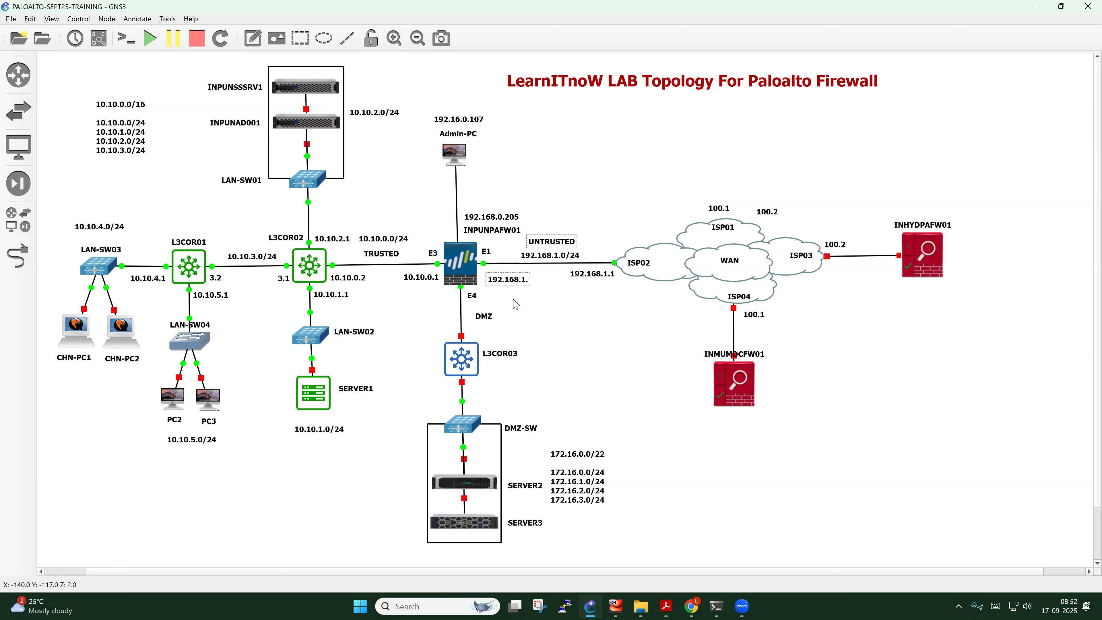
{"action": "type", "text": ".245"}
{"action": "left_click", "coordinate": [520, 316]}
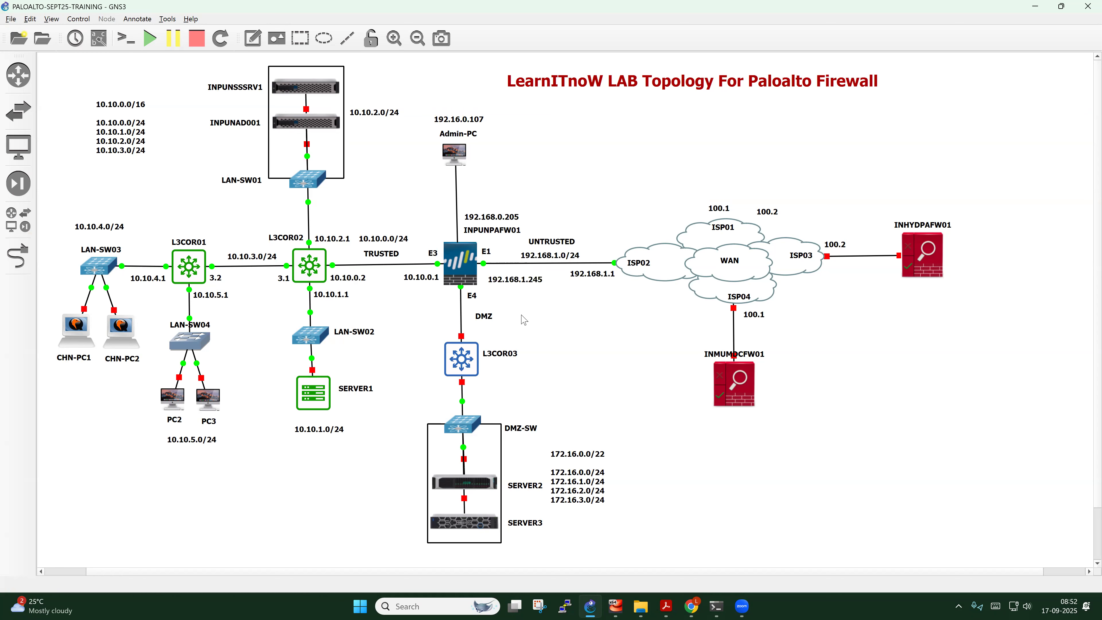
{"action": "left_click_drag", "start_coordinate": [519, 280], "coordinate": [511, 275]}
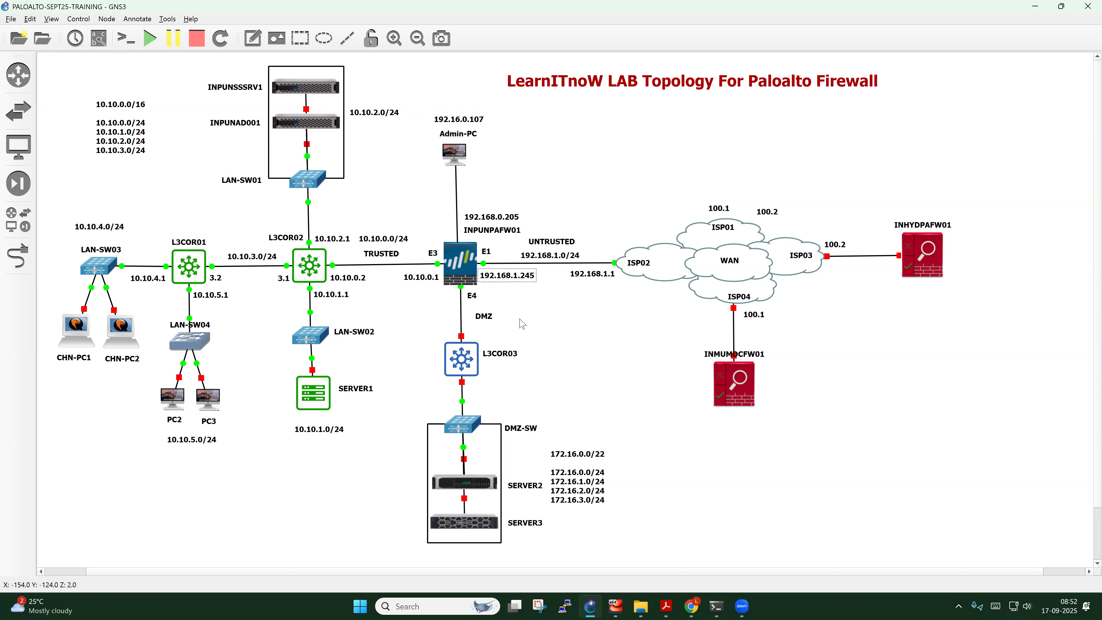
{"action": "mouse_move", "coordinate": [553, 257]}
{"action": "left_mouse_down"}
{"action": "mouse_move", "coordinate": [538, 293]}
{"action": "mouse_move", "coordinate": [557, 288]}
{"action": "mouse_move", "coordinate": [561, 256]}
{"action": "left_mouse_up"}
{"action": "left_click_drag", "start_coordinate": [558, 260], "coordinate": [562, 256]}
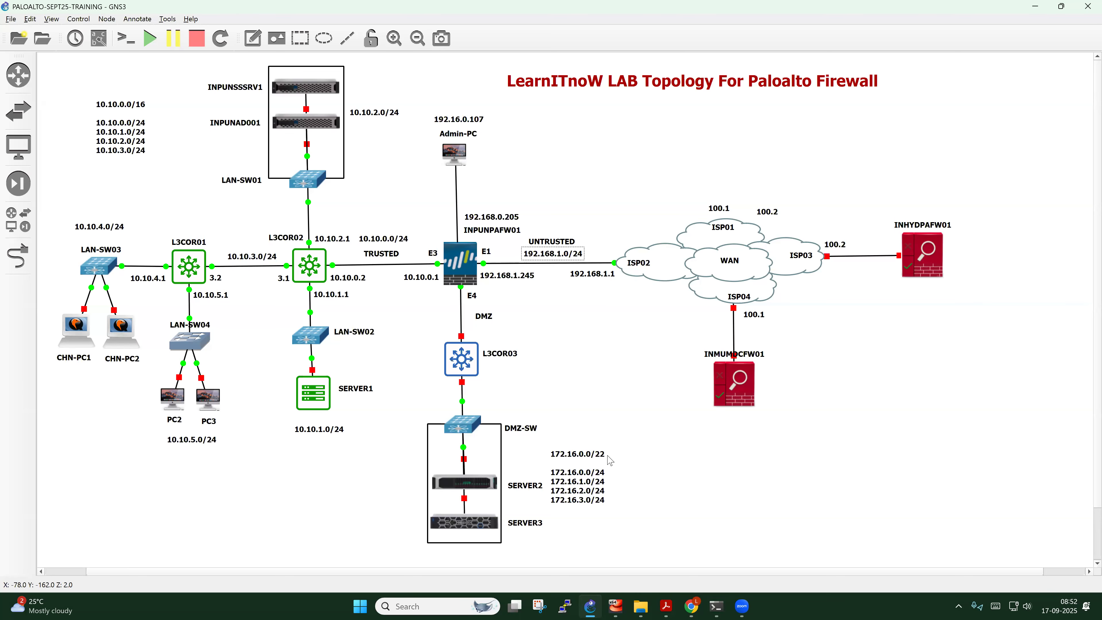
{"action": "left_click", "coordinate": [559, 365]}
{"action": "left_click", "coordinate": [522, 280]}
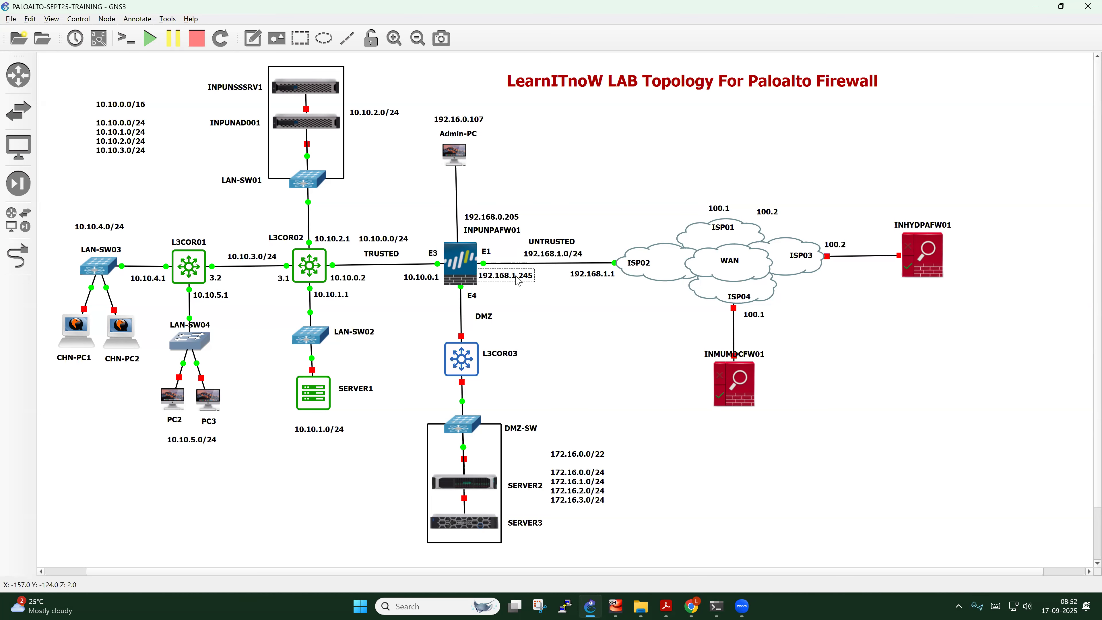
{"action": "left_click_drag", "start_coordinate": [520, 275], "coordinate": [518, 277]}
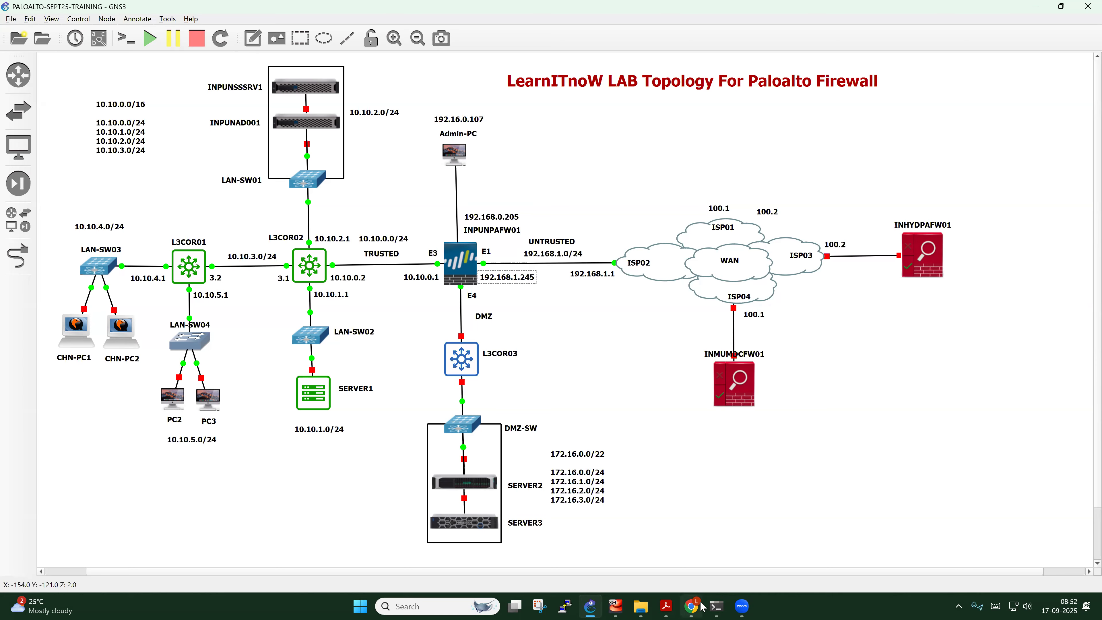
Add 192.168.1.245/24 as ethernet1/1's static IPv4 address and save the interface
{"action": "left_click", "coordinate": [691, 607]}
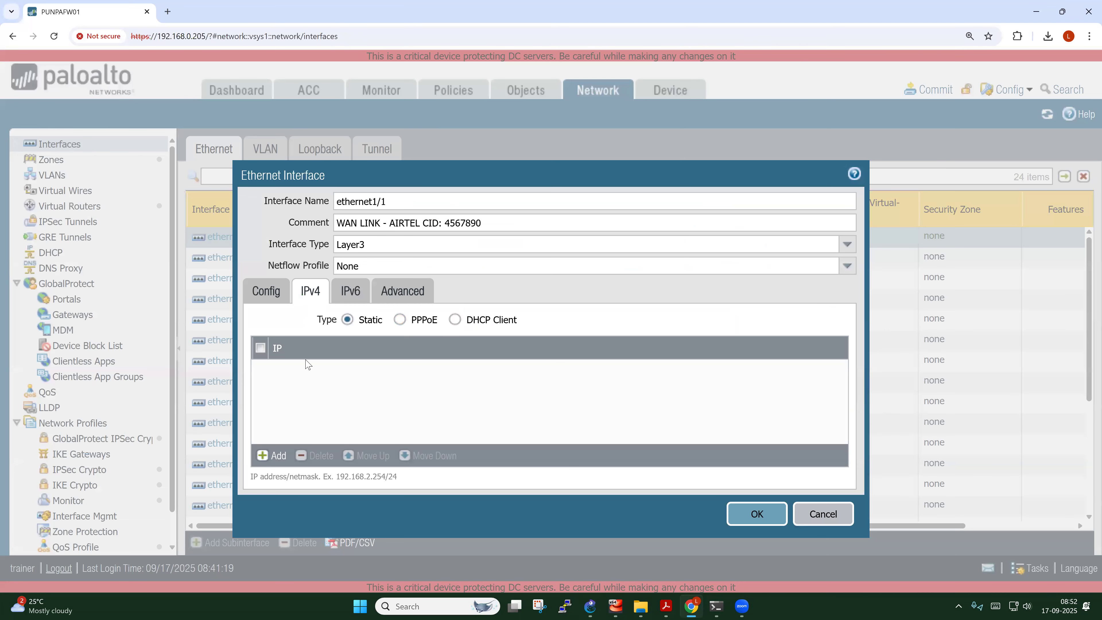
{"action": "left_click", "coordinate": [271, 455]}
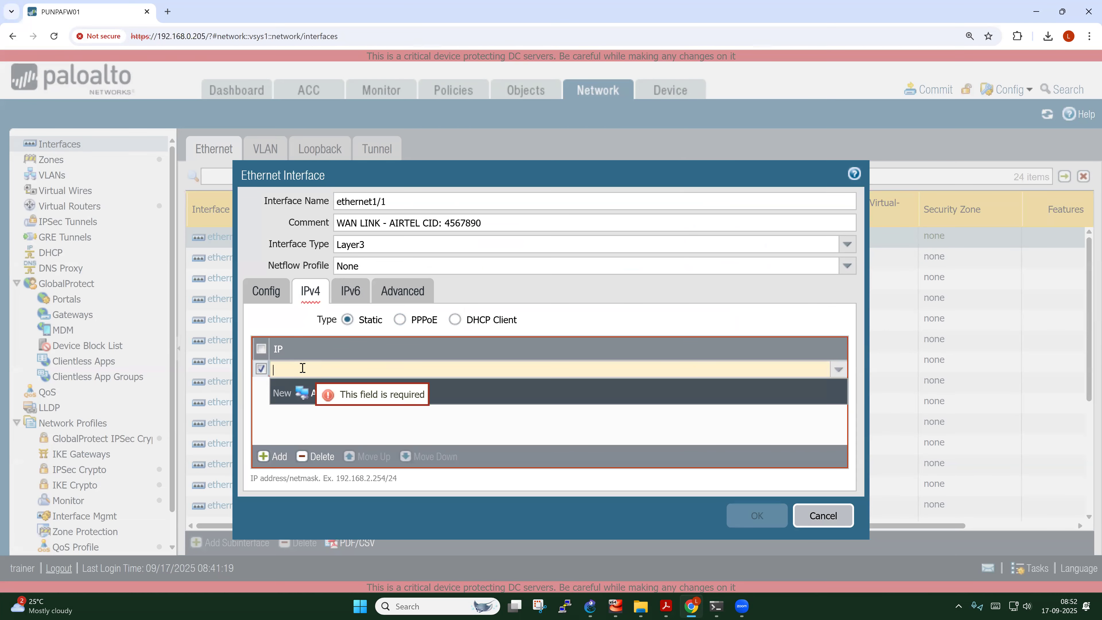
{"action": "type", "text": "192.1"}
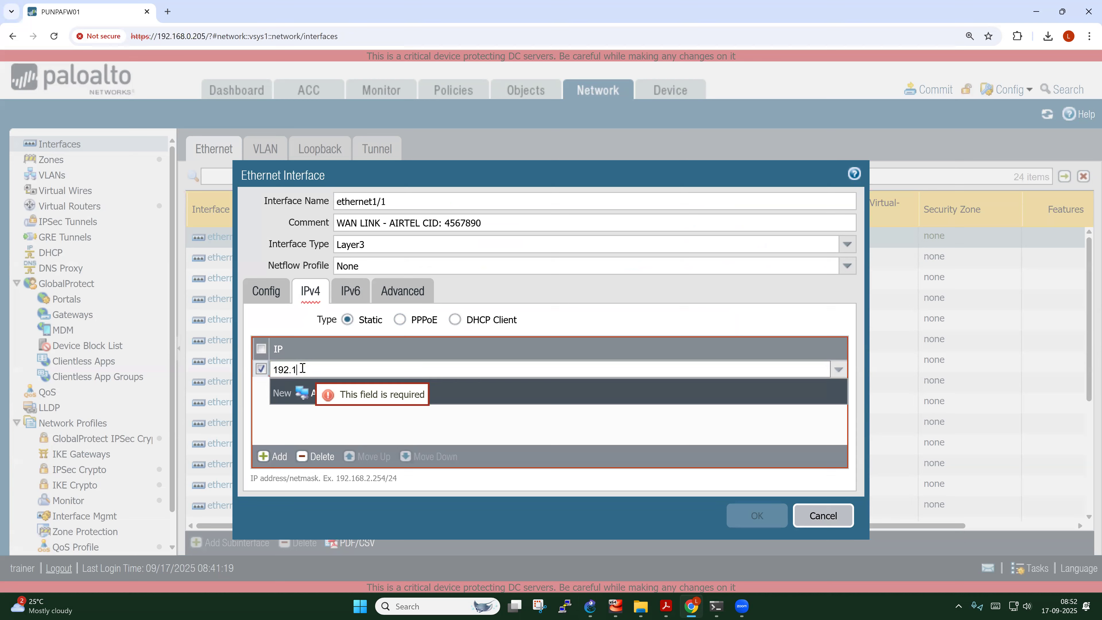
{"action": "type", "text": "68.1.245/24"}
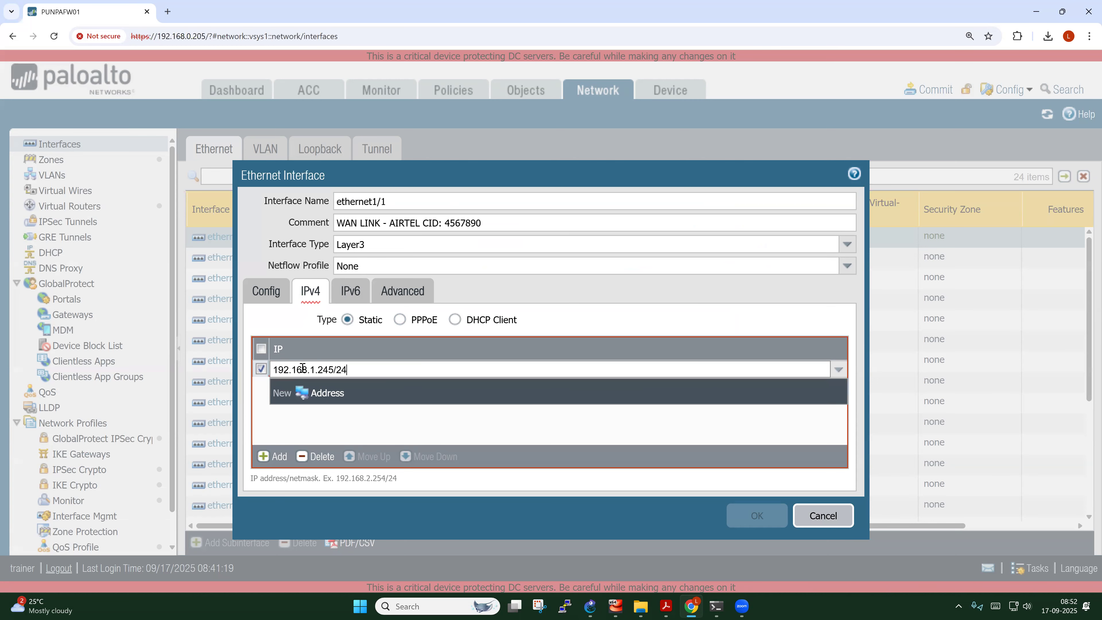
{"action": "left_click", "coordinate": [374, 422]}
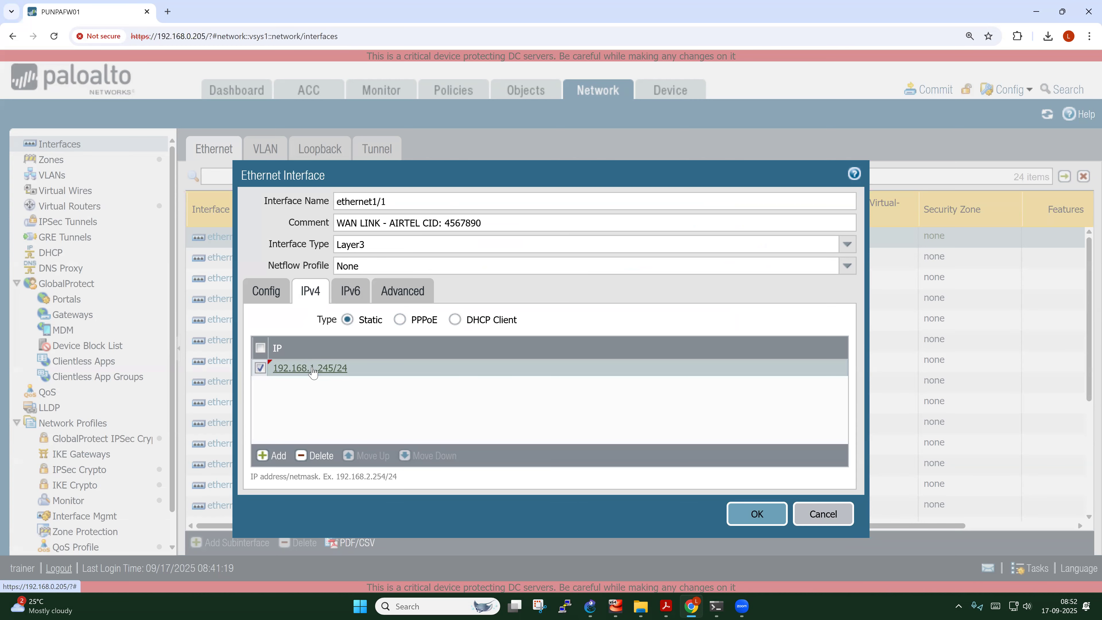
{"action": "left_click", "coordinate": [756, 514]}
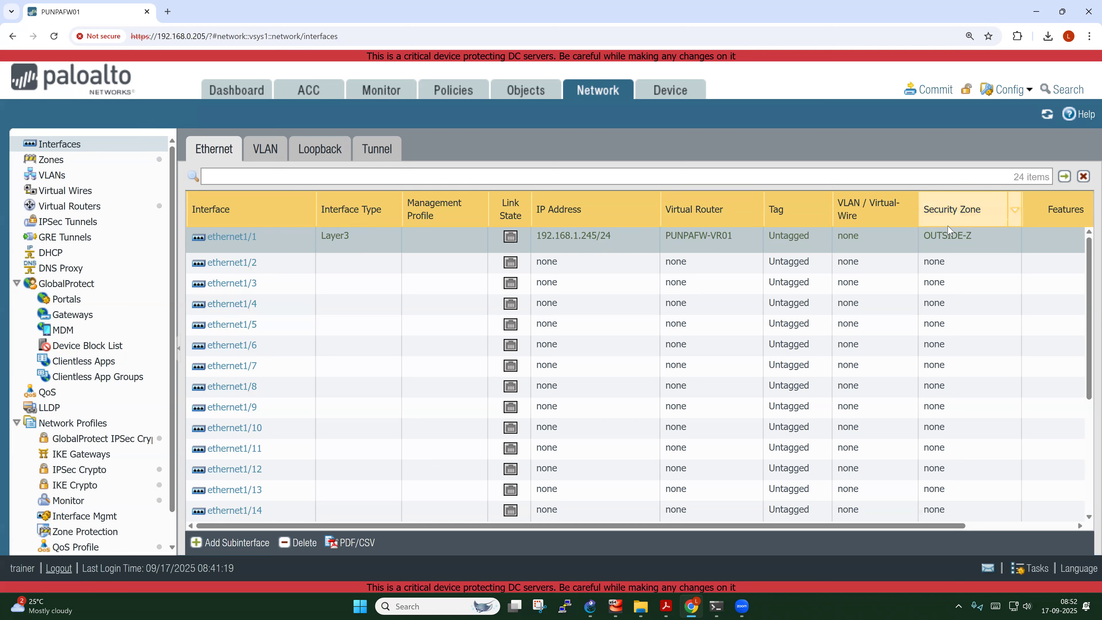
Adjust the interface table view, narrowing the Interface Type column
{"action": "left_click_drag", "start_coordinate": [932, 523], "coordinate": [1086, 513]}
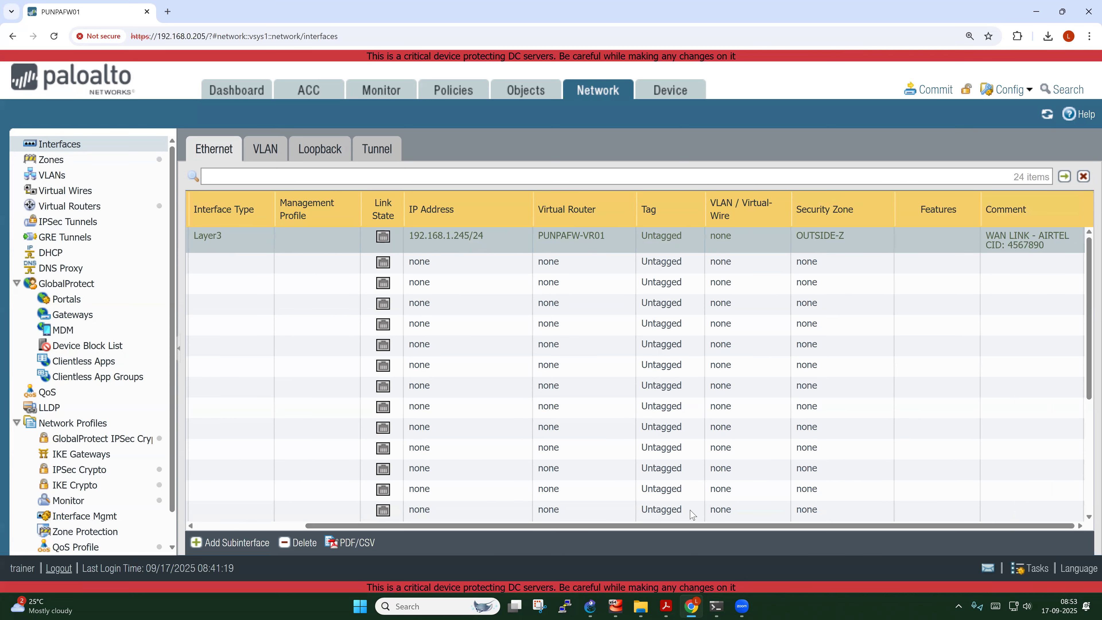
{"action": "left_click_drag", "start_coordinate": [633, 527], "coordinate": [521, 525]}
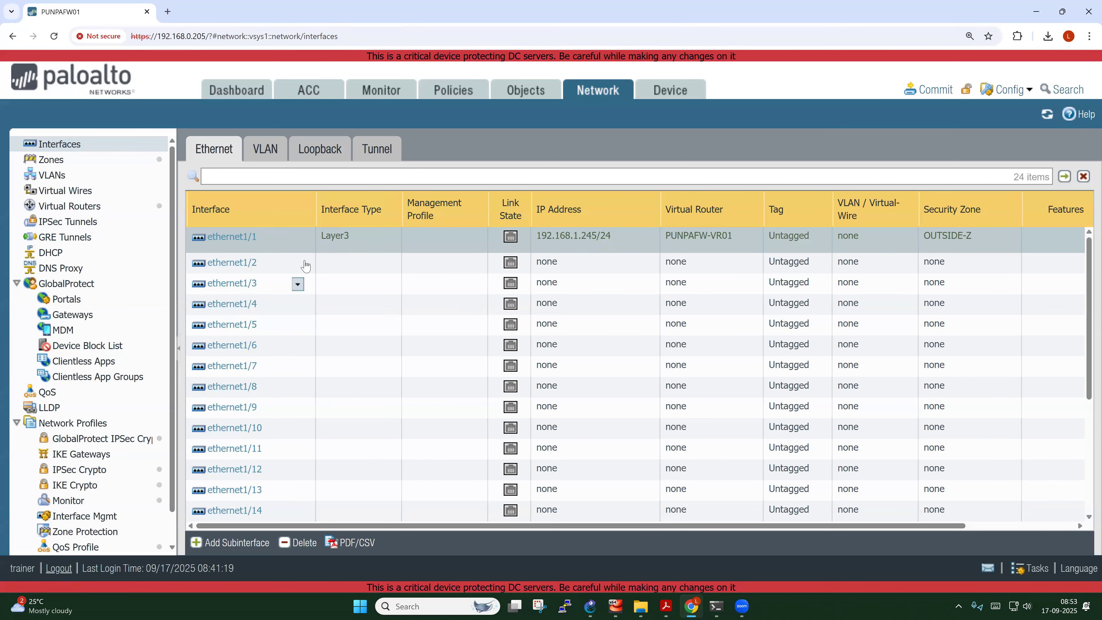
{"action": "left_click_drag", "start_coordinate": [309, 208], "coordinate": [296, 208]}
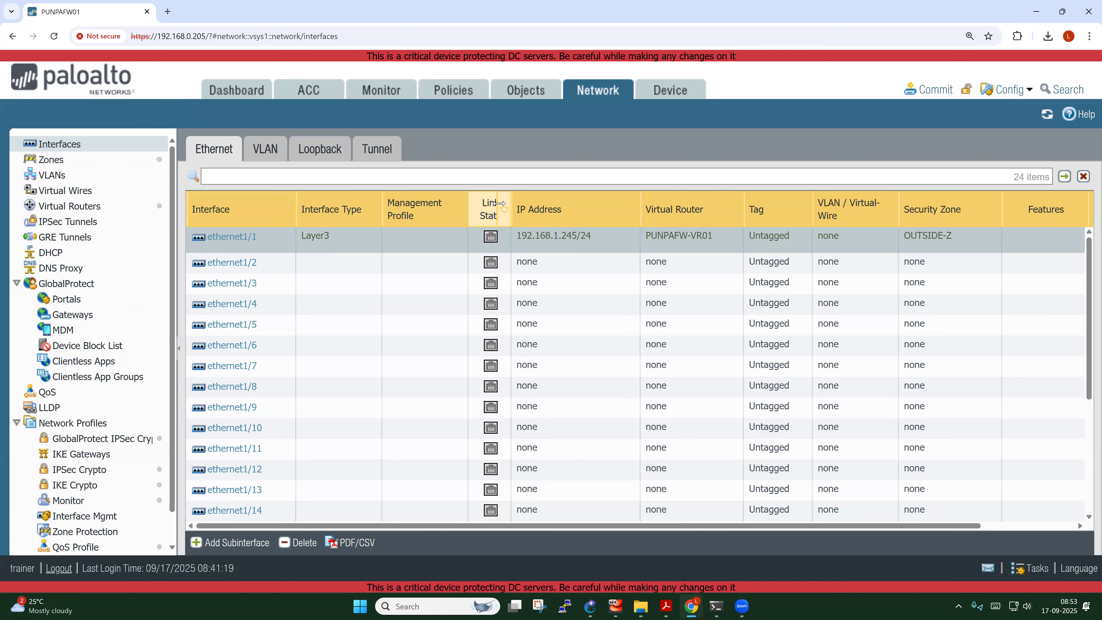
Reorder columns to Interface, Interface Type, IP Address, Virtual Router, Security Zone, Comment
{"action": "left_click_drag", "start_coordinate": [557, 211], "coordinate": [318, 213]}
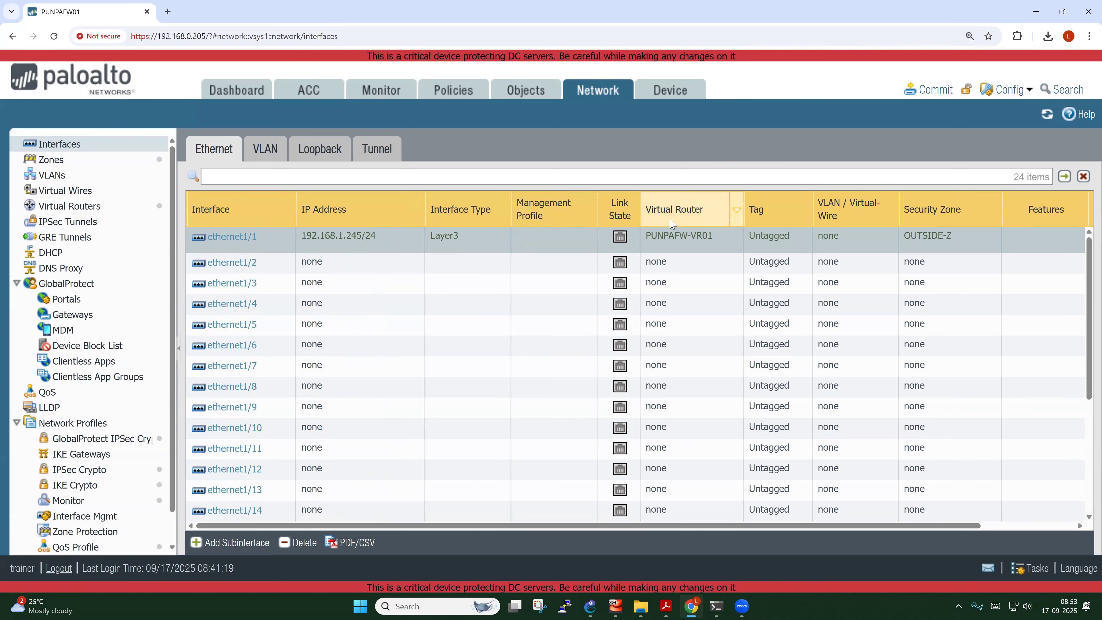
{"action": "left_click_drag", "start_coordinate": [602, 214], "coordinate": [434, 219]}
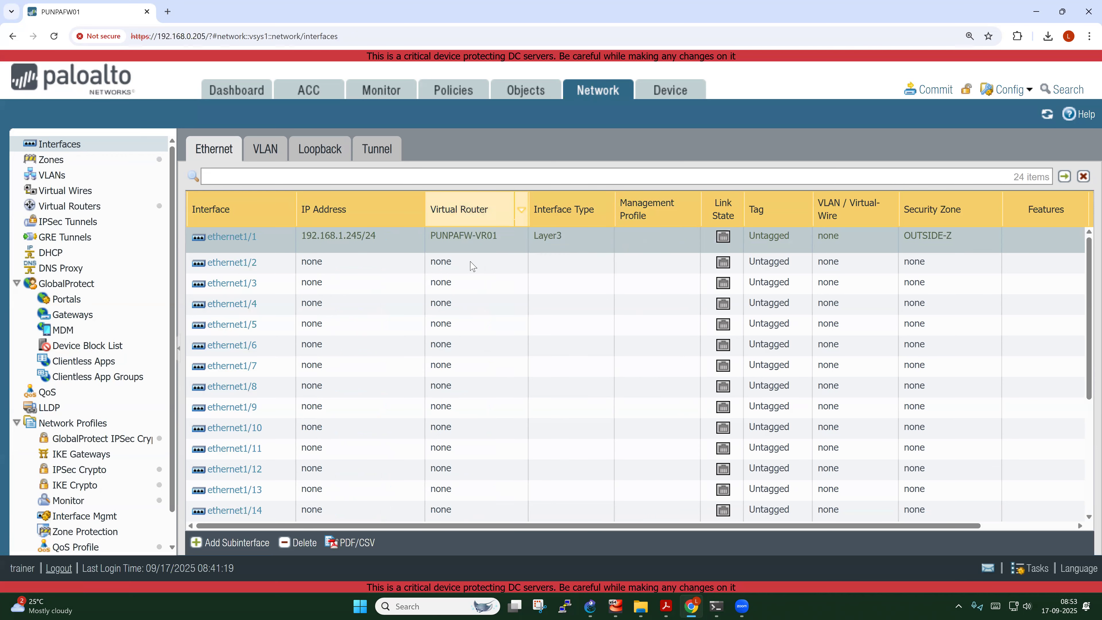
{"action": "left_click_drag", "start_coordinate": [933, 210], "coordinate": [521, 226]}
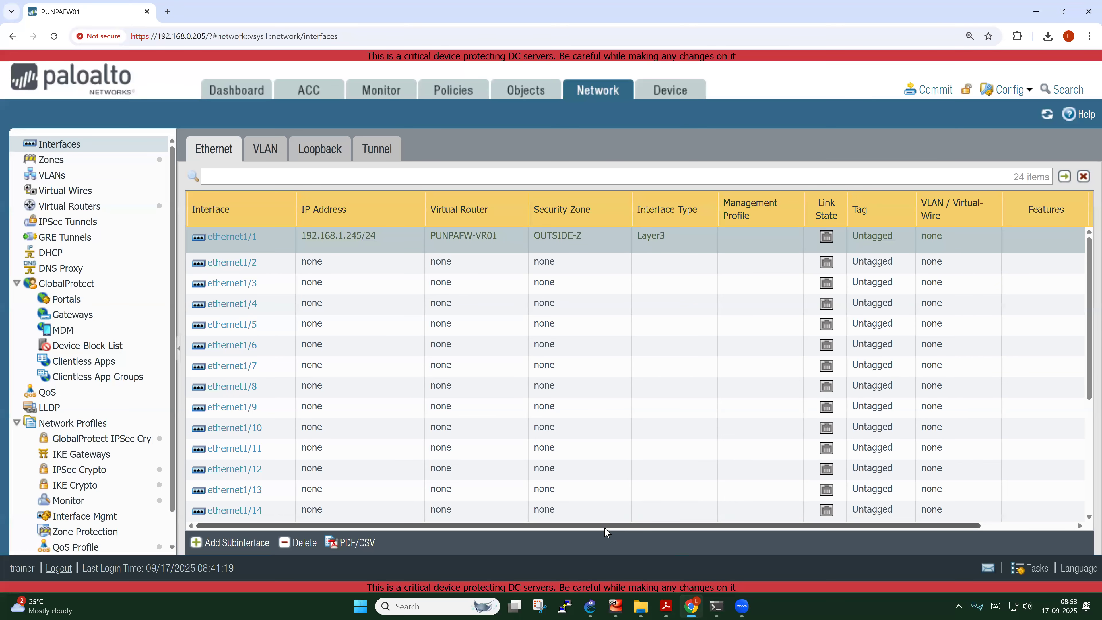
{"action": "left_click_drag", "start_coordinate": [608, 525], "coordinate": [701, 526]}
{"action": "left_click_drag", "start_coordinate": [1041, 208], "coordinate": [544, 231]}
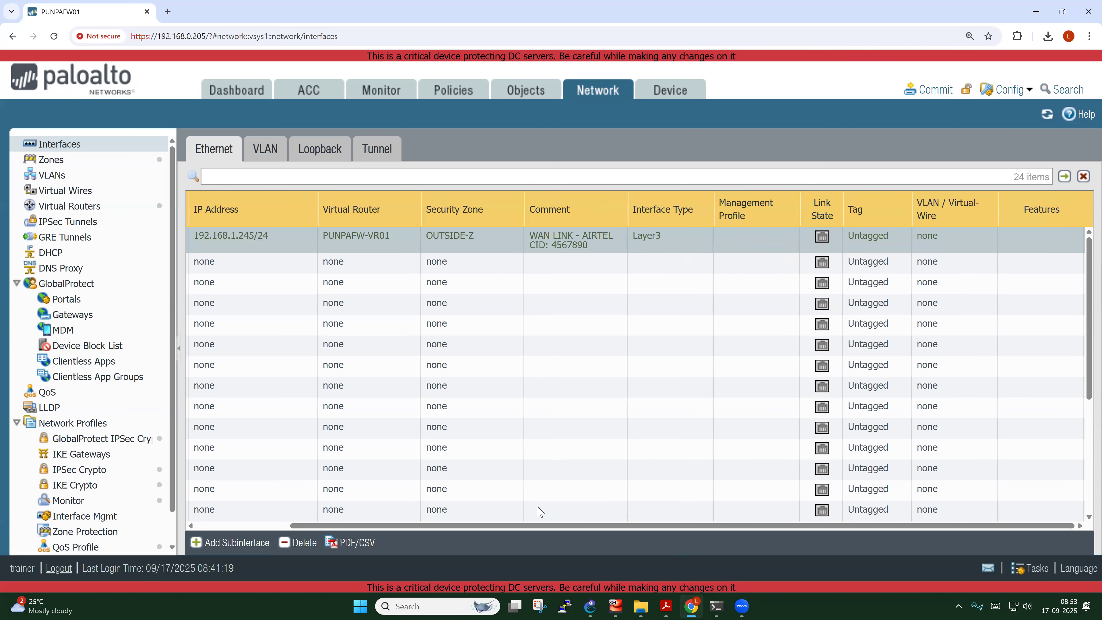
{"action": "left_click_drag", "start_coordinate": [669, 527], "coordinate": [558, 523]}
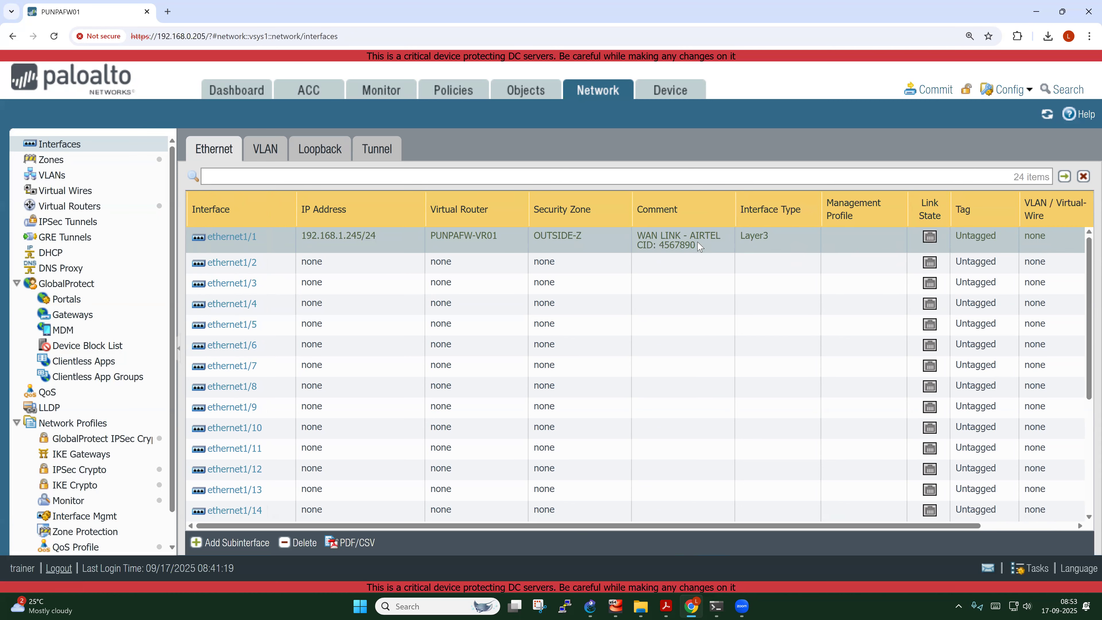
{"action": "left_click_drag", "start_coordinate": [782, 209], "coordinate": [316, 224]}
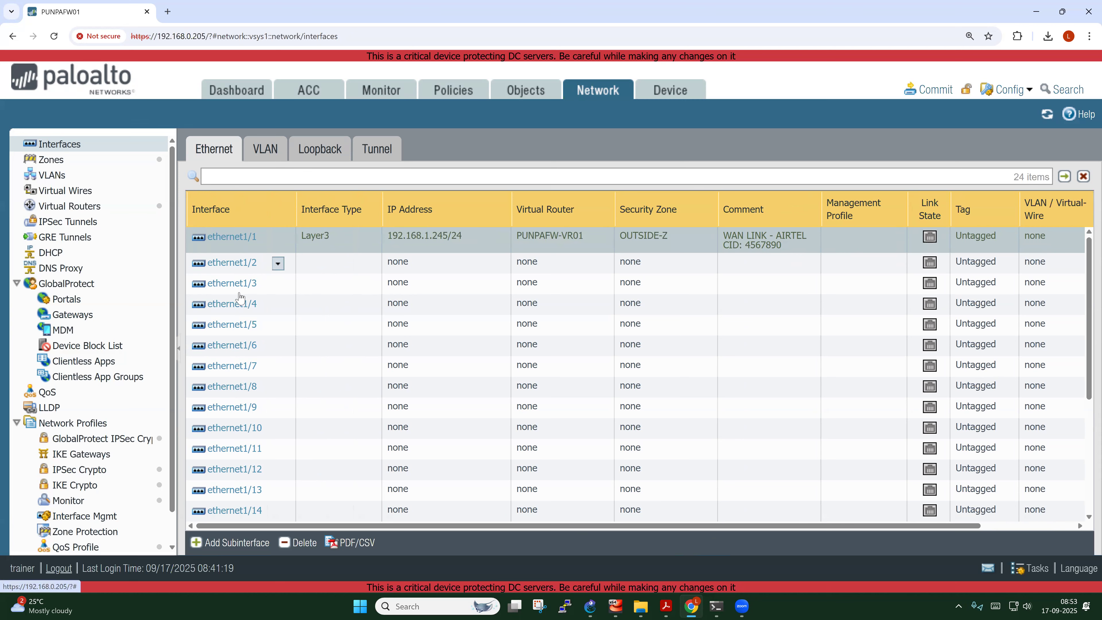
Check the firewall's E3 port label in the GNS3 topology, then go back to Network > Interfaces
{"action": "left_click", "coordinate": [591, 606]}
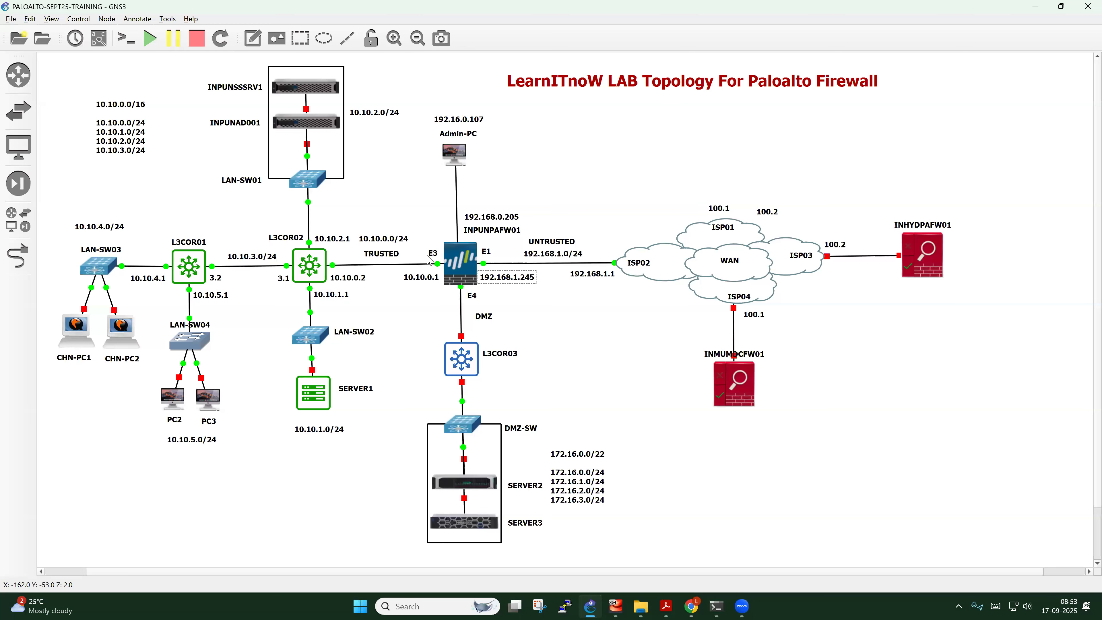
{"action": "left_click", "coordinate": [435, 253]}
{"action": "left_click", "coordinate": [692, 606]}
Comment ethernet1/3 as LAN LINK, then check its link to L3COR02 in GNS3
{"action": "left_click", "coordinate": [233, 284]}
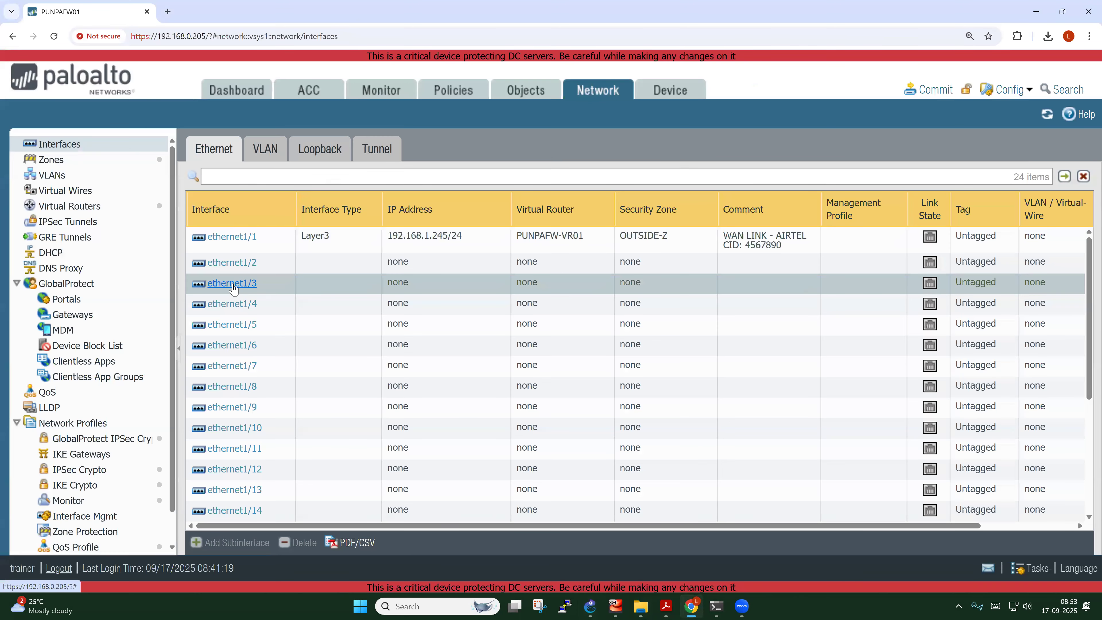
{"action": "left_click", "coordinate": [372, 220]}
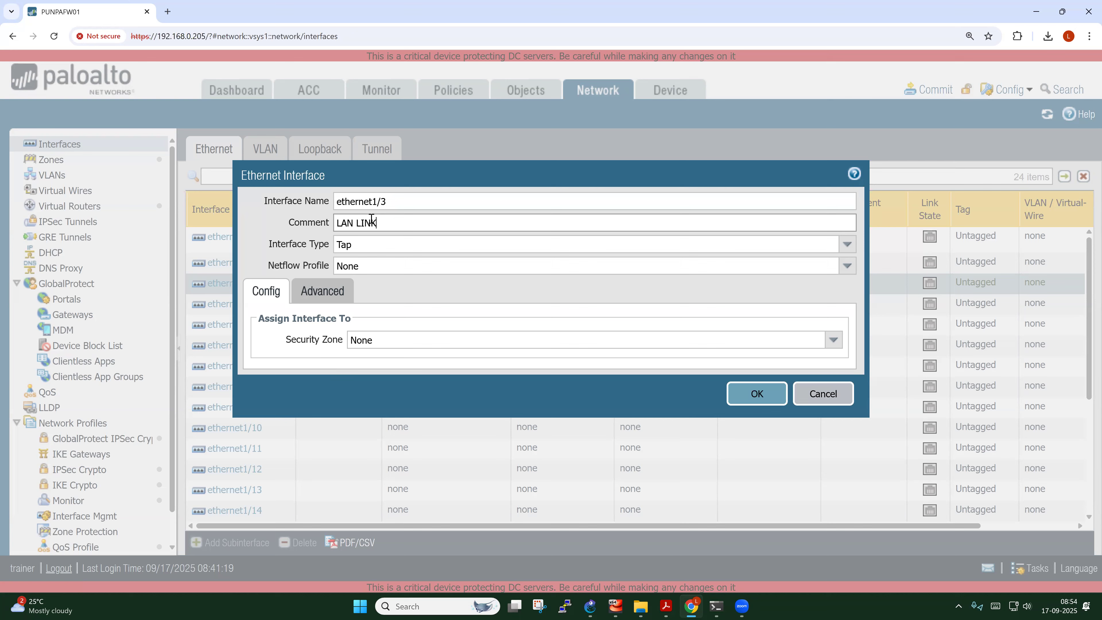
{"action": "left_click", "coordinate": [590, 606]}
{"action": "left_click_drag", "start_coordinate": [291, 241], "coordinate": [291, 239]}
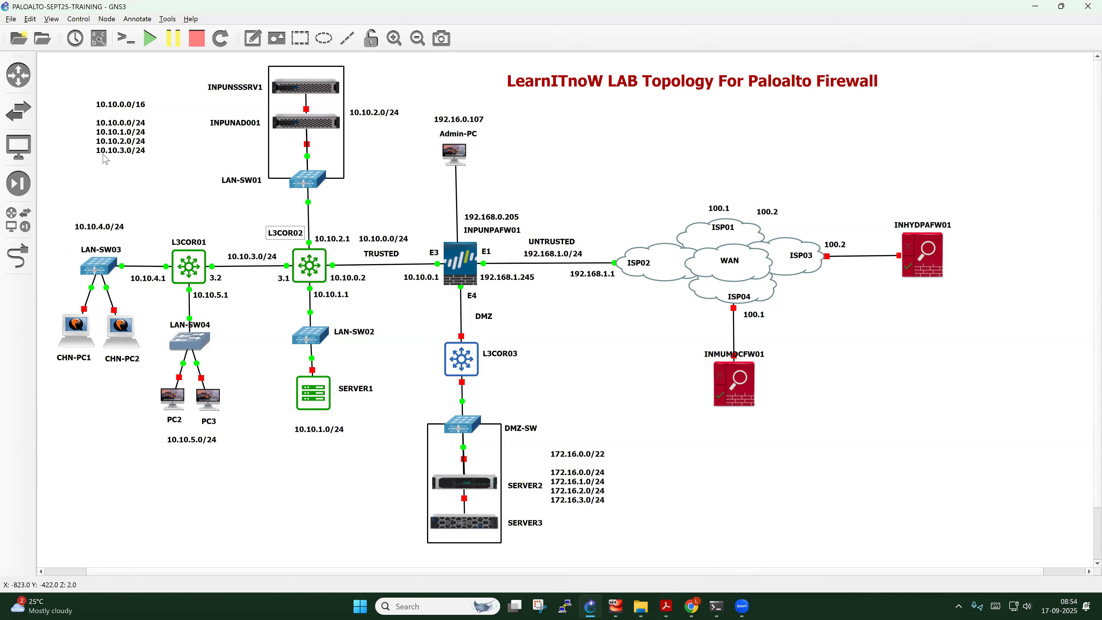
Rearrange L3COR02's f0/0, f0/1, f2/0 and 10.10.0.2 labels in GNS3, then hide interface labels
{"action": "left_click", "coordinate": [100, 39]}
{"action": "mouse_move", "coordinate": [343, 274]}
{"action": "left_mouse_down"}
{"action": "mouse_move", "coordinate": [343, 265]}
{"action": "mouse_move", "coordinate": [342, 288]}
{"action": "mouse_move", "coordinate": [341, 259]}
{"action": "left_mouse_up"}
{"action": "left_click_drag", "start_coordinate": [361, 295], "coordinate": [280, 292]}
{"action": "left_click_drag", "start_coordinate": [349, 299], "coordinate": [352, 316]}
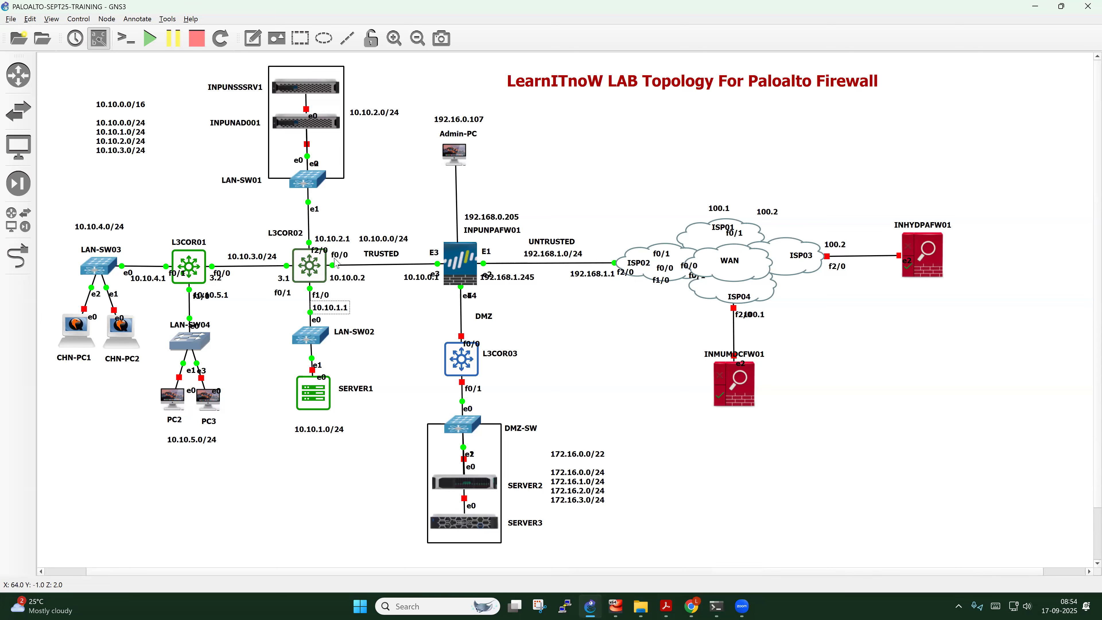
{"action": "left_click_drag", "start_coordinate": [321, 251], "coordinate": [326, 226]}
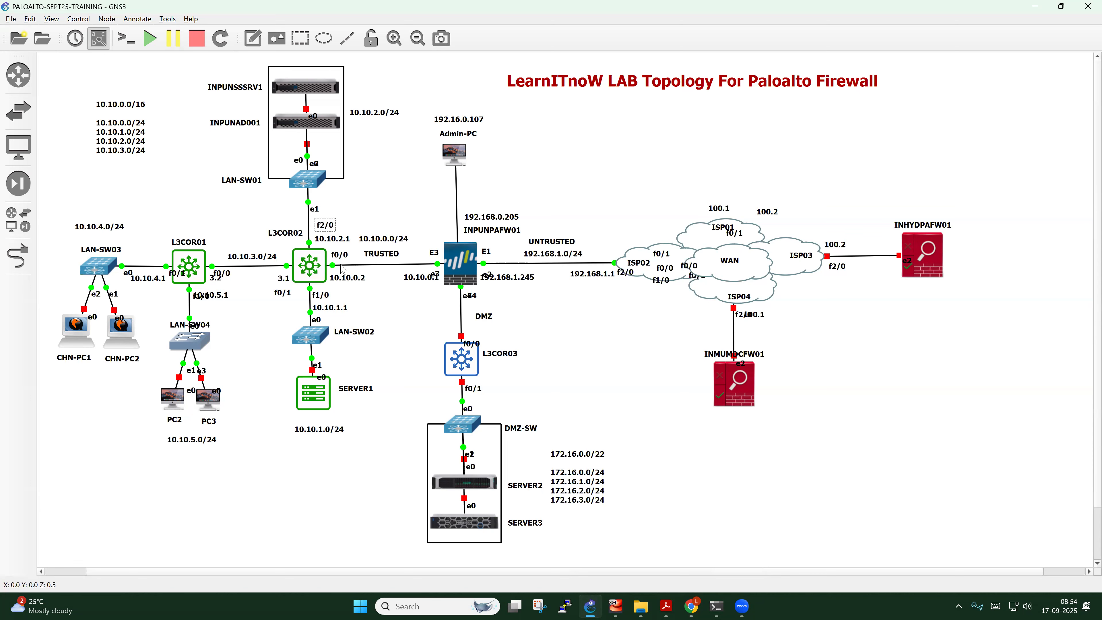
{"action": "left_click", "coordinate": [99, 39]}
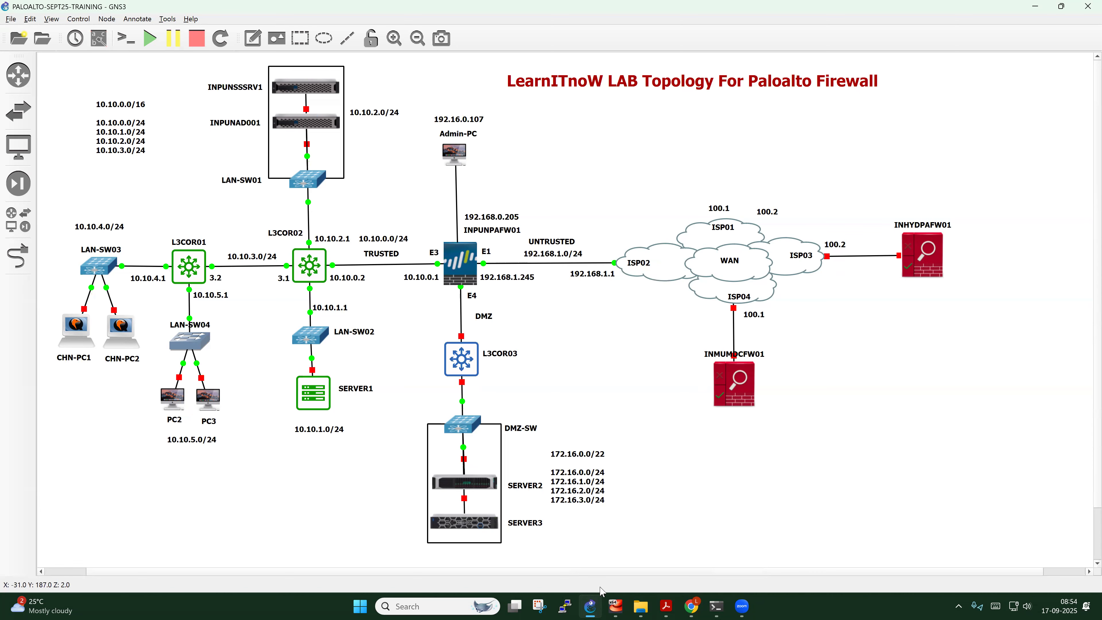
{"action": "left_click", "coordinate": [692, 606]}
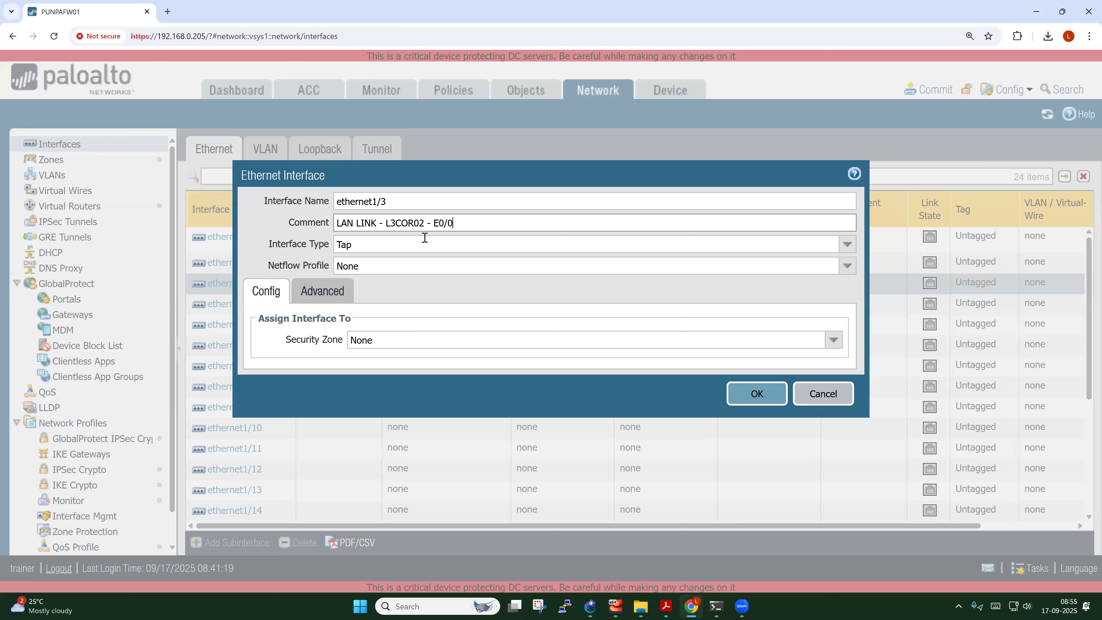
Make ethernet1/3 a Layer3 interface on virtual router PUNPAFW-VR01 in zone INSIDE-Z
{"action": "left_click", "coordinate": [847, 244]}
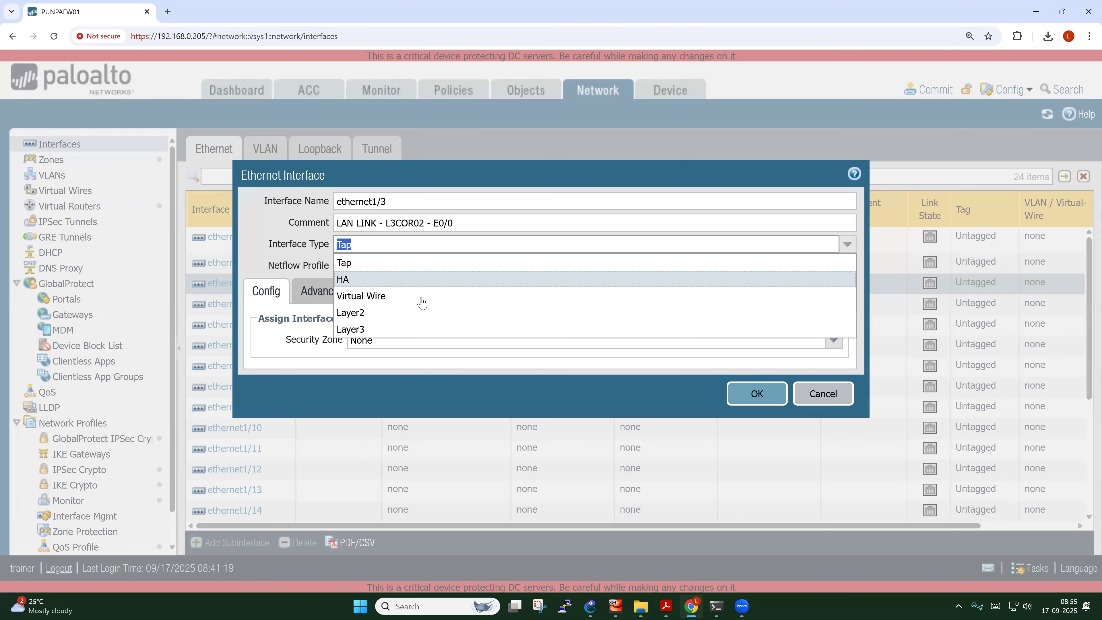
{"action": "left_click", "coordinate": [373, 331]}
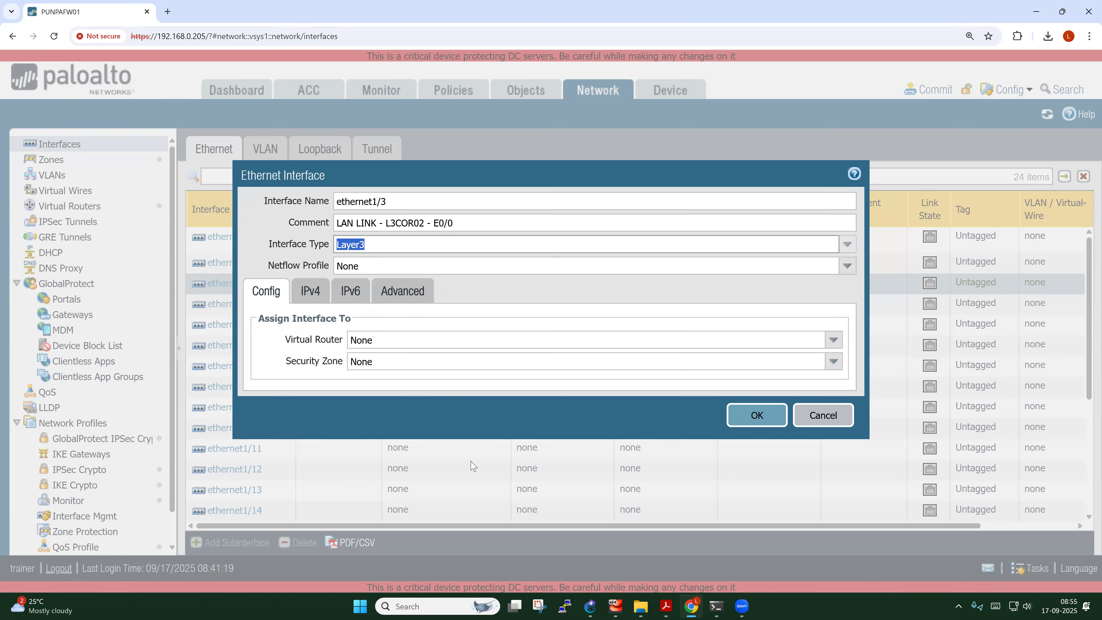
{"action": "left_click", "coordinate": [833, 340]}
{"action": "left_click", "coordinate": [412, 374]}
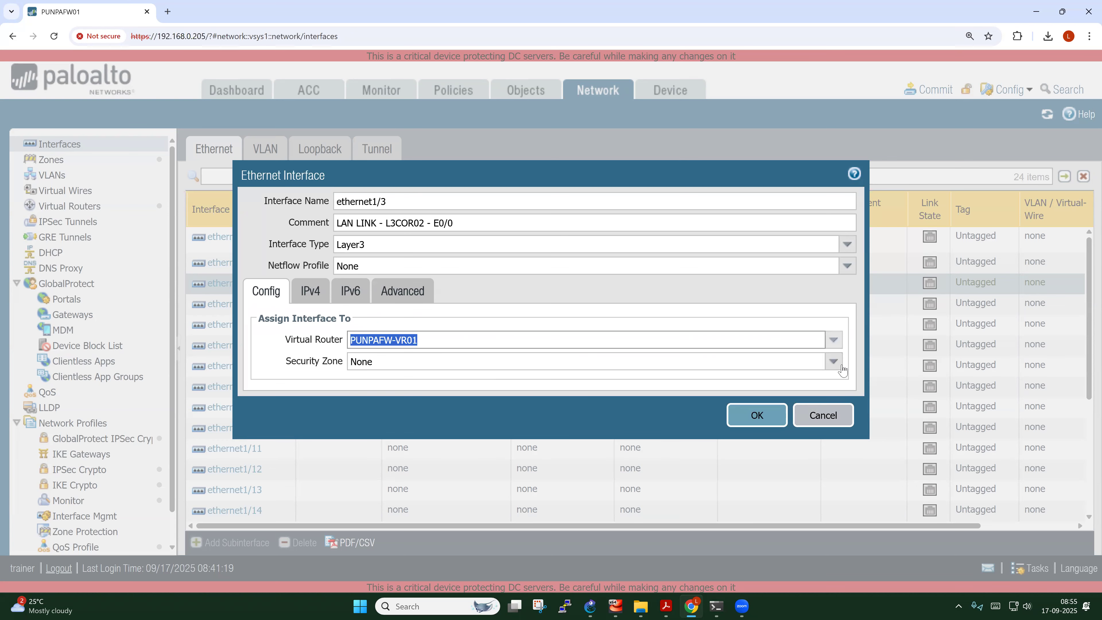
{"action": "left_click", "coordinate": [834, 361]}
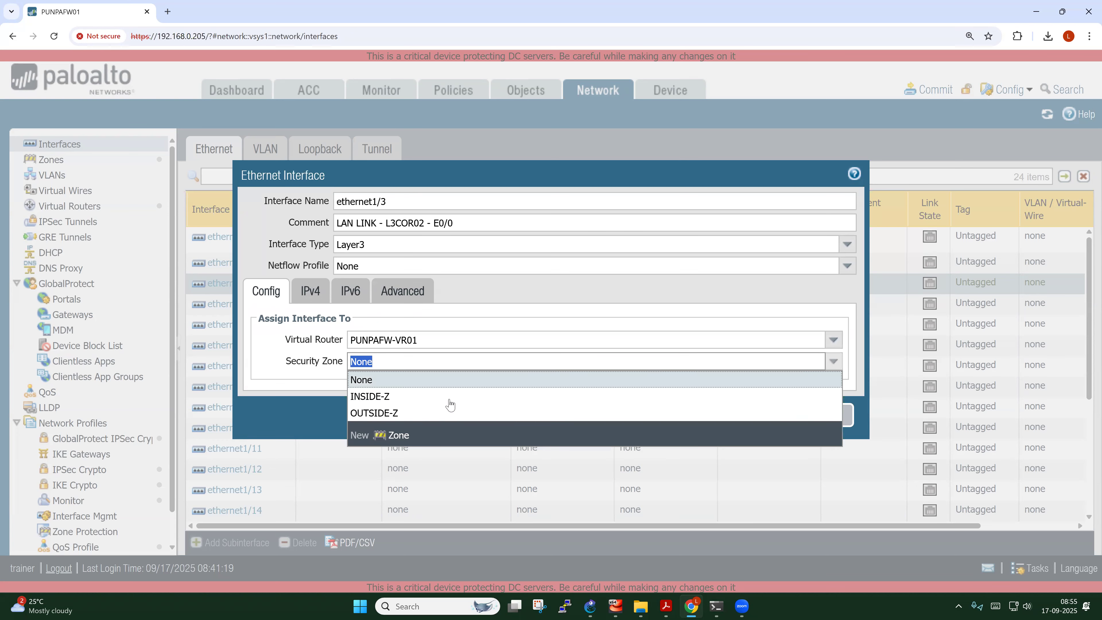
{"action": "left_click", "coordinate": [377, 398]}
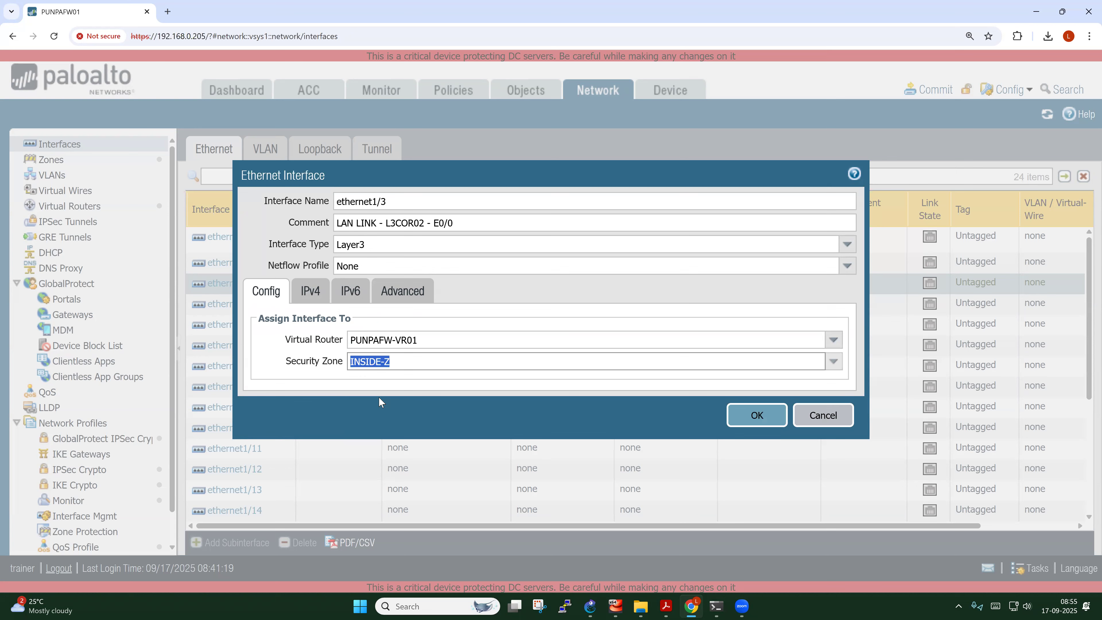
{"action": "left_click", "coordinate": [314, 297]}
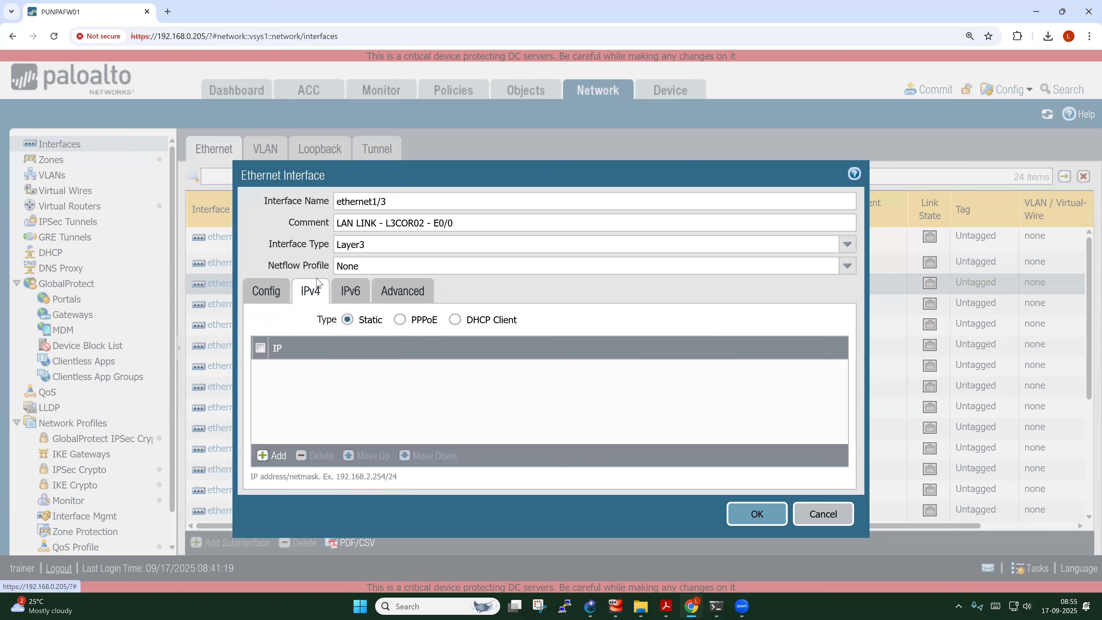
Add static address 10.10.0.1/24 to ethernet1/3, matching the GNS3 label, and save it
{"action": "left_click", "coordinate": [278, 455]}
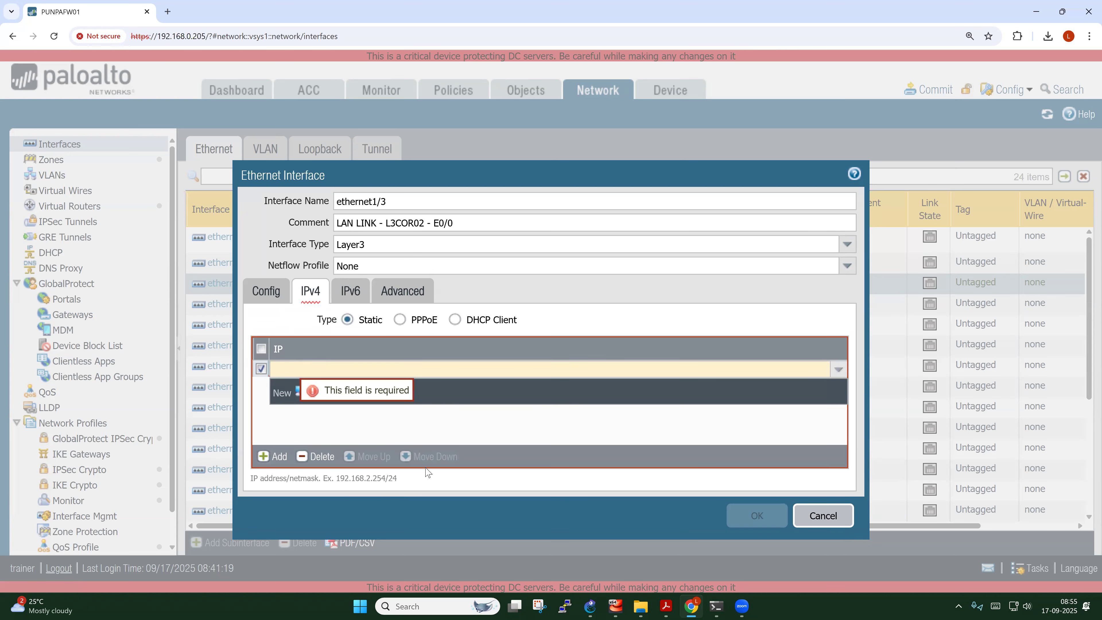
{"action": "left_click", "coordinate": [590, 606]}
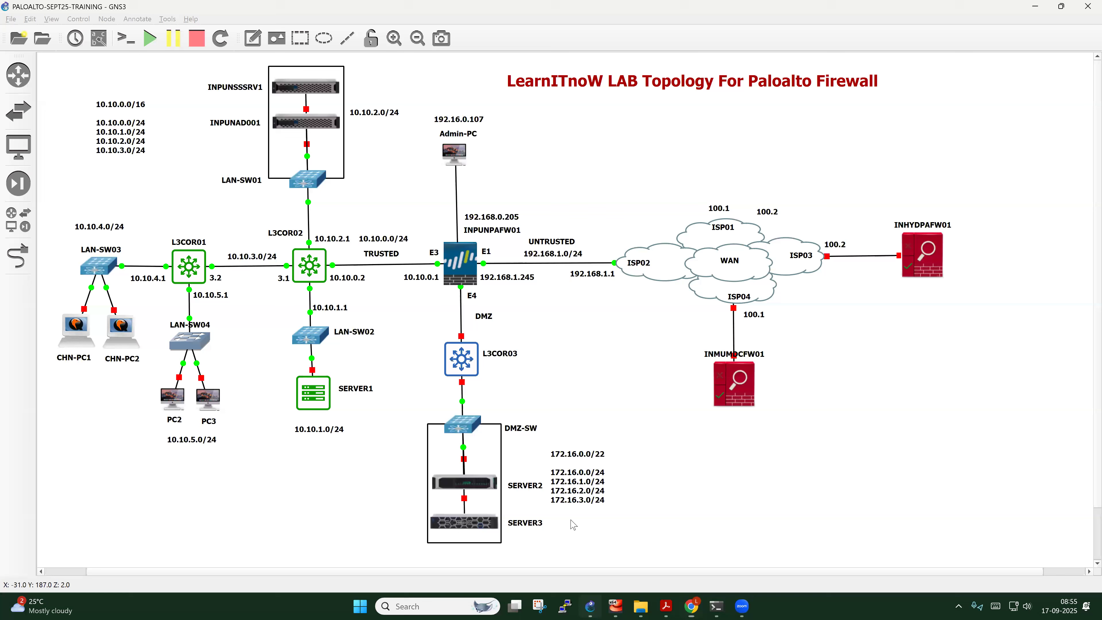
{"action": "left_click", "coordinate": [421, 278]}
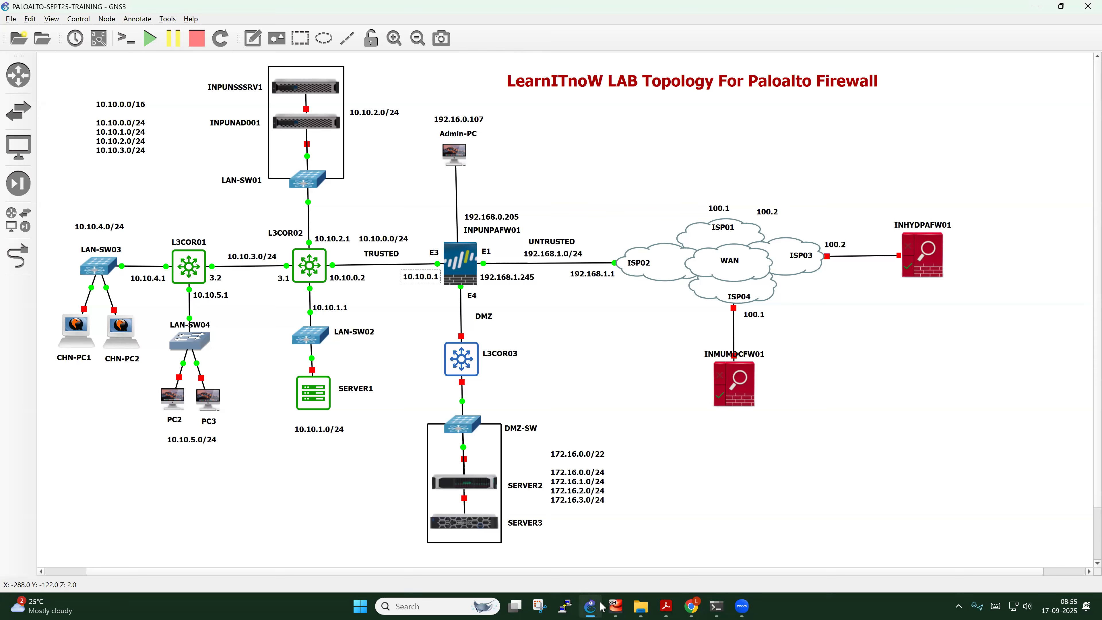
{"action": "left_click", "coordinate": [692, 606]}
{"action": "left_click", "coordinate": [305, 374]}
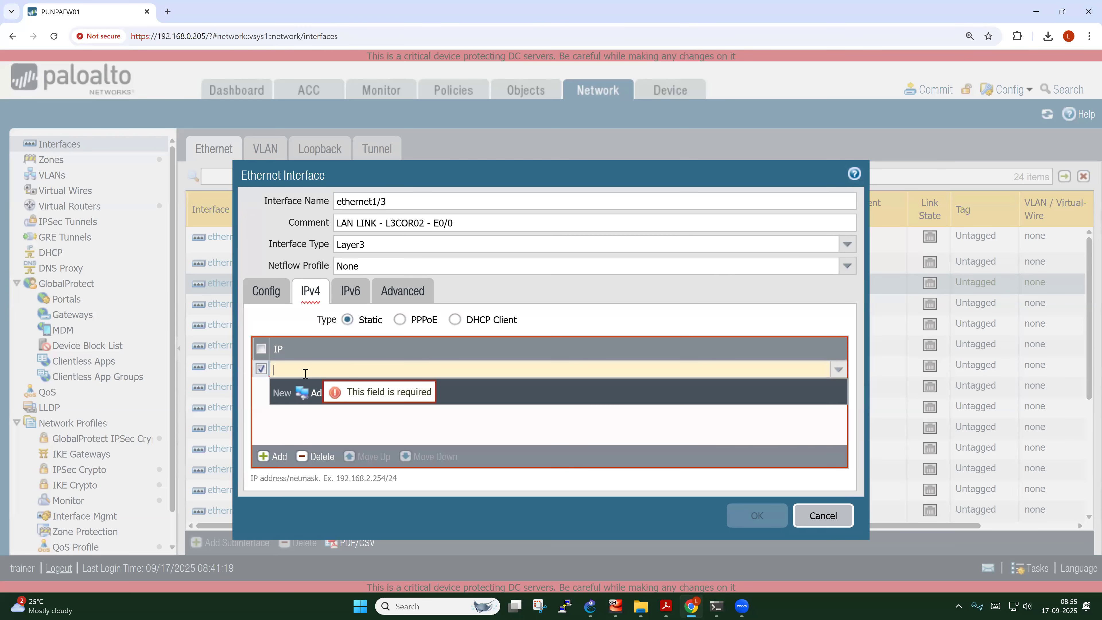
{"action": "type", "text": "10.10"}
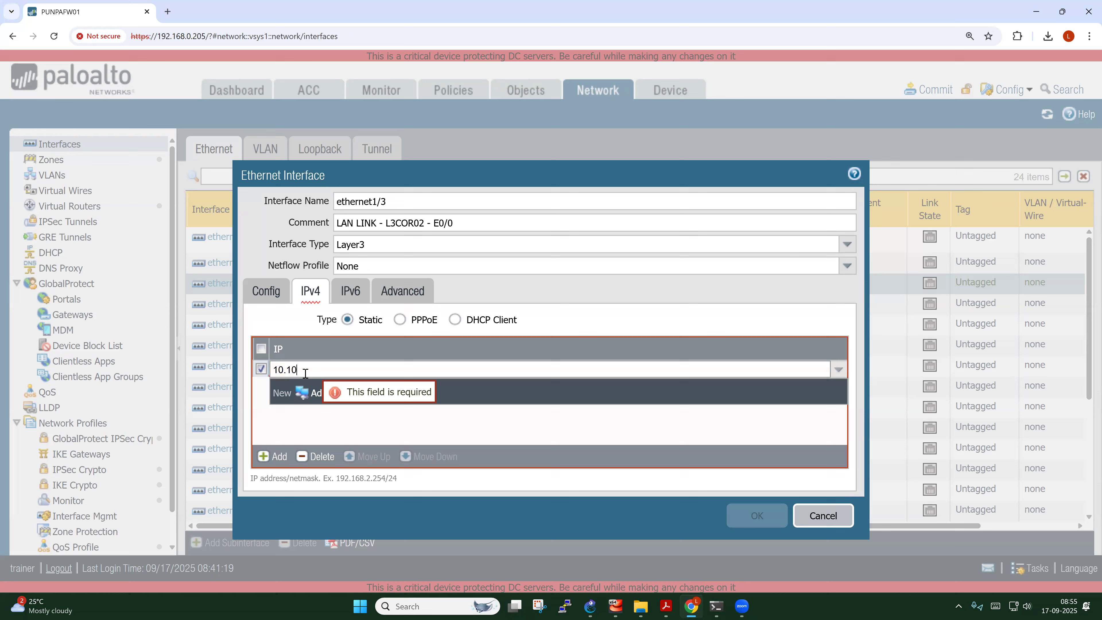
{"action": "type", "text": ".0.1/24"}
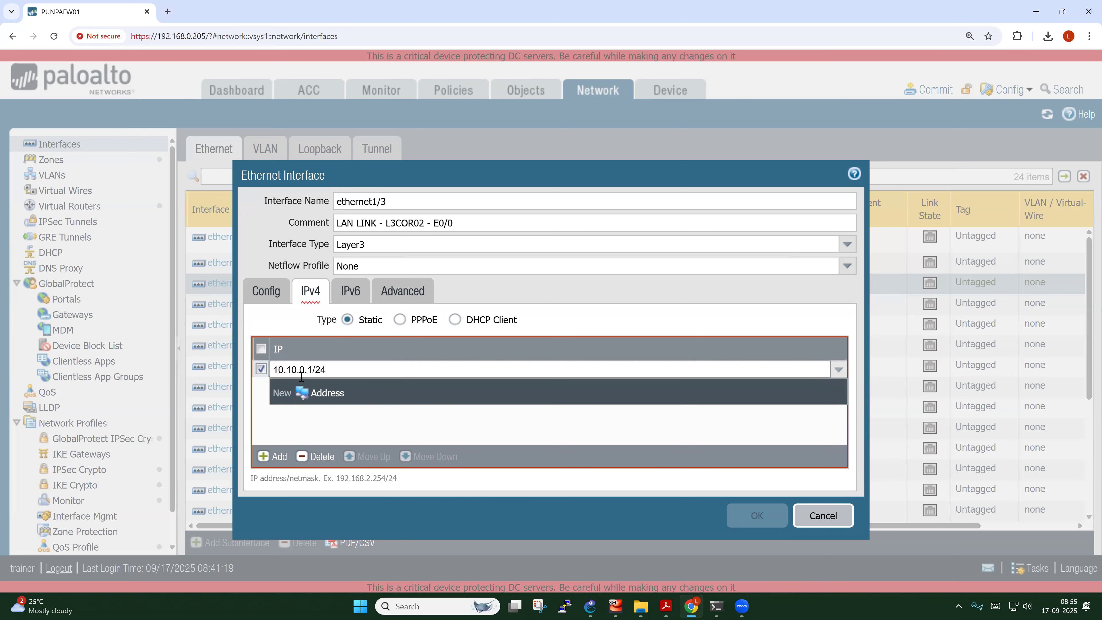
{"action": "left_click", "coordinate": [284, 420]}
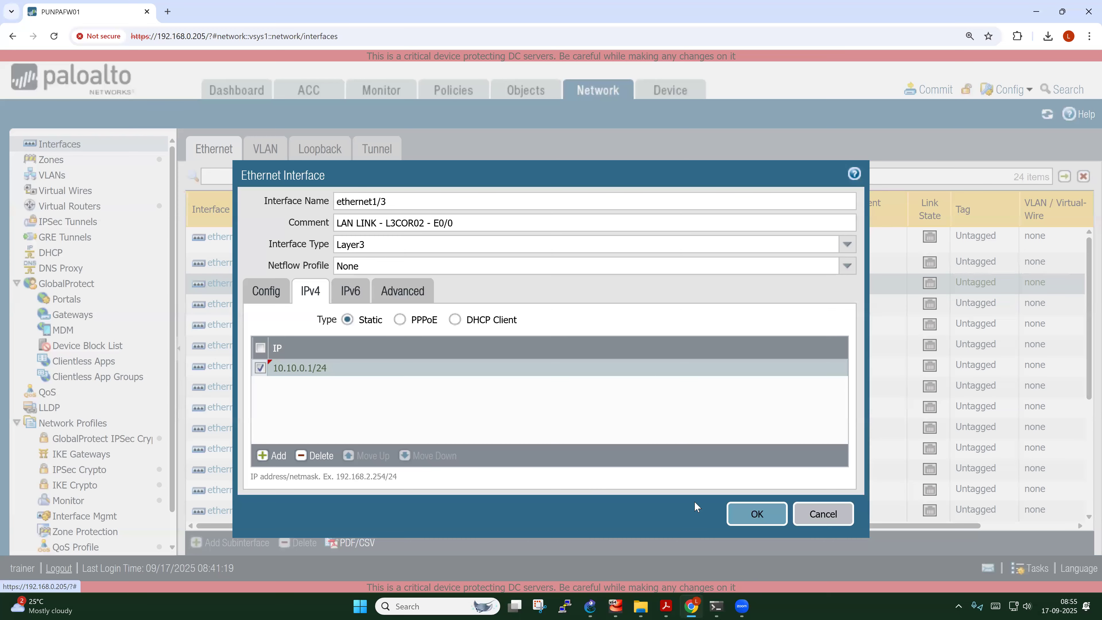
{"action": "left_click", "coordinate": [751, 517]}
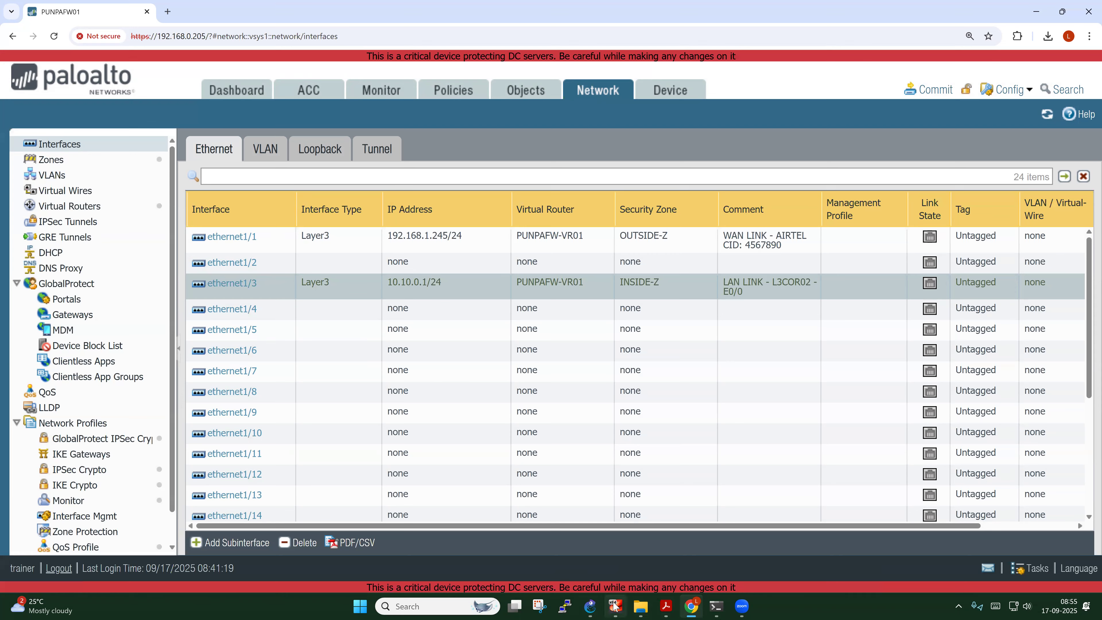
Move the subnet list block slightly down in the GNS3 topology
{"action": "left_click", "coordinate": [590, 606]}
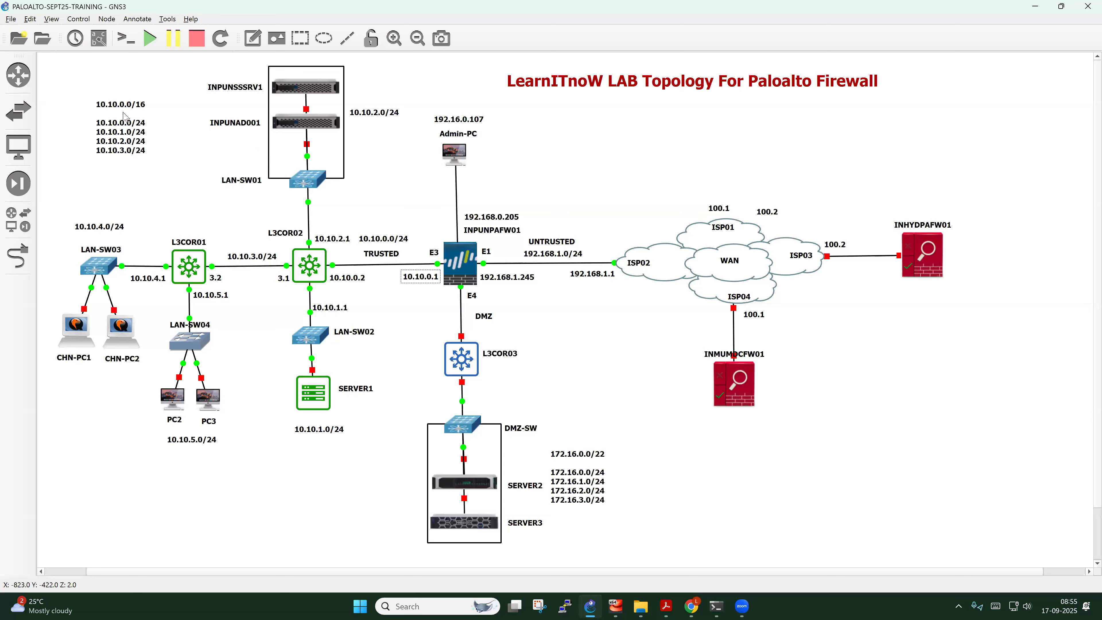
{"action": "left_click_drag", "start_coordinate": [121, 138], "coordinate": [120, 152]}
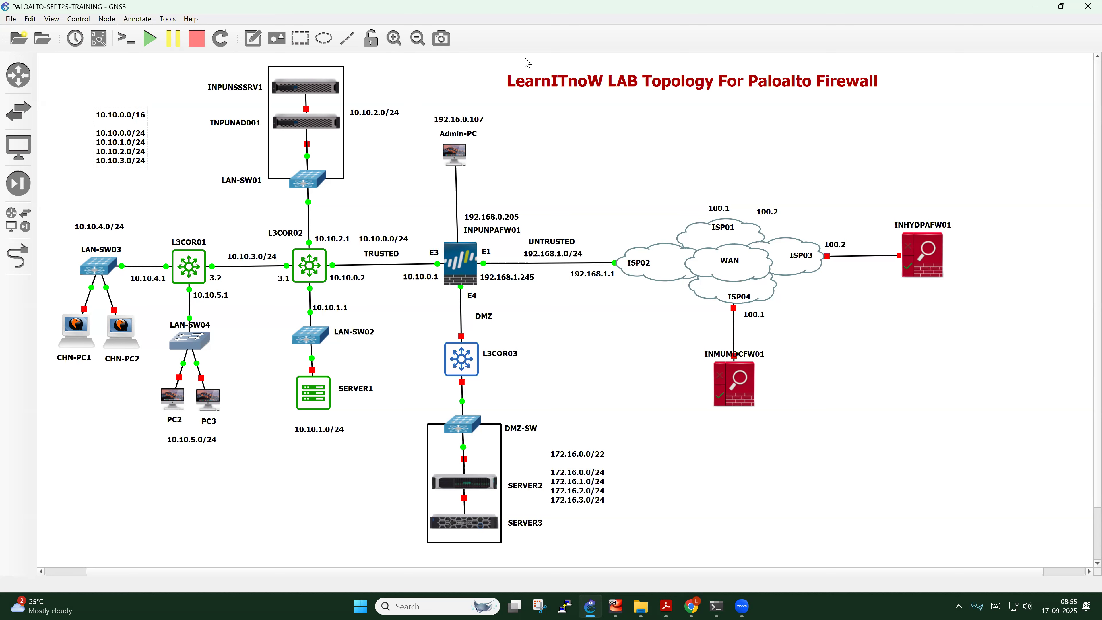
{"action": "left_click", "coordinate": [485, 365]}
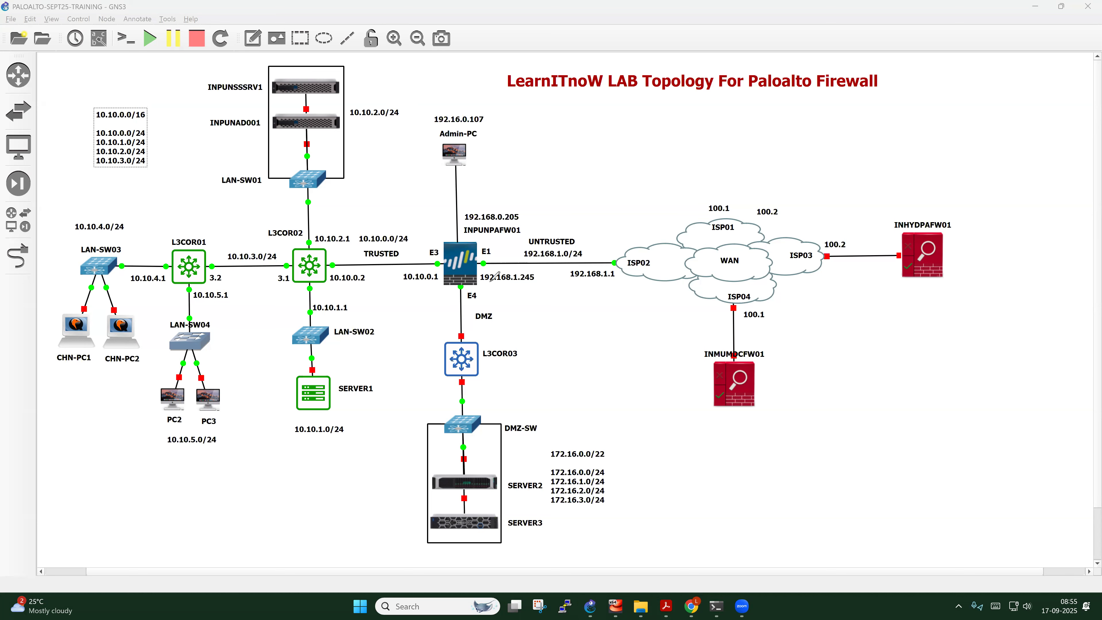
Tick UNTRUSTED, E1 and E3, and underline 10.10.0.1, 10.10.1.1, 10.10.5.1 and subnet labels in red
{"action": "left_click_drag", "start_coordinate": [578, 249], "coordinate": [584, 230]}
{"action": "left_click", "coordinate": [491, 250]}
{"action": "left_click_drag", "start_coordinate": [399, 285], "coordinate": [426, 283]}
{"action": "left_click_drag", "start_coordinate": [431, 242], "coordinate": [439, 231]}
{"action": "left_click_drag", "start_coordinate": [319, 314], "coordinate": [340, 314]}
{"action": "left_click_drag", "start_coordinate": [248, 251], "coordinate": [335, 229]}
{"action": "left_click_drag", "start_coordinate": [208, 300], "coordinate": [223, 300]}
{"action": "left_click_drag", "start_coordinate": [97, 216], "coordinate": [113, 215]}
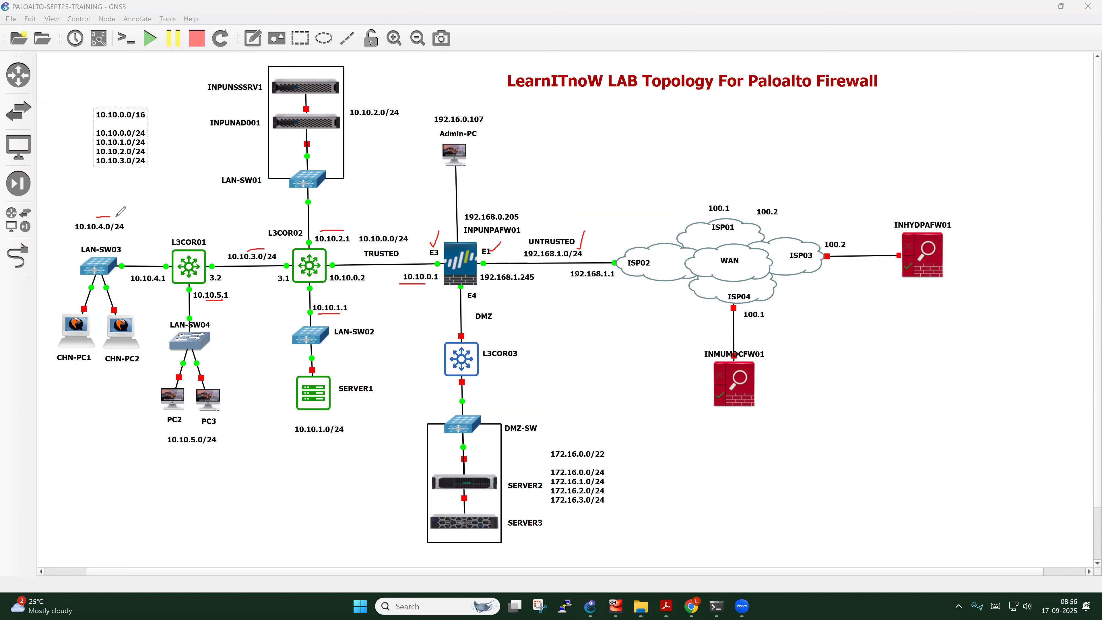
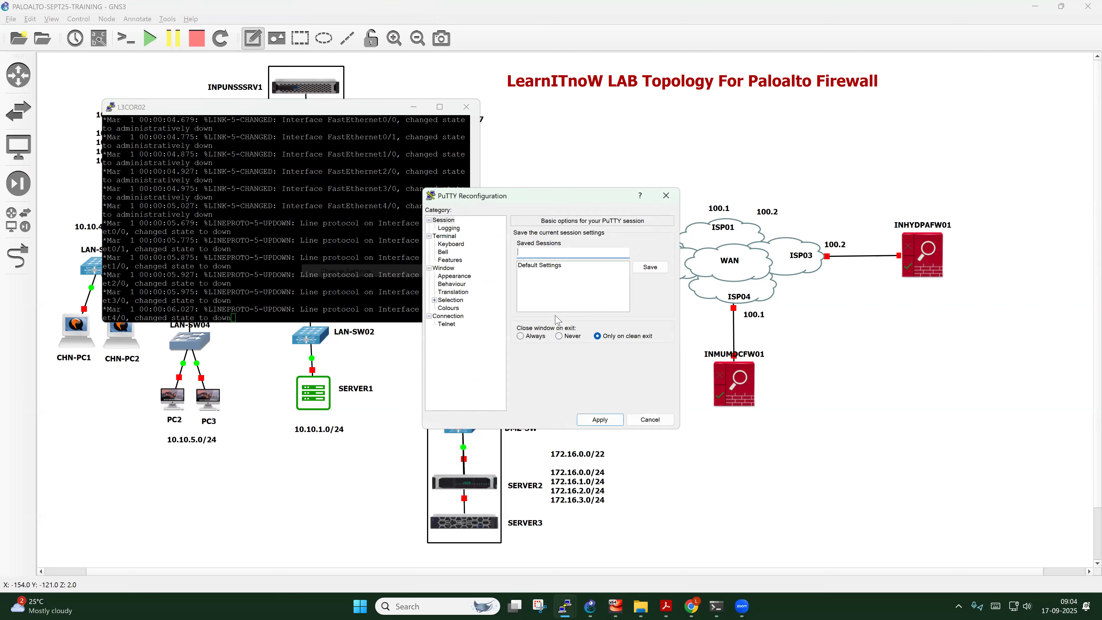
Change the L3COR02 console font from 16 to 18-point Courier New and apply it
{"action": "left_click", "coordinate": [454, 276]}
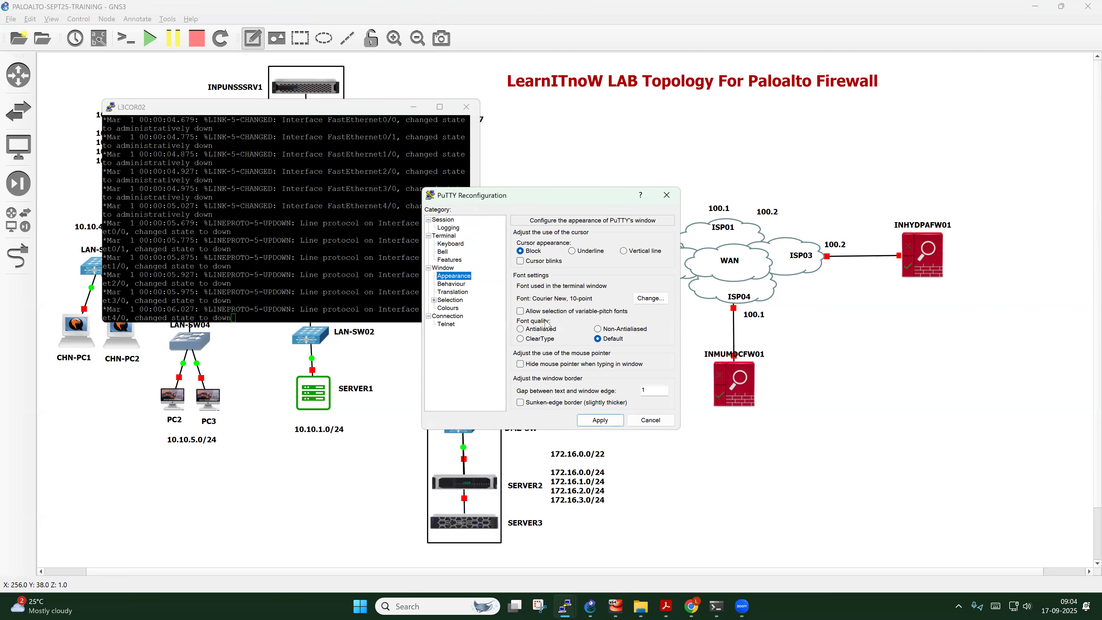
{"action": "left_click", "coordinate": [651, 298]}
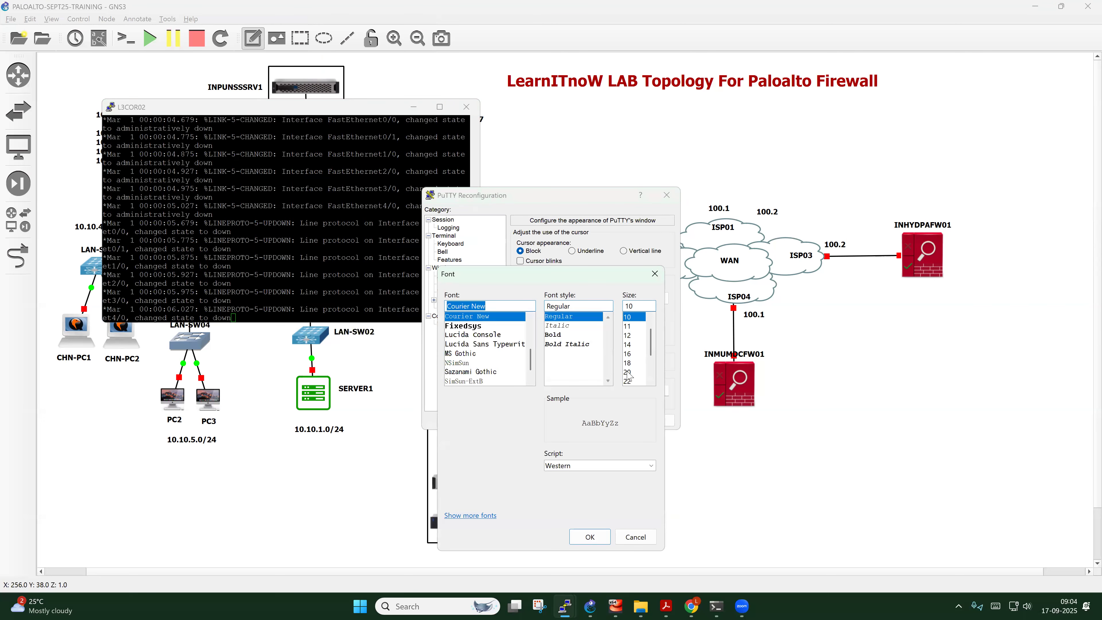
{"action": "left_click", "coordinate": [634, 353]}
{"action": "left_click", "coordinate": [590, 537]}
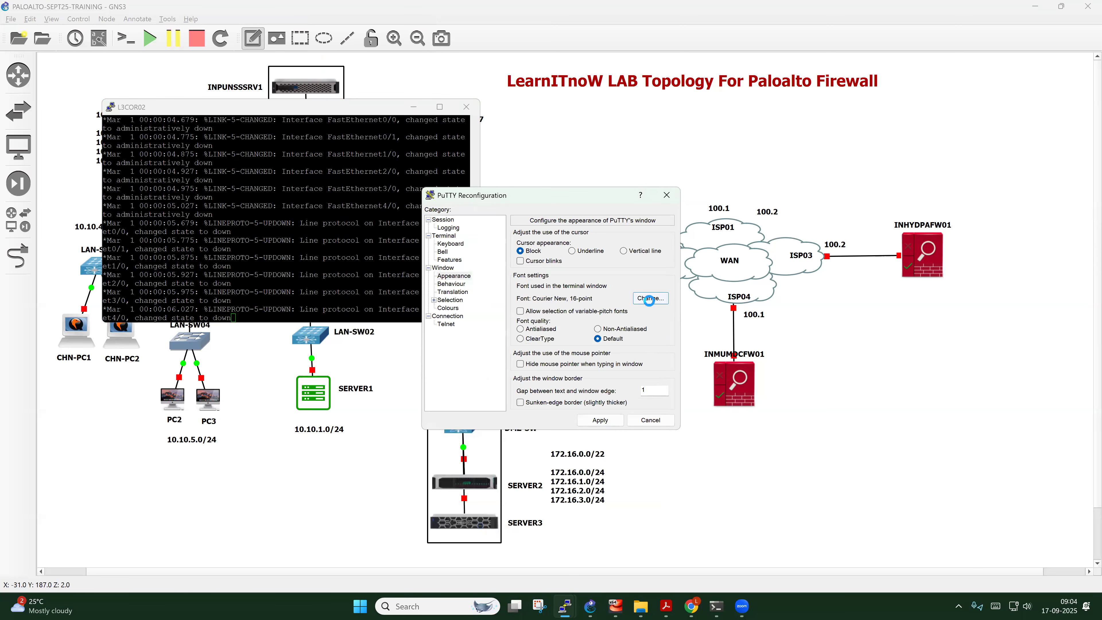
{"action": "left_click", "coordinate": [651, 298]}
{"action": "left_click", "coordinate": [628, 327]}
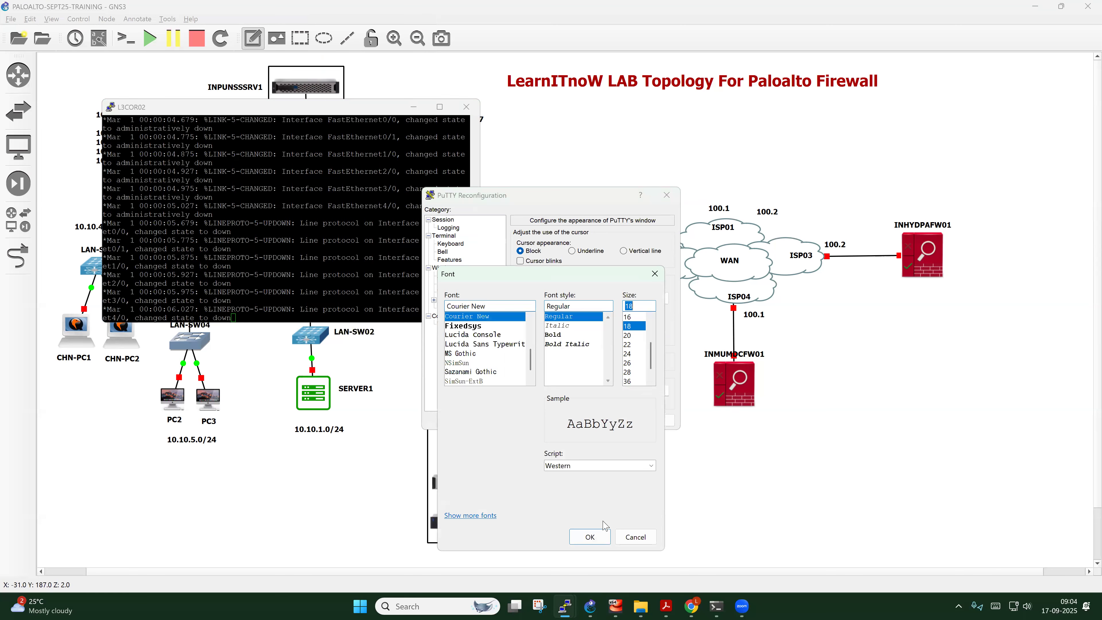
{"action": "left_click", "coordinate": [590, 537]}
{"action": "left_click", "coordinate": [600, 420]}
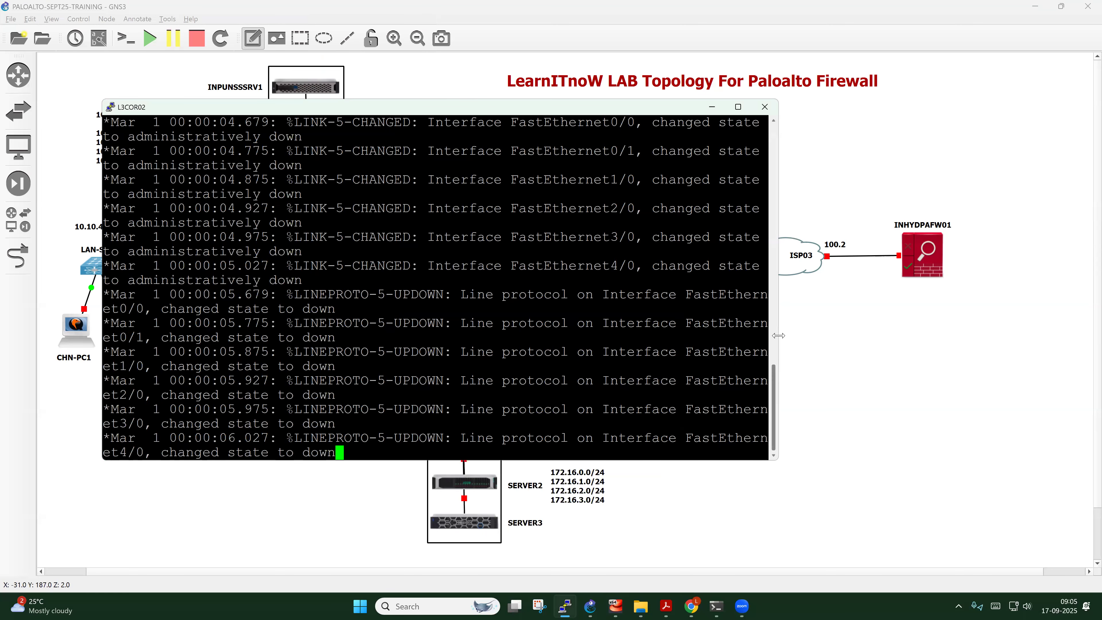
Enlarge the console window and run show ip interface brief, highlighting the FastEthernet rows
{"action": "left_click_drag", "start_coordinate": [778, 339], "coordinate": [836, 340]}
{"action": "left_click_drag", "start_coordinate": [685, 461], "coordinate": [685, 503]}
{"action": "key", "text": "Return"}
{"action": "key", "text": "Return"}
{"action": "key", "text": "Return"}
{"action": "key", "text": "Return"}
{"action": "key", "text": "Return"}
{"action": "key", "text": "Return"}
{"action": "key", "text": "Return"}
{"action": "key", "text": "Return"}
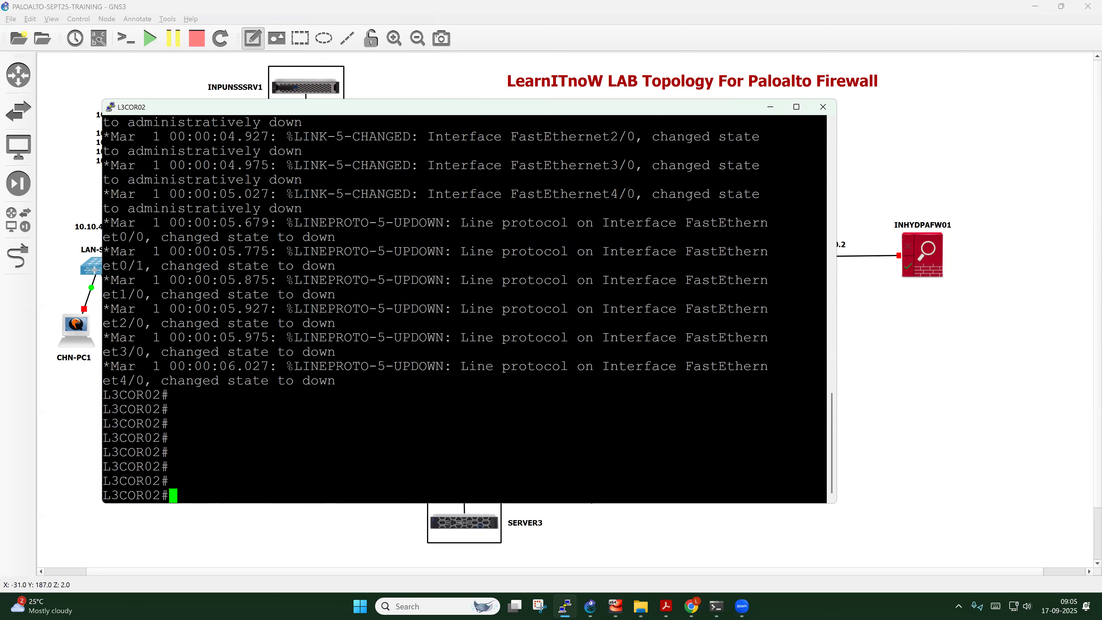
{"action": "type", "text": "show ip int"}
{"action": "key", "text": "Tab"}
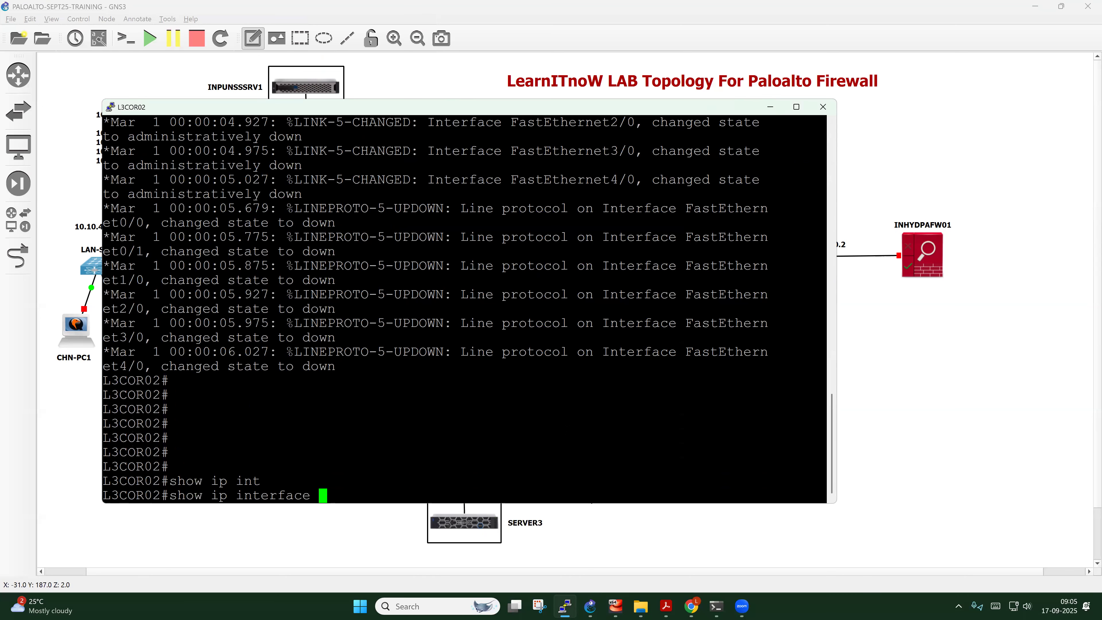
{"action": "type", "text": "bri"}
{"action": "key", "text": "Tab"}
{"action": "key", "text": "Return"}
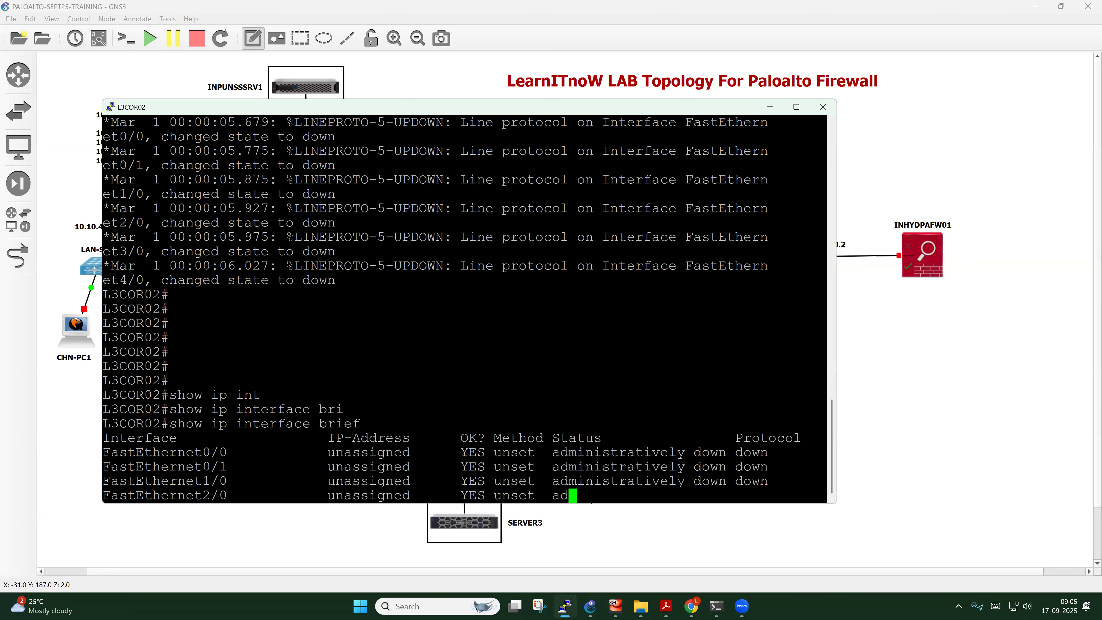
{"action": "left_click_drag", "start_coordinate": [104, 408], "coordinate": [735, 469]}
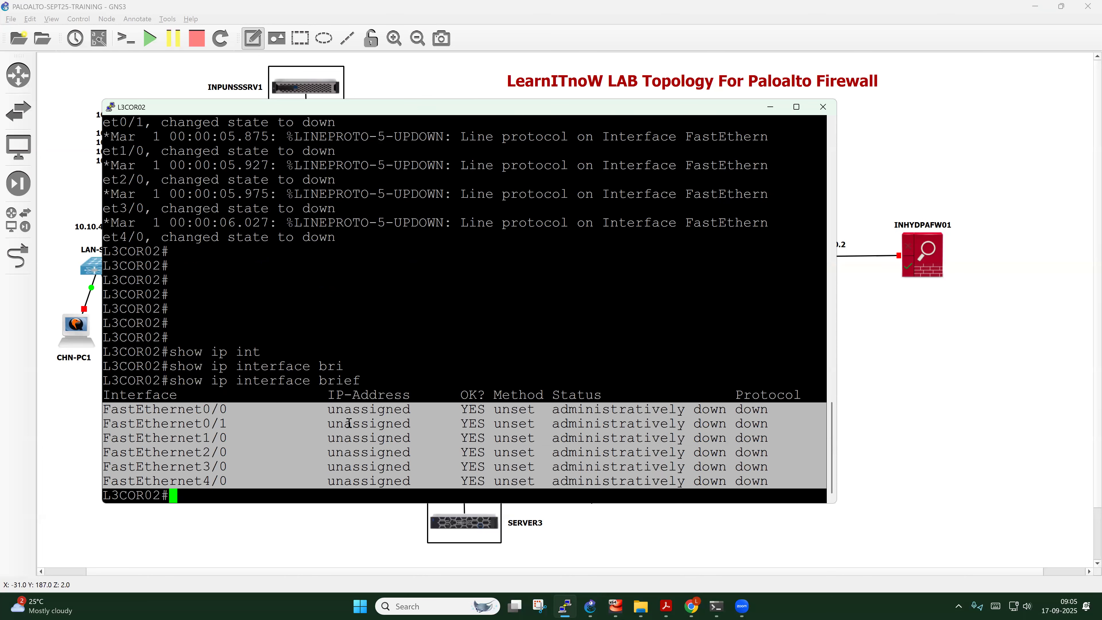
Run show ip route, highlight the routing codes legend, and move the console down
{"action": "key", "text": "Return"}
{"action": "key", "text": "Return"}
{"action": "key", "text": "Return"}
{"action": "type", "text": "show ip rou"}
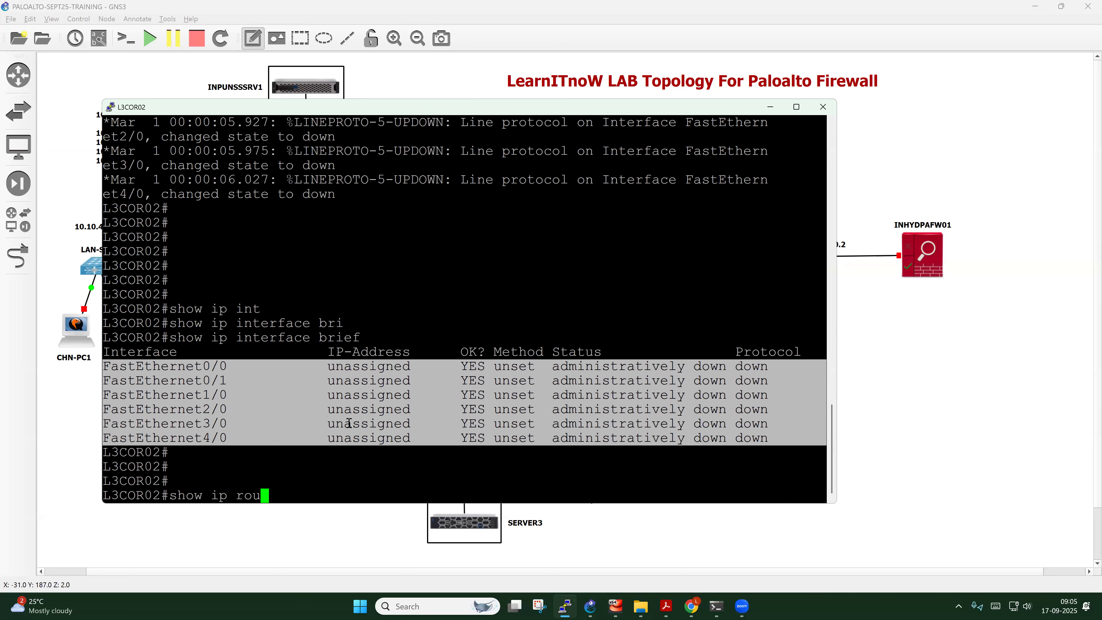
{"action": "key", "text": "Tab"}
{"action": "key", "text": "Return"}
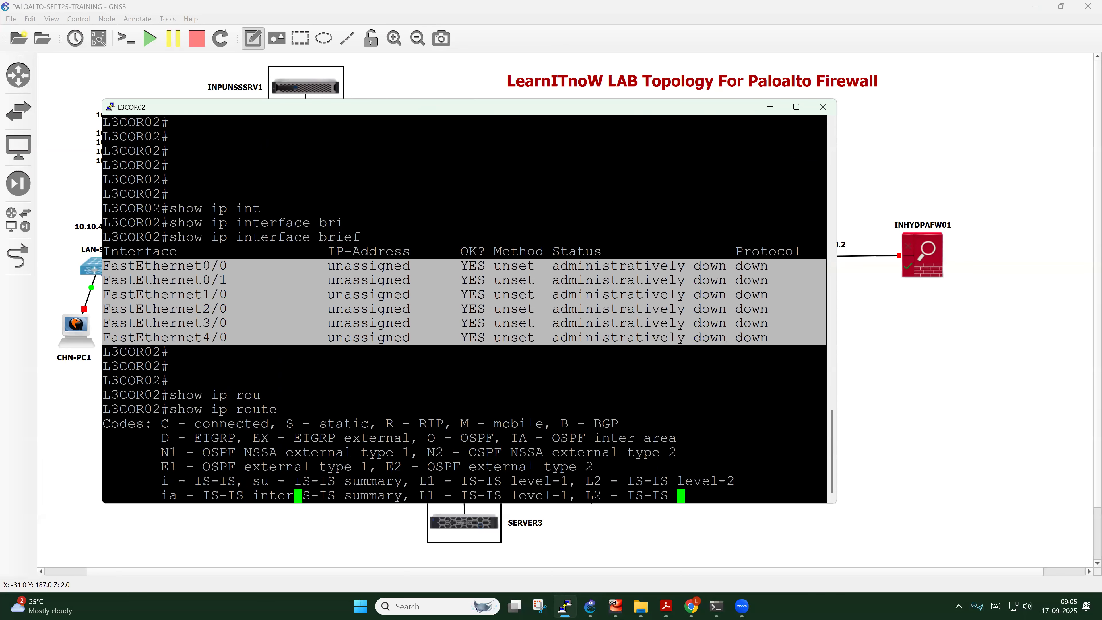
{"action": "left_click_drag", "start_coordinate": [162, 367], "coordinate": [310, 450]}
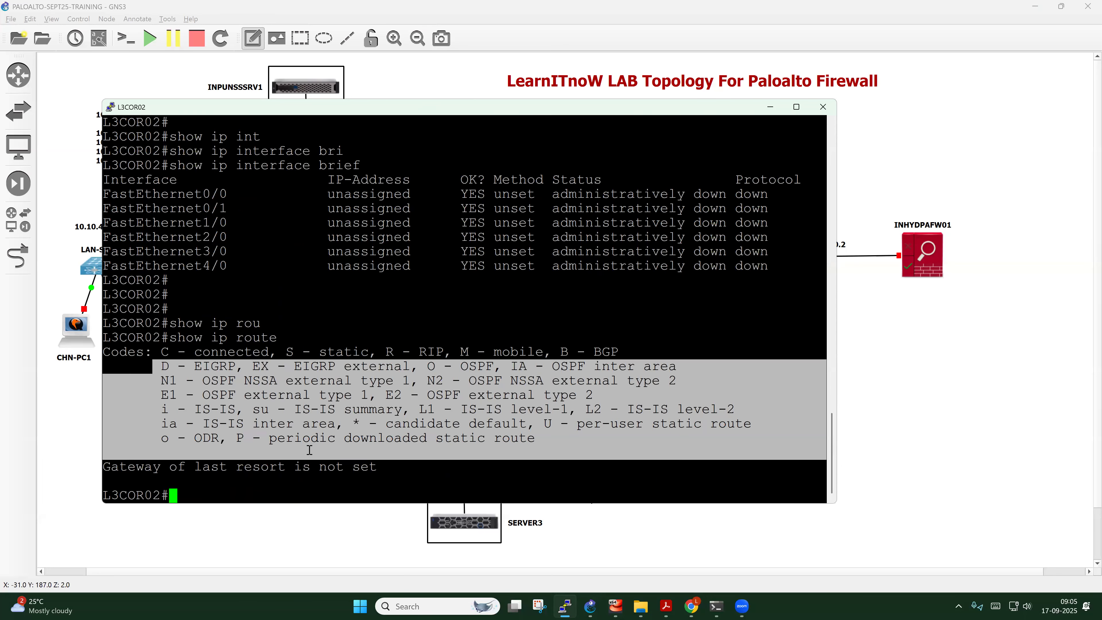
{"action": "left_click", "coordinate": [358, 365]}
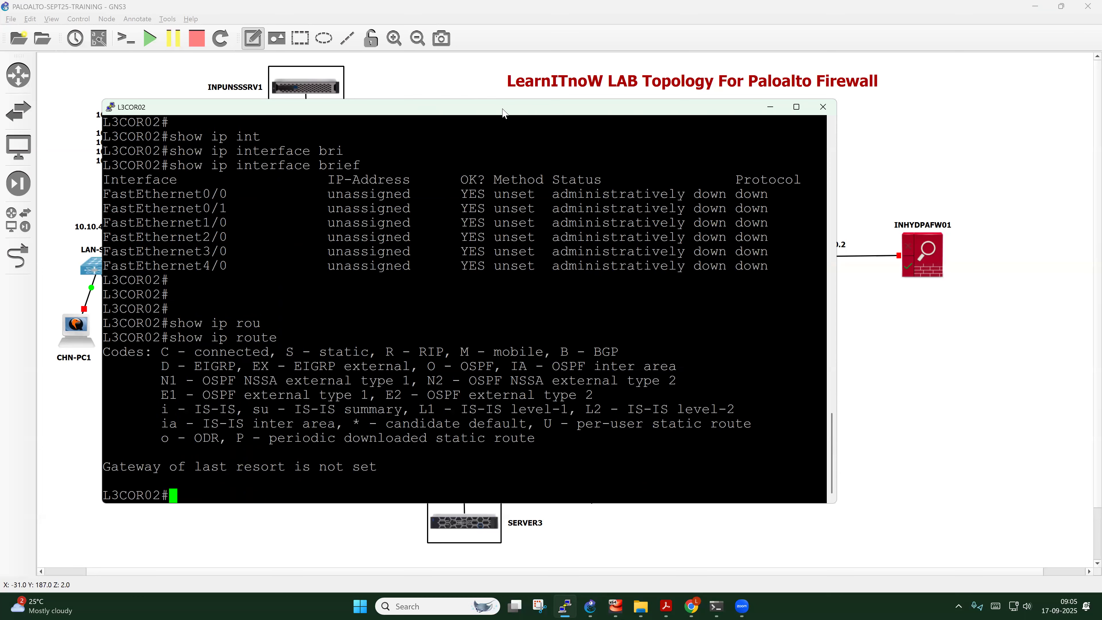
{"action": "left_click_drag", "start_coordinate": [502, 108], "coordinate": [565, 310]}
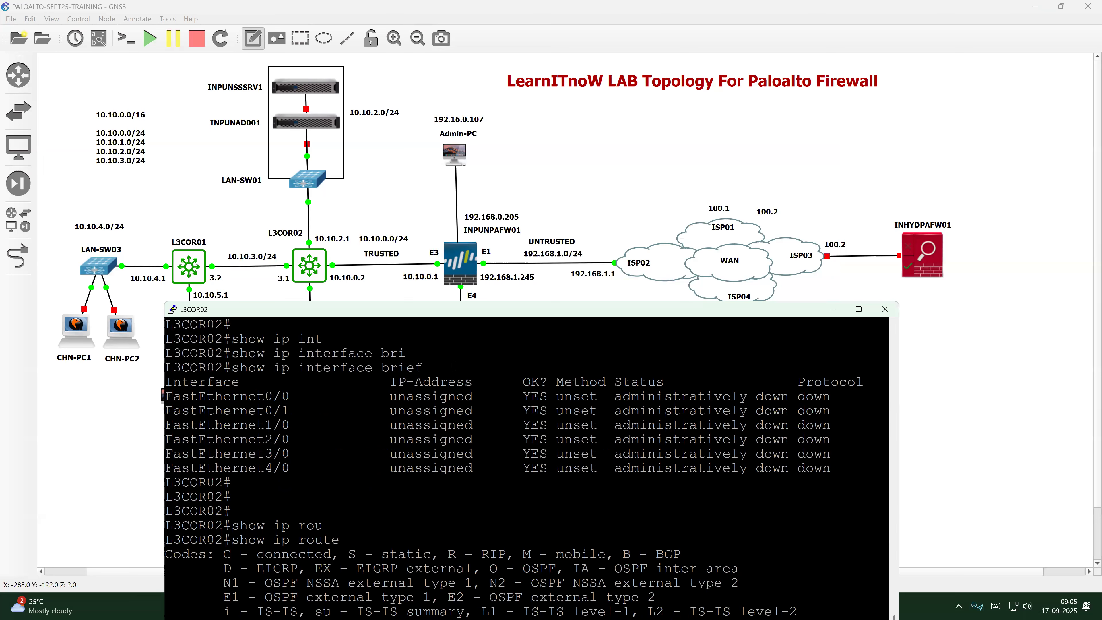
{"action": "left_click", "coordinate": [99, 39]}
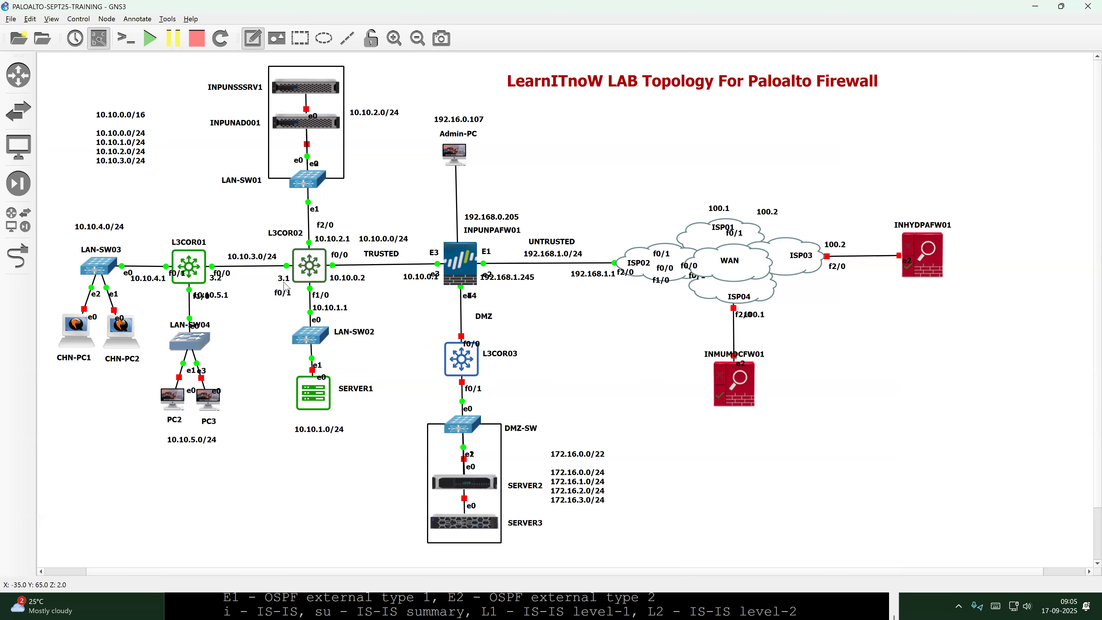
{"action": "left_click", "coordinate": [288, 301]}
{"action": "left_click", "coordinate": [99, 40]}
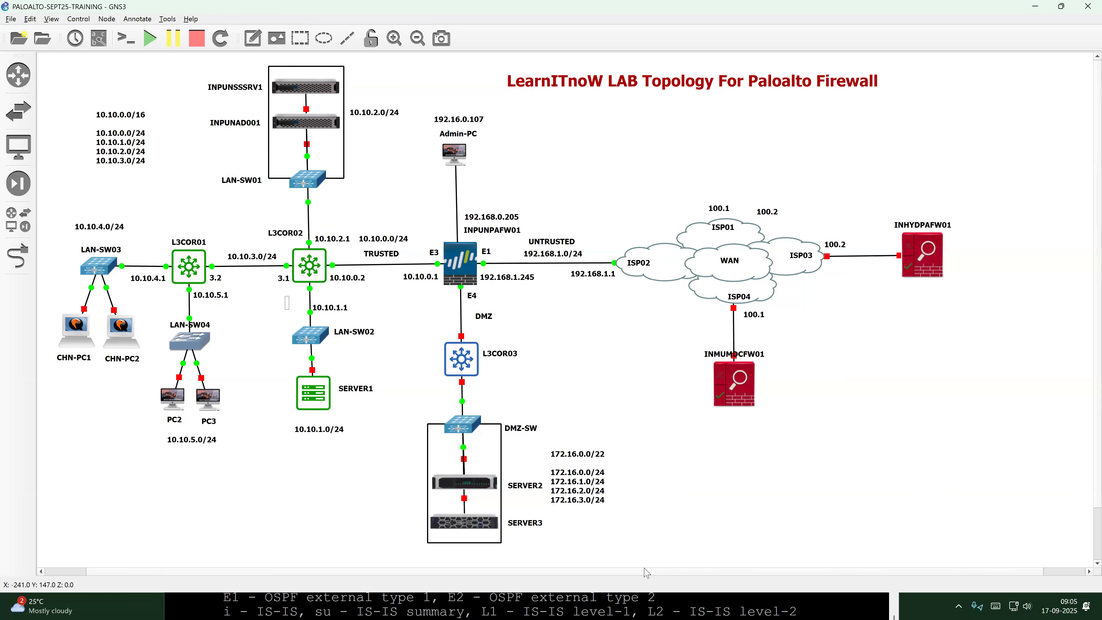
{"action": "left_click", "coordinate": [644, 605]}
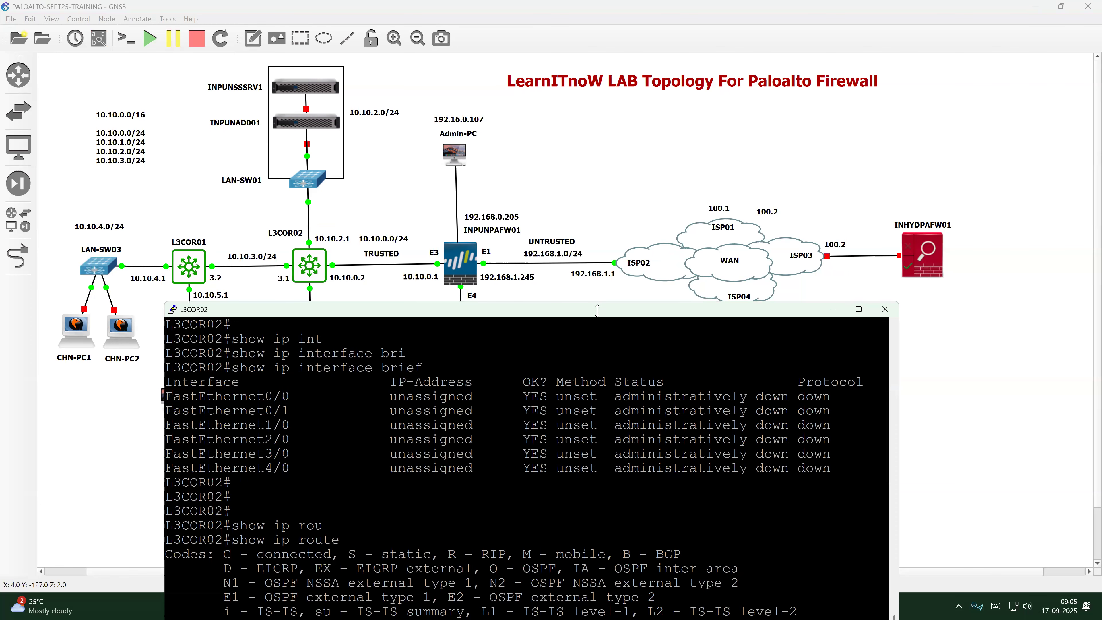
Move the console to the top and discard a partial show hosts command
{"action": "left_click_drag", "start_coordinate": [597, 311], "coordinate": [595, 78]}
{"action": "key", "text": "Return"}
{"action": "key", "text": "Return"}
{"action": "key", "text": "Return"}
{"action": "key", "text": "Return"}
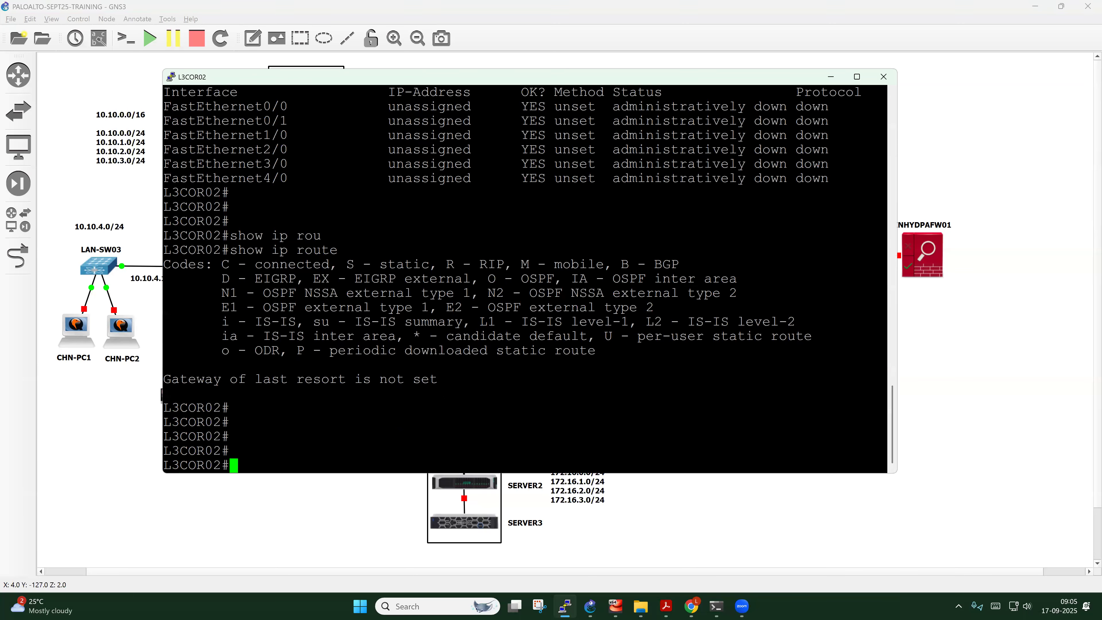
{"action": "type", "text": "show host"}
{"action": "key", "text": "Tab"}
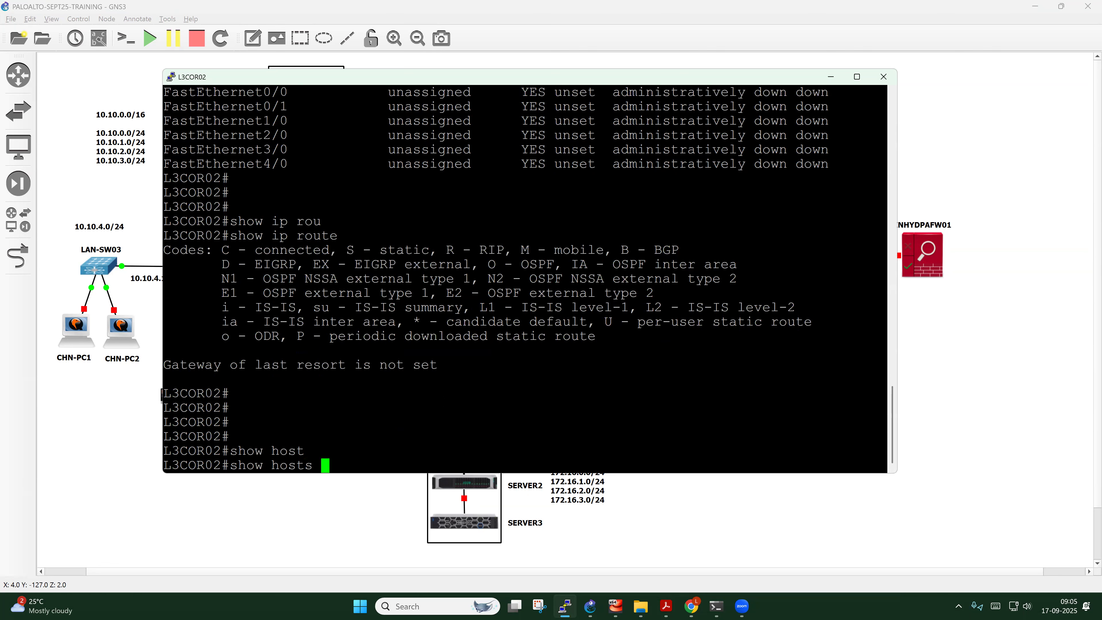
{"action": "key", "text": "BackSpace"}
{"action": "key", "text": "BackSpace"}
{"action": "key", "text": "BackSpace"}
{"action": "key", "text": "BackSpace"}
{"action": "key", "text": "BackSpace"}
{"action": "key", "text": "BackSpace"}
{"action": "key", "text": "BackSpace"}
{"action": "key", "text": "BackSpace"}
{"action": "key", "text": "BackSpace"}
{"action": "key", "text": "BackSpace"}
{"action": "key", "text": "BackSpace"}
{"action": "key", "text": "Return"}
{"action": "key", "text": "Return"}
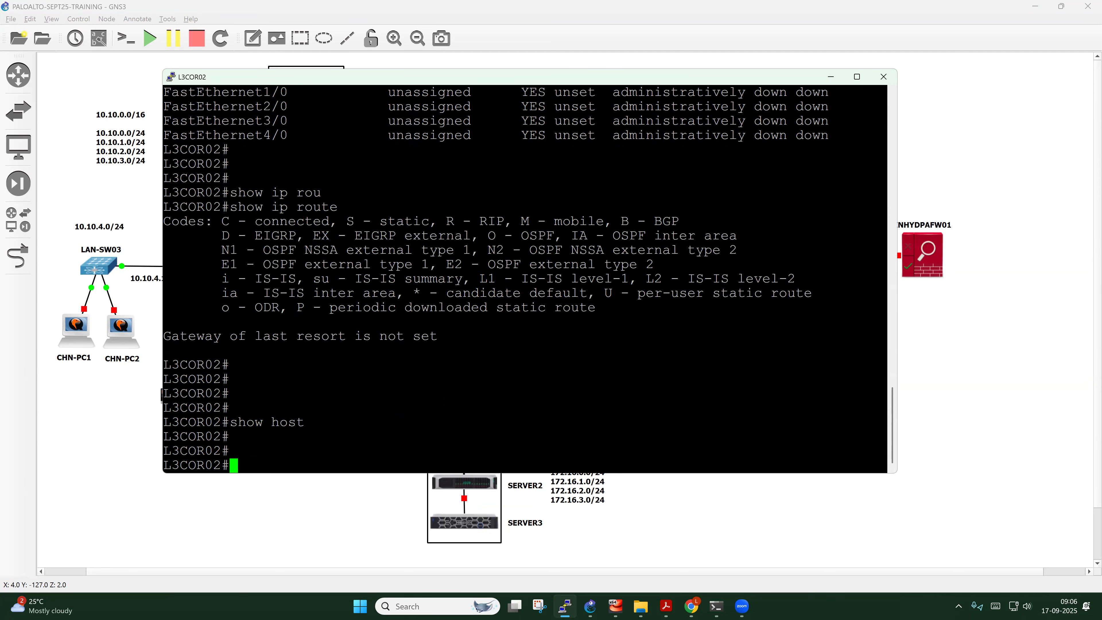
{"action": "key", "text": "Return"}
{"action": "key", "text": "Return"}
Run show running-config, highlight hostname L3COR02, page to the end, and type conf t
{"action": "type", "text": "show run"}
{"action": "key", "text": "Tab"}
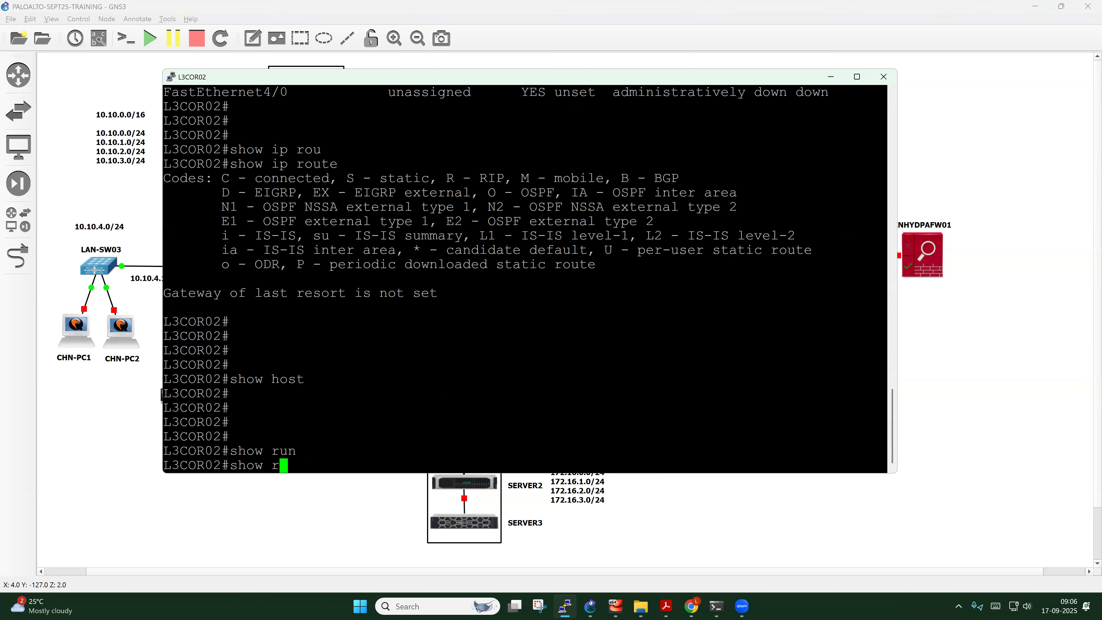
{"action": "key", "text": "Return"}
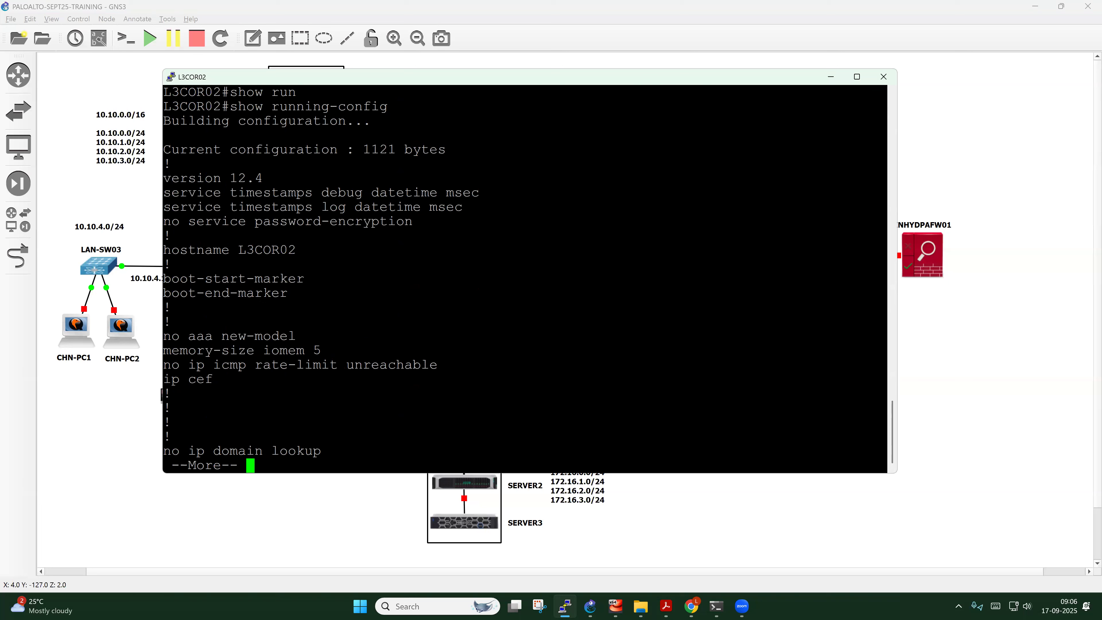
{"action": "mouse_move", "coordinate": [234, 251]}
{"action": "left_mouse_down"}
{"action": "mouse_move", "coordinate": [160, 251]}
{"action": "mouse_move", "coordinate": [217, 238]}
{"action": "left_mouse_up"}
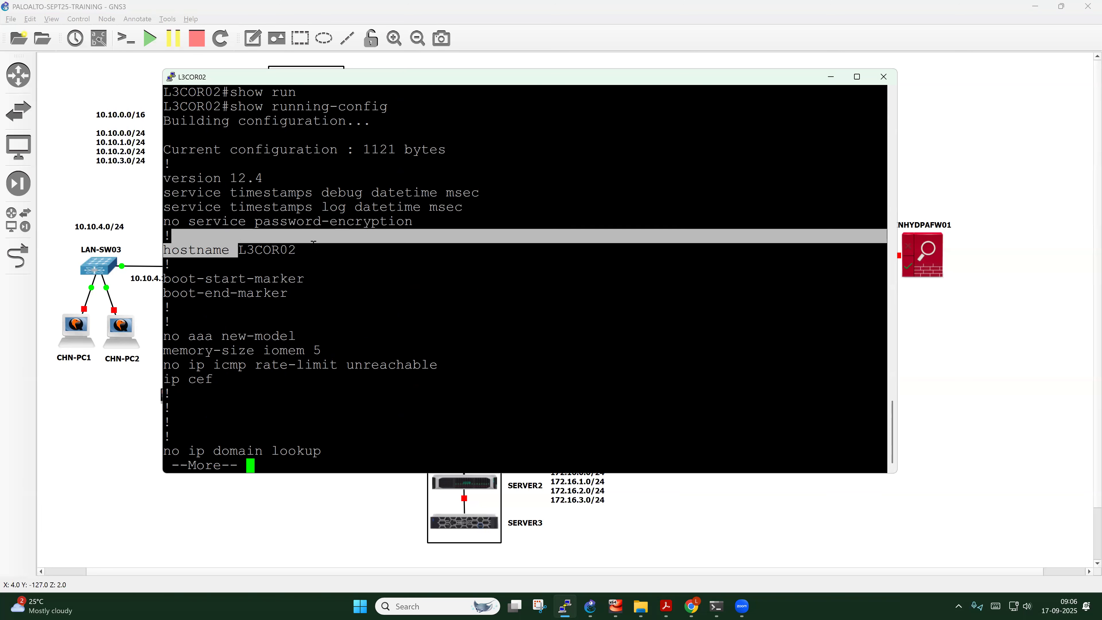
{"action": "left_click_drag", "start_coordinate": [302, 250], "coordinate": [229, 242]}
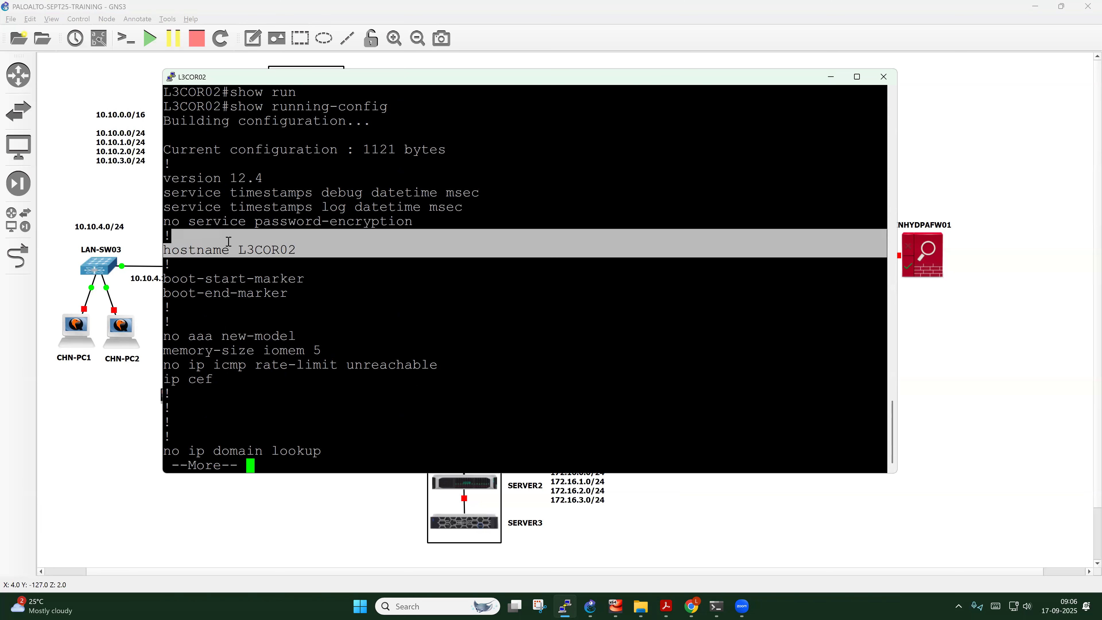
{"action": "left_click", "coordinate": [303, 250]}
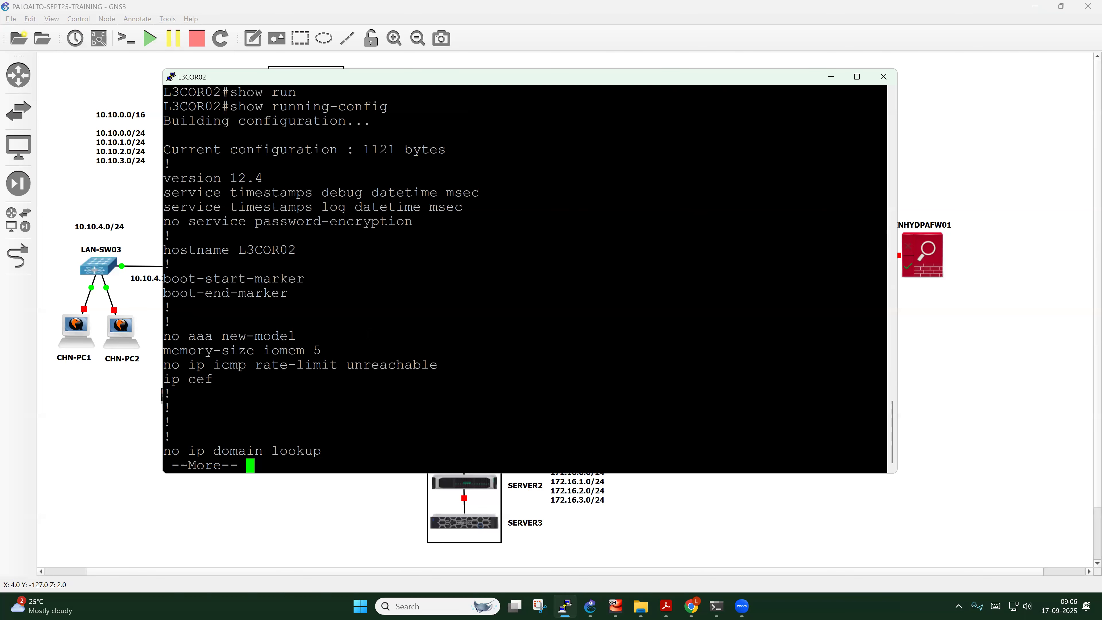
{"action": "key", "text": "space"}
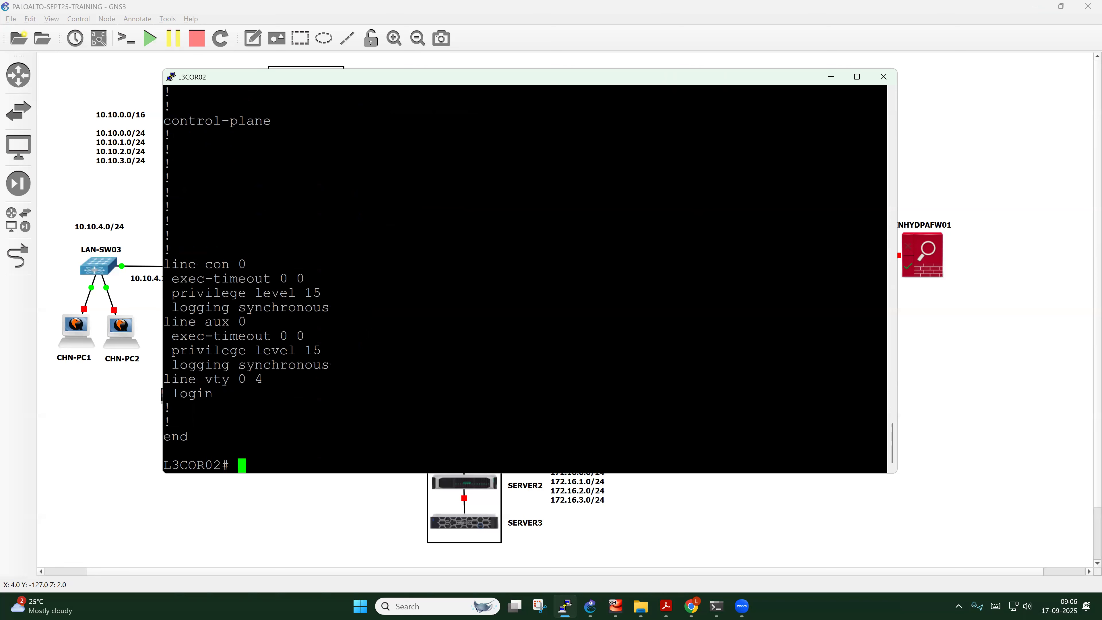
{"action": "key", "text": "Return"}
{"action": "key", "text": "Return"}
{"action": "key", "text": "Return"}
{"action": "key", "text": "Return"}
{"action": "type", "text": "conf t"}
Enter global config and create user admin with privilege 15 and a password
{"action": "key", "text": "Return"}
{"action": "key", "text": "Return"}
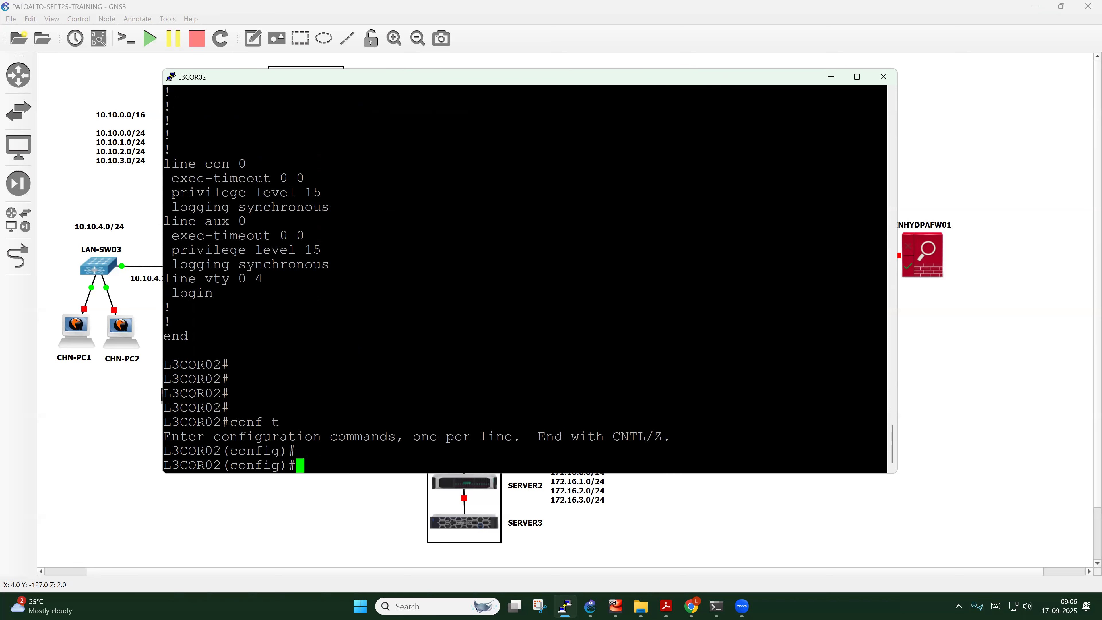
{"action": "key", "text": "Return"}
{"action": "key", "text": "Return"}
{"action": "key", "text": "Return"}
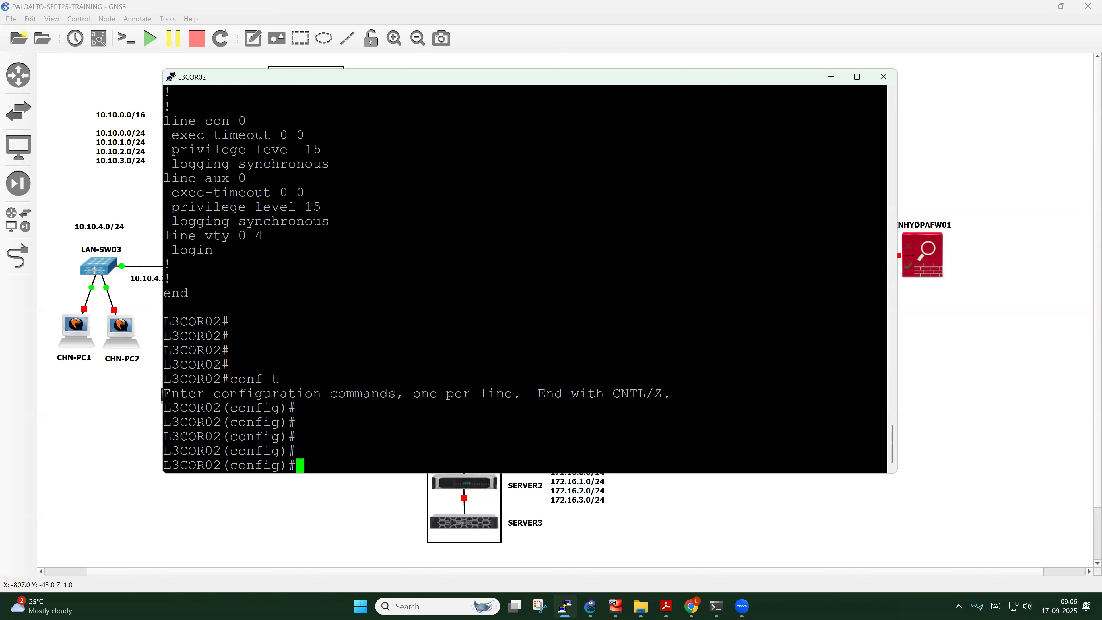
{"action": "type", "text": "userna"}
{"action": "key", "text": "Tab"}
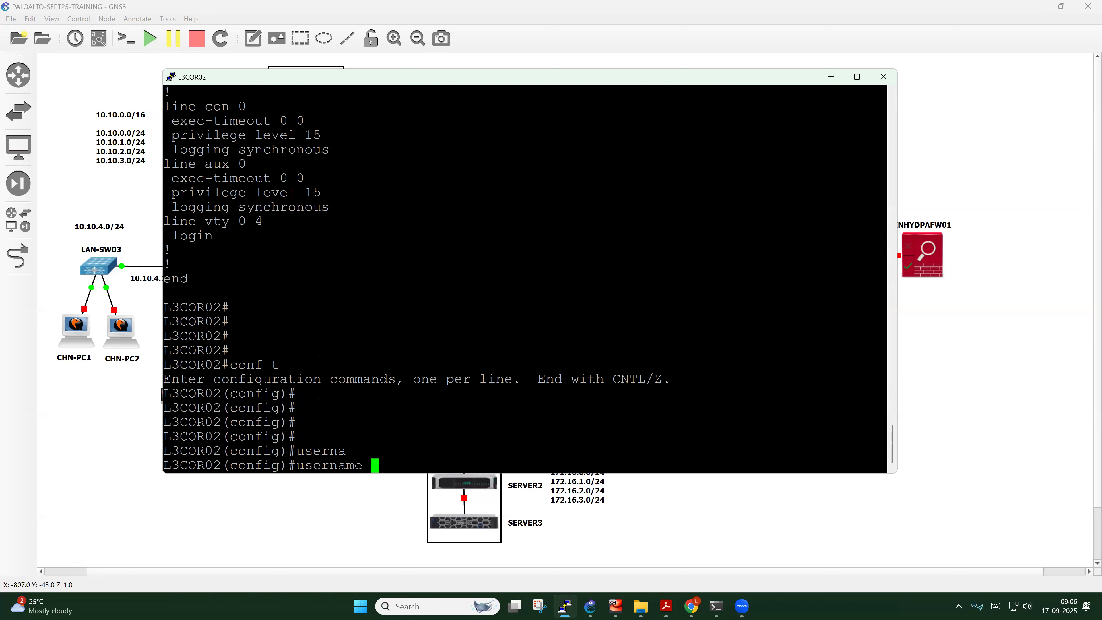
{"action": "type", "text": "admin pri"}
{"action": "key", "text": "Tab"}
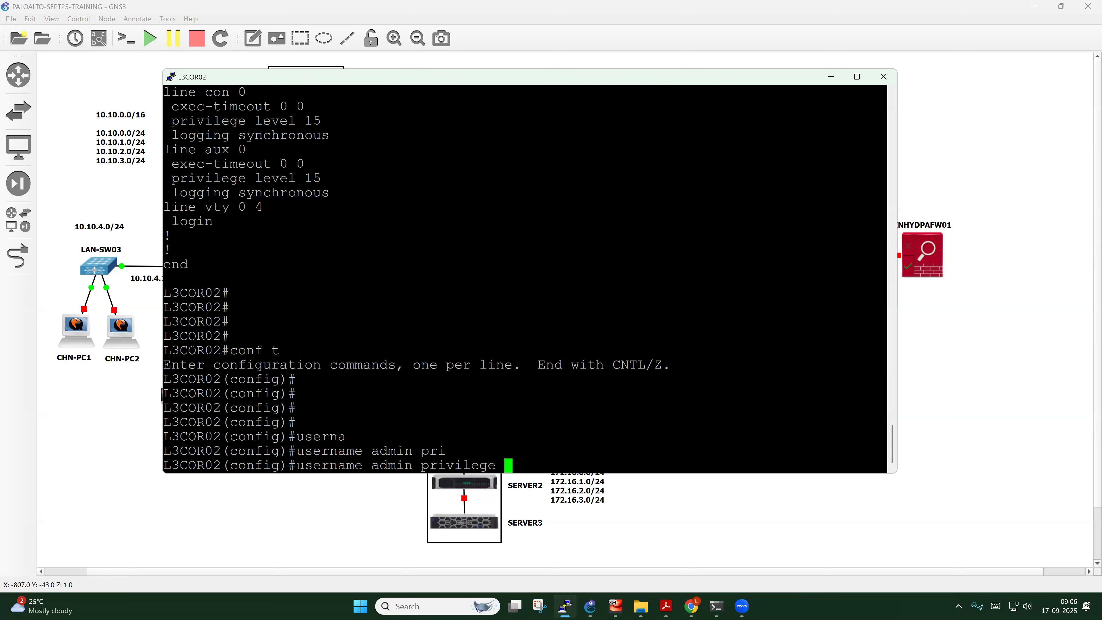
{"action": "type", "text": "15 pas"}
{"action": "key", "text": "Tab"}
{"action": "type", "text": "Admin@123#"}
{"action": "key", "text": "Return"}
Create user trainer with privilege 15 and its own password
{"action": "type", "text": "user"}
{"action": "key", "text": "Tab"}
{"action": "type", "text": "trainer "}
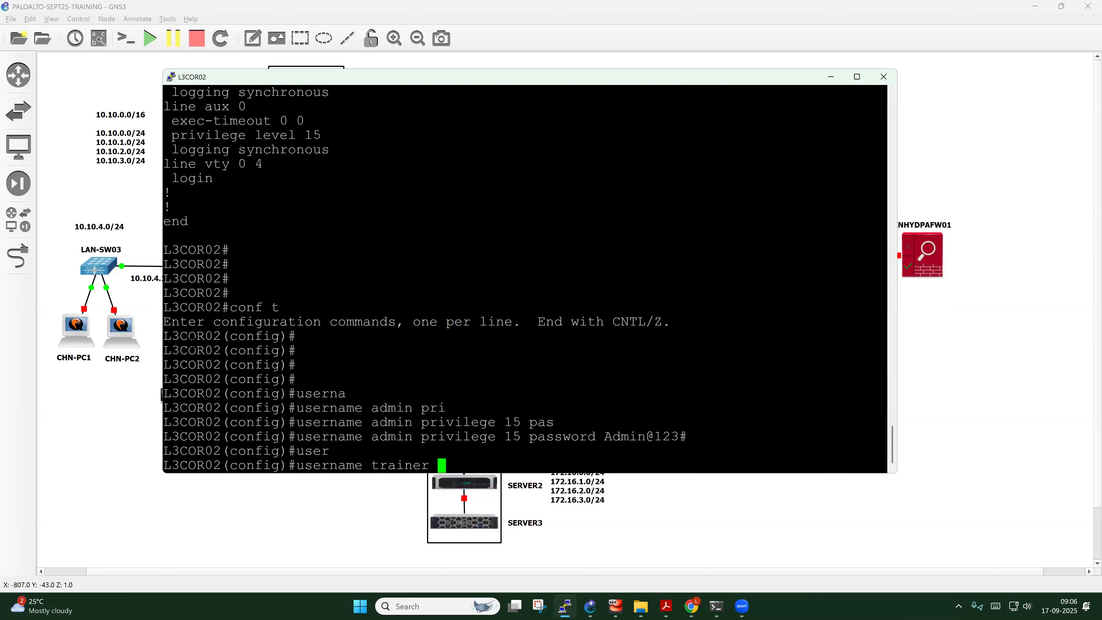
{"action": "type", "text": "pri"}
{"action": "key", "text": "Tab"}
{"action": "type", "text": "15 pass"}
{"action": "key", "text": "Tab"}
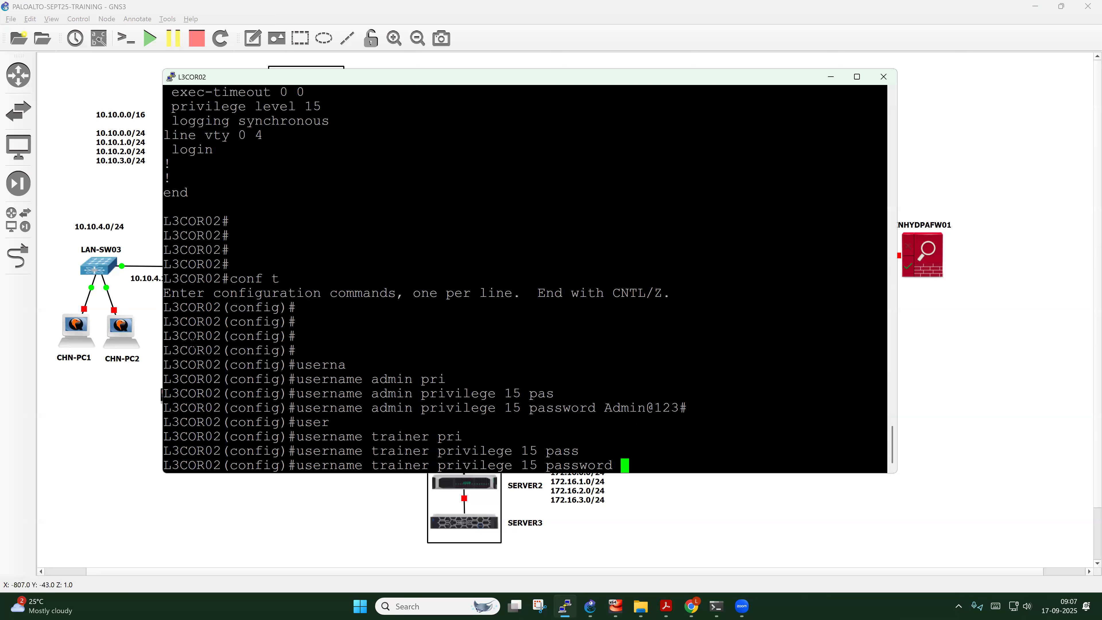
{"action": "type", "text": "Trainer@123#"}
{"action": "key", "text": "Return"}
{"action": "key", "text": "Return"}
{"action": "key", "text": "Return"}
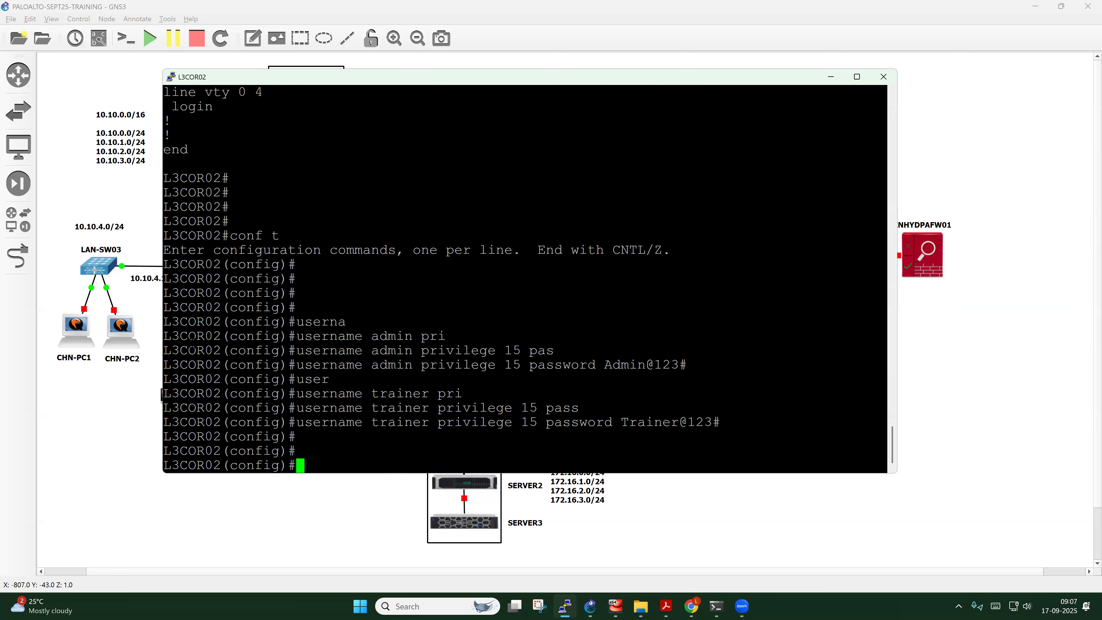
{"action": "key", "text": "Return"}
Set an enable password on L3COR02
{"action": "type", "text": "ena"}
{"action": "key", "text": "Tab"}
{"action": "type", "text": "pass"}
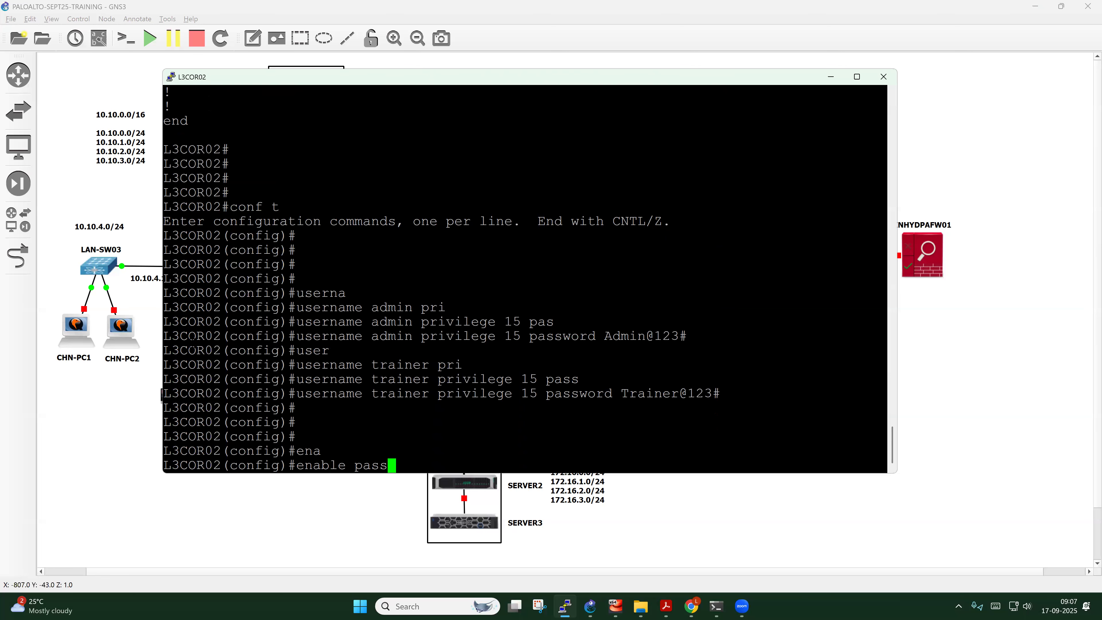
{"action": "key", "text": "Tab"}
{"action": "type", "text": "Enable@"}
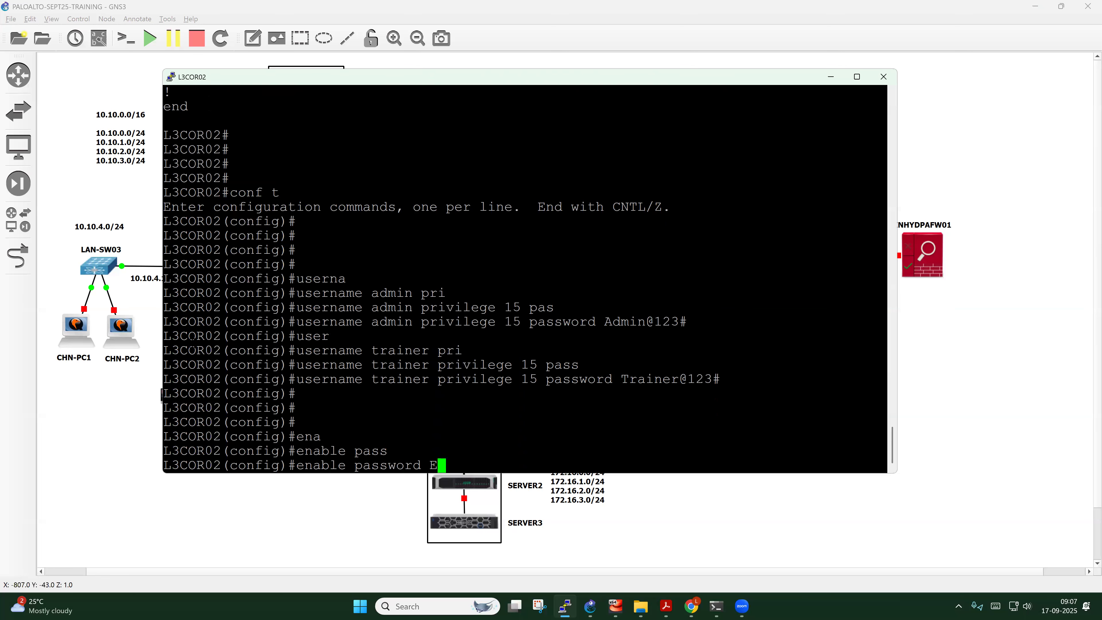
{"action": "type", "text": "123#"}
{"action": "key", "text": "Return"}
Set an enable secret on L3COR02
{"action": "type", "text": "ena"}
{"action": "key", "text": "Tab"}
{"action": "type", "text": "sec"}
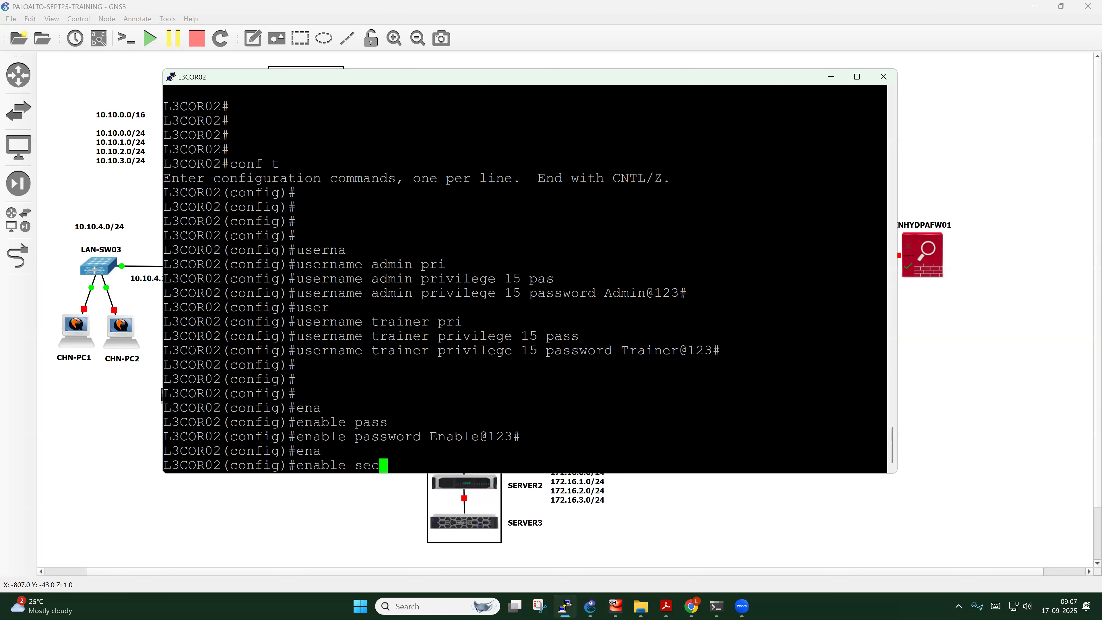
{"action": "key", "text": "Tab"}
{"action": "type", "text": "Secret"}
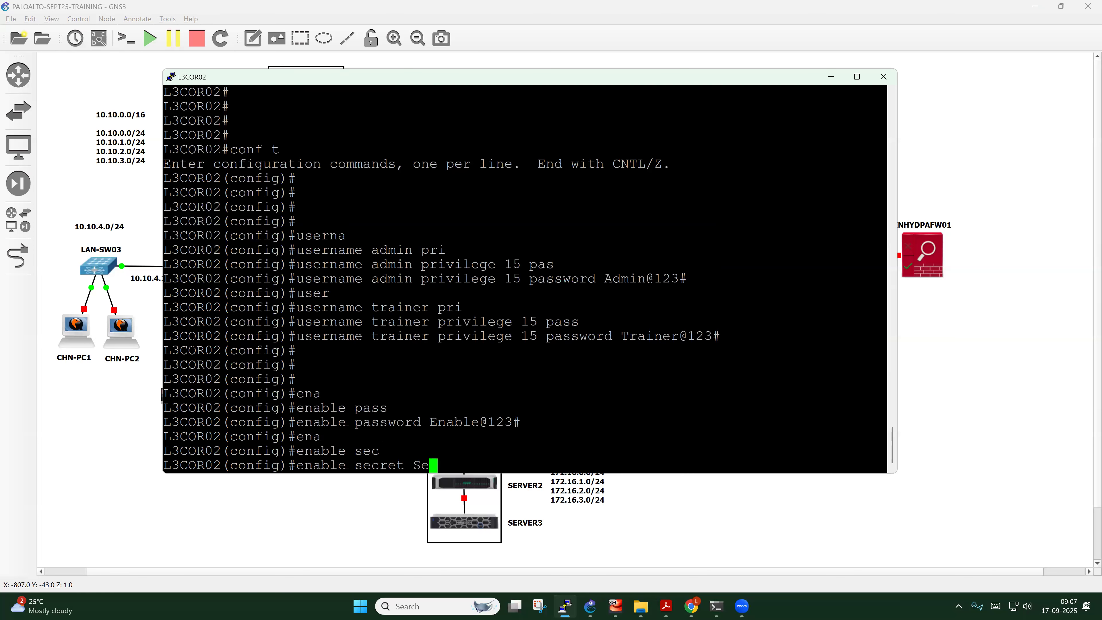
{"action": "type", "text": "@123#"}
{"action": "key", "text": "Return"}
{"action": "key", "text": "Return"}
{"action": "key", "text": "Return"}
{"action": "key", "text": "Return"}
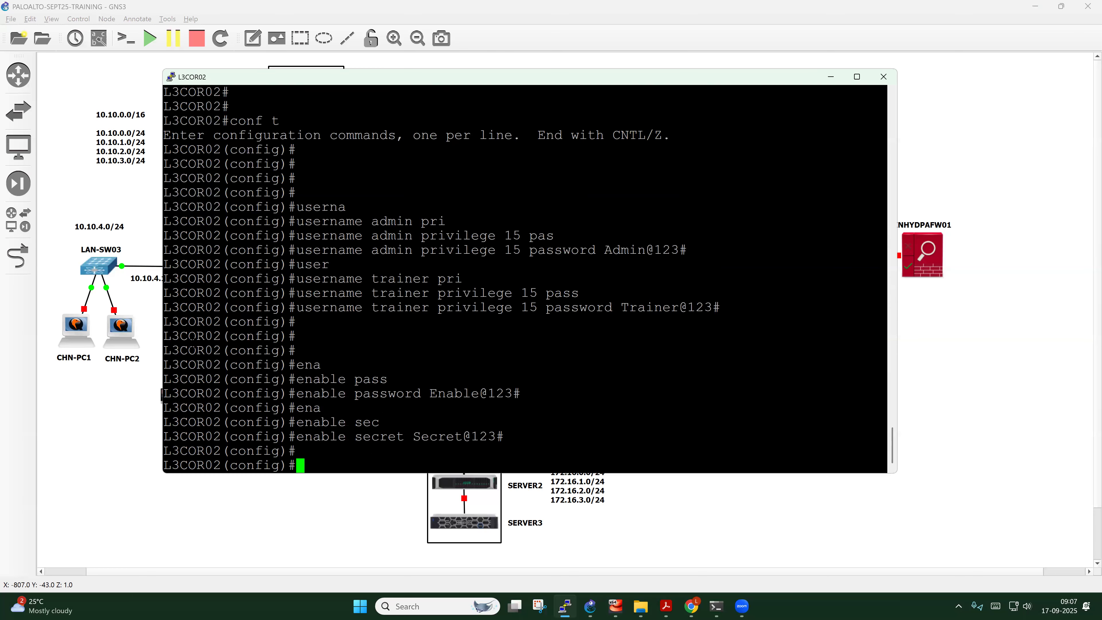
{"action": "type", "text": "line vty 0"}
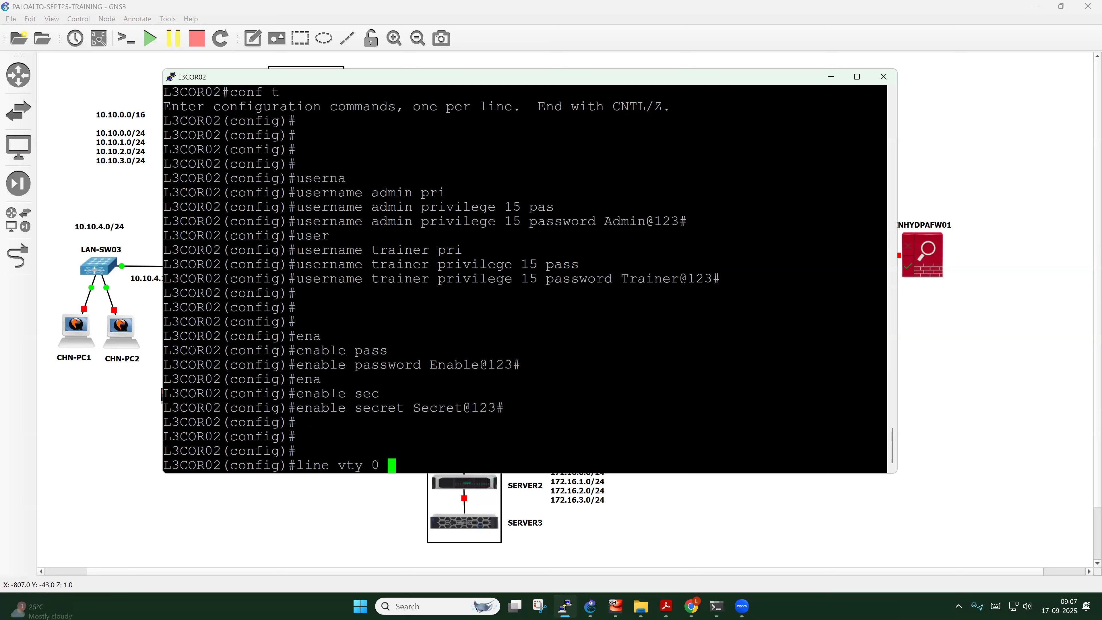
{"action": "type", "text": " 4"}
Configure VTY lines 0 4 with login local and a line password
{"action": "key", "text": "Return"}
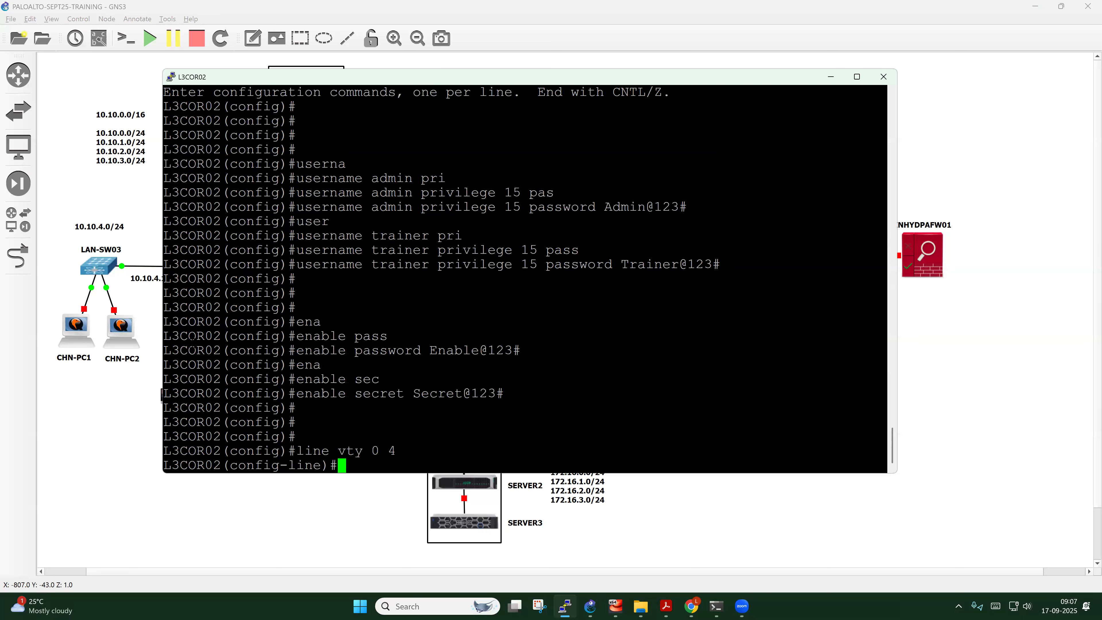
{"action": "type", "text": "login lo"}
{"action": "key", "text": "Tab"}
{"action": "key", "text": "Return"}
{"action": "type", "text": "pass"}
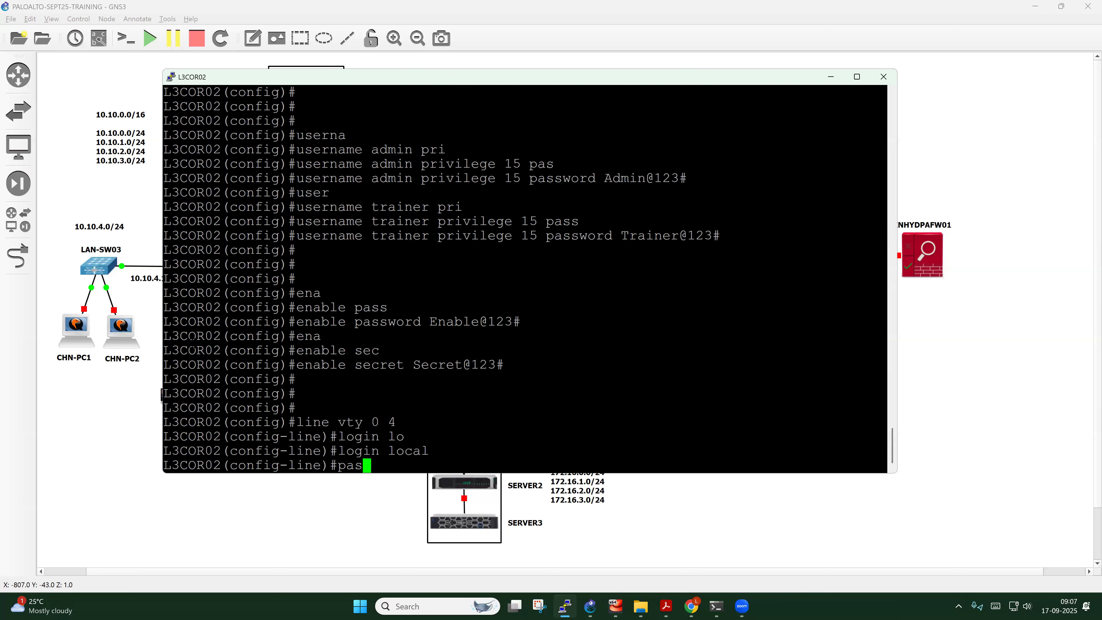
{"action": "key", "text": "Tab"}
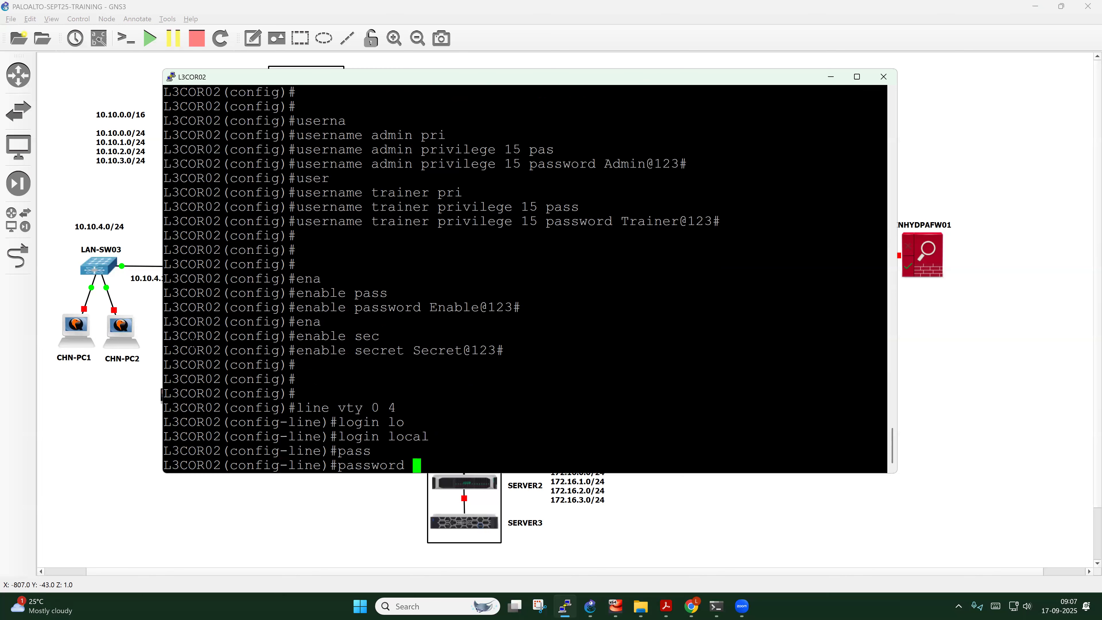
{"action": "type", "text": "Telnet@123#"}
{"action": "key", "text": "Return"}
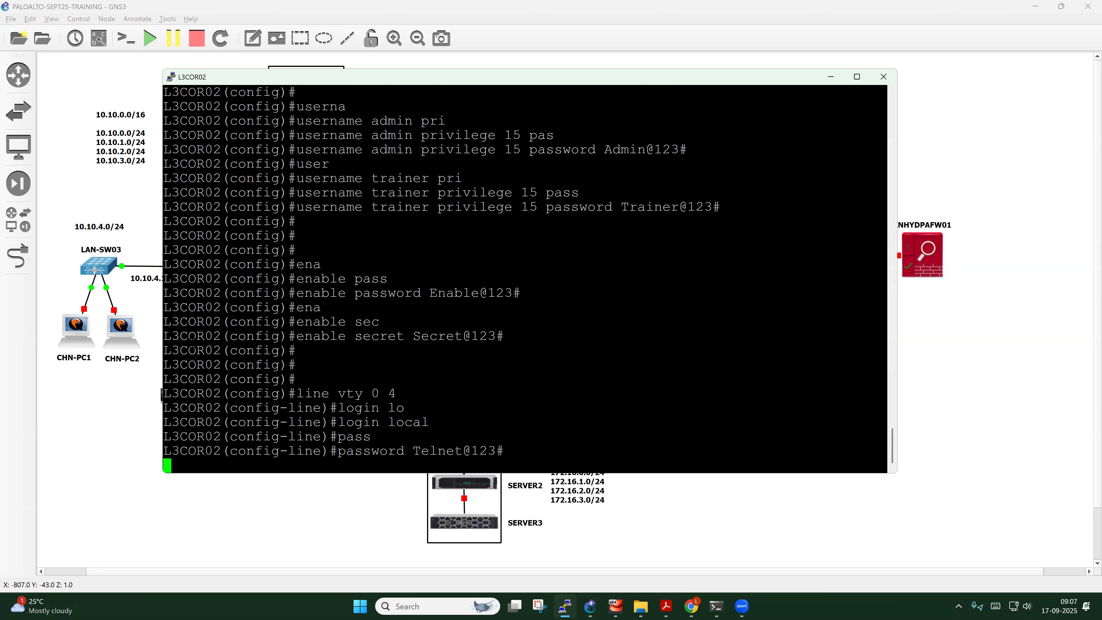
{"action": "key", "text": "Return"}
{"action": "key", "text": "Return"}
{"action": "key", "text": "Return"}
{"action": "key", "text": "Return"}
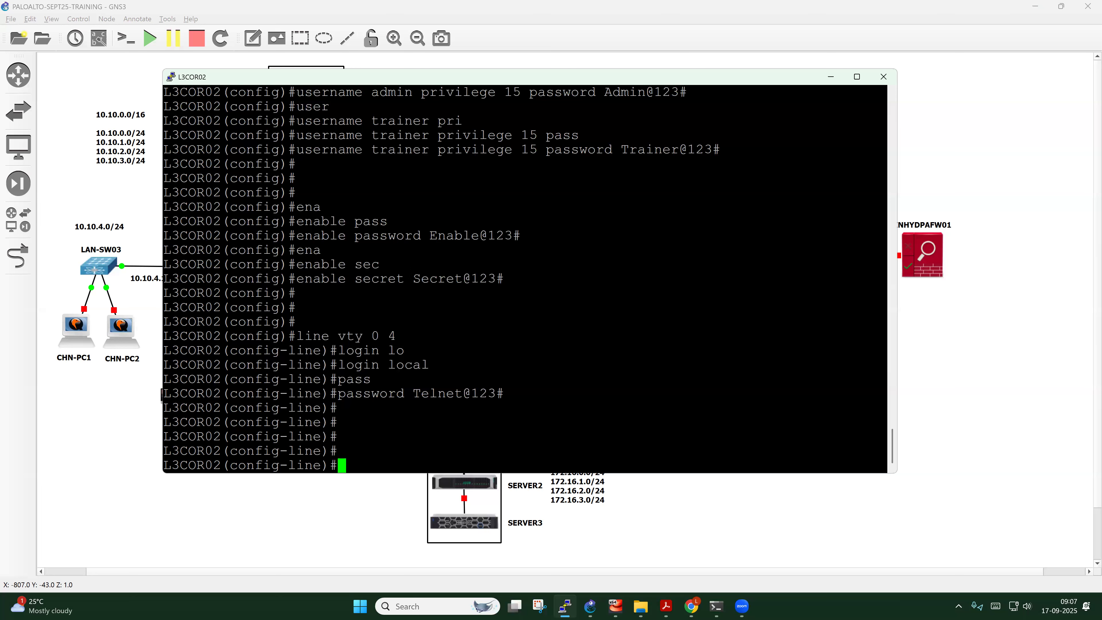
Highlight the admin and trainer user entries, their passwords, and privilege 15
{"action": "left_click_drag", "start_coordinate": [421, 93], "coordinate": [378, 91]}
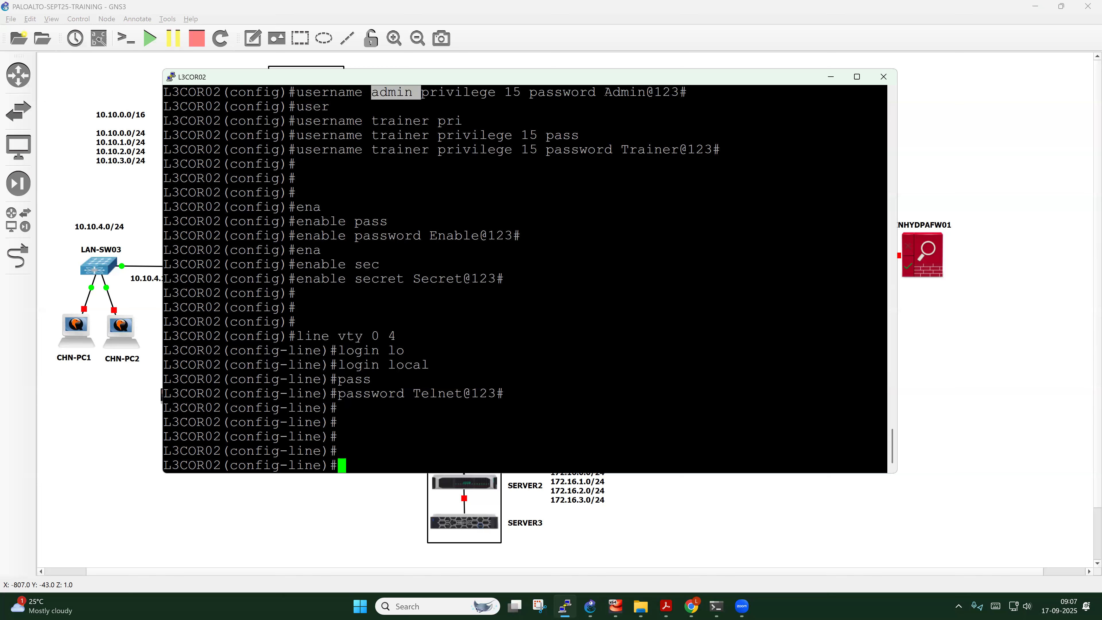
{"action": "left_click_drag", "start_coordinate": [605, 92], "coordinate": [694, 95]}
{"action": "left_click_drag", "start_coordinate": [613, 149], "coordinate": [707, 150]}
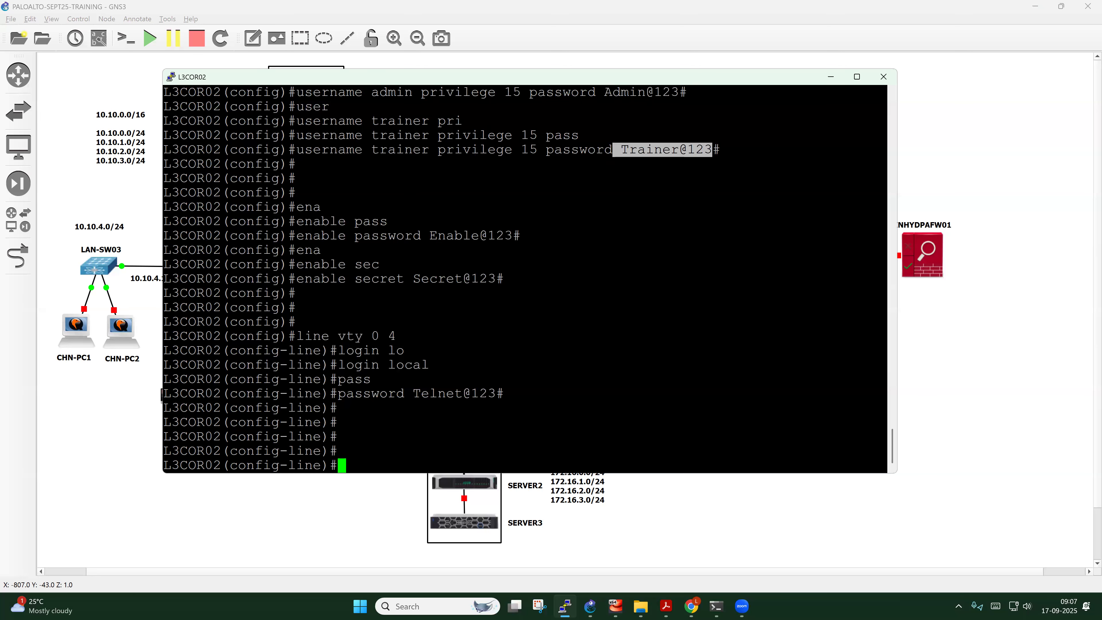
{"action": "left_click_drag", "start_coordinate": [545, 135], "coordinate": [525, 136]}
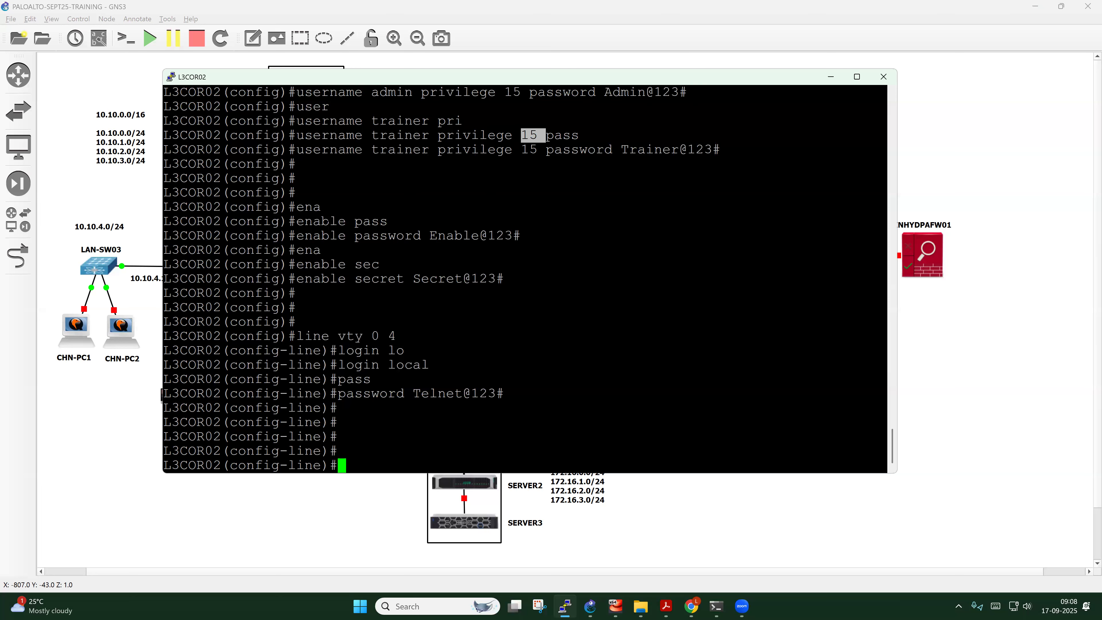
{"action": "left_click_drag", "start_coordinate": [355, 235], "coordinate": [410, 237]}
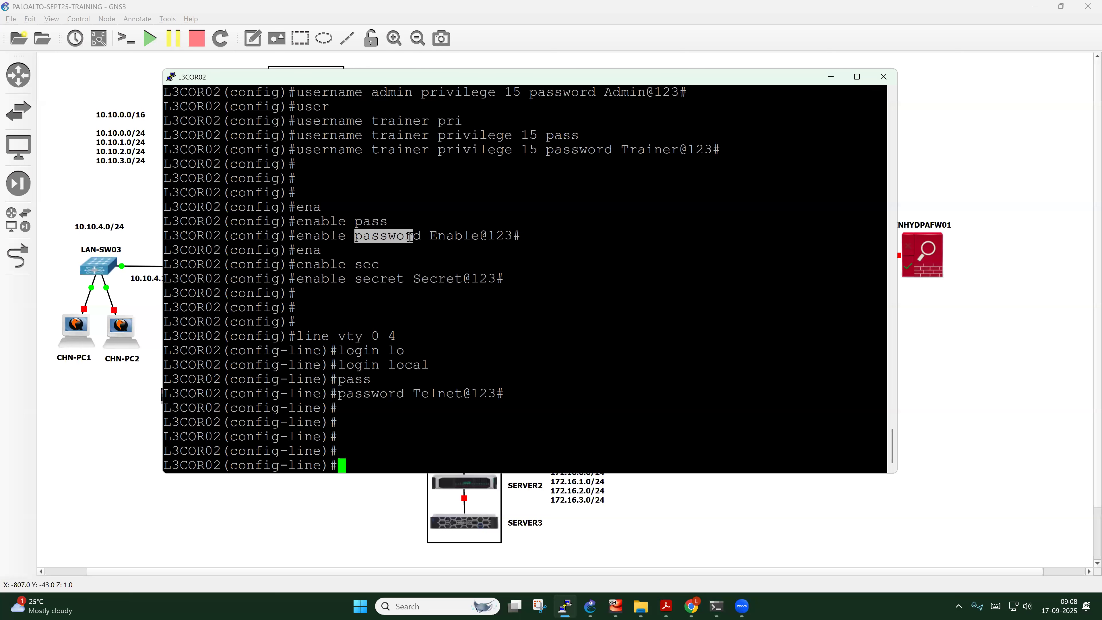
{"action": "left_click", "coordinate": [417, 243]}
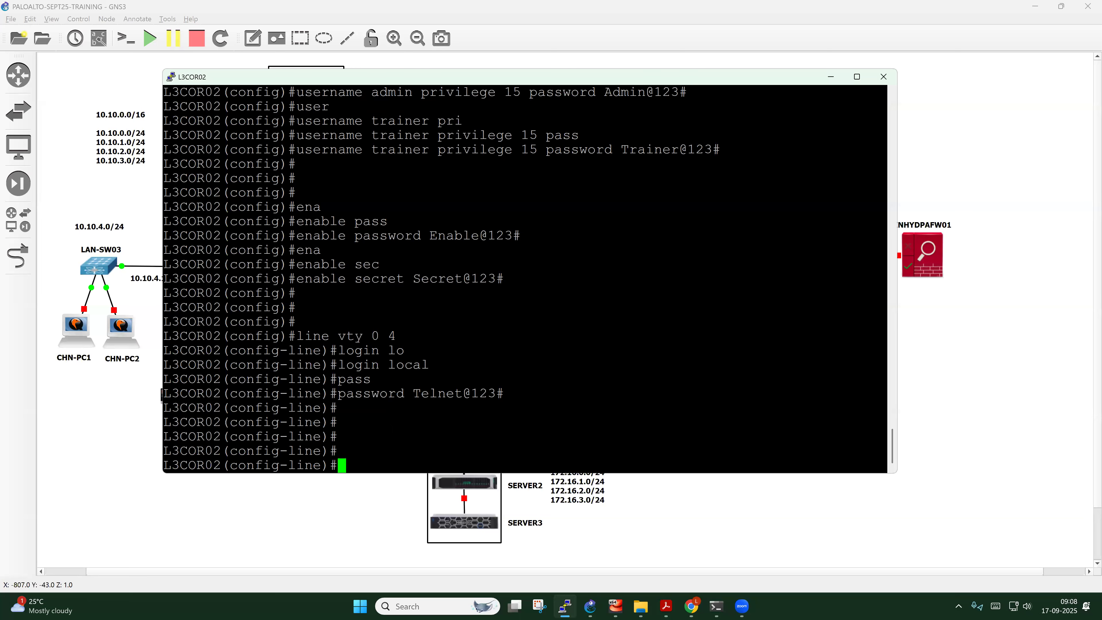
Highlight the enable password and enable secret commands to compare them
{"action": "left_click_drag", "start_coordinate": [330, 279], "coordinate": [494, 279]}
{"action": "left_click", "coordinate": [494, 279]}
{"action": "left_click_drag", "start_coordinate": [310, 236], "coordinate": [402, 237]}
{"action": "left_click_drag", "start_coordinate": [325, 280], "coordinate": [485, 269]}
{"action": "left_click", "coordinate": [412, 280]}
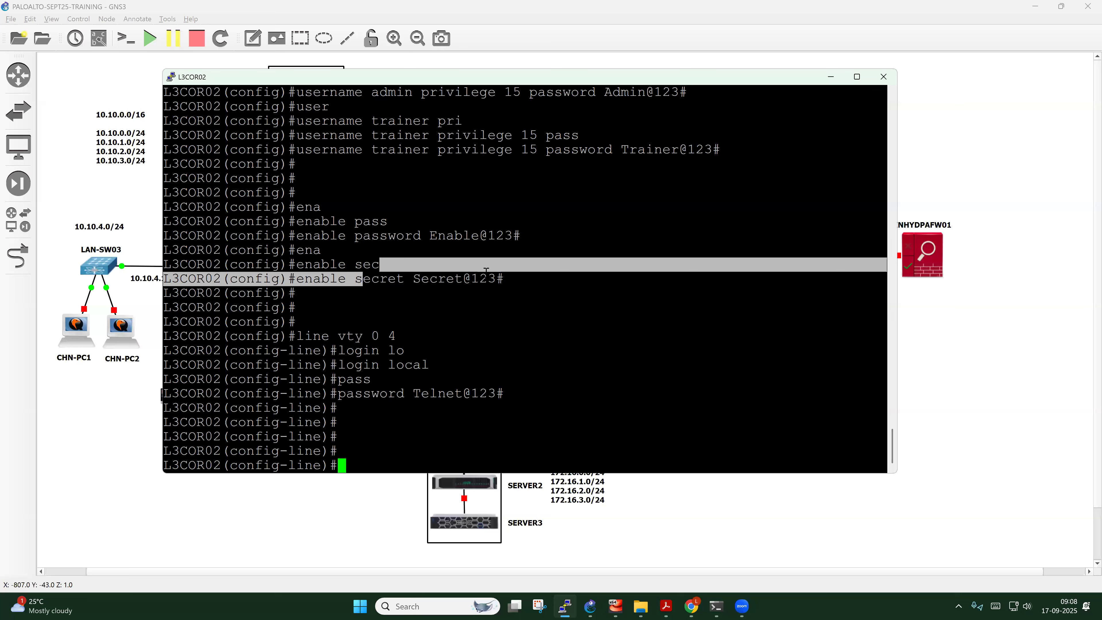
{"action": "left_click_drag", "start_coordinate": [387, 221], "coordinate": [511, 234]}
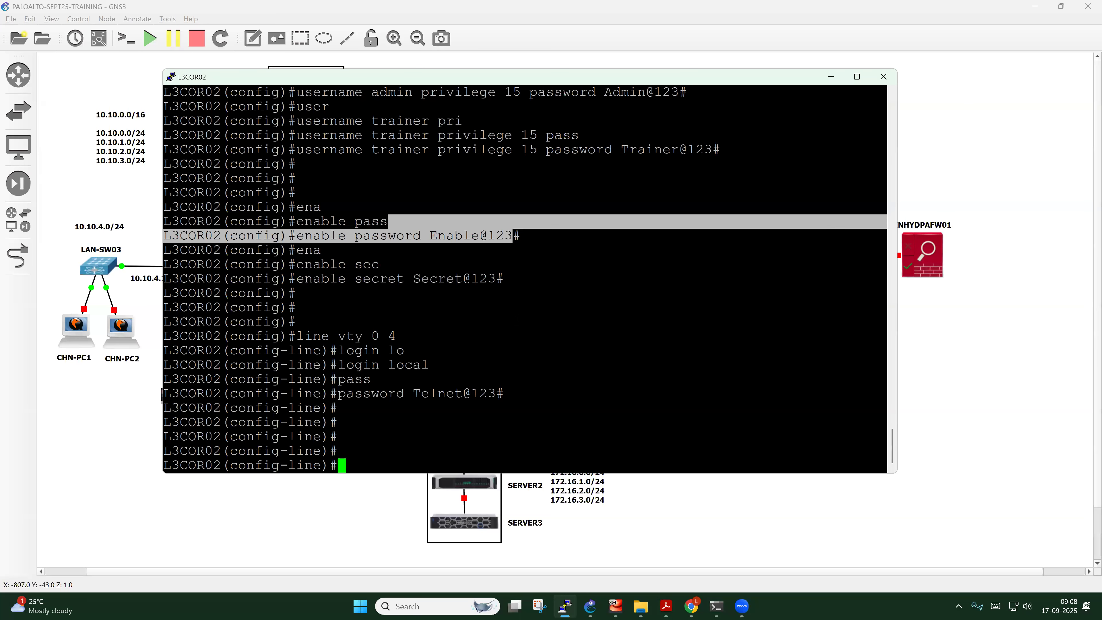
{"action": "left_click", "coordinate": [512, 236]}
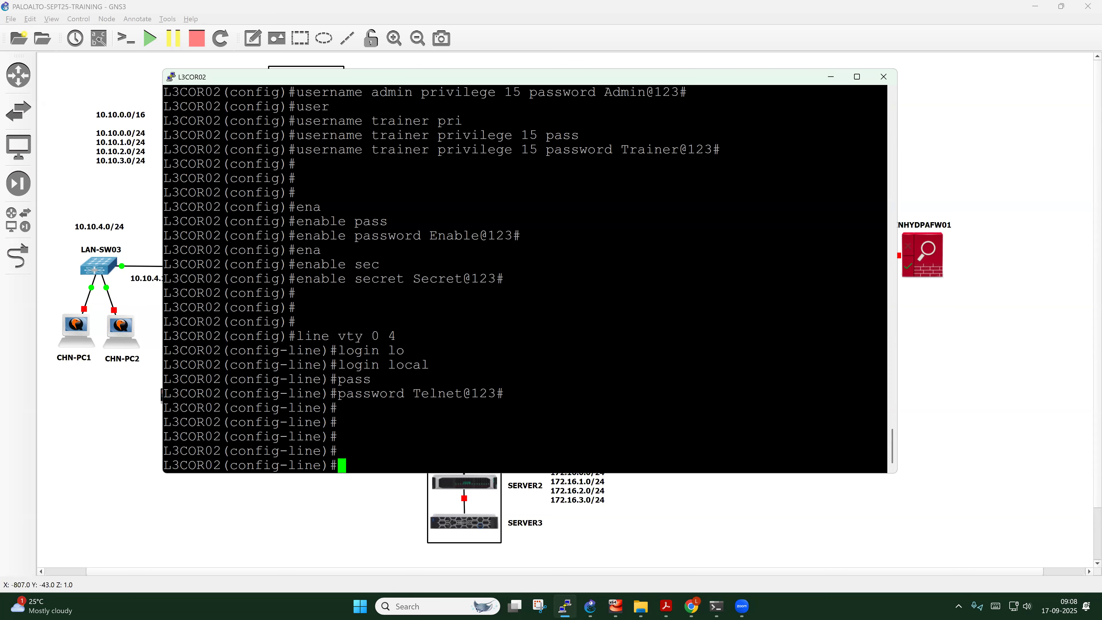
Highlight the vty 0 4 line range and the login local setting
{"action": "left_click_drag", "start_coordinate": [397, 336], "coordinate": [343, 336]}
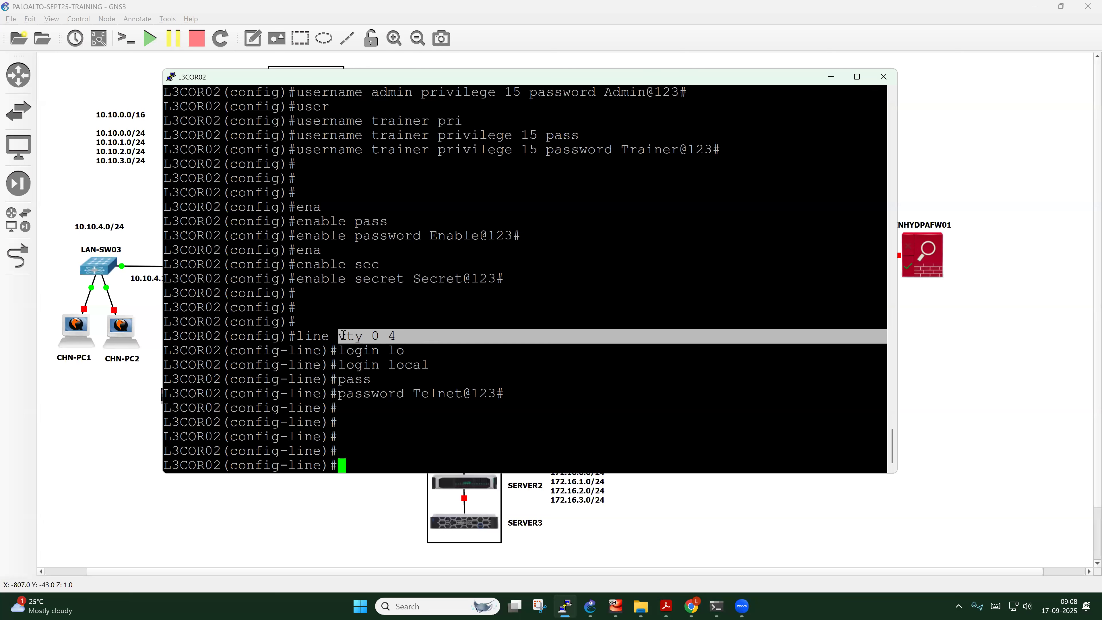
{"action": "left_click", "coordinate": [342, 336]}
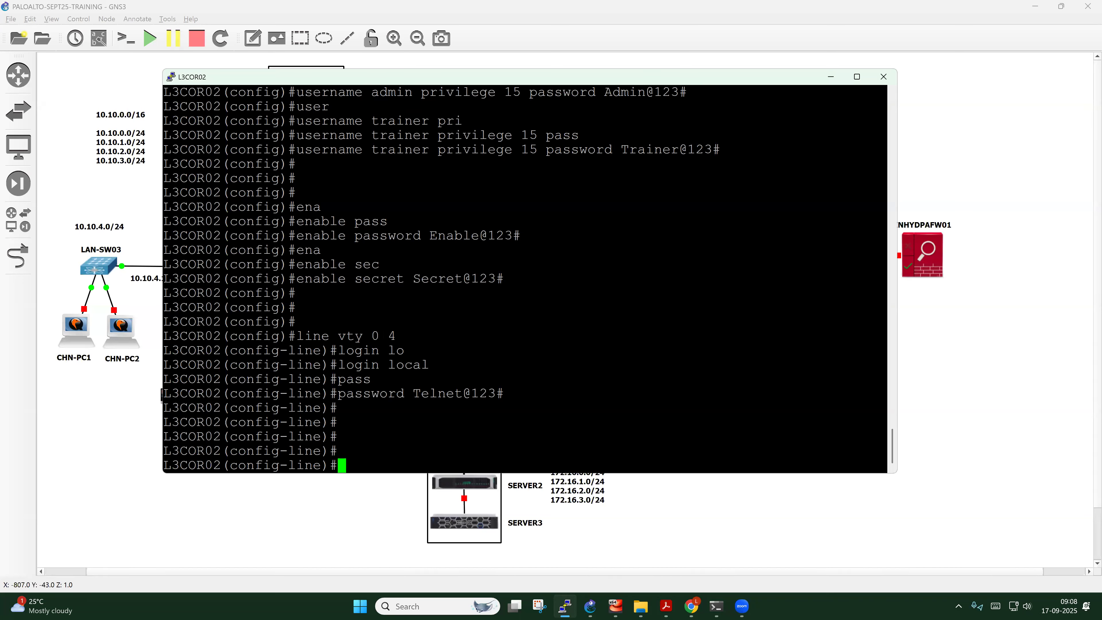
{"action": "left_click_drag", "start_coordinate": [371, 335], "coordinate": [390, 335]}
{"action": "left_click", "coordinate": [391, 339]}
{"action": "left_click_drag", "start_coordinate": [372, 335], "coordinate": [397, 336]}
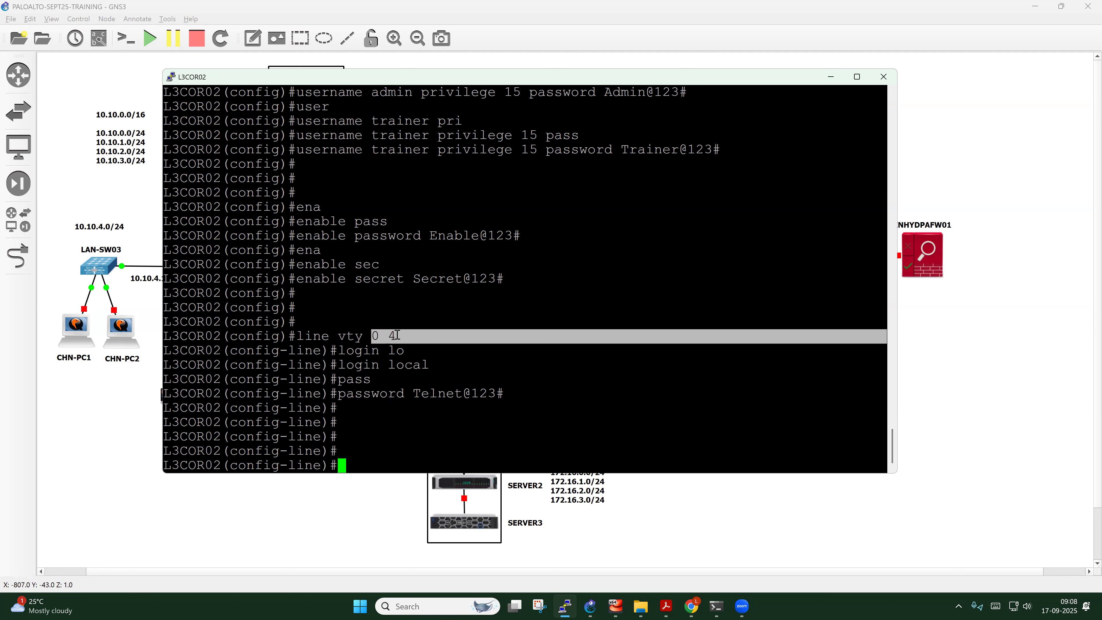
{"action": "left_click", "coordinate": [396, 334]}
{"action": "left_click_drag", "start_coordinate": [346, 365], "coordinate": [426, 365]}
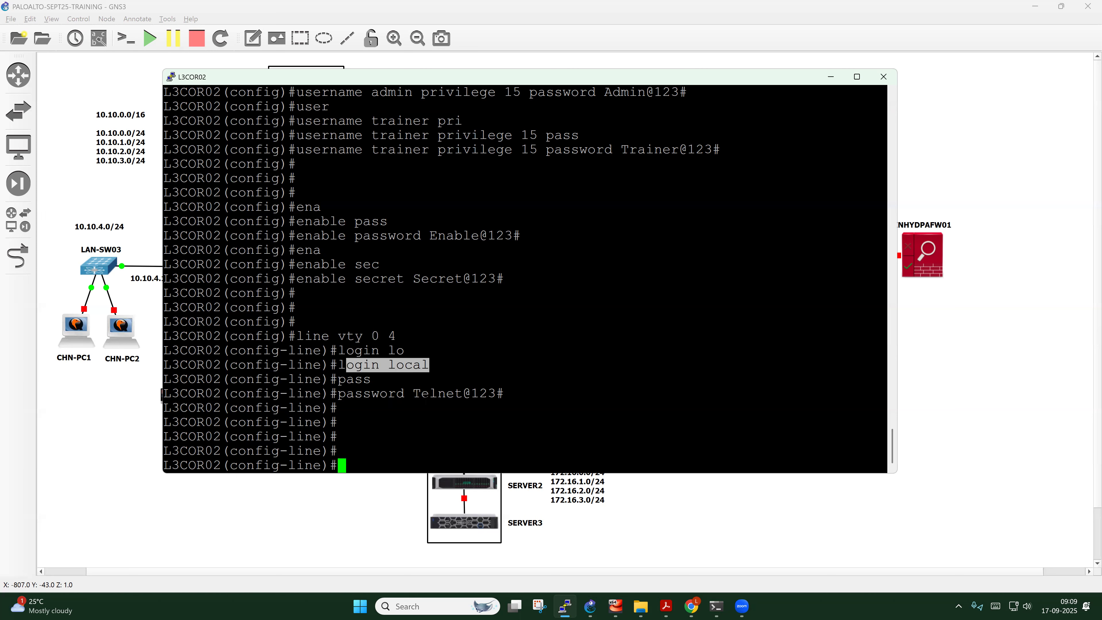
{"action": "left_click", "coordinate": [427, 399]}
{"action": "left_click_drag", "start_coordinate": [412, 394], "coordinate": [498, 392]}
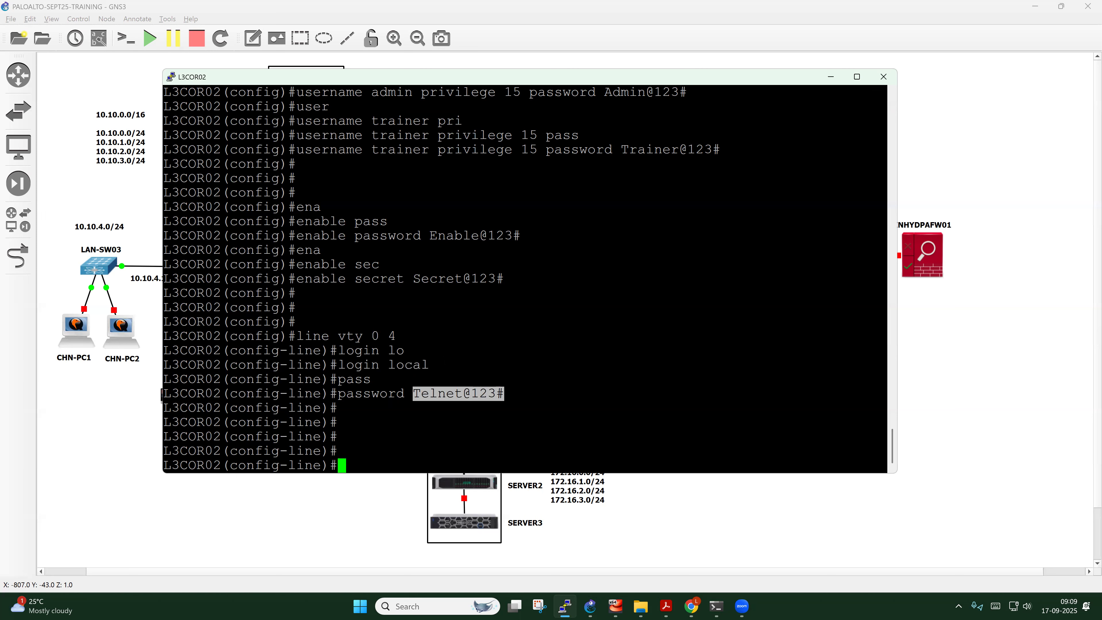
{"action": "left_click", "coordinate": [499, 393]}
{"action": "left_click_drag", "start_coordinate": [415, 365], "coordinate": [338, 365]}
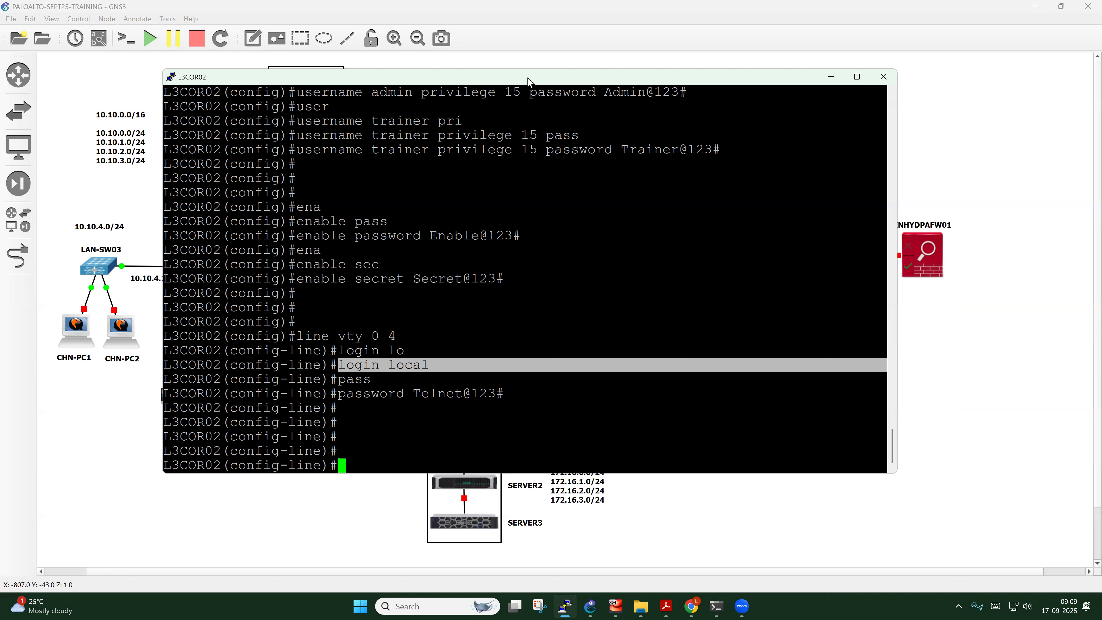
{"action": "left_click_drag", "start_coordinate": [338, 92], "coordinate": [396, 92]}
{"action": "left_click_drag", "start_coordinate": [379, 135], "coordinate": [564, 164]}
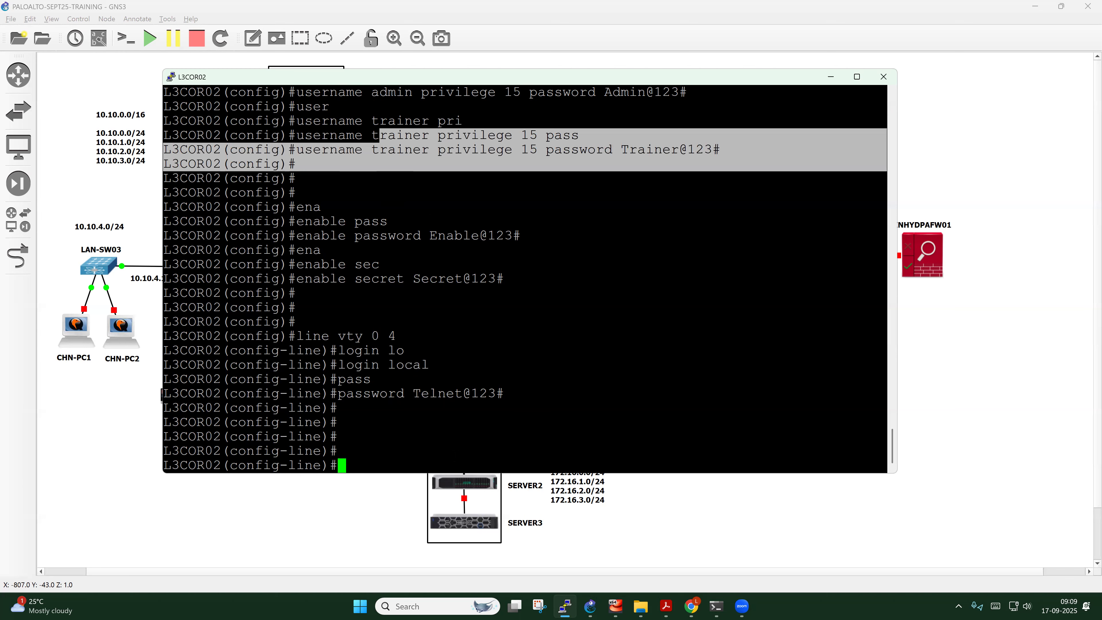
{"action": "left_click", "coordinate": [564, 169]}
{"action": "left_click_drag", "start_coordinate": [386, 93], "coordinate": [620, 81]}
{"action": "scroll", "coordinate": [543, 314], "scroll_direction": "down", "scroll_amount": 3}
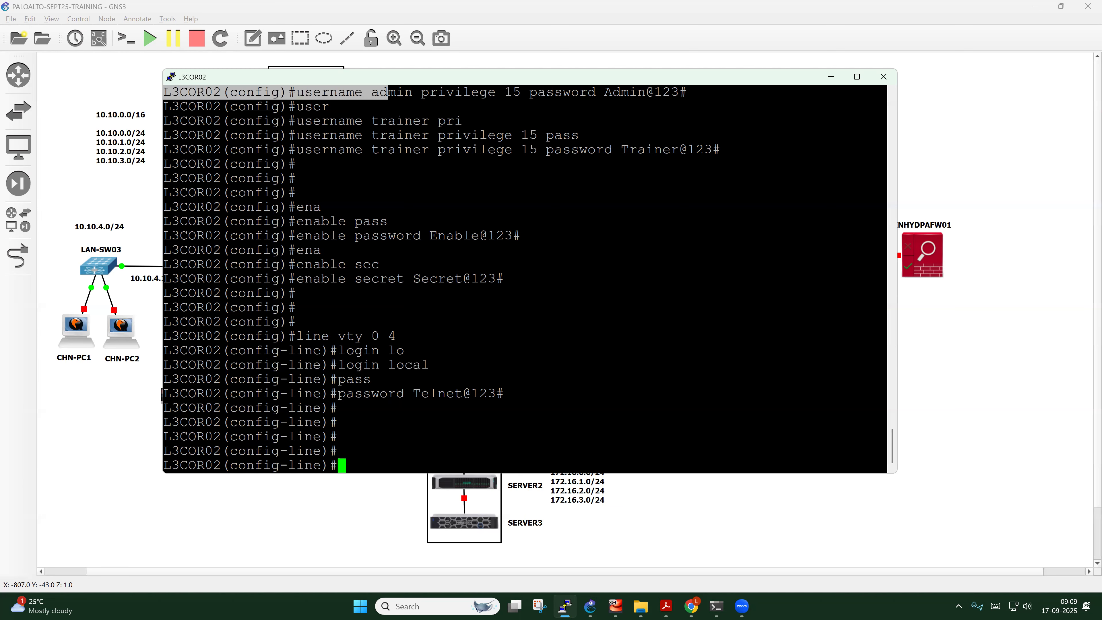
{"action": "left_click", "coordinate": [521, 196]}
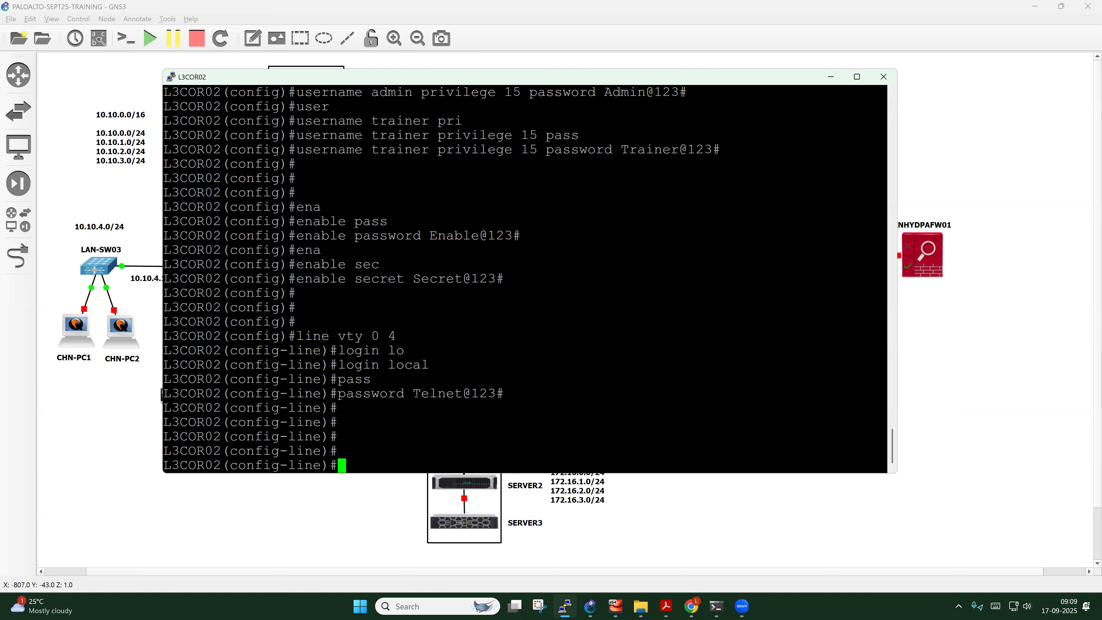
{"action": "left_click_drag", "start_coordinate": [412, 394], "coordinate": [503, 394]}
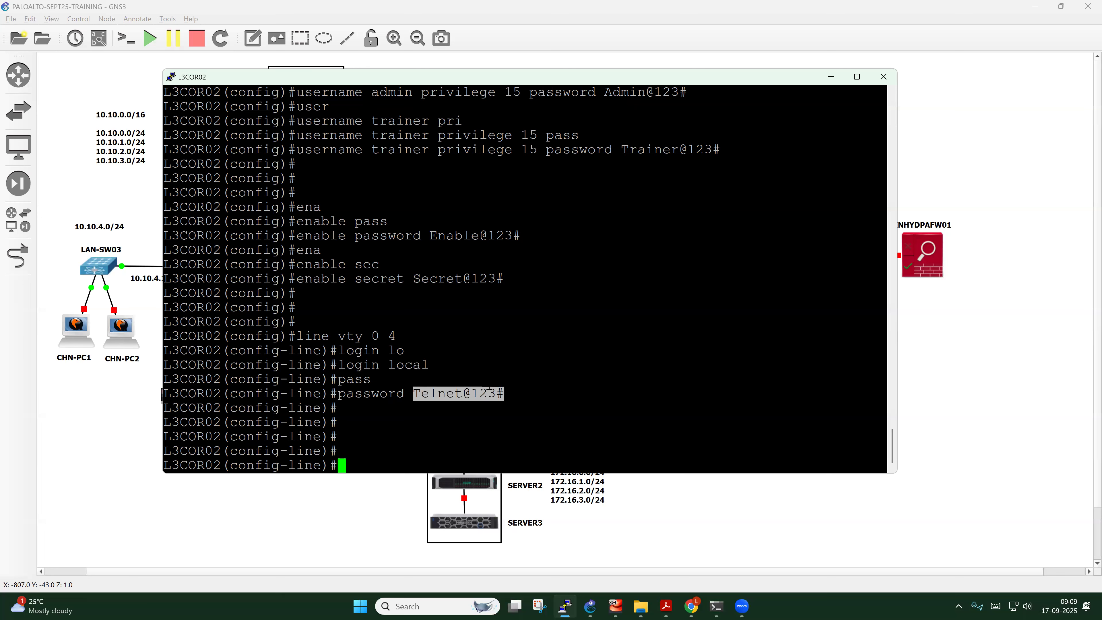
{"action": "left_click", "coordinate": [454, 419]}
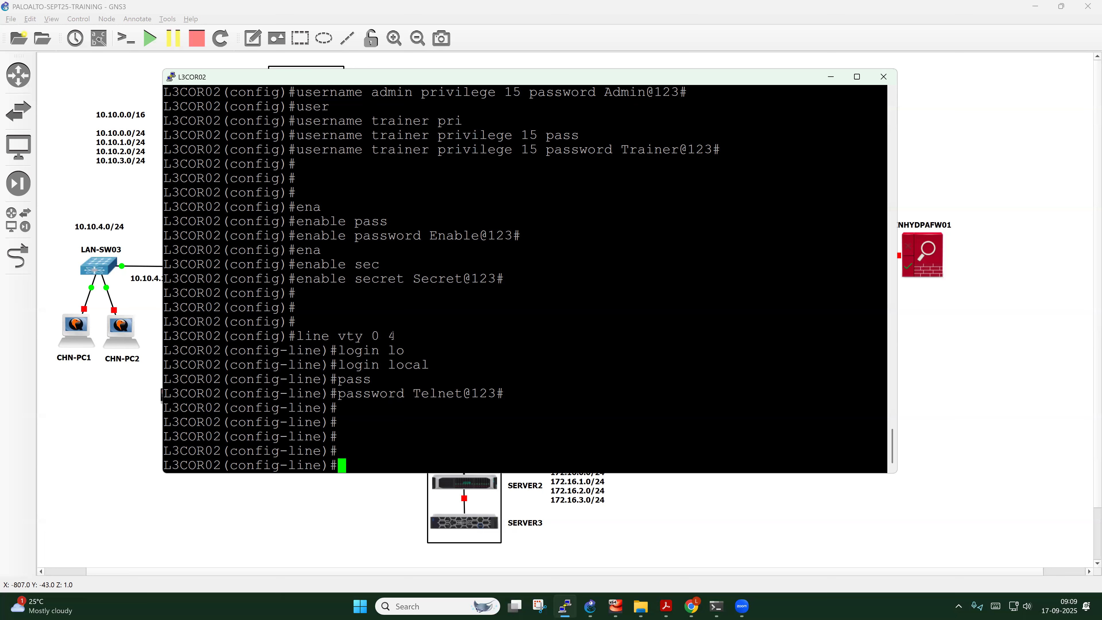
{"action": "left_click_drag", "start_coordinate": [355, 278], "coordinate": [500, 280]}
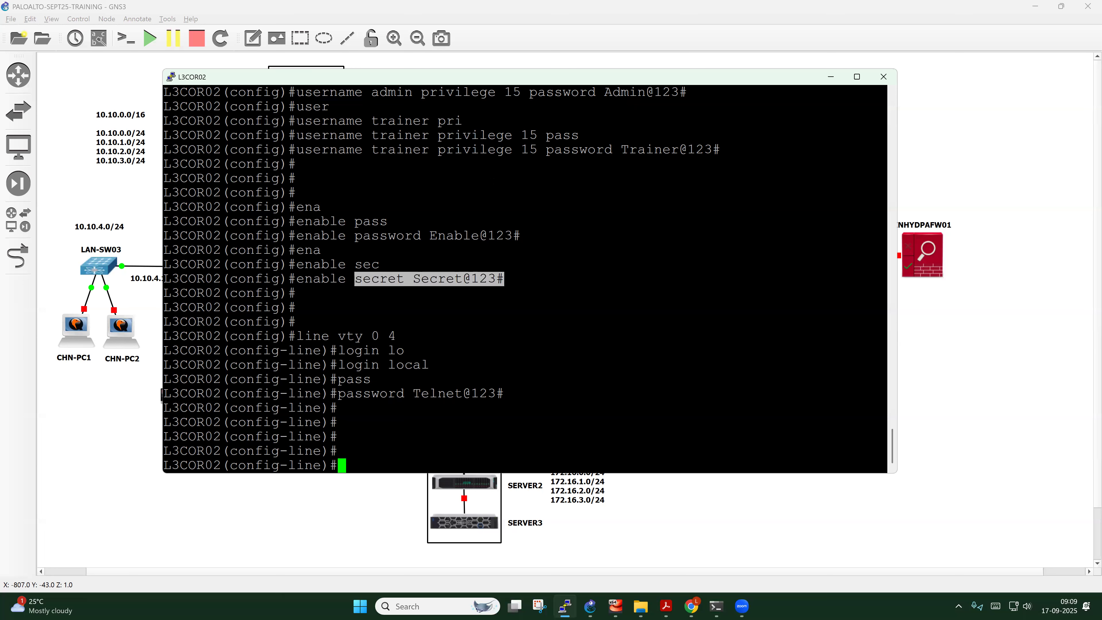
{"action": "left_click_drag", "start_coordinate": [357, 150], "coordinate": [673, 149]}
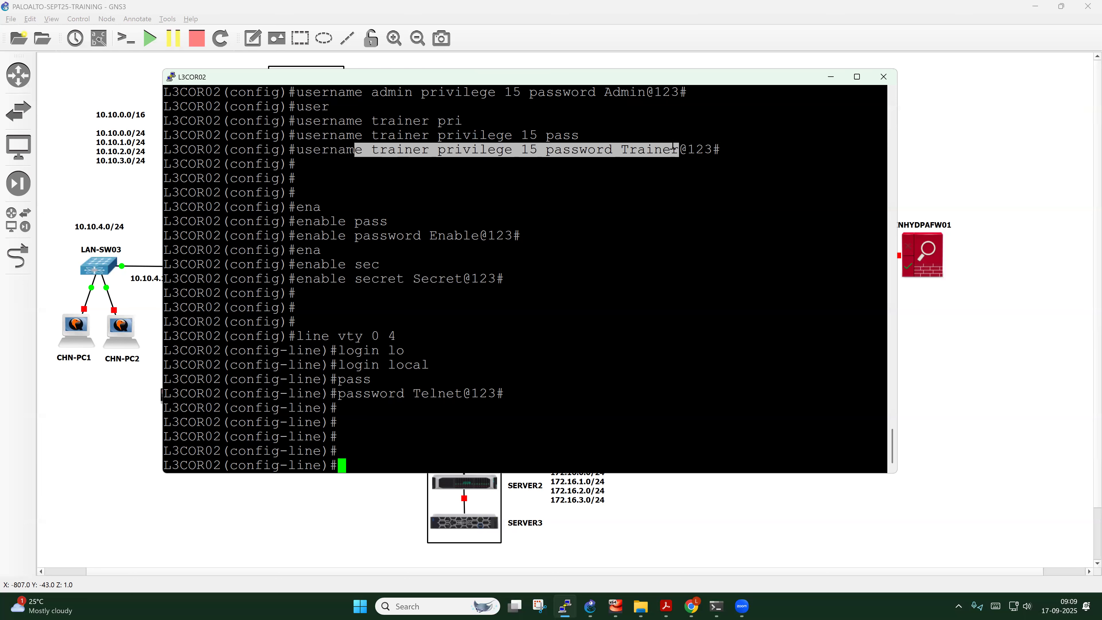
{"action": "left_click_drag", "start_coordinate": [338, 365], "coordinate": [427, 366]}
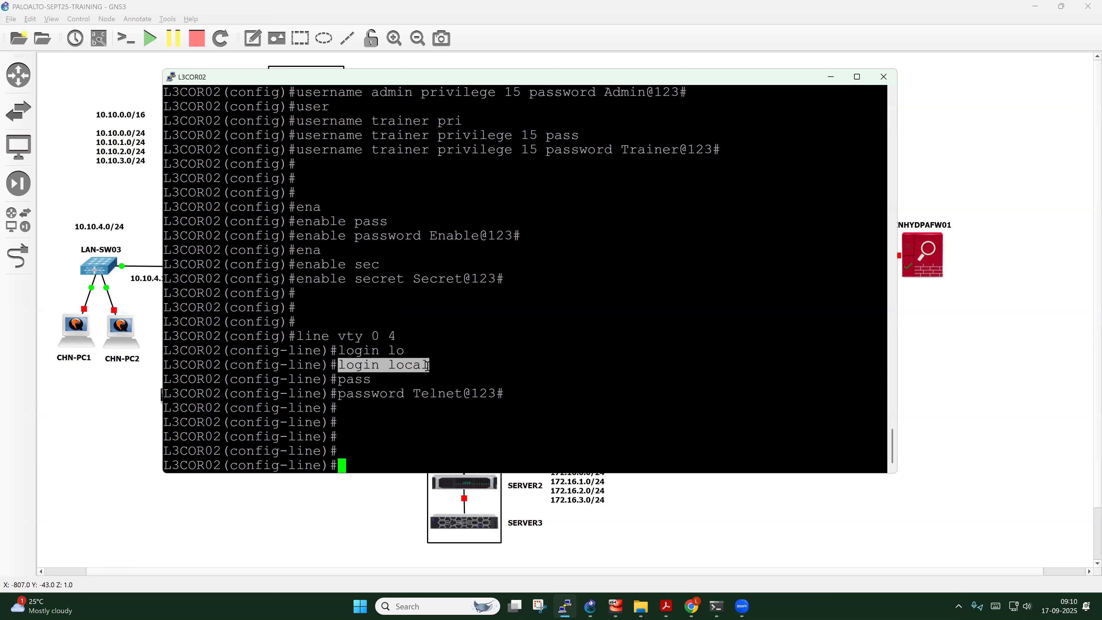
{"action": "left_click", "coordinate": [449, 368]}
Exit line configuration and enter interface fastEthernet 0/0
{"action": "key", "text": "Return"}
{"action": "key", "text": "Return"}
{"action": "key", "text": "Return"}
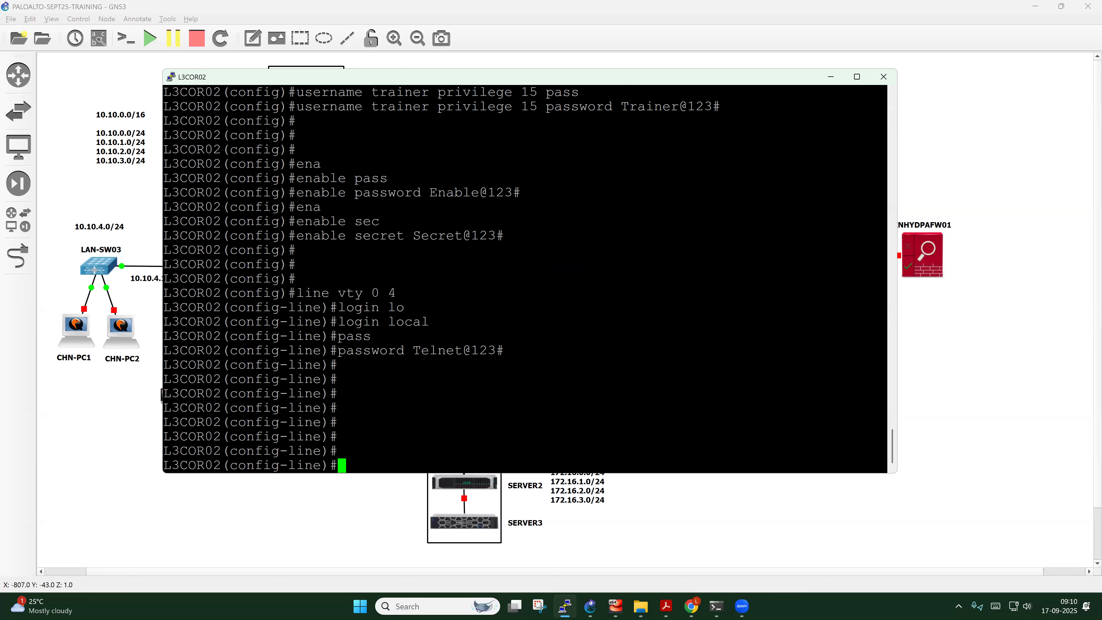
{"action": "type", "text": "exit"}
{"action": "key", "text": "Return"}
{"action": "key", "text": "Return"}
{"action": "key", "text": "Return"}
{"action": "key", "text": "Return"}
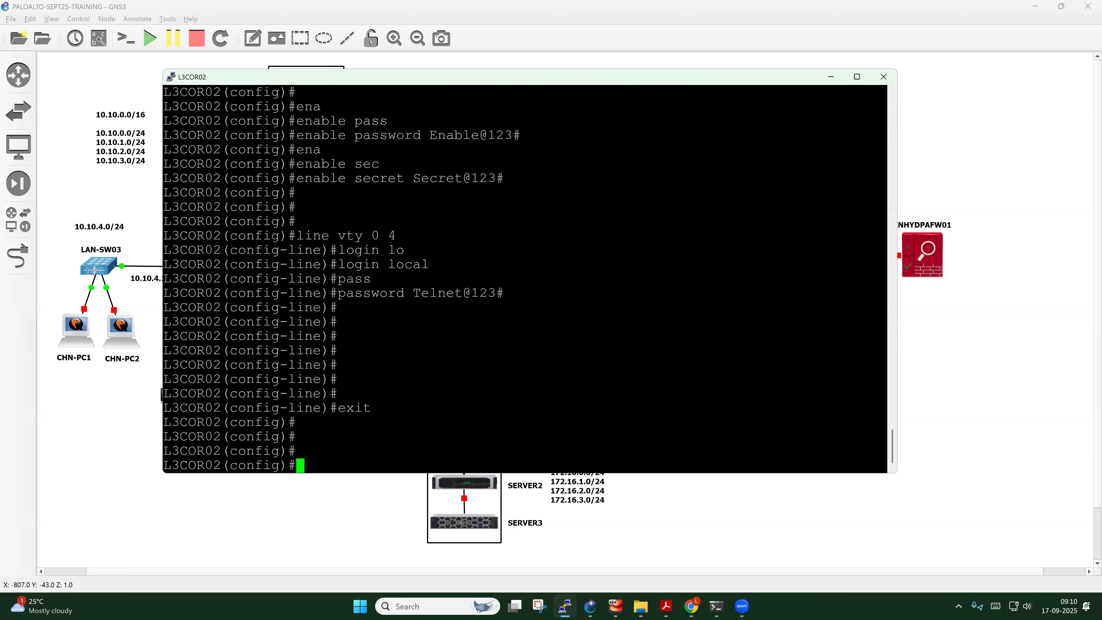
{"action": "type", "text": "int"}
{"action": "key", "text": "Tab"}
{"action": "type", "text": "fas"}
{"action": "key", "text": "Tab"}
{"action": "type", "text": "0/0"}
{"action": "key", "text": "Return"}
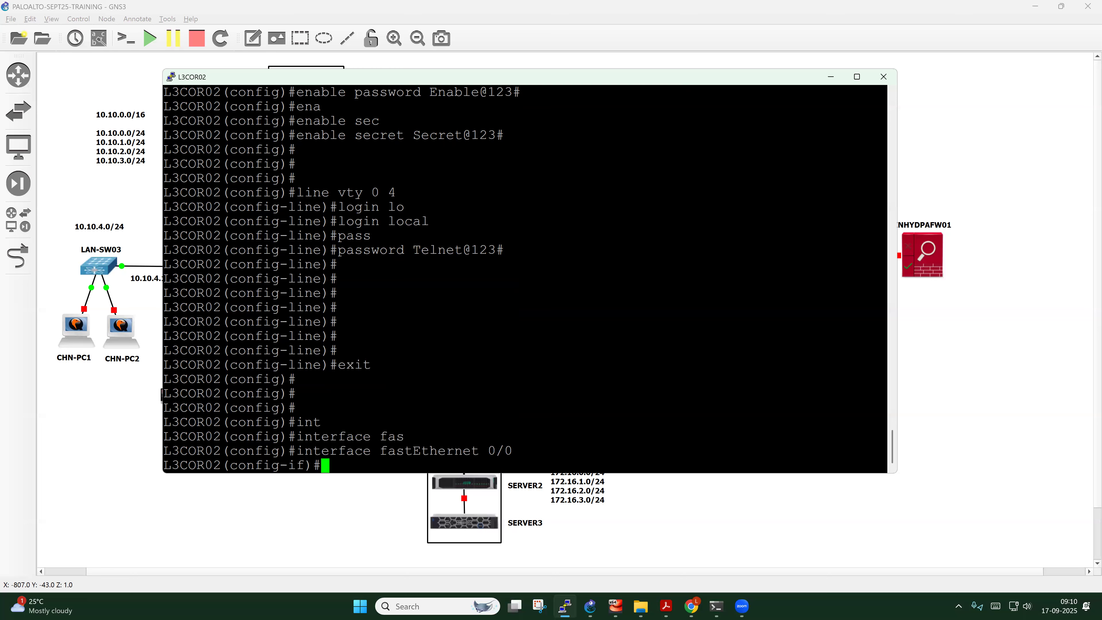
{"action": "key", "text": "Return"}
{"action": "key", "text": "Return"}
Type description ** PUNPAFW01 - E3 ** and highlight the interface name, PUNPAFW01 and E3
{"action": "type", "text": "des"}
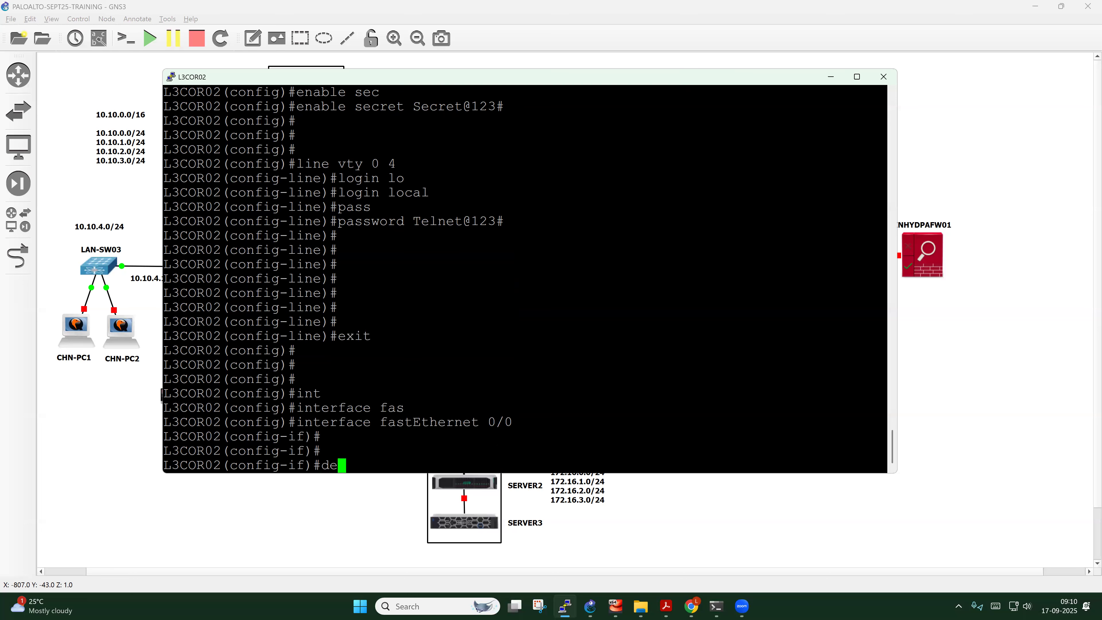
{"action": "key", "text": "Tab"}
{"action": "type", "text": "**"}
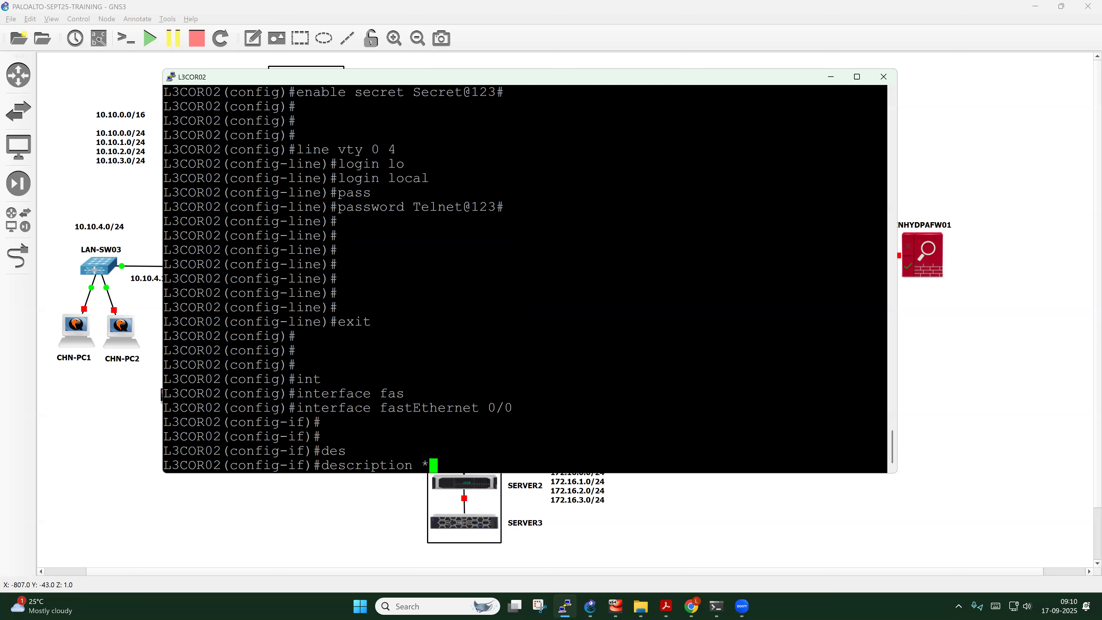
{"action": "type", "text": " PUNPAFW01 "}
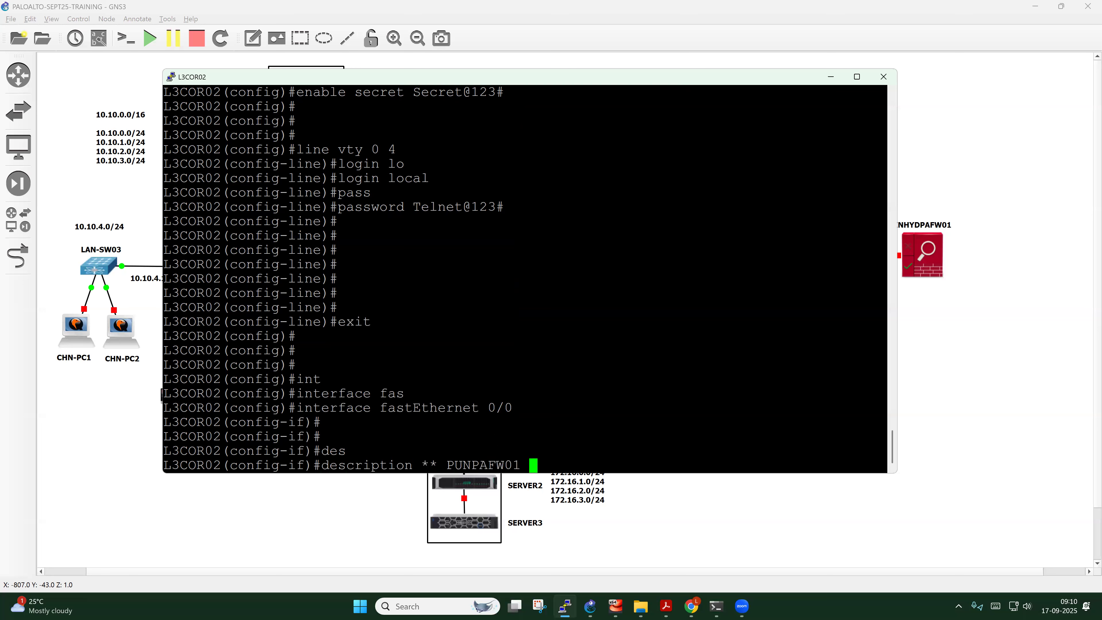
{"action": "type", "text": "- E3 **"}
{"action": "left_click_drag", "start_coordinate": [881, 408], "coordinate": [379, 408]}
{"action": "left_click_drag", "start_coordinate": [521, 465], "coordinate": [446, 465]}
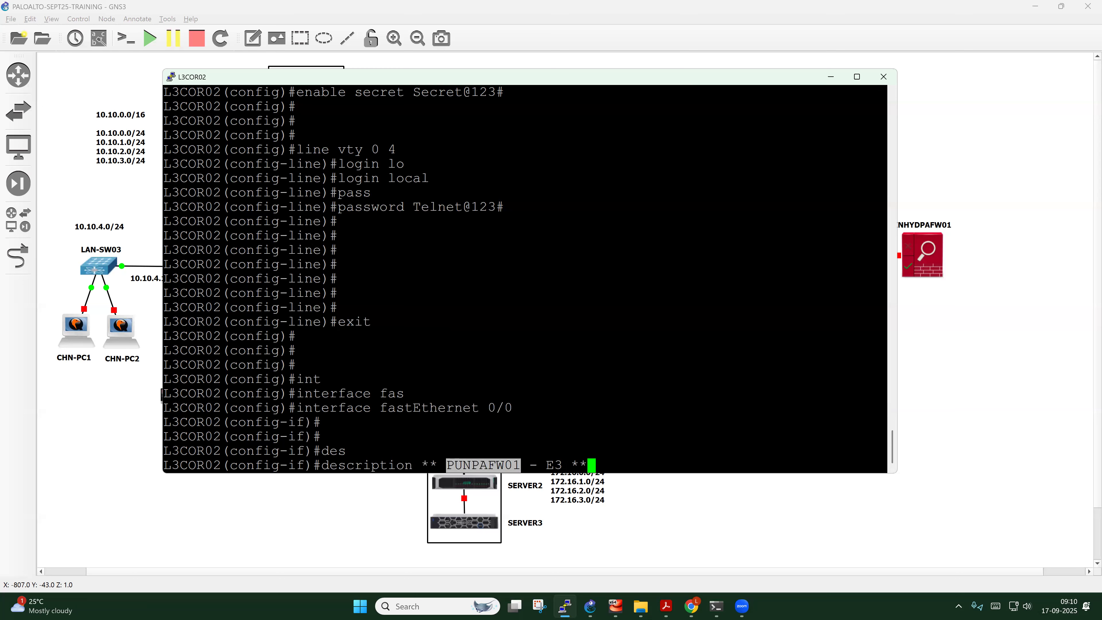
{"action": "left_click_drag", "start_coordinate": [570, 465], "coordinate": [546, 465]}
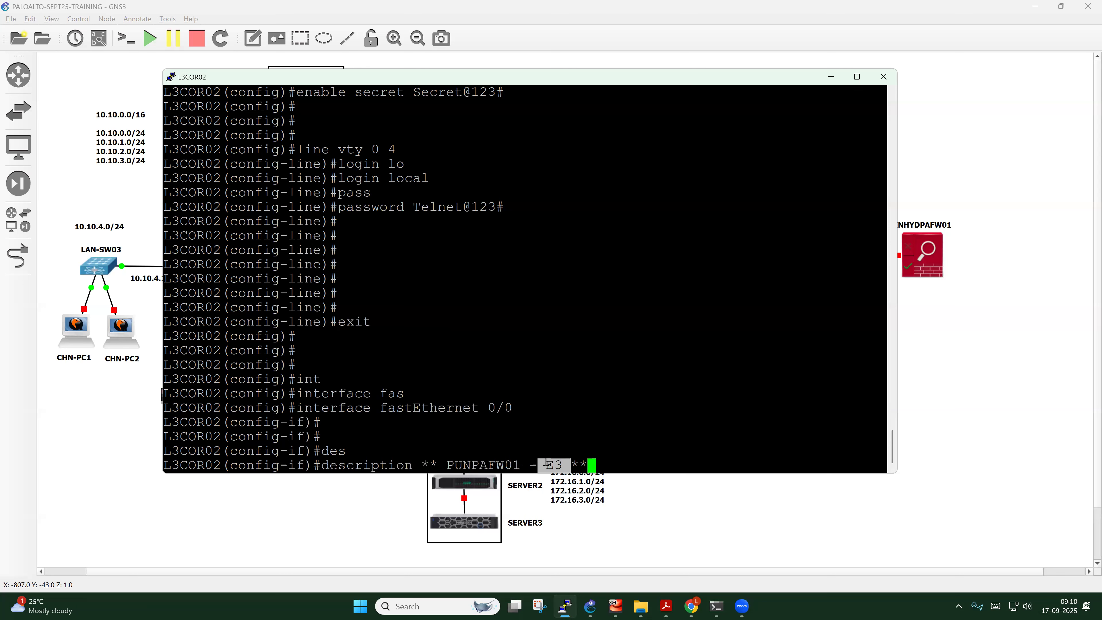
{"action": "left_click", "coordinate": [546, 465]}
Submit the description and assign IP 10.10.0.2 255.255.255.0 to Fa0/0
{"action": "key", "text": "Return"}
{"action": "type", "text": "ip add"}
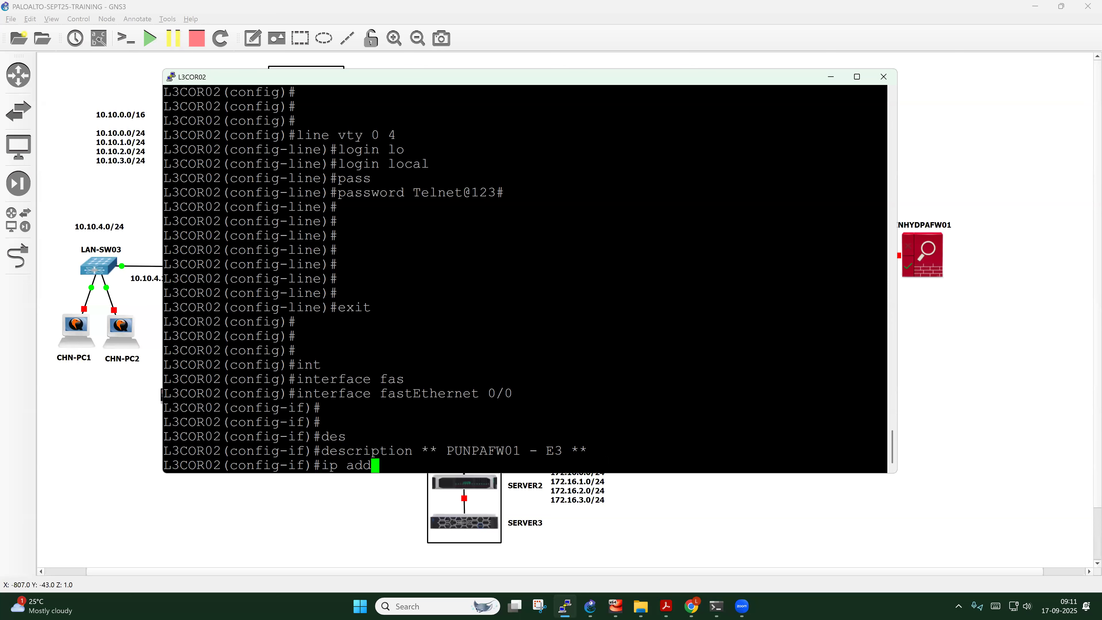
{"action": "key", "text": "Tab"}
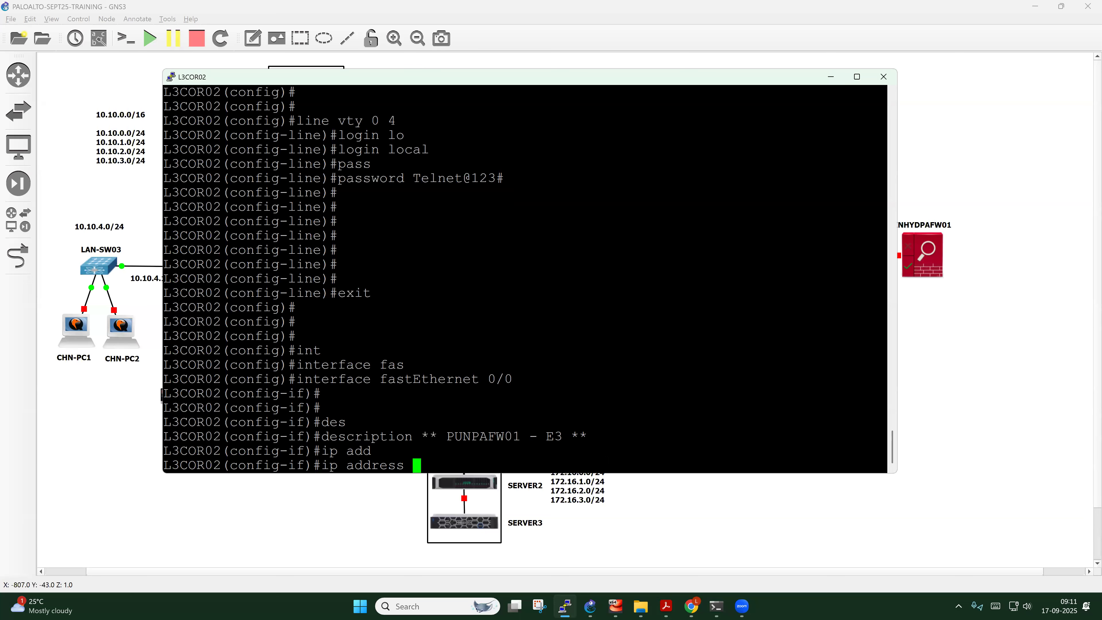
{"action": "type", "text": "10.10.0.2 255.255.255.0"}
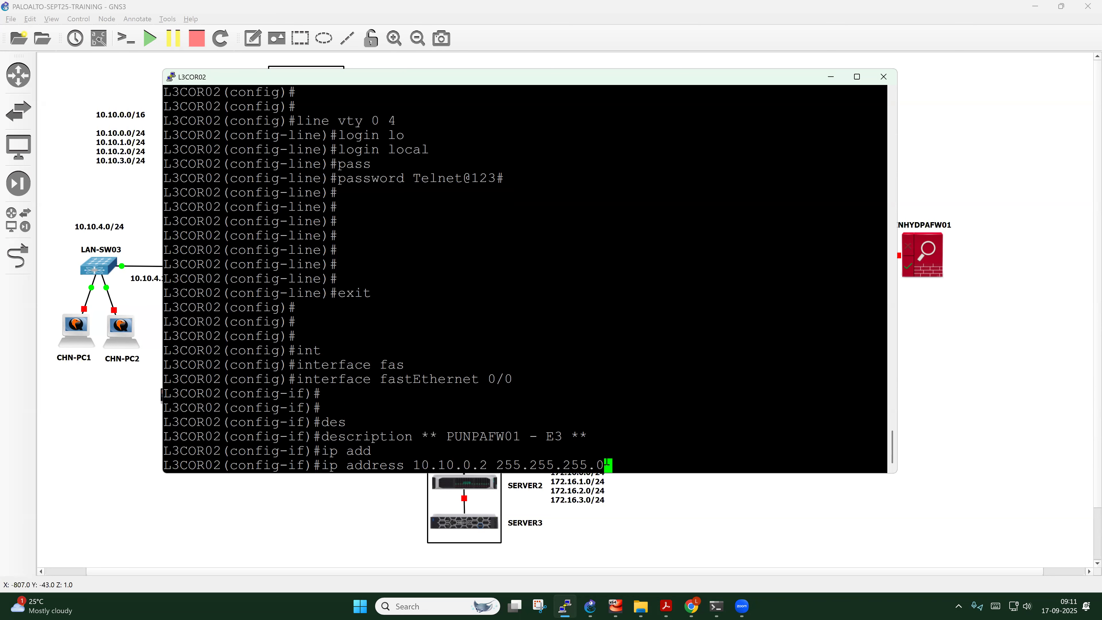
{"action": "key", "text": "Return"}
Bring Fa0/0 up with no shutdown and exit to global configuration
{"action": "type", "text": "no shut"}
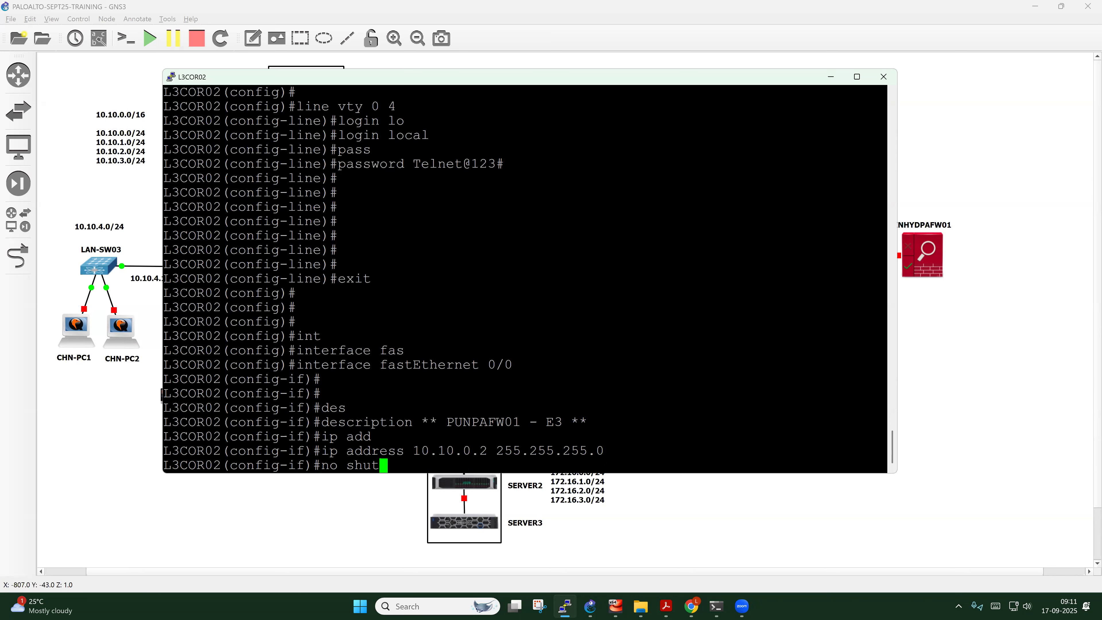
{"action": "key", "text": "Return"}
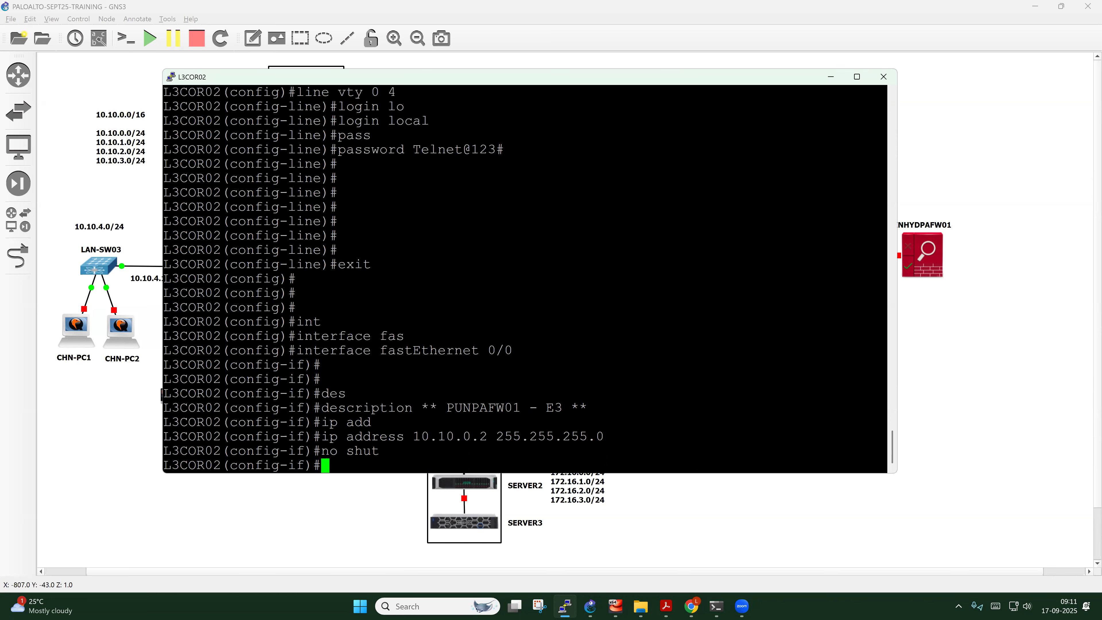
{"action": "key", "text": "Return"}
{"action": "key", "text": "Return"}
{"action": "key", "text": "Return"}
{"action": "key", "text": "Return"}
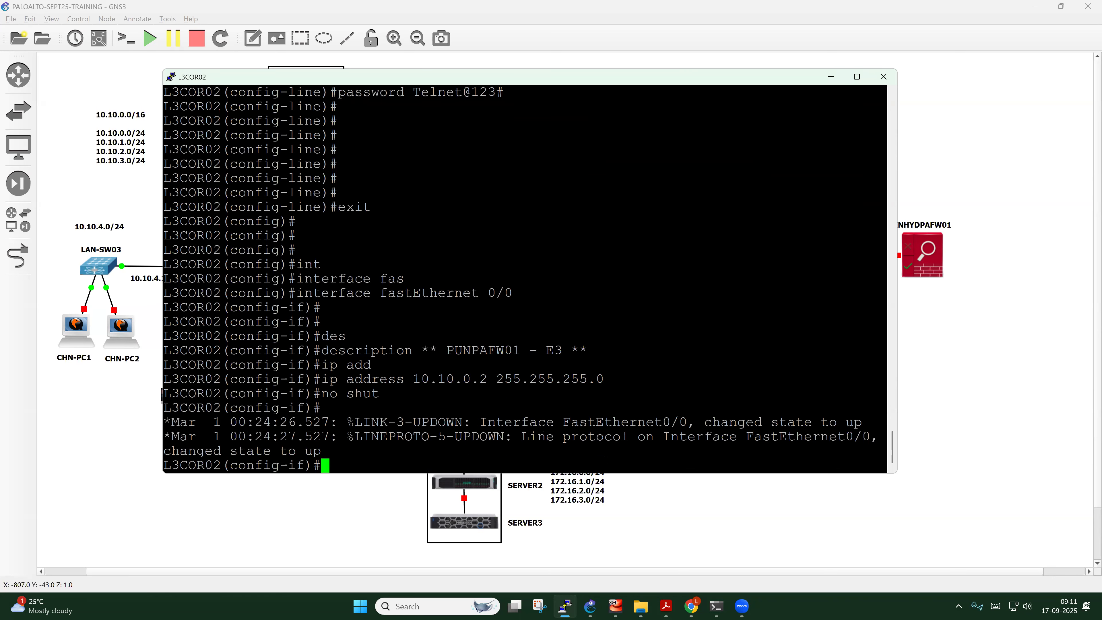
{"action": "key", "text": "Return"}
{"action": "type", "text": "e"}
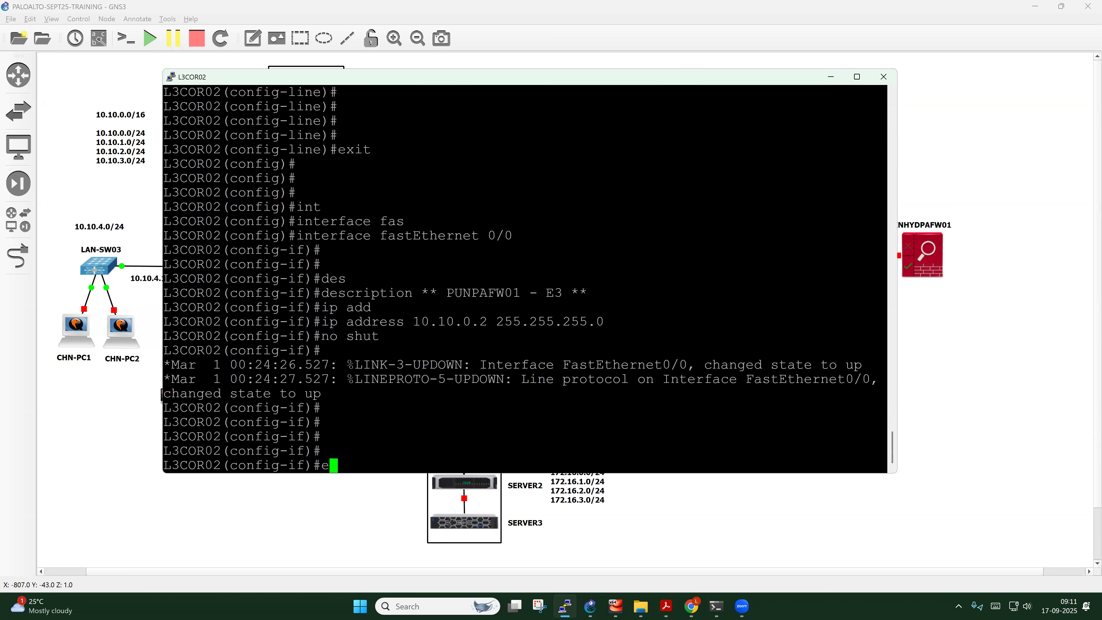
{"action": "type", "text": "xit"}
{"action": "key", "text": "Return"}
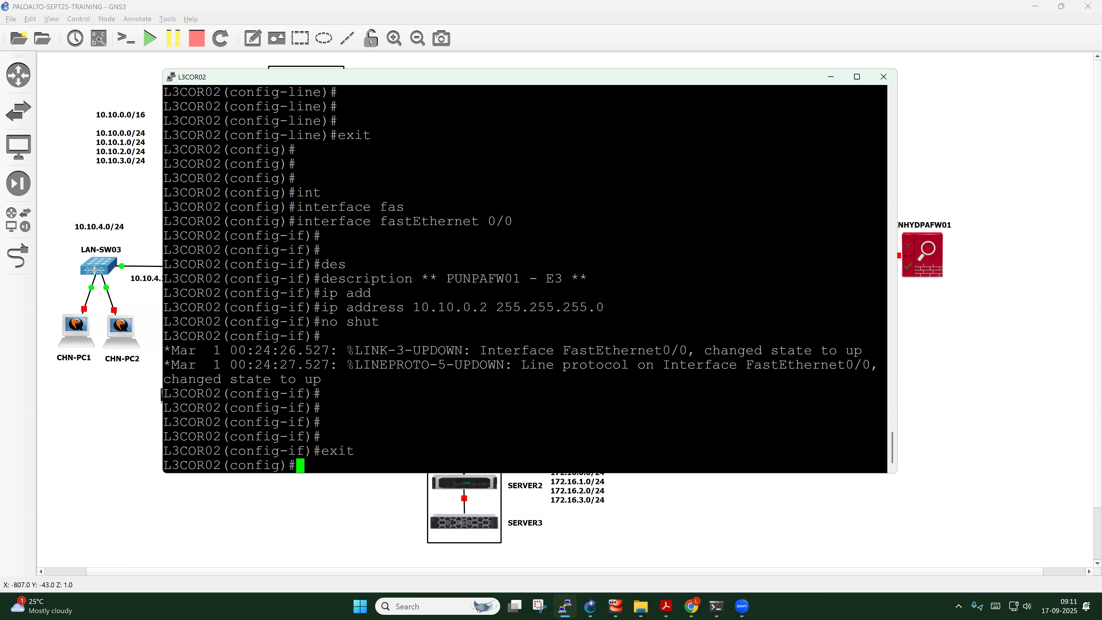
{"action": "type", "text": "exit"}
Leave configuration mode, save L3COR02's configuration with wr, then log out and reconnect to the console
{"action": "key", "text": "Return"}
{"action": "key", "text": "Return"}
{"action": "key", "text": "Return"}
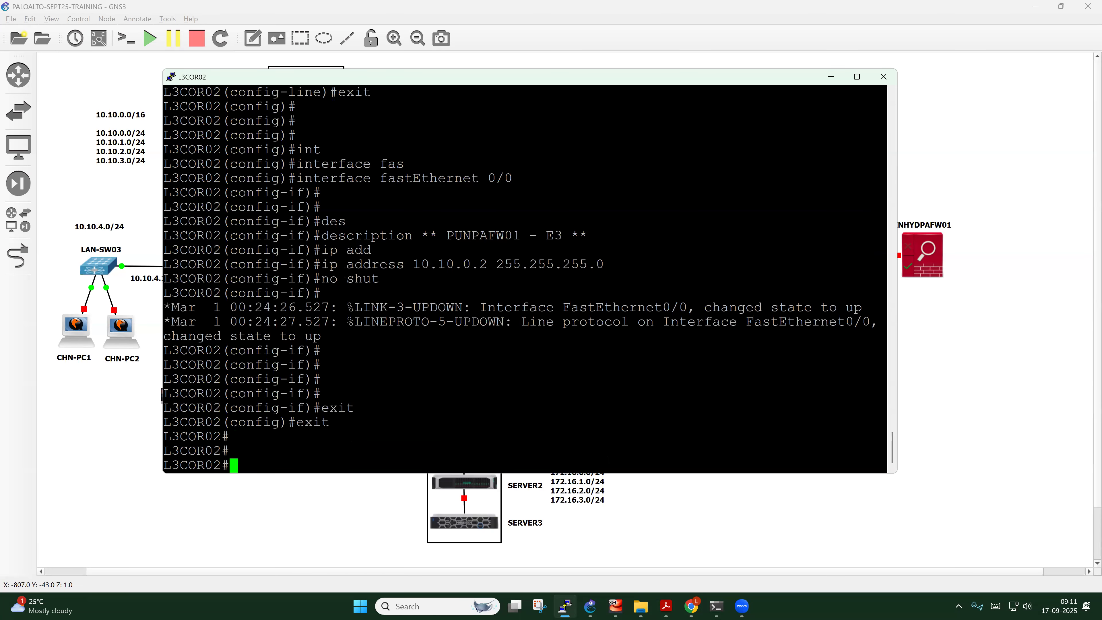
{"action": "type", "text": "wr"}
{"action": "key", "text": "Return"}
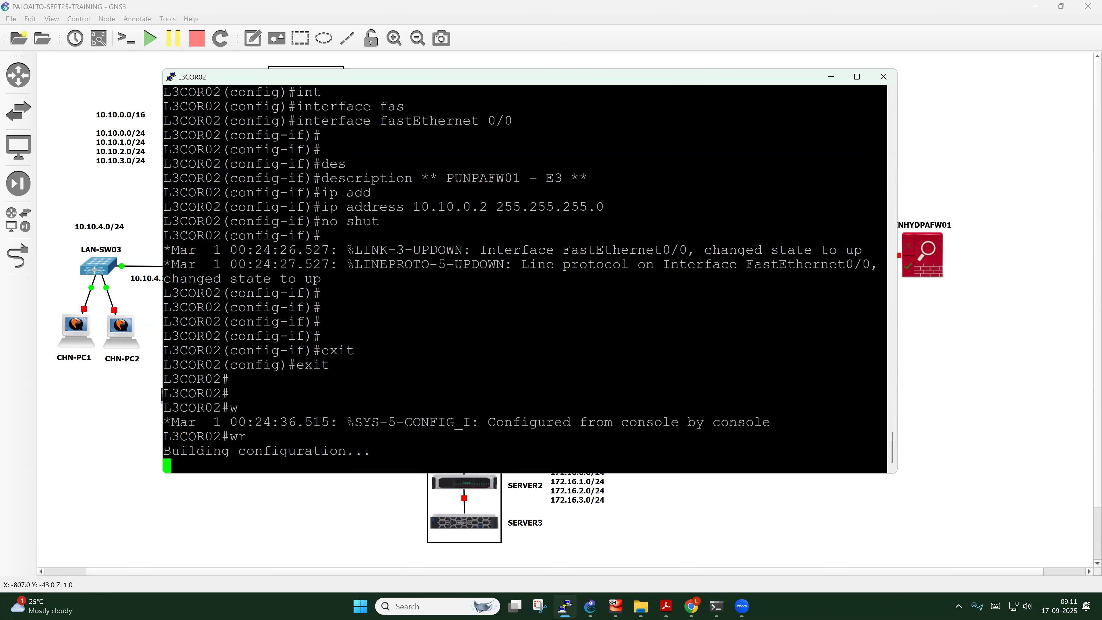
{"action": "key", "text": "Return"}
{"action": "key", "text": "Return"}
{"action": "key", "text": "Return"}
{"action": "key", "text": "Return"}
{"action": "type", "text": "exit"}
{"action": "key", "text": "Return"}
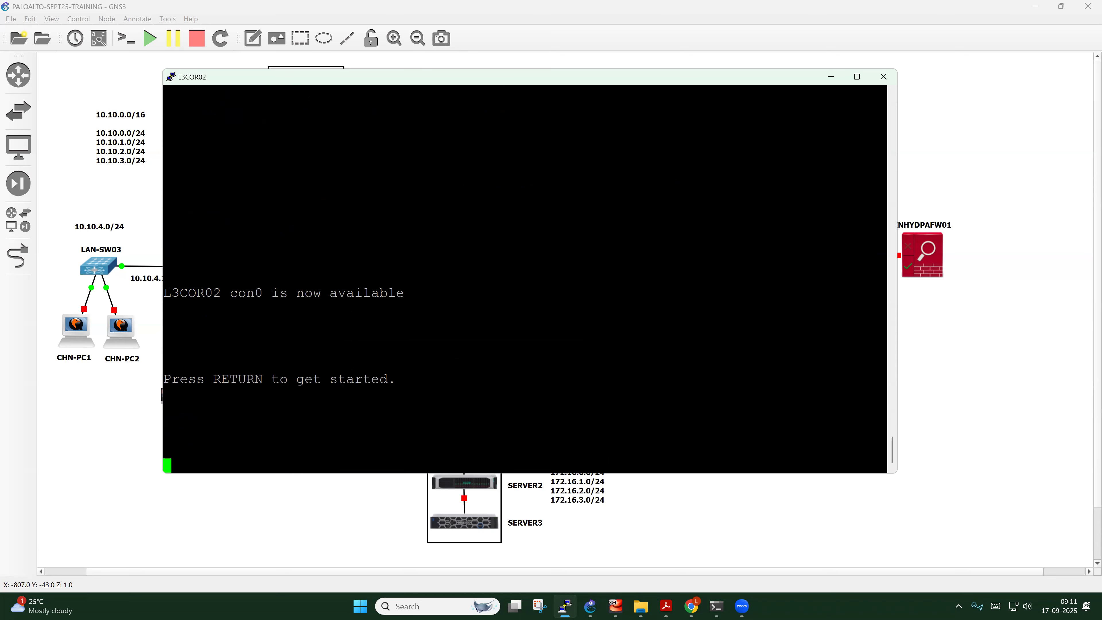
{"action": "key", "text": "Return"}
{"action": "key", "text": "Return"}
{"action": "key", "text": "Return"}
{"action": "key", "text": "Return"}
{"action": "key", "text": "Return"}
{"action": "key", "text": "Return"}
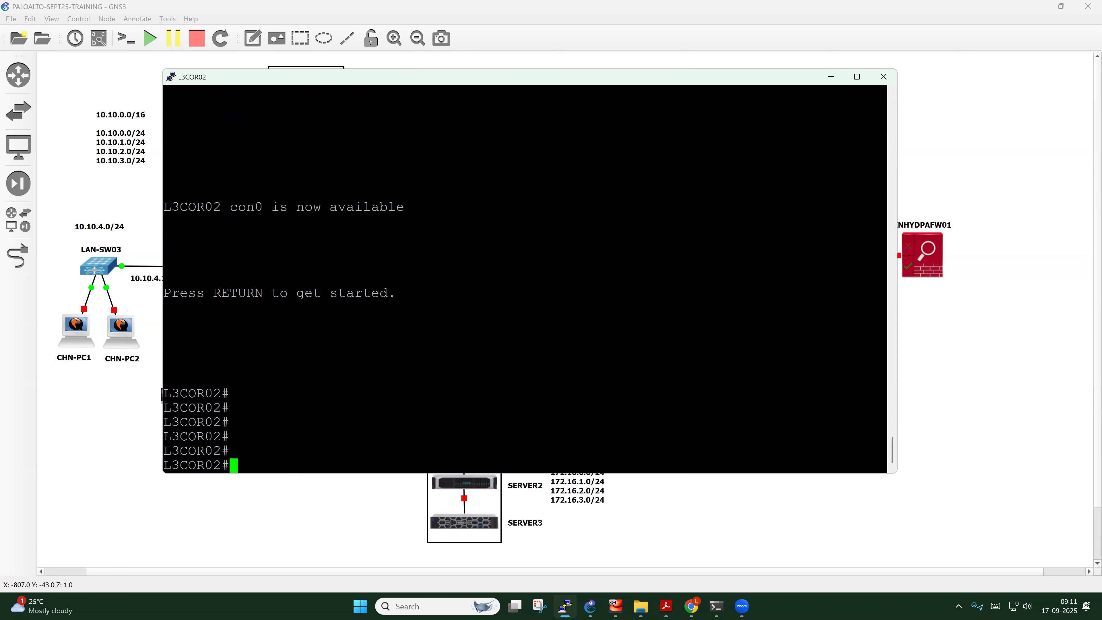
{"action": "key", "text": "Return"}
{"action": "key", "text": "Return"}
{"action": "key", "text": "Return"}
Show the FastEthernet0/0 running config and verify the ** PUNPAFW01 - E3 ** description and 10.10.0.2 255.255.255.0
{"action": "key", "text": "Return"}
{"action": "key", "text": "Return"}
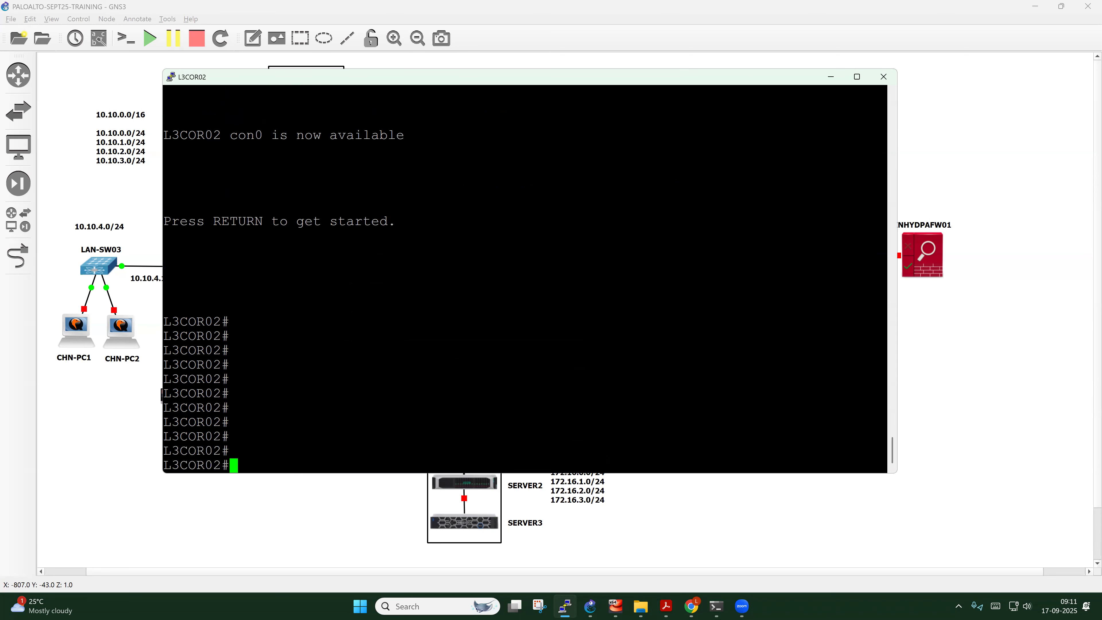
{"action": "type", "text": "show run int"}
{"action": "key", "text": "Tab"}
{"action": "type", "text": "fas"}
{"action": "key", "text": "Tab"}
{"action": "type", "text": "0/0"}
{"action": "key", "text": "Return"}
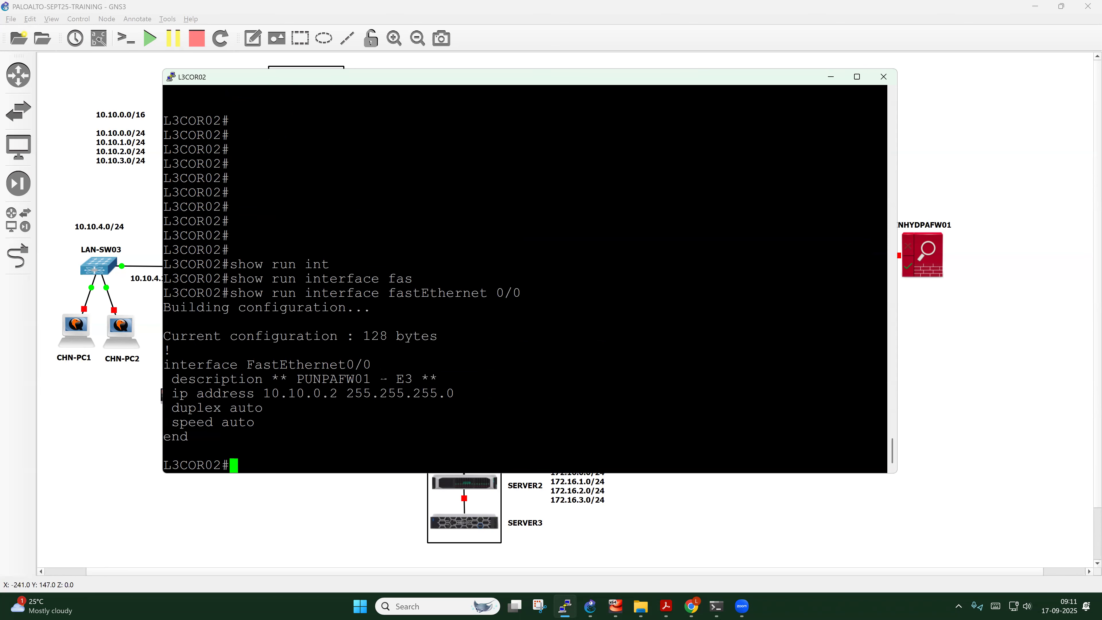
{"action": "left_click_drag", "start_coordinate": [272, 380], "coordinate": [432, 380]}
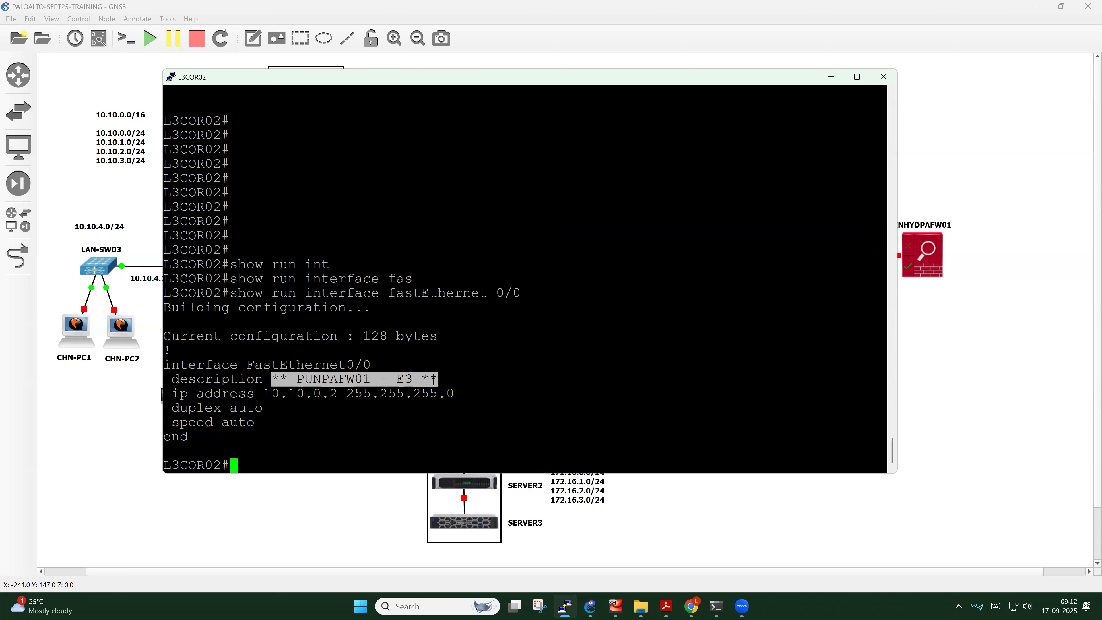
{"action": "left_click_drag", "start_coordinate": [264, 394], "coordinate": [450, 395]}
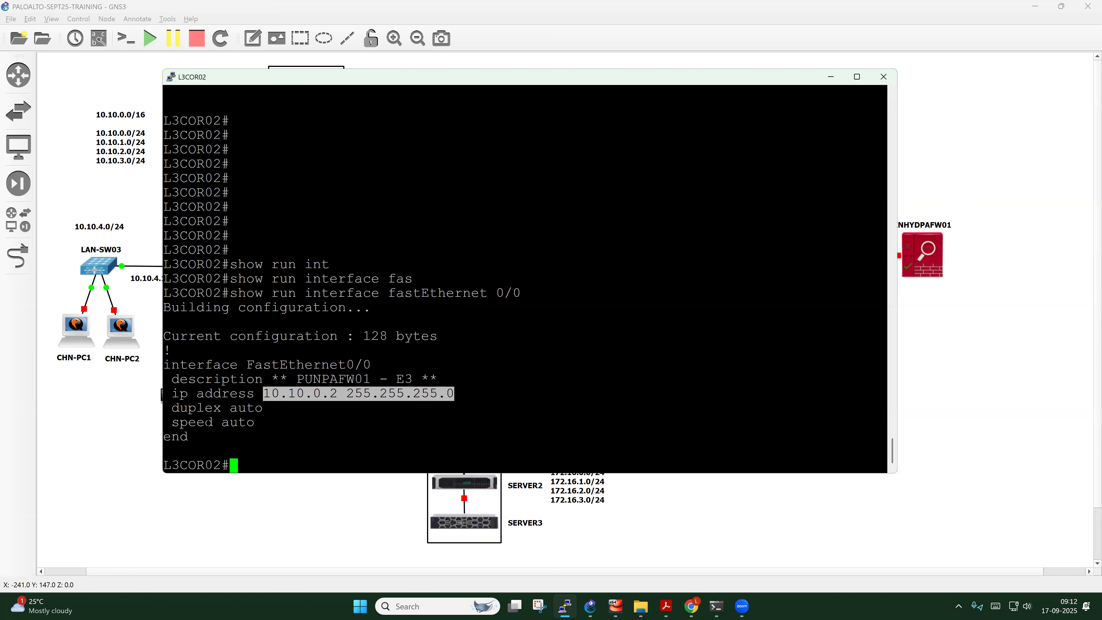
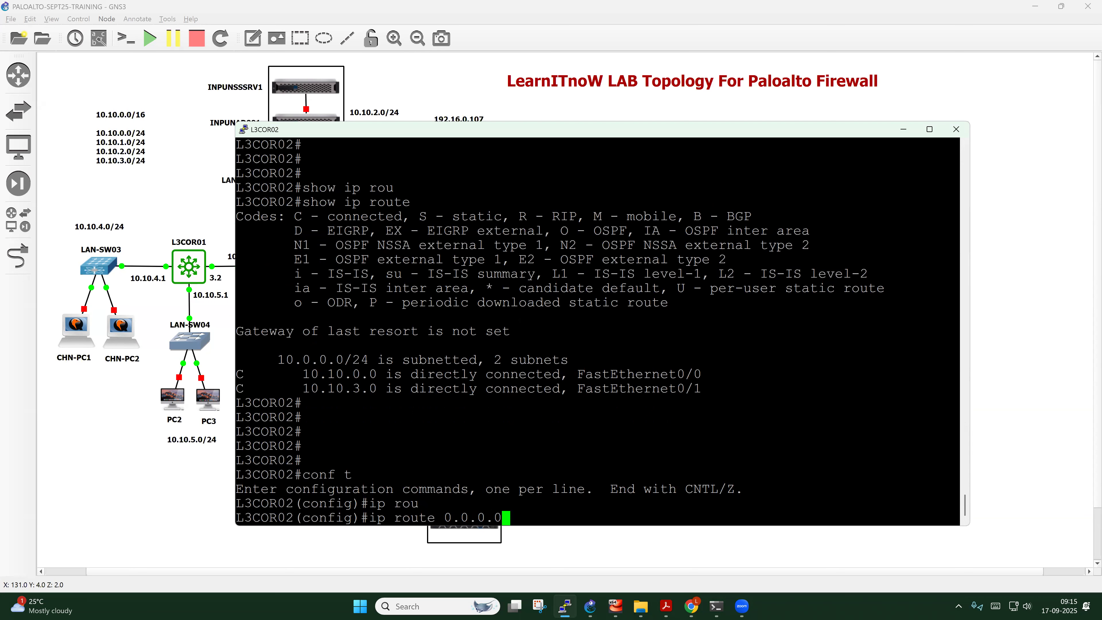
Add ip route 0.0.0.0 0.0.0.0 10.10.0.1 and ip route 10.10.4.0 255.255.255.0 10.10.3.2, then exit configuration mode
{"action": "type", "text": "0.0.0.0 10.10.0.1"}
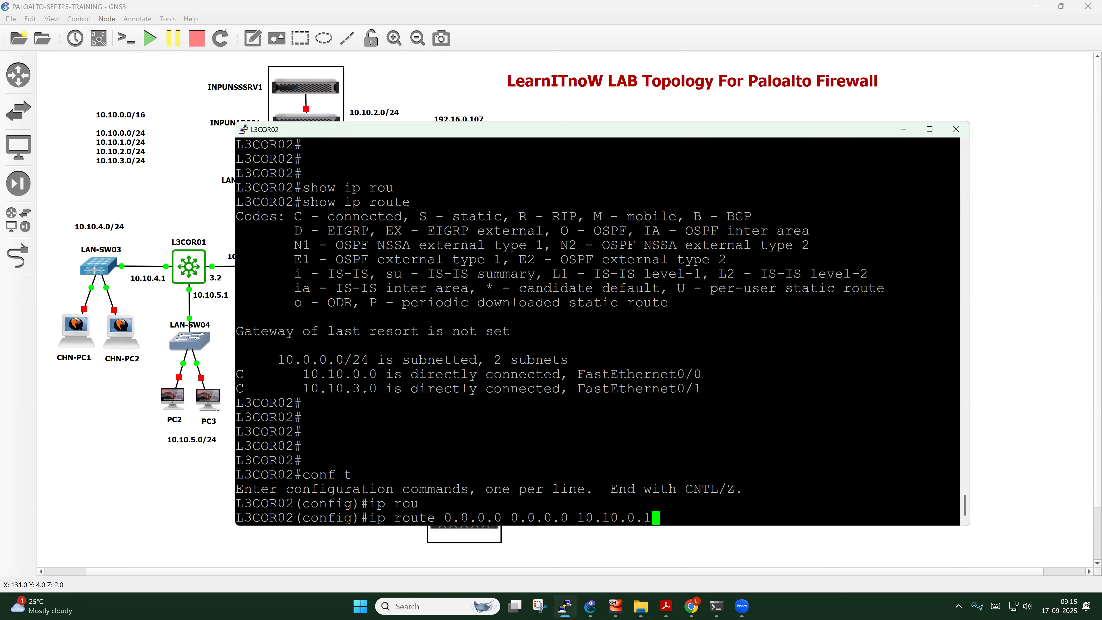
{"action": "key", "text": "Return"}
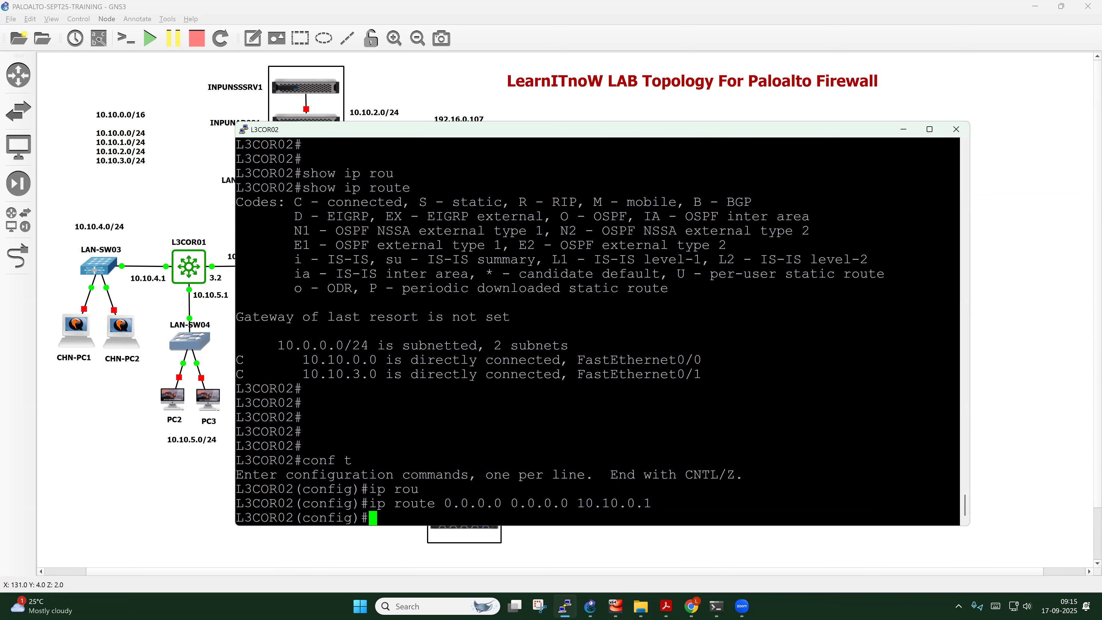
{"action": "type", "text": "ip rout"}
{"action": "key", "text": "Tab"}
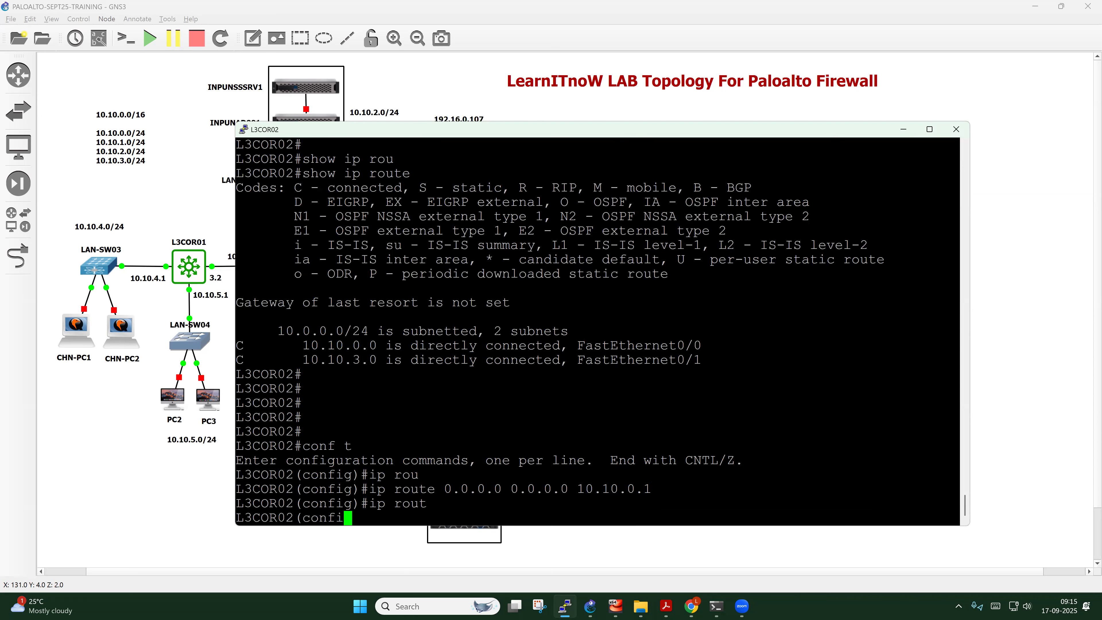
{"action": "type", "text": "e 10"}
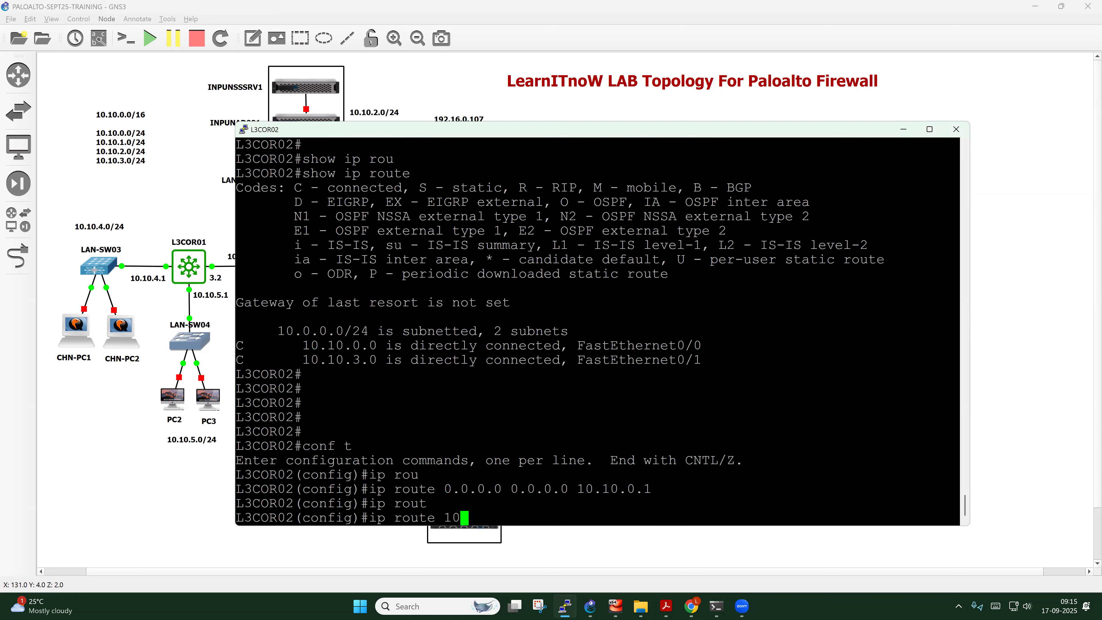
{"action": "type", "text": ".10.4.0 255.255.255."}
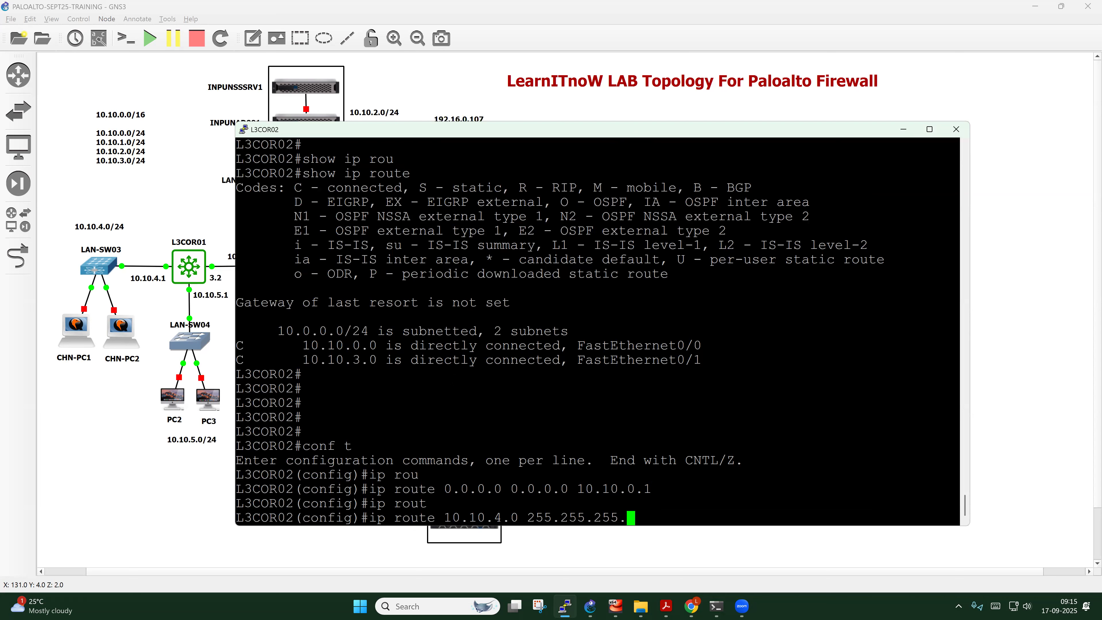
{"action": "type", "text": "0 10.10.3.2"}
{"action": "key", "text": "Return"}
{"action": "key", "text": "Return"}
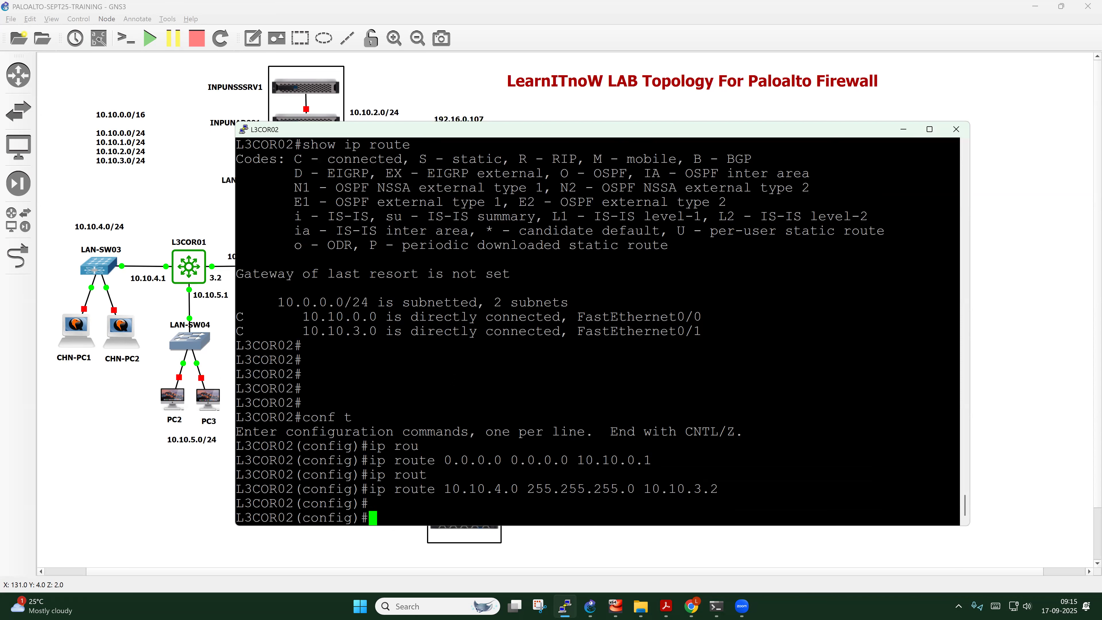
{"action": "type", "text": "exit"}
{"action": "key", "text": "Return"}
{"action": "key", "text": "Return"}
{"action": "key", "text": "Return"}
{"action": "key", "text": "Return"}
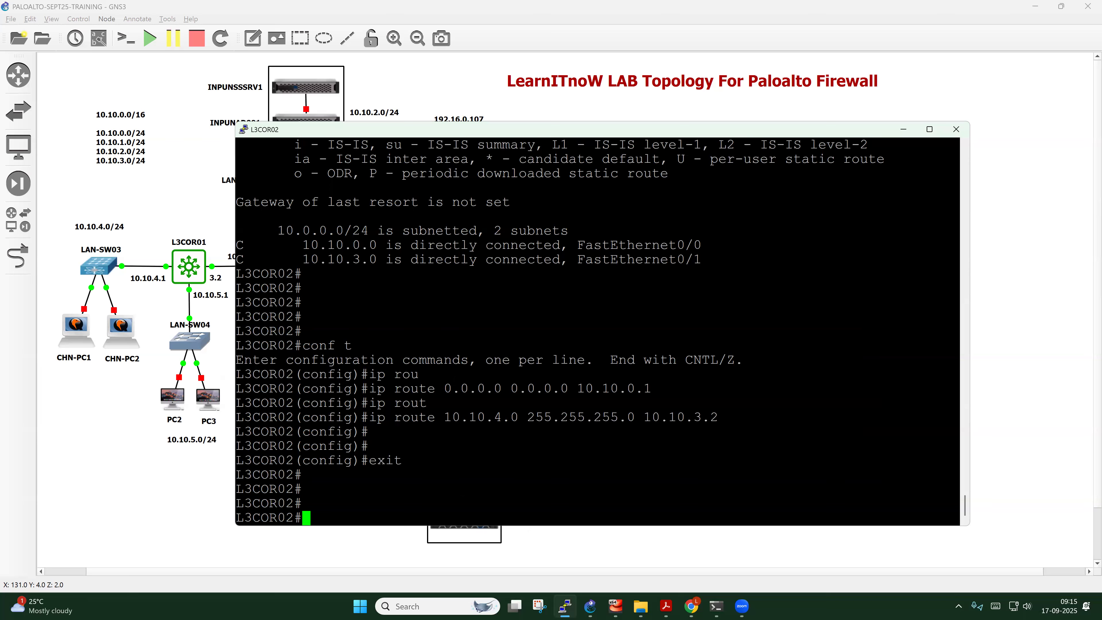
Save L3COR02's configuration with wr and display its routing table with show ip route
{"action": "type", "text": "wr"}
{"action": "key", "text": "Return"}
{"action": "key", "text": "Return"}
{"action": "key", "text": "Return"}
{"action": "key", "text": "Return"}
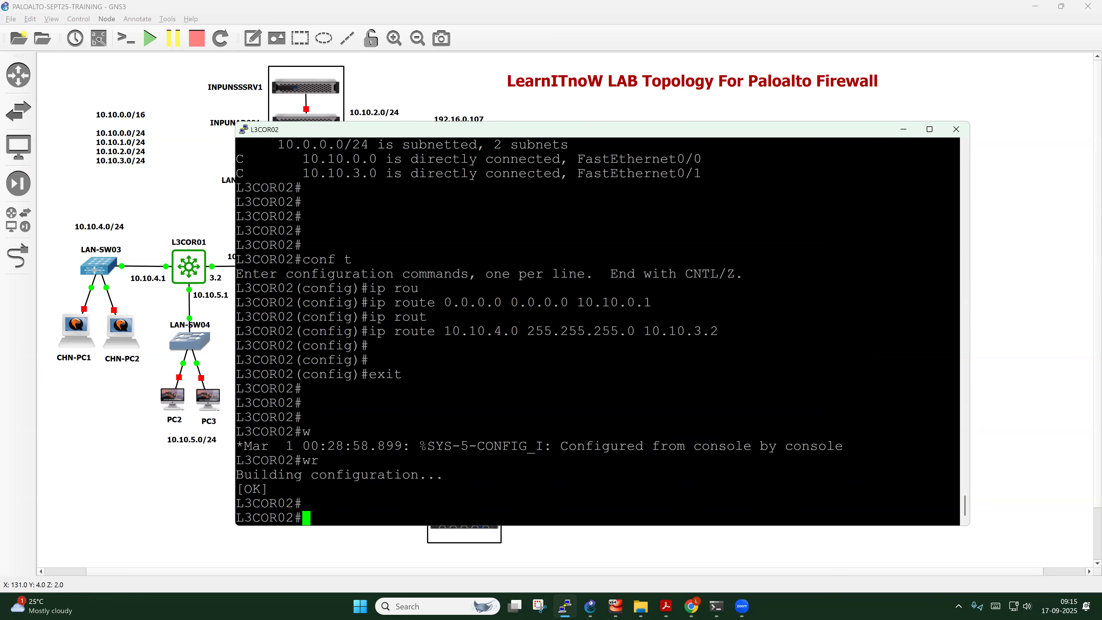
{"action": "type", "text": "show i"}
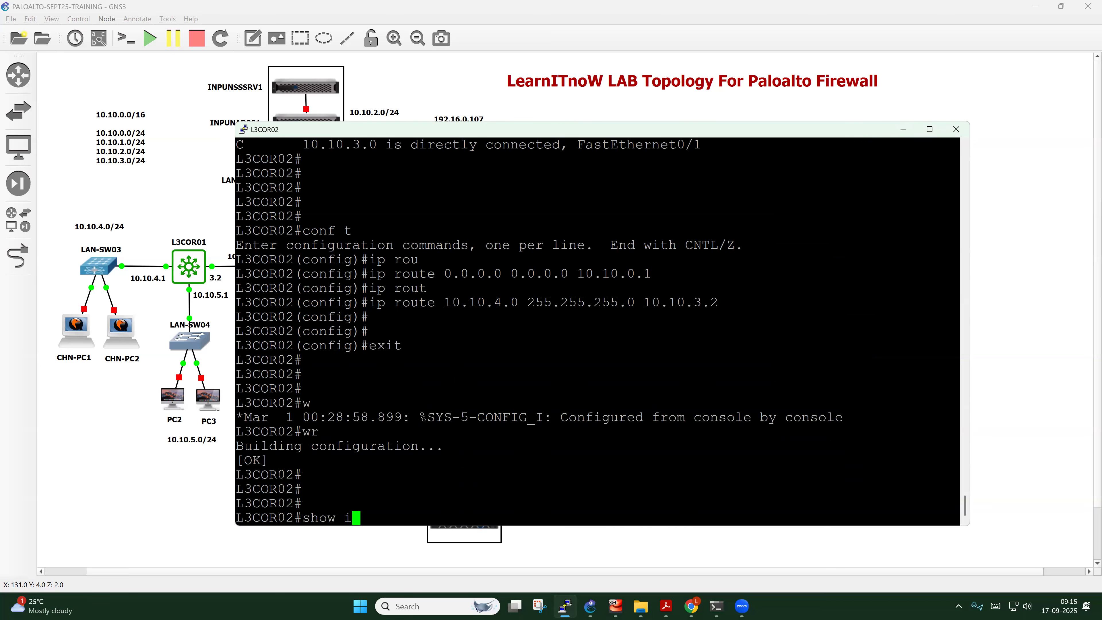
{"action": "type", "text": "p rou"}
{"action": "key", "text": "Tab"}
{"action": "key", "text": "Return"}
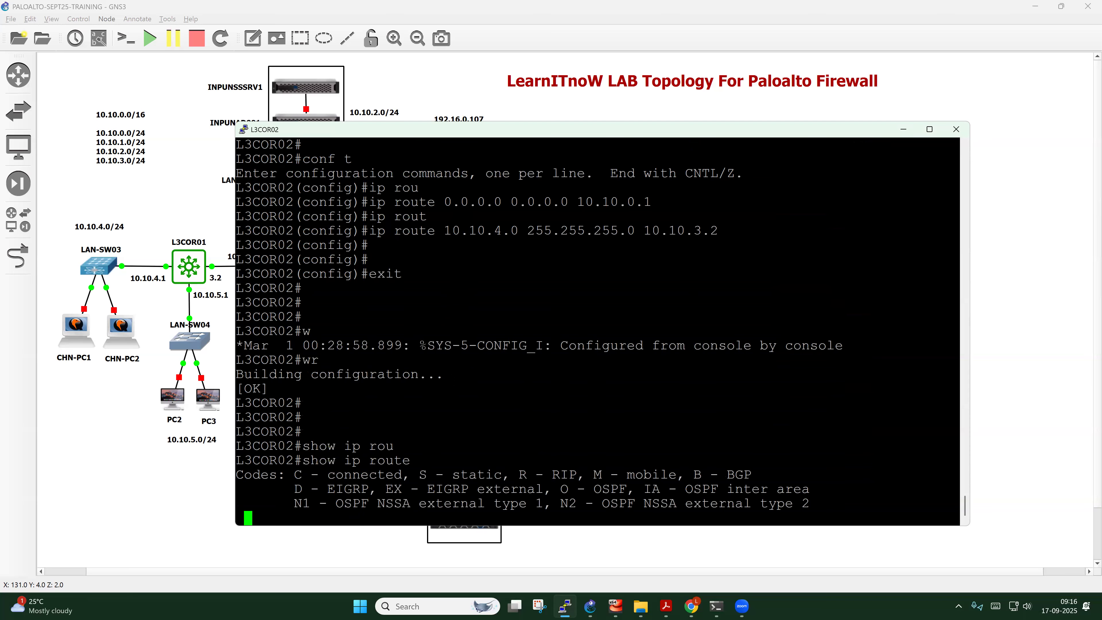
Highlight the S* default route via 10.10.0.1 and the S 10.10.4.0/24 route in the output
{"action": "left_click_drag", "start_coordinate": [236, 504], "coordinate": [502, 511]}
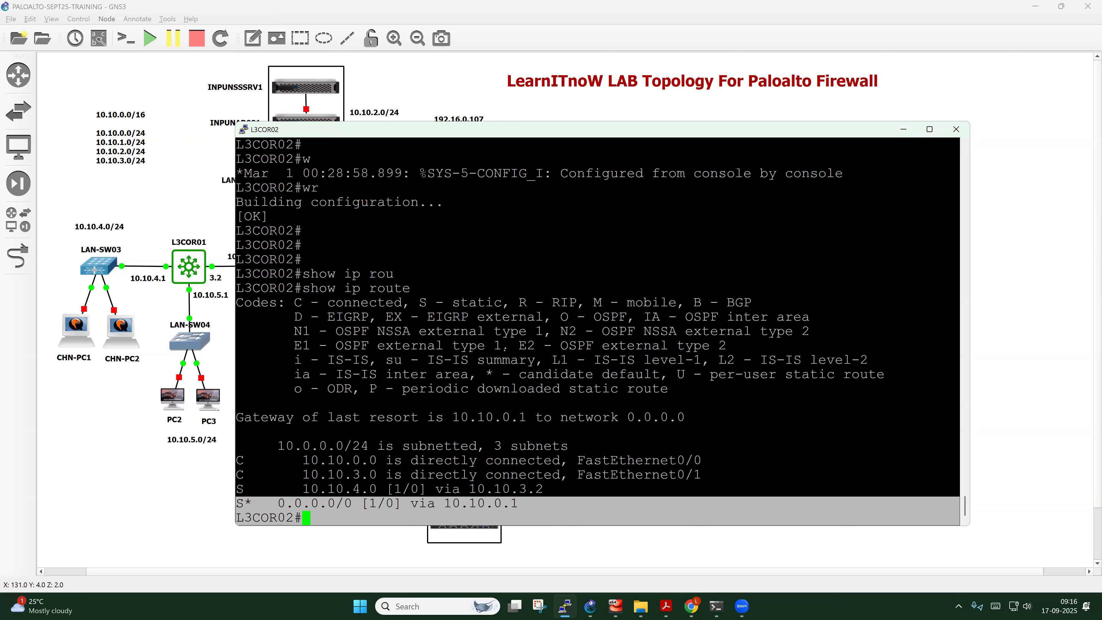
{"action": "left_click", "coordinate": [534, 460]}
{"action": "scroll", "coordinate": [534, 461], "scroll_direction": "up", "scroll_amount": 2}
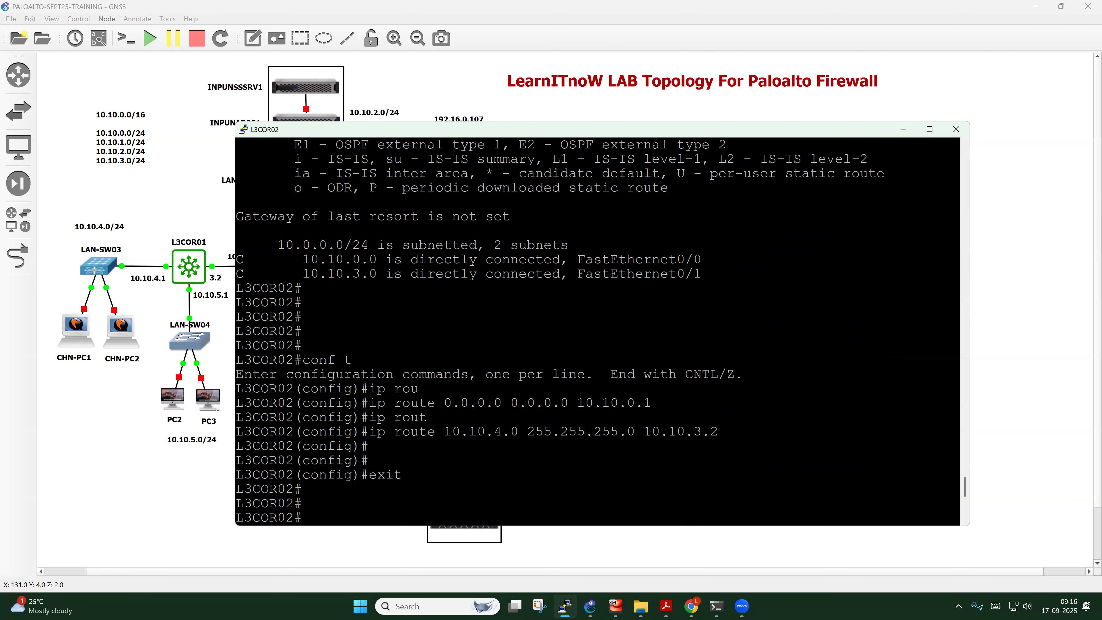
{"action": "left_click_drag", "start_coordinate": [369, 431], "coordinate": [704, 431]}
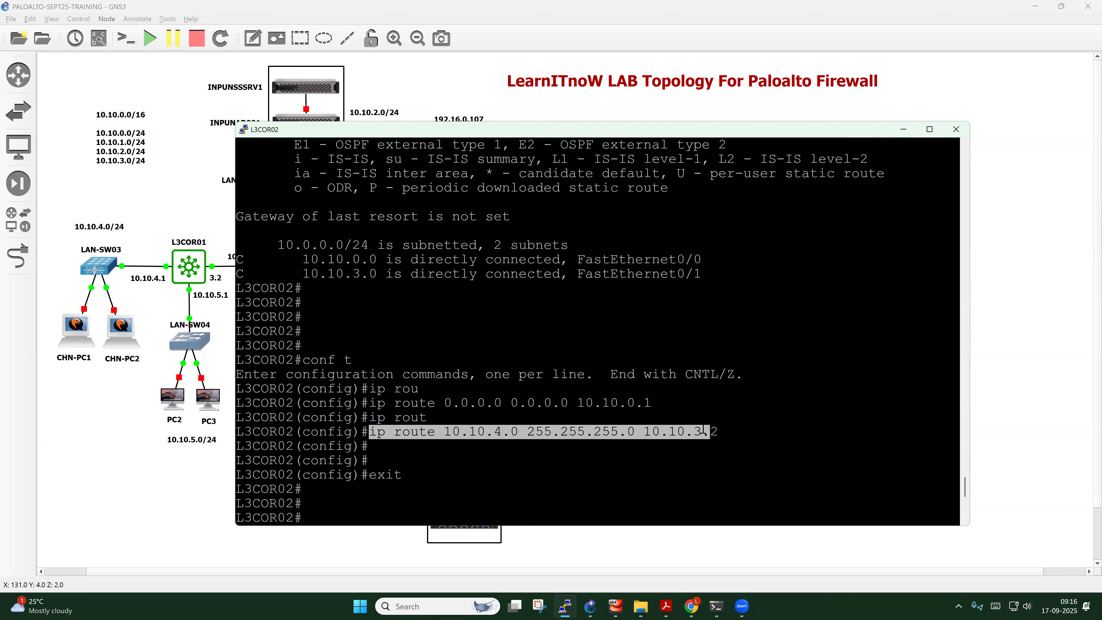
{"action": "scroll", "coordinate": [686, 435], "scroll_direction": "down", "scroll_amount": 2}
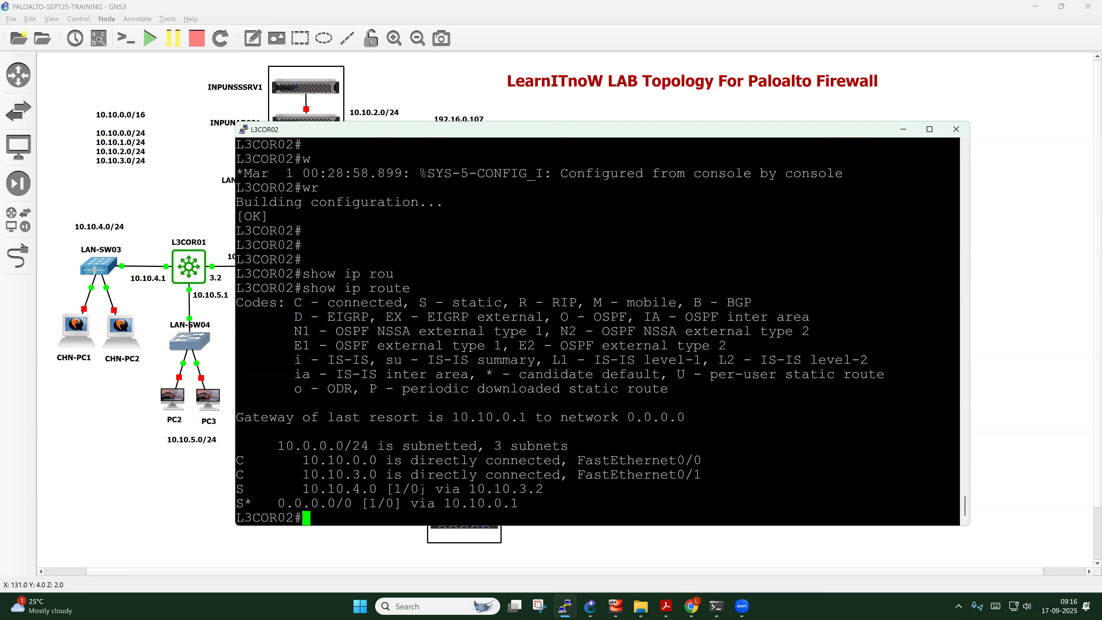
{"action": "left_click_drag", "start_coordinate": [304, 489], "coordinate": [527, 489]}
{"action": "left_click_drag", "start_coordinate": [237, 504], "coordinate": [520, 504]}
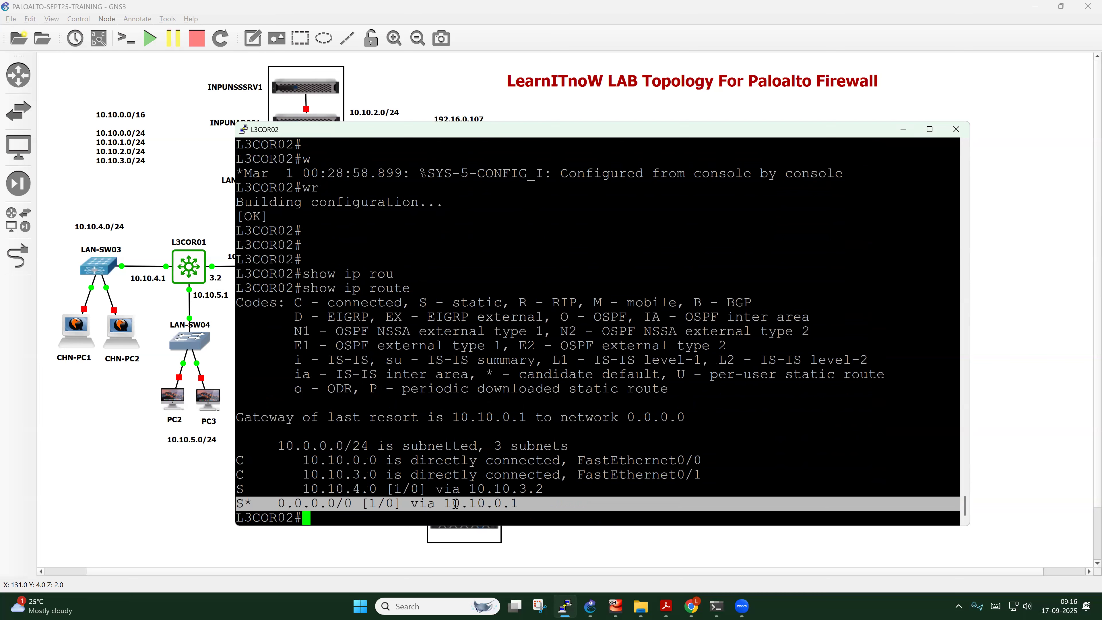
{"action": "left_click_drag", "start_coordinate": [236, 490], "coordinate": [538, 488]}
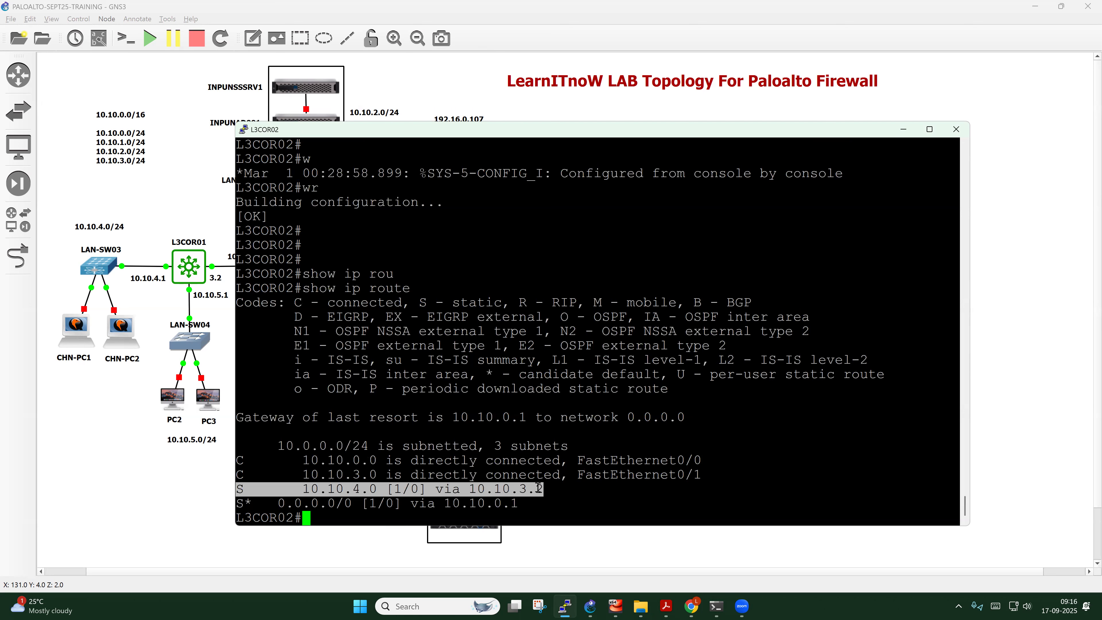
{"action": "left_click", "coordinate": [481, 503]}
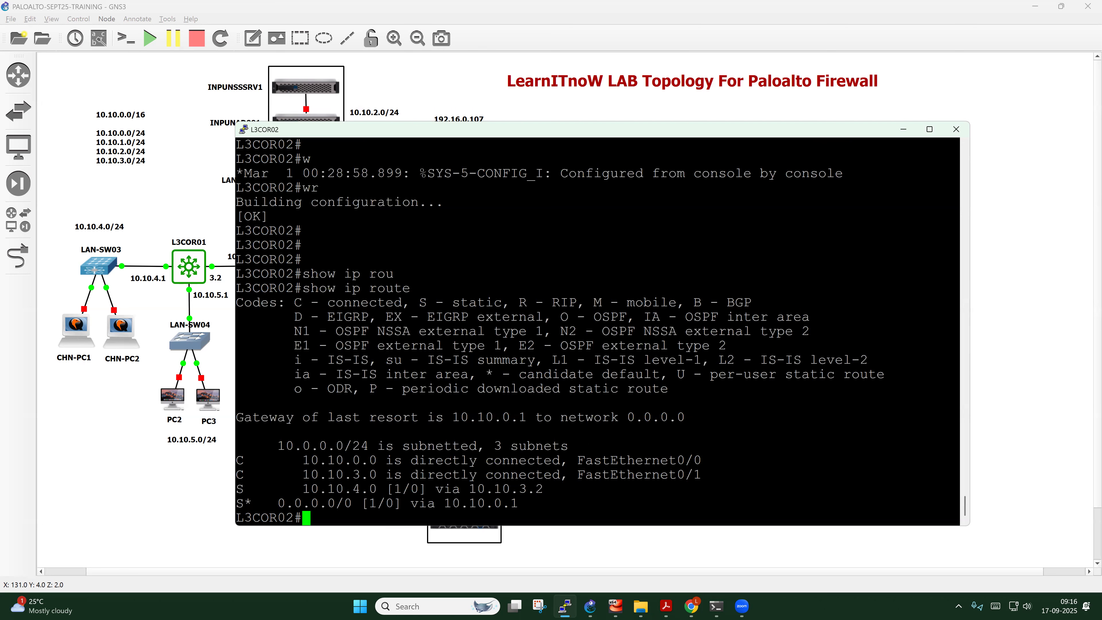
Save the configuration again with wr and bring the full topology back into view
{"action": "key", "text": "Return"}
{"action": "key", "text": "Return"}
{"action": "type", "text": "wr"}
{"action": "key", "text": "Return"}
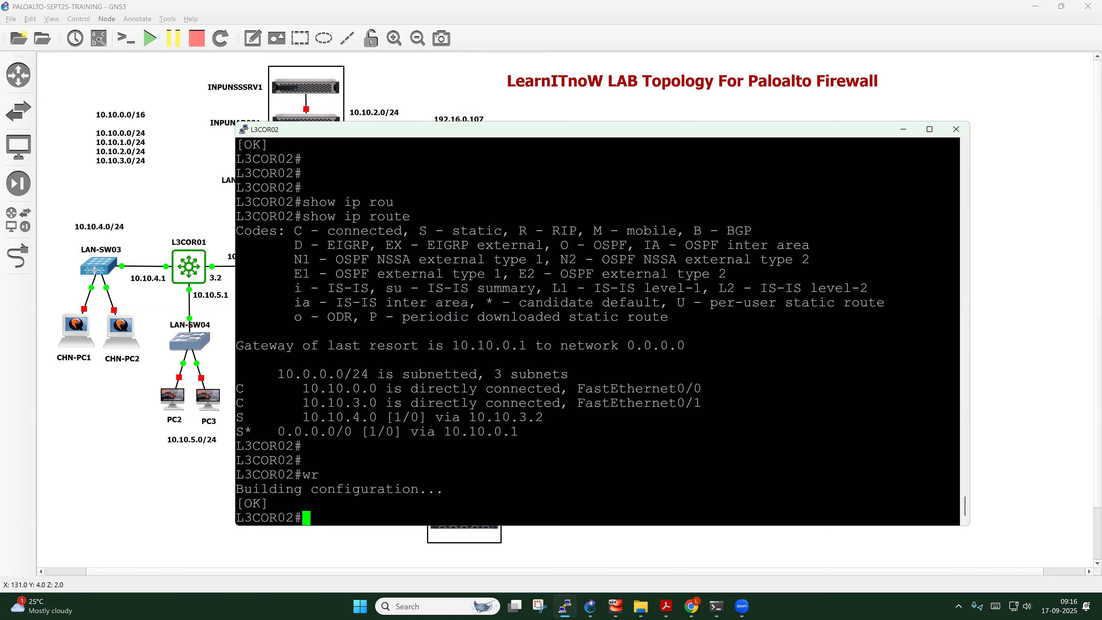
{"action": "left_click", "coordinate": [124, 508]}
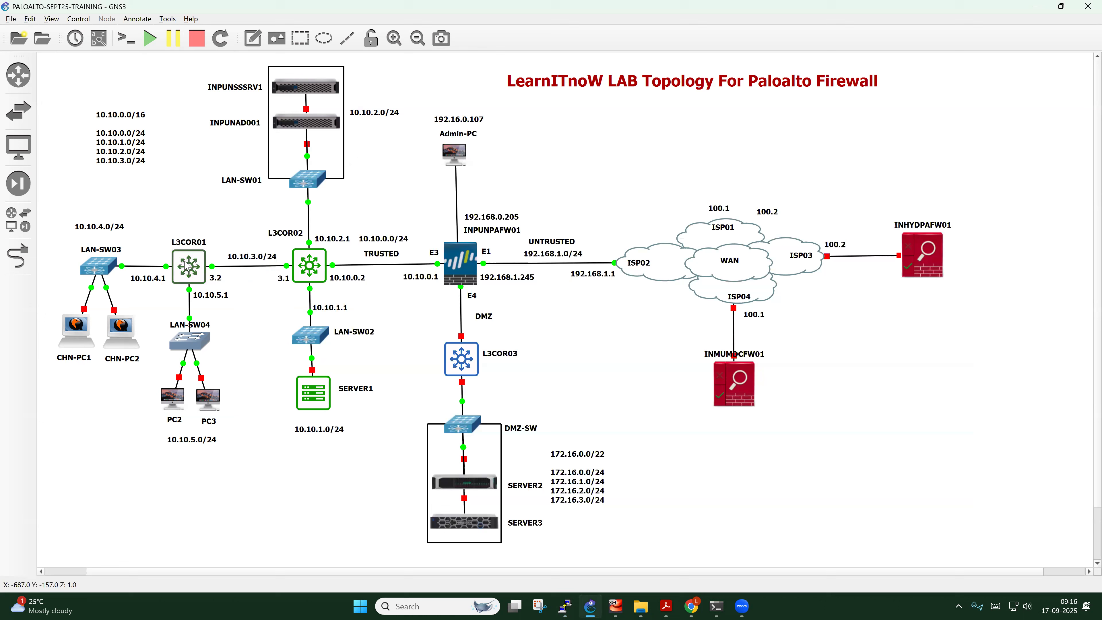
Show interface labels, move L3COR01's f0/1 label up-left, then hide the labels again
{"action": "left_click", "coordinate": [100, 41]}
{"action": "left_click", "coordinate": [215, 259]}
{"action": "left_click_drag", "start_coordinate": [175, 271], "coordinate": [156, 254]}
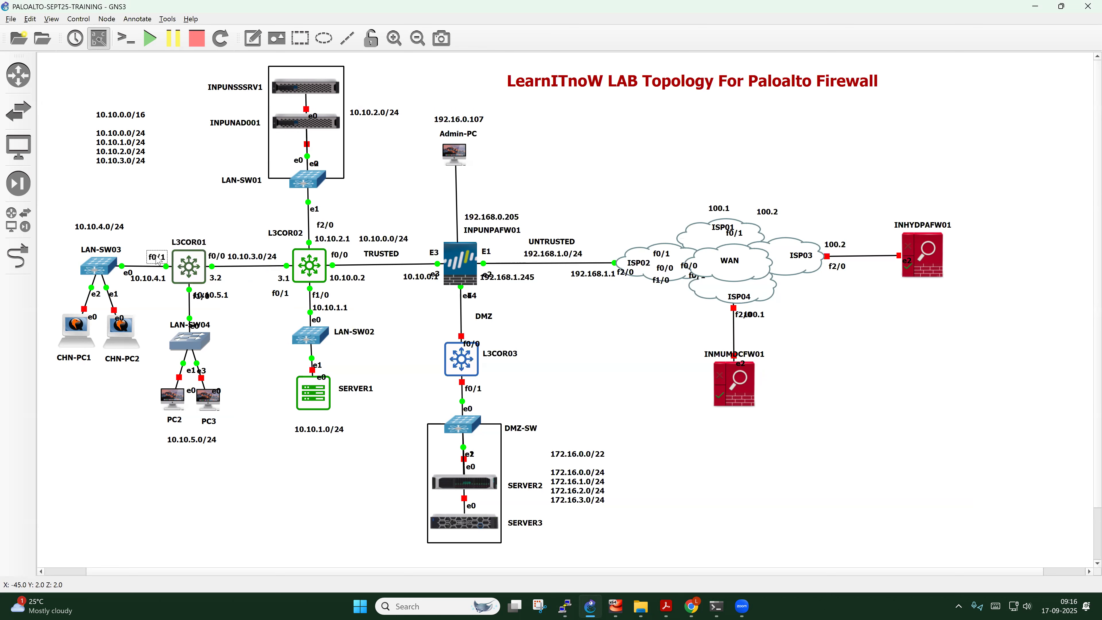
{"action": "left_click", "coordinate": [95, 47]}
Open L3COR01's console and set its PuTTY font to Courier New 18-point
{"action": "right_click", "coordinate": [192, 267]}
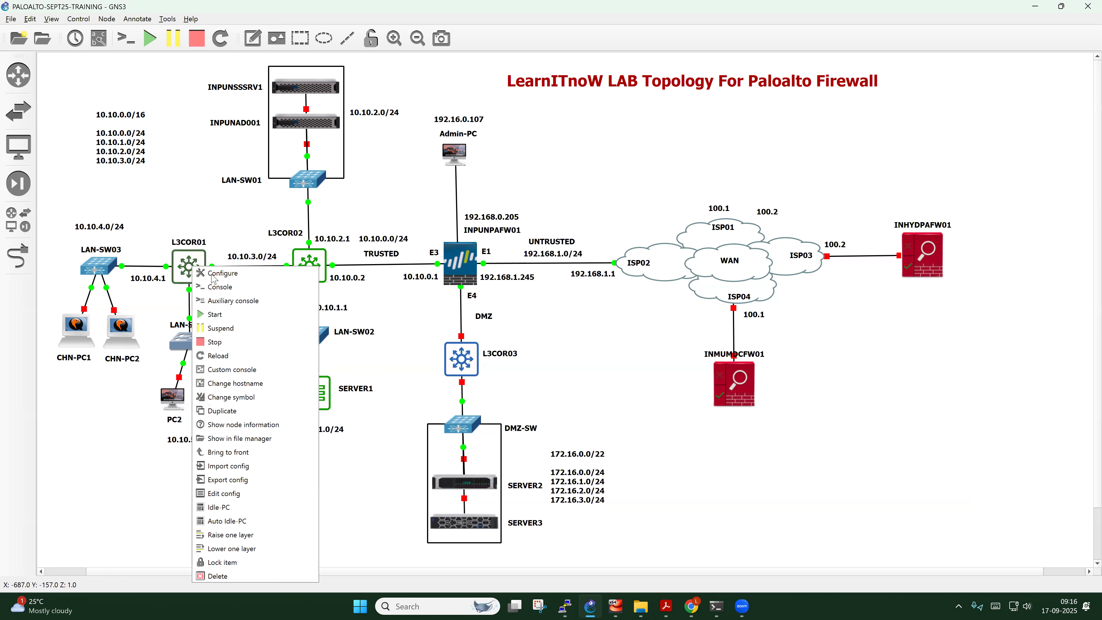
{"action": "left_click", "coordinate": [219, 287]}
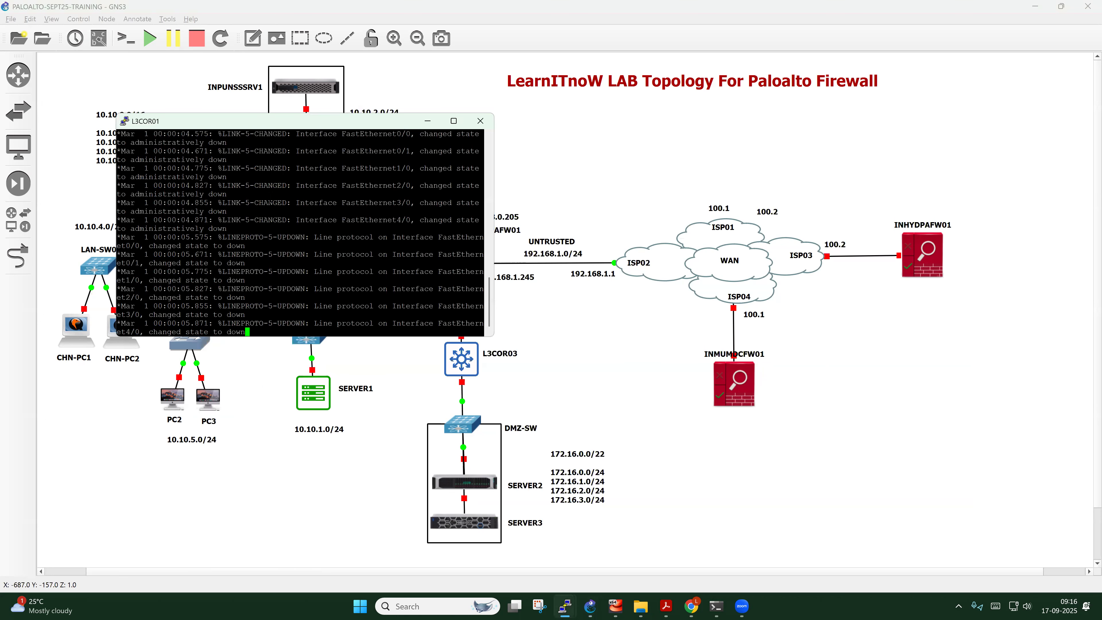
{"action": "right_click", "coordinate": [295, 125]}
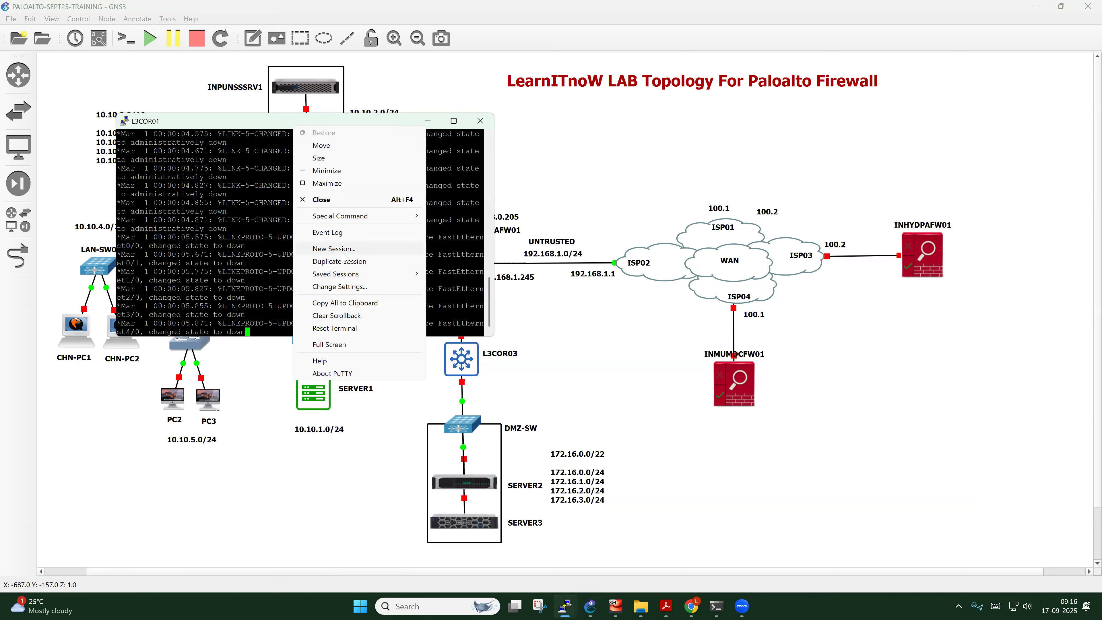
{"action": "left_click", "coordinate": [350, 285]}
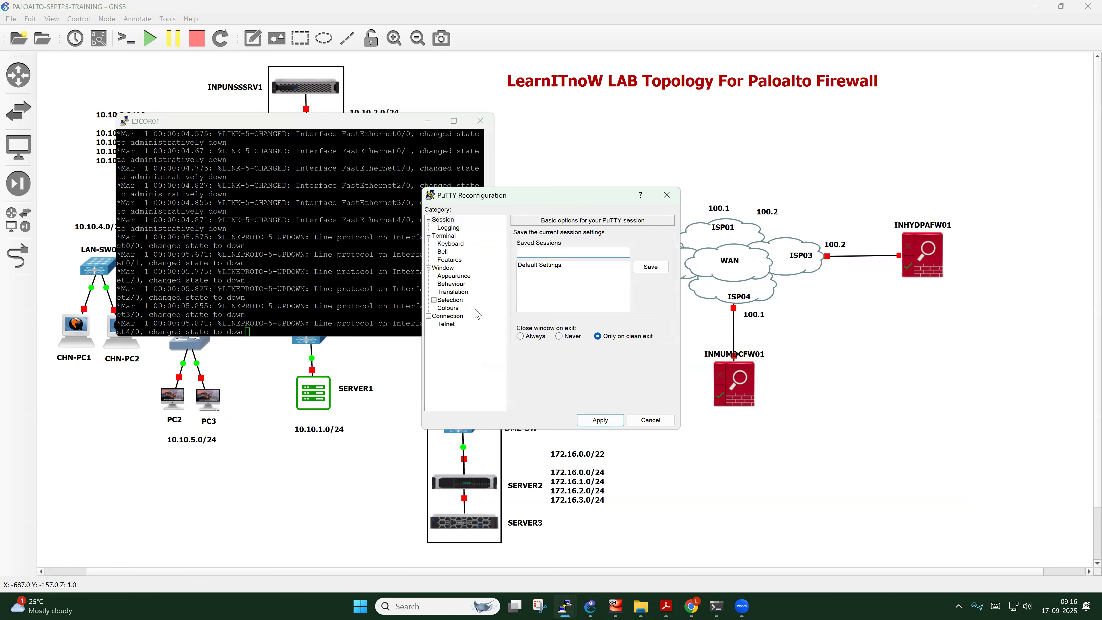
{"action": "left_click", "coordinate": [453, 276]}
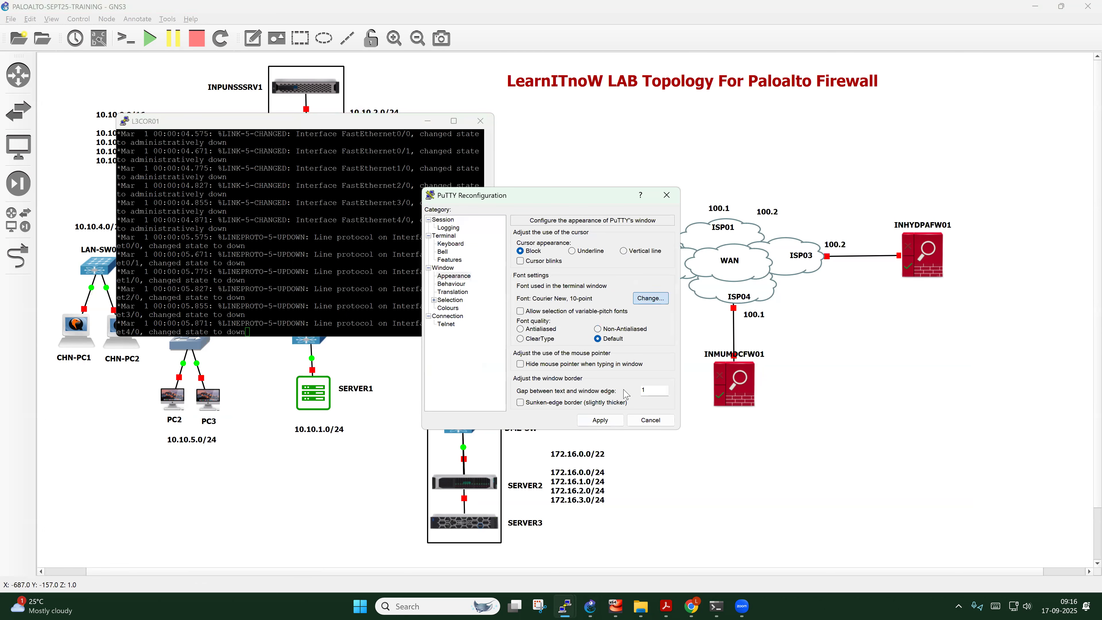
{"action": "left_click", "coordinate": [650, 298]}
{"action": "left_click", "coordinate": [634, 363]}
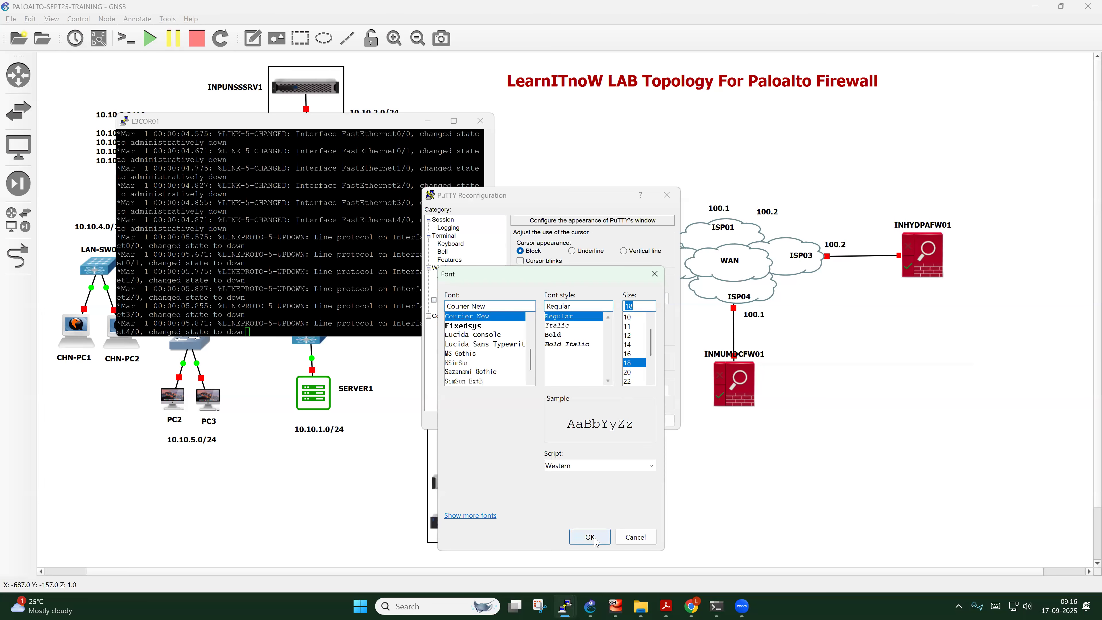
{"action": "left_click", "coordinate": [589, 537]}
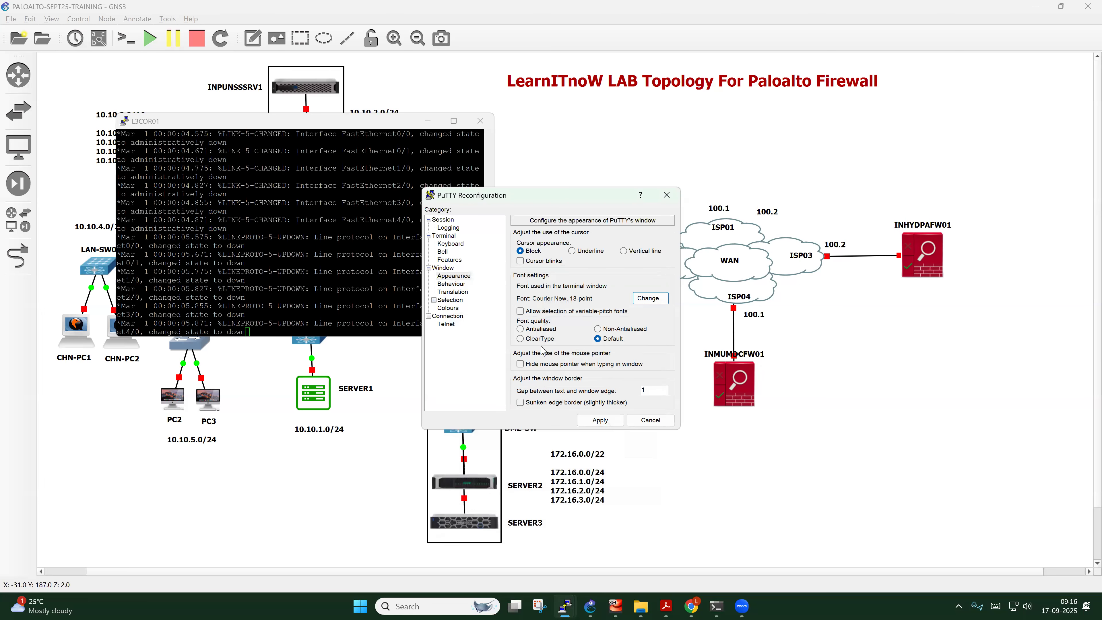
{"action": "left_click", "coordinate": [603, 422]}
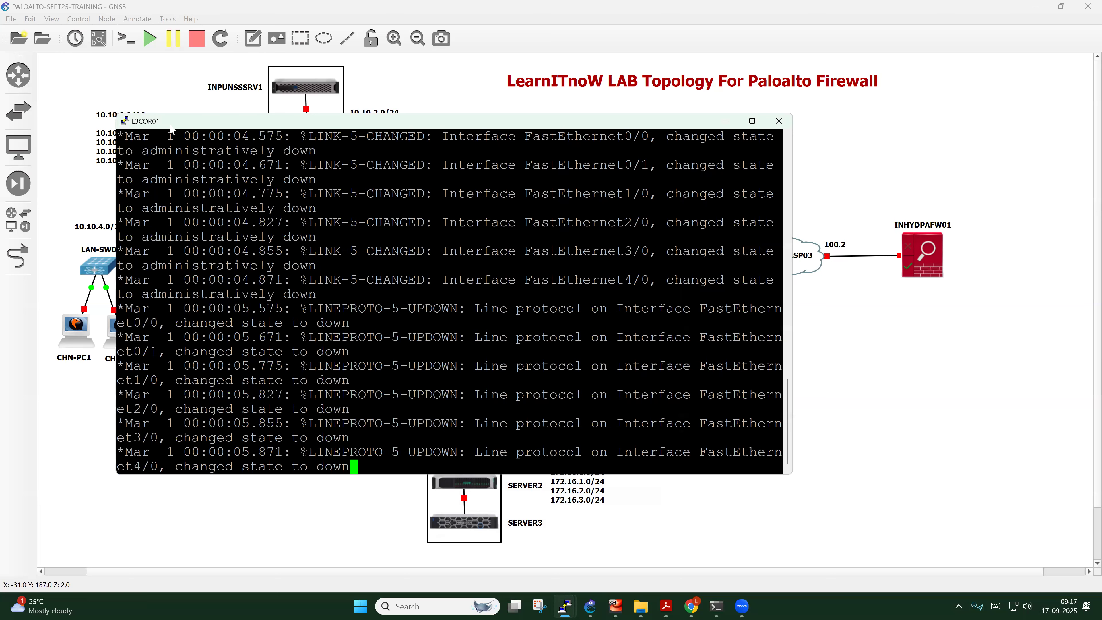
List L3COR01's interfaces and their status with show ip interface brief
{"action": "key", "text": "Return"}
{"action": "key", "text": "Return"}
{"action": "key", "text": "Return"}
{"action": "key", "text": "Return"}
{"action": "key", "text": "Return"}
{"action": "key", "text": "Return"}
{"action": "key", "text": "Return"}
{"action": "key", "text": "Return"}
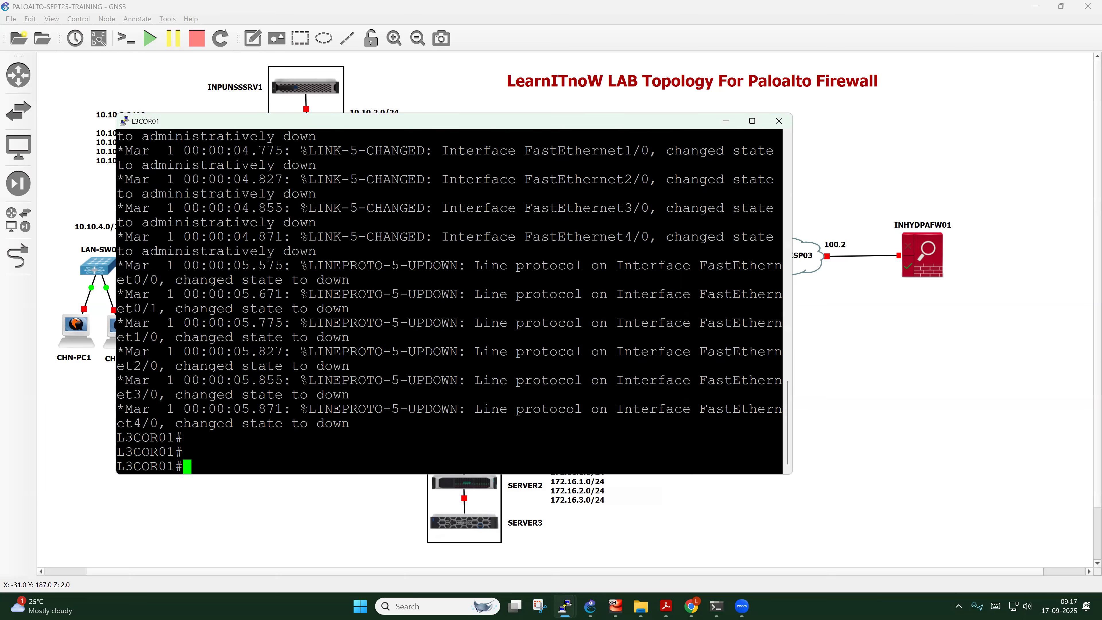
{"action": "type", "text": "show ip int"}
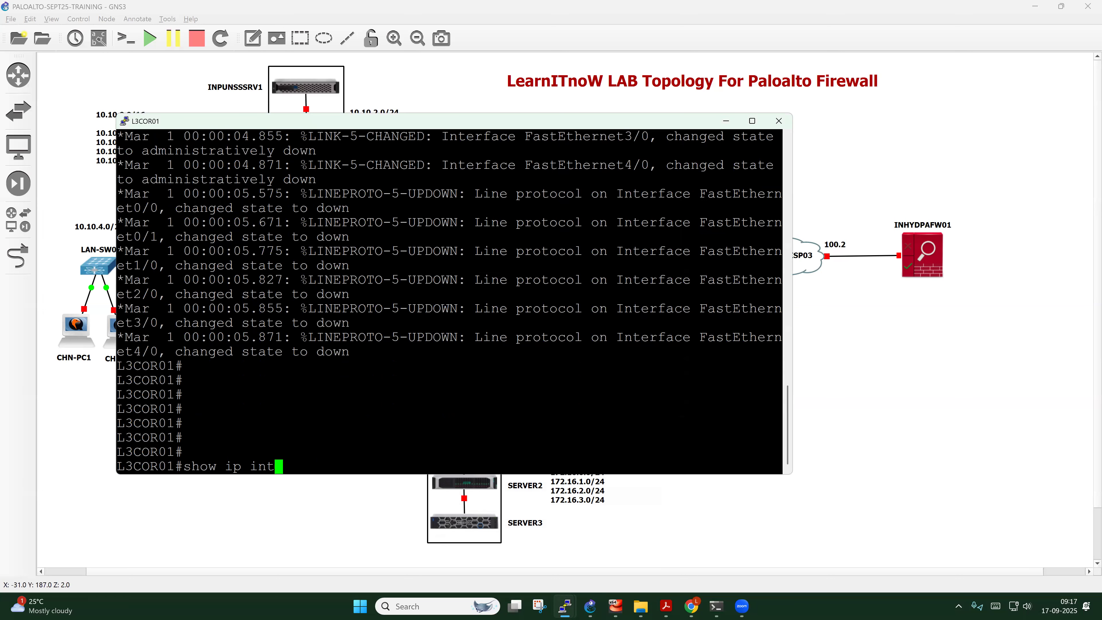
{"action": "key", "text": "Tab"}
{"action": "type", "text": "bri"}
{"action": "key", "text": "Tab"}
{"action": "key", "text": "Return"}
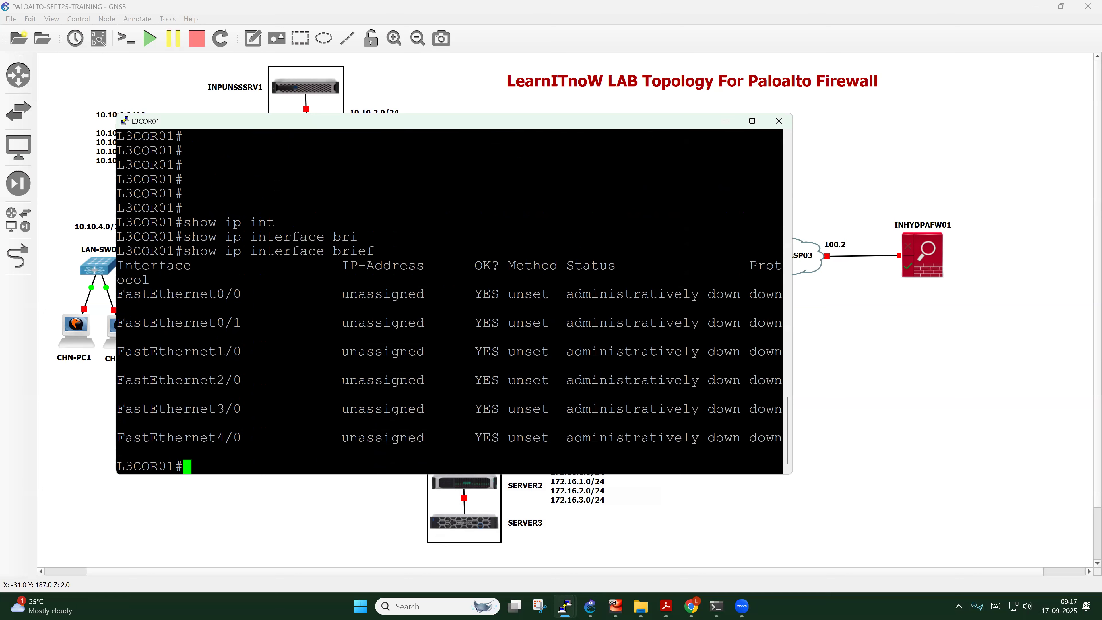
{"action": "key", "text": "Return"}
{"action": "key", "text": "Return"}
{"action": "key", "text": "Return"}
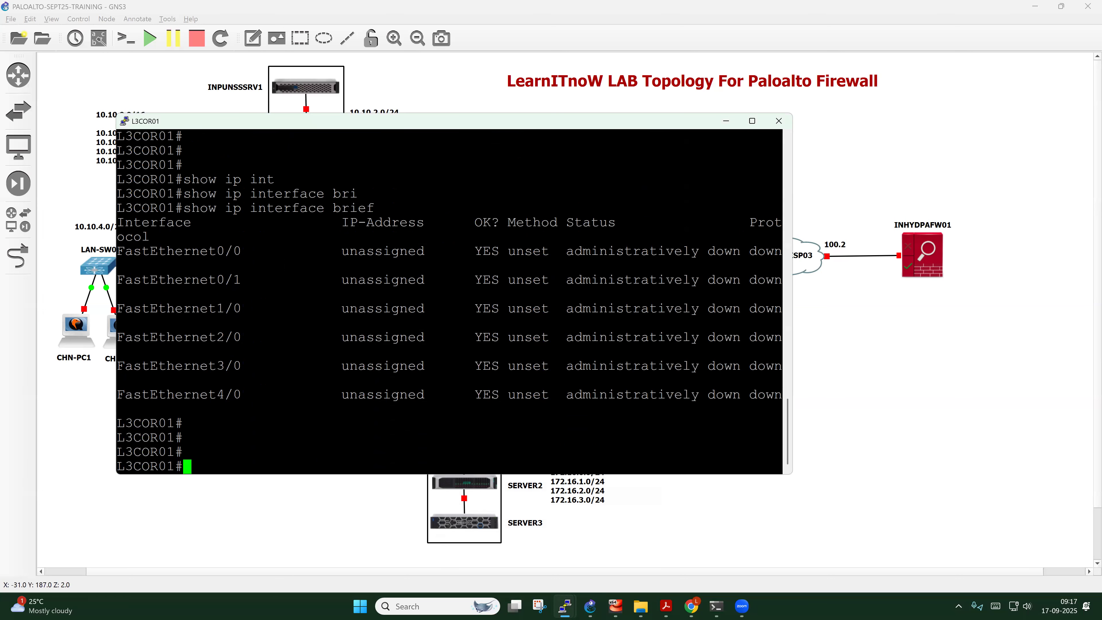
In global config, create local user admin at privilege 15 with its account password
{"action": "type", "text": "conf t"}
{"action": "key", "text": "Return"}
{"action": "type", "text": "user"}
{"action": "key", "text": "Tab"}
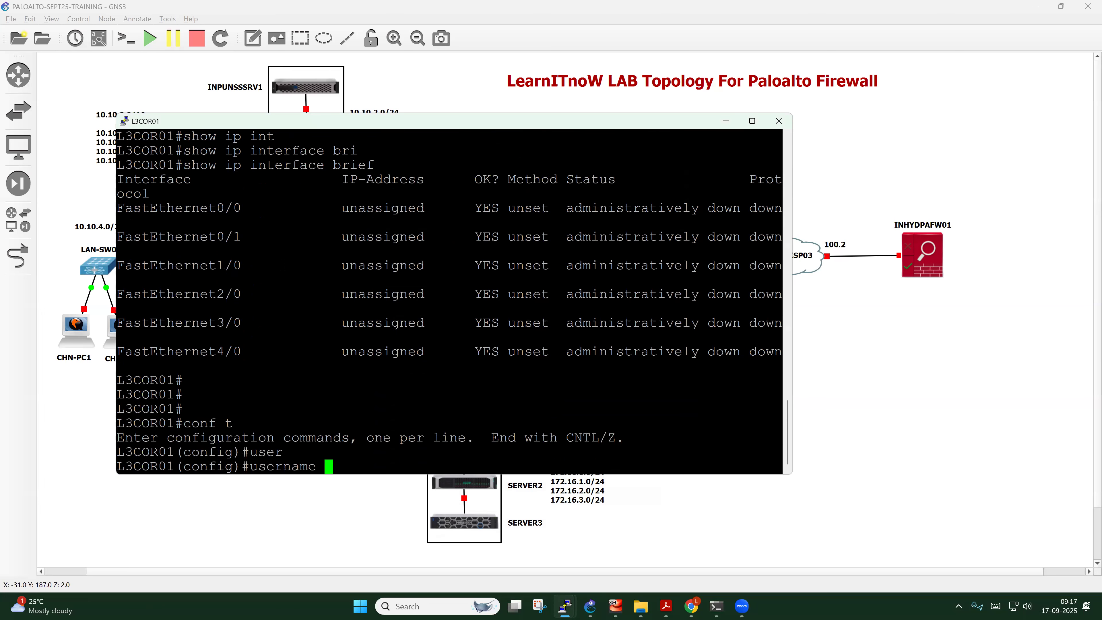
{"action": "type", "text": "admin pri"}
{"action": "key", "text": "Tab"}
{"action": "type", "text": "15"}
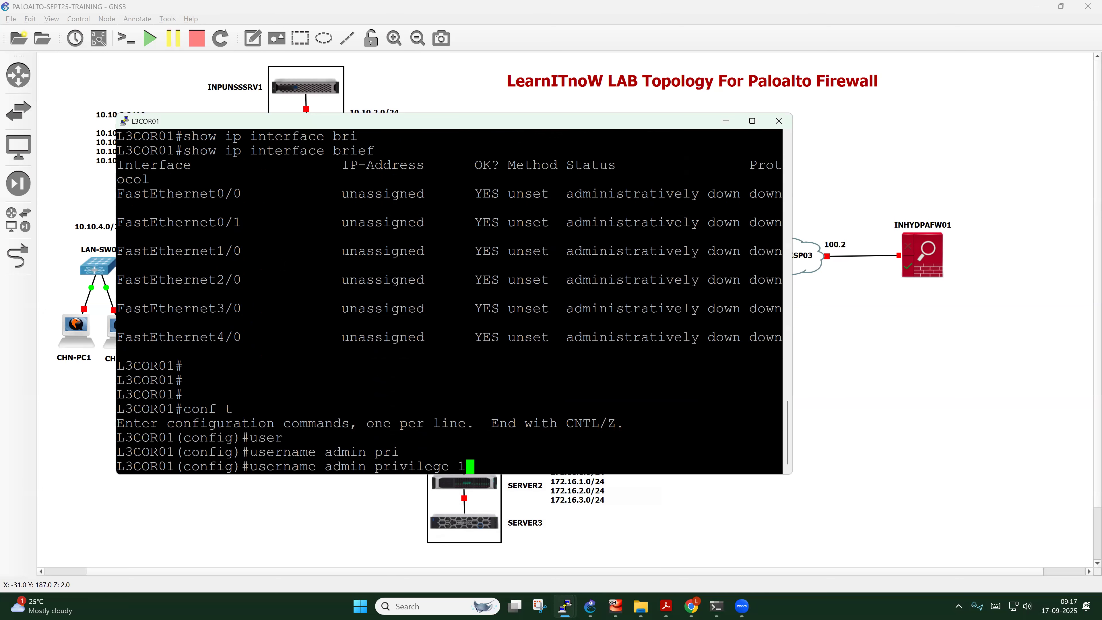
{"action": "key", "text": "Return"}
{"action": "key", "text": "Up"}
{"action": "type", "text": "pass"}
{"action": "key", "text": "Tab"}
{"action": "type", "text": "Admin@123#"}
{"action": "key", "text": "Return"}
{"action": "key", "text": "Return"}
{"action": "key", "text": "Return"}
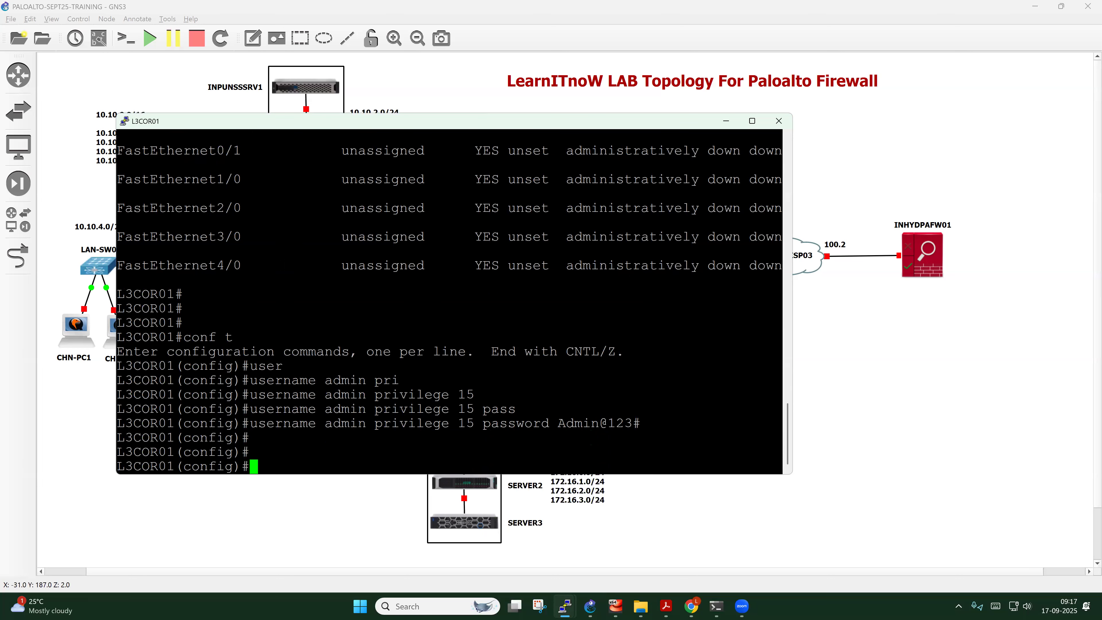
Set the router's enable password
{"action": "type", "text": "enab"}
{"action": "key", "text": "Tab"}
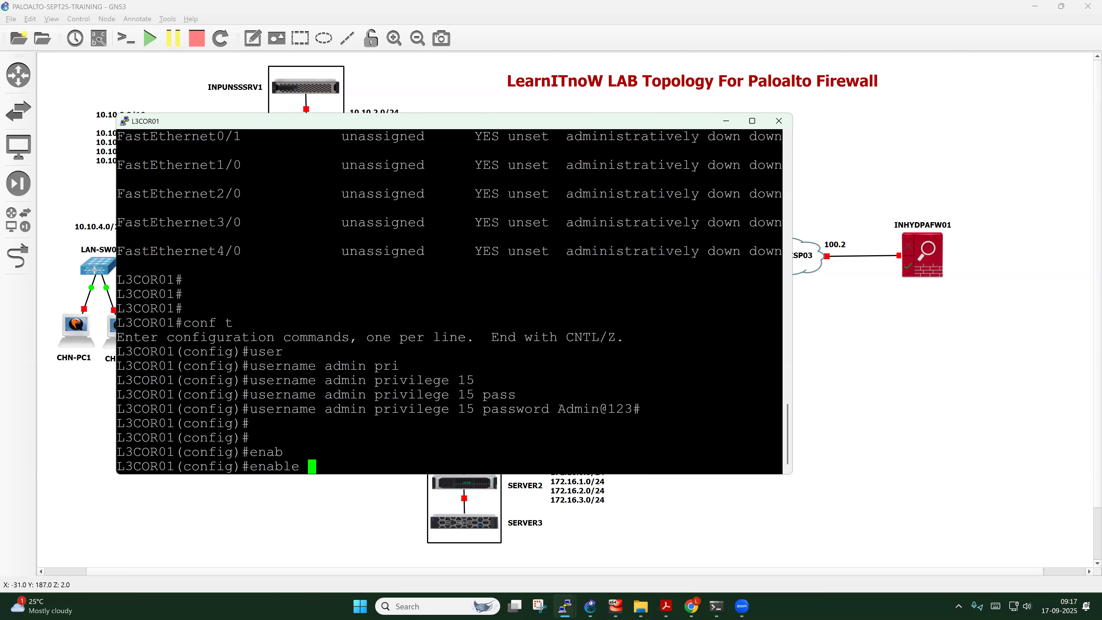
{"action": "type", "text": "passq"}
{"action": "key", "text": "BackSpace"}
{"action": "key", "text": "Tab"}
{"action": "type", "text": "Enable@123#"}
{"action": "key", "text": "Return"}
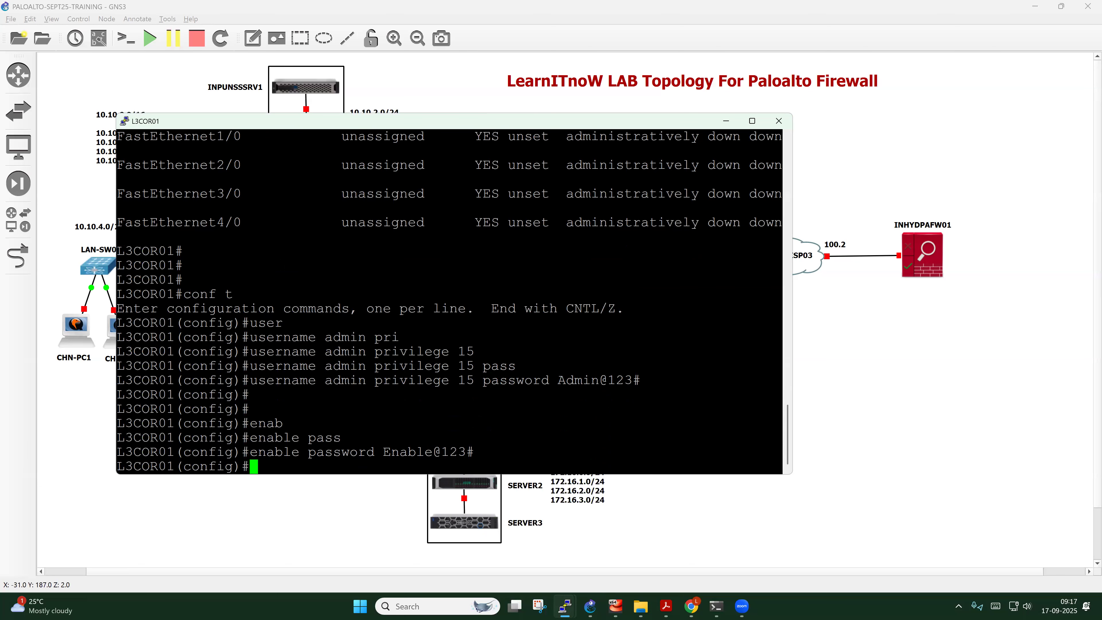
On line vty 0 4, enable login local and set the VTY line password, then exit
{"action": "type", "text": "line vty 0 4"}
{"action": "key", "text": "Return"}
{"action": "type", "text": "login loc"}
{"action": "key", "text": "Tab"}
{"action": "key", "text": "Return"}
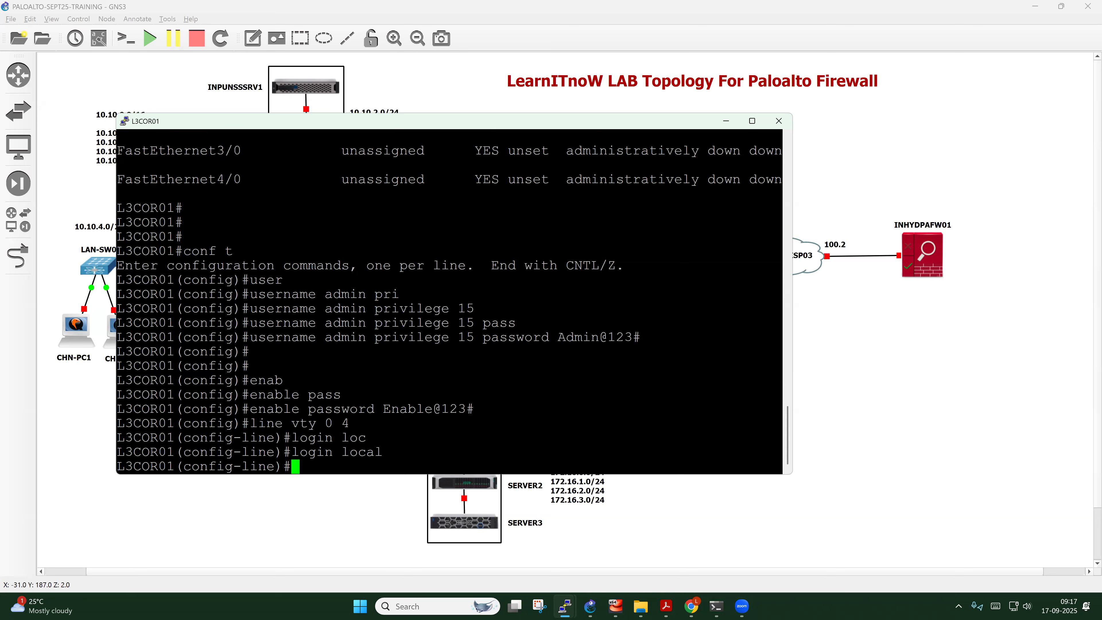
{"action": "type", "text": "pass"}
{"action": "key", "text": "Tab"}
{"action": "type", "text": "Teln"}
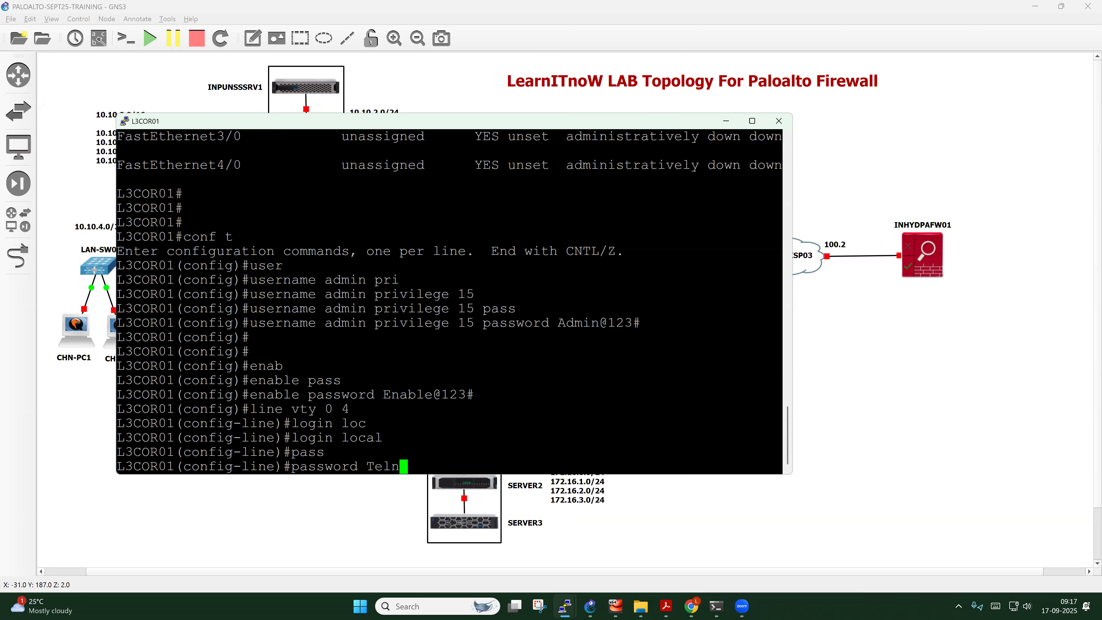
{"action": "type", "text": "et@123#"}
{"action": "key", "text": "Return"}
{"action": "key", "text": "Return"}
{"action": "key", "text": "Return"}
{"action": "key", "text": "Return"}
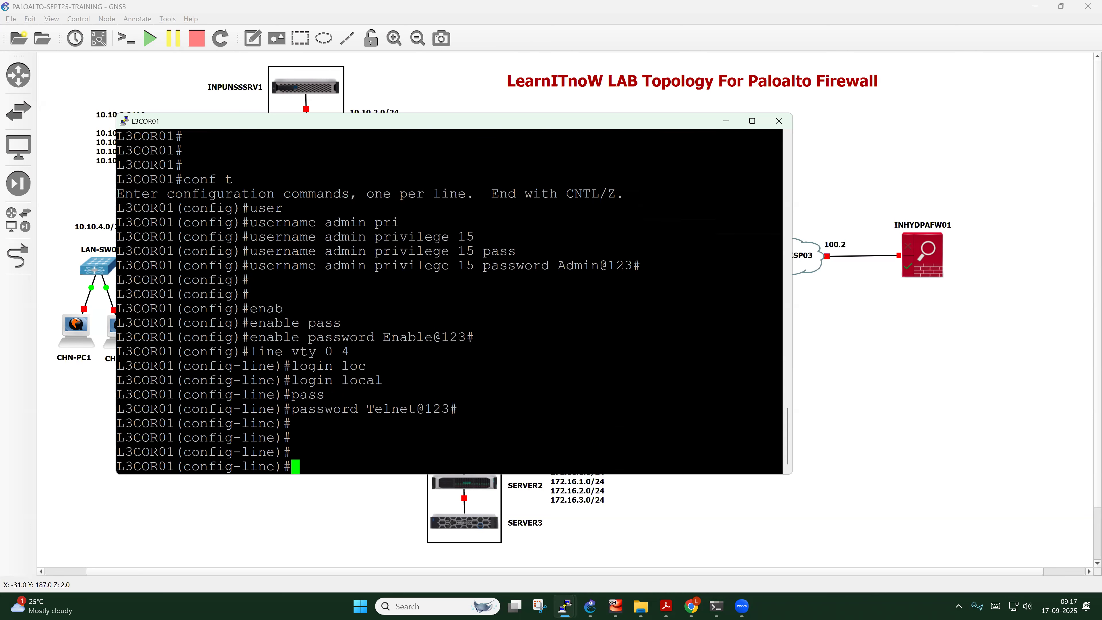
{"action": "key", "text": "Return"}
{"action": "key", "text": "Return"}
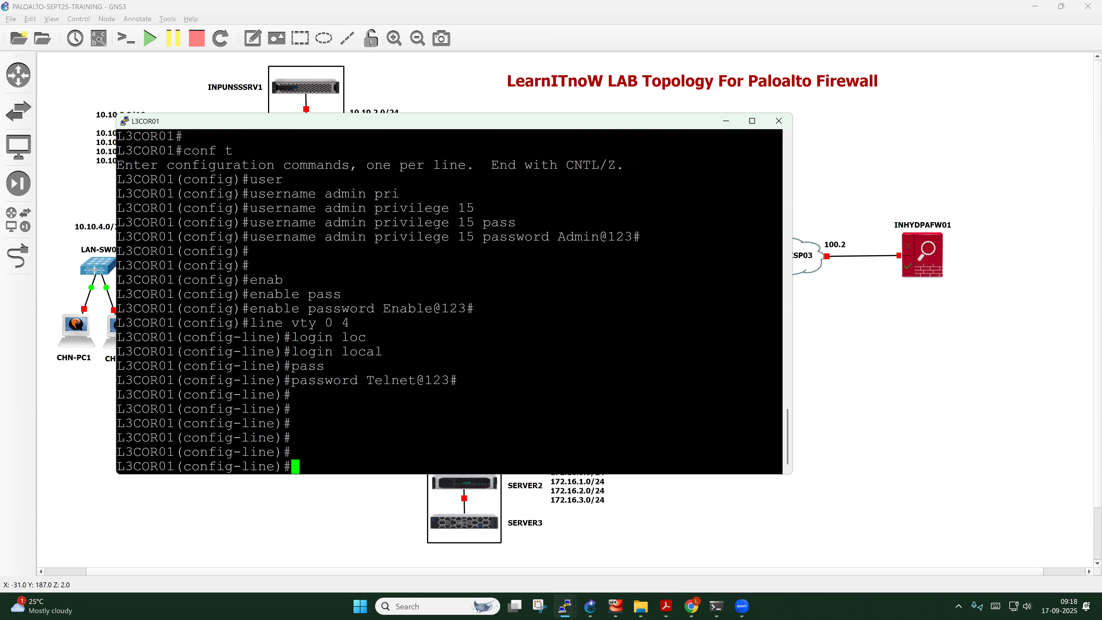
{"action": "type", "text": "exit"}
{"action": "key", "text": "Return"}
{"action": "key", "text": "Return"}
{"action": "key", "text": "Return"}
On FastEthernet0/0, set the description '** L3COR02 - F0-1 **'
{"action": "type", "text": "int"}
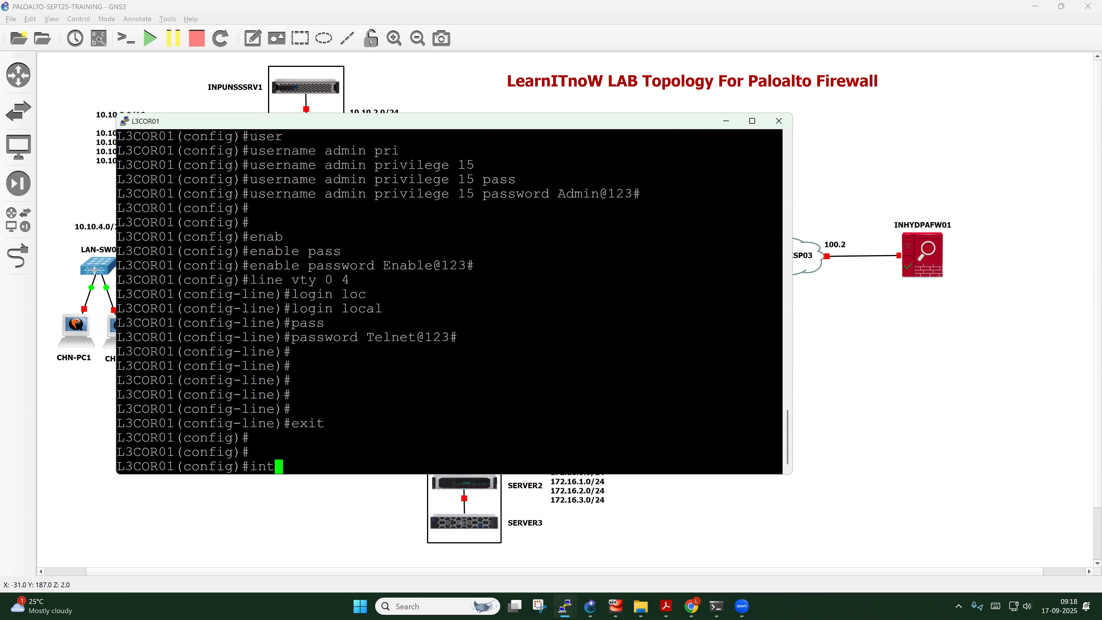
{"action": "key", "text": "Tab"}
{"action": "type", "text": "fas"}
{"action": "key", "text": "Tab"}
{"action": "type", "text": "0/0"}
{"action": "key", "text": "Return"}
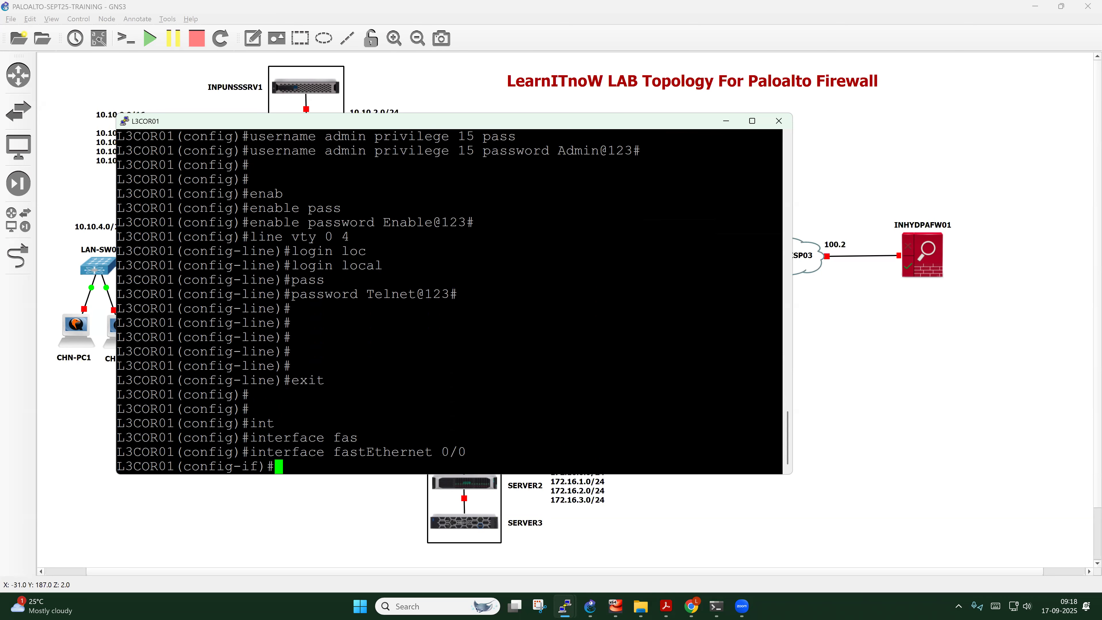
{"action": "type", "text": "des"}
{"action": "key", "text": "Tab"}
{"action": "type", "text": "**"}
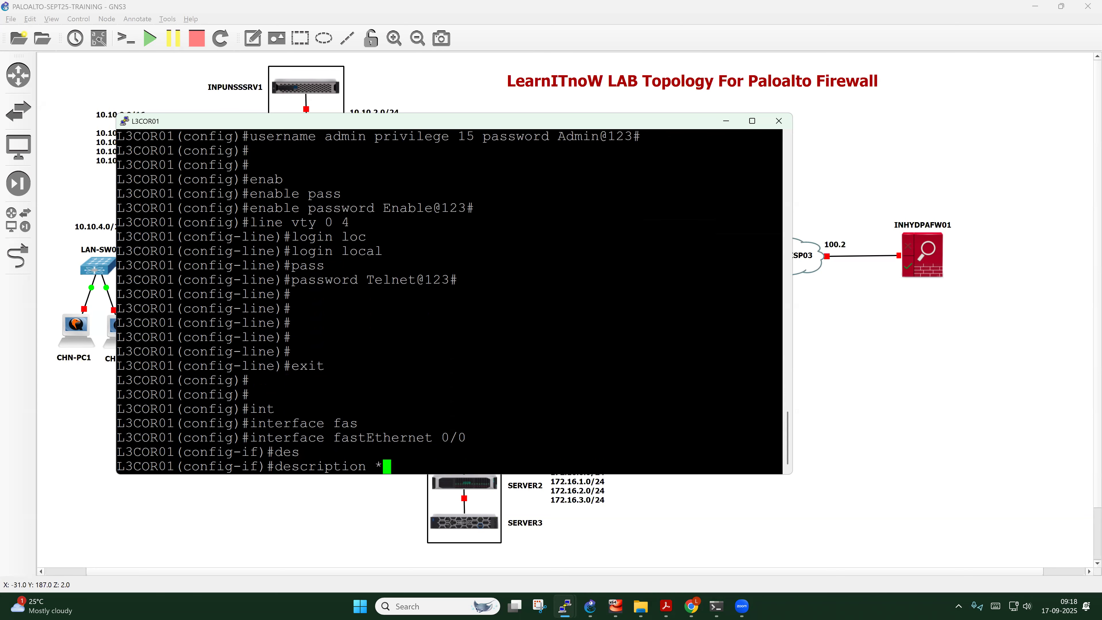
{"action": "type", "text": " L3COR02 - F0-1 **"}
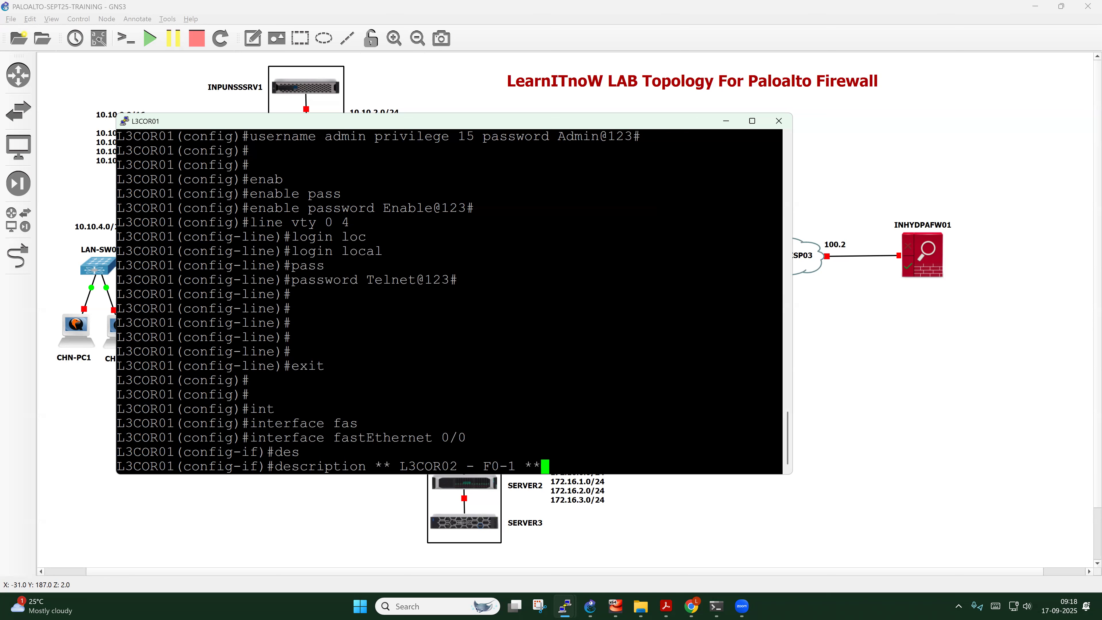
{"action": "key", "text": "Return"}
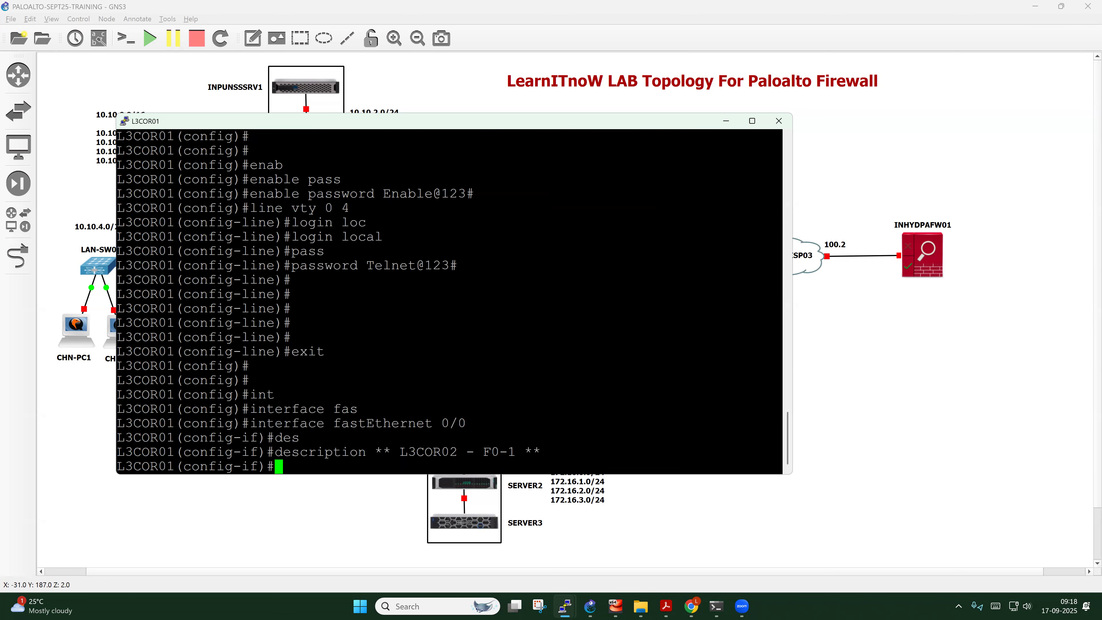
Assign 10.10.3.2 255.255.255.0 to Fa0/0, bring it up with no shut, and exit
{"action": "type", "text": "ip add"}
{"action": "key", "text": "Tab"}
{"action": "type", "text": "10.10"}
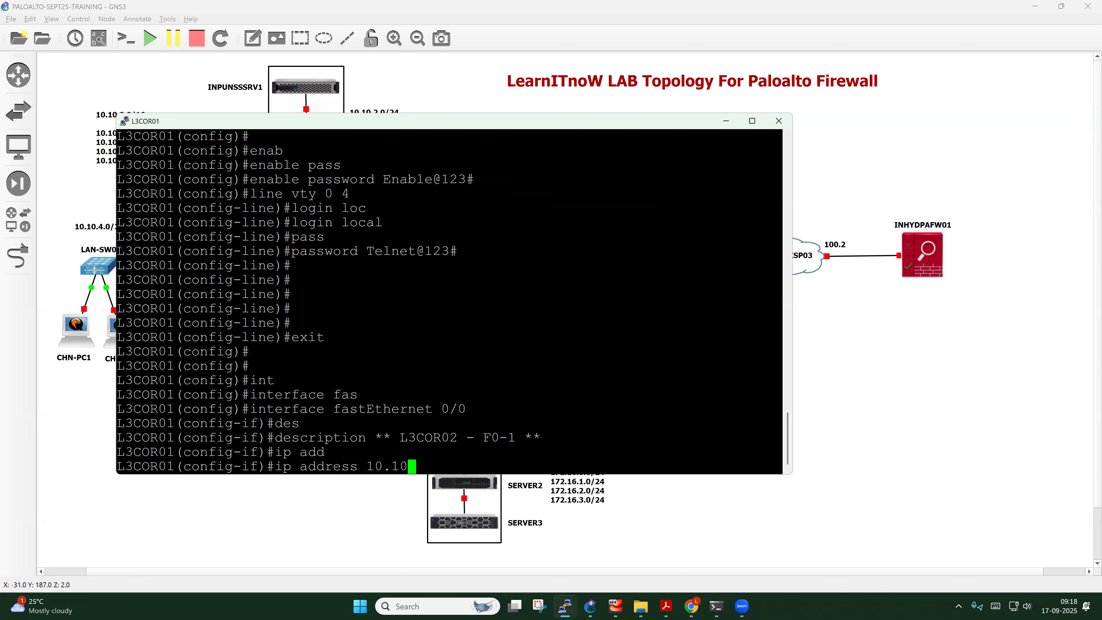
{"action": "type", "text": ".3.2 255.255.255.0"}
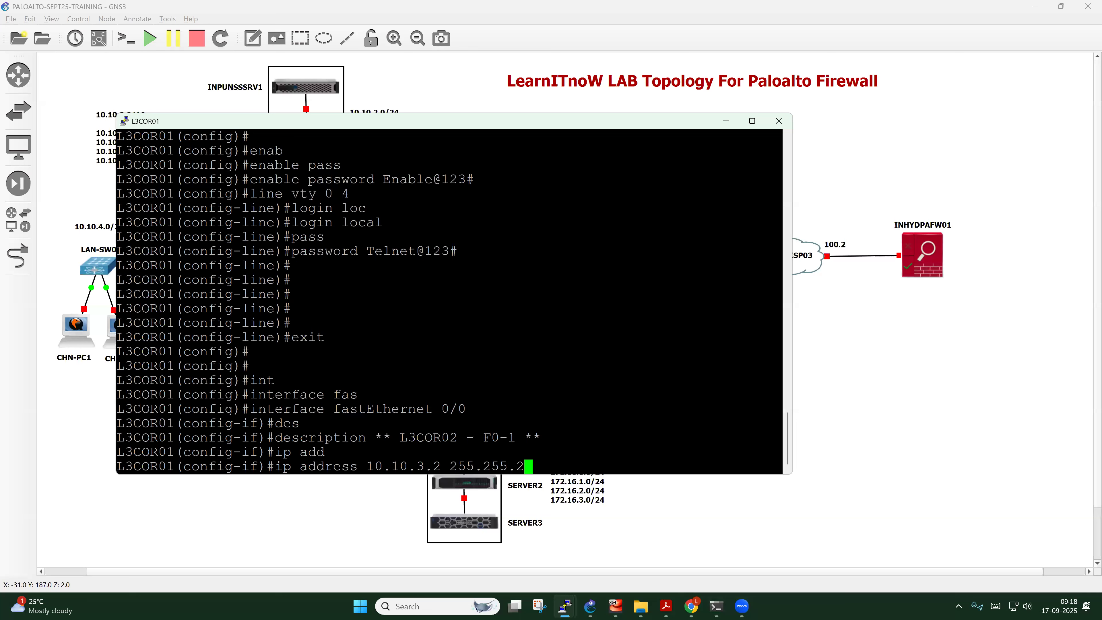
{"action": "type", "text": "no shut"}
{"action": "key", "text": "Return"}
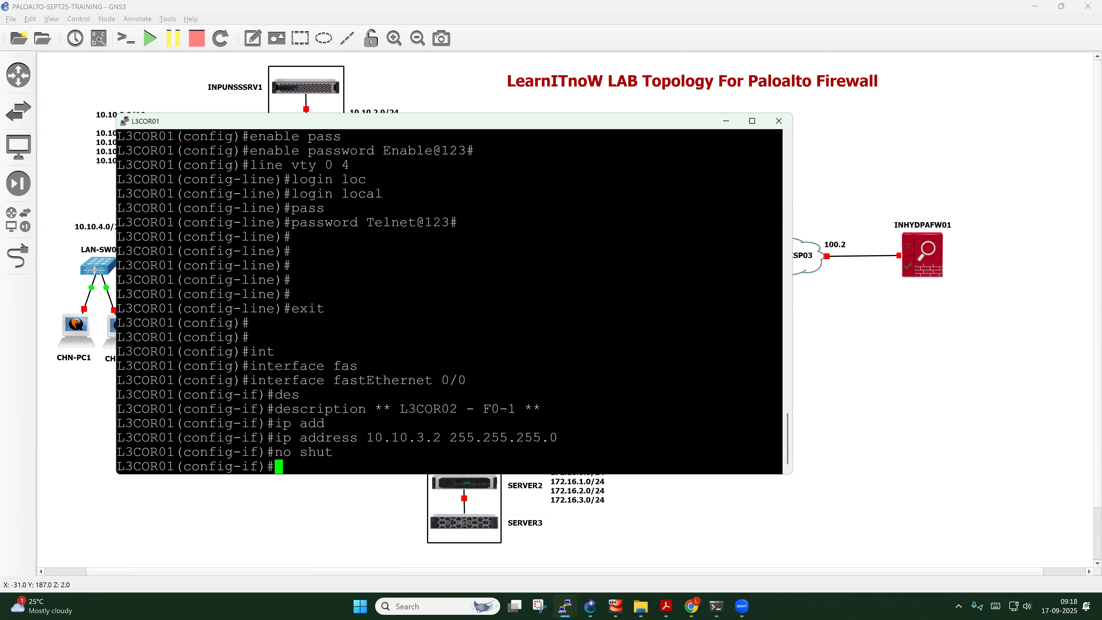
{"action": "key", "text": "Return"}
{"action": "key", "text": "Return"}
{"action": "key", "text": "Return"}
{"action": "type", "text": "exit"}
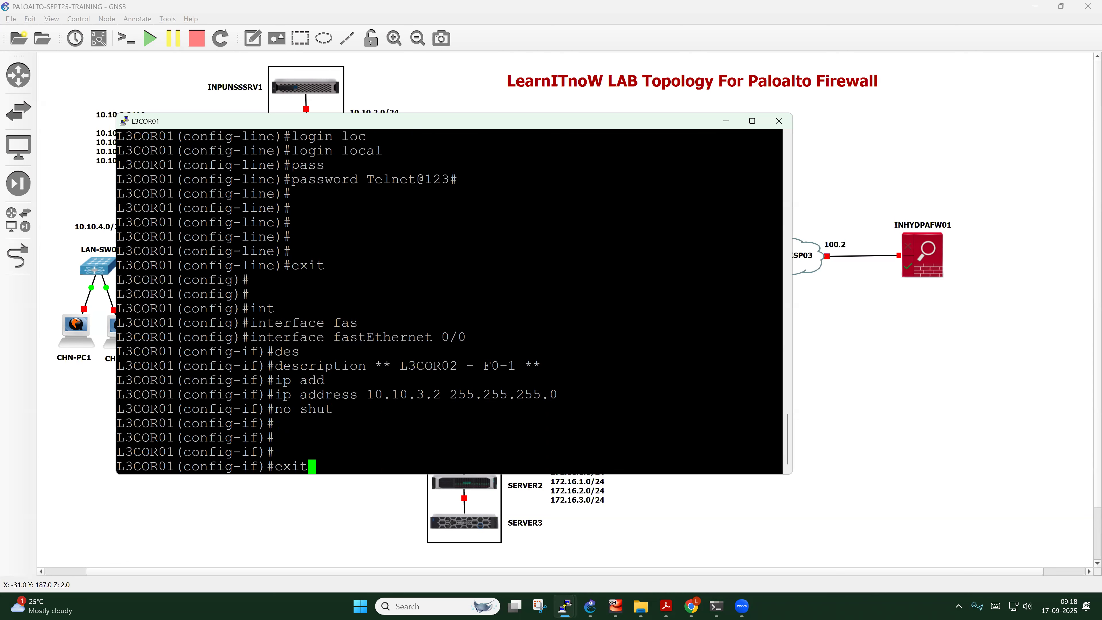
{"action": "key", "text": "Return"}
{"action": "key", "text": "Return"}
{"action": "key", "text": "Return"}
{"action": "key", "text": "Return"}
{"action": "key", "text": "Return"}
{"action": "key", "text": "Return"}
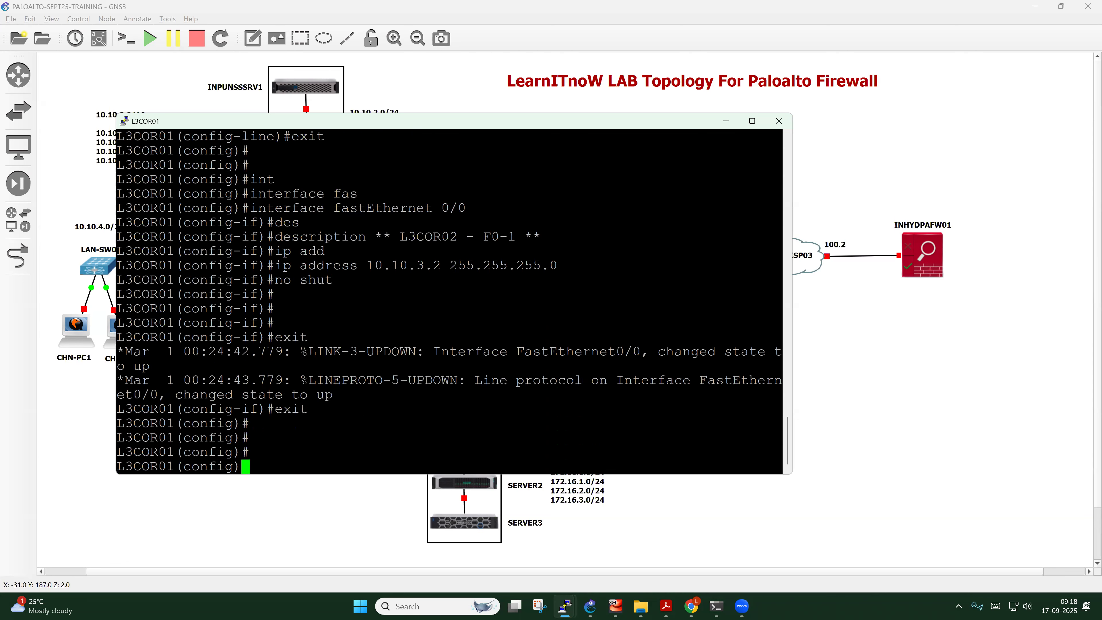
On FastEthernet0/1, set the description '** LAN-4 **'
{"action": "type", "text": "int"}
{"action": "key", "text": "Tab"}
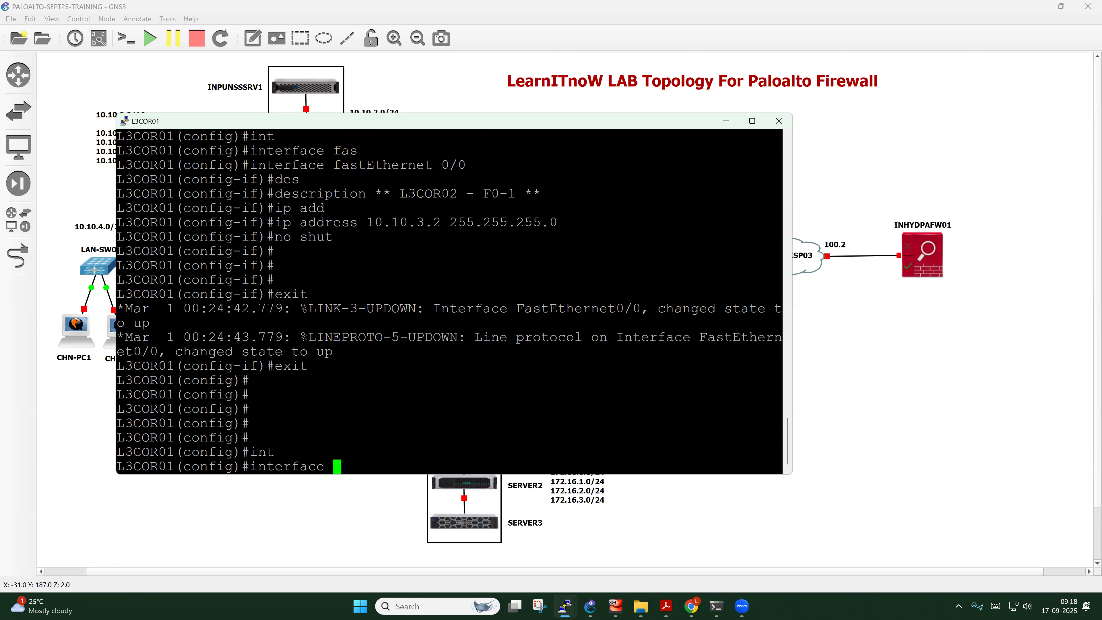
{"action": "type", "text": "fas"}
{"action": "key", "text": "Tab"}
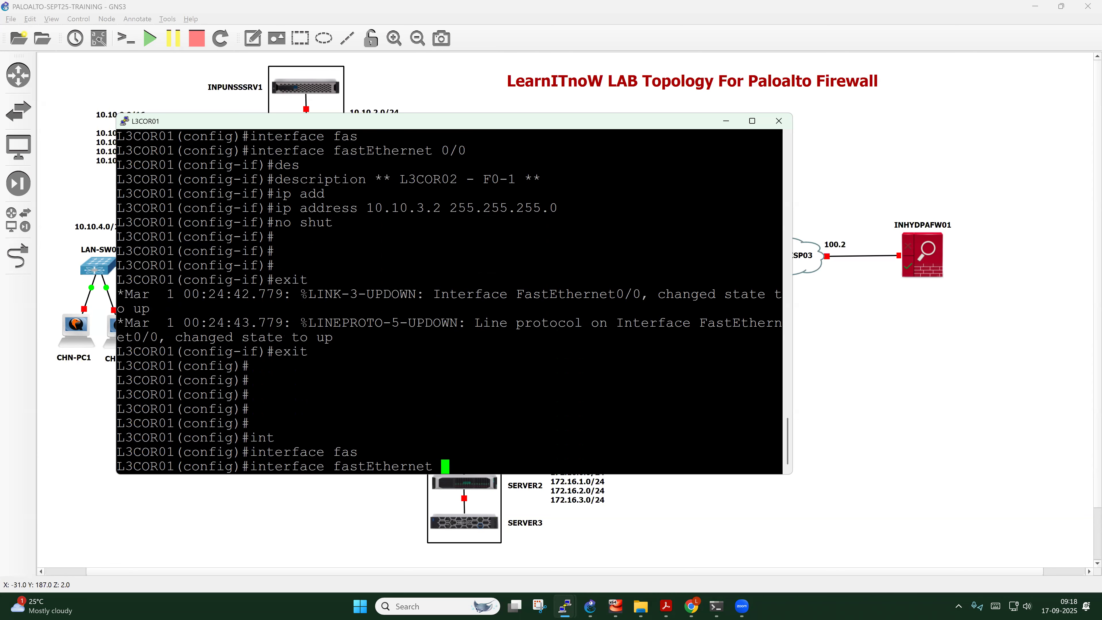
{"action": "type", "text": "0/1"}
{"action": "key", "text": "Return"}
{"action": "type", "text": "des"}
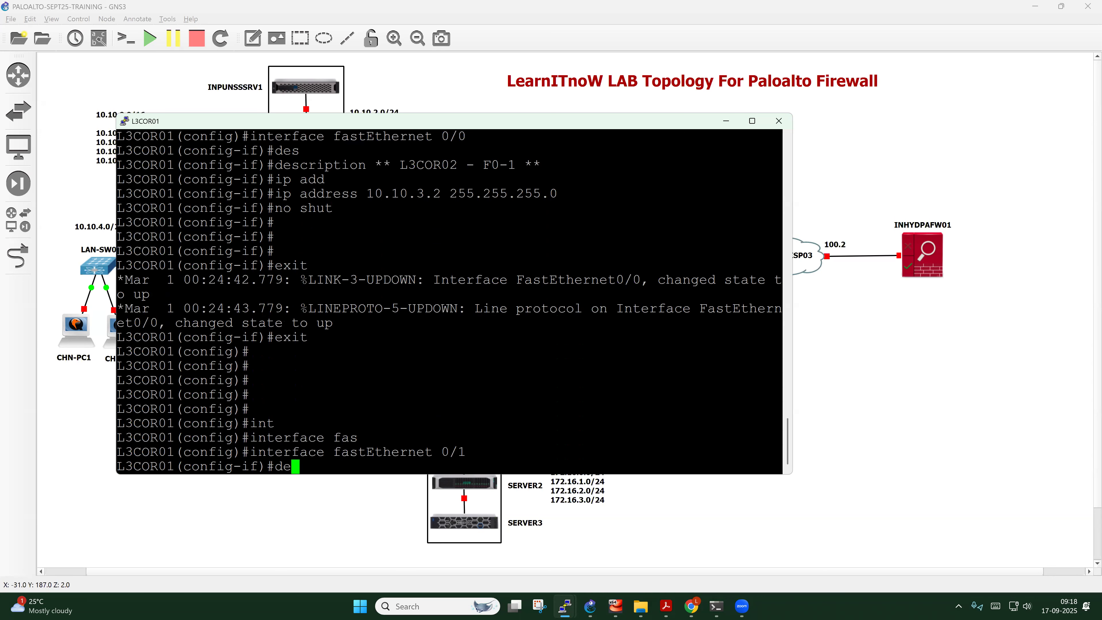
{"action": "key", "text": "Tab"}
{"action": "type", "text": "**"}
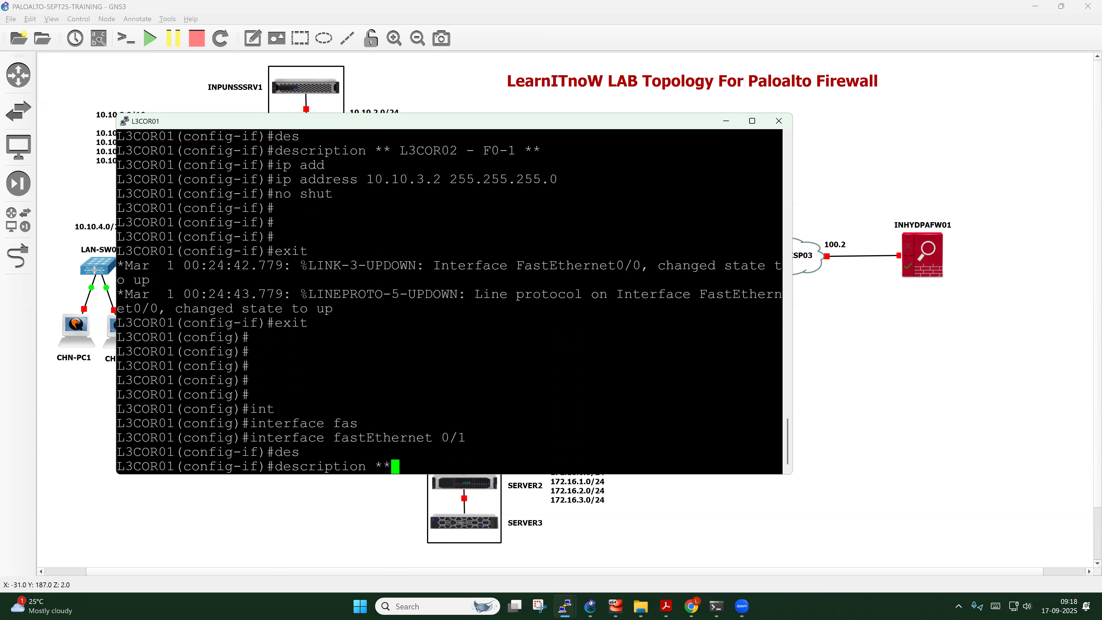
{"action": "type", "text": " LAN-4 **"}
{"action": "key", "text": "Return"}
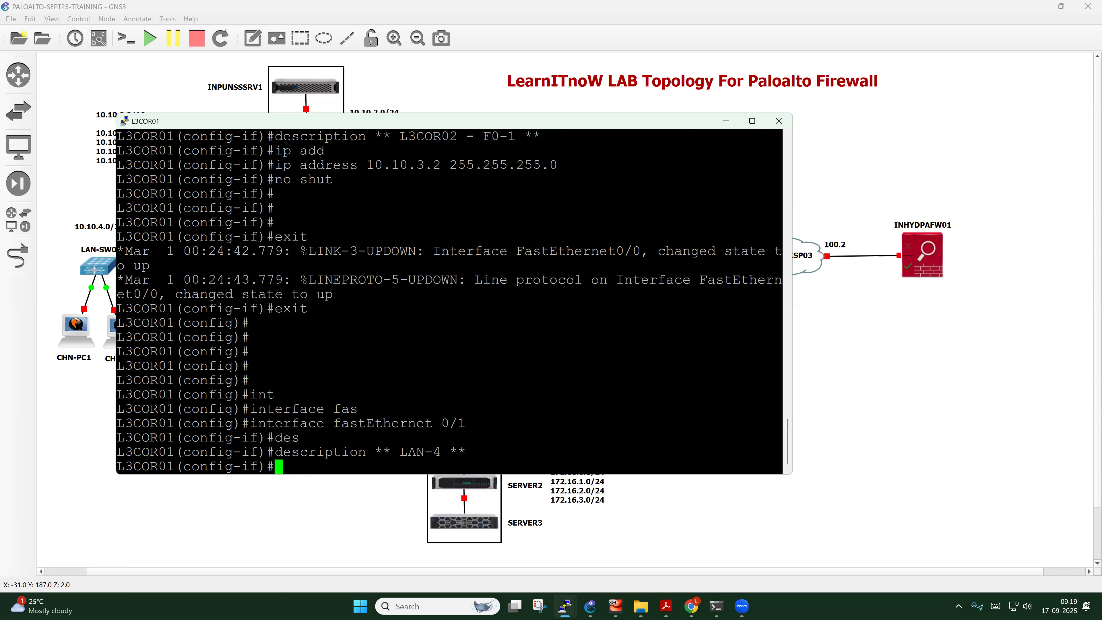
Assign 10.10.4.1 255.255.255.0 to Fa0/1 and exit interface configuration
{"action": "type", "text": "ip add"}
{"action": "key", "text": "Tab"}
{"action": "type", "text": "10.10"}
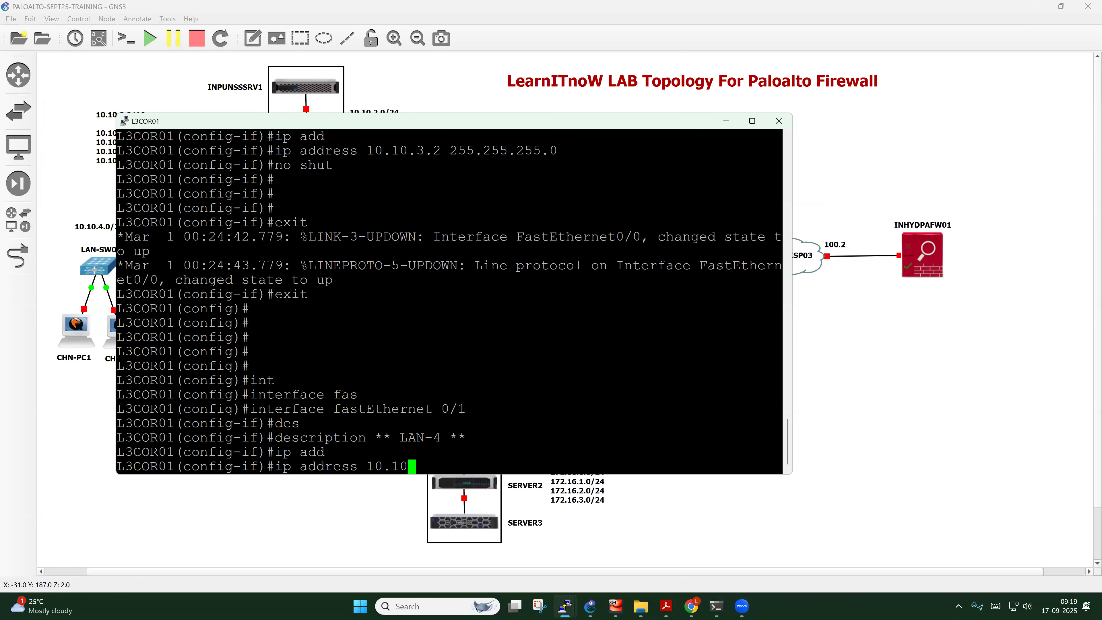
{"action": "type", "text": ".4.1 255.255.255.0"}
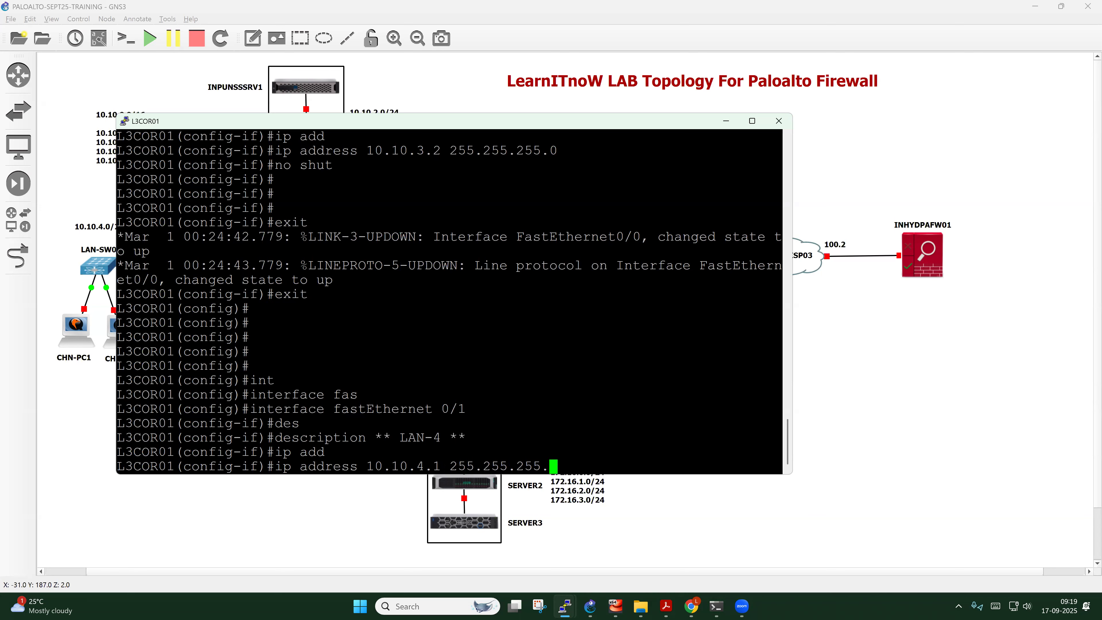
{"action": "key", "text": "Return"}
{"action": "key", "text": "Return"}
{"action": "key", "text": "Return"}
{"action": "type", "text": "exit"}
{"action": "key", "text": "Return"}
{"action": "key", "text": "Return"}
{"action": "key", "text": "Return"}
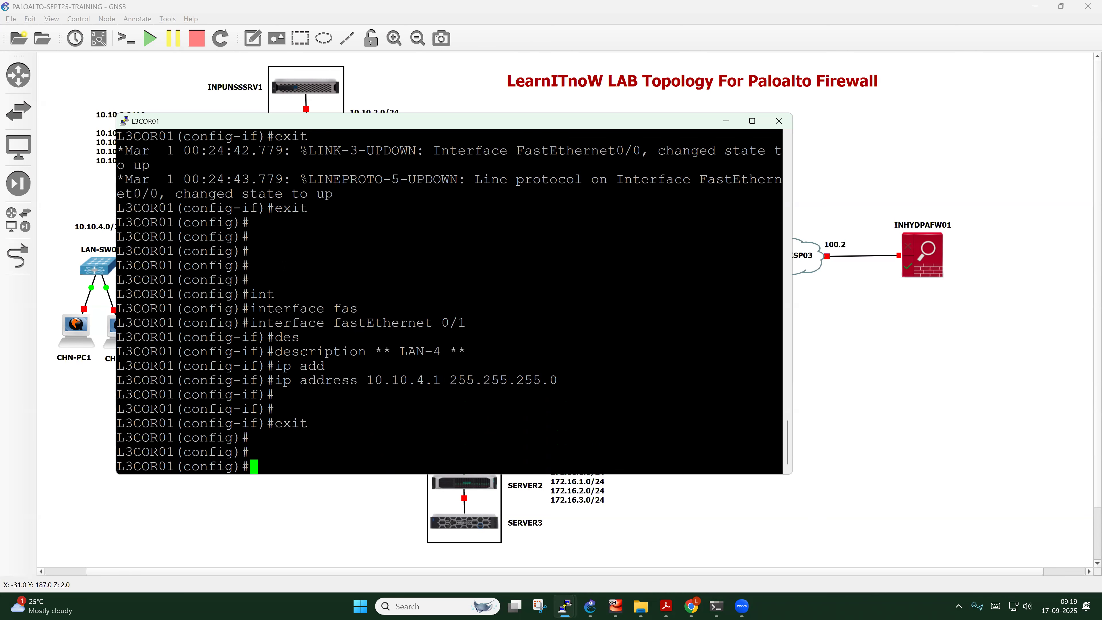
{"action": "key", "text": "Return"}
Add ip route 0.0.0.0 0.0.0.0 10.10.3.1 on L3COR01, exit, and save with wr
{"action": "type", "text": "ip rou"}
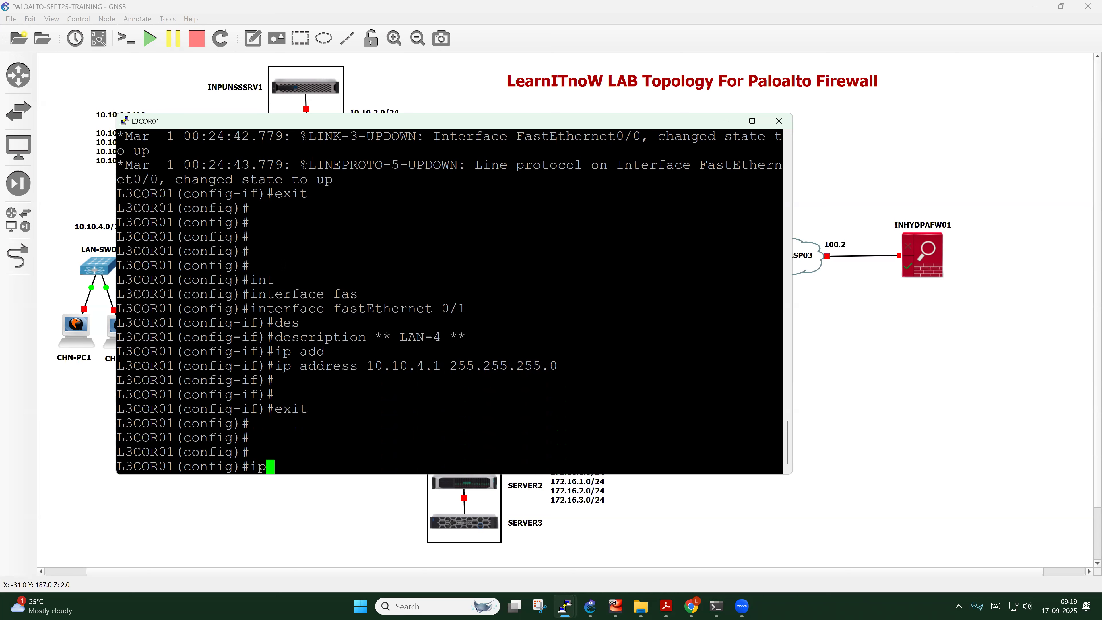
{"action": "key", "text": "Tab"}
{"action": "type", "text": "t"}
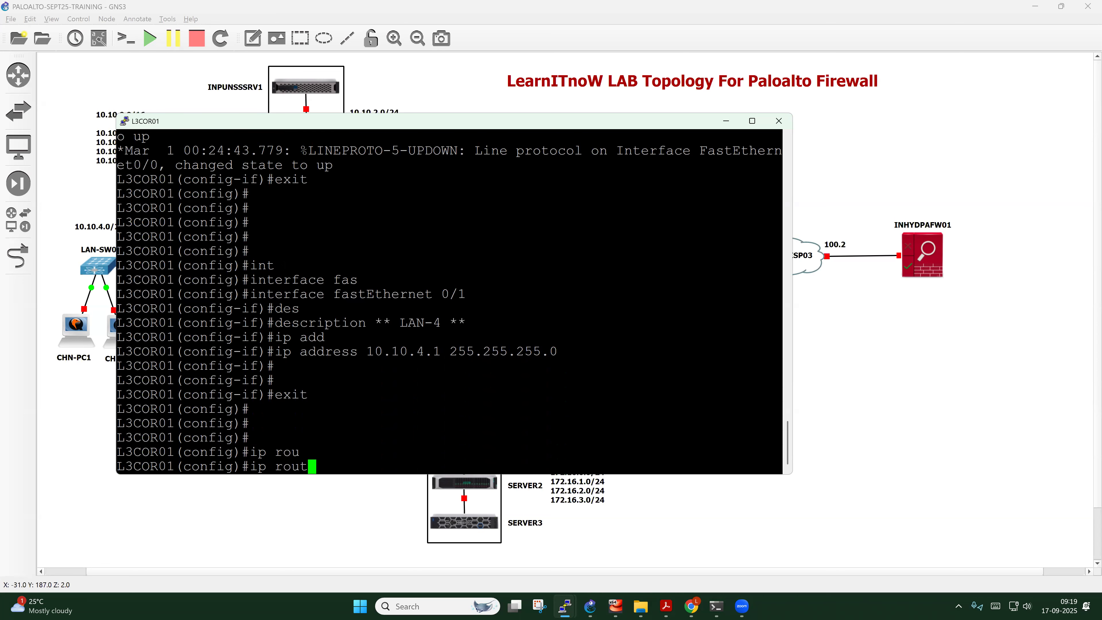
{"action": "type", "text": "e"}
{"action": "key", "text": "Tab"}
{"action": "type", "text": "0."}
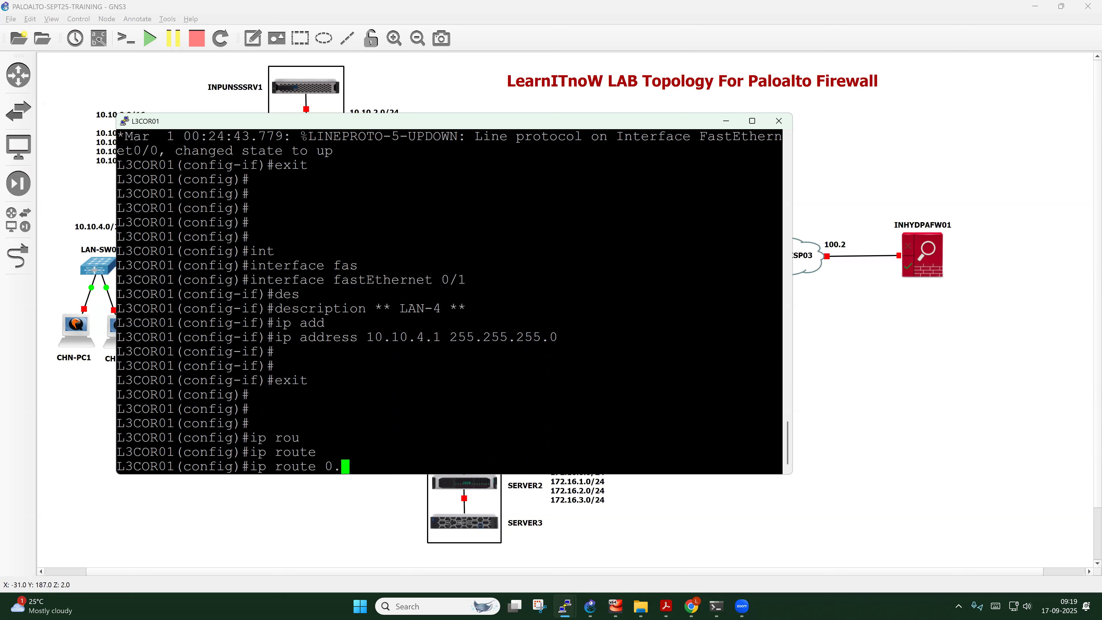
{"action": "type", "text": "0.0.0 0.0.0.0 10.10.3.1"}
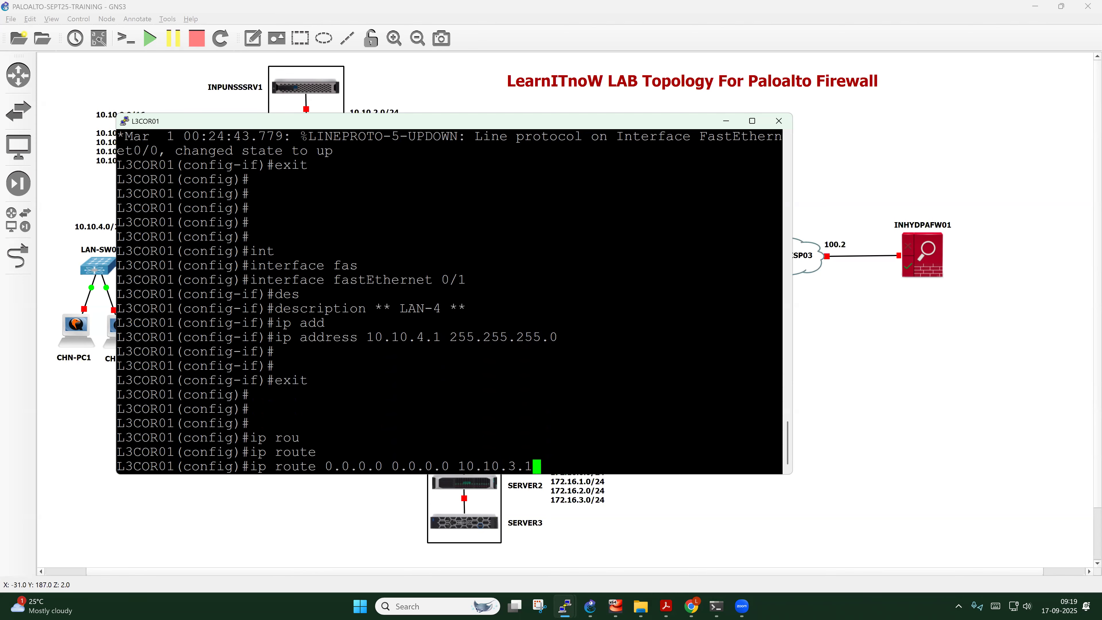
{"action": "key", "text": "Return"}
{"action": "key", "text": "Return"}
{"action": "key", "text": "Return"}
{"action": "key", "text": "Return"}
{"action": "type", "text": "exit"}
{"action": "key", "text": "Return"}
{"action": "key", "text": "Return"}
{"action": "key", "text": "Return"}
{"action": "key", "text": "Return"}
{"action": "key", "text": "Return"}
{"action": "type", "text": "wr"}
{"action": "key", "text": "Return"}
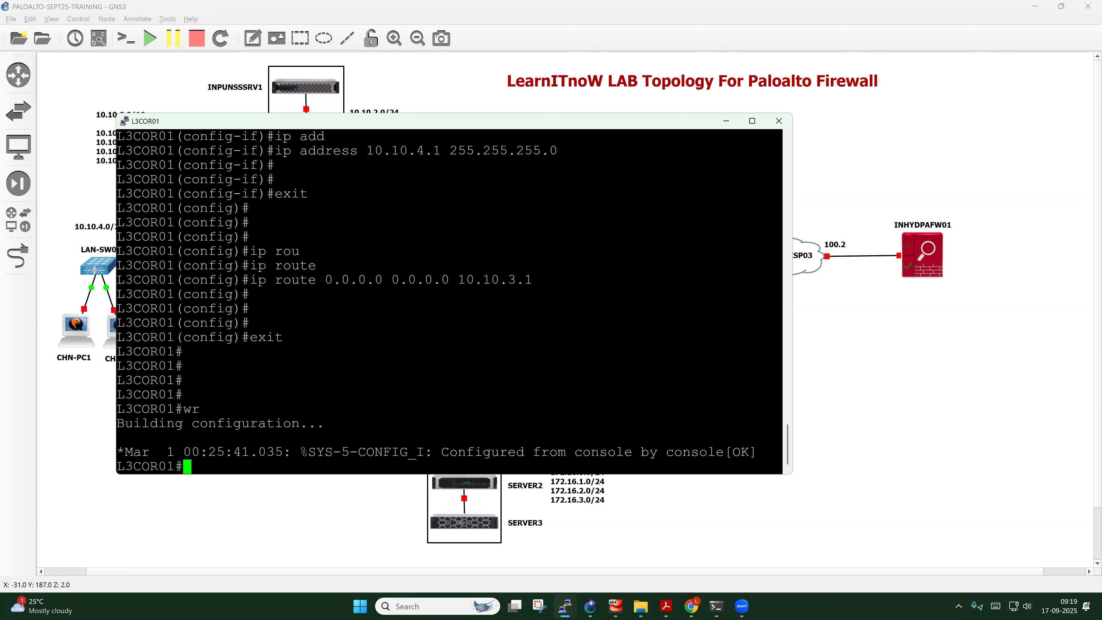
Minimize L3COR01's console and sketch the path from L3COR01 via L3COR02 to the firewall and 192.168.1.1
{"action": "left_click", "coordinate": [726, 121]}
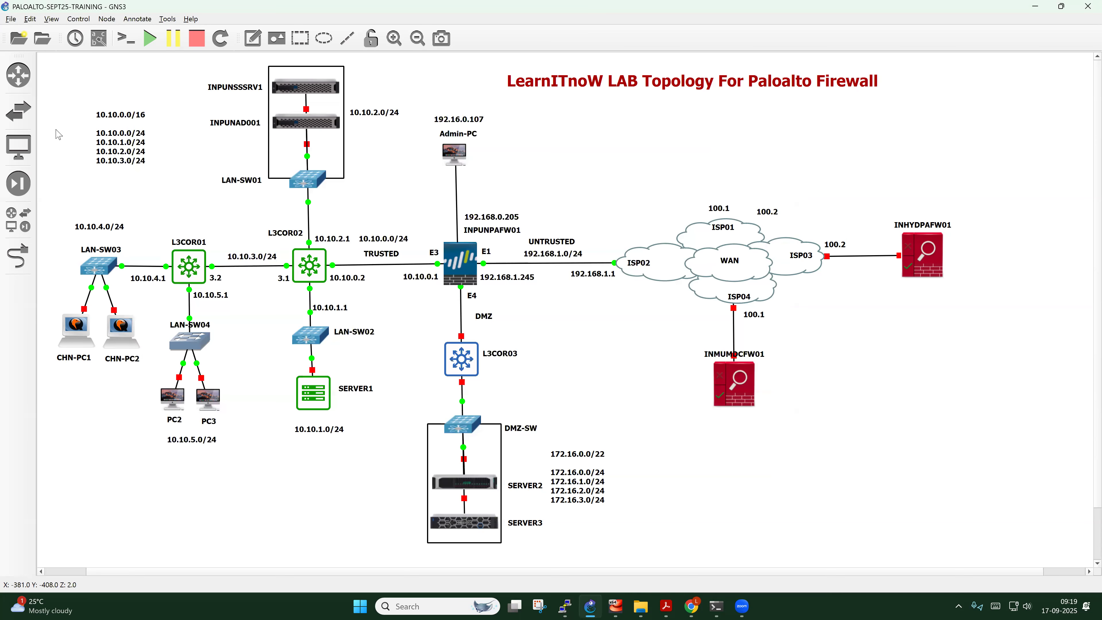
{"action": "left_click_drag", "start_coordinate": [314, 259], "coordinate": [330, 239]}
{"action": "left_click_drag", "start_coordinate": [196, 260], "coordinate": [211, 230]}
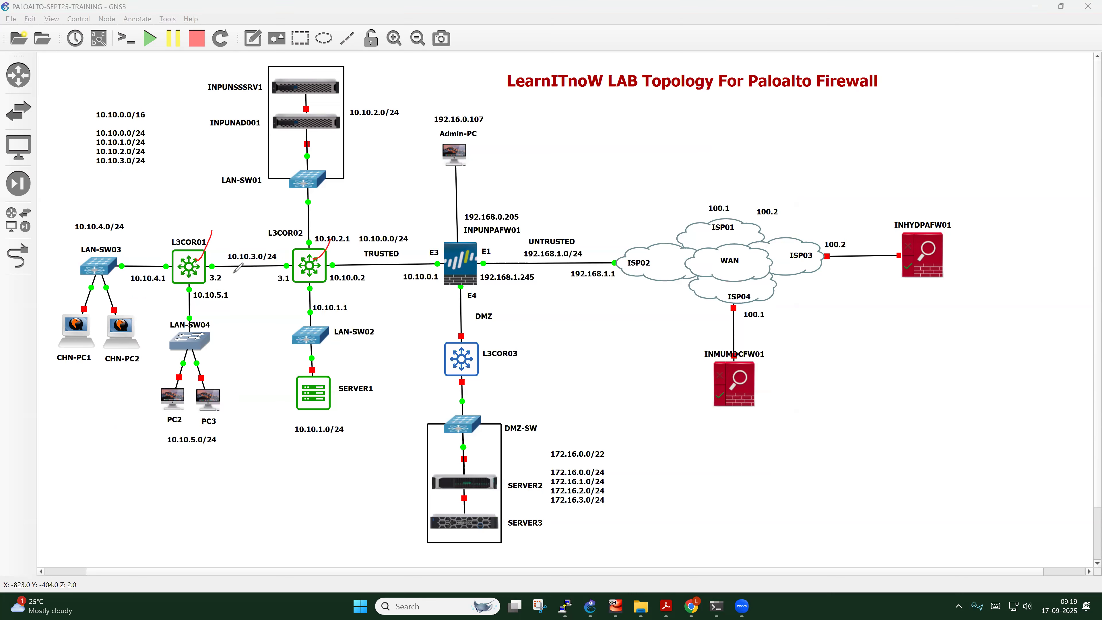
{"action": "mouse_move", "coordinate": [186, 277]}
{"action": "left_mouse_down"}
{"action": "mouse_move", "coordinate": [260, 290]}
{"action": "mouse_move", "coordinate": [405, 289]}
{"action": "mouse_move", "coordinate": [392, 296]}
{"action": "left_mouse_up"}
{"action": "mouse_move", "coordinate": [467, 275]}
{"action": "left_mouse_down"}
{"action": "mouse_move", "coordinate": [596, 268]}
{"action": "mouse_move", "coordinate": [591, 277]}
{"action": "left_mouse_up"}
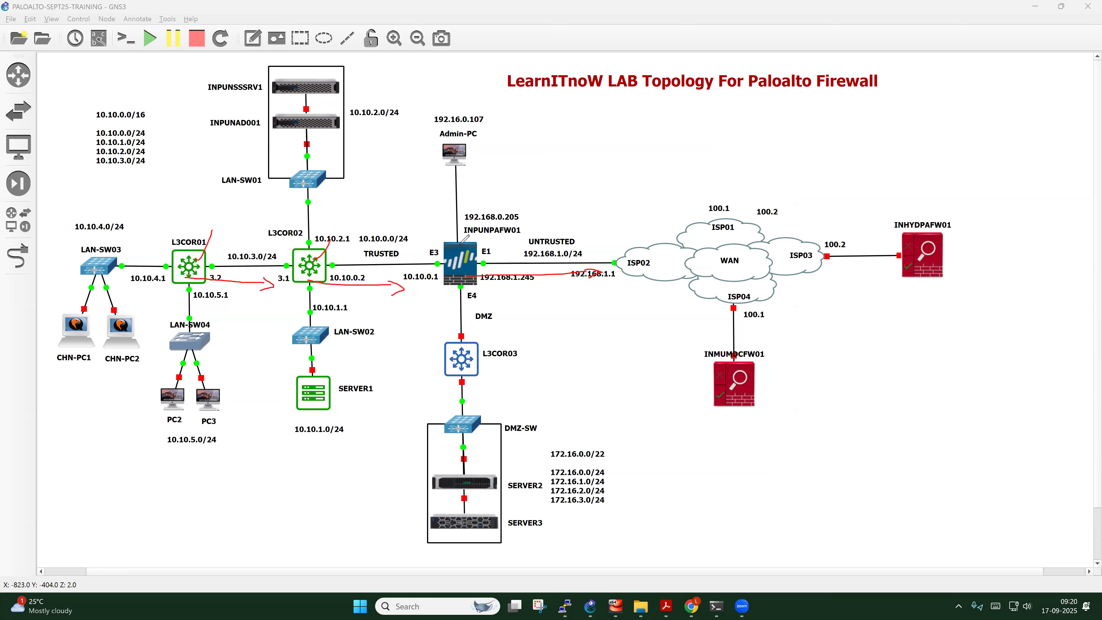
{"action": "left_click_drag", "start_coordinate": [461, 252], "coordinate": [360, 262]}
Draw the return path back to L3COR01 and tick LAN-SW03, L3COR01 and the 10.10.4.0/24 subnet
{"action": "left_click_drag", "start_coordinate": [127, 202], "coordinate": [104, 225]}
{"action": "mouse_move", "coordinate": [321, 259]}
{"action": "left_mouse_down"}
{"action": "mouse_move", "coordinate": [225, 267]}
{"action": "mouse_move", "coordinate": [137, 250]}
{"action": "mouse_move", "coordinate": [152, 240]}
{"action": "mouse_move", "coordinate": [191, 281]}
{"action": "mouse_move", "coordinate": [138, 278]}
{"action": "left_mouse_up"}
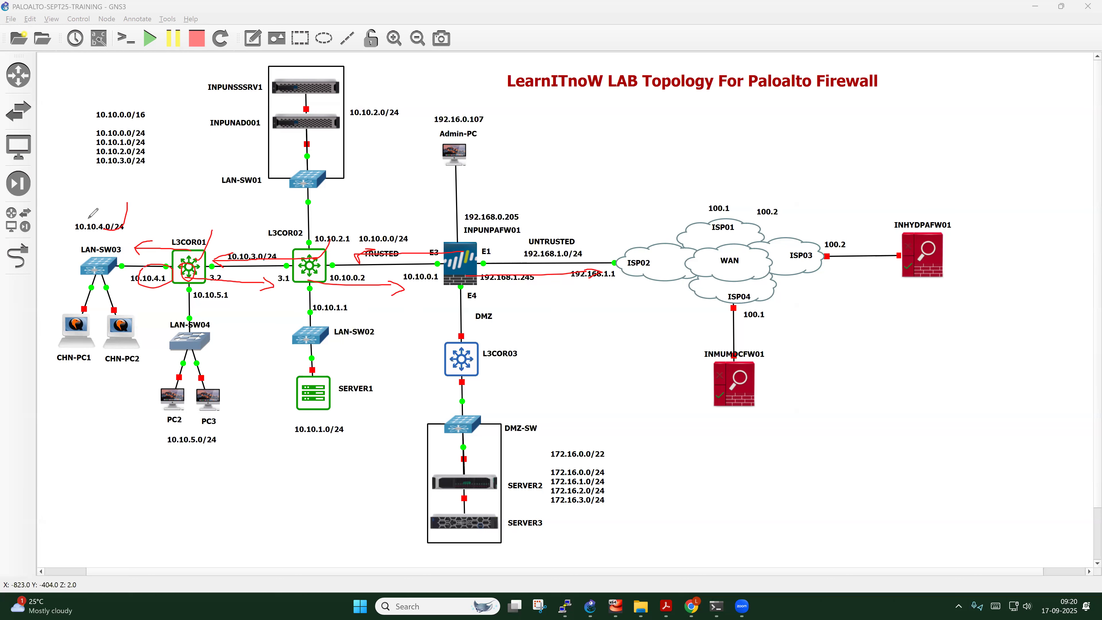
{"action": "left_click_drag", "start_coordinate": [101, 248], "coordinate": [112, 236]}
{"action": "left_click_drag", "start_coordinate": [186, 266], "coordinate": [194, 249]}
{"action": "left_click_drag", "start_coordinate": [102, 229], "coordinate": [108, 223]}
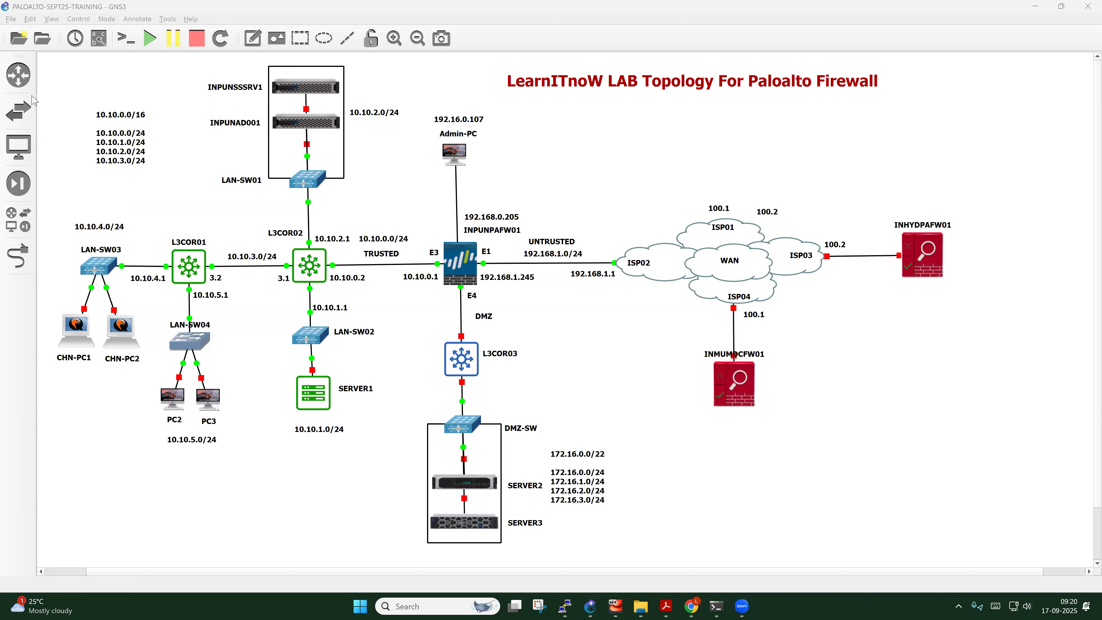
Start CHN-PC1 and then PC2 from each node's context menu
{"action": "right_click", "coordinate": [78, 333]}
{"action": "left_click", "coordinate": [105, 354]}
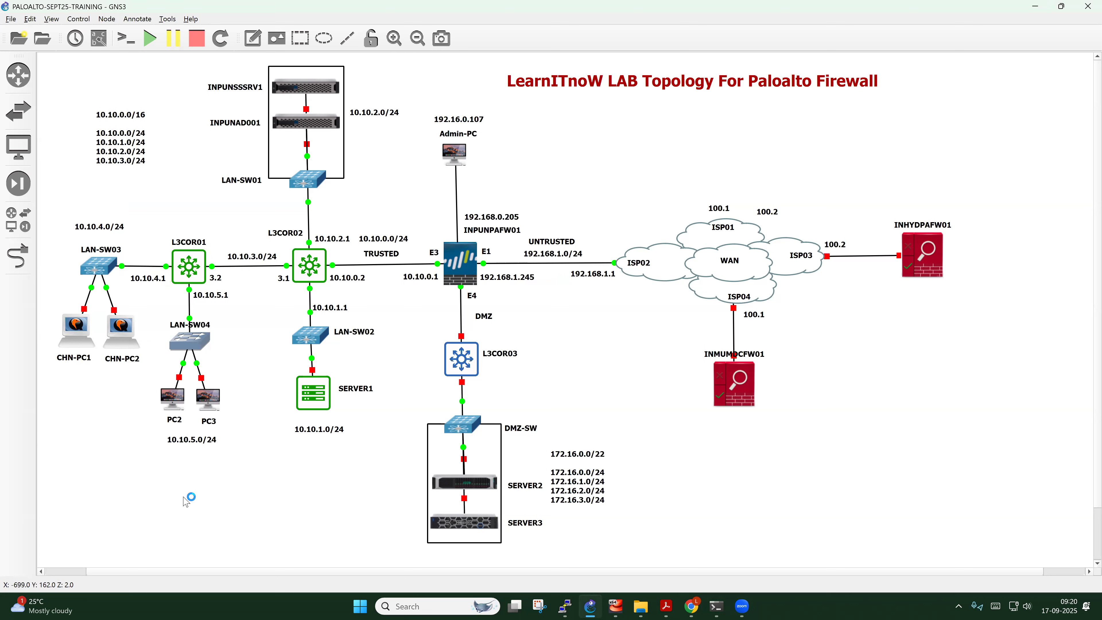
{"action": "right_click", "coordinate": [175, 404]}
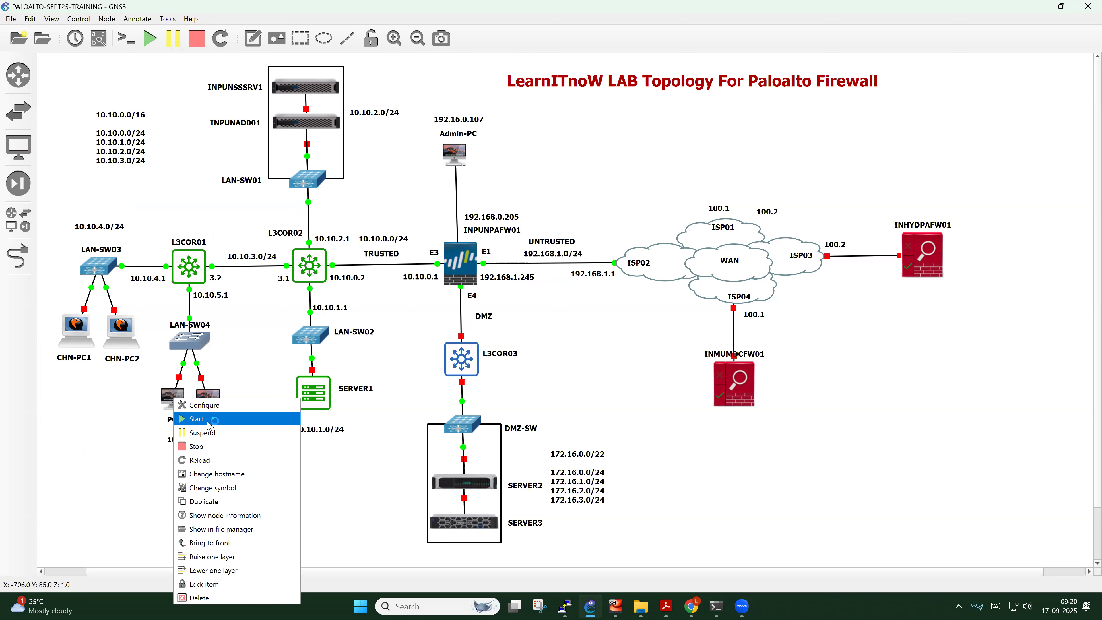
{"action": "left_click", "coordinate": [215, 421]}
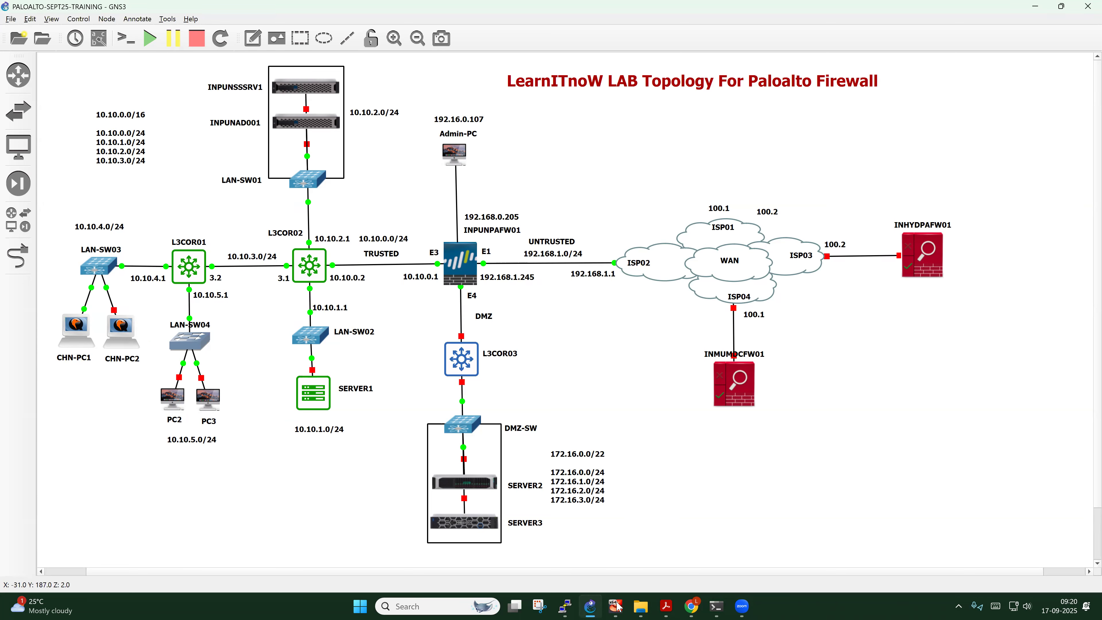
Log CHN-PC1 into Windows XP with the admin password and narrow its window
{"action": "mouse_move", "coordinate": [619, 611]}
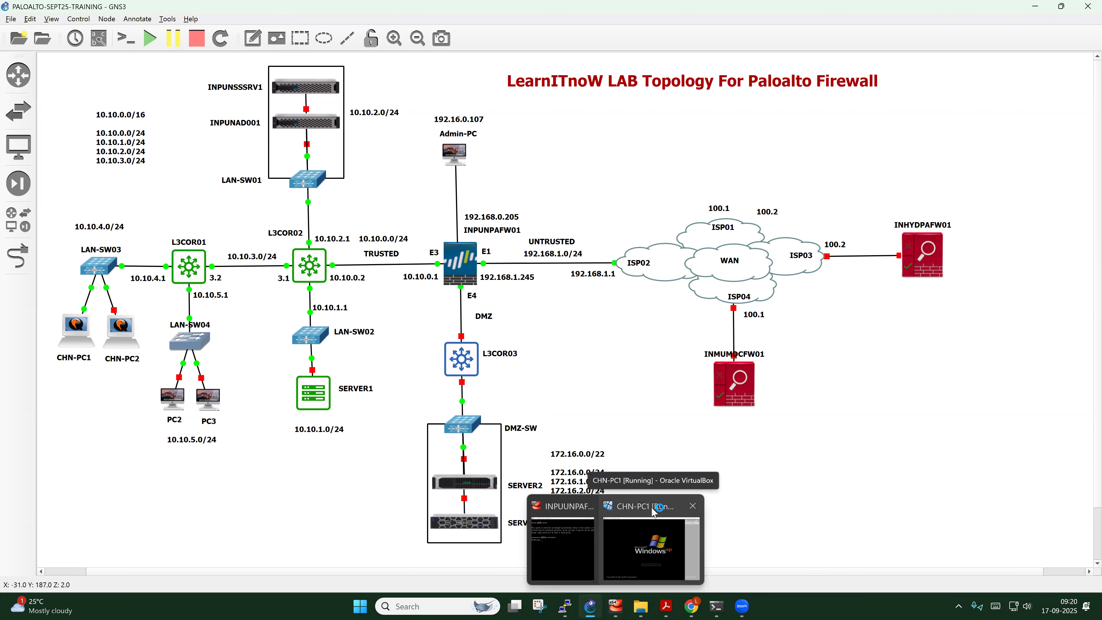
{"action": "left_click", "coordinate": [651, 556]}
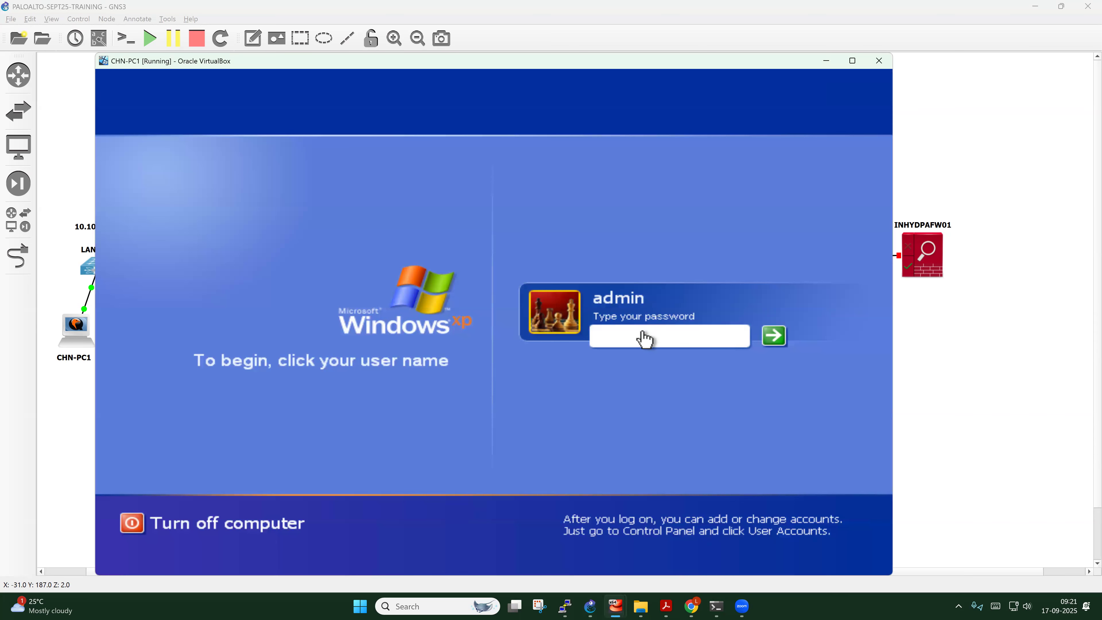
{"action": "type", "text": "**********"}
{"action": "key", "text": "Return"}
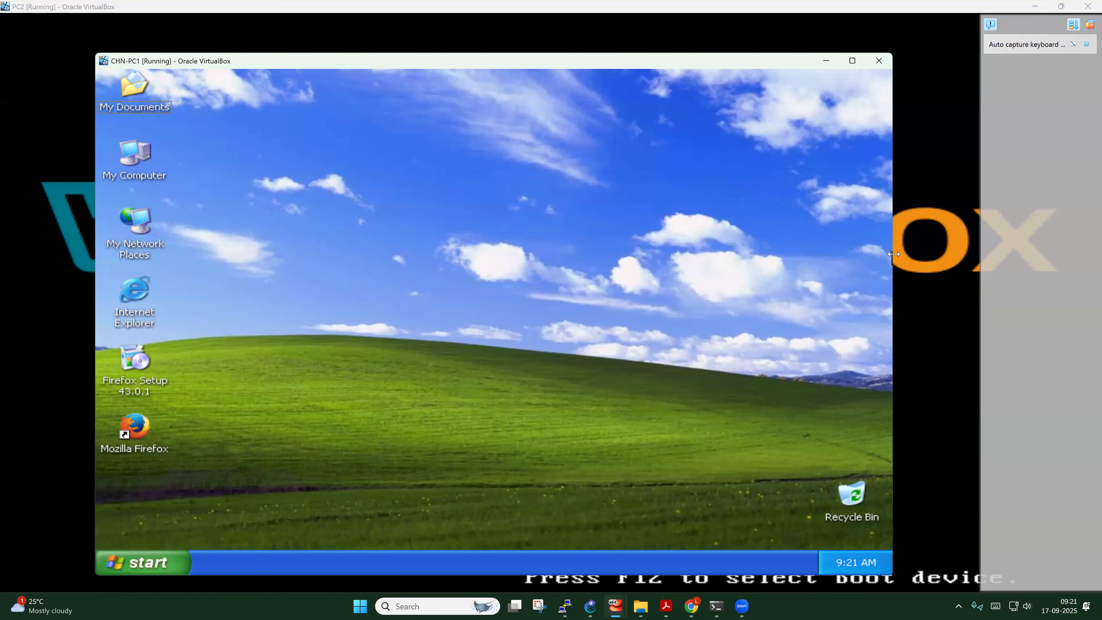
{"action": "left_click_drag", "start_coordinate": [893, 254], "coordinate": [684, 266]}
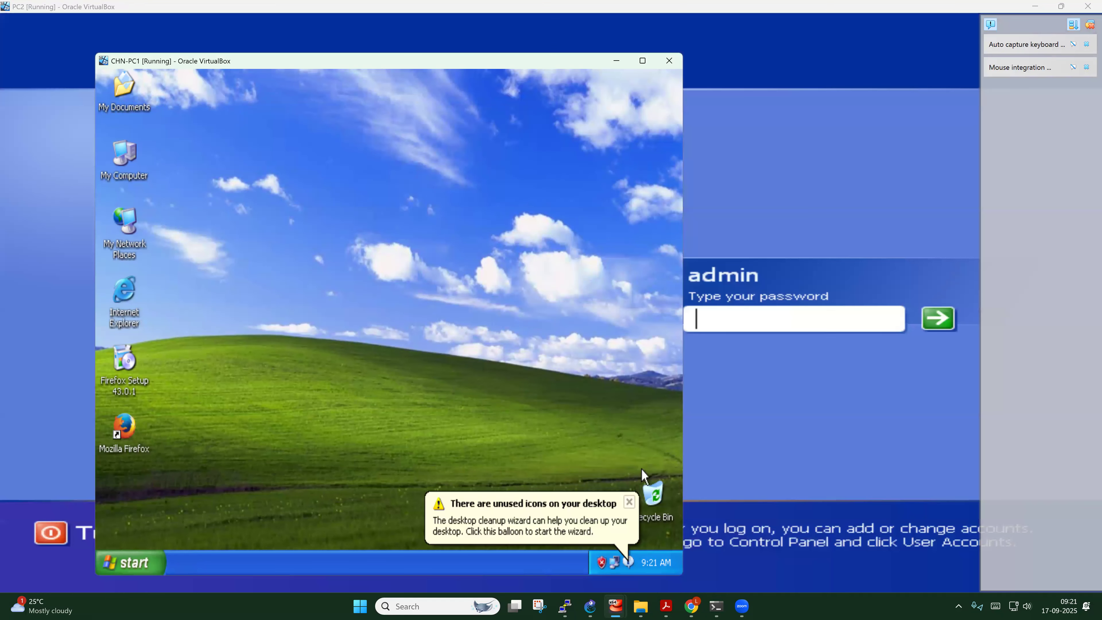
{"action": "left_click", "coordinate": [629, 502]}
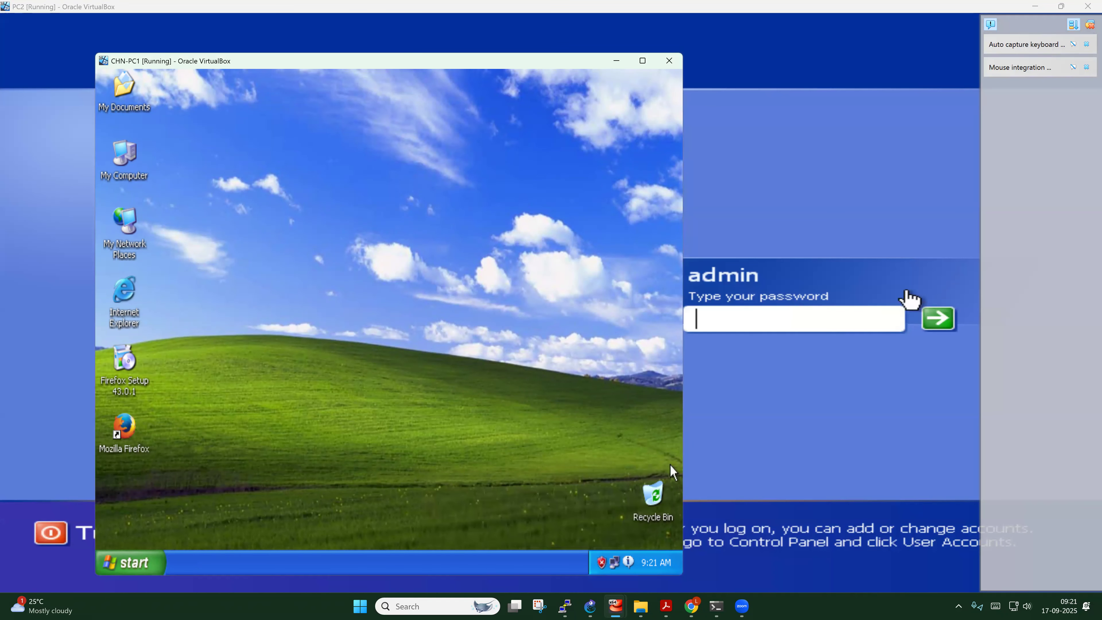
Restore PC2 from full screen, narrow it, and place it right of CHN-PC1
{"action": "left_click", "coordinate": [1090, 25]}
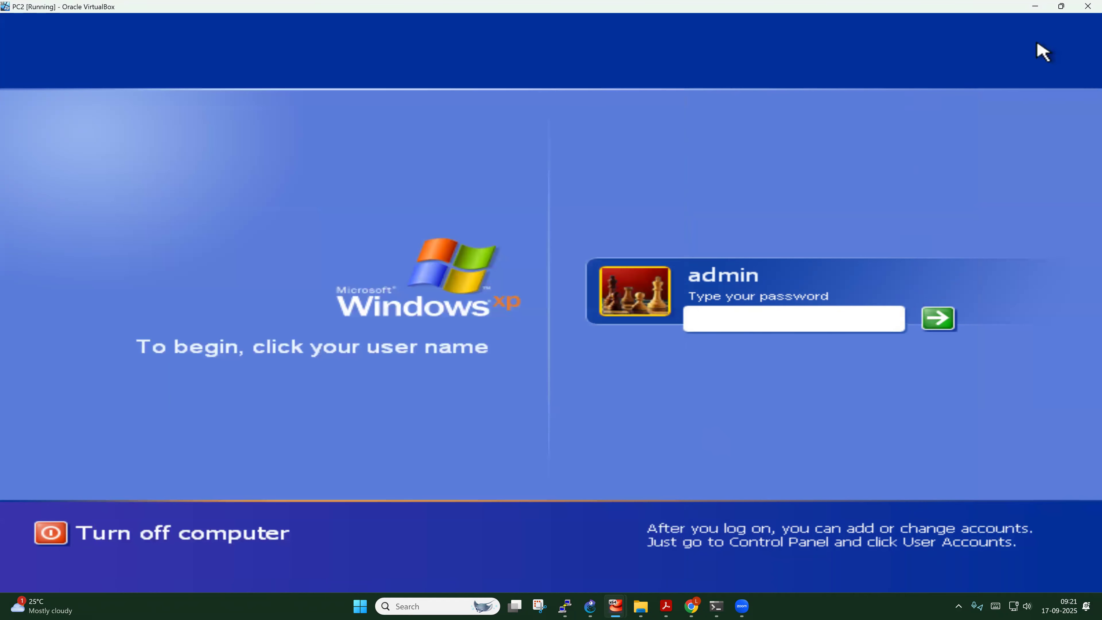
{"action": "double_click", "coordinate": [917, 9]}
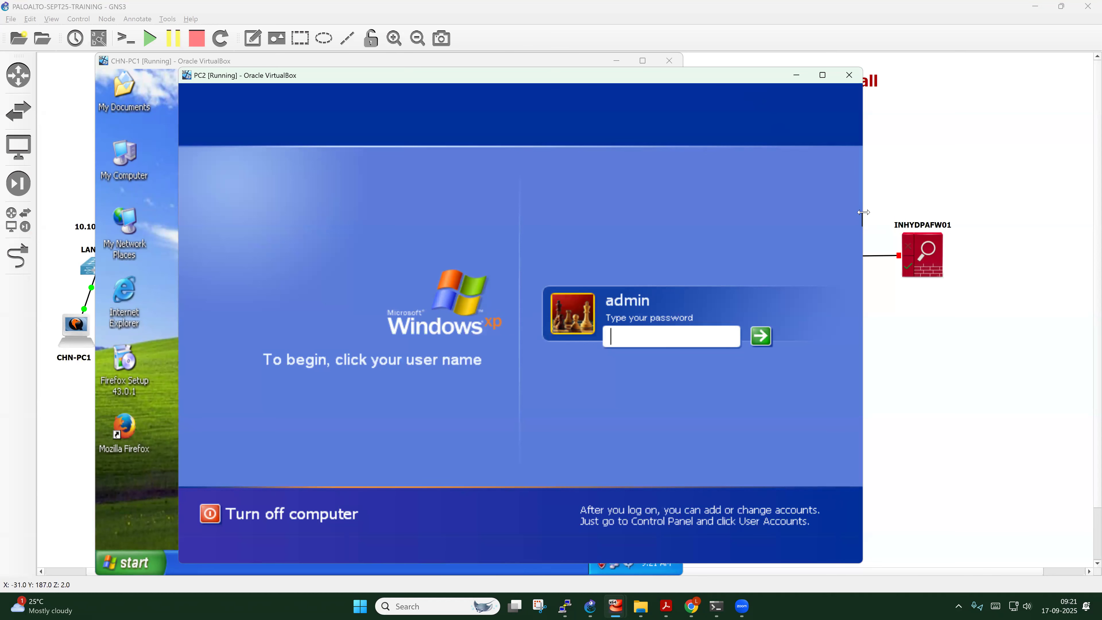
{"action": "left_click_drag", "start_coordinate": [863, 212], "coordinate": [708, 213]}
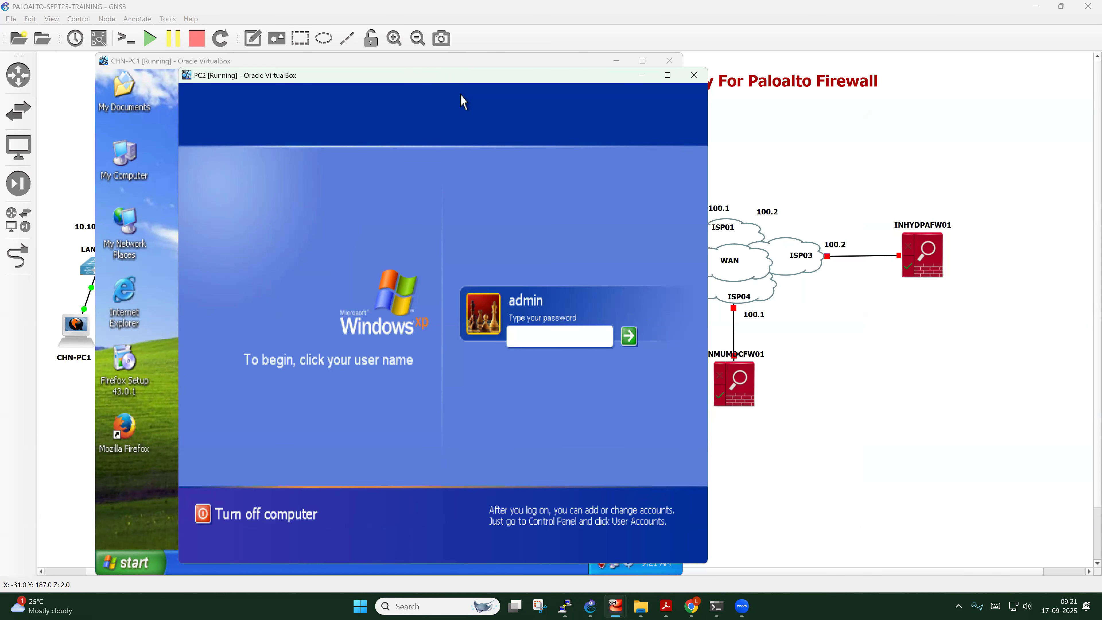
{"action": "left_click_drag", "start_coordinate": [462, 75], "coordinate": [803, 102]}
{"action": "left_click", "coordinate": [299, 151]}
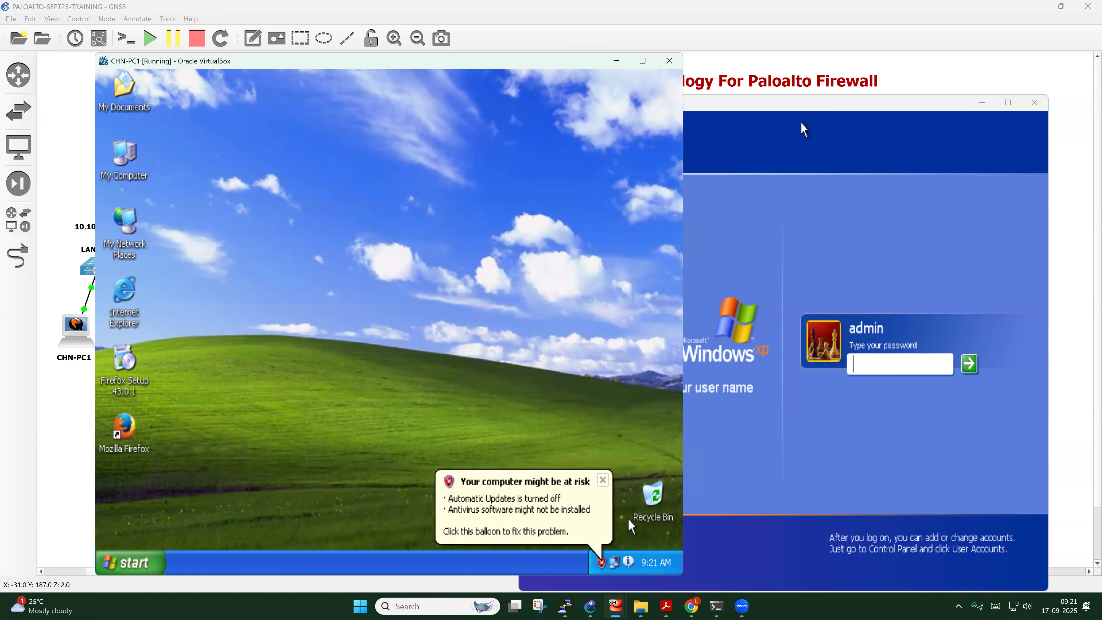
{"action": "left_click", "coordinate": [602, 479]}
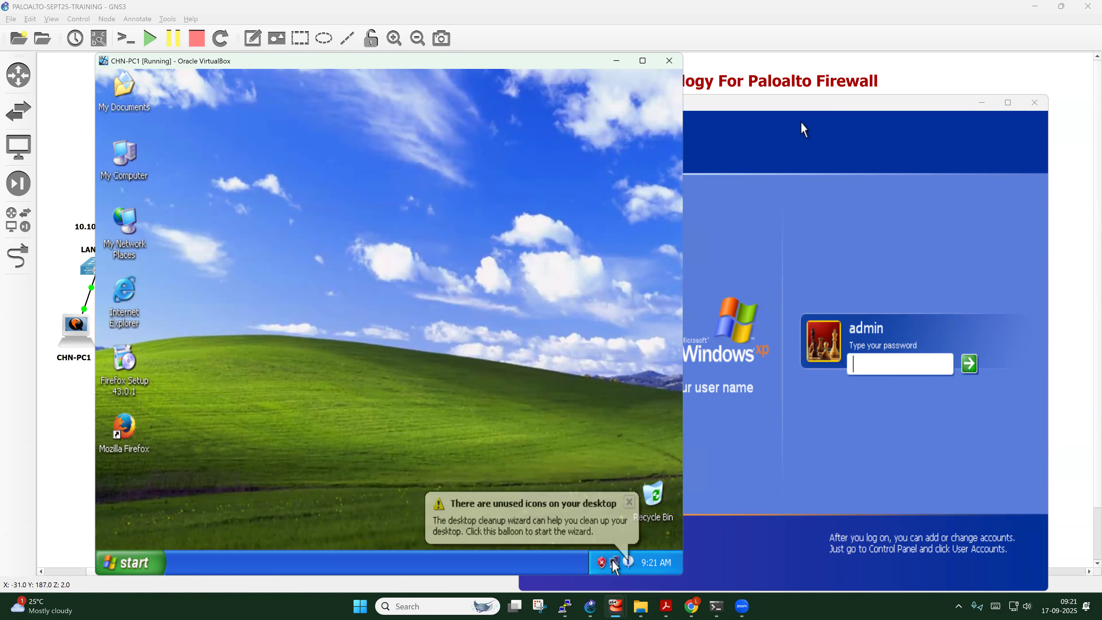
Change CHN-PC1's TCP/IP address to 10.10.4.10
{"action": "double_click", "coordinate": [615, 564]}
{"action": "left_click", "coordinate": [299, 460]}
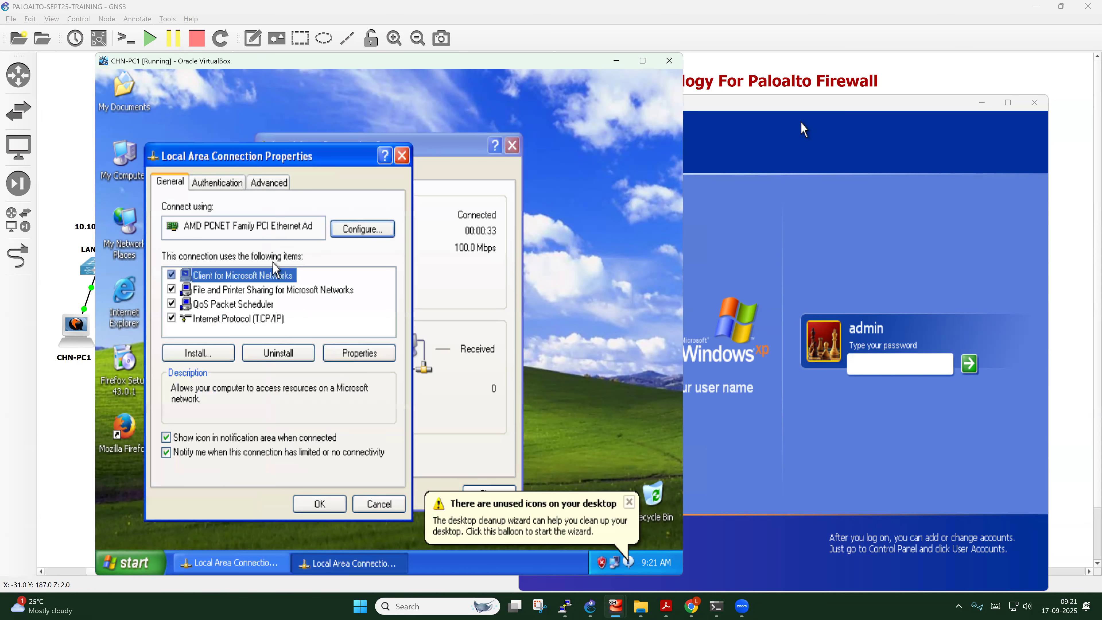
{"action": "left_click", "coordinate": [255, 319]}
{"action": "left_click", "coordinate": [385, 354]}
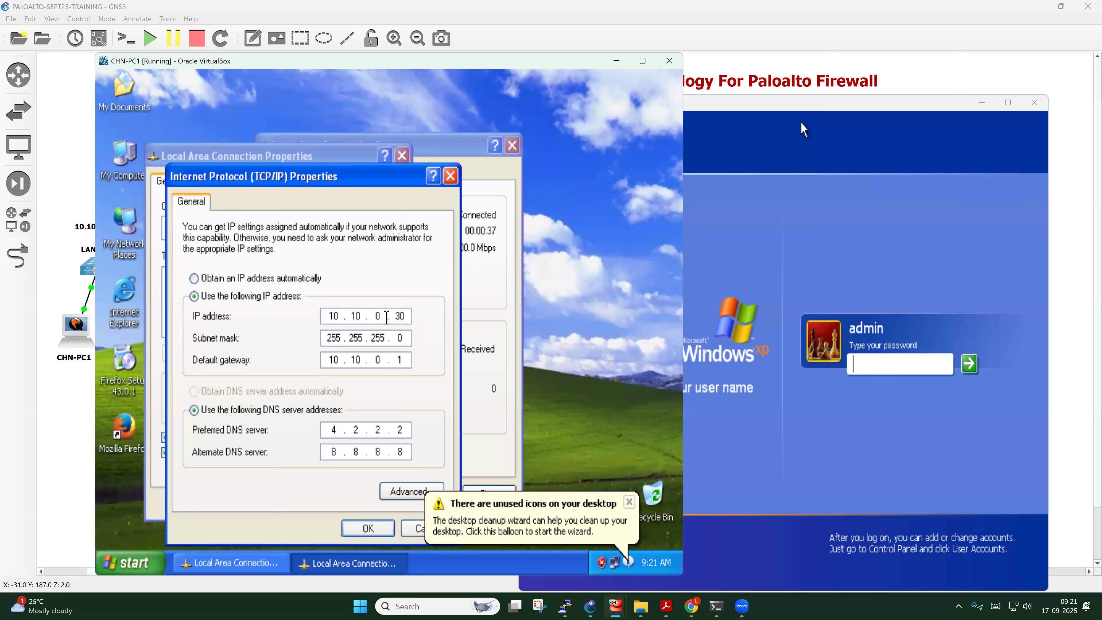
{"action": "type", "text": "4"}
{"action": "left_click", "coordinate": [408, 320]}
{"action": "key", "text": "BackSpace"}
Set the default gateway to 10.10.4.1 and apply the new TCP/IP settings
{"action": "left_click", "coordinate": [381, 358]}
{"action": "key", "text": "BackSpace"}
{"action": "type", "text": "4"}
{"action": "left_click", "coordinate": [632, 503]}
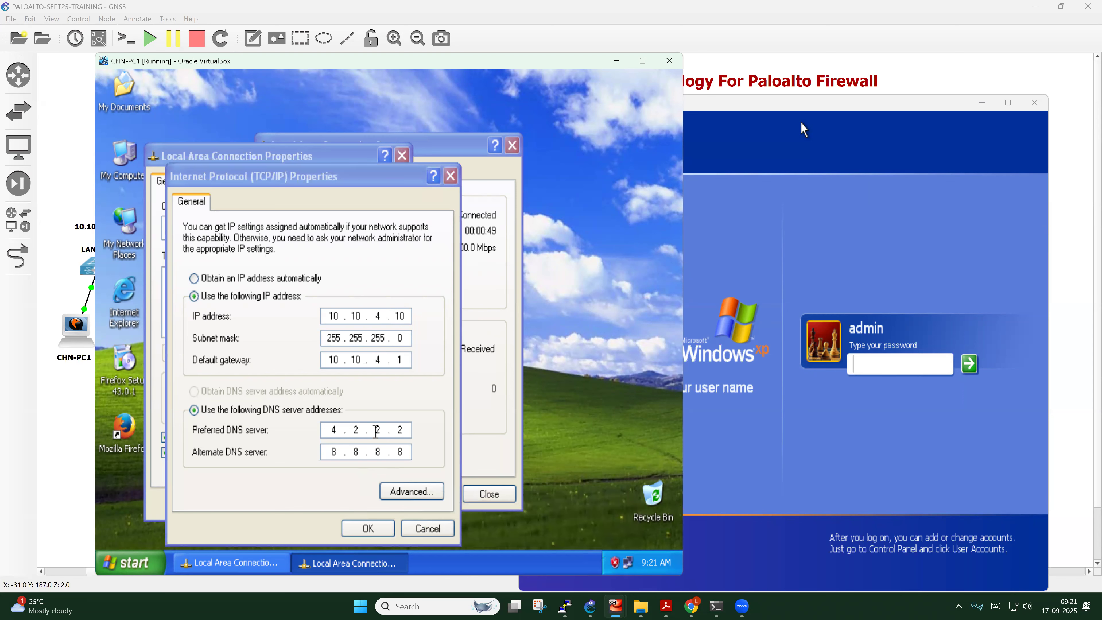
{"action": "left_click", "coordinate": [380, 527]}
{"action": "left_click", "coordinate": [322, 503]}
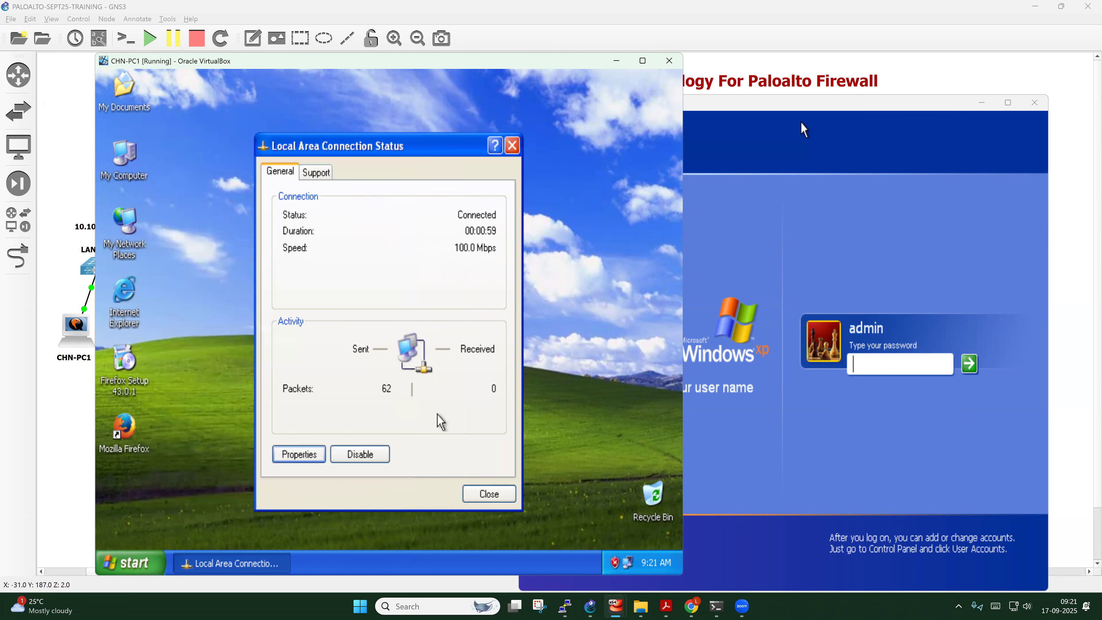
{"action": "left_click", "coordinate": [489, 494]}
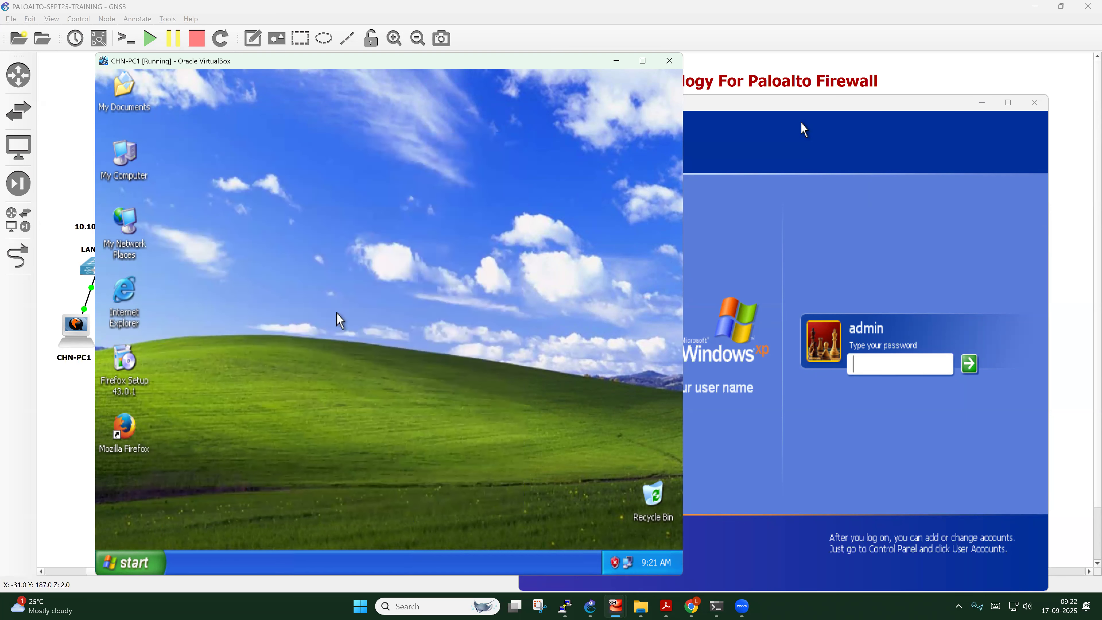
Open a command prompt via Run 'cmd' and enter ipconfig /all
{"action": "key", "text": "super+r"}
{"action": "type", "text": "cmd"}
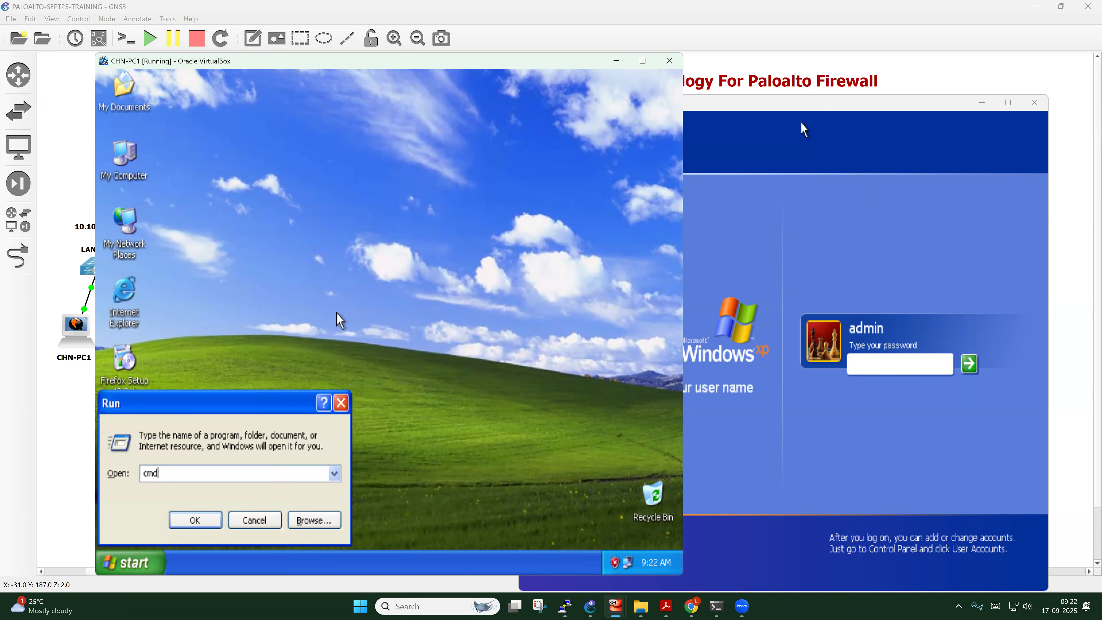
{"action": "key", "text": "Return"}
{"action": "type", "text": "ipco"}
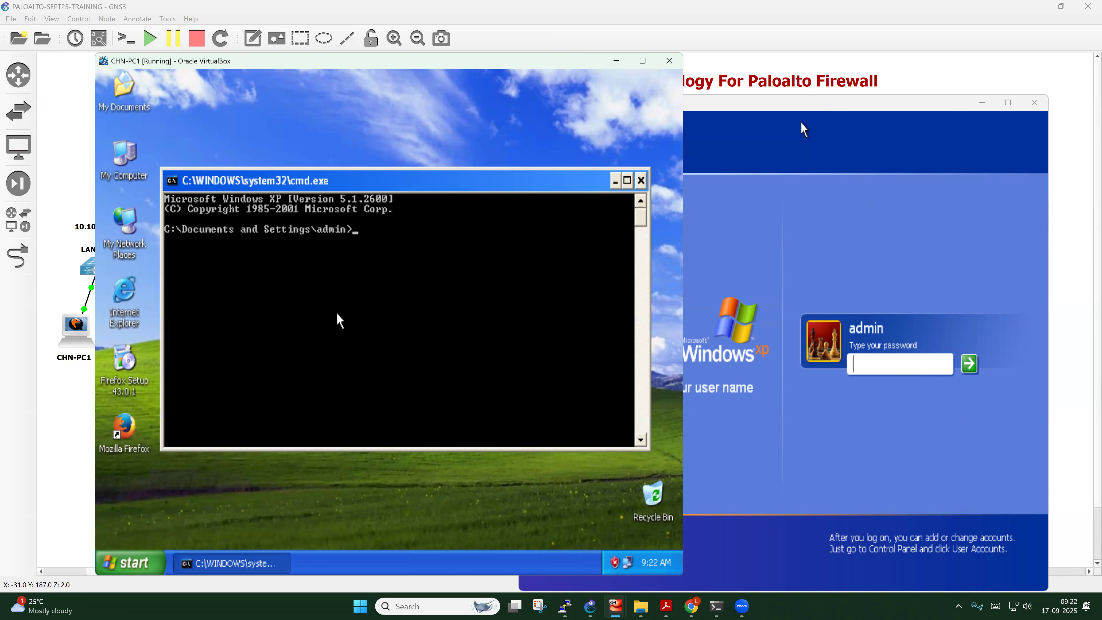
{"action": "type", "text": "nfig /all"}
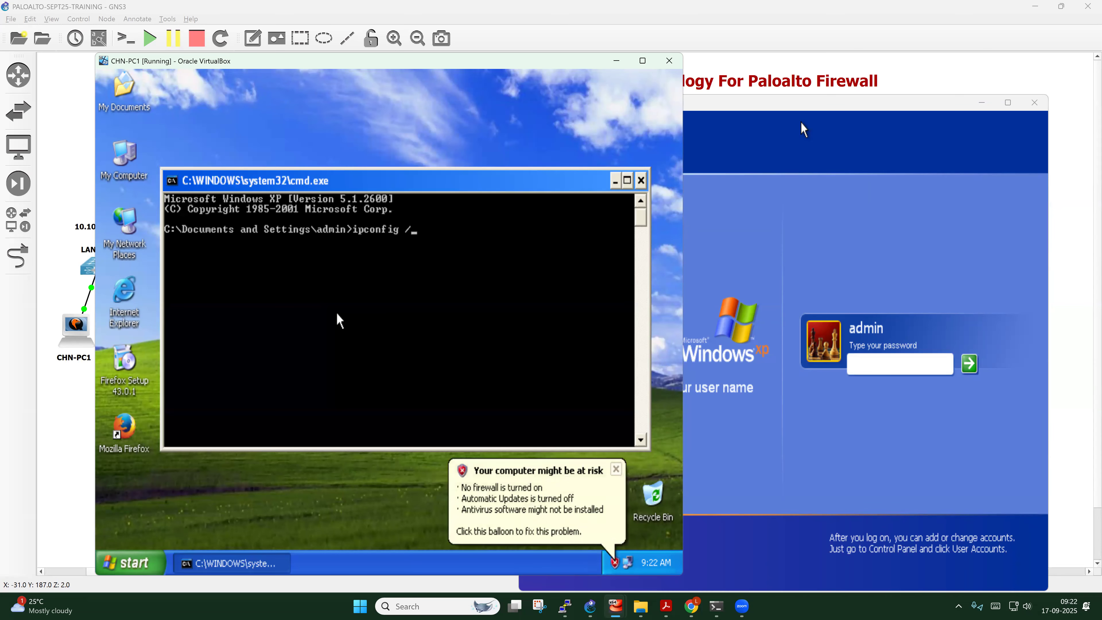
Run ipconfig /all, mark DHCP disabled, then ping gateway 10.10.4.1, which times out
{"action": "key", "text": "Return"}
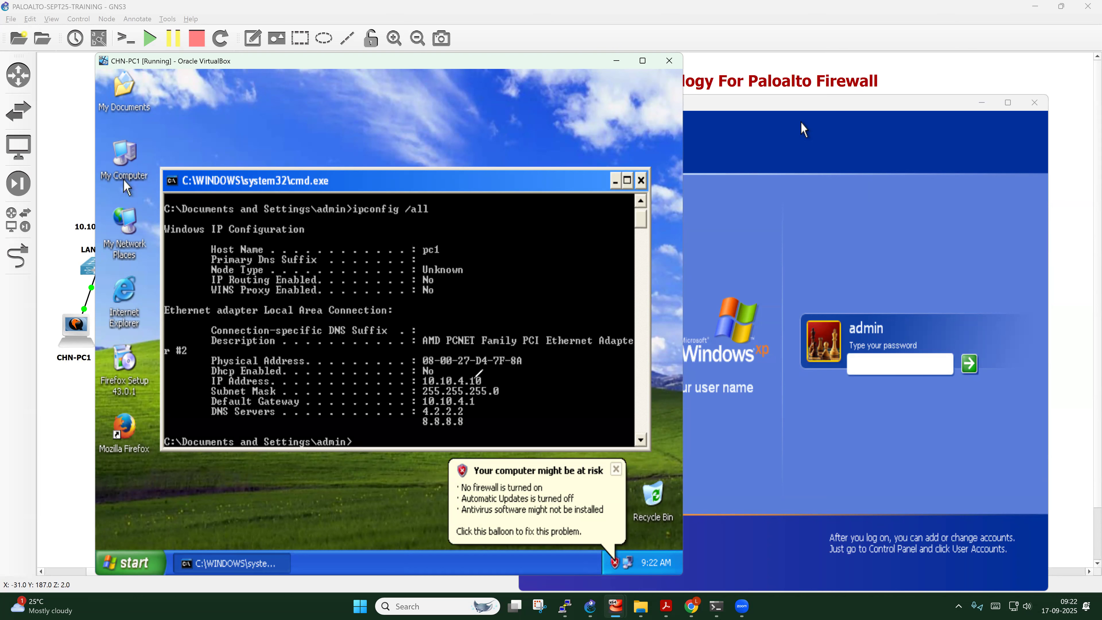
{"action": "mouse_move", "coordinate": [430, 373]}
{"action": "left_mouse_down"}
{"action": "mouse_move", "coordinate": [483, 371]}
{"action": "mouse_move", "coordinate": [499, 395]}
{"action": "mouse_move", "coordinate": [506, 380]}
{"action": "mouse_move", "coordinate": [469, 421]}
{"action": "left_mouse_up"}
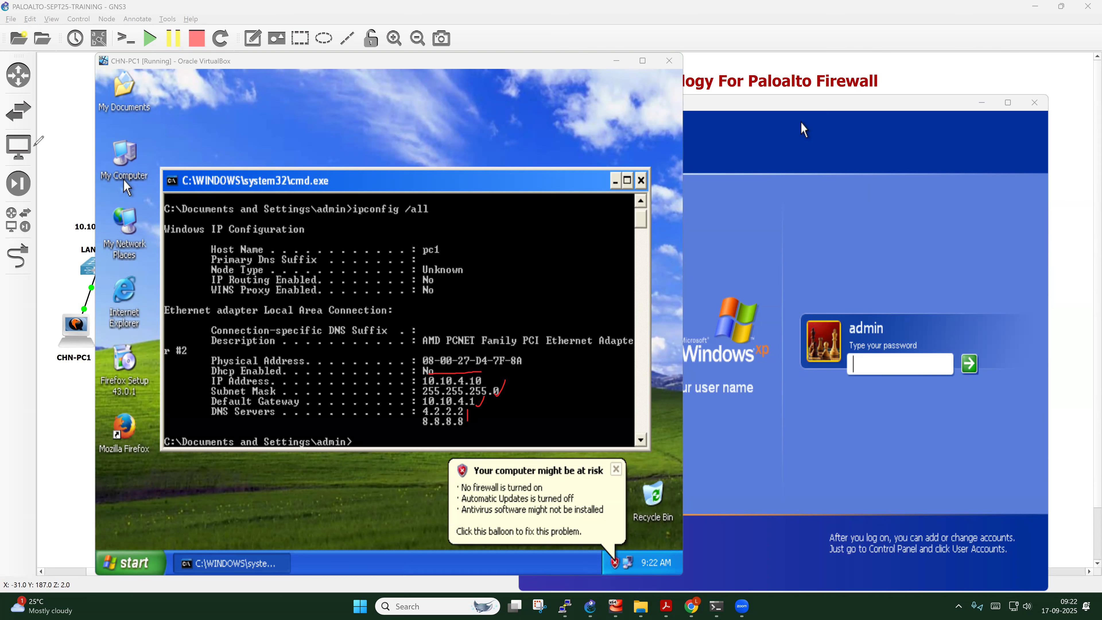
{"action": "left_click", "coordinate": [350, 324]}
{"action": "key", "text": "Return"}
{"action": "key", "text": "Return"}
{"action": "key", "text": "Return"}
{"action": "key", "text": "Return"}
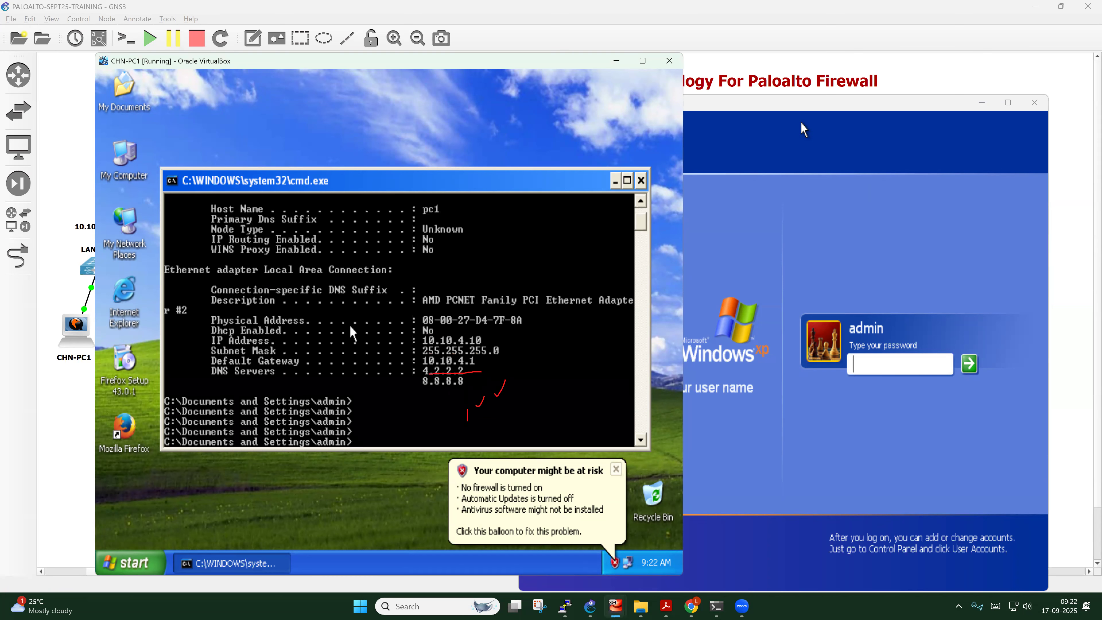
{"action": "type", "text": "ping 10.10.4.1"}
{"action": "key", "text": "Return"}
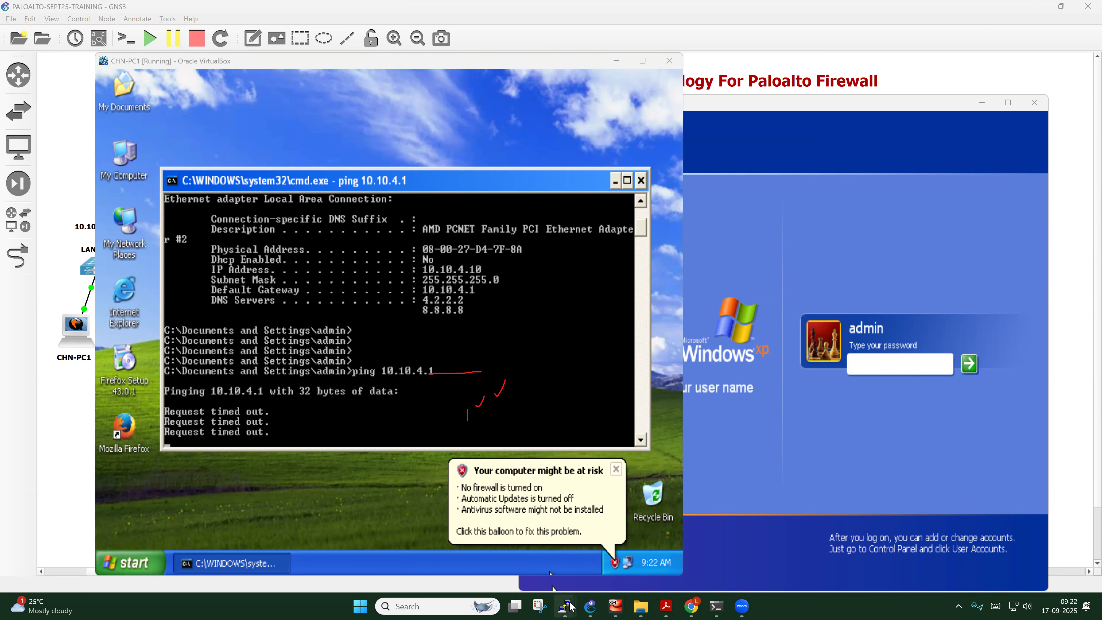
Highlight L3COR01's 10.10.4.1 address line and start ping 10.10.4.1 -t on CHN-PC1
{"action": "mouse_move", "coordinate": [565, 606]}
{"action": "left_click", "coordinate": [623, 517]}
{"action": "scroll", "coordinate": [618, 488], "scroll_direction": "up", "scroll_amount": 4}
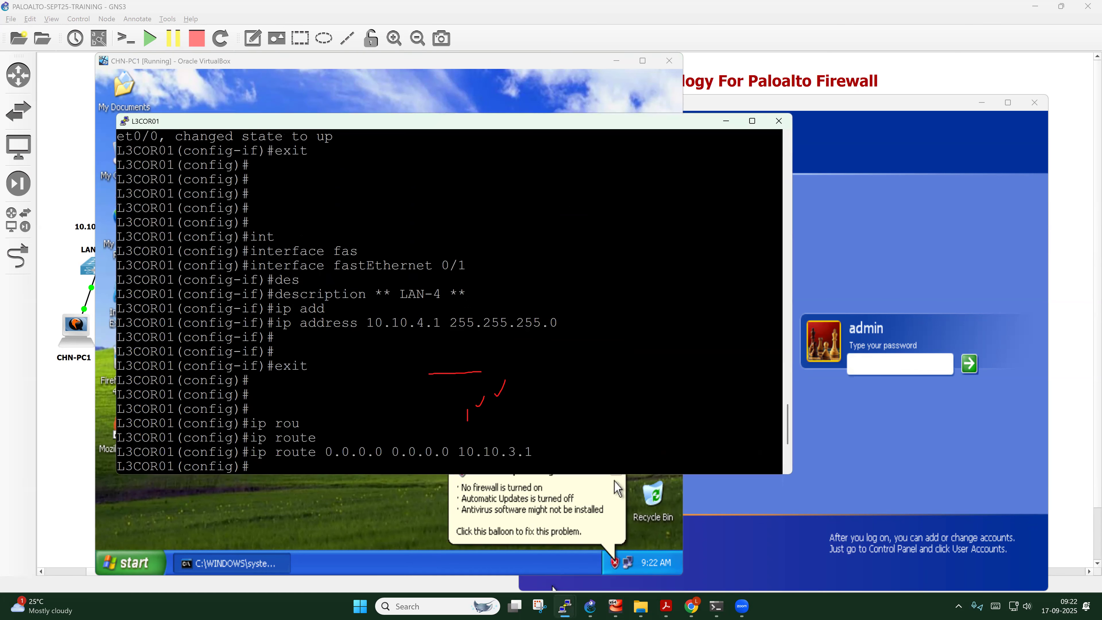
{"action": "left_click_drag", "start_coordinate": [274, 322], "coordinate": [551, 323]}
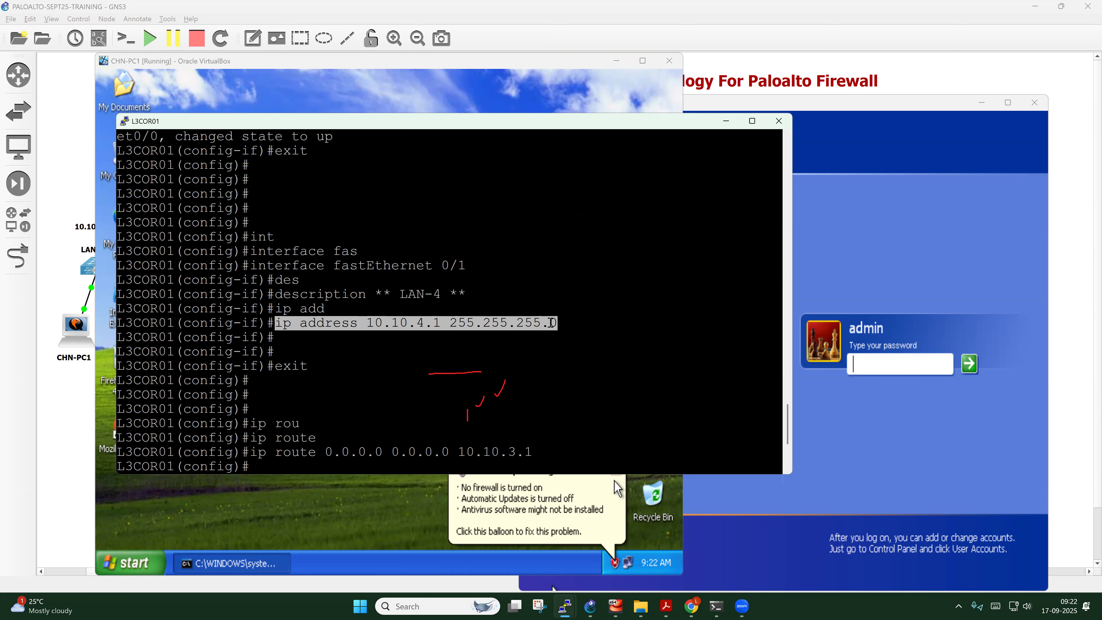
{"action": "scroll", "coordinate": [618, 488], "scroll_direction": "down", "scroll_amount": 4}
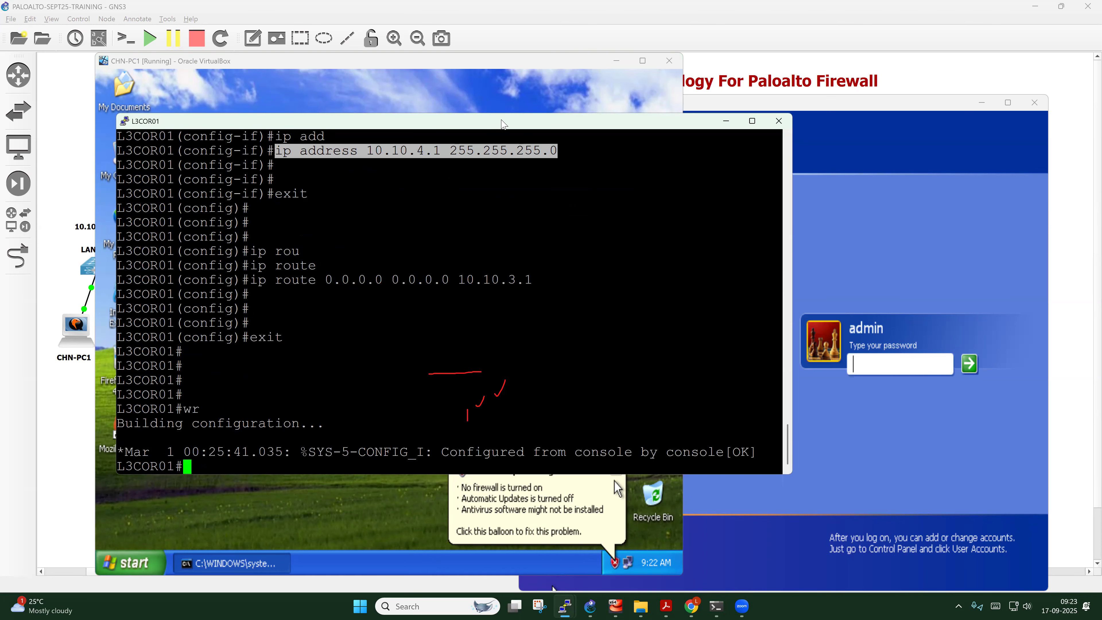
{"action": "left_click_drag", "start_coordinate": [502, 125], "coordinate": [914, 127]}
{"action": "left_click", "coordinate": [481, 330]}
{"action": "key", "text": "Up"}
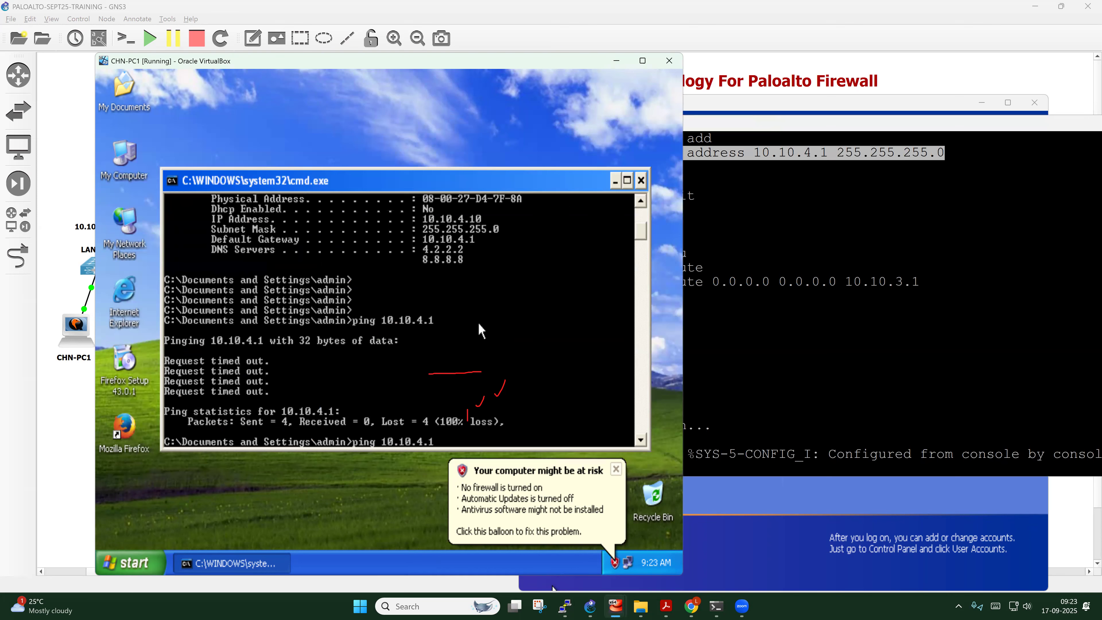
{"action": "type", "text": "-t"}
{"action": "key", "text": "Return"}
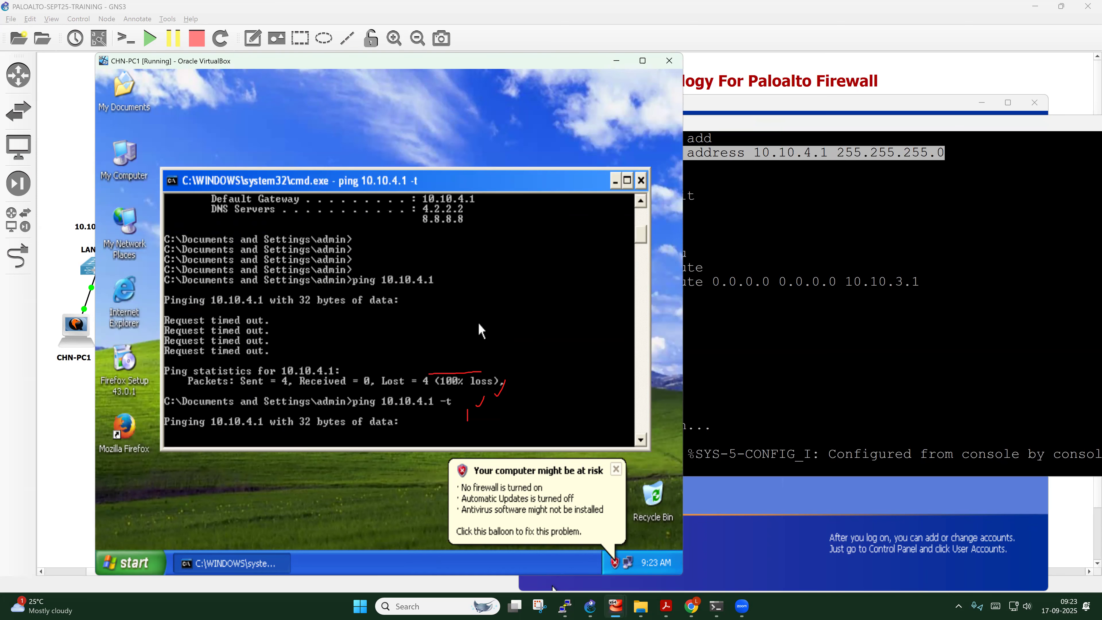
On L3COR01, run conf t and no shut on interface FastEthernet 0/1
{"action": "left_click", "coordinate": [957, 122]}
{"action": "key", "text": "Return"}
{"action": "key", "text": "Return"}
{"action": "type", "text": "conf t"}
{"action": "key", "text": "Return"}
{"action": "type", "text": "int"}
{"action": "key", "text": "Tab"}
{"action": "type", "text": "fas"}
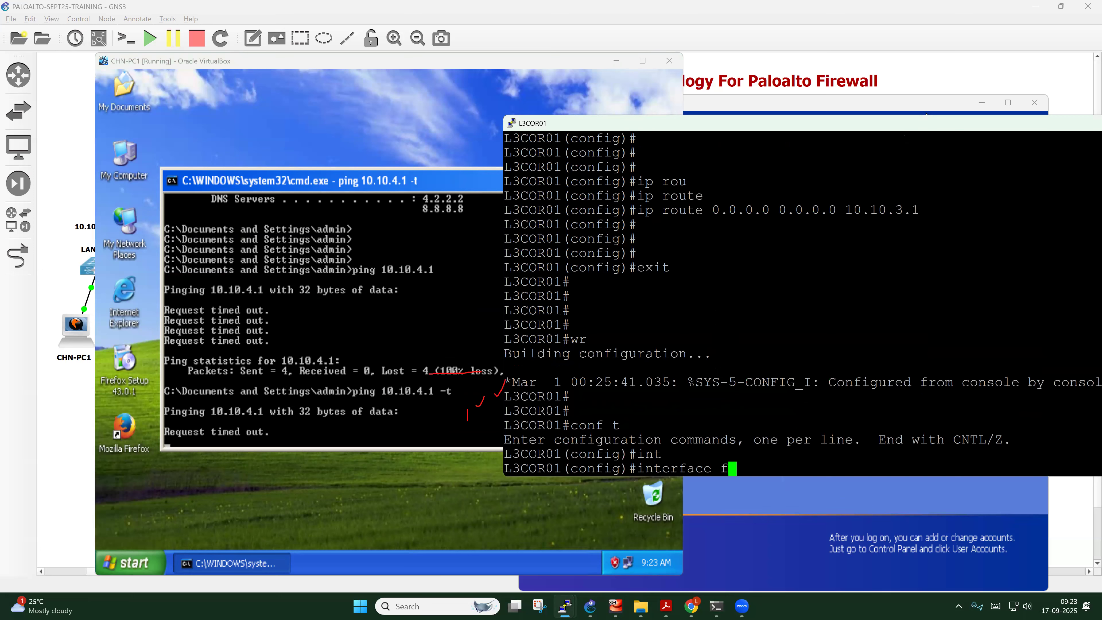
{"action": "key", "text": "Tab"}
{"action": "type", "text": "0/1"}
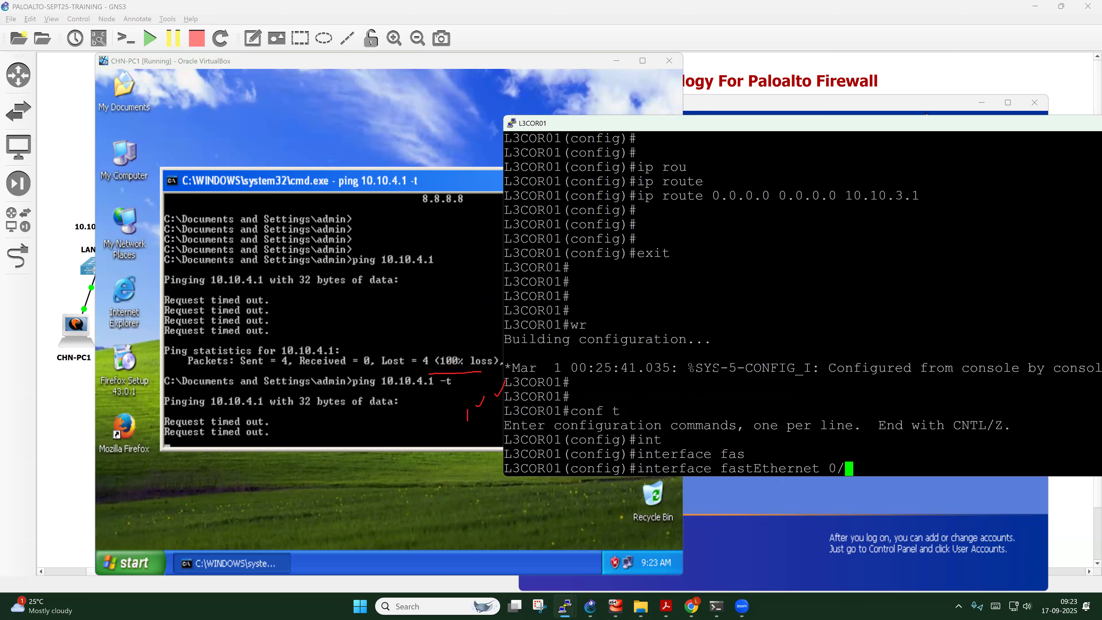
{"action": "key", "text": "Return"}
{"action": "type", "text": "no shut"}
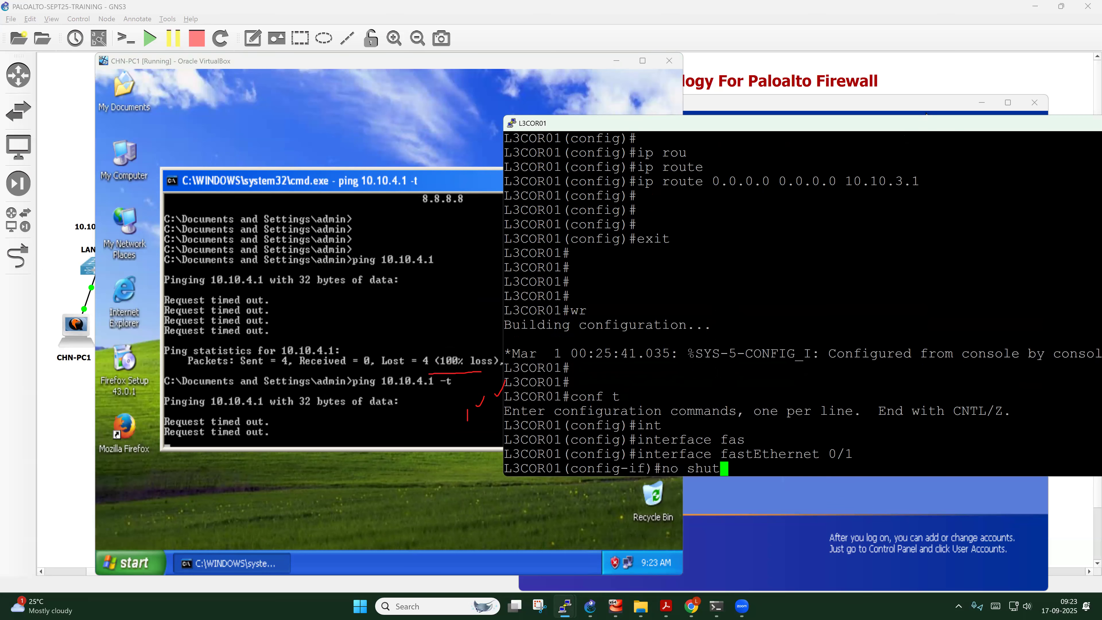
{"action": "key", "text": "Return"}
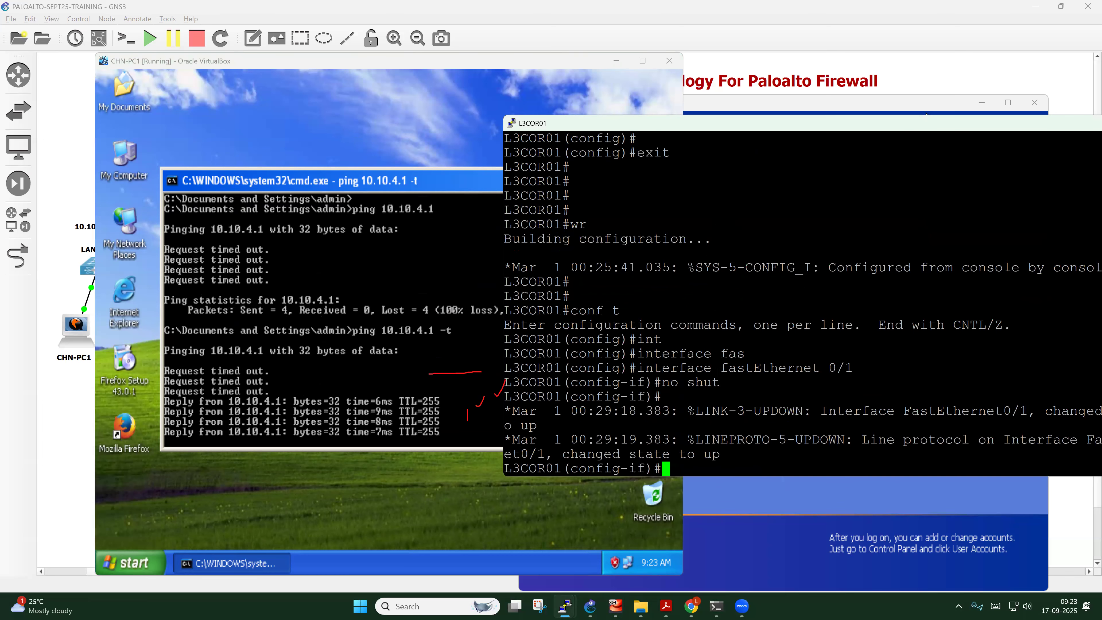
Exit configuration mode, save with wr, and stop the PC's continuous ping
{"action": "type", "text": "exit"}
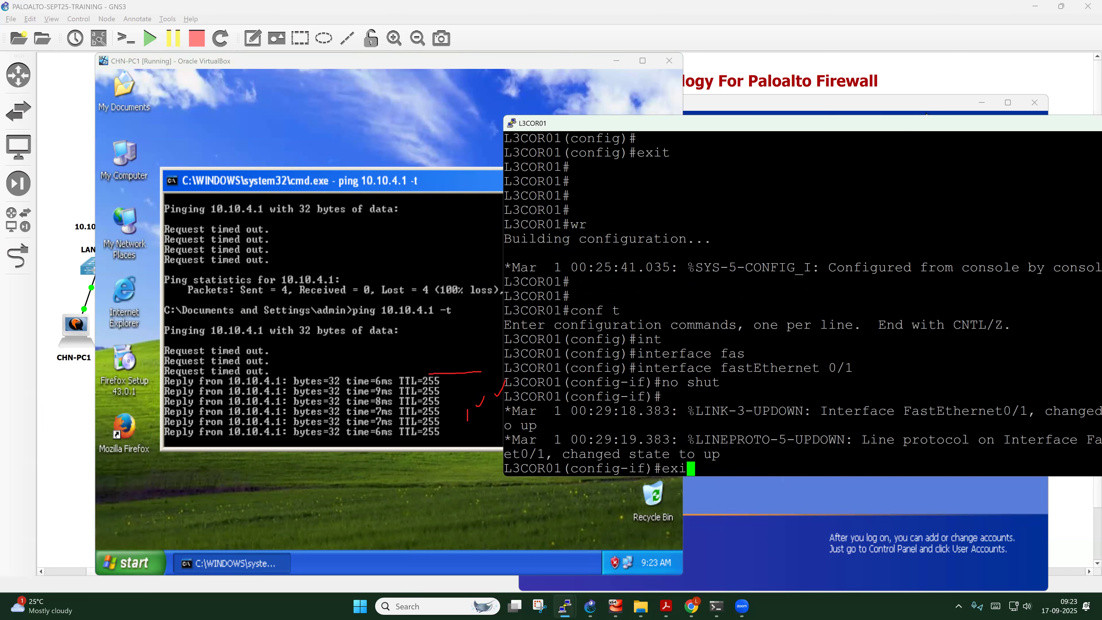
{"action": "key", "text": "Return"}
{"action": "key", "text": "Return"}
{"action": "key", "text": "Return"}
{"action": "type", "text": "exit"}
{"action": "key", "text": "Return"}
{"action": "key", "text": "Return"}
{"action": "key", "text": "Return"}
{"action": "type", "text": "wr"}
{"action": "key", "text": "Return"}
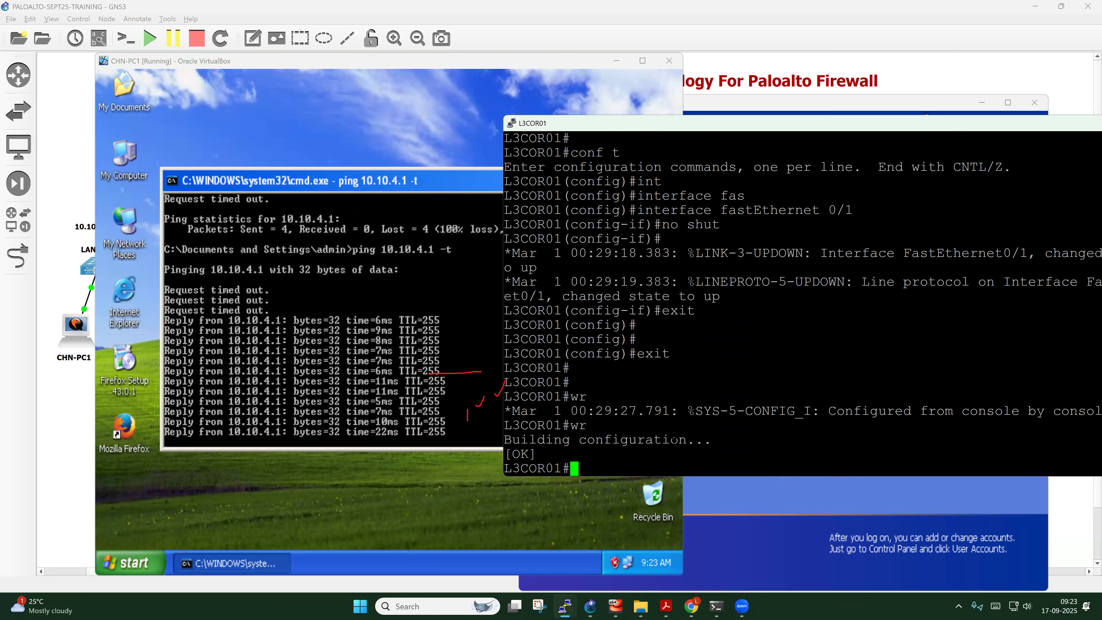
{"action": "left_click", "coordinate": [420, 338]}
{"action": "key", "text": "ctrl+c"}
Show the ping statistics, then ping 10.10.3.2 and 10.10.3.1 from CHN-PC1
{"action": "key", "text": "Return"}
{"action": "key", "text": "Return"}
{"action": "key", "text": "Return"}
{"action": "key", "text": "Return"}
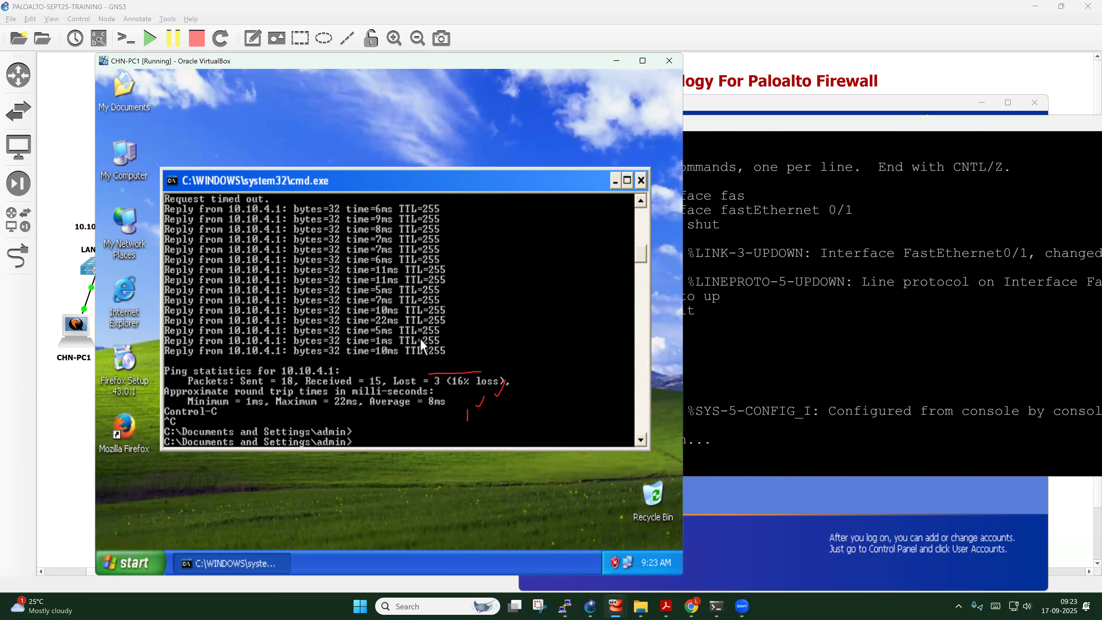
{"action": "key", "text": "Return"}
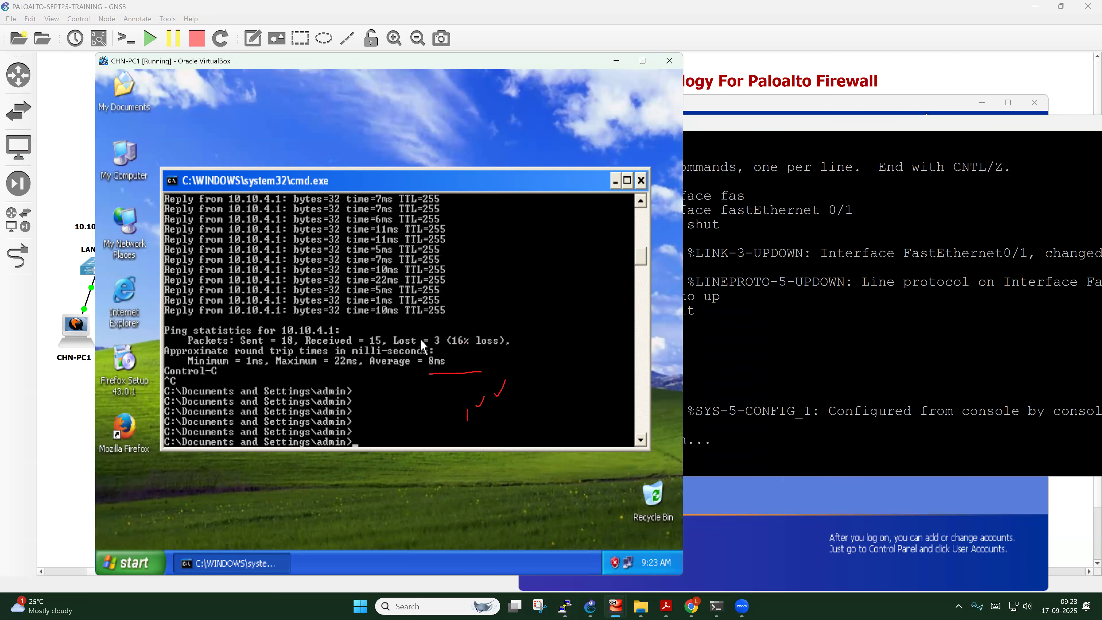
{"action": "key", "text": "Escape"}
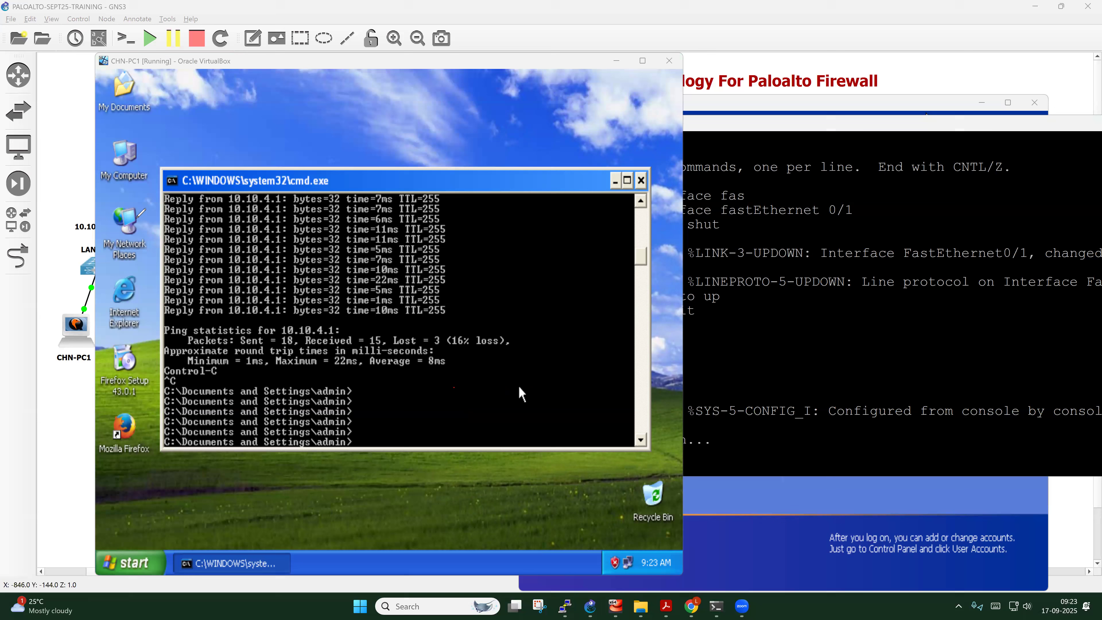
{"action": "left_click", "coordinate": [437, 417]}
{"action": "type", "text": "ping 10.10.3"}
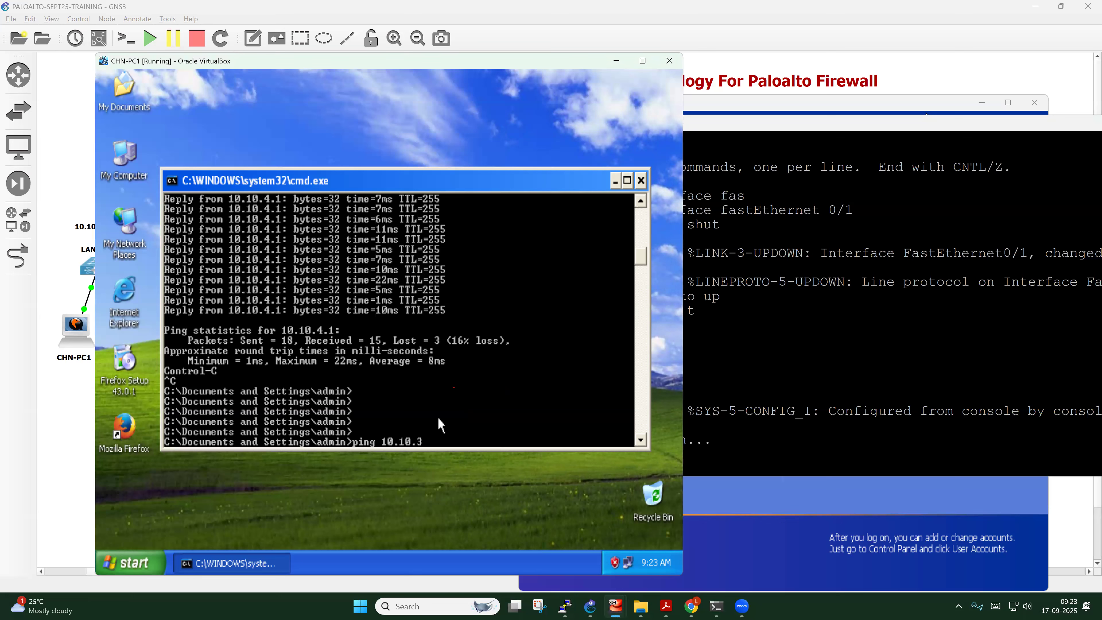
{"action": "type", "text": ".2"}
{"action": "key", "text": "Return"}
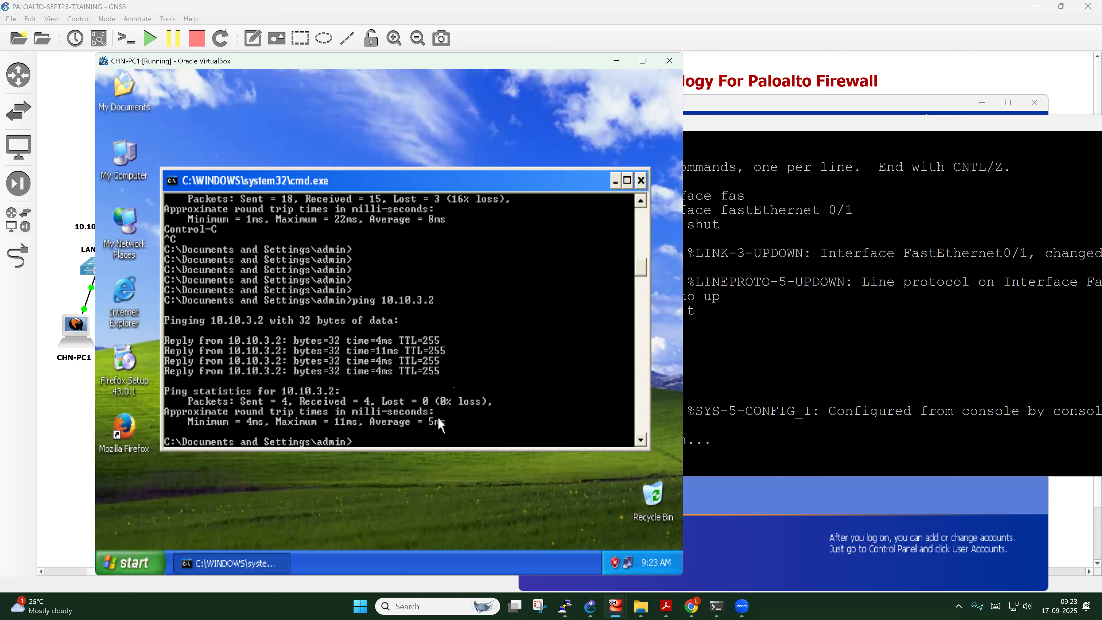
{"action": "key", "text": "Up"}
{"action": "key", "text": "Return"}
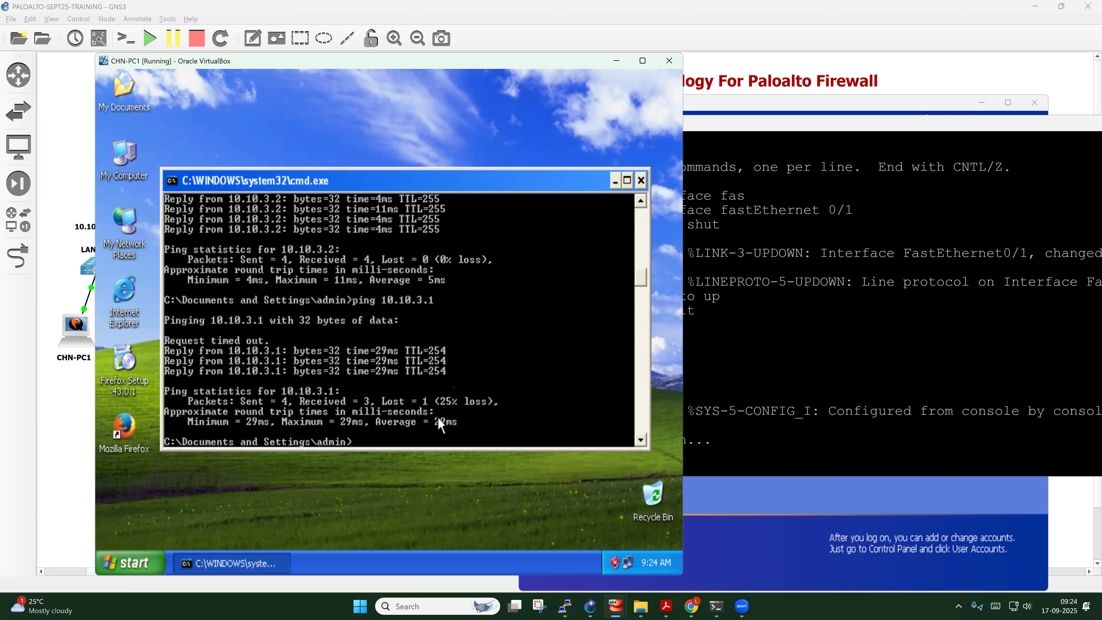
Ping 10.10.0.2 successfully and firewall 10.10.0.1 without reply, then begin a telnet command
{"action": "key", "text": "Up"}
{"action": "type", "text": "2"}
{"action": "key", "text": "Return"}
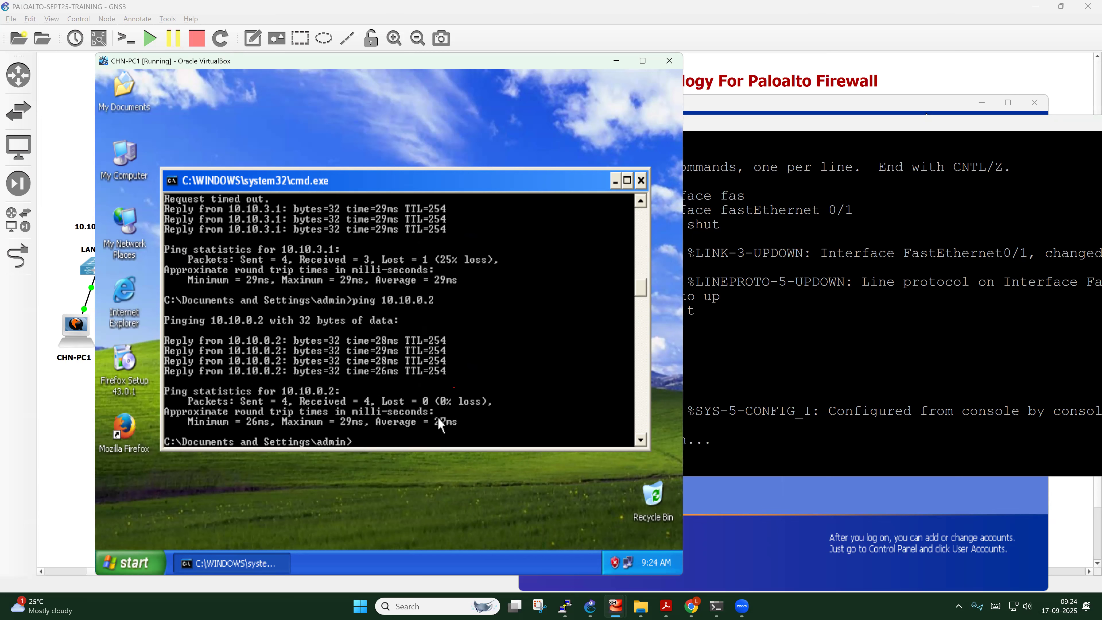
{"action": "key", "text": "Up"}
{"action": "key", "text": "BackSpace"}
{"action": "type", "text": "1"}
{"action": "key", "text": "Return"}
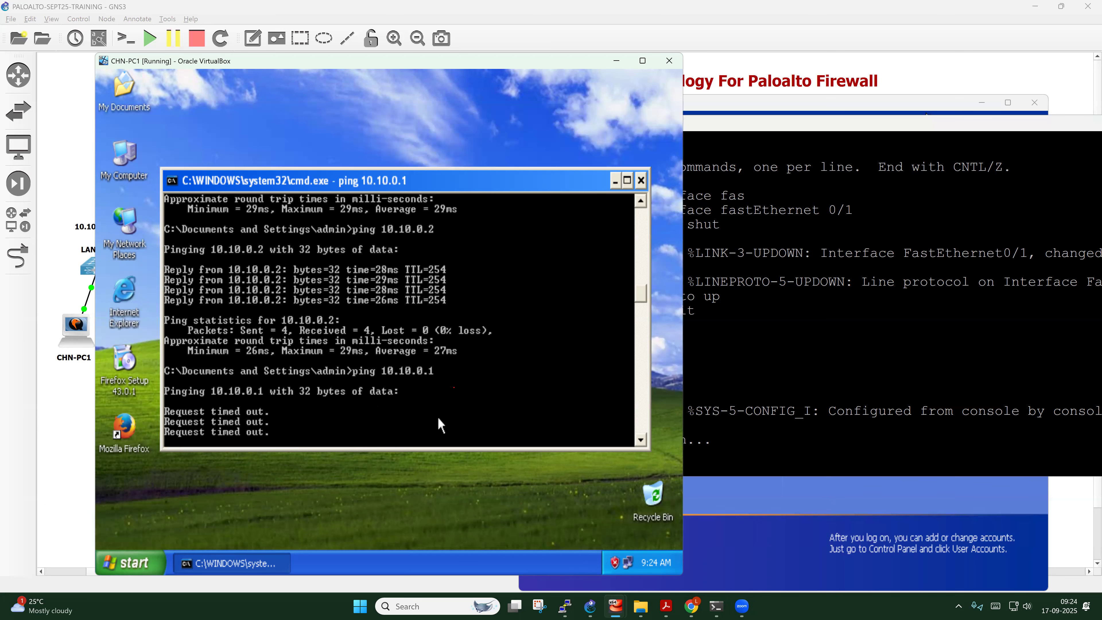
{"action": "key", "text": "ctrl+c"}
{"action": "key", "text": "Return"}
{"action": "key", "text": "Return"}
{"action": "key", "text": "Return"}
{"action": "key", "text": "Return"}
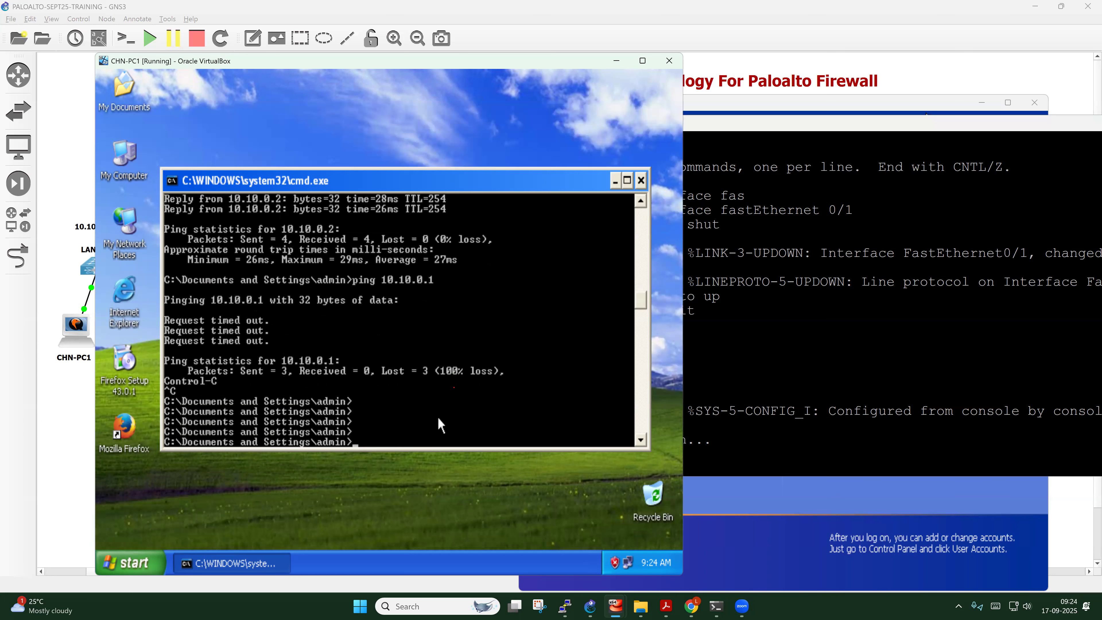
{"action": "type", "text": "telnet 10.10.0.2"}
Telnet to 10.10.0.2 and log in as admin
{"action": "key", "text": "Return"}
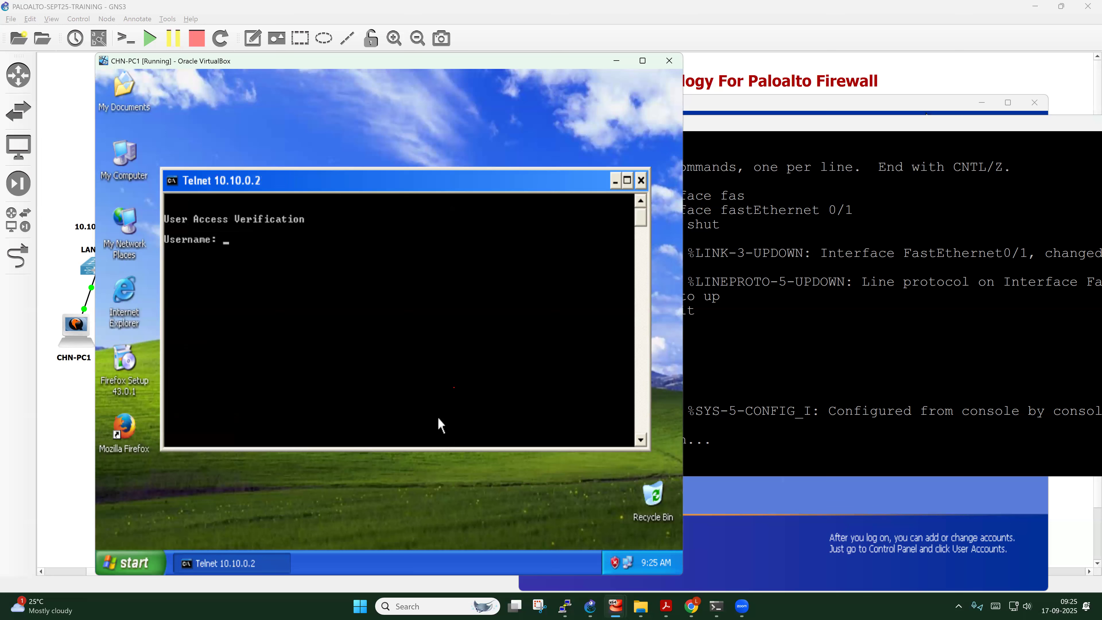
{"action": "type", "text": "admin"}
{"action": "key", "text": "Return"}
{"action": "key", "text": "Return"}
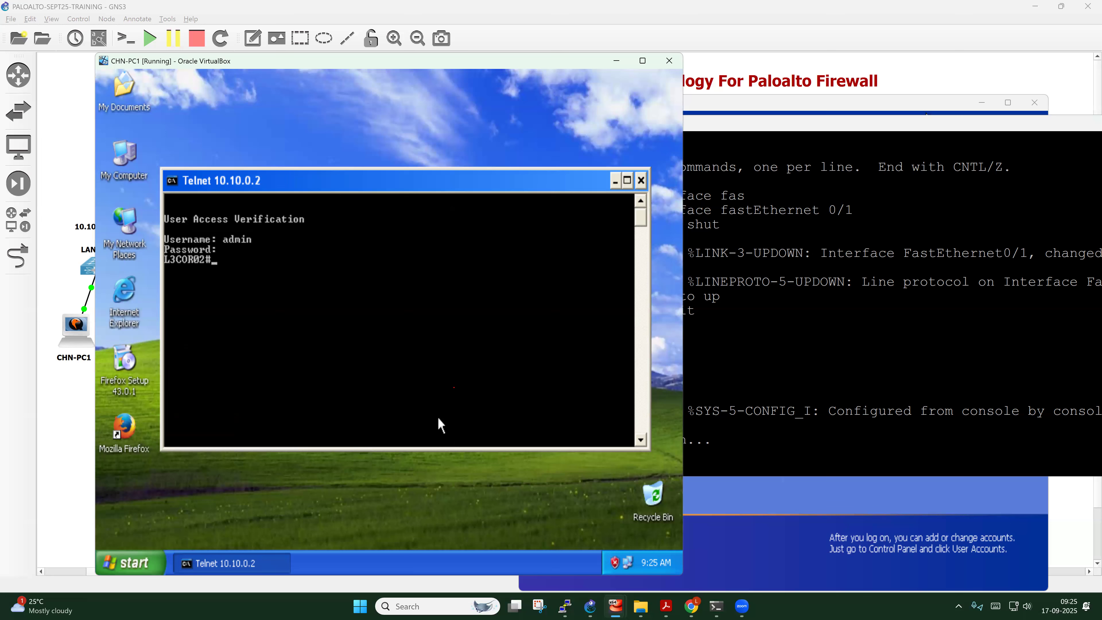
{"action": "type", "text": "exit"}
{"action": "key", "text": "Return"}
{"action": "key", "text": "Return"}
{"action": "key", "text": "Return"}
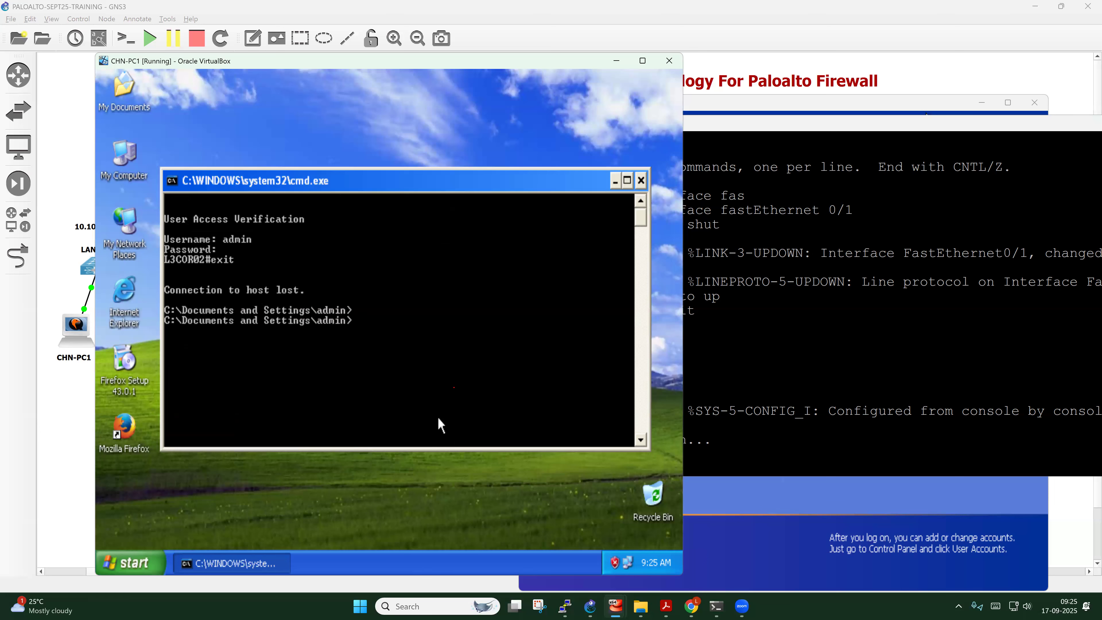
Telnet to 10.10.3.2 as admin, log in, then exit the L3COR01 session
{"action": "key", "text": "Up"}
{"action": "key", "text": "BackSpace"}
{"action": "key", "text": "BackSpace"}
{"action": "key", "text": "BackSpace"}
{"action": "type", "text": "3.2"}
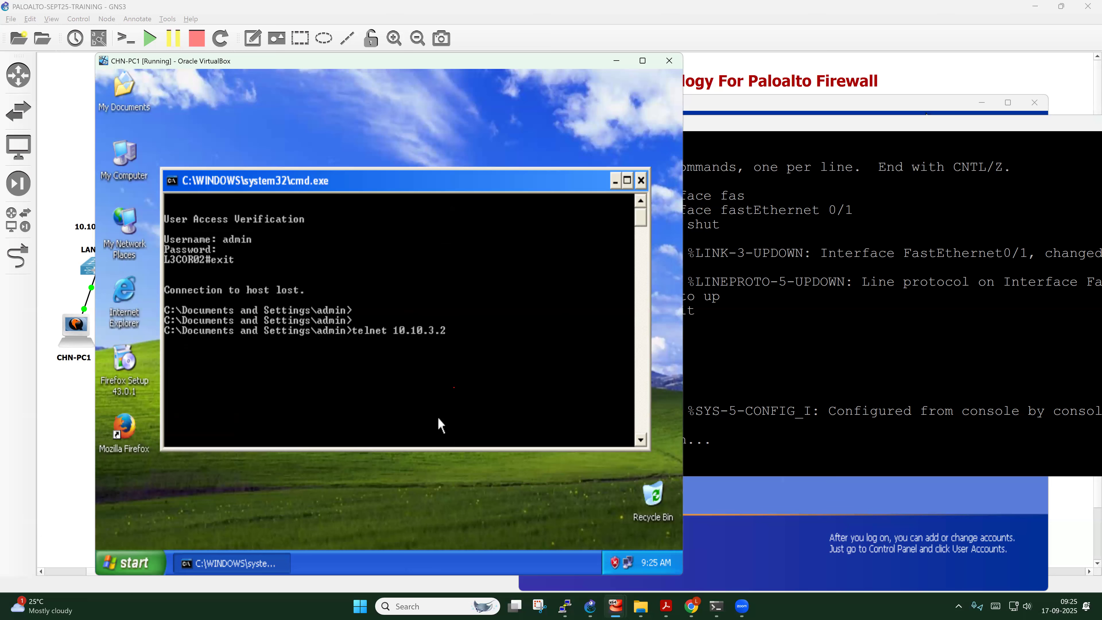
{"action": "key", "text": "Return"}
{"action": "type", "text": "admin"}
{"action": "key", "text": "Return"}
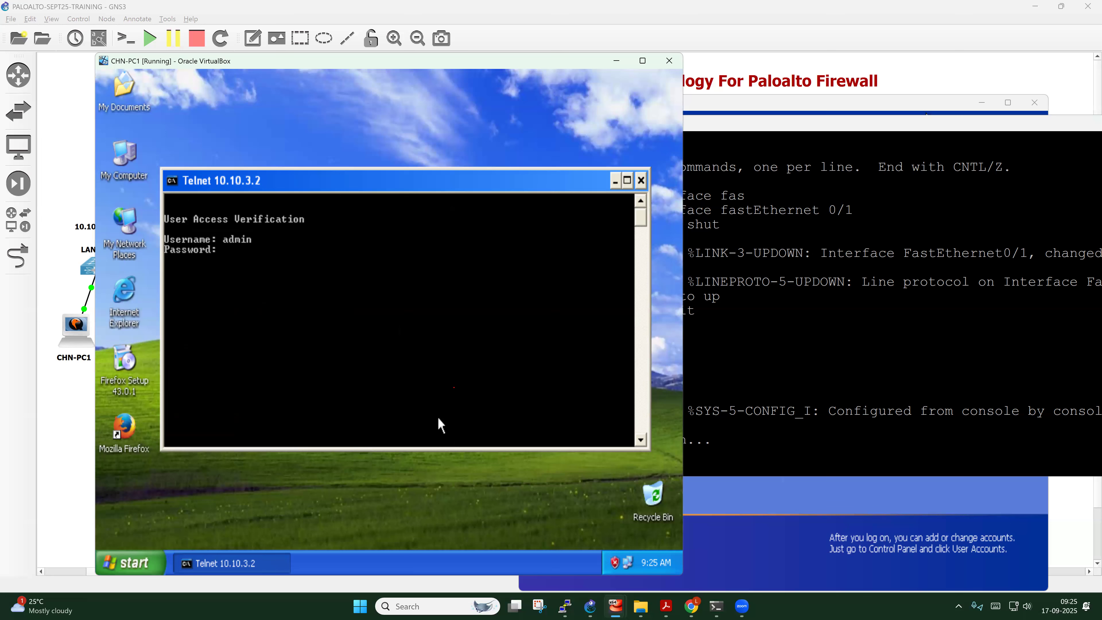
{"action": "key", "text": "Return"}
{"action": "type", "text": "exit"}
{"action": "key", "text": "Return"}
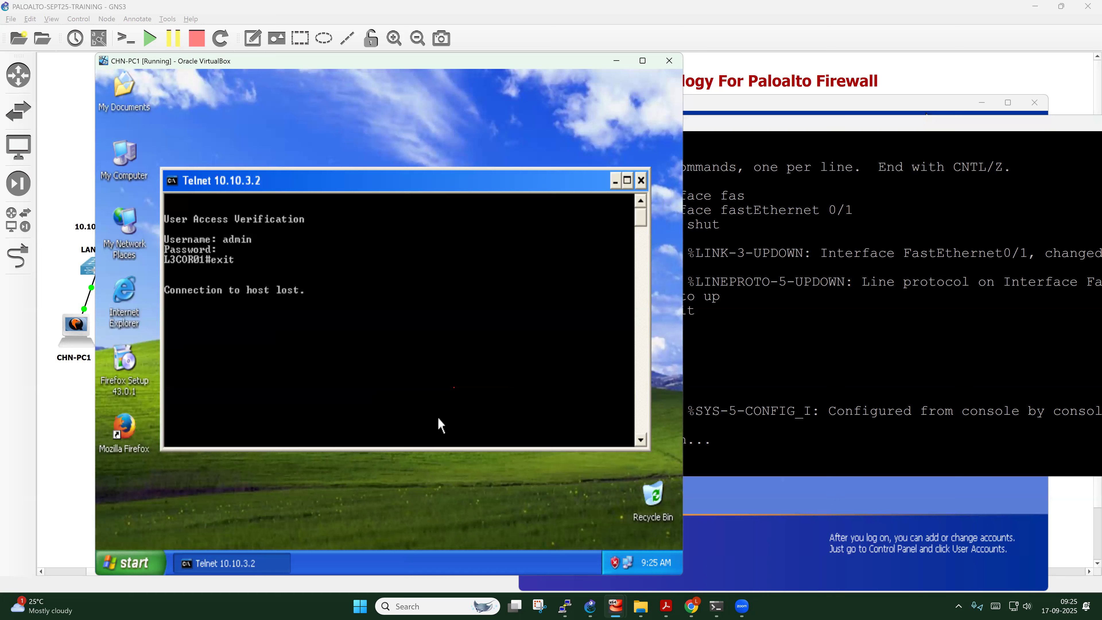
Start a continuous ping 10.10.0.1 -t to the firewall
{"action": "key", "text": "Return"}
{"action": "key", "text": "Return"}
{"action": "key", "text": "Return"}
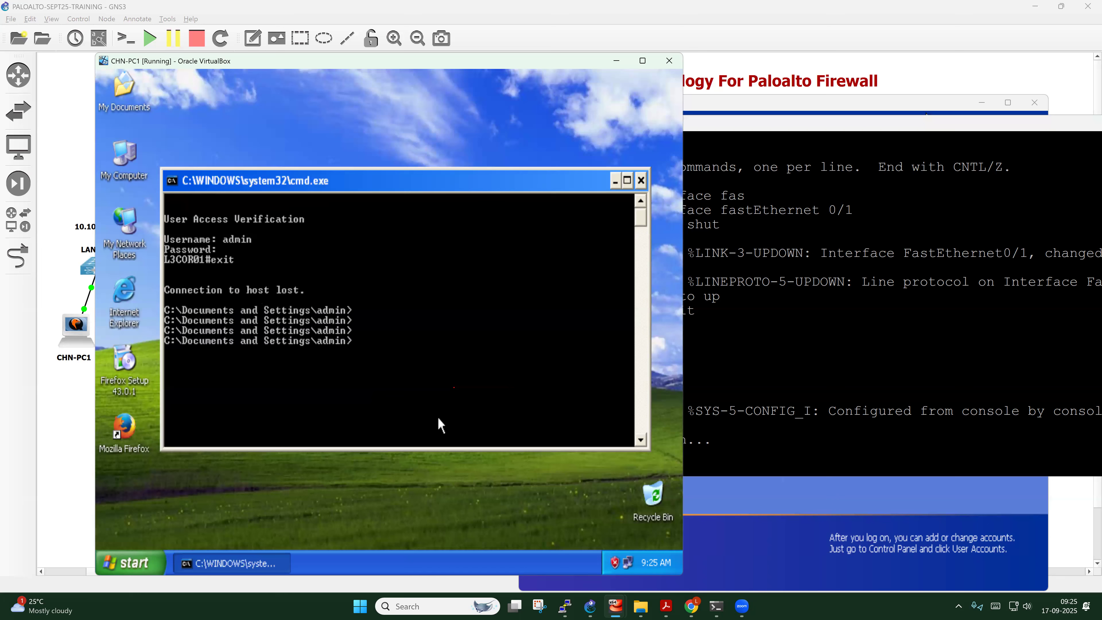
{"action": "type", "text": "ping 10.10.0.1 -t"}
{"action": "key", "text": "Return"}
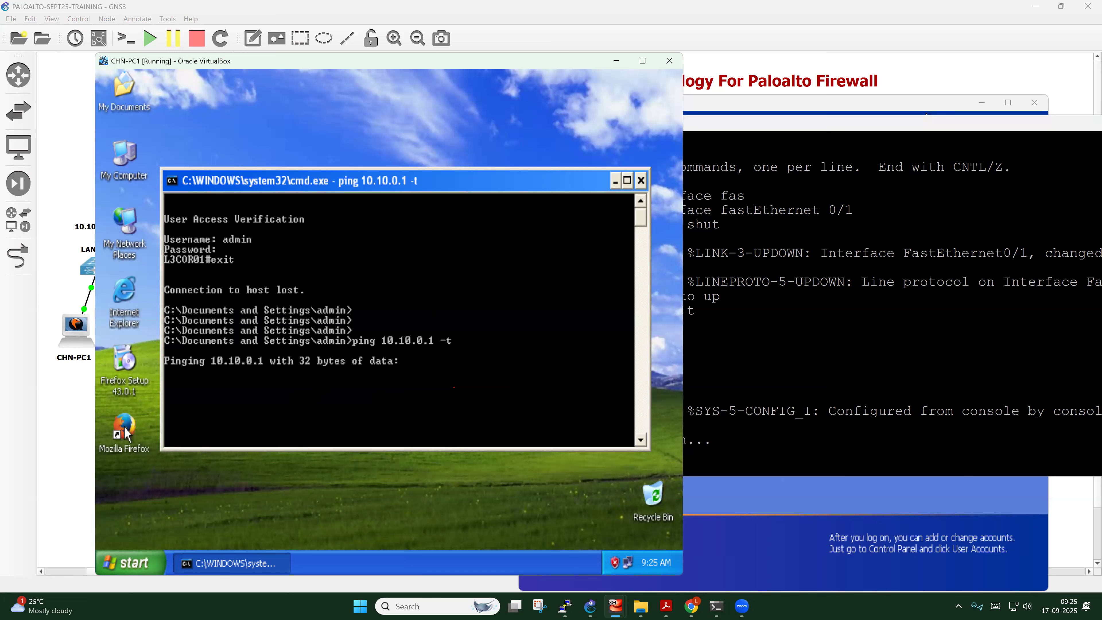
{"action": "double_click", "coordinate": [126, 434]}
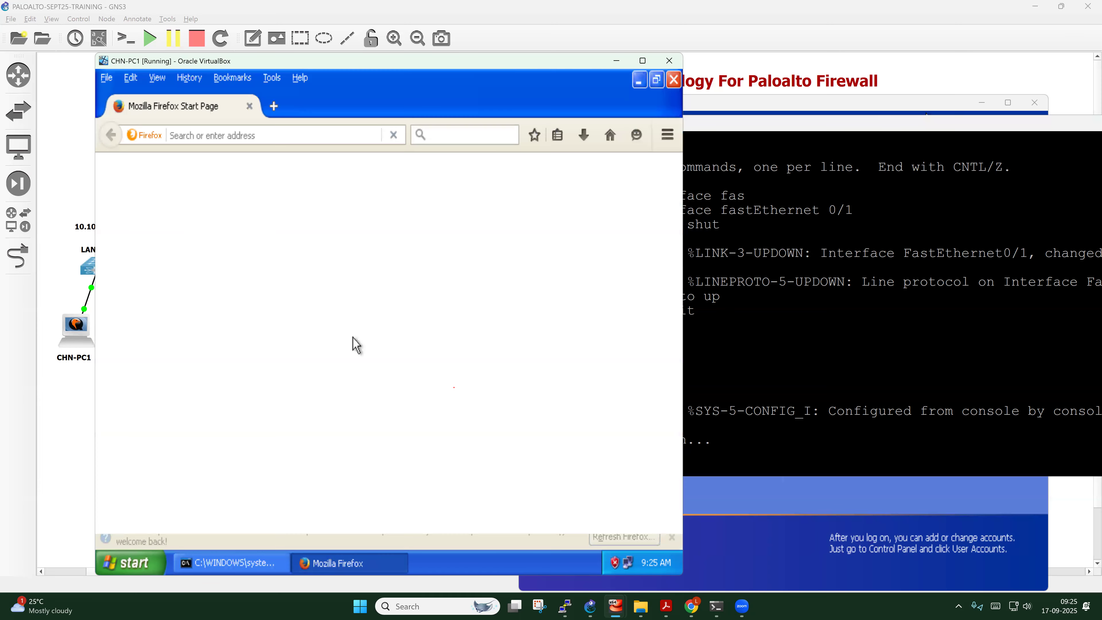
{"action": "left_click", "coordinate": [381, 509]}
{"action": "left_click", "coordinate": [243, 136]}
{"action": "type", "text": "htt"}
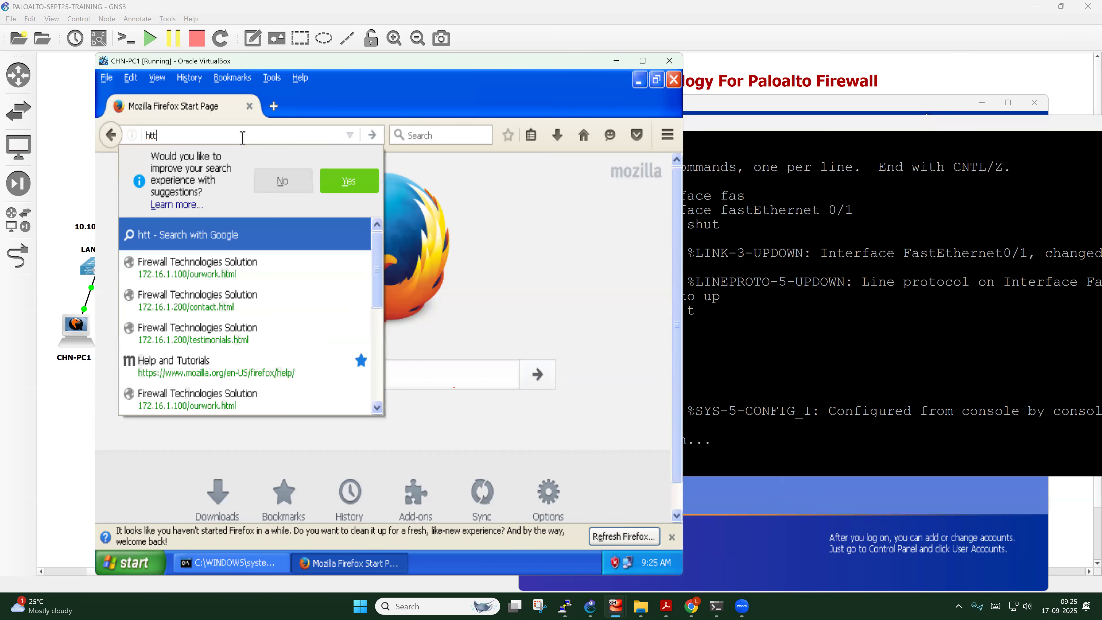
{"action": "type", "text": "ps:"}
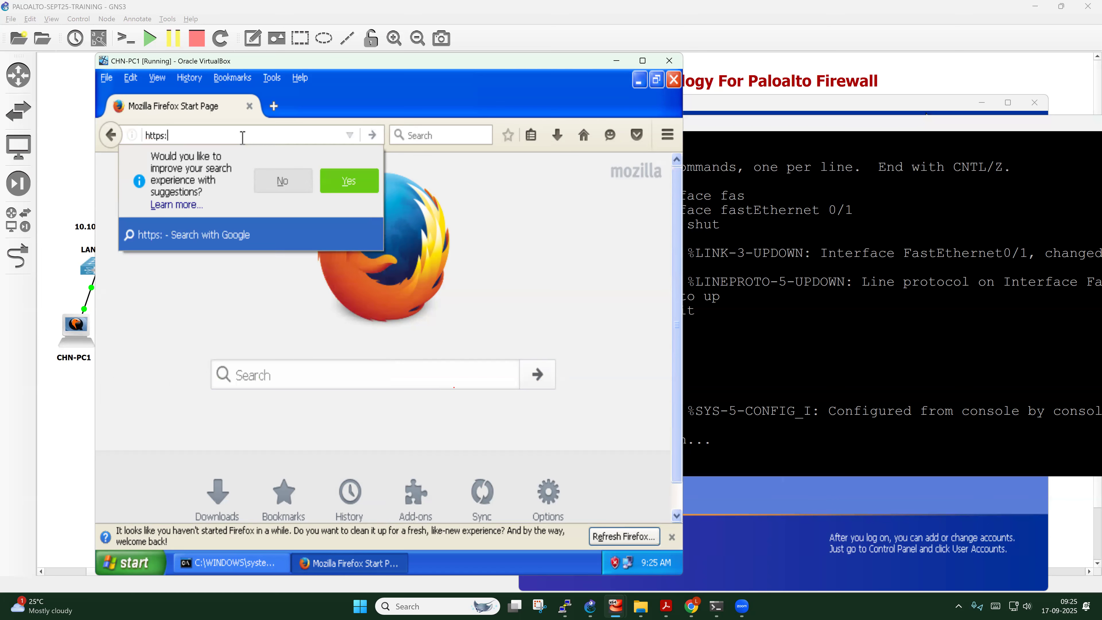
{"action": "type", "text": "//"}
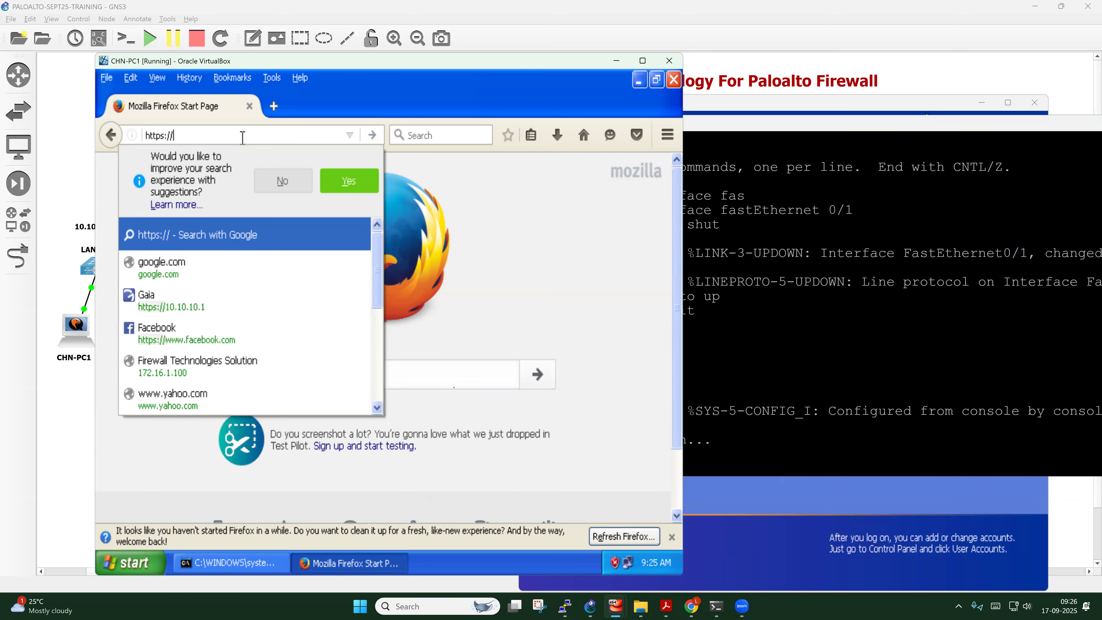
{"action": "type", "text": "10.10.0.1"}
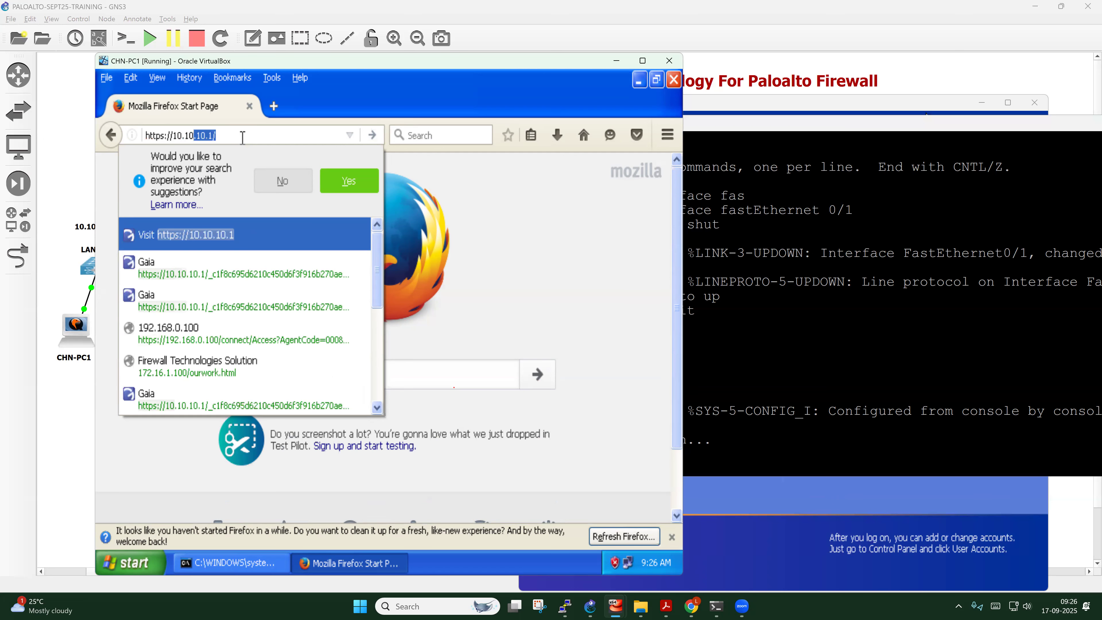
{"action": "key", "text": "Return"}
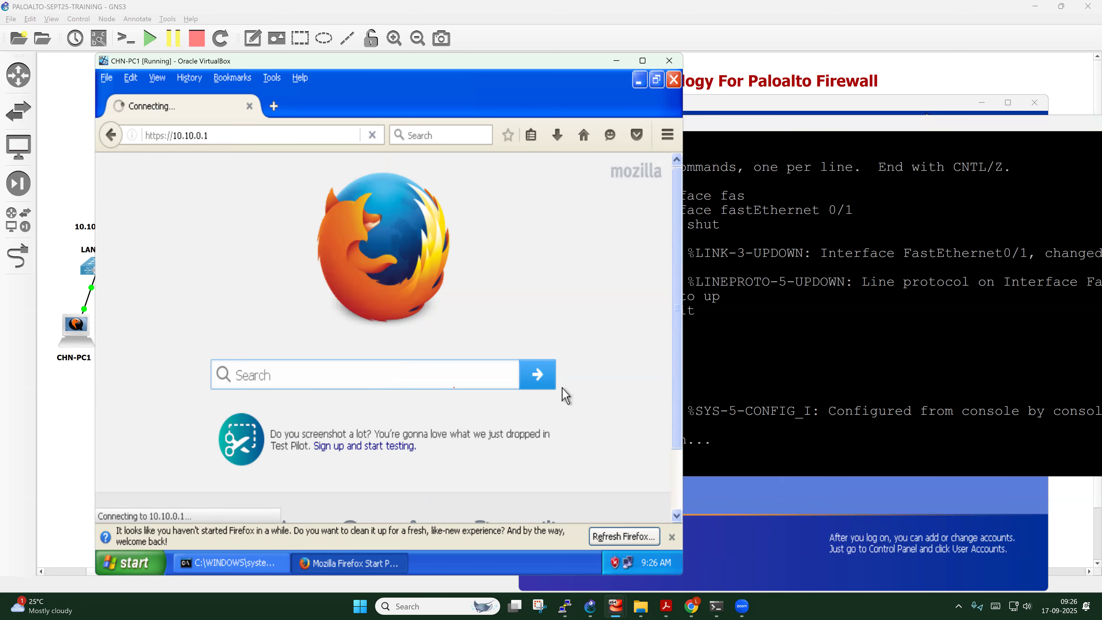
{"action": "left_click", "coordinate": [671, 537]}
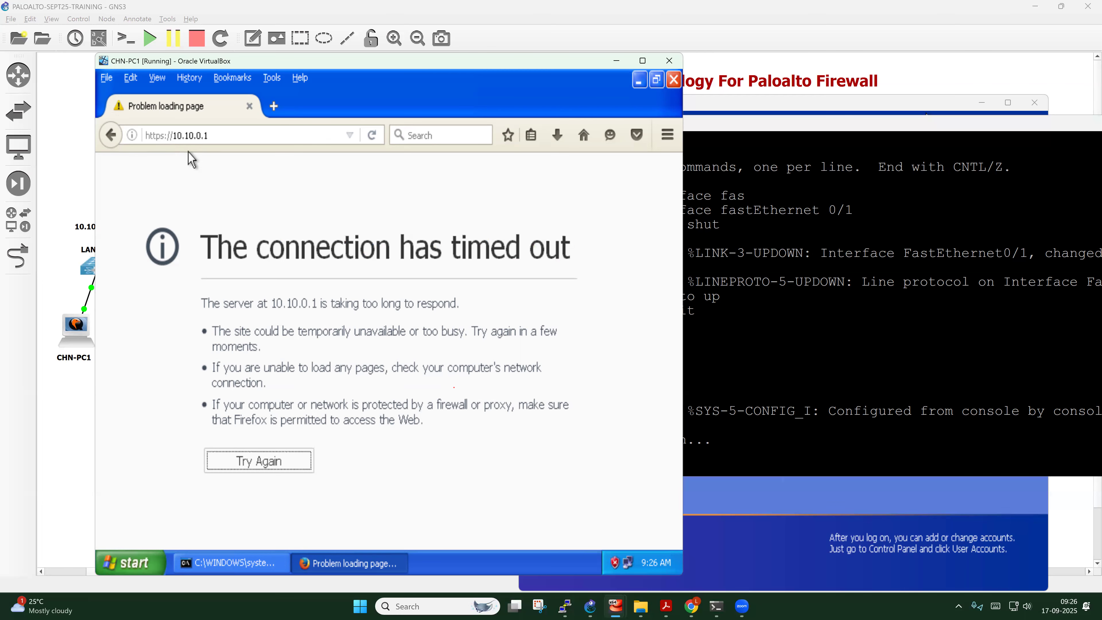
{"action": "left_click", "coordinate": [93, 227]}
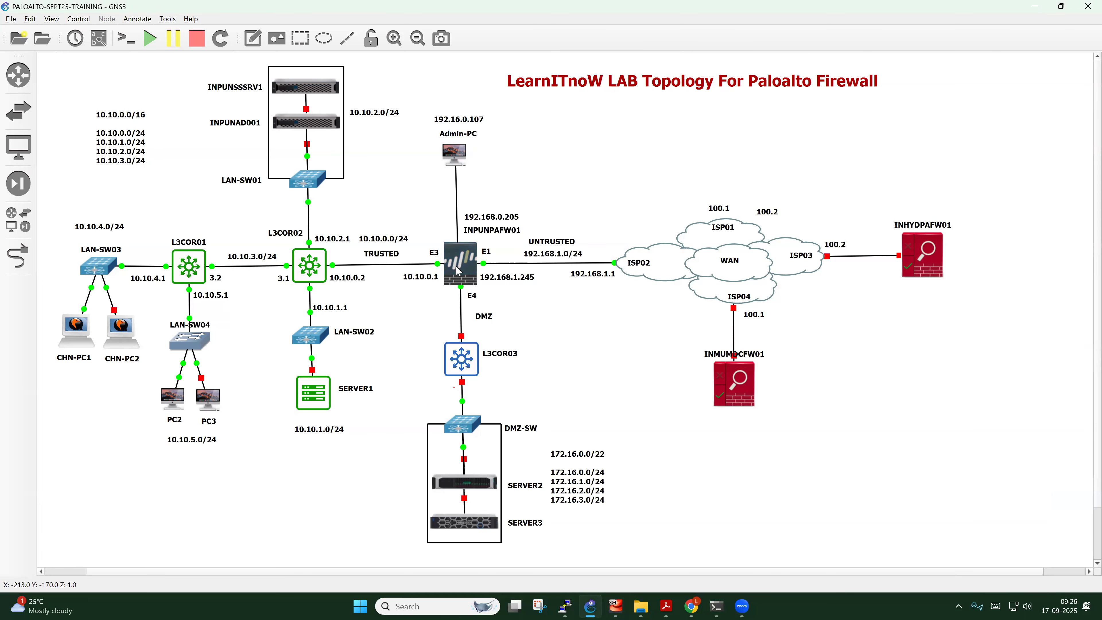
Sign in to the firewall web UI at 192.168.0.205 as admin
{"action": "mouse_move", "coordinate": [456, 269]}
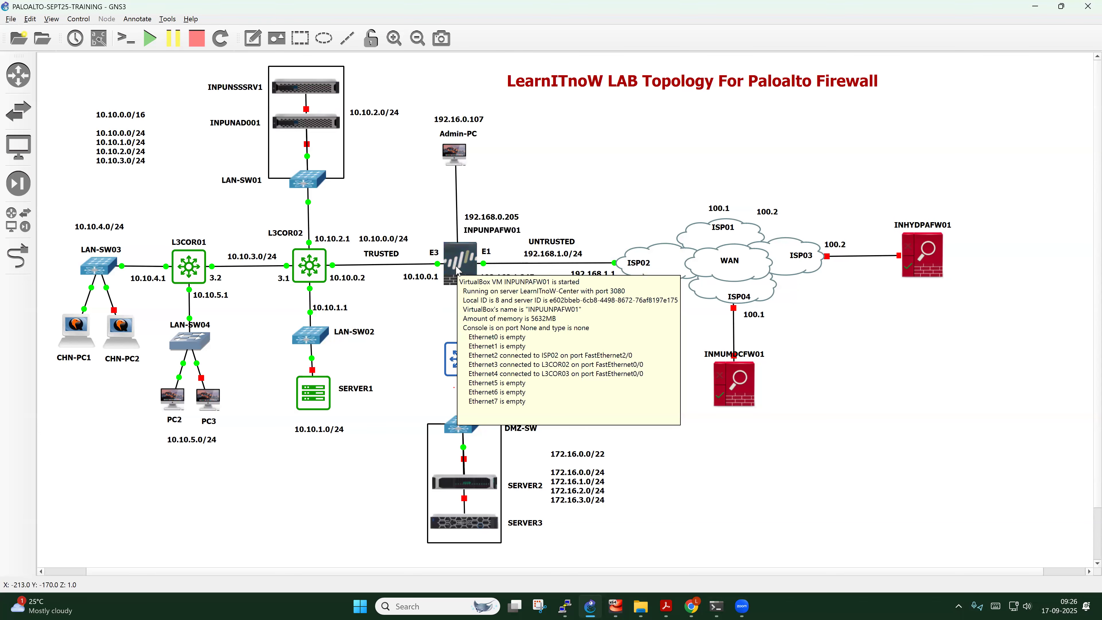
{"action": "left_click", "coordinate": [692, 606]}
{"action": "left_click", "coordinate": [510, 238]}
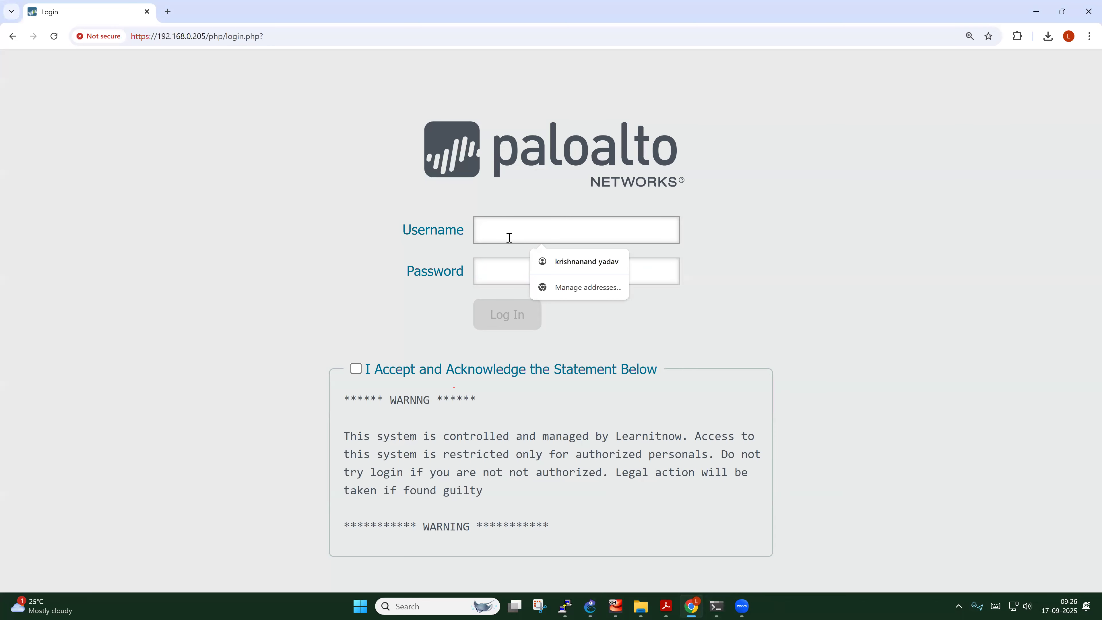
{"action": "type", "text": "admin"}
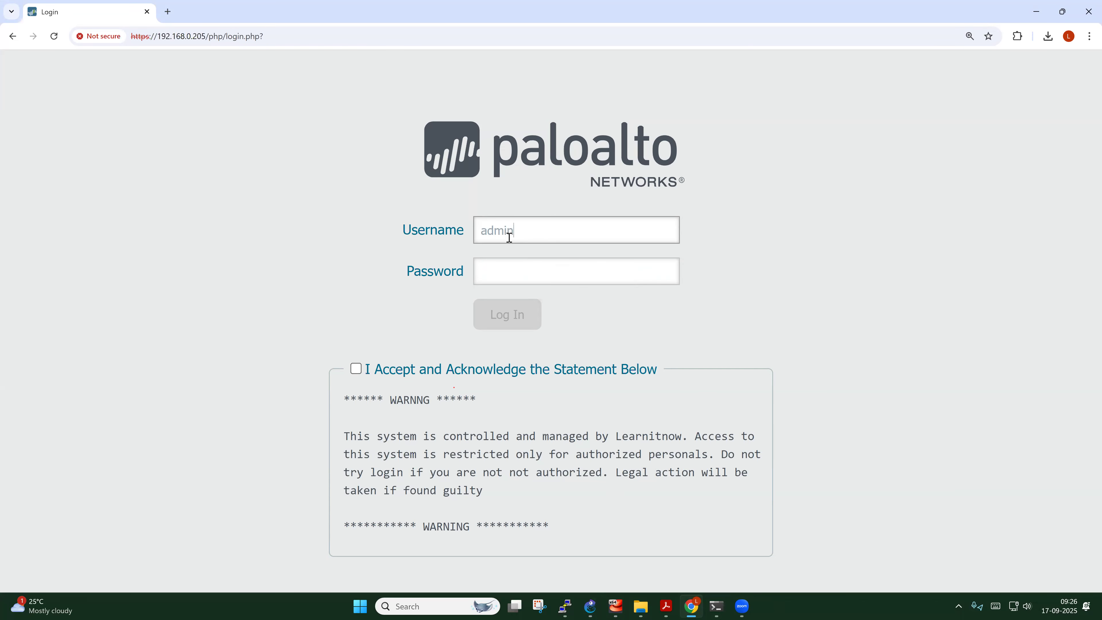
{"action": "key", "text": "Tab"}
{"action": "type", "text": "********"}
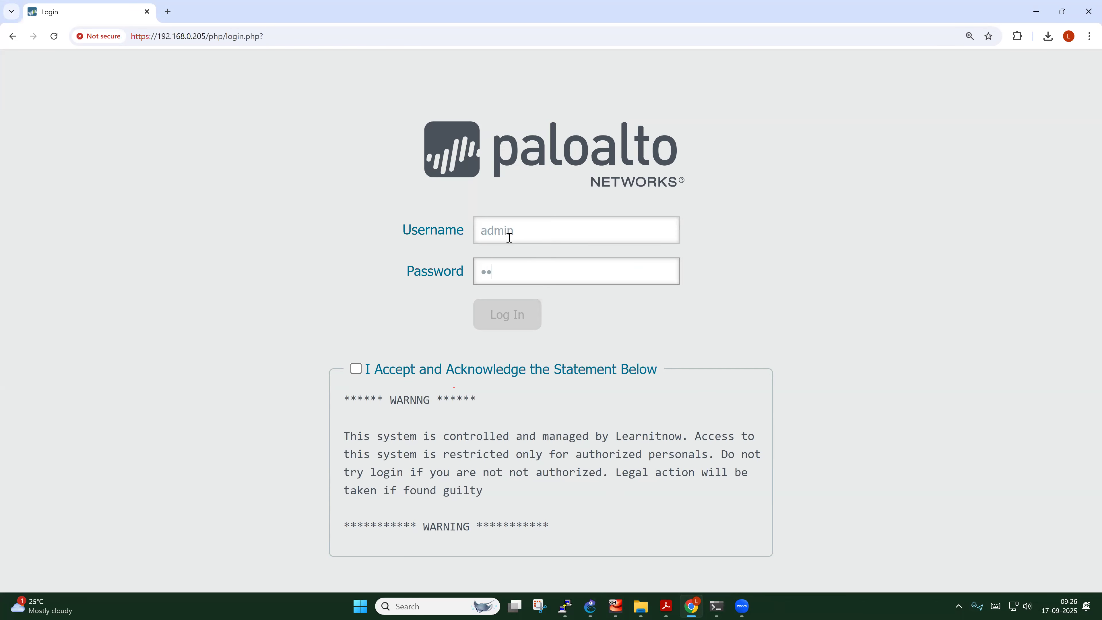
{"action": "type", "text": "**"}
{"action": "left_click", "coordinate": [356, 368]}
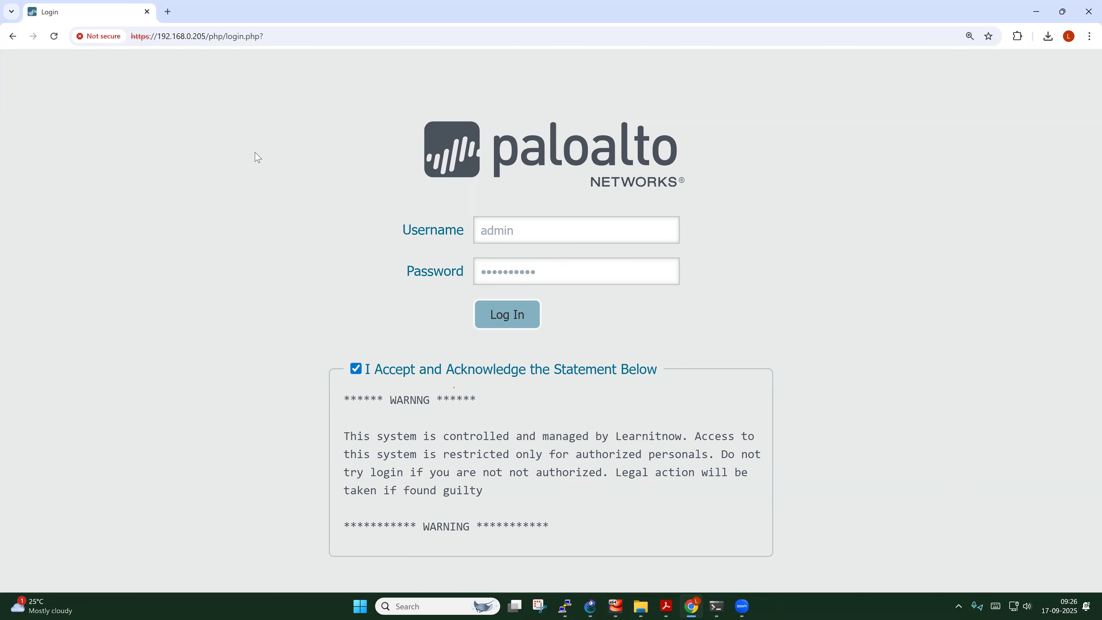
{"action": "left_click", "coordinate": [507, 321]}
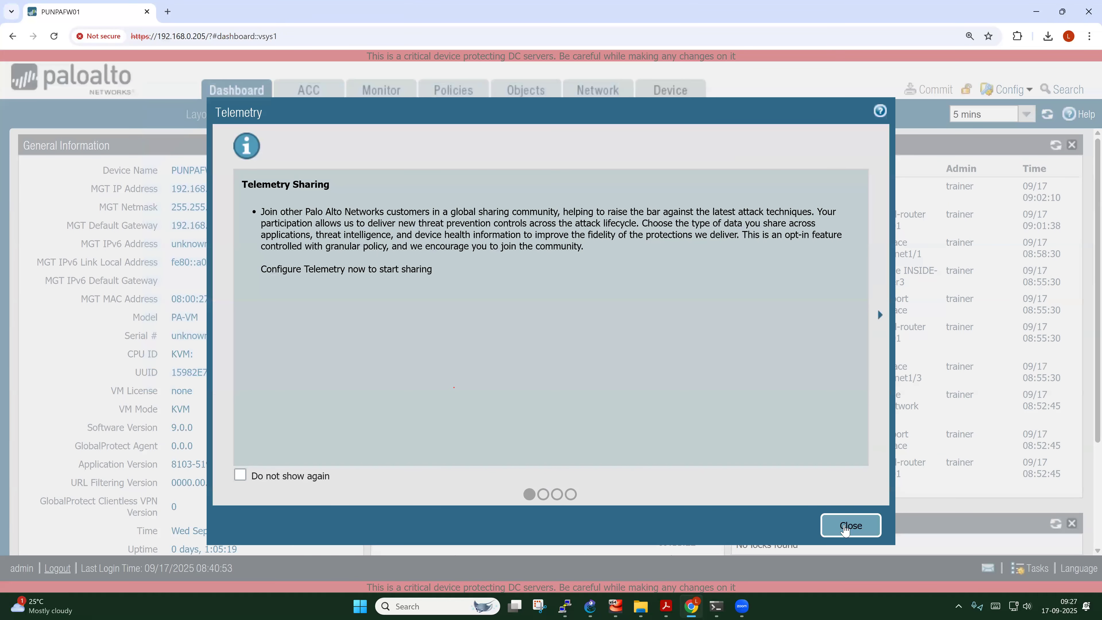
Review the Management interface's Ping, HTTPS and SSH services under Device > Setup > Interfaces
{"action": "left_click", "coordinate": [844, 529]}
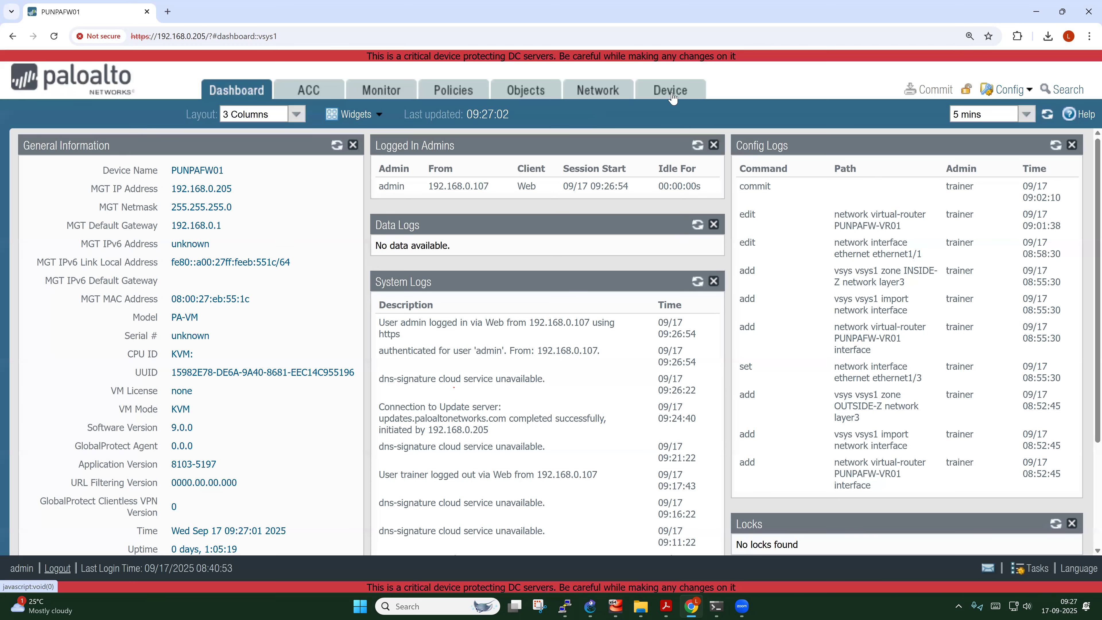
{"action": "left_click", "coordinate": [673, 99]}
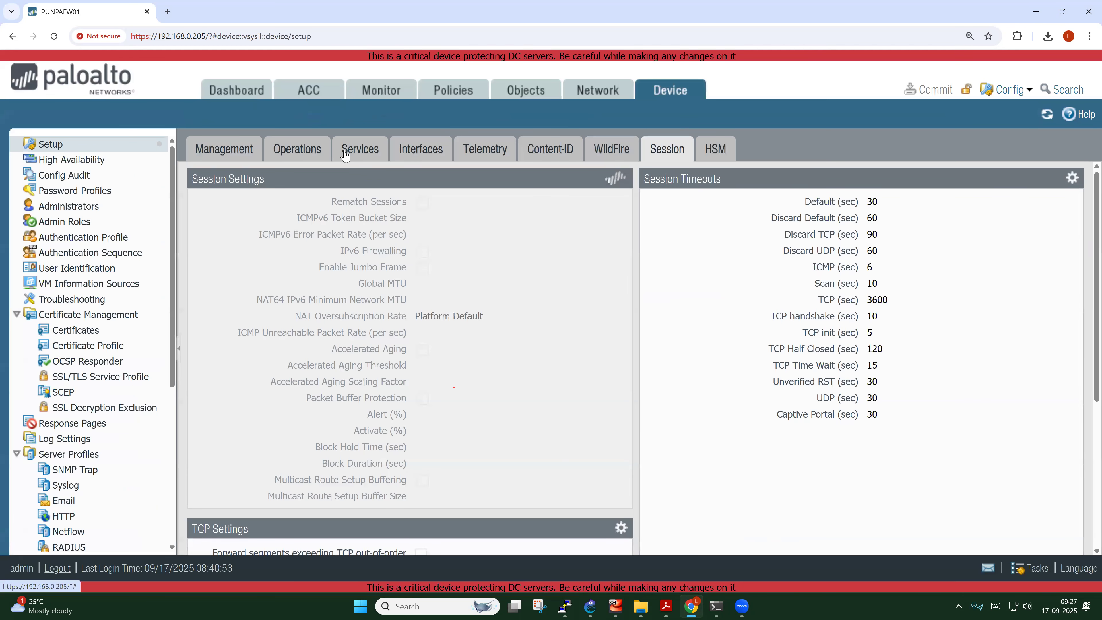
{"action": "left_click", "coordinate": [423, 150]}
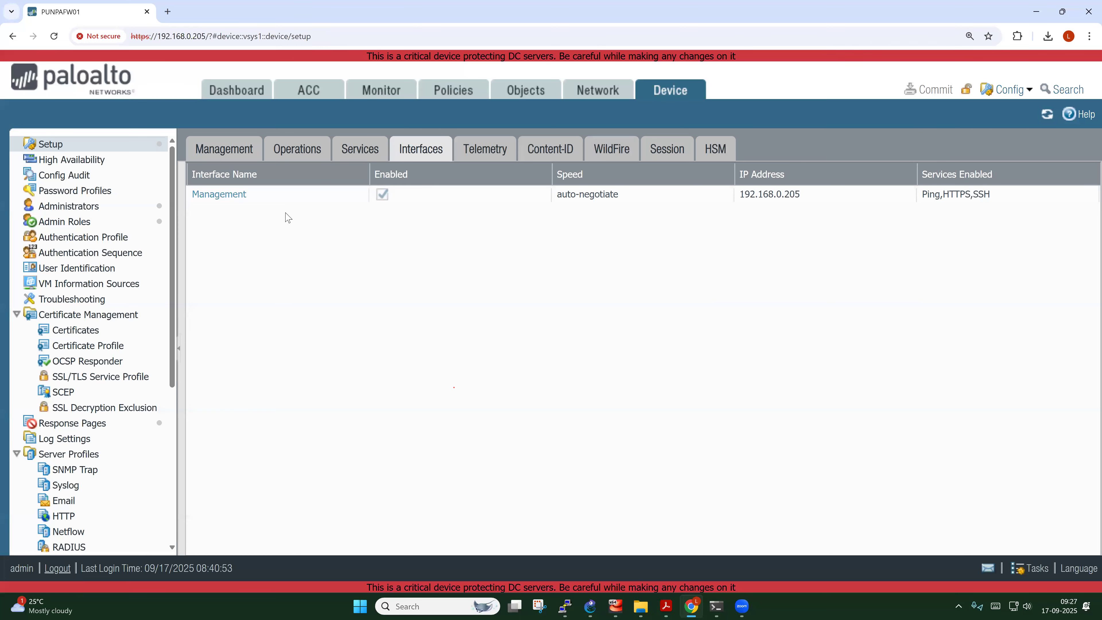
{"action": "left_click", "coordinate": [229, 200]}
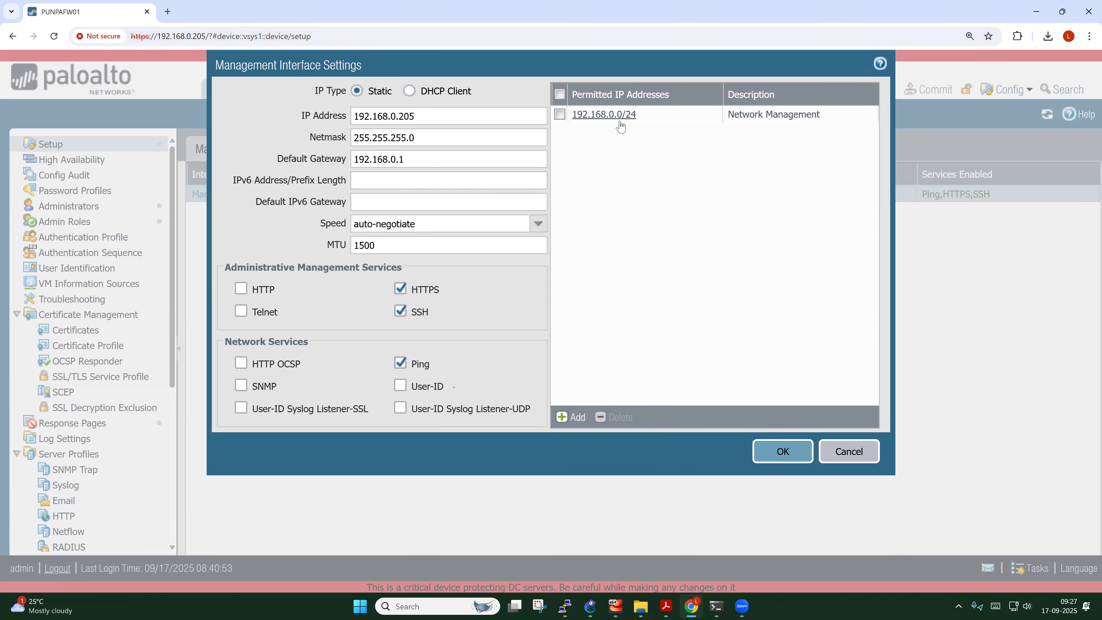
{"action": "left_click", "coordinate": [859, 456]}
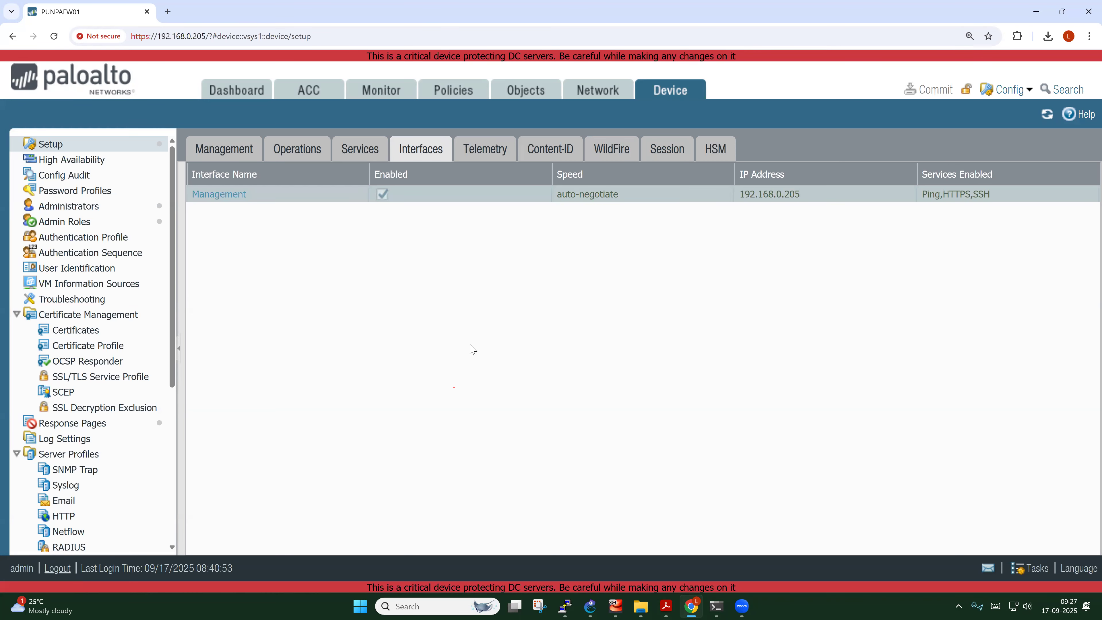
Go from Network > Ethernet to Network Profiles > Interface Mgmt, showing an empty profile list
{"action": "left_click", "coordinate": [589, 94]}
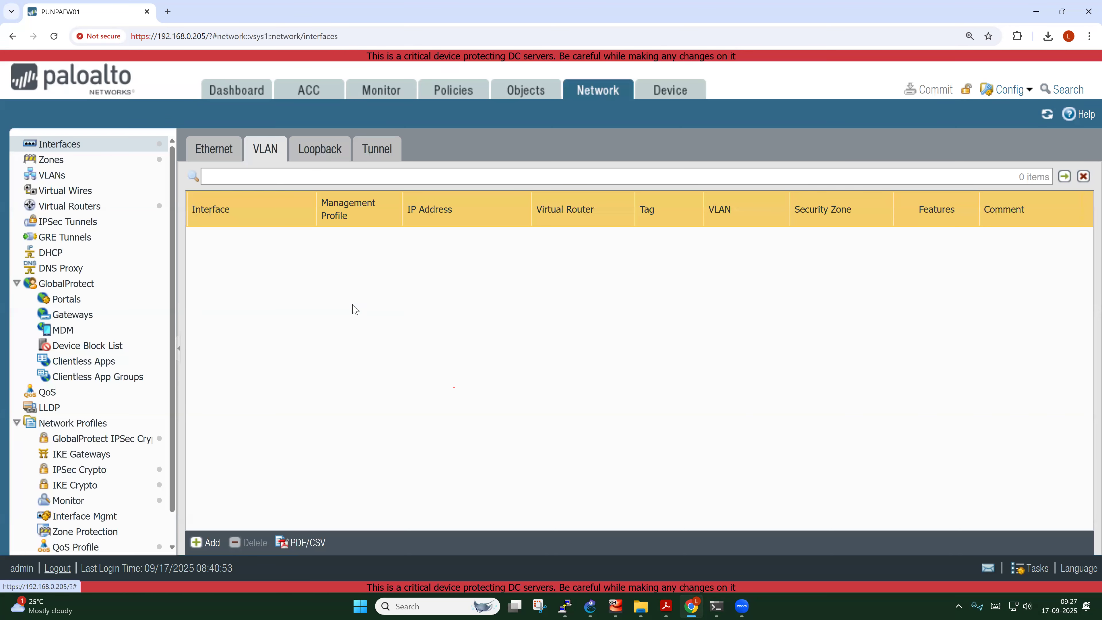
{"action": "left_click", "coordinate": [222, 156]}
{"action": "mouse_move", "coordinate": [285, 242]}
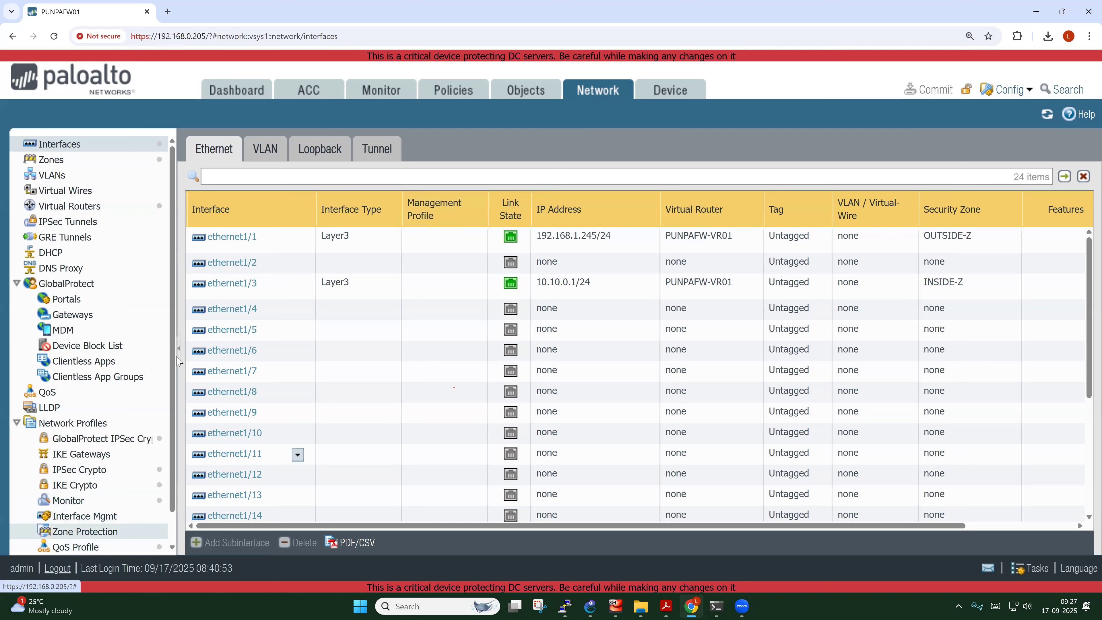
{"action": "left_click_drag", "start_coordinate": [172, 291], "coordinate": [173, 367]}
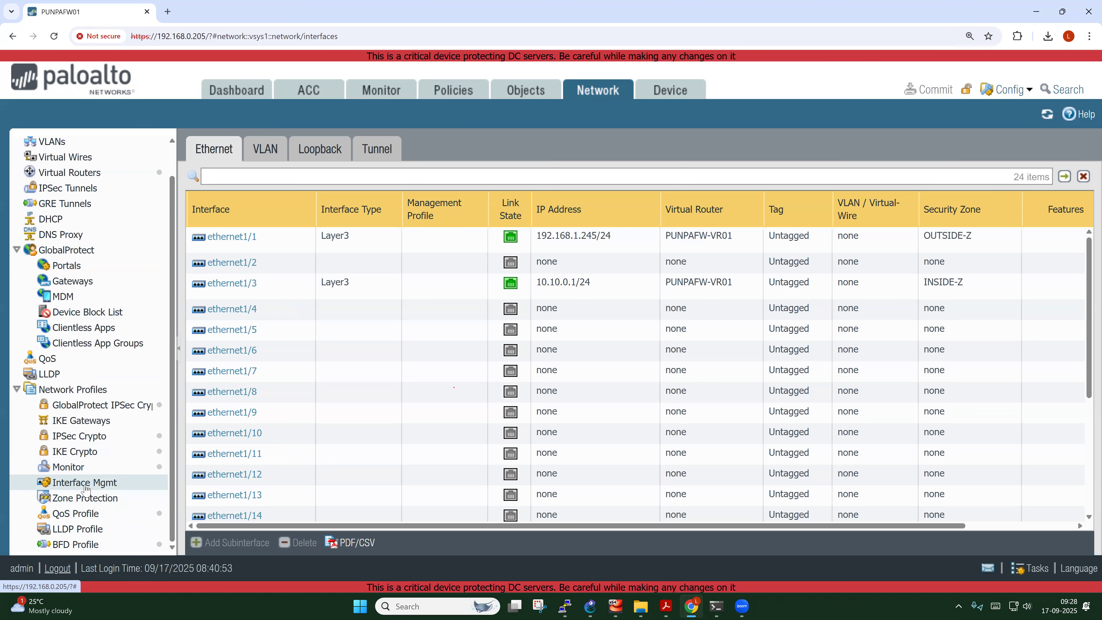
{"action": "left_click", "coordinate": [85, 482]}
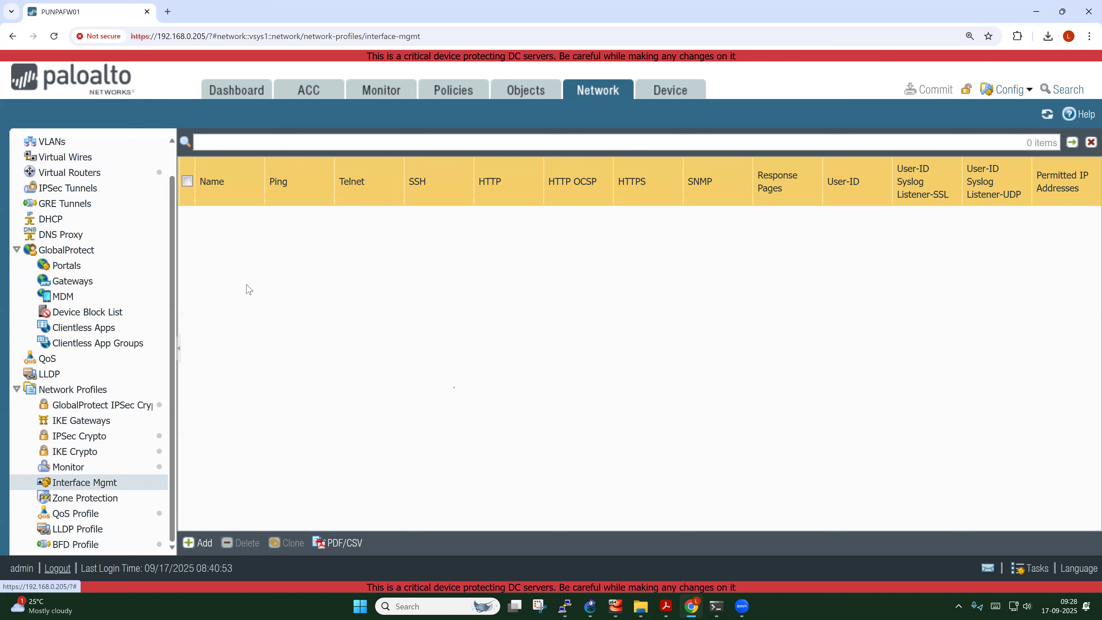
Create profile Internal-mgmt-Access allowing HTTPS, SSH and Ping from permitted IP 10.10.4.0/24
{"action": "left_click", "coordinate": [194, 543]}
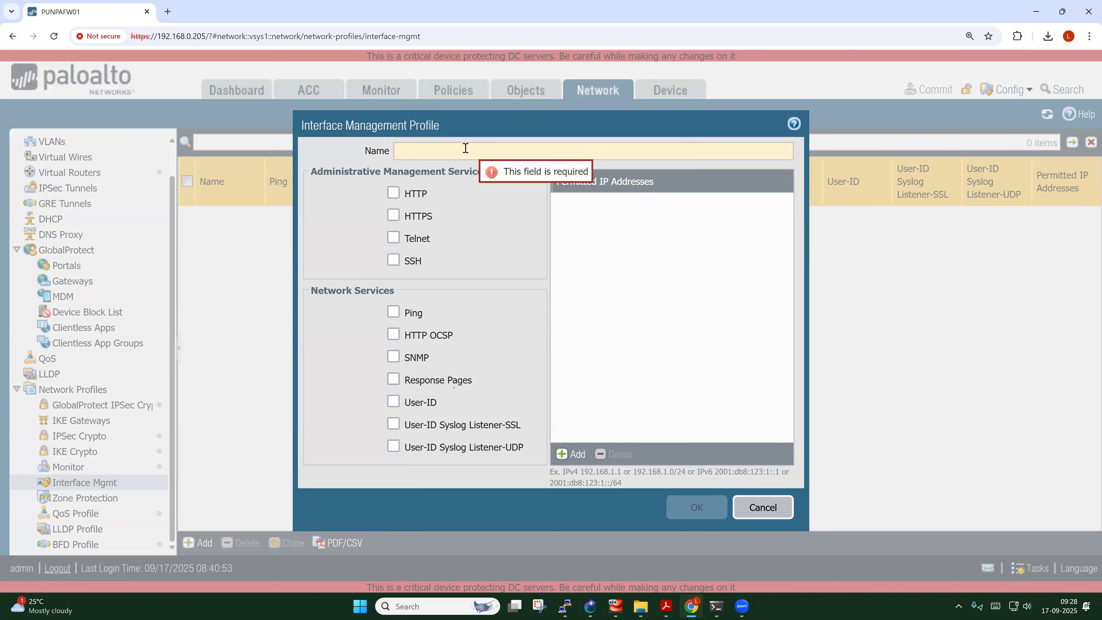
{"action": "type", "text": "Intr"}
{"action": "type", "text": "nt"}
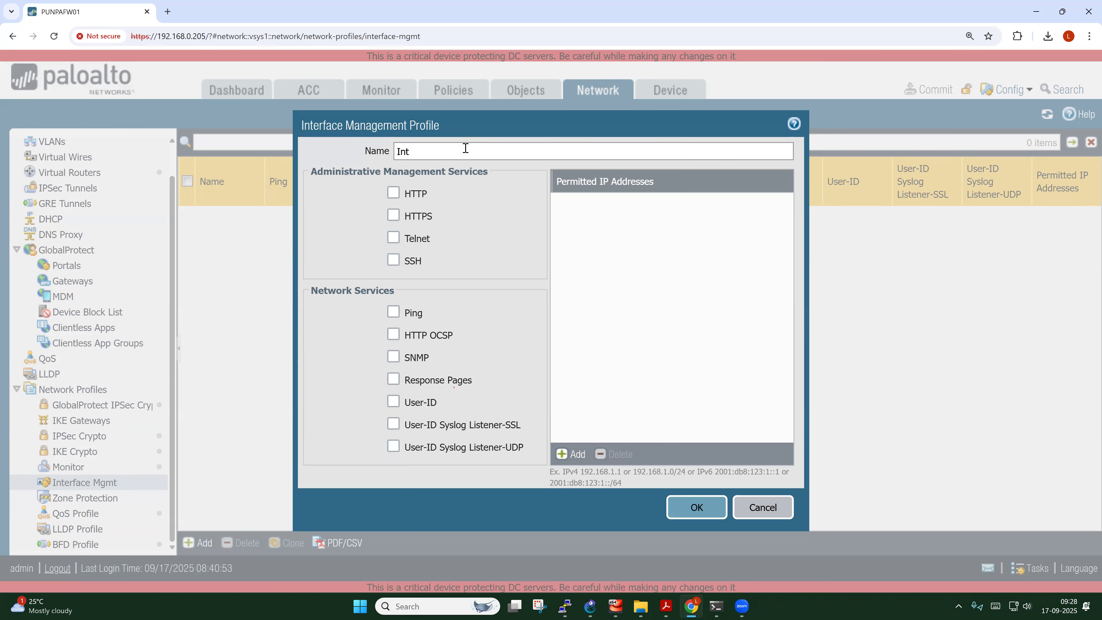
{"action": "type", "text": "nal-mgmt-Access"}
{"action": "left_click", "coordinate": [394, 215]}
{"action": "left_click", "coordinate": [393, 260]}
{"action": "left_click", "coordinate": [394, 312]}
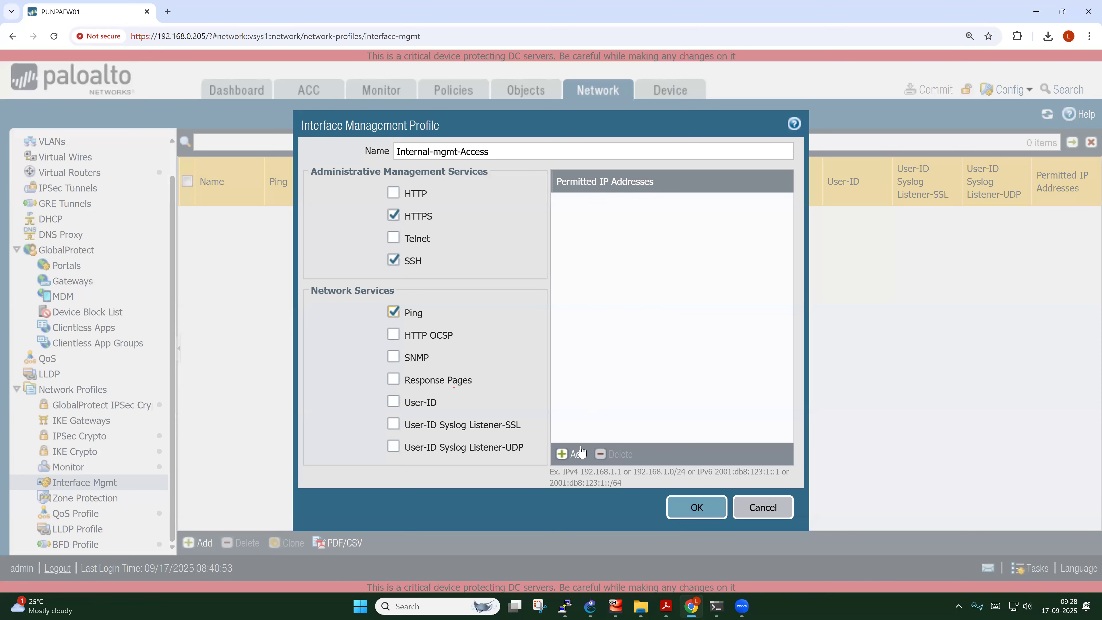
{"action": "left_click", "coordinate": [570, 454]}
{"action": "type", "text": "1"}
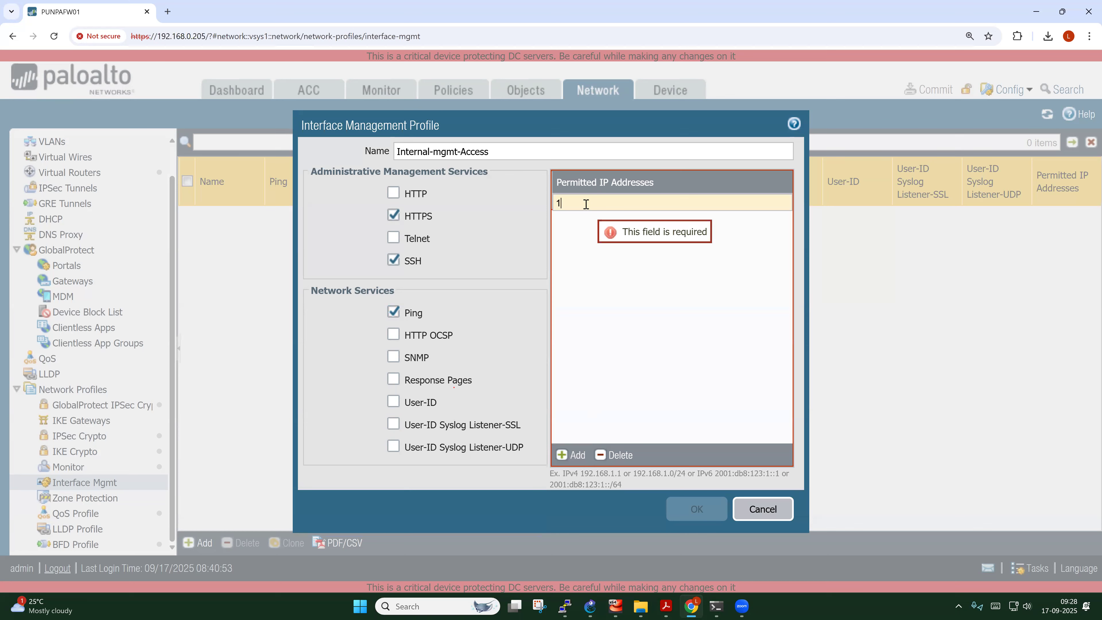
{"action": "type", "text": "0.10.4.0/24"}
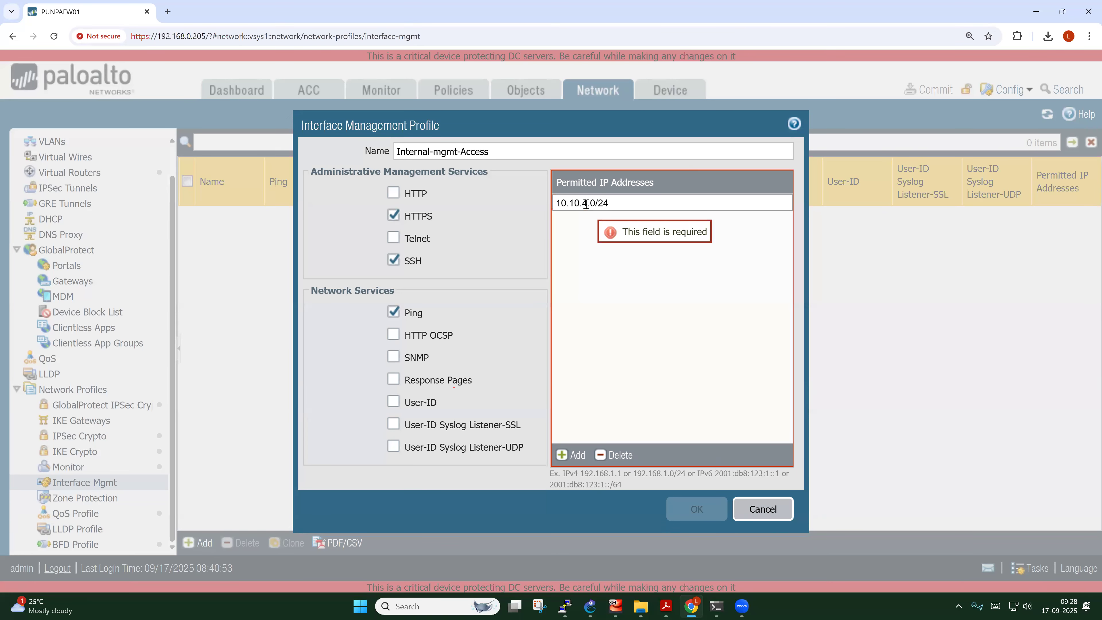
{"action": "left_click", "coordinate": [591, 305]}
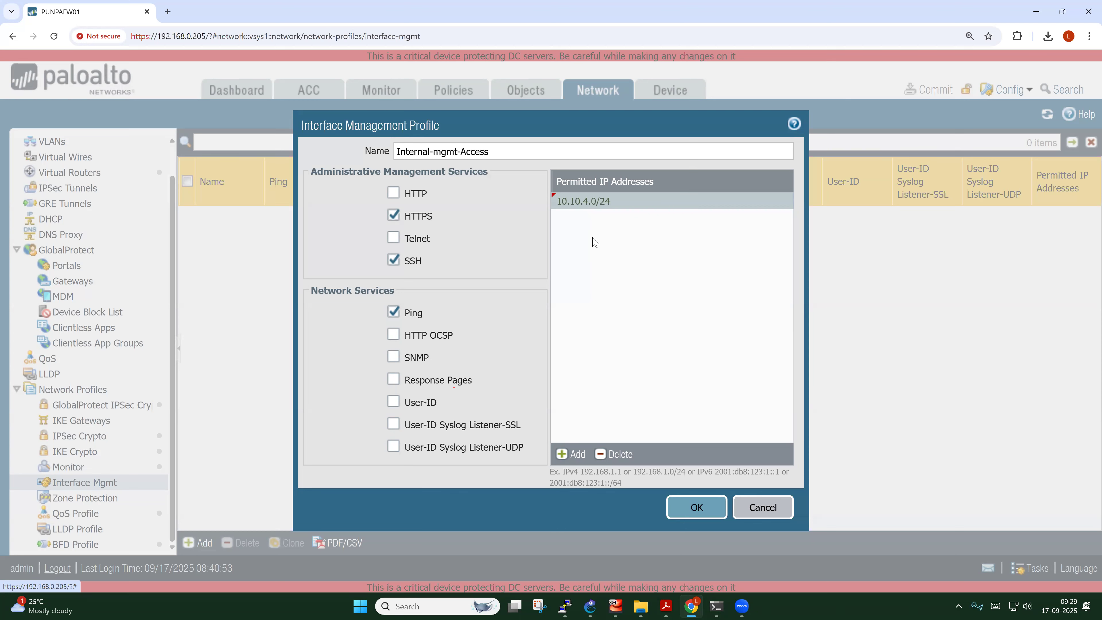
{"action": "left_click", "coordinate": [698, 507]}
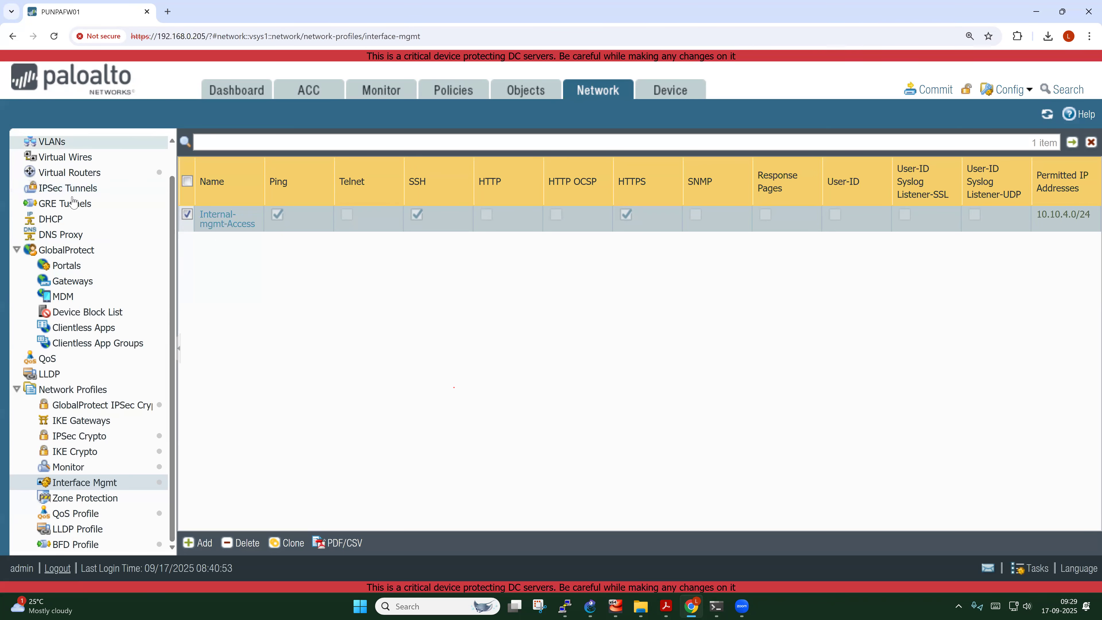
{"action": "scroll", "coordinate": [72, 202], "scroll_direction": "up", "scroll_amount": 2}
Set ethernet1/3's Advanced Management Profile to Internal-mgmt-Access
{"action": "left_click", "coordinate": [66, 143]}
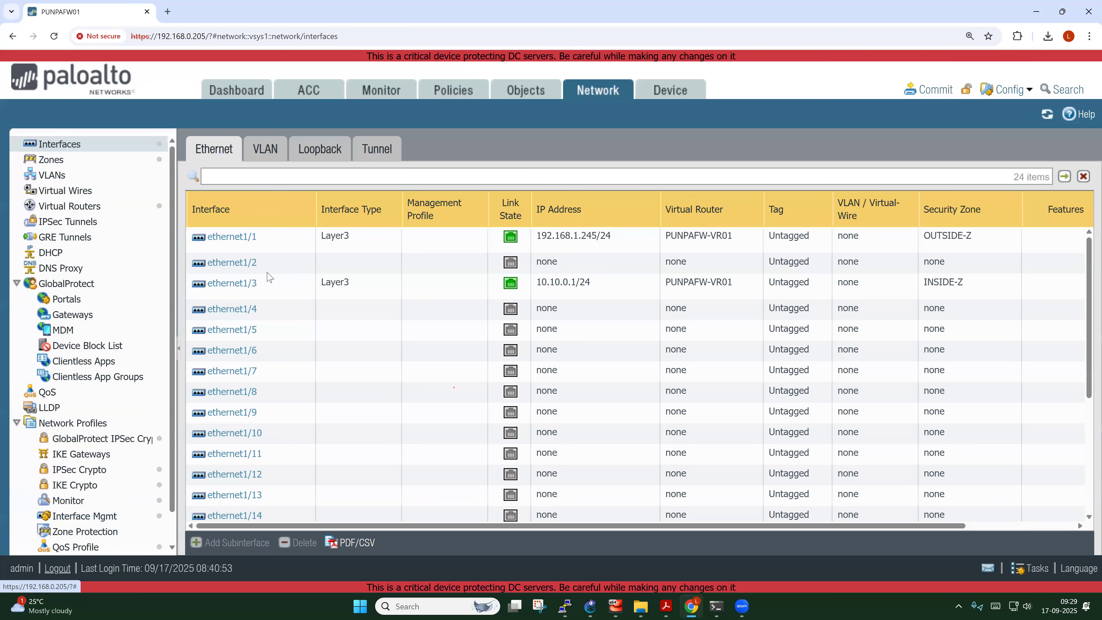
{"action": "mouse_move", "coordinate": [303, 438]}
{"action": "left_click", "coordinate": [235, 286]}
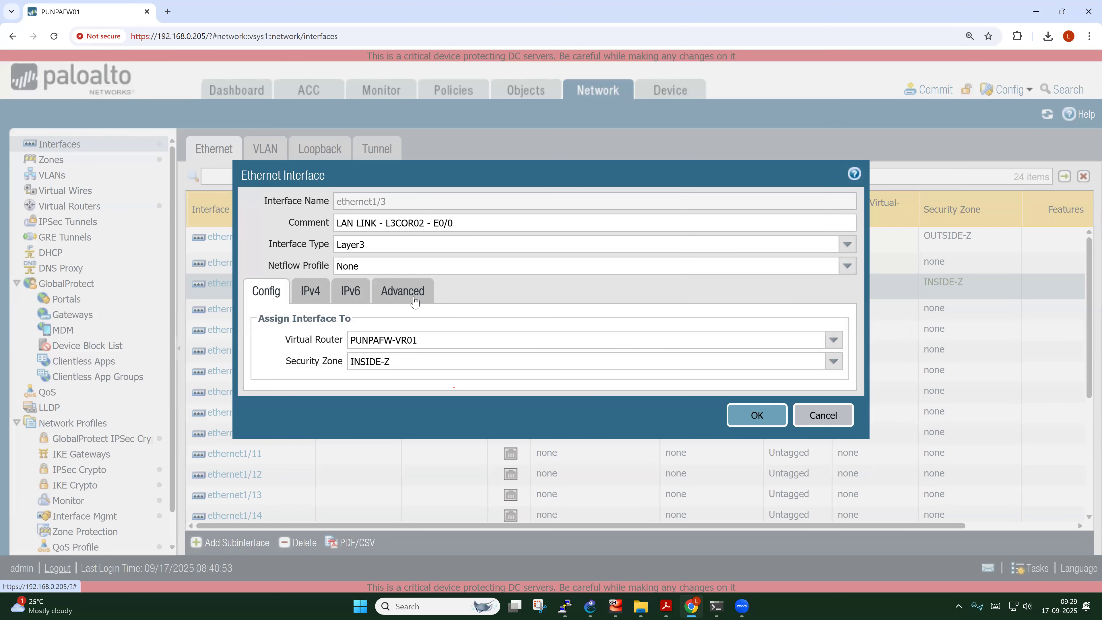
{"action": "left_click", "coordinate": [414, 302]}
{"action": "left_click_drag", "start_coordinate": [297, 395], "coordinate": [367, 397]}
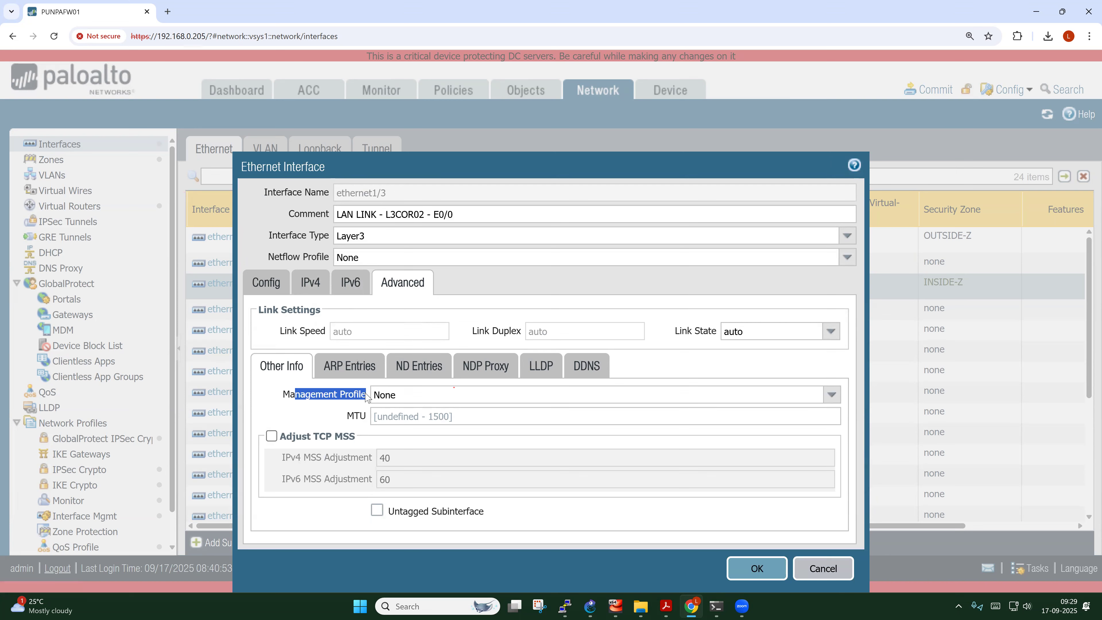
{"action": "left_click", "coordinate": [831, 398]}
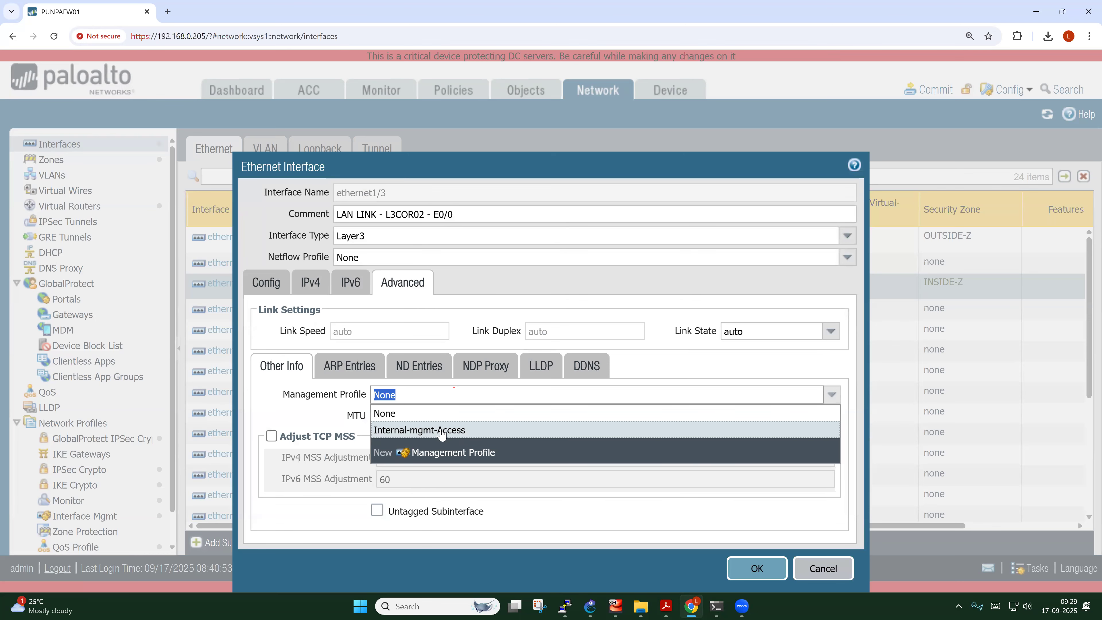
{"action": "left_click", "coordinate": [440, 431]}
Save the interface and accept the warning about exposing administrative access
{"action": "left_click", "coordinate": [760, 568]}
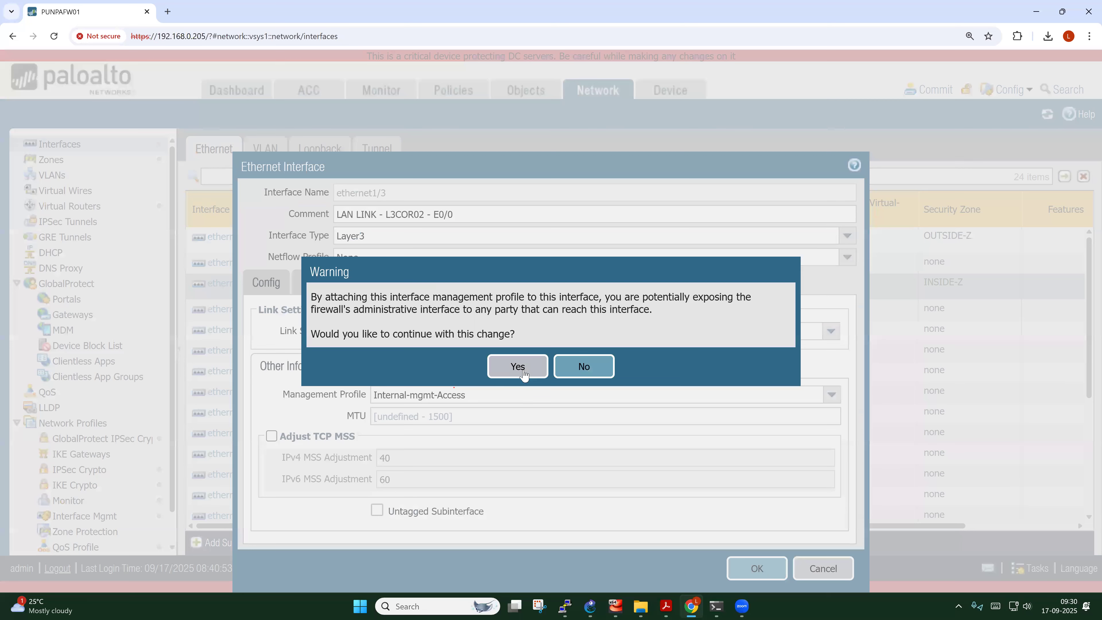
{"action": "left_click_drag", "start_coordinate": [433, 298], "coordinate": [680, 316]}
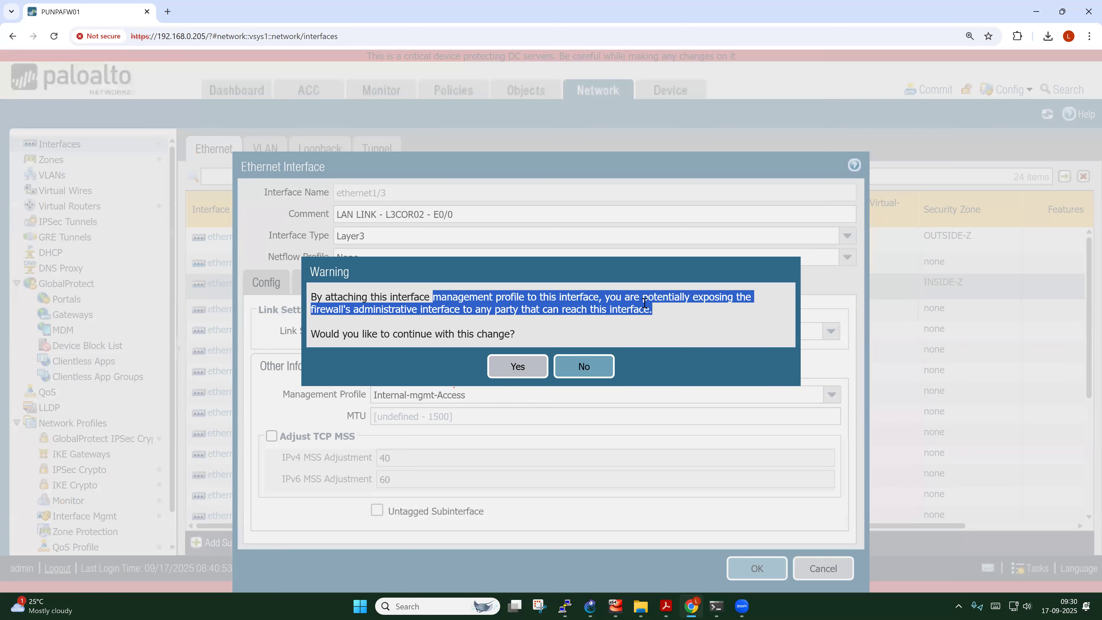
{"action": "left_click", "coordinate": [684, 310]}
{"action": "left_click_drag", "start_coordinate": [690, 298], "coordinate": [765, 306]}
{"action": "left_click_drag", "start_coordinate": [433, 309], "coordinate": [517, 309]}
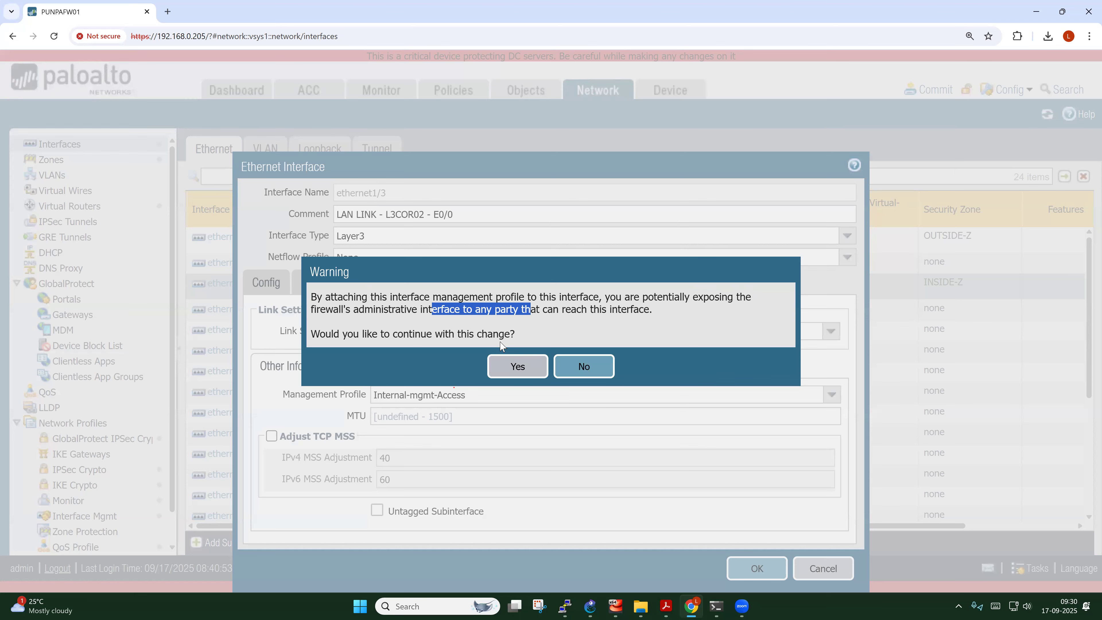
{"action": "left_click", "coordinate": [523, 365]}
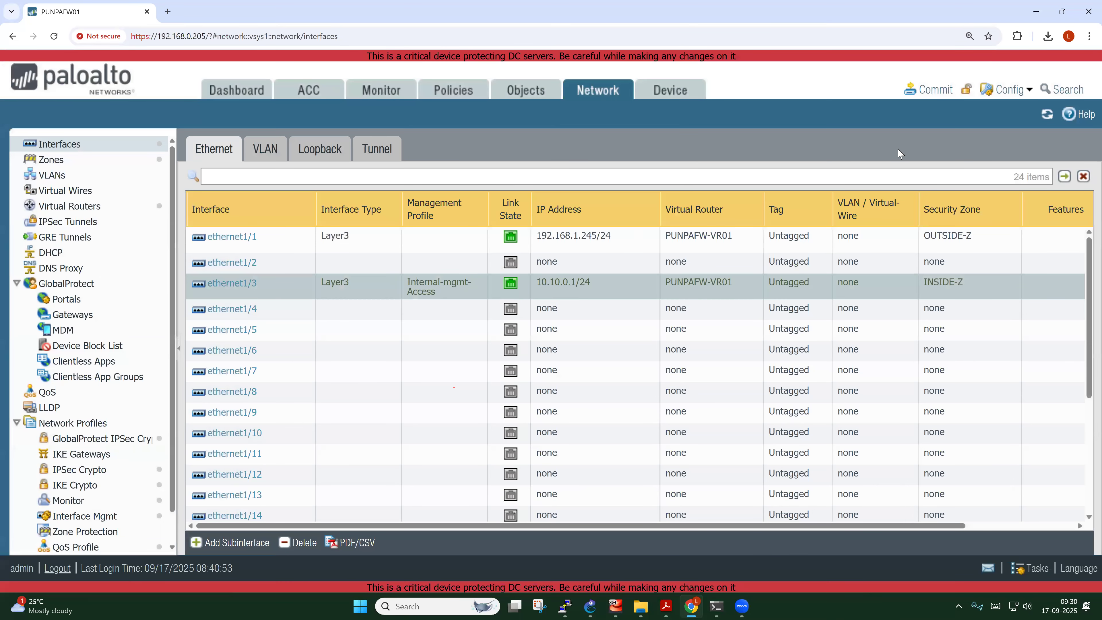
Commit all pending changes to the firewall
{"action": "left_click", "coordinate": [933, 92]}
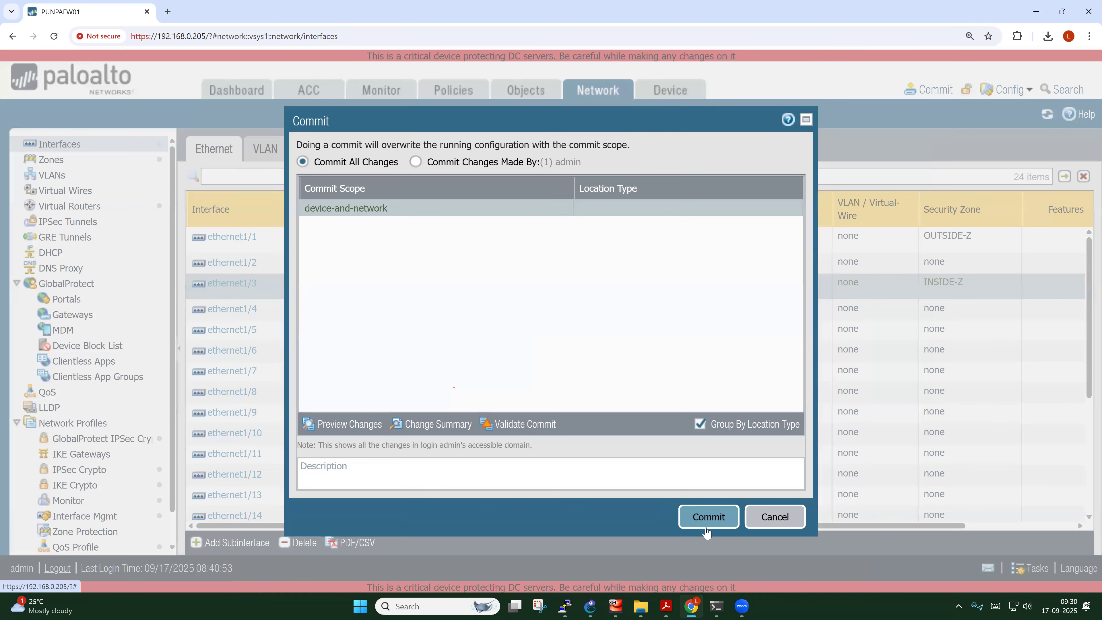
{"action": "left_click", "coordinate": [707, 526]}
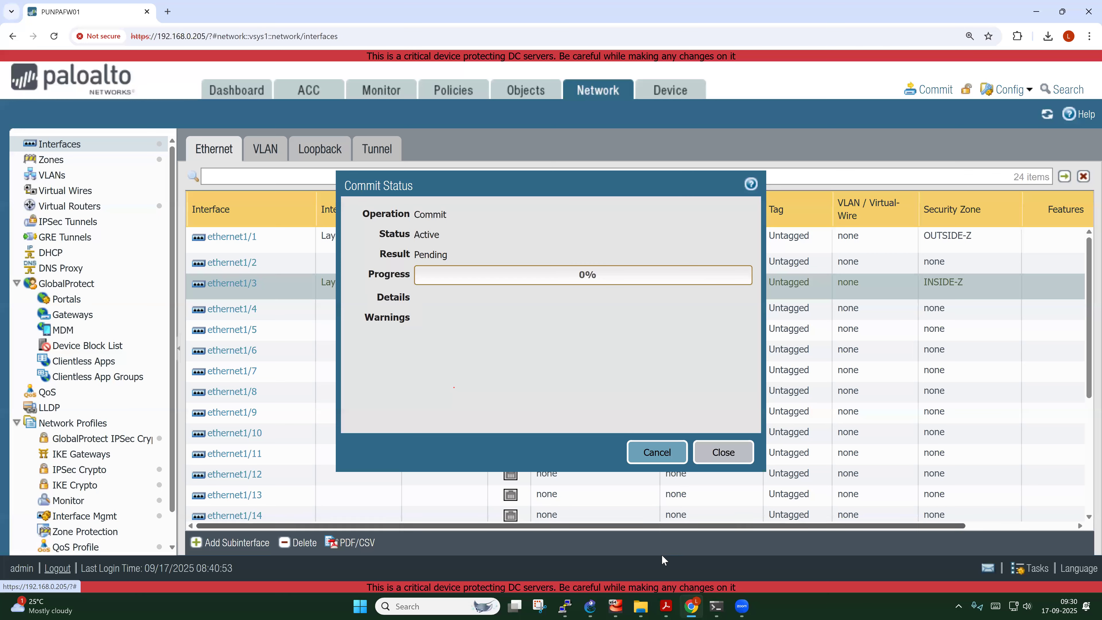
Bring up the CHN-PC1 VM and check its running ping window
{"action": "mouse_move", "coordinate": [619, 607]}
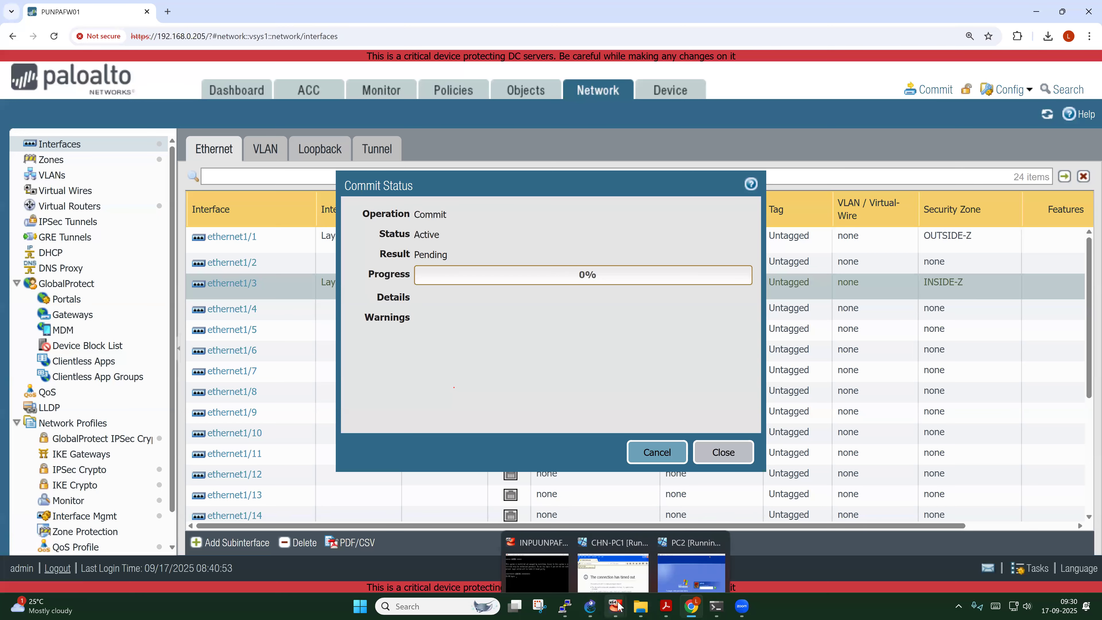
{"action": "left_click", "coordinate": [618, 517]}
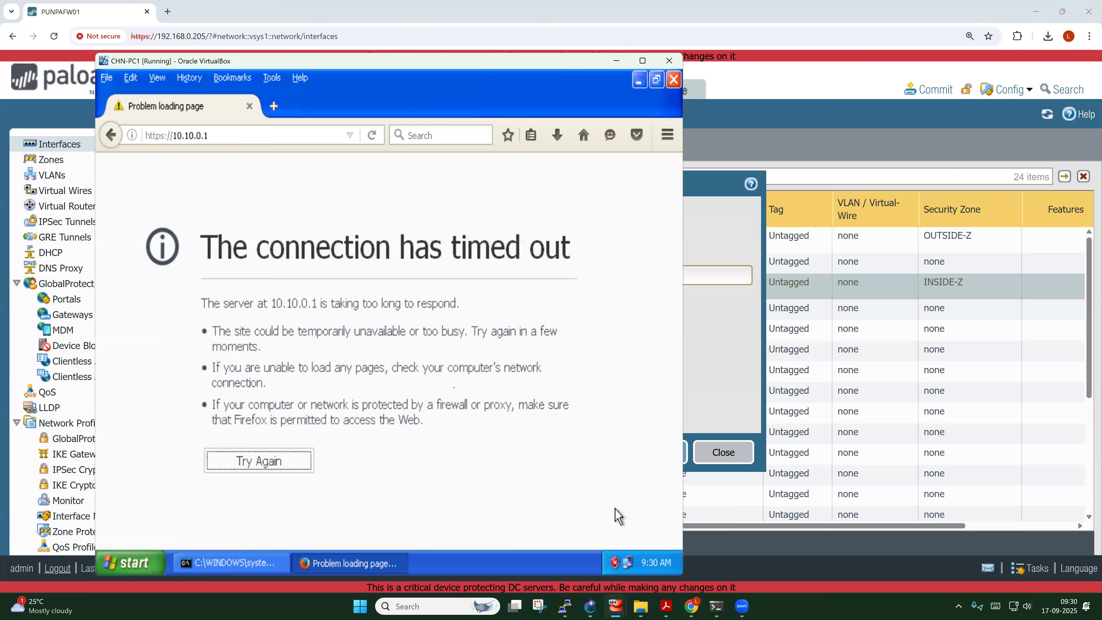
{"action": "left_click", "coordinate": [258, 562]}
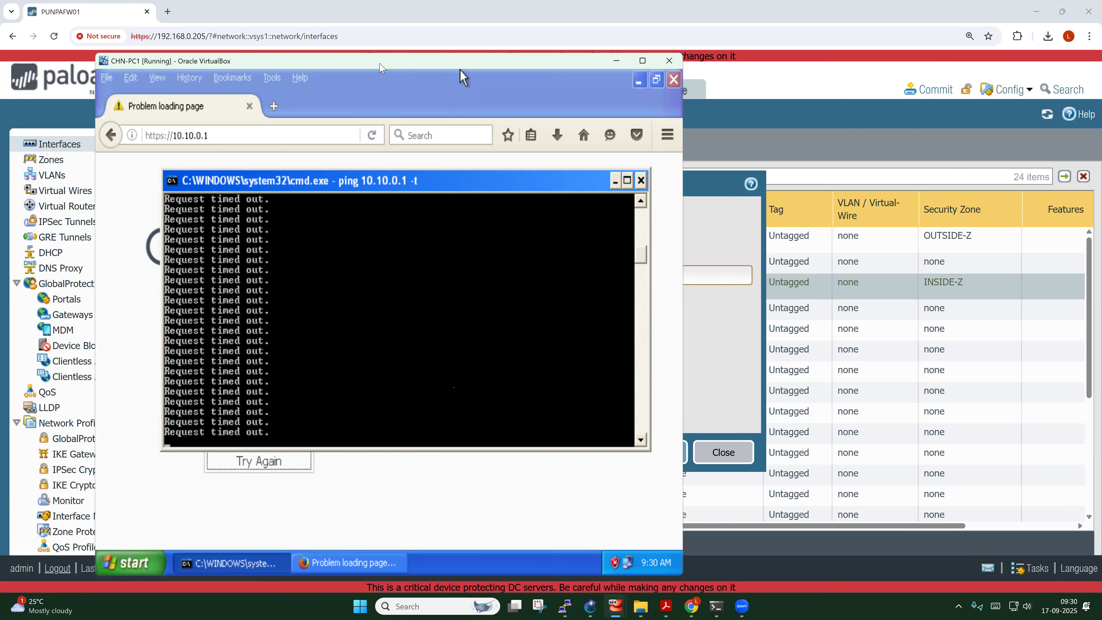
{"action": "left_click_drag", "start_coordinate": [442, 67], "coordinate": [380, 66]}
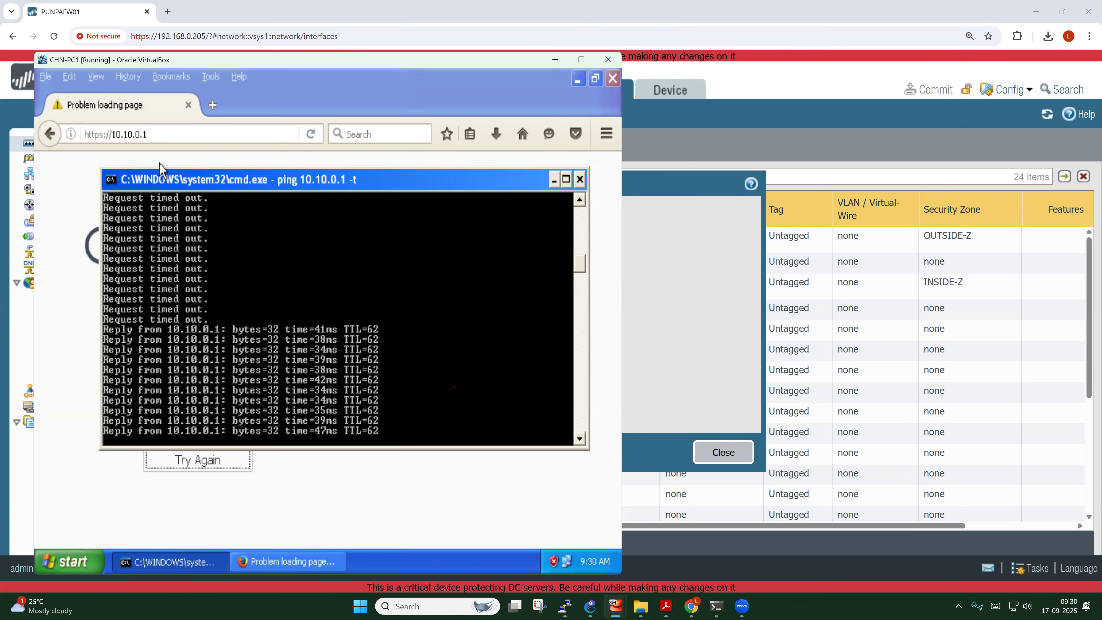
{"action": "left_click", "coordinate": [159, 137]}
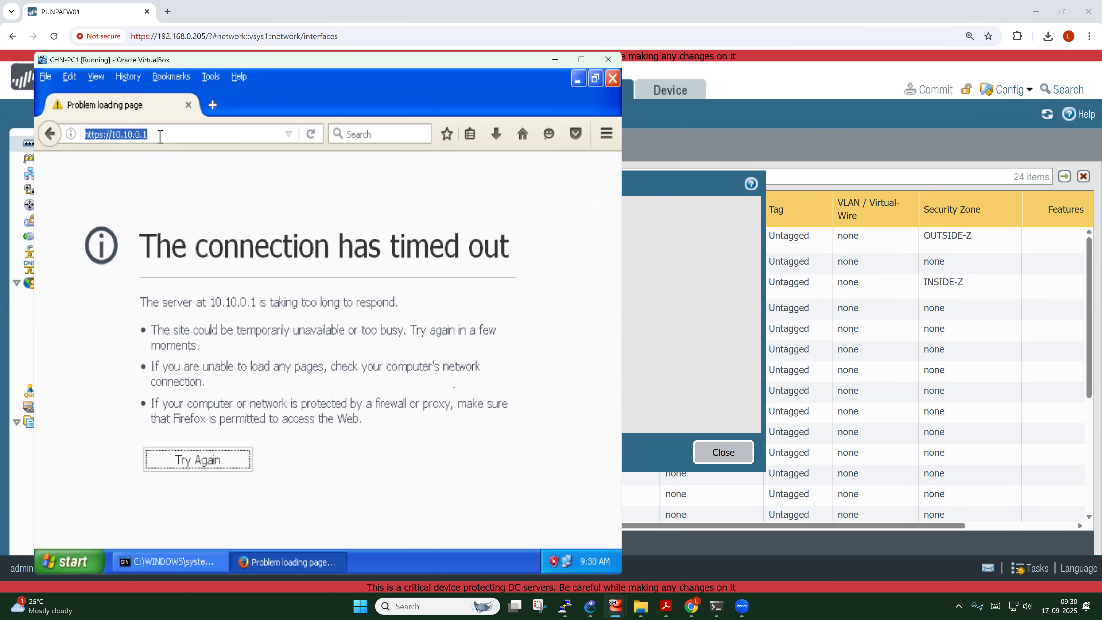
{"action": "key", "text": "Return"}
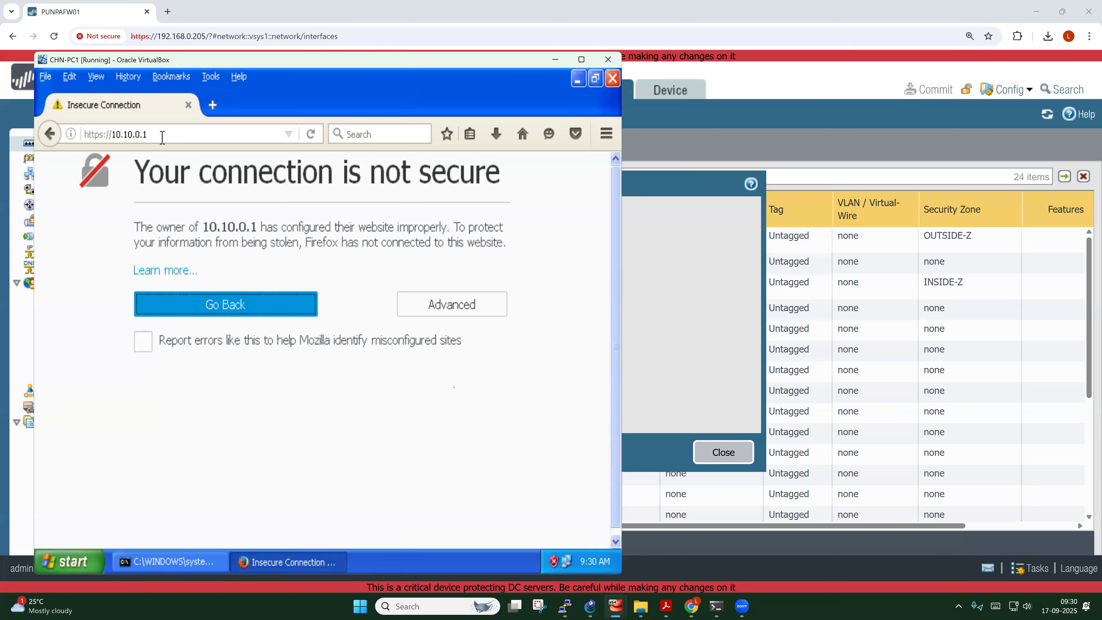
{"action": "left_click", "coordinate": [436, 305]}
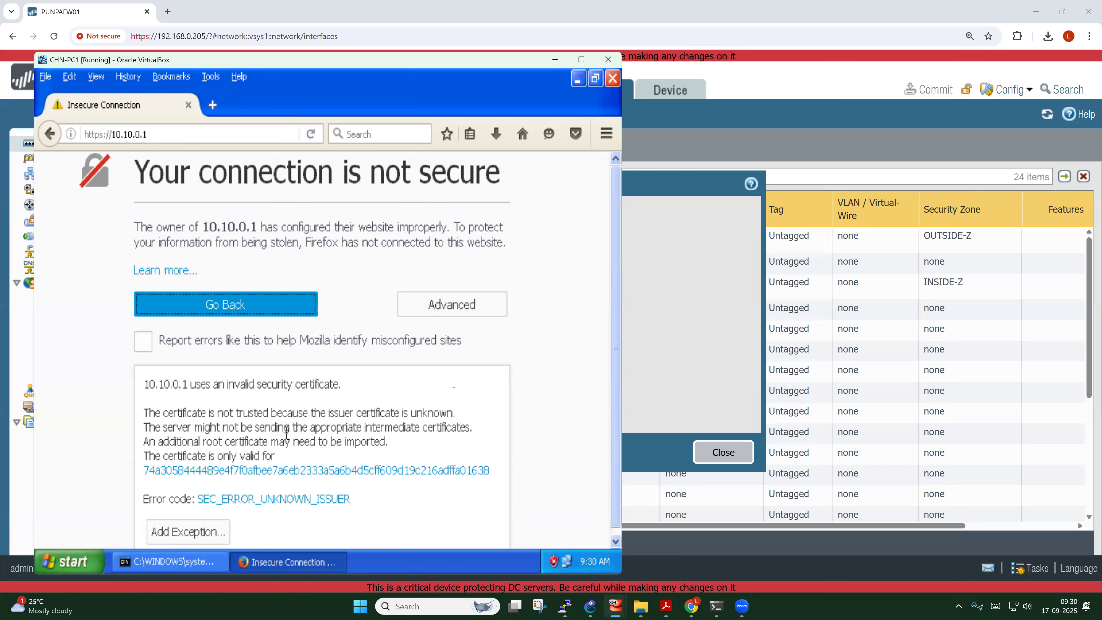
{"action": "left_click", "coordinate": [209, 532]}
{"action": "left_click", "coordinate": [391, 475]}
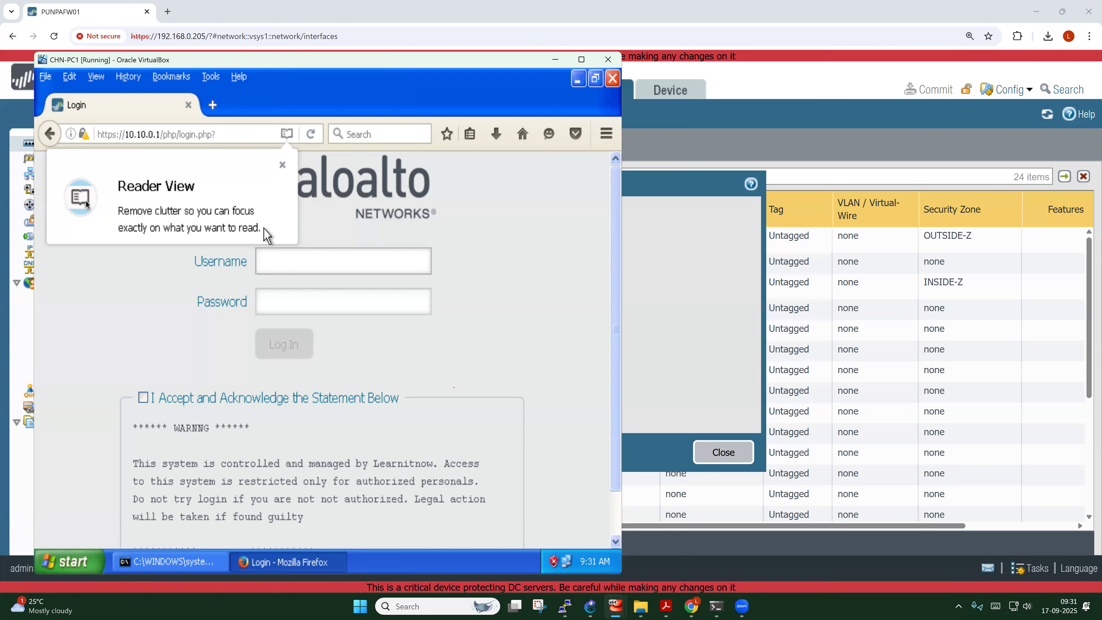
Log in to the firewall web UI as admin with its password, accepting the login statement
{"action": "left_click", "coordinate": [283, 165]}
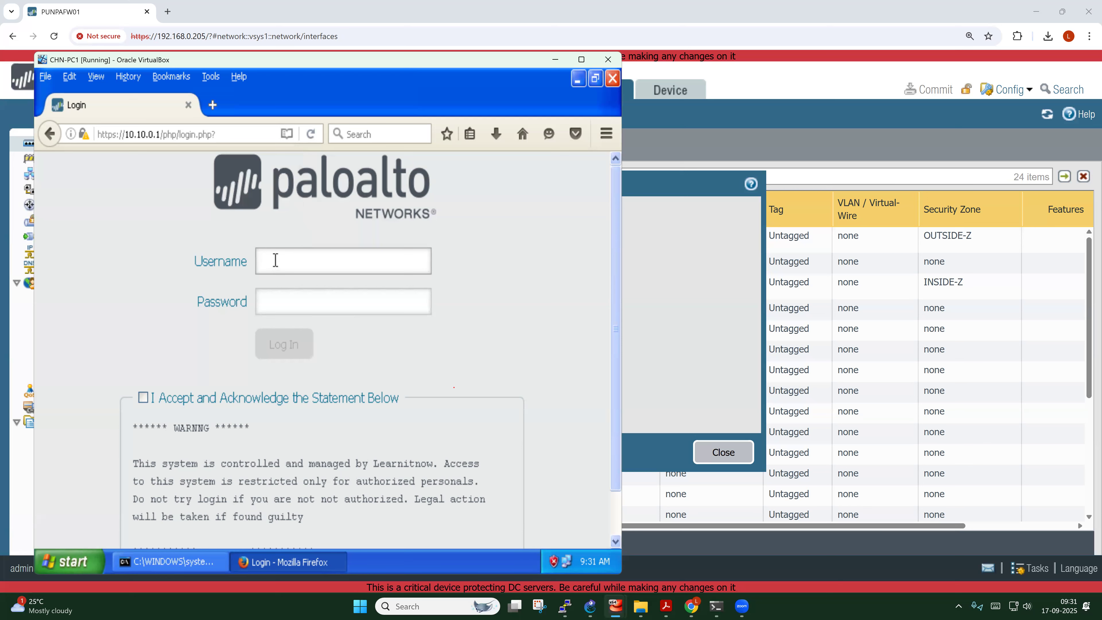
{"action": "type", "text": "admin"}
{"action": "key", "text": "Tab"}
{"action": "type", "text": "**********"}
{"action": "left_click", "coordinate": [142, 398]}
{"action": "left_click", "coordinate": [264, 355]}
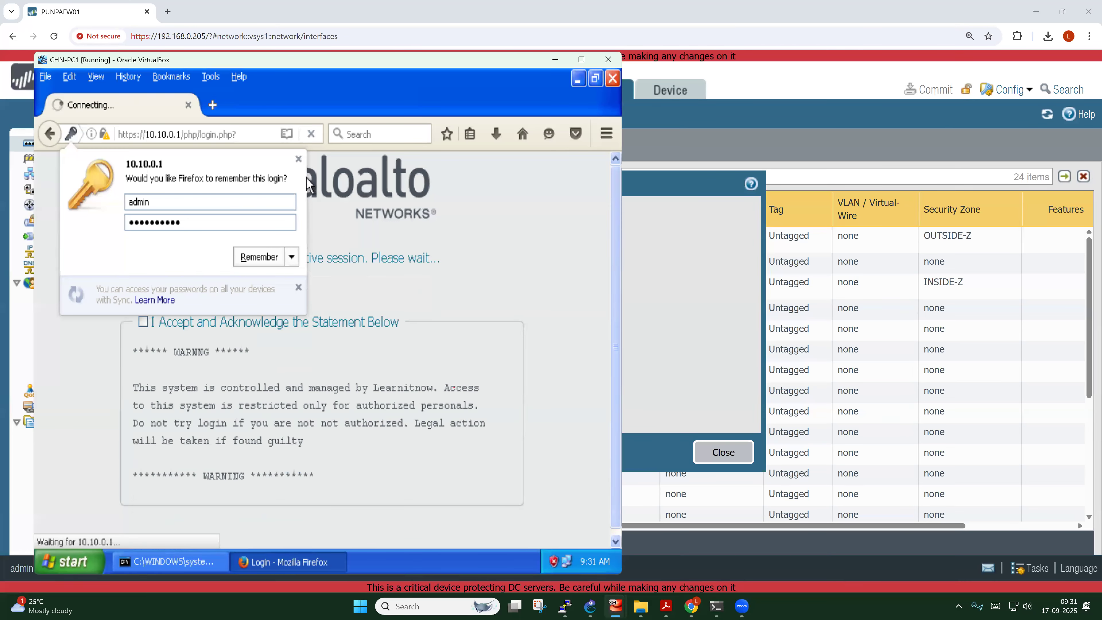
Dismiss the save-login prompt and return to the host's interfaces list, closing Commit Status
{"action": "left_click", "coordinate": [299, 160]}
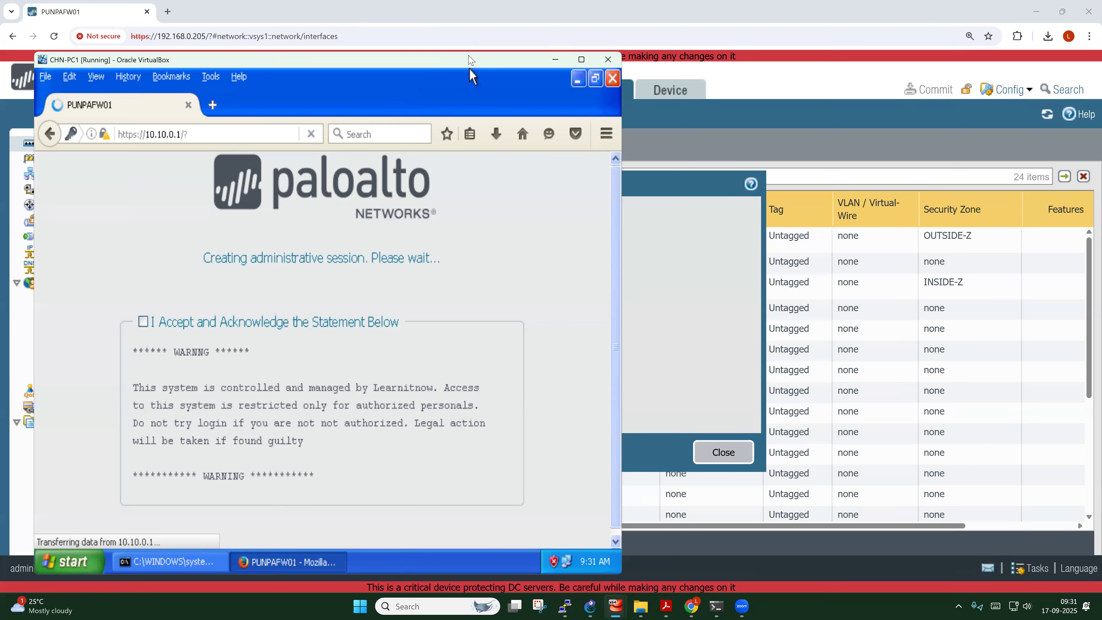
{"action": "left_click", "coordinate": [489, 274]}
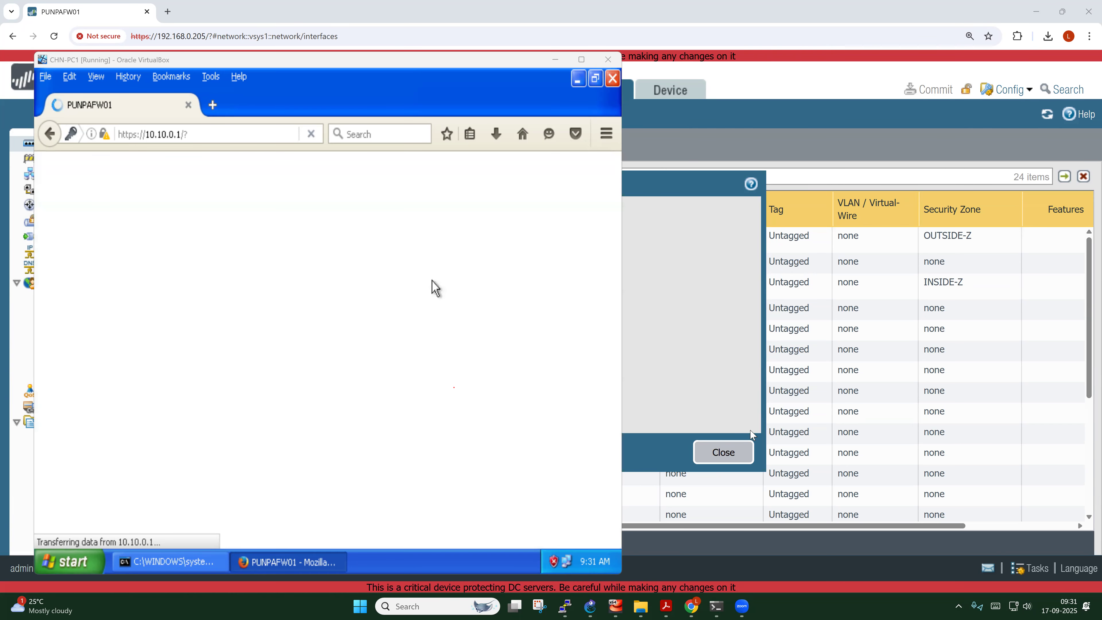
{"action": "left_click", "coordinate": [733, 452]}
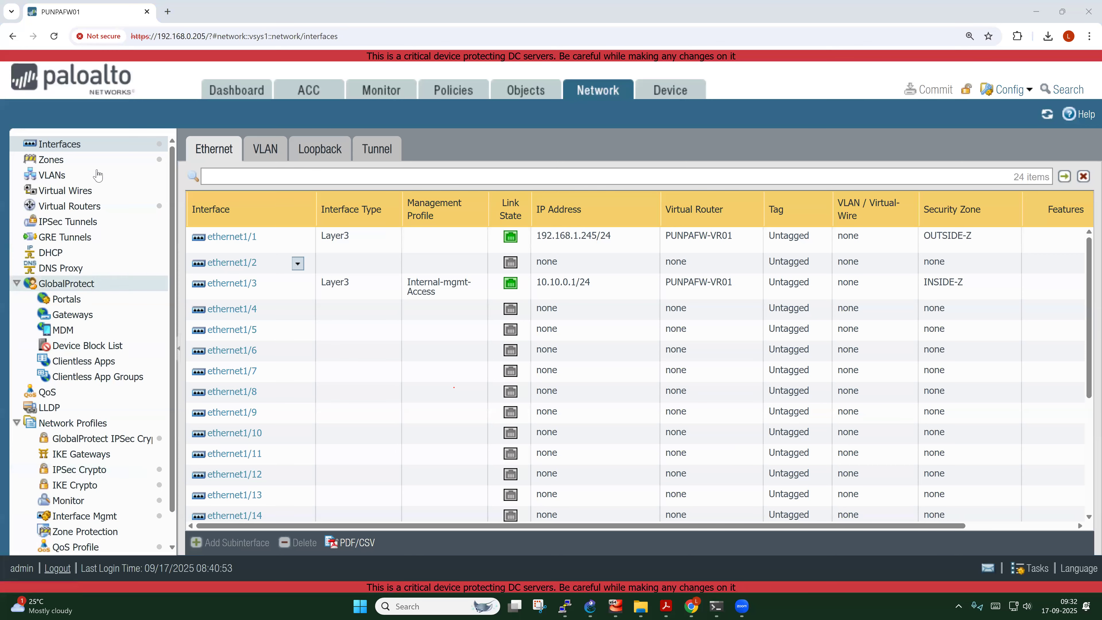
Open the Internal-mgmt-Access profile from Network Profiles > Interface Mgmt
{"action": "left_click", "coordinate": [605, 98]}
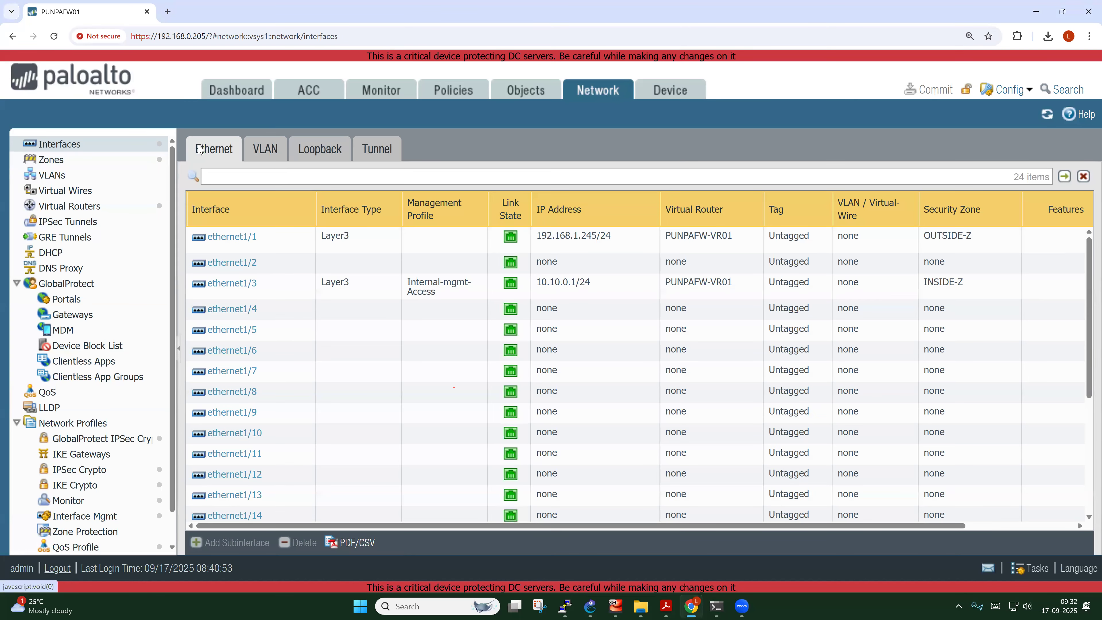
{"action": "scroll", "coordinate": [92, 375], "scroll_direction": "down", "scroll_amount": 1}
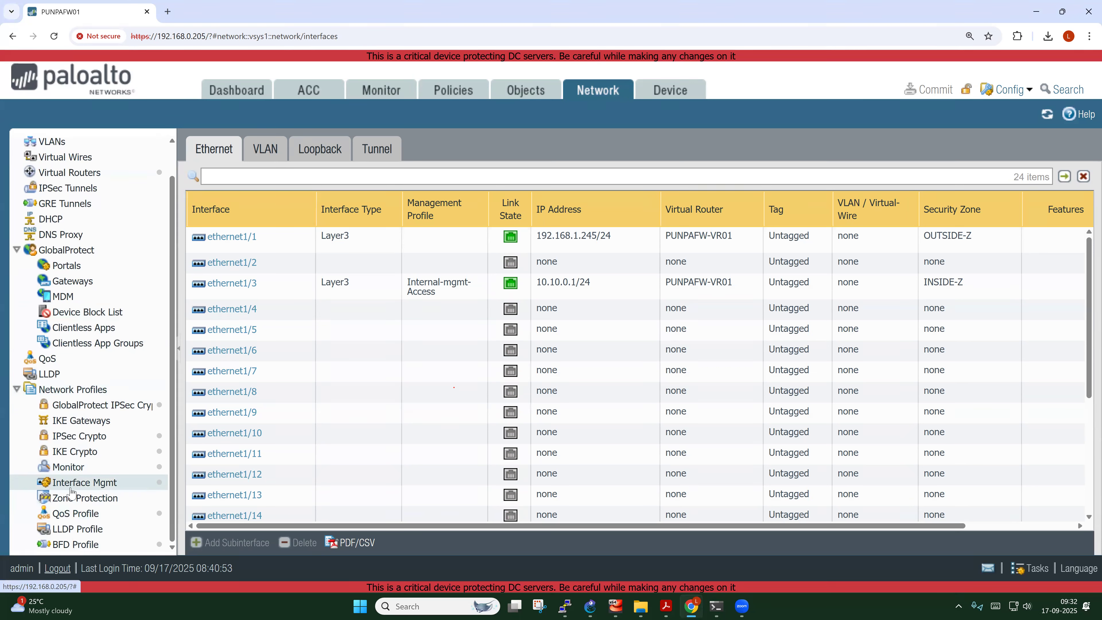
{"action": "left_click", "coordinate": [92, 487]}
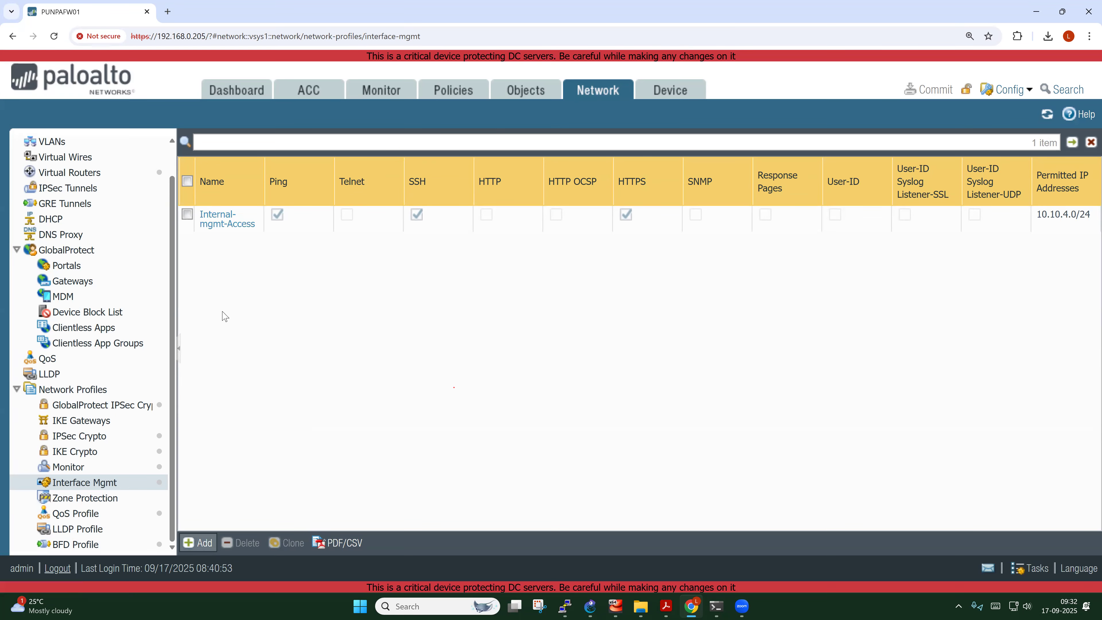
{"action": "left_click", "coordinate": [225, 222]}
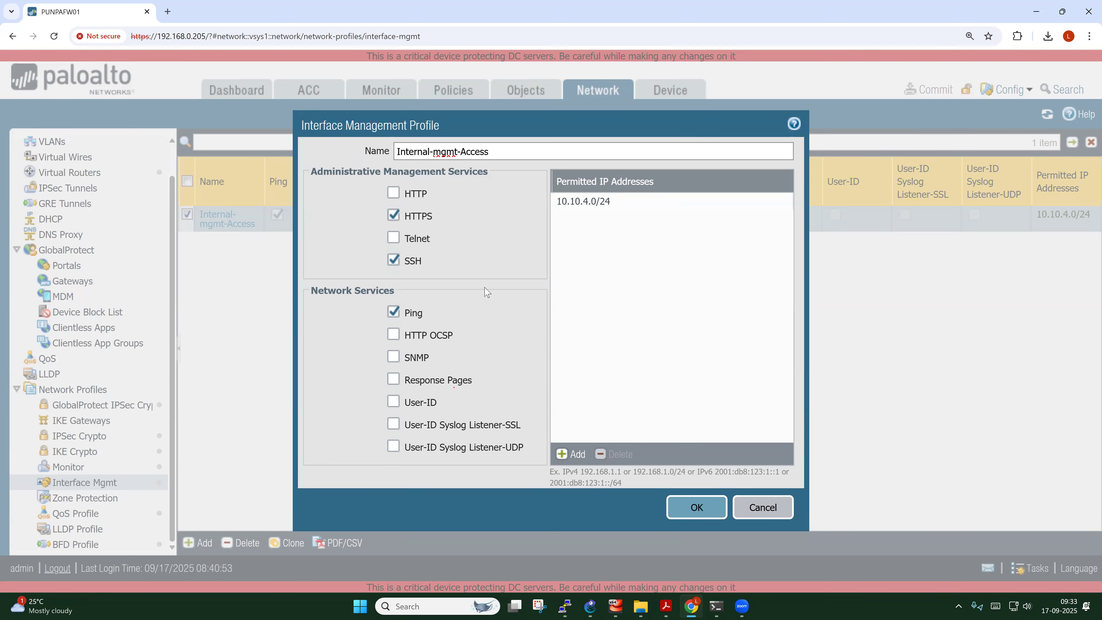
Save the Internal-mgmt-Access profile and go to the Device tab's Setup > Interfaces page
{"action": "left_click", "coordinate": [701, 507]}
{"action": "left_click", "coordinate": [671, 90]}
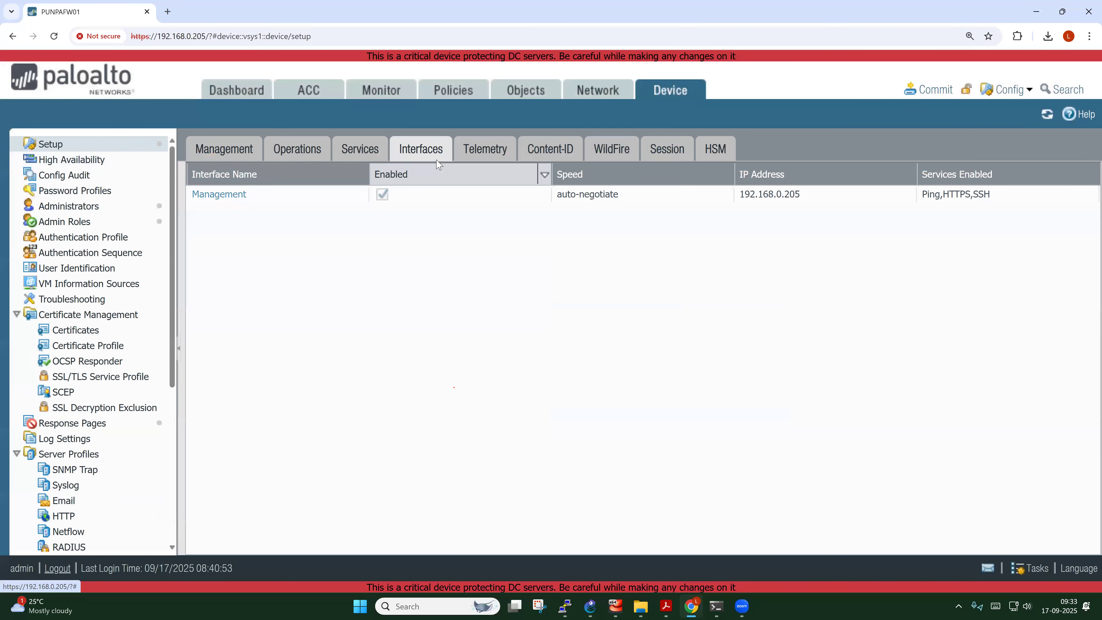
{"action": "left_click", "coordinate": [219, 195]}
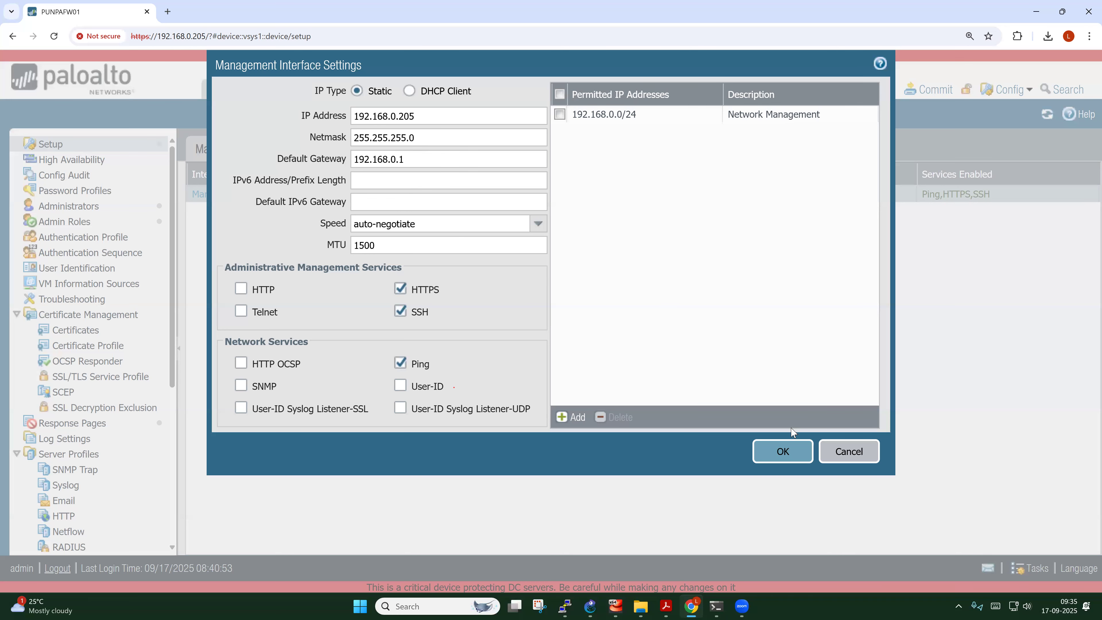
{"action": "left_click", "coordinate": [788, 456]}
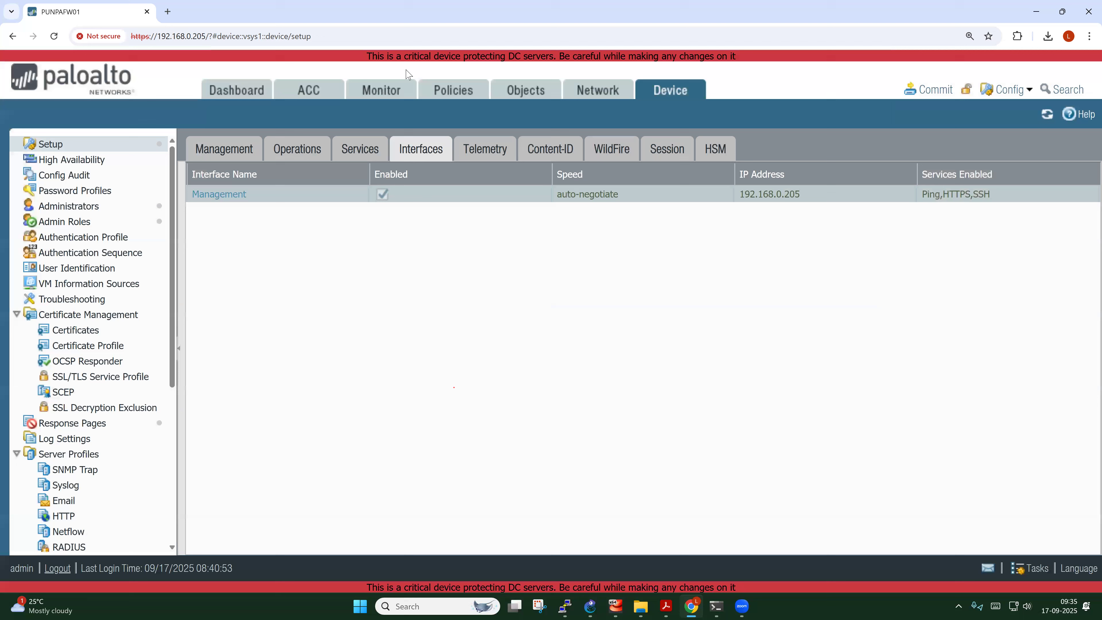
In ethernet1/1's Advanced settings, try Internal-mgmt-Access as the management profile, then cancel without saving
{"action": "left_click", "coordinate": [410, 60]}
{"action": "left_click", "coordinate": [594, 90]}
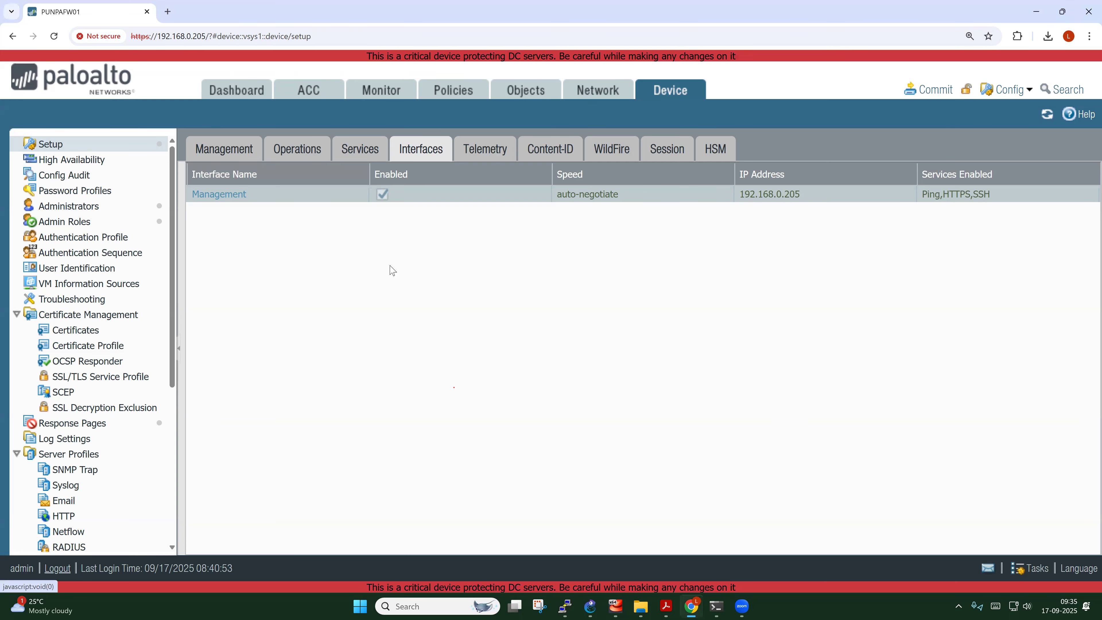
{"action": "scroll", "coordinate": [64, 172], "scroll_direction": "up", "scroll_amount": 2}
{"action": "left_click", "coordinate": [59, 144]}
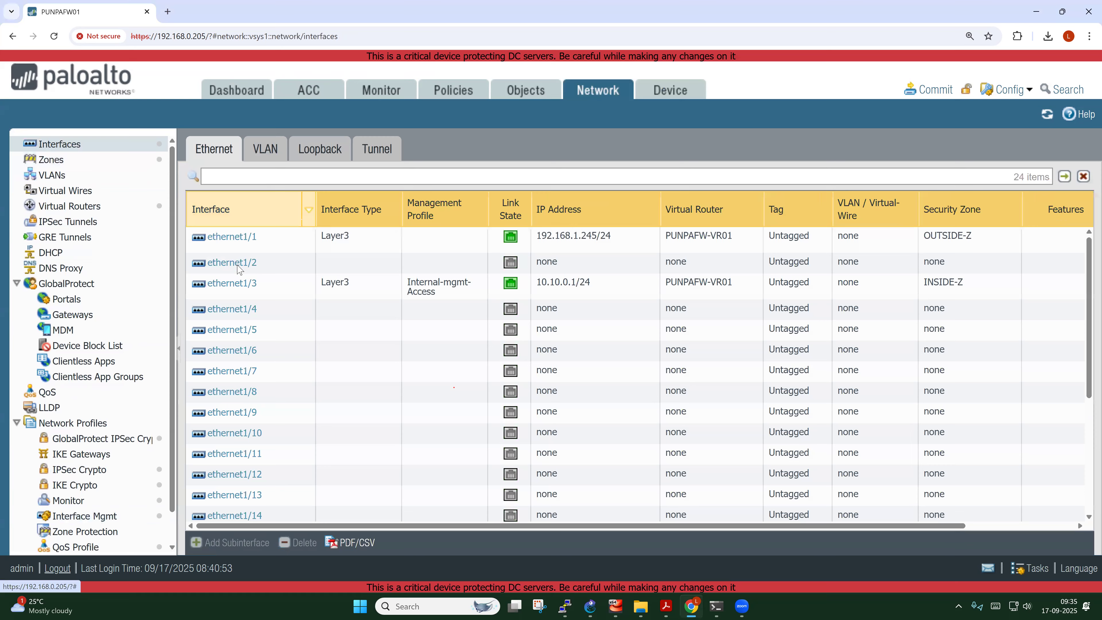
{"action": "left_click", "coordinate": [232, 238]}
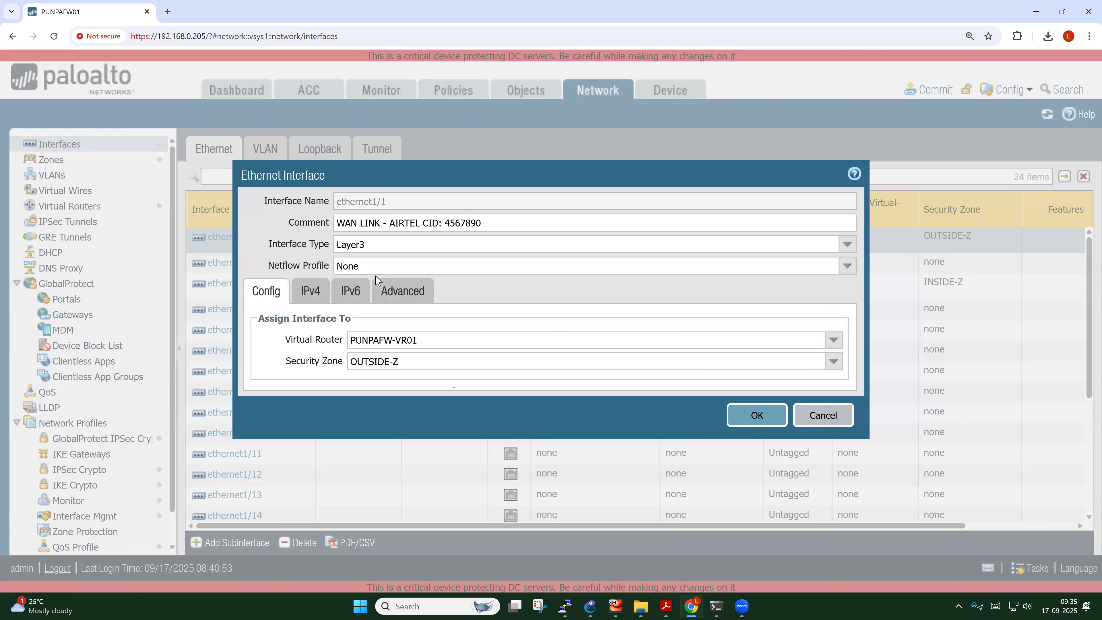
{"action": "left_click", "coordinate": [401, 291]}
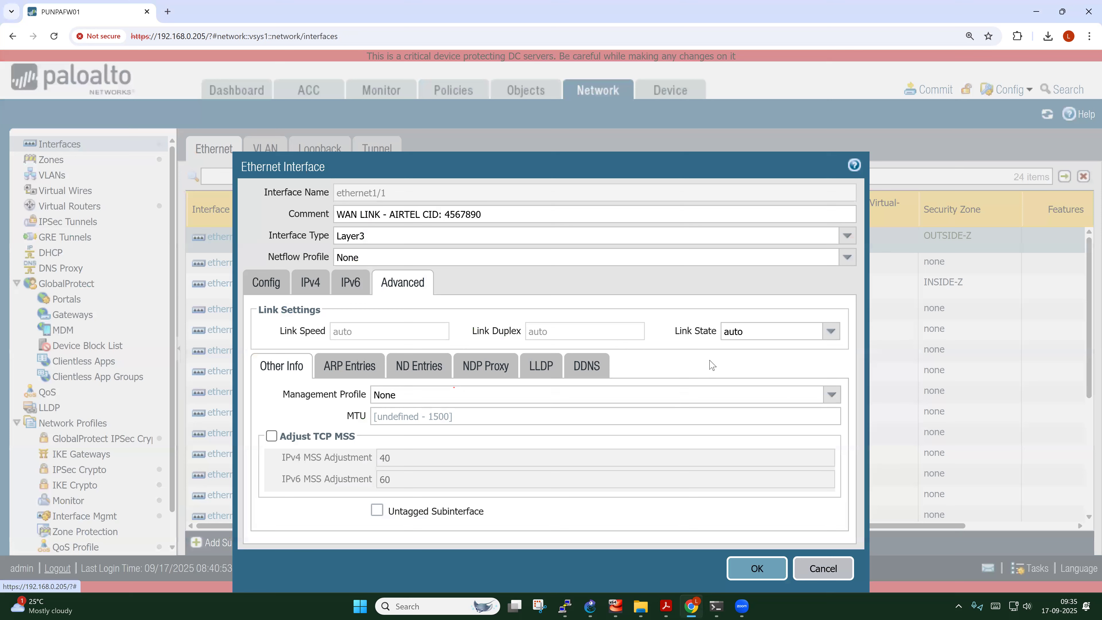
{"action": "left_click", "coordinate": [787, 394]}
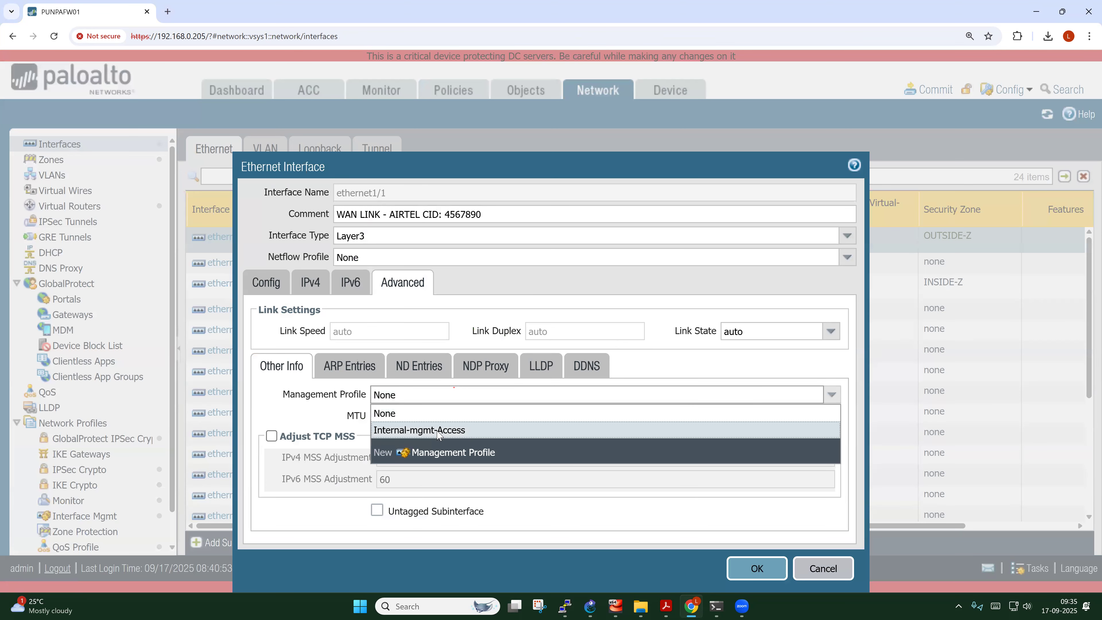
{"action": "left_click", "coordinate": [438, 431]}
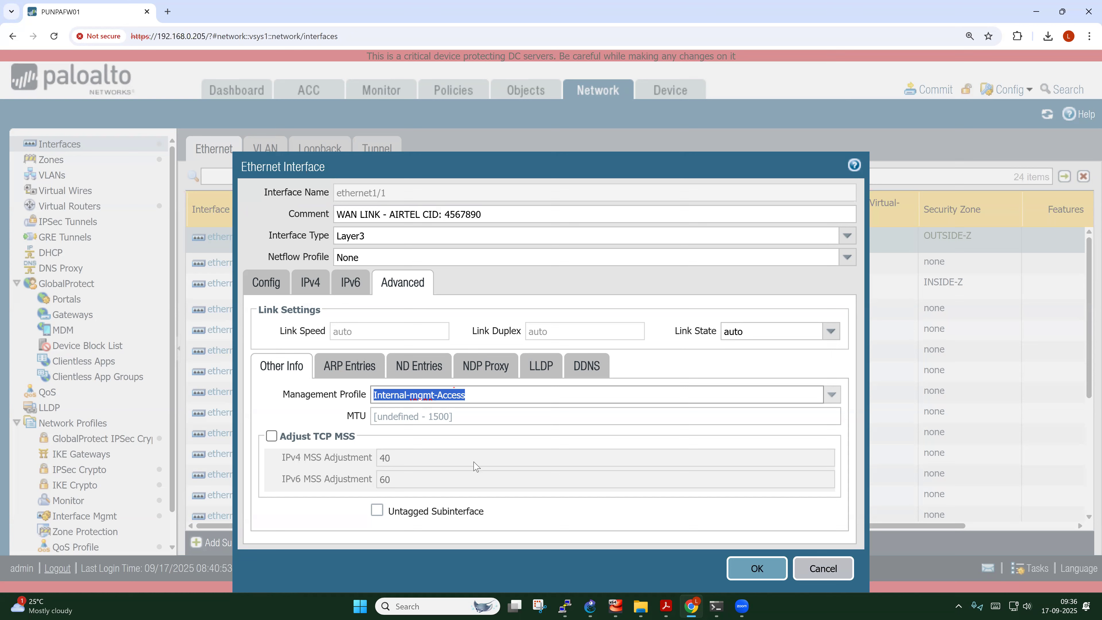
{"action": "left_click", "coordinate": [823, 568]}
Scroll through the interfaces table to review it
{"action": "scroll", "coordinate": [230, 391], "scroll_direction": "down", "scroll_amount": 5}
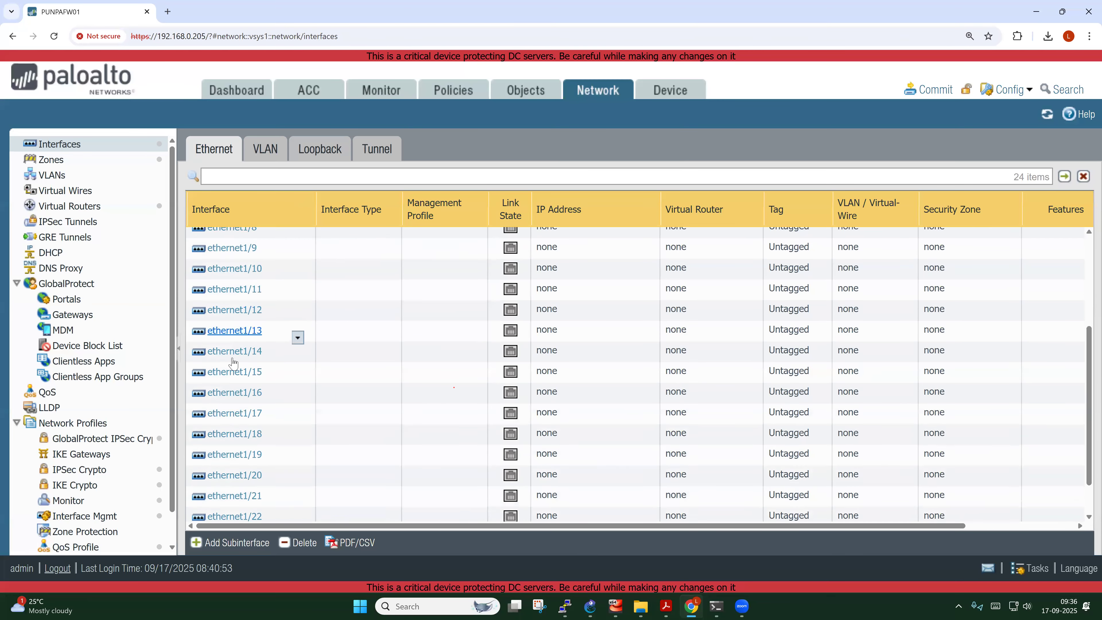
{"action": "scroll", "coordinate": [224, 410], "scroll_direction": "up", "scroll_amount": 1}
{"action": "scroll", "coordinate": [224, 410], "scroll_direction": "up", "scroll_amount": 1}
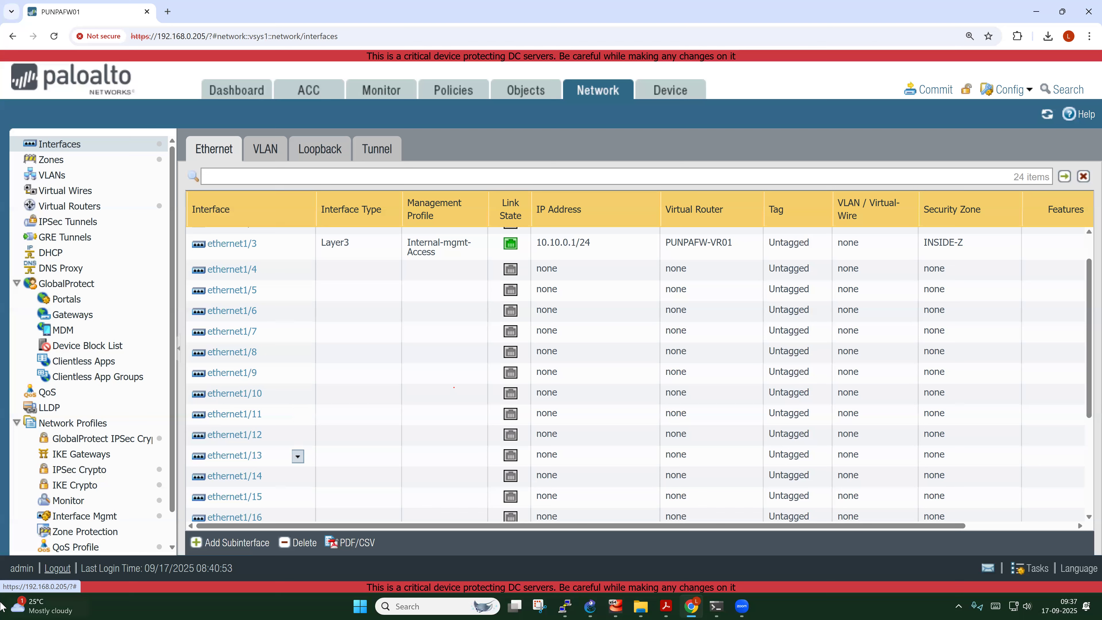
{"action": "scroll", "coordinate": [97, 508], "scroll_direction": "down", "scroll_amount": 1}
Create a TEMP-Admin-Access interface management profile allowing only HTTPS
{"action": "left_click", "coordinate": [97, 482]}
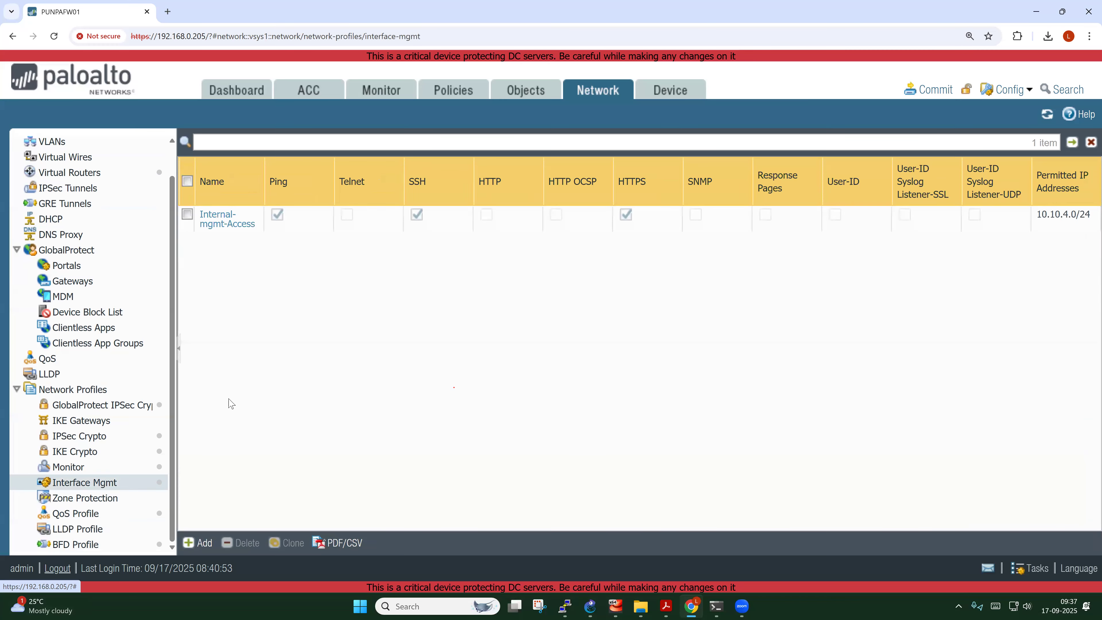
{"action": "left_click", "coordinate": [200, 543]}
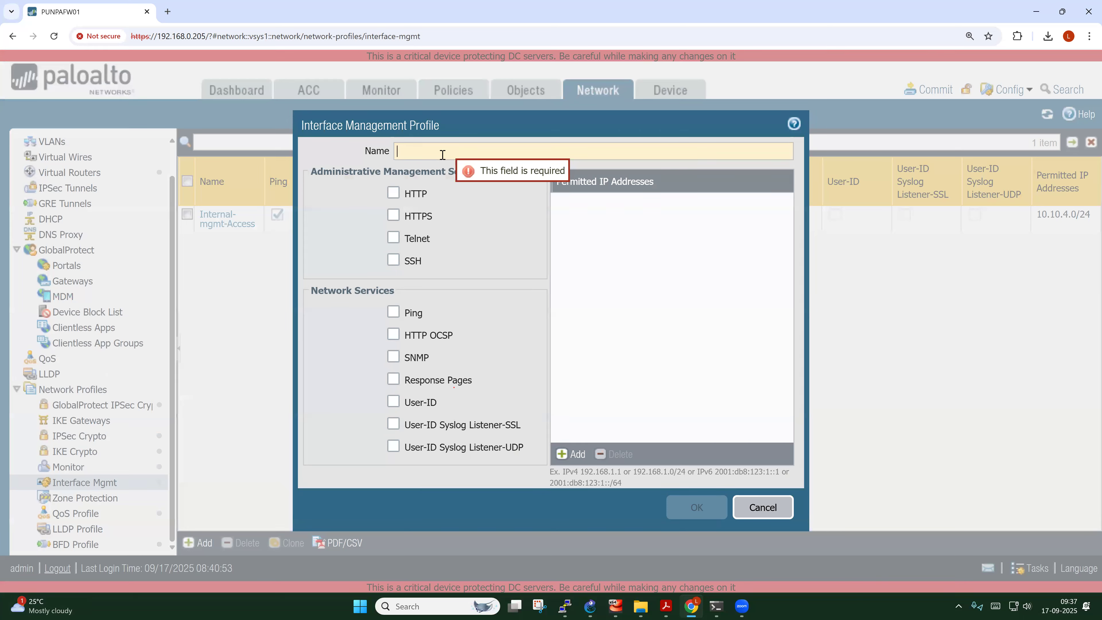
{"action": "type", "text": "TEMP-"}
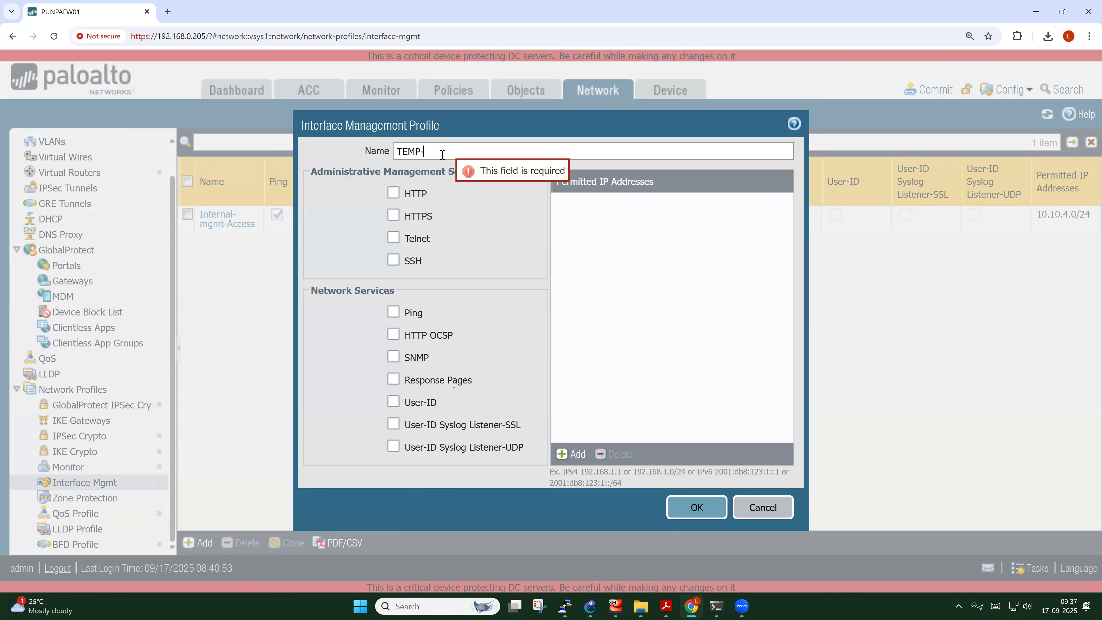
{"action": "type", "text": "ADm"}
{"action": "key", "text": "BackSpace"}
{"action": "key", "text": "BackSpace"}
{"action": "type", "text": "dmi"}
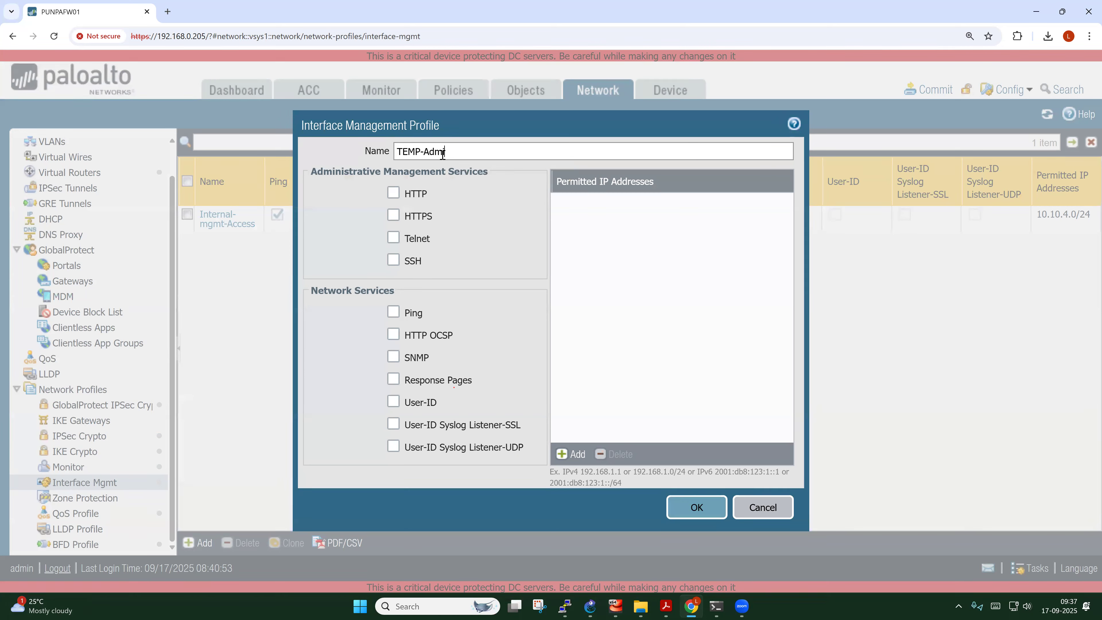
{"action": "type", "text": "n-Access"}
{"action": "left_click", "coordinate": [394, 216]}
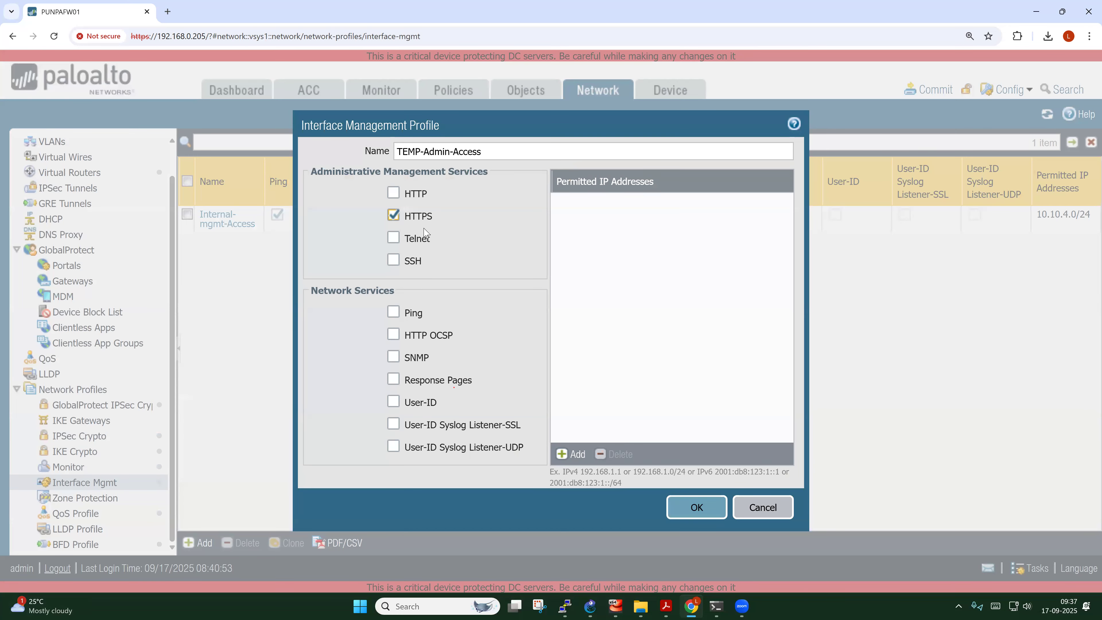
{"action": "left_click", "coordinate": [691, 506]}
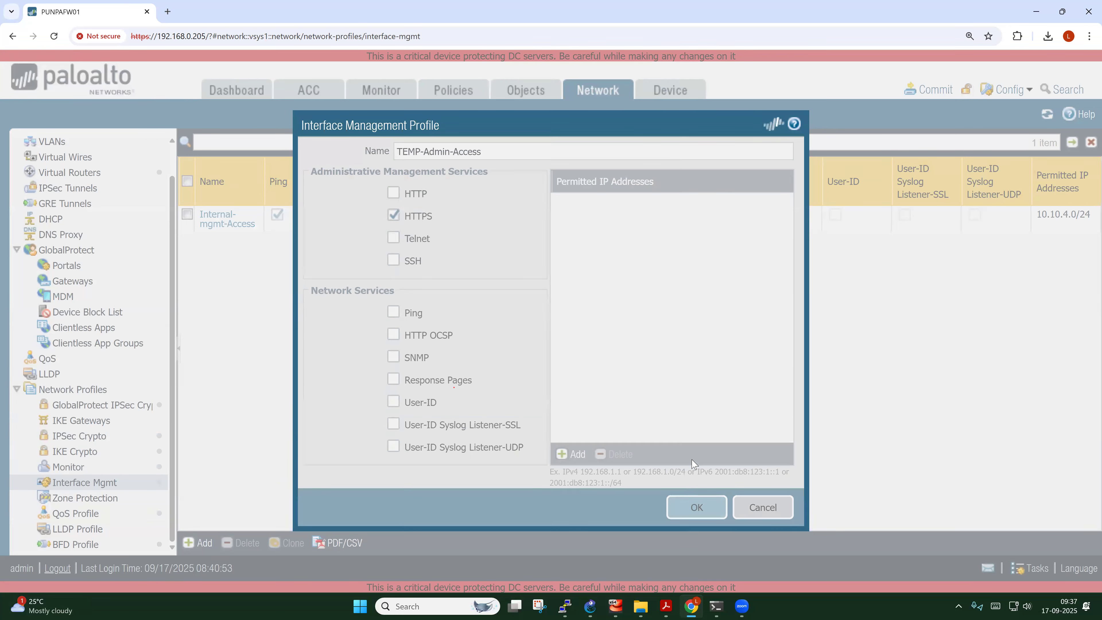
Review the TEMP-Admin-Access settings, close it, and return to the Ethernet interfaces list
{"action": "left_click", "coordinate": [226, 243]}
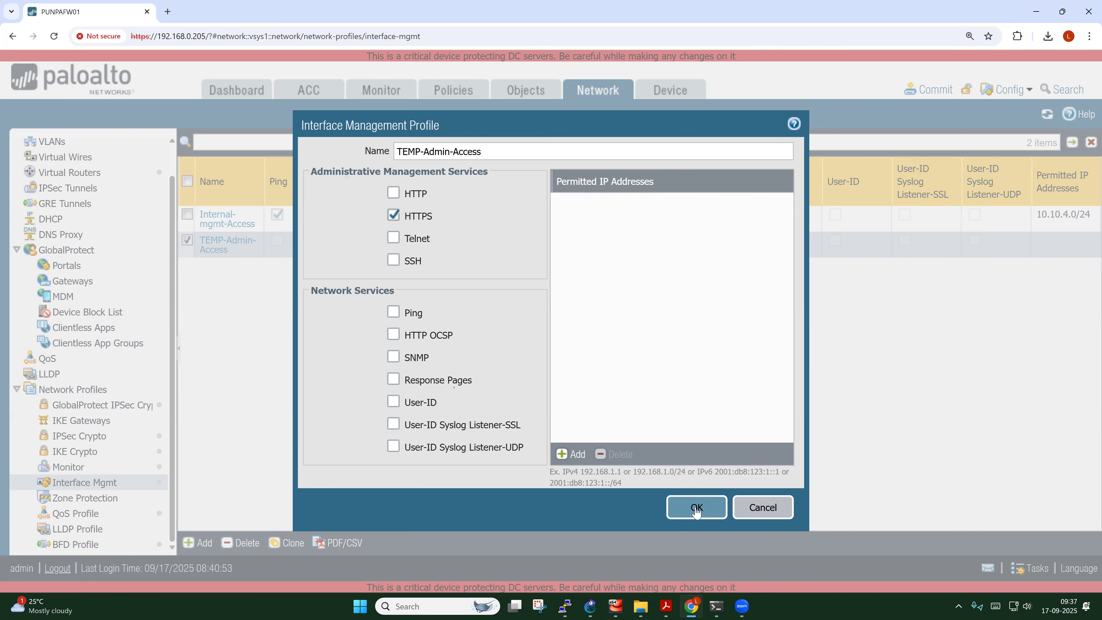
{"action": "left_click", "coordinate": [696, 510]}
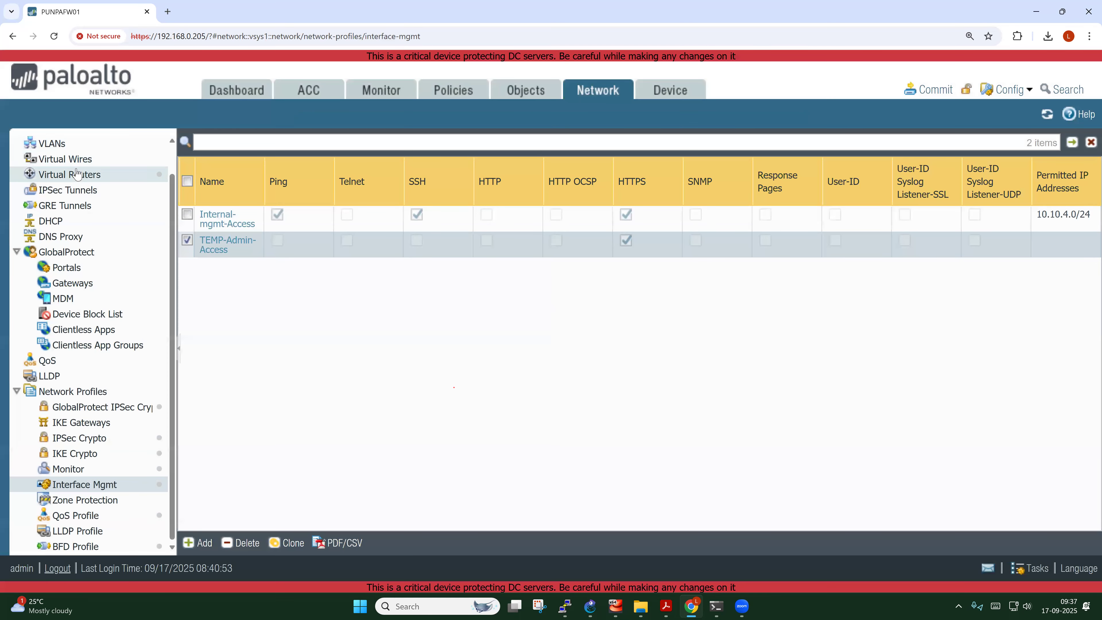
{"action": "scroll", "coordinate": [77, 173], "scroll_direction": "up", "scroll_amount": 2}
{"action": "left_click", "coordinate": [61, 145]}
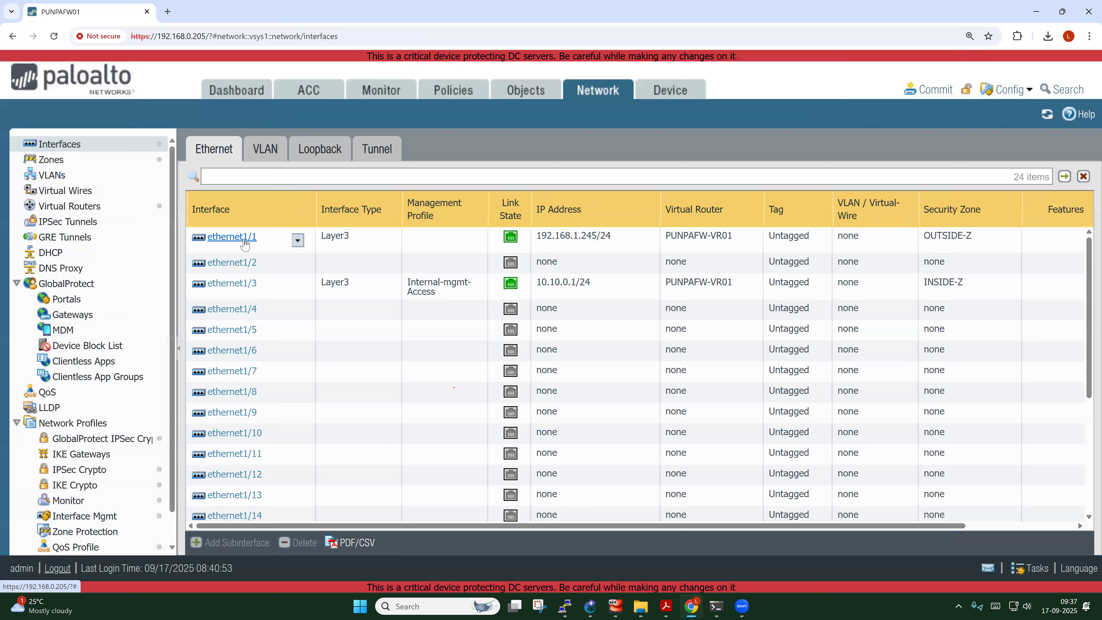
Set ethernet1/1's management profile to TEMP-Admin-Access under Advanced settings and save
{"action": "left_click", "coordinate": [245, 244]}
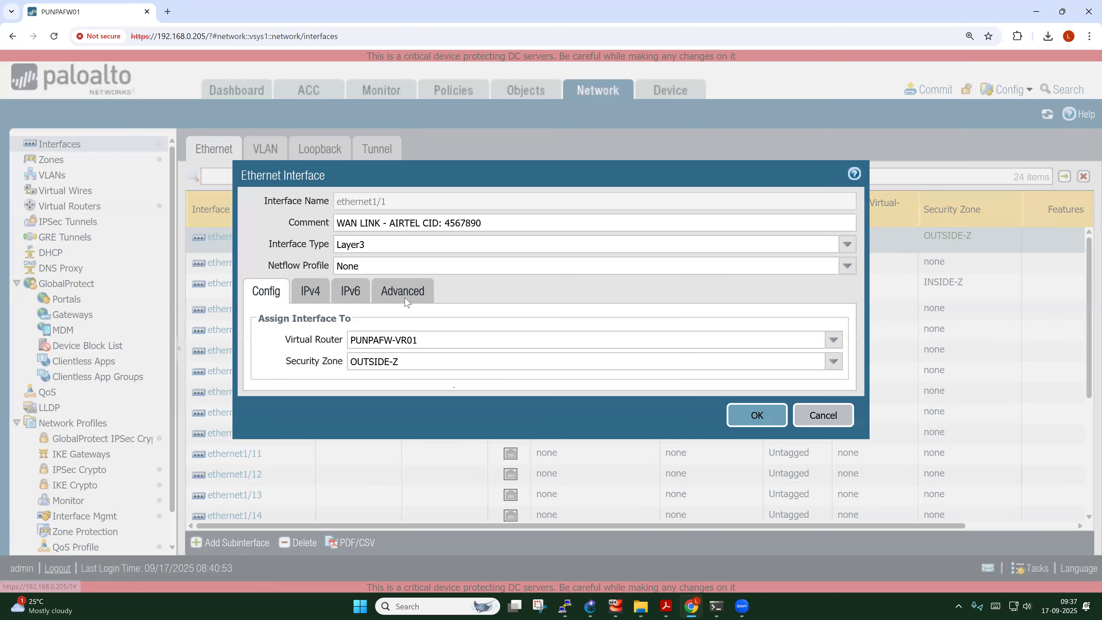
{"action": "left_click", "coordinate": [404, 292]}
{"action": "left_click", "coordinate": [831, 394]}
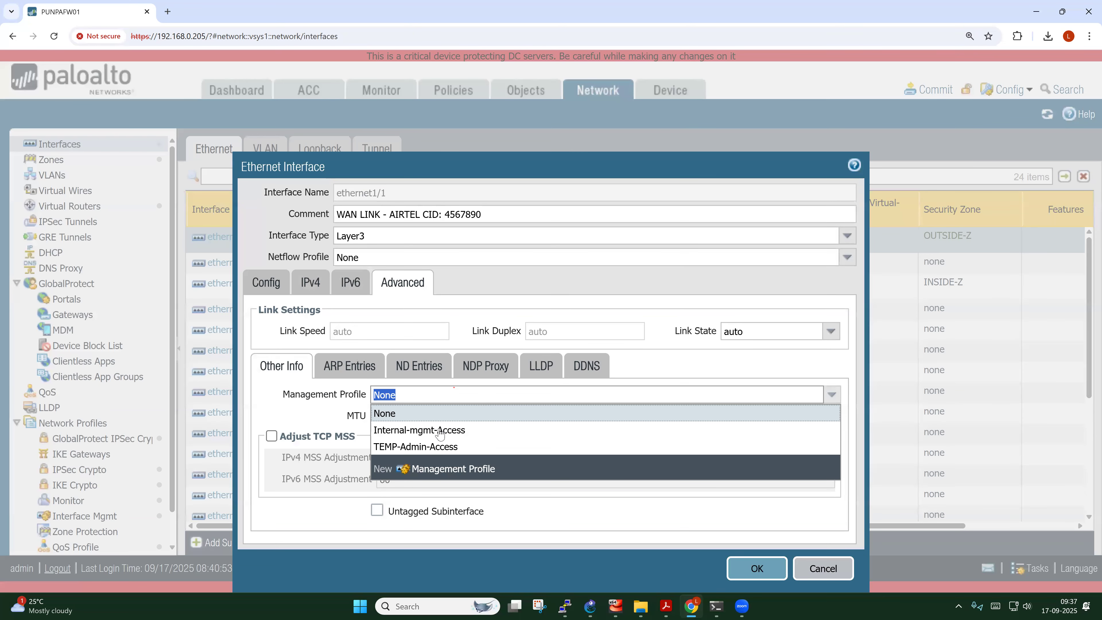
{"action": "left_click", "coordinate": [411, 446]}
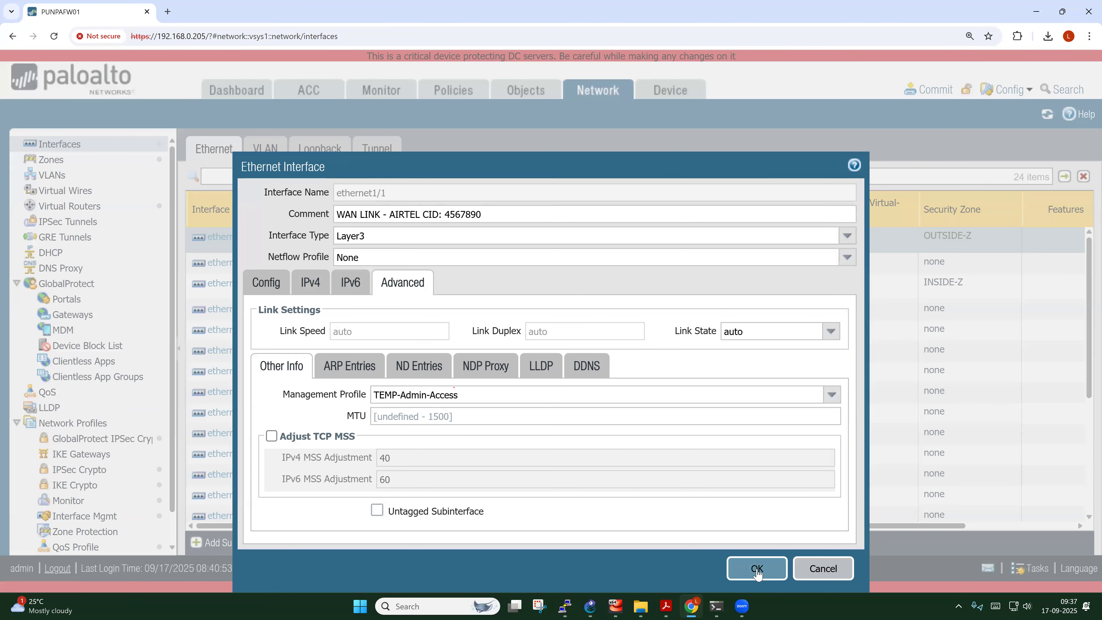
{"action": "left_click", "coordinate": [756, 561]}
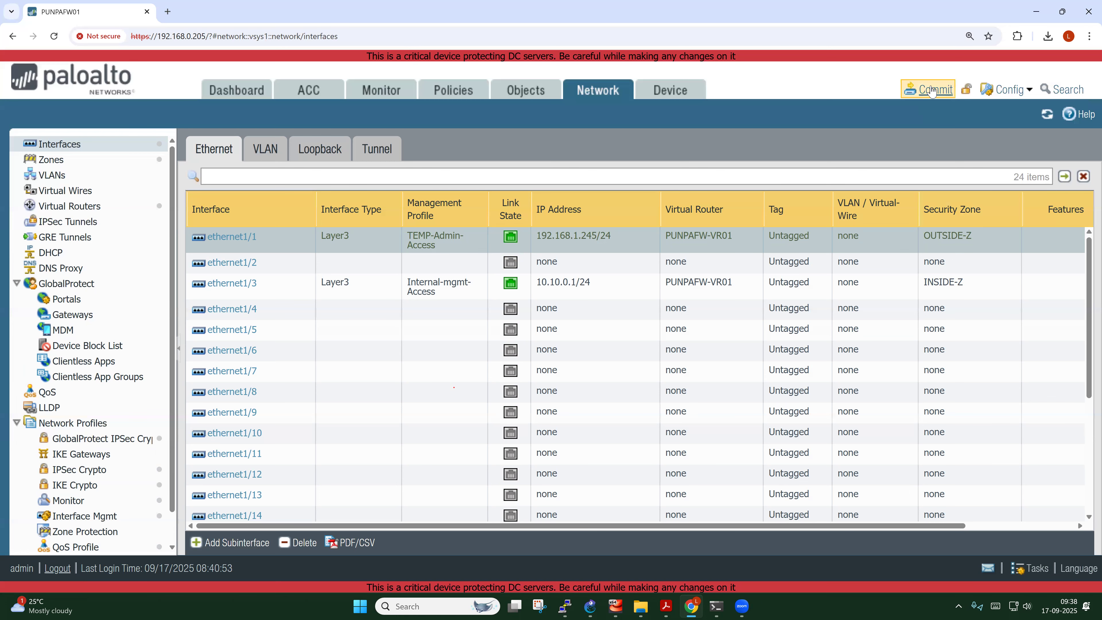
Commit the pending changes to the firewall, then show the Interface Mgmt profiles list
{"action": "left_click", "coordinate": [930, 90]}
{"action": "left_click", "coordinate": [709, 517]}
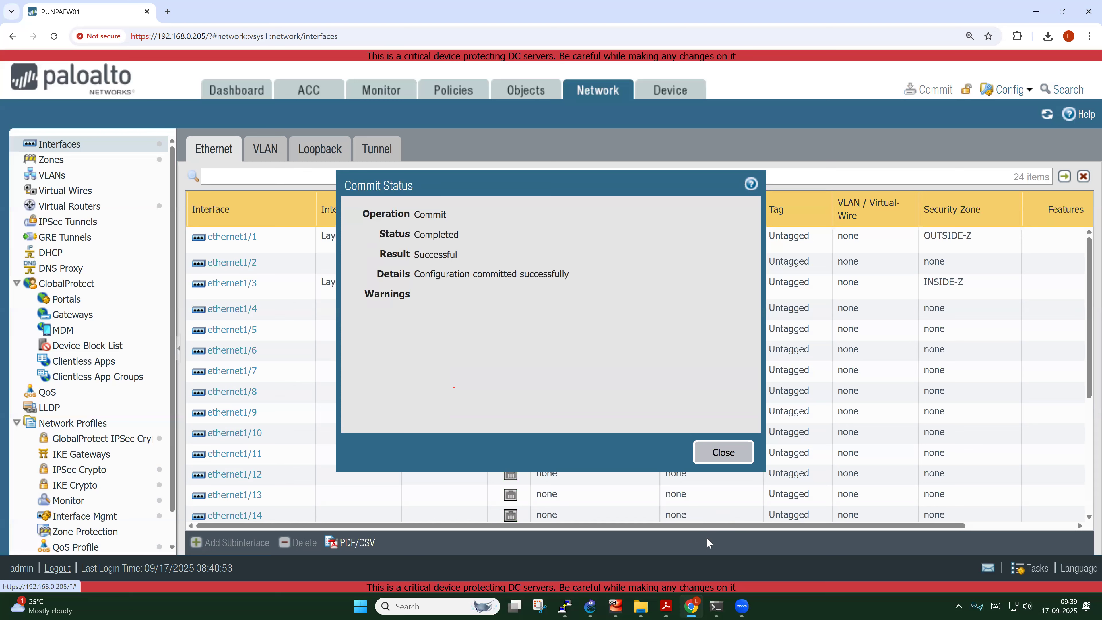
{"action": "left_click", "coordinate": [723, 453]}
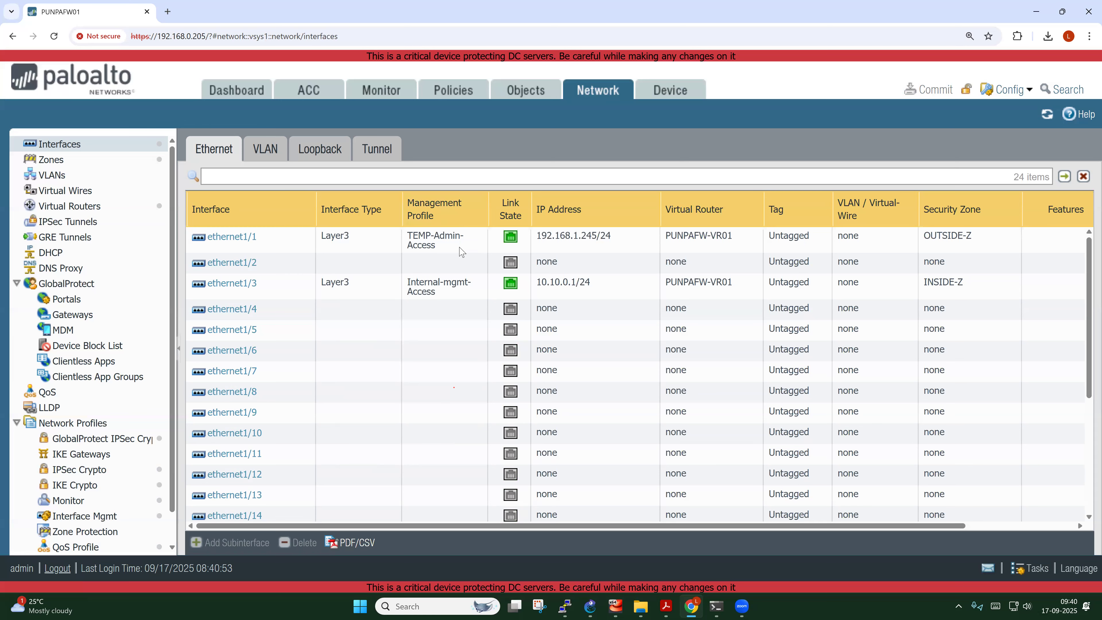
{"action": "left_click", "coordinate": [92, 516]}
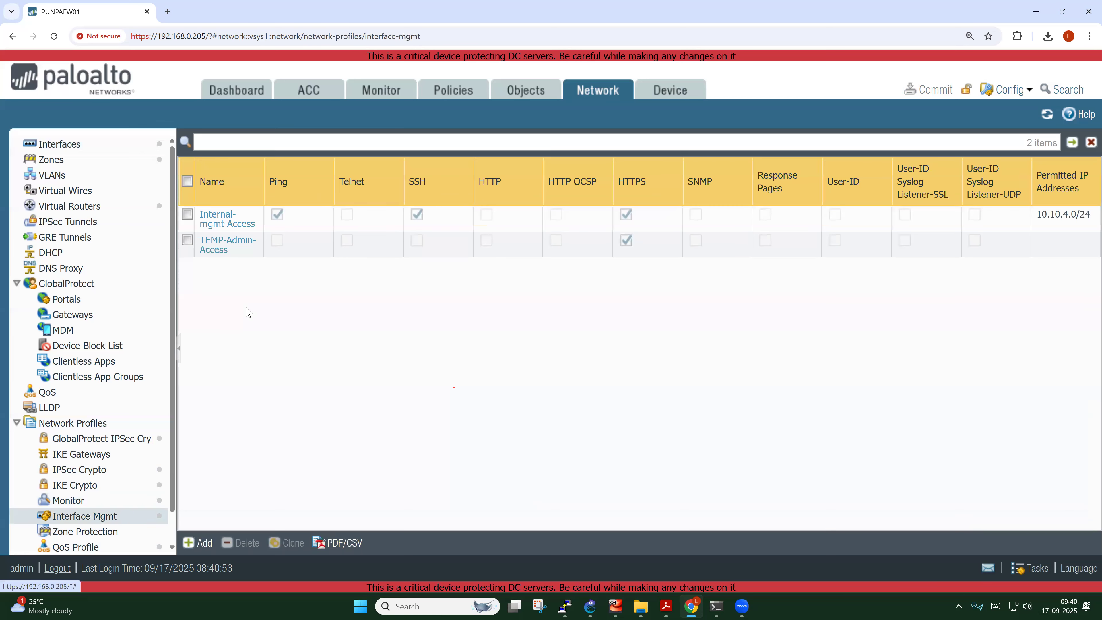
Add 200.10.10.50/32 as a permitted IP address in the TEMP-Admin-Access profile
{"action": "left_click", "coordinate": [231, 254]}
{"action": "left_click", "coordinate": [222, 250]}
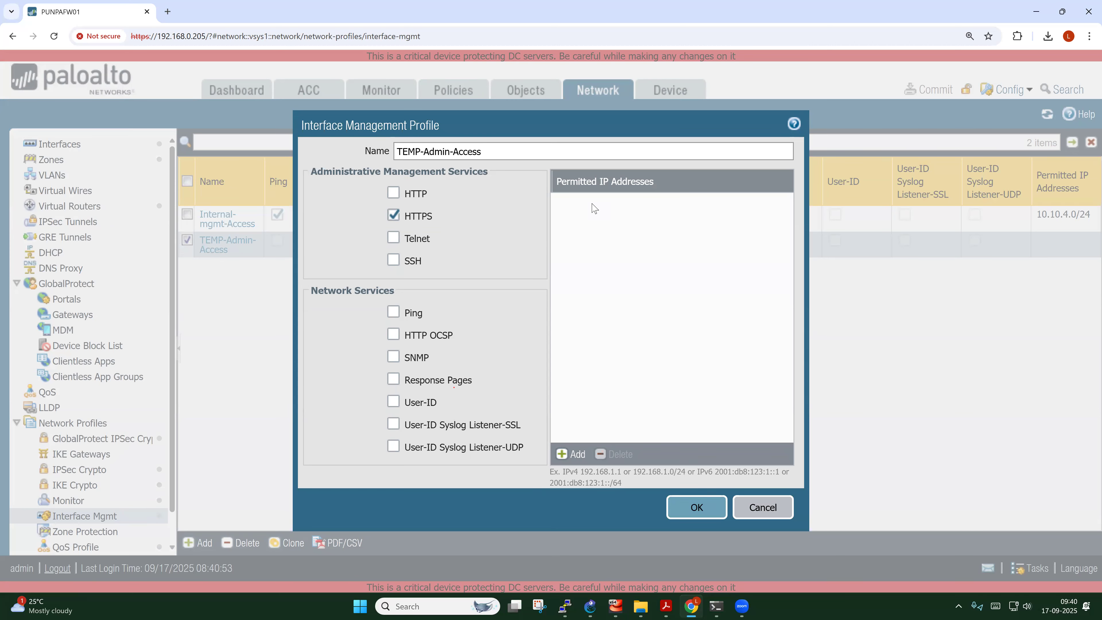
{"action": "left_click", "coordinate": [570, 454]}
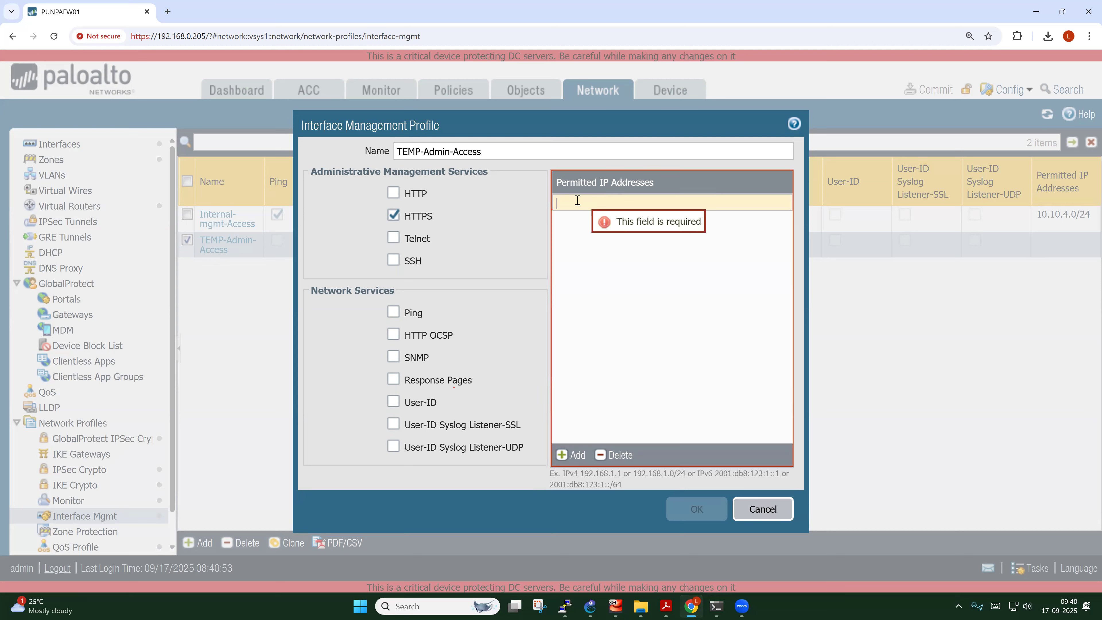
{"action": "type", "text": "200."}
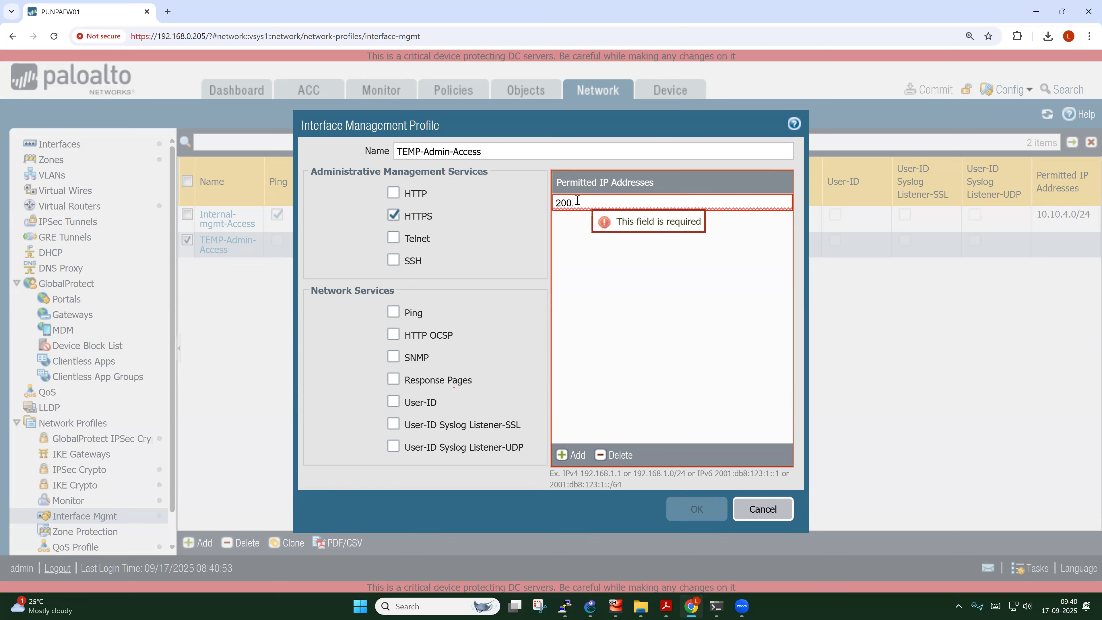
{"action": "type", "text": "10.10."}
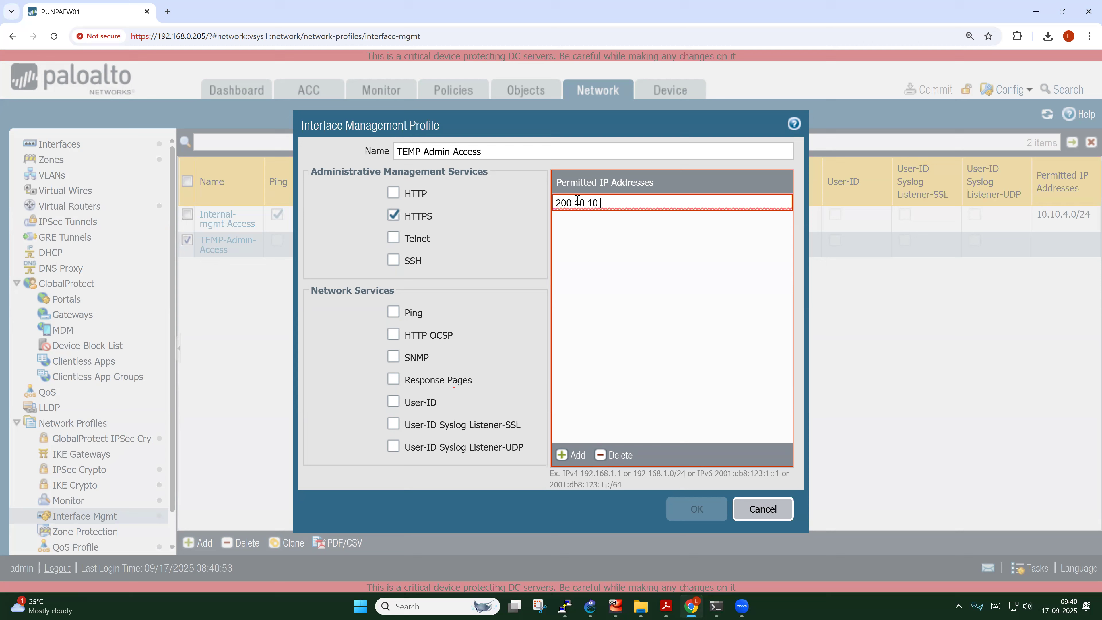
{"action": "type", "text": "50/32"}
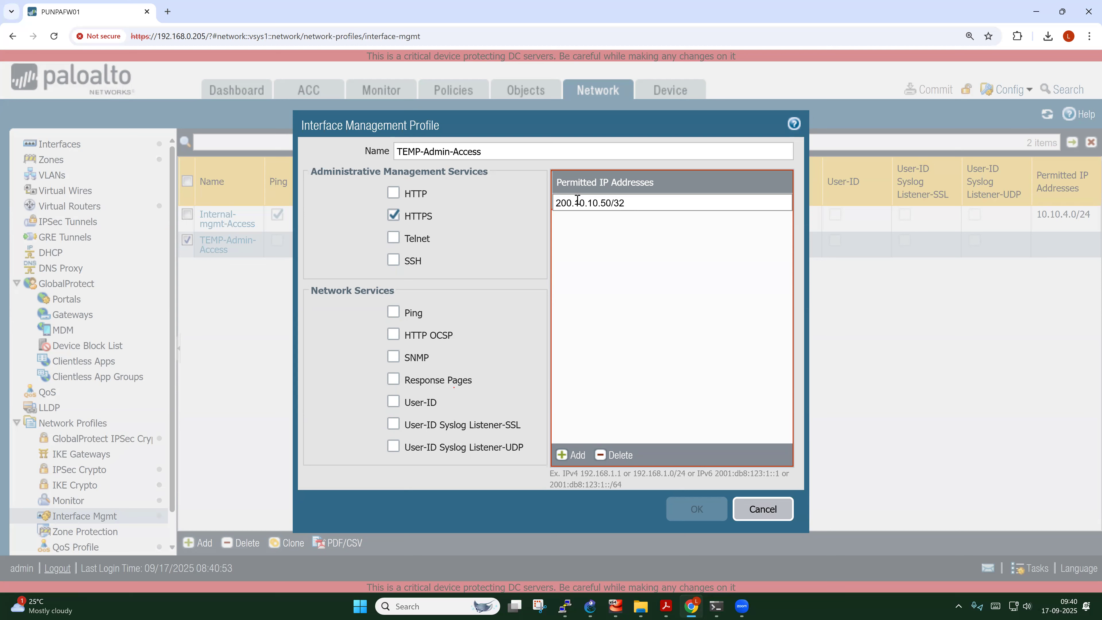
{"action": "left_click", "coordinate": [619, 264]}
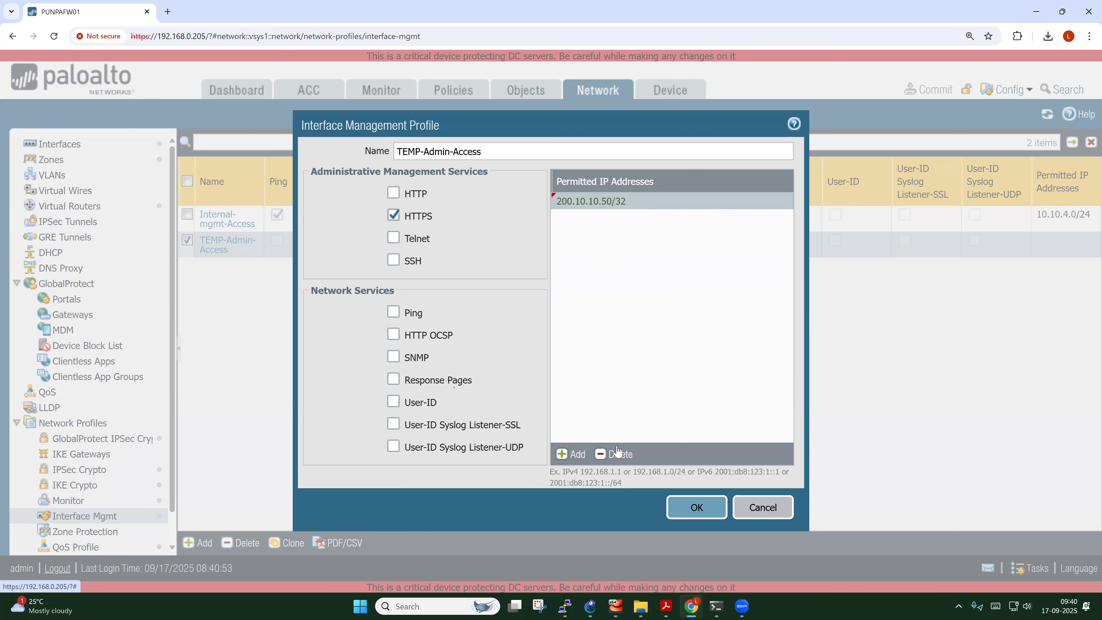
Remove 200.10.10.50/32, save TEMP-Admin-Access with only HTTPS, and switch to the GNS3 topology
{"action": "left_click", "coordinate": [617, 453]}
{"action": "left_click", "coordinate": [710, 515]}
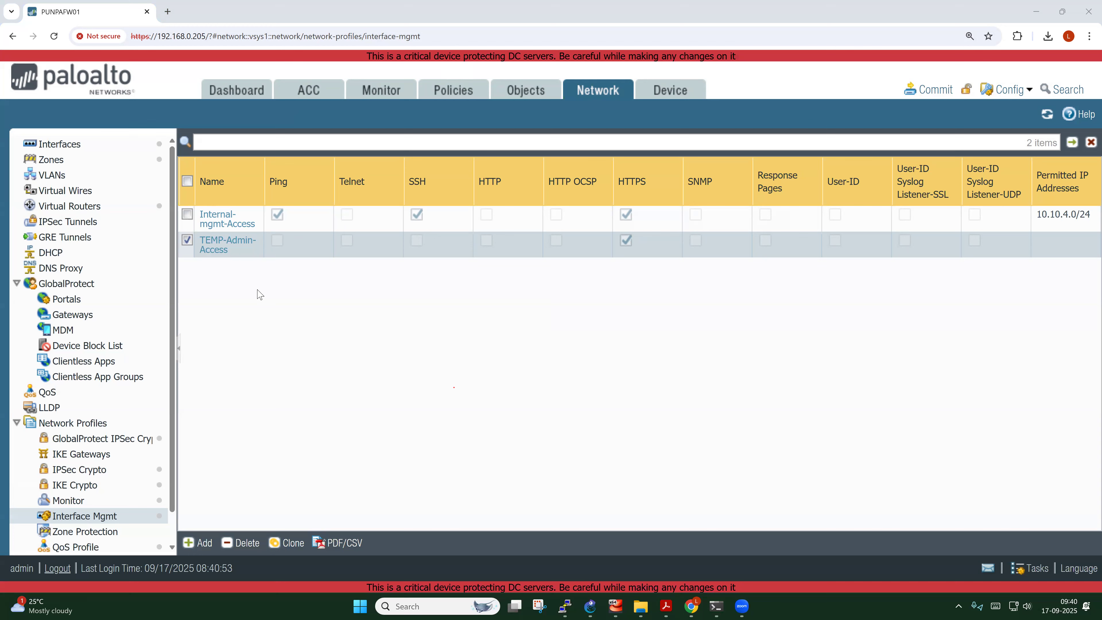
{"action": "left_click", "coordinate": [187, 240]}
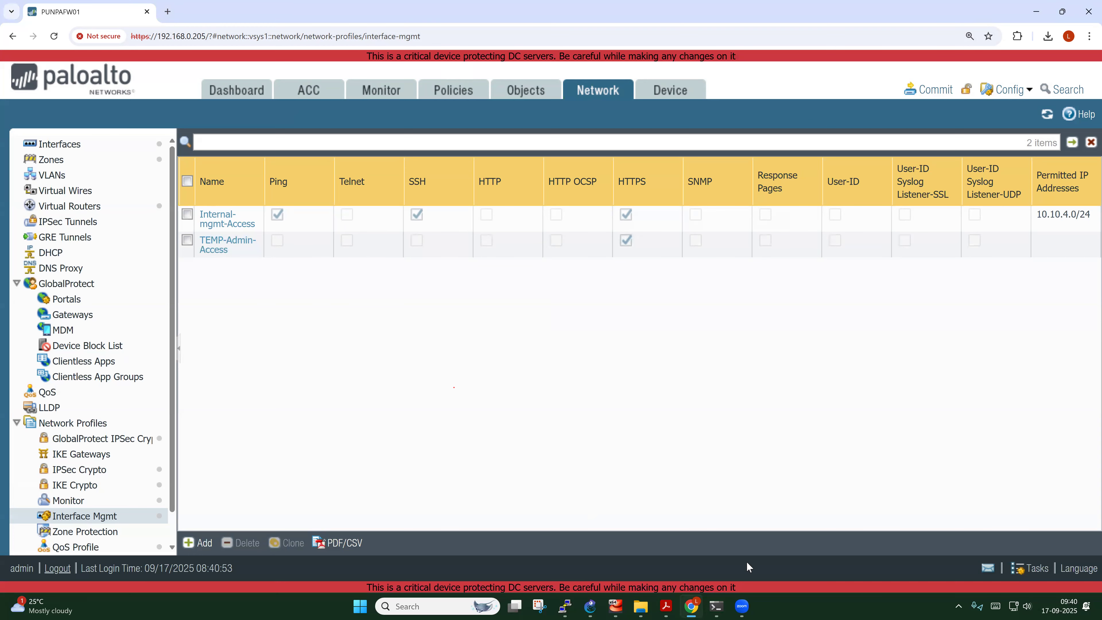
{"action": "left_click", "coordinate": [590, 606]}
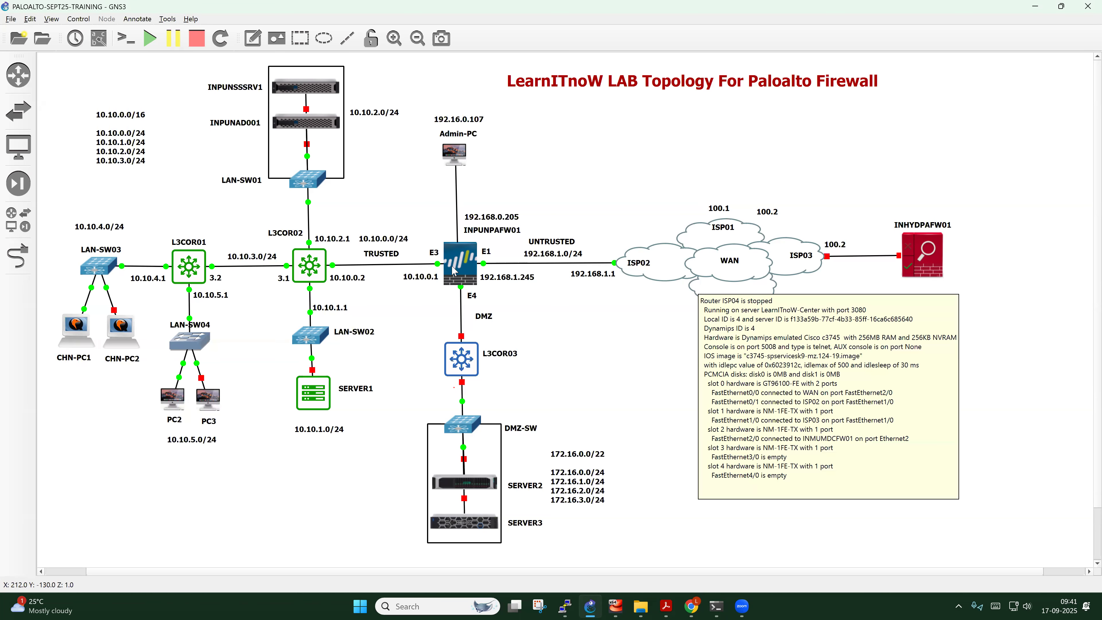
Bring up the CHN-PC1 VM window and dismiss the unresponsive script warning
{"action": "mouse_move", "coordinate": [616, 607]}
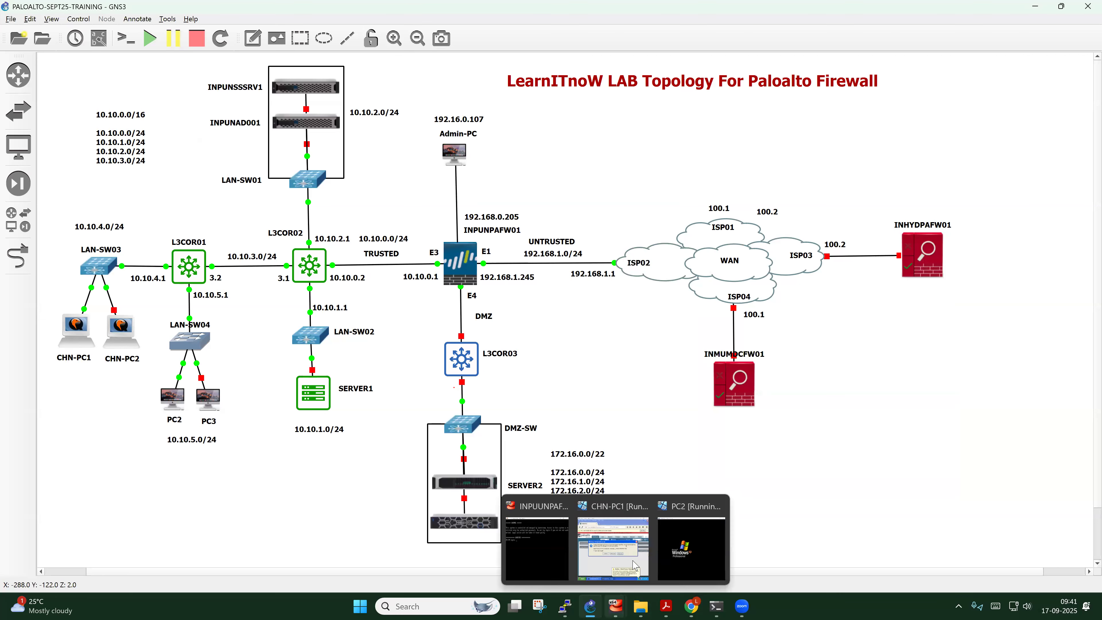
{"action": "left_click", "coordinate": [614, 489]}
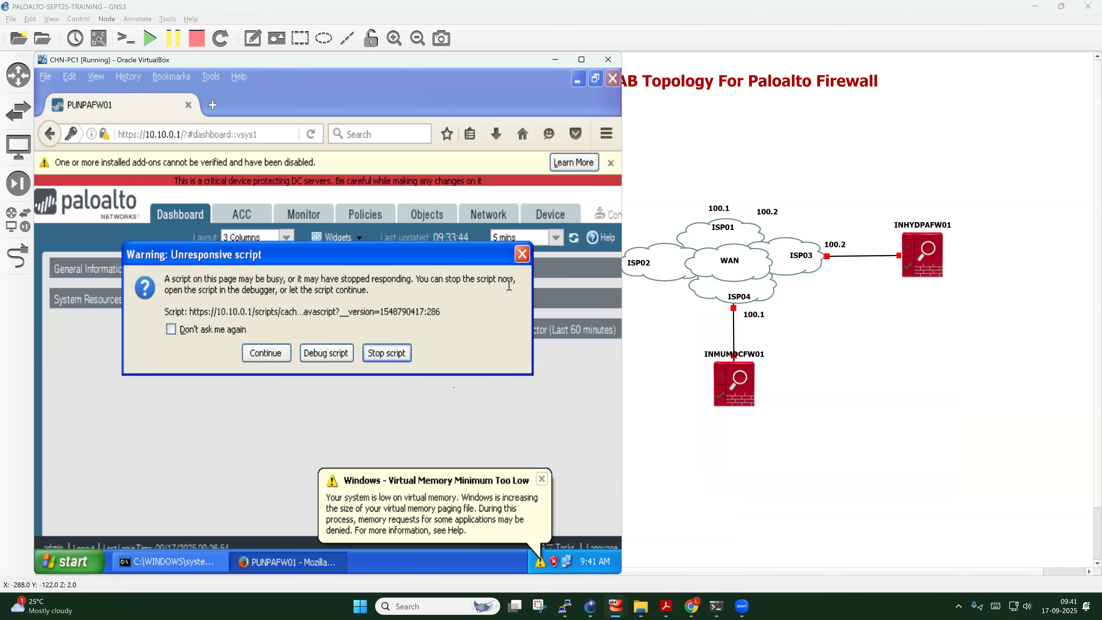
{"action": "left_click", "coordinate": [524, 260]}
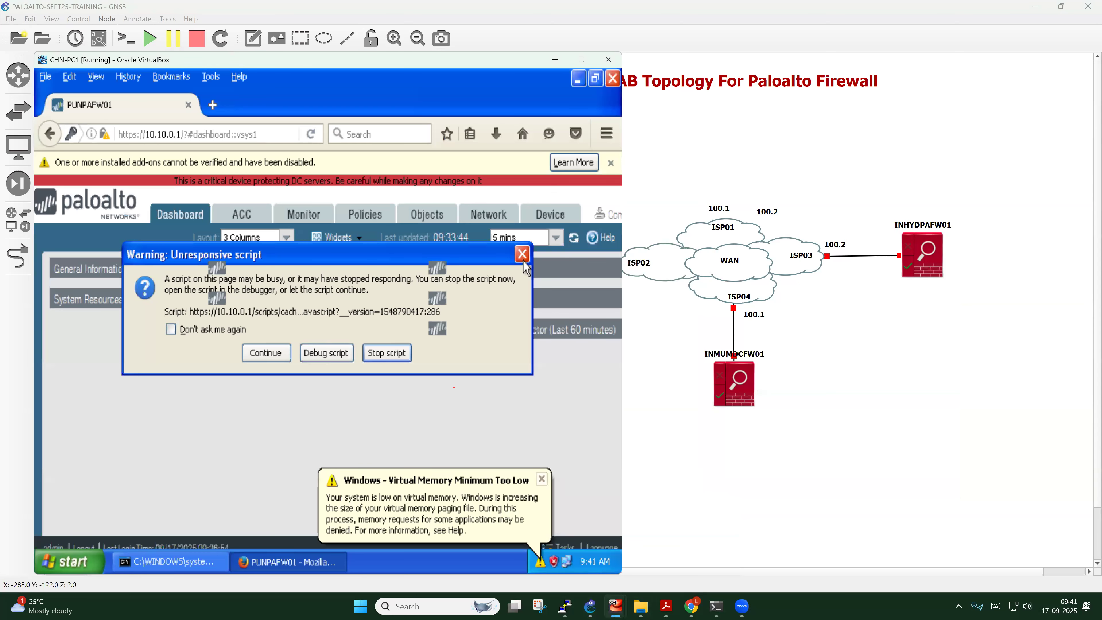
{"action": "left_click", "coordinate": [263, 356]}
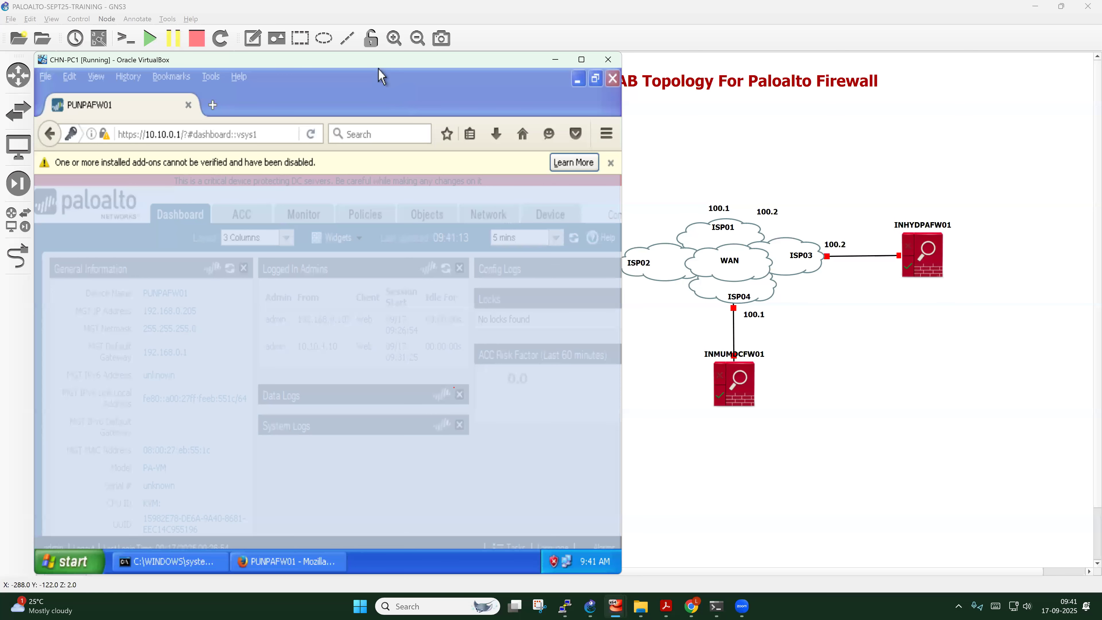
{"action": "left_click_drag", "start_coordinate": [378, 61], "coordinate": [440, 74]}
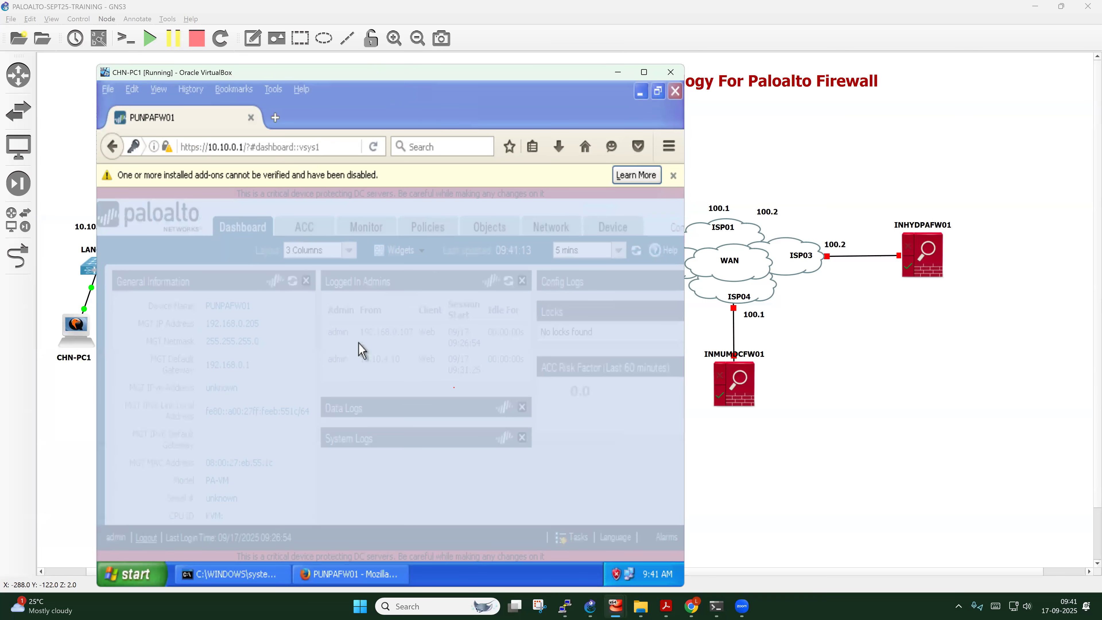
{"action": "left_click", "coordinate": [261, 576]}
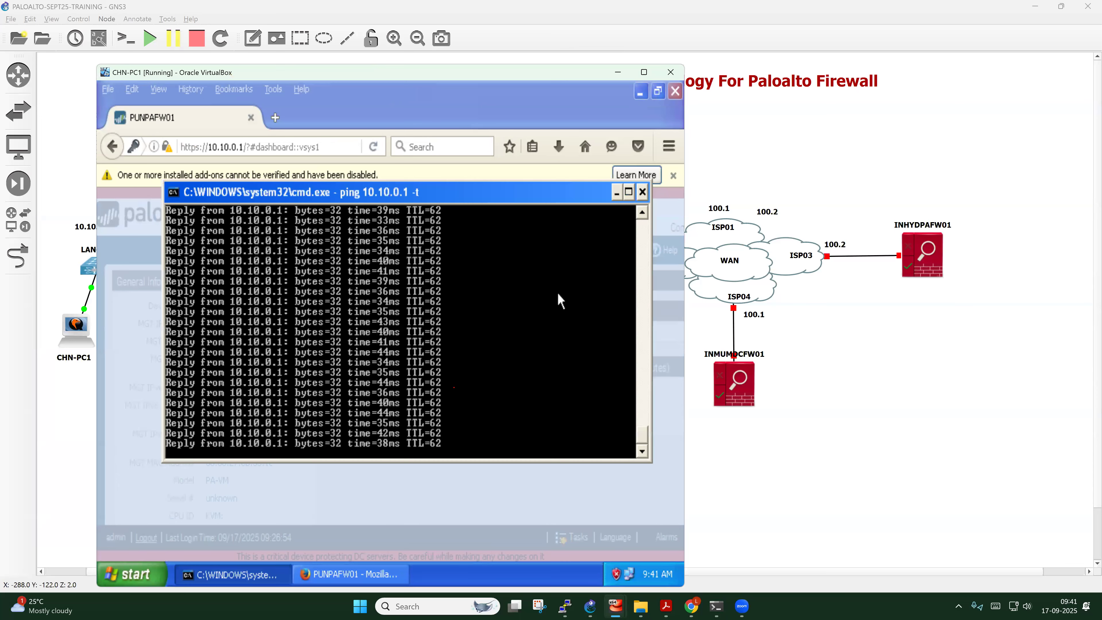
{"action": "key", "text": "ctrl+c"}
{"action": "key", "text": "Return"}
{"action": "key", "text": "Return"}
{"action": "key", "text": "Return"}
{"action": "key", "text": "Return"}
{"action": "key", "text": "Return"}
{"action": "key", "text": "Return"}
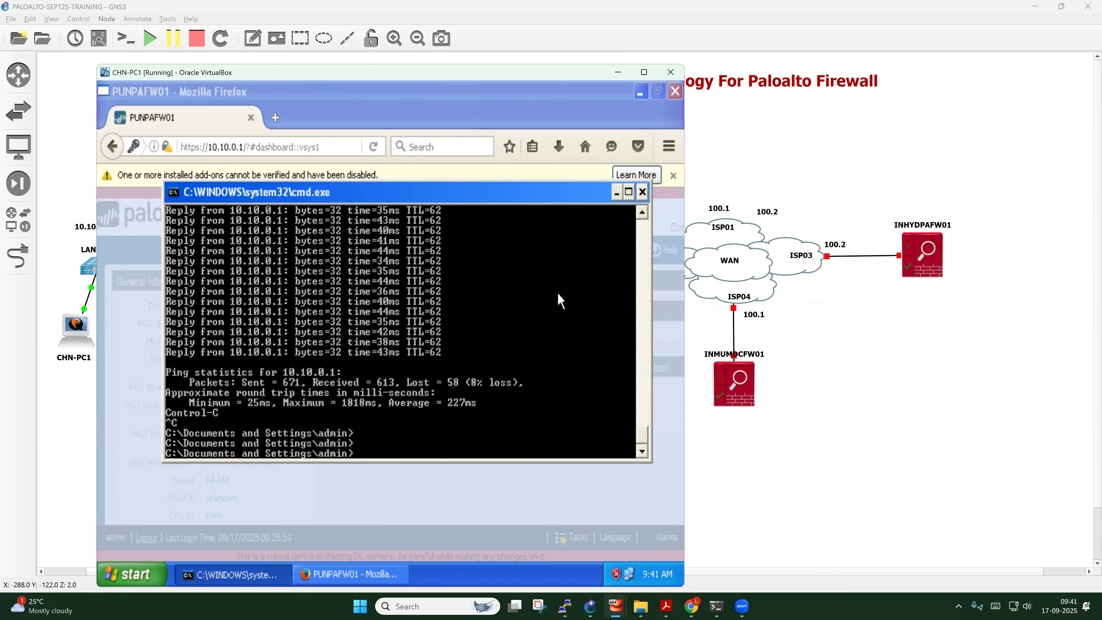
{"action": "key", "text": "Return"}
{"action": "key", "text": "Return"}
{"action": "type", "text": "p"}
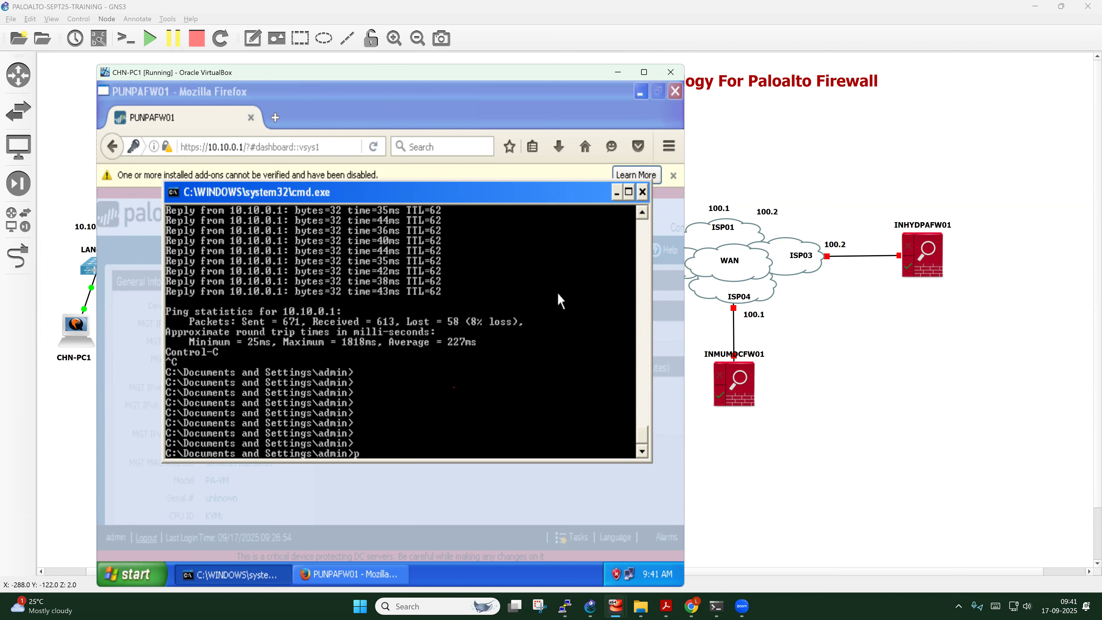
{"action": "type", "text": "ing 4.2.2.2"}
{"action": "key", "text": "Return"}
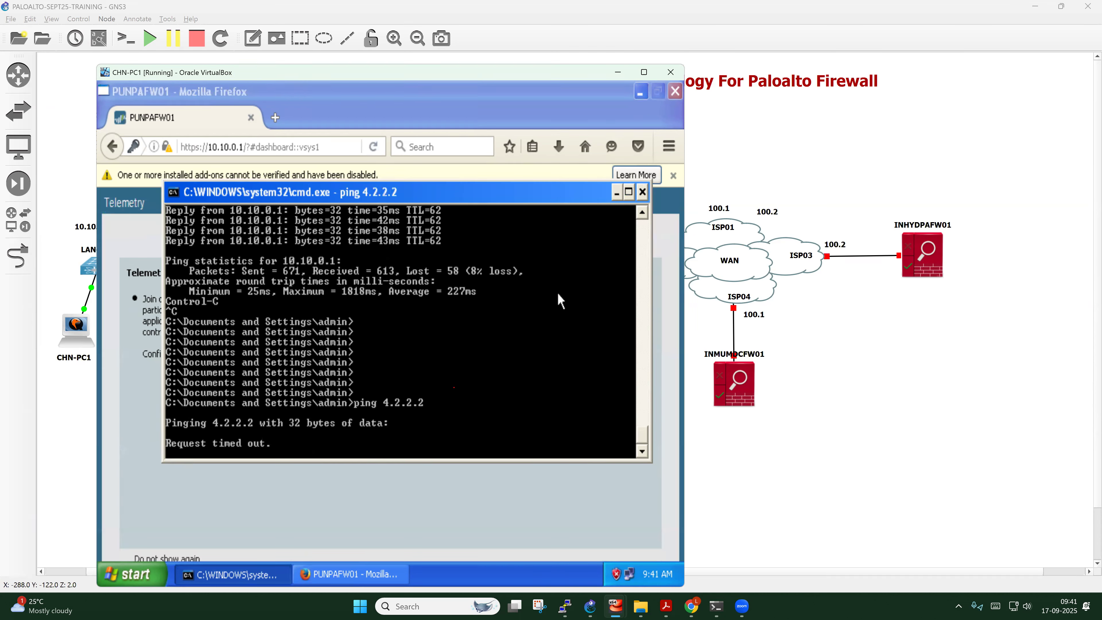
{"action": "key", "text": "ctrl+c"}
{"action": "type", "text": "ping w"}
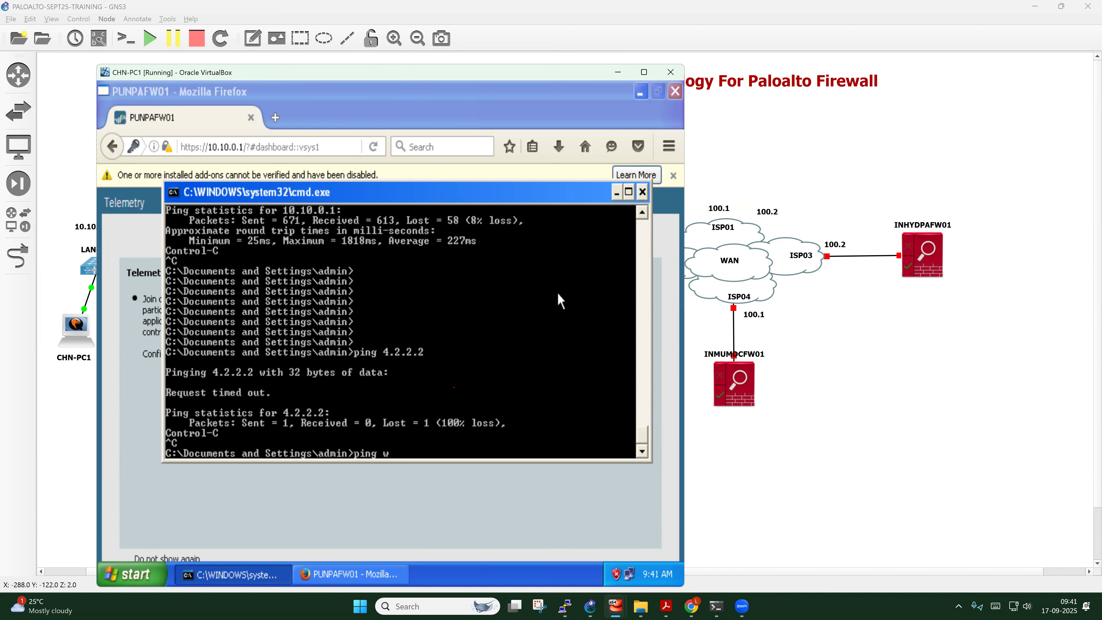
{"action": "type", "text": "ww.google.com"}
{"action": "key", "text": "Return"}
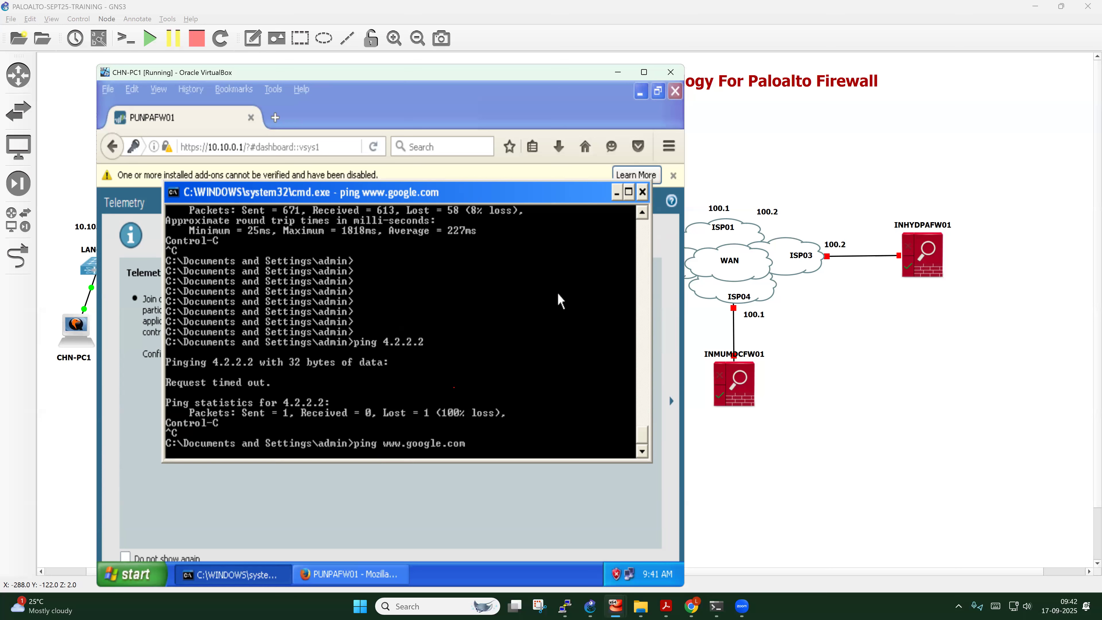
{"action": "key", "text": "ctrl+c"}
Ping 192.168.1.1 to confirm it times out, then close Firefox
{"action": "type", "text": "ping 19"}
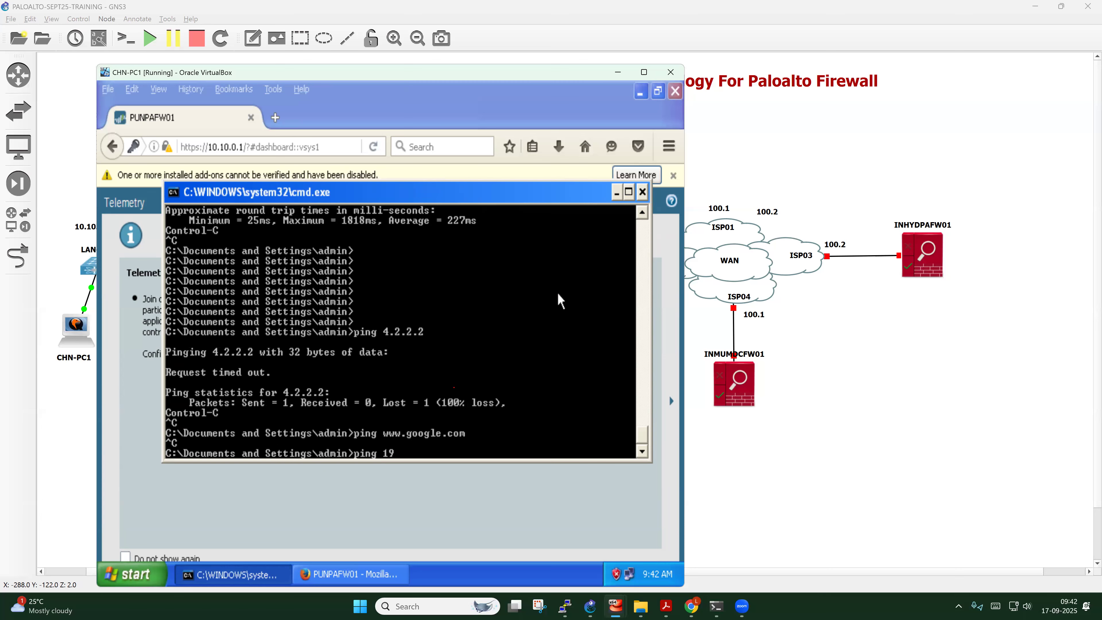
{"action": "type", "text": "2.168.1.1"}
{"action": "key", "text": "Return"}
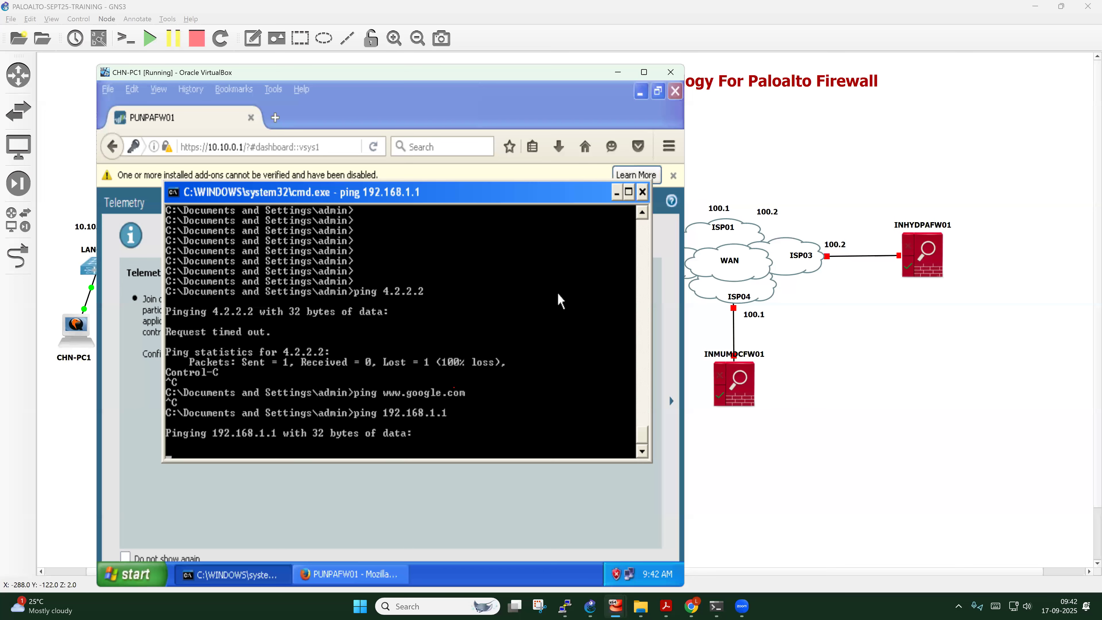
{"action": "key", "text": "ctrl+c"}
{"action": "key", "text": "Return"}
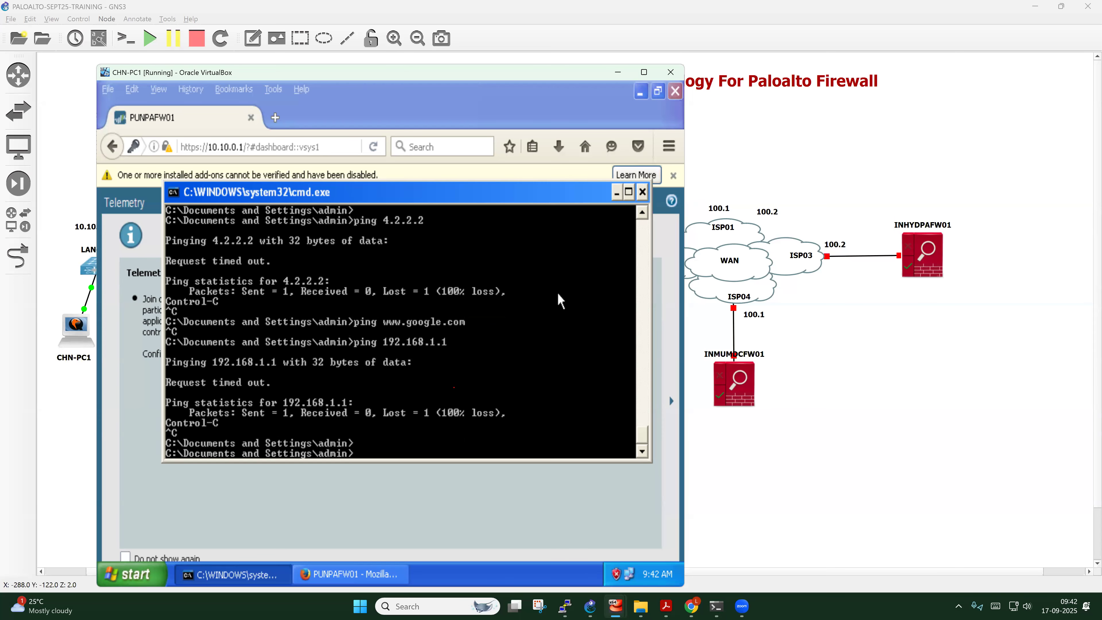
{"action": "key", "text": "Return"}
{"action": "key", "text": "Return"}
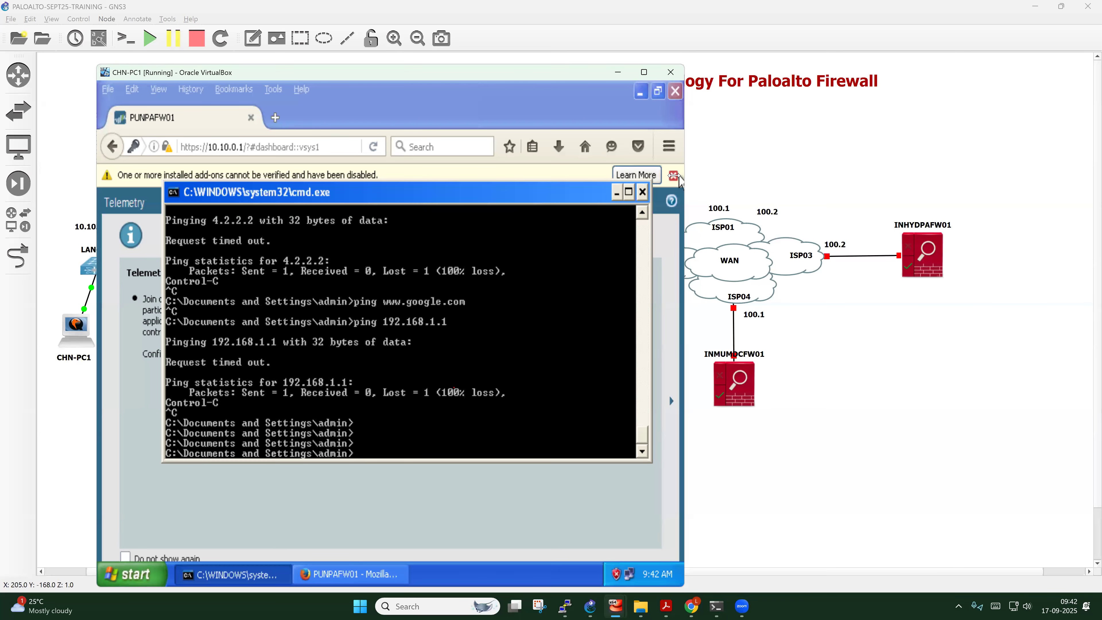
{"action": "left_click", "coordinate": [674, 175]}
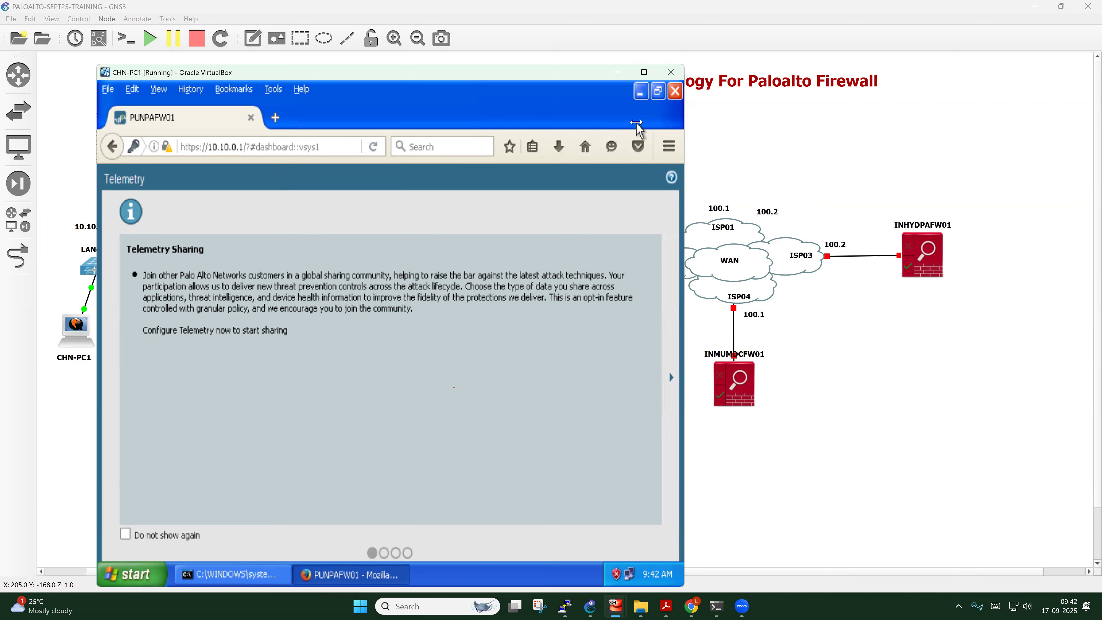
{"action": "left_click", "coordinate": [675, 91]}
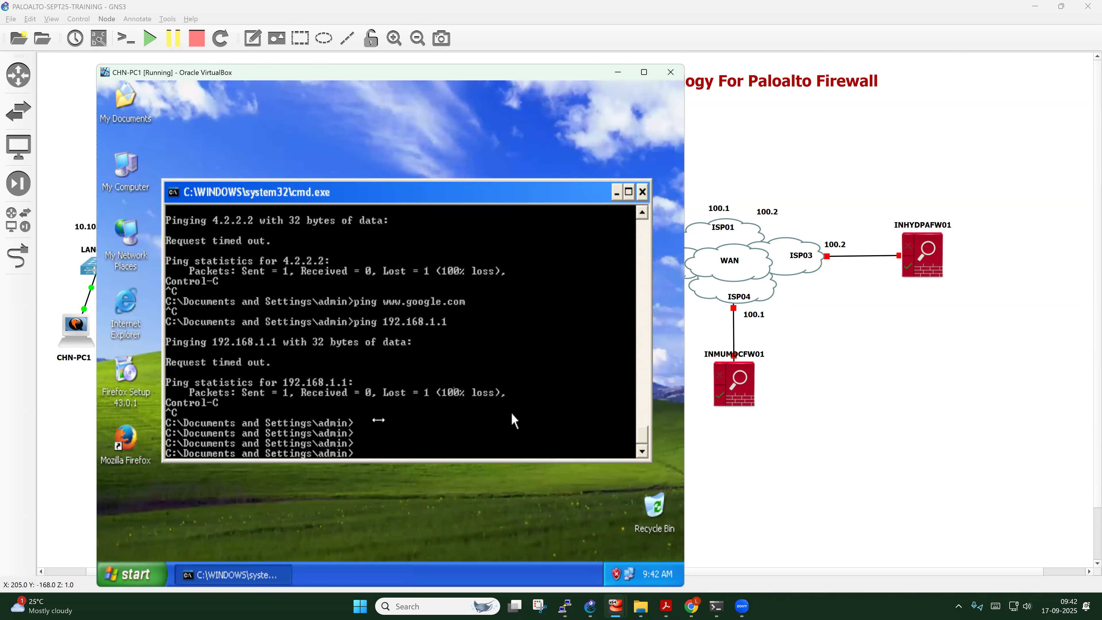
Under Objects > Tags, create a Lime TRUSTED tag commented 'This TAG should be used for Internal objects'
{"action": "left_click", "coordinate": [691, 606]}
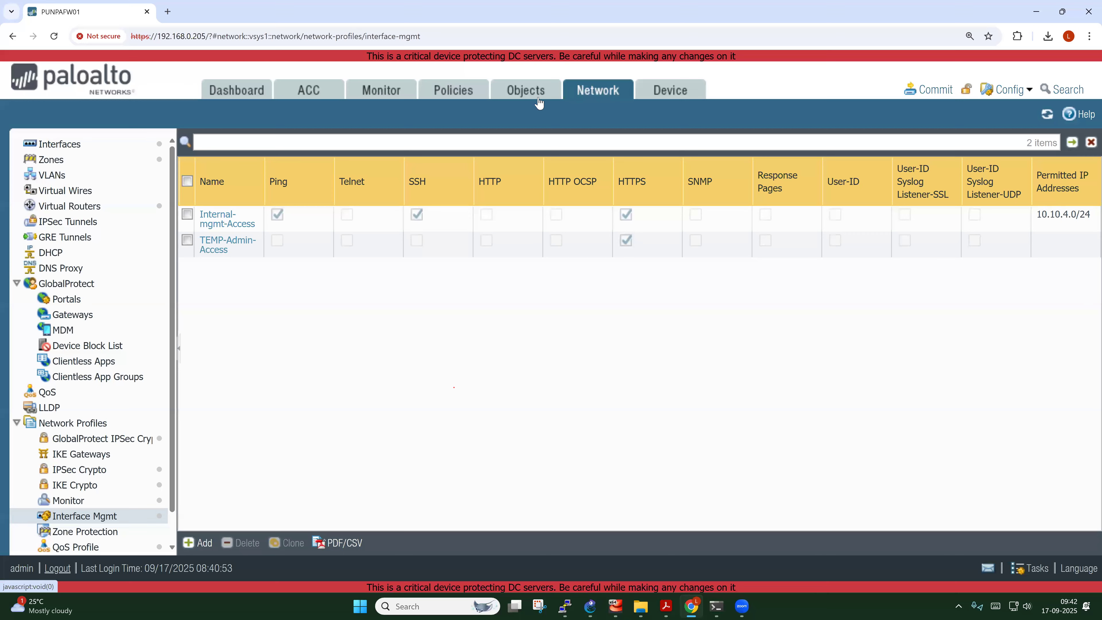
{"action": "left_click", "coordinate": [527, 96]}
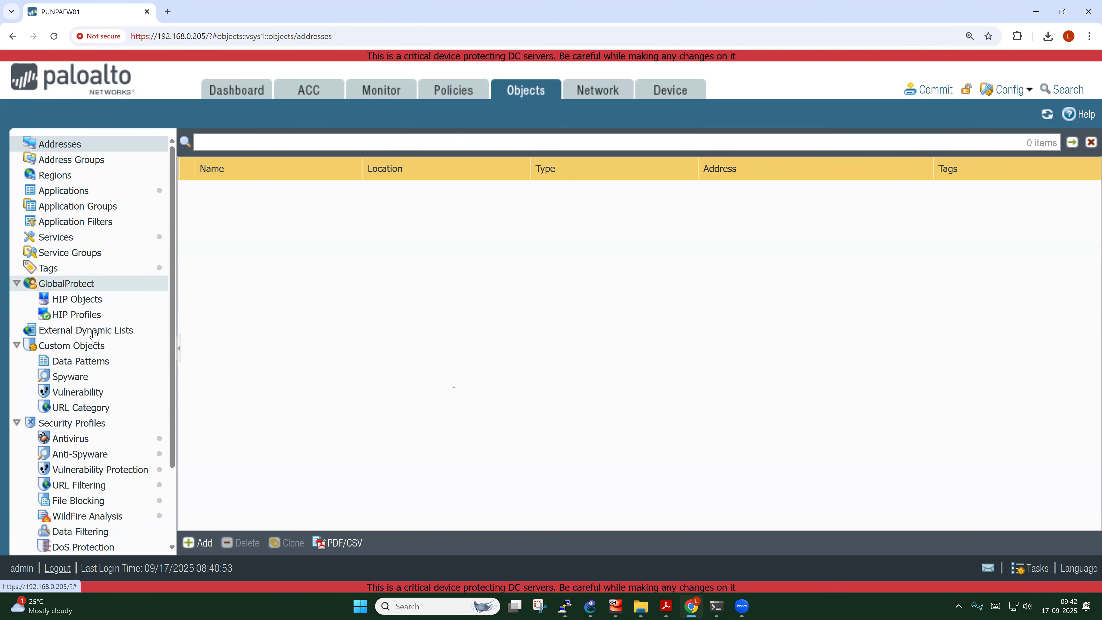
{"action": "left_click", "coordinate": [126, 268]}
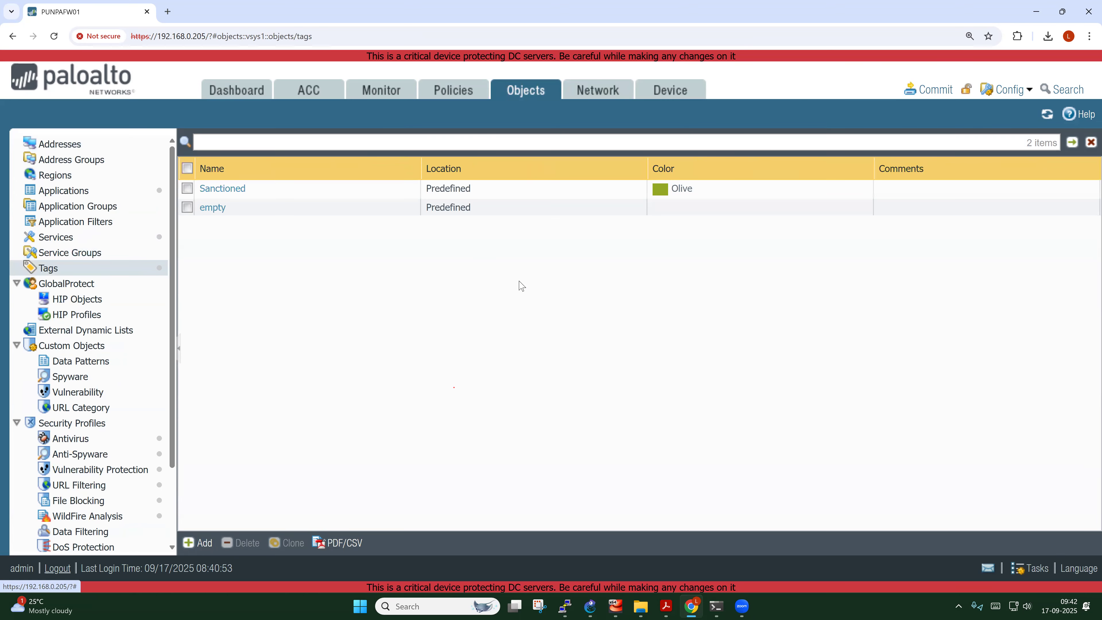
{"action": "left_click", "coordinate": [208, 547]}
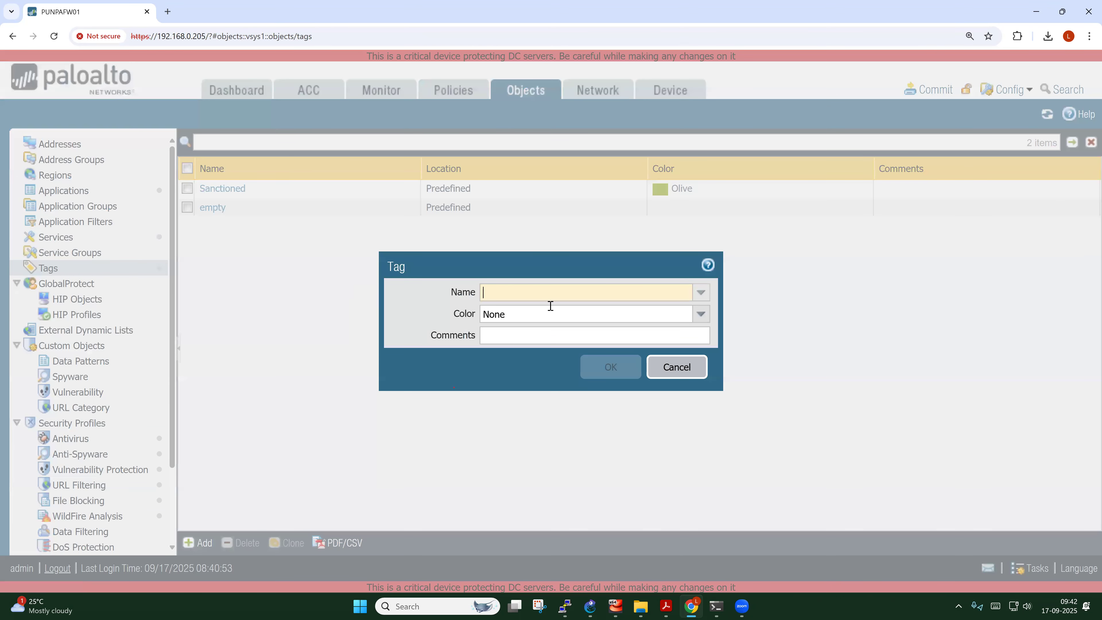
{"action": "type", "text": "TRUSTED"}
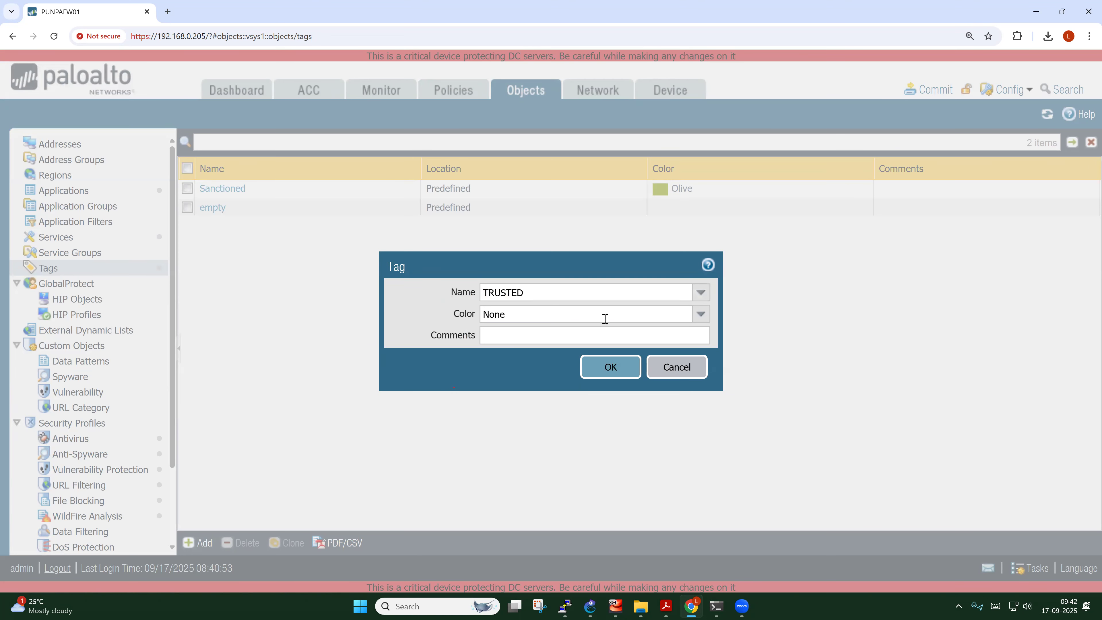
{"action": "left_click", "coordinate": [701, 320]}
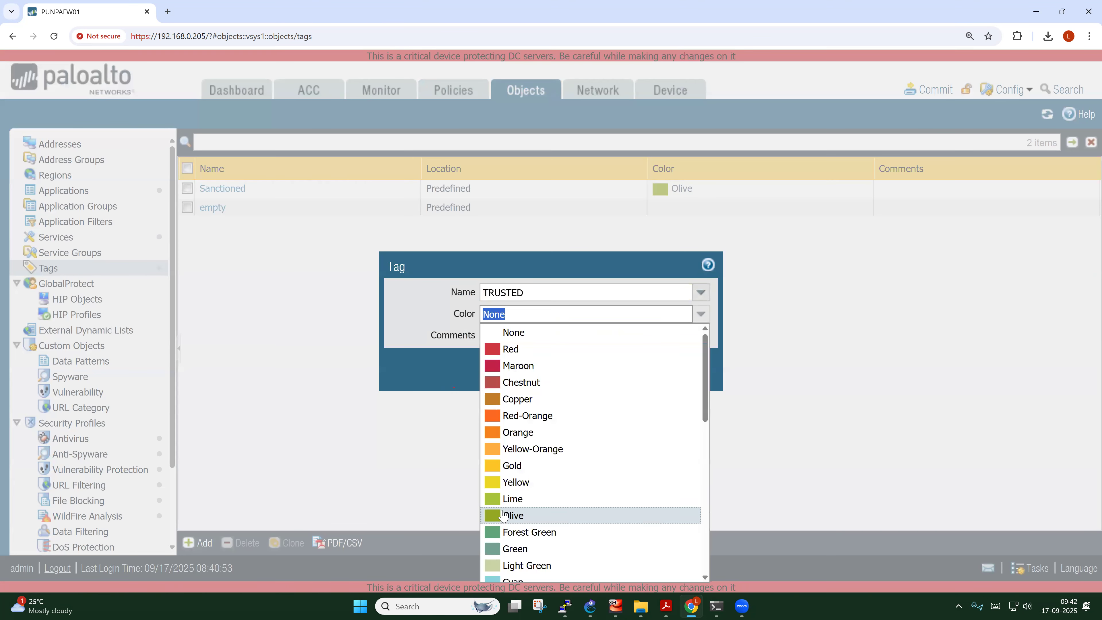
{"action": "left_click", "coordinate": [504, 499]}
{"action": "left_click", "coordinate": [511, 336]}
{"action": "type", "text": "This TAG should be used"}
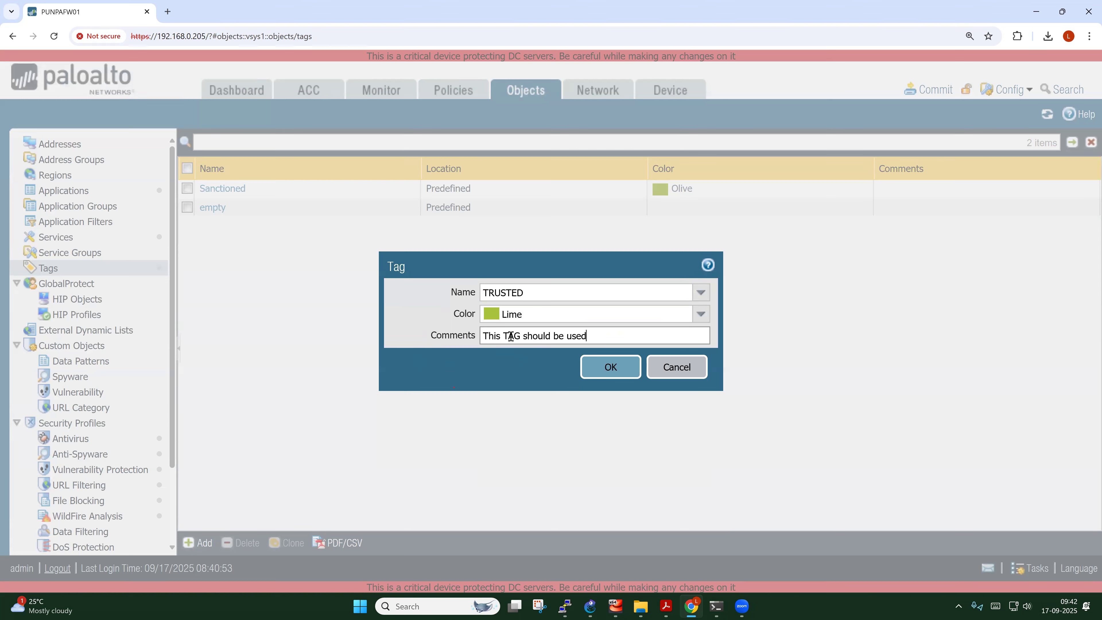
{"action": "type", "text": " for Internal objects"}
{"action": "left_click", "coordinate": [612, 368]}
Add a Red UNTRUSTED tag commented 'This TAG should be used for External objects'
{"action": "left_click", "coordinate": [198, 542]}
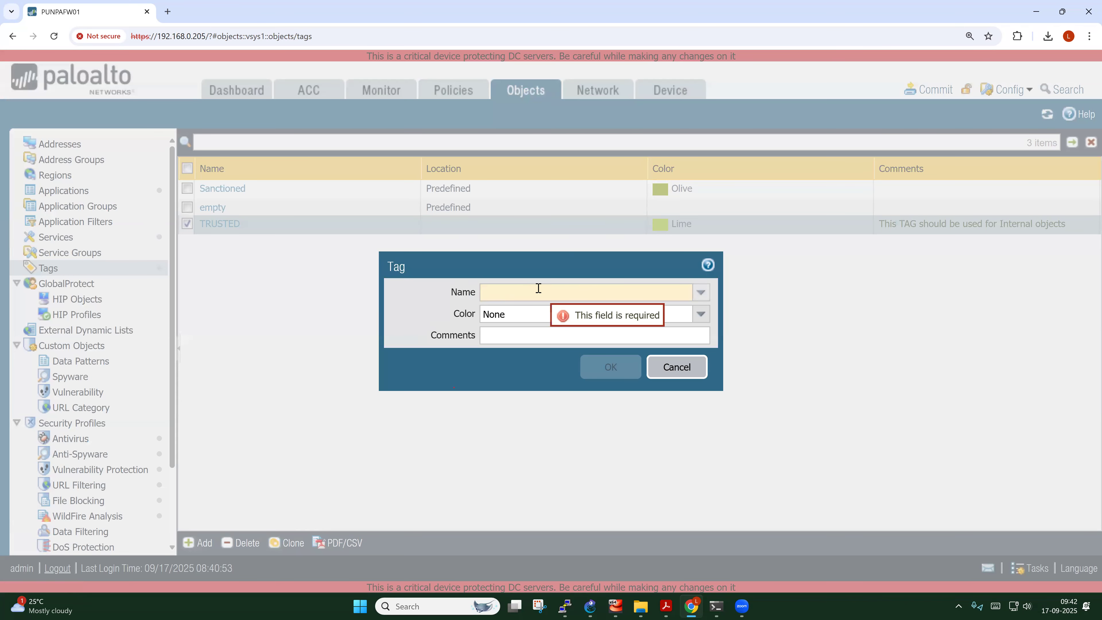
{"action": "type", "text": "UNTR"}
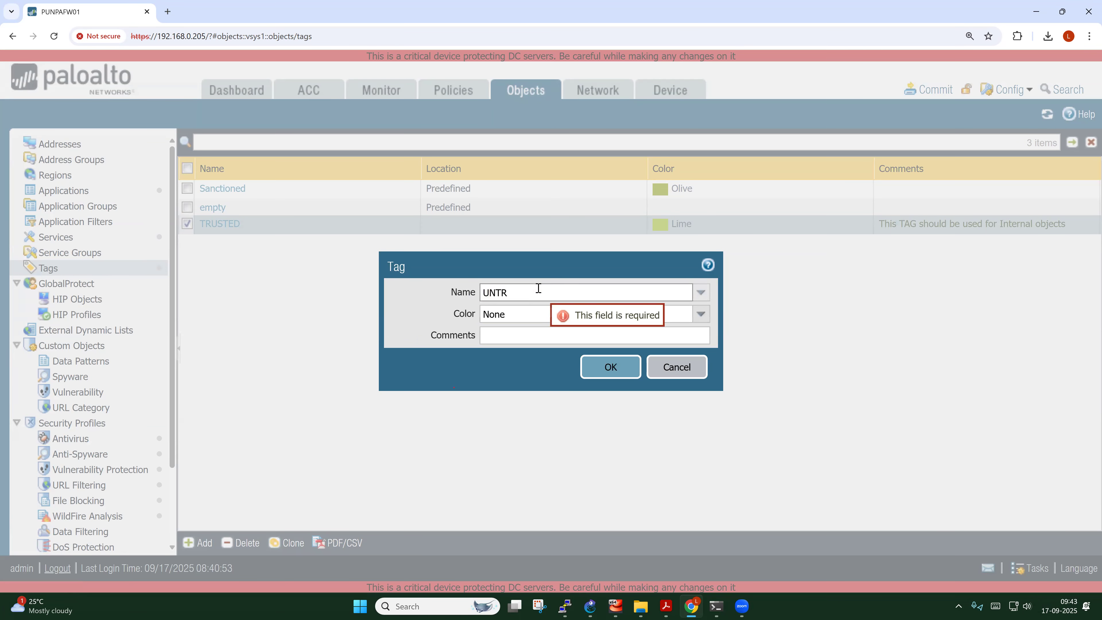
{"action": "type", "text": "AUSTED"}
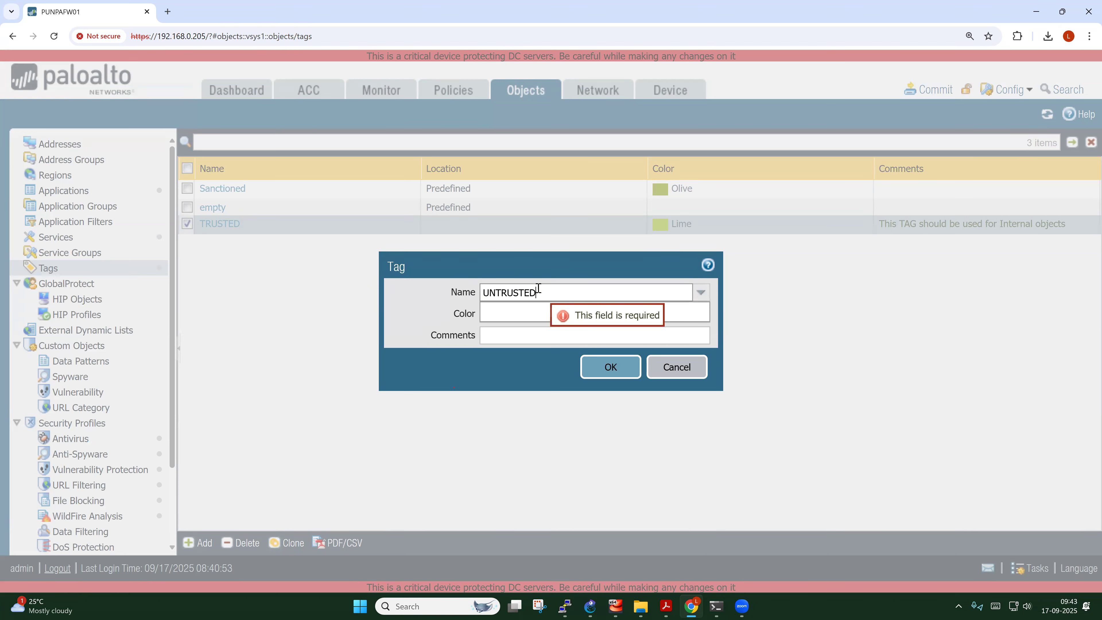
{"action": "left_click", "coordinate": [697, 317]}
{"action": "left_click", "coordinate": [695, 316]}
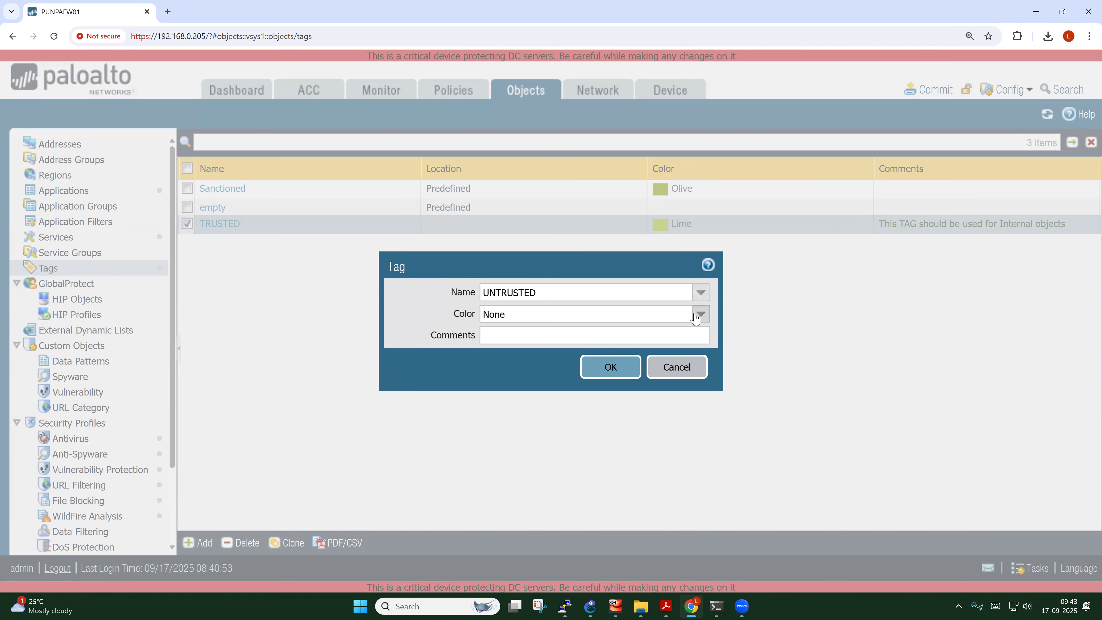
{"action": "left_click", "coordinate": [542, 346]}
{"action": "left_click", "coordinate": [541, 333]}
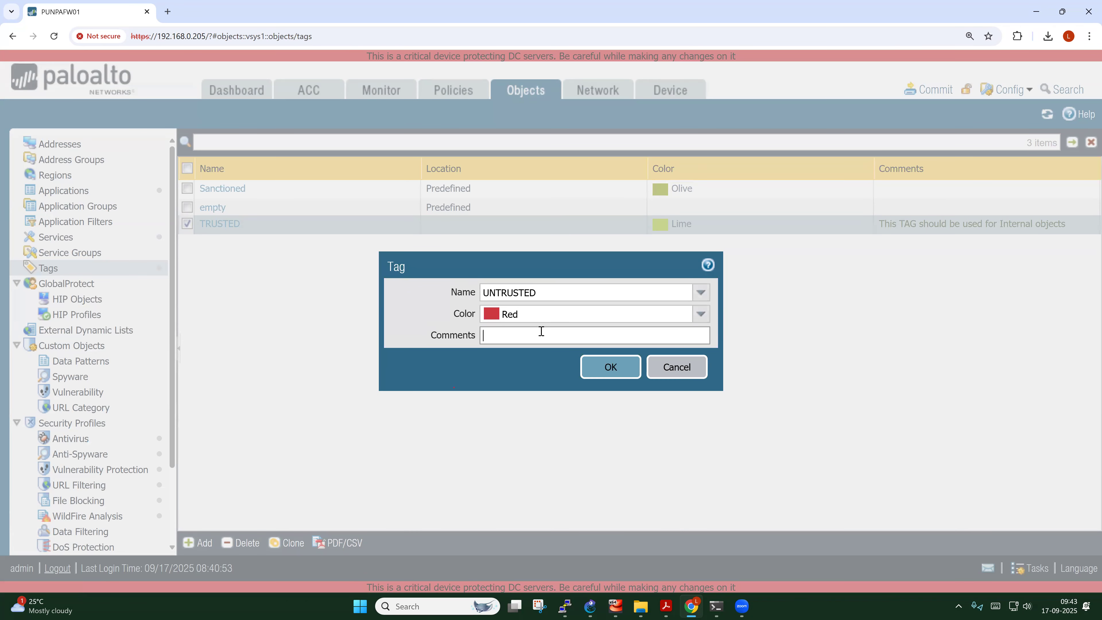
{"action": "type", "text": "This TAG should be used for External objects"}
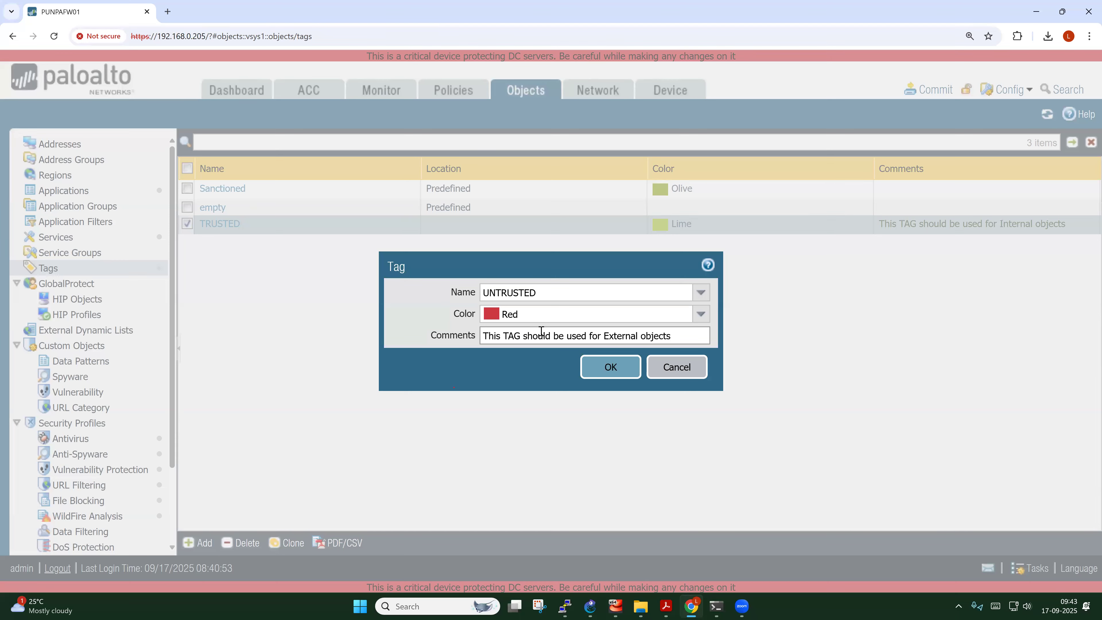
{"action": "left_click", "coordinate": [617, 372]}
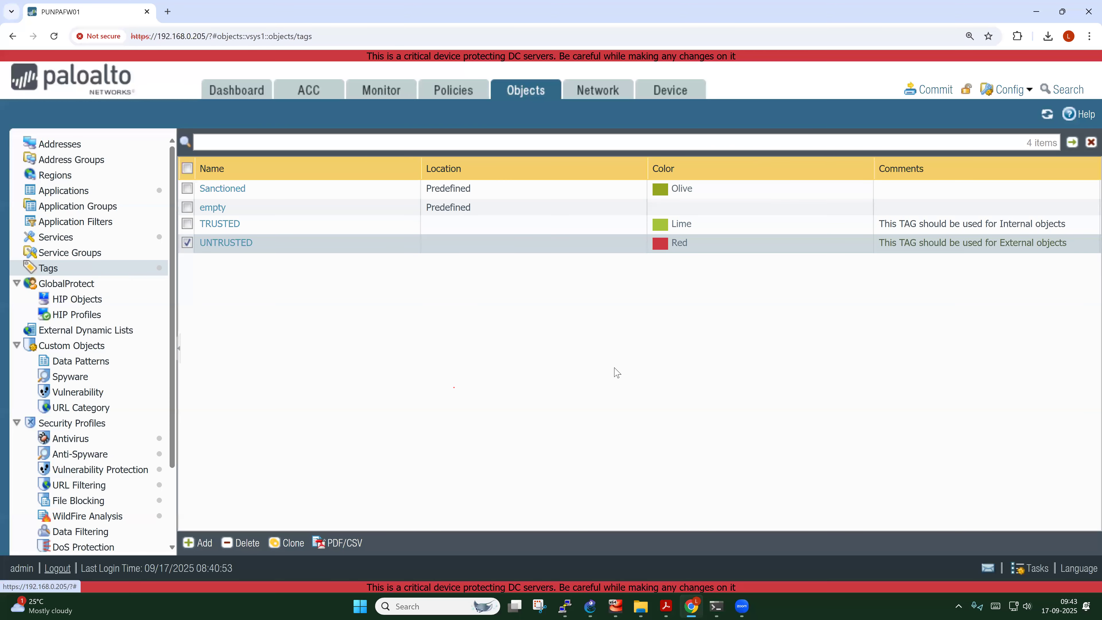
Start a new address object named INET-10.10.4.0 with IP netmask 10.10.4.0/24
{"action": "left_click", "coordinate": [188, 244]}
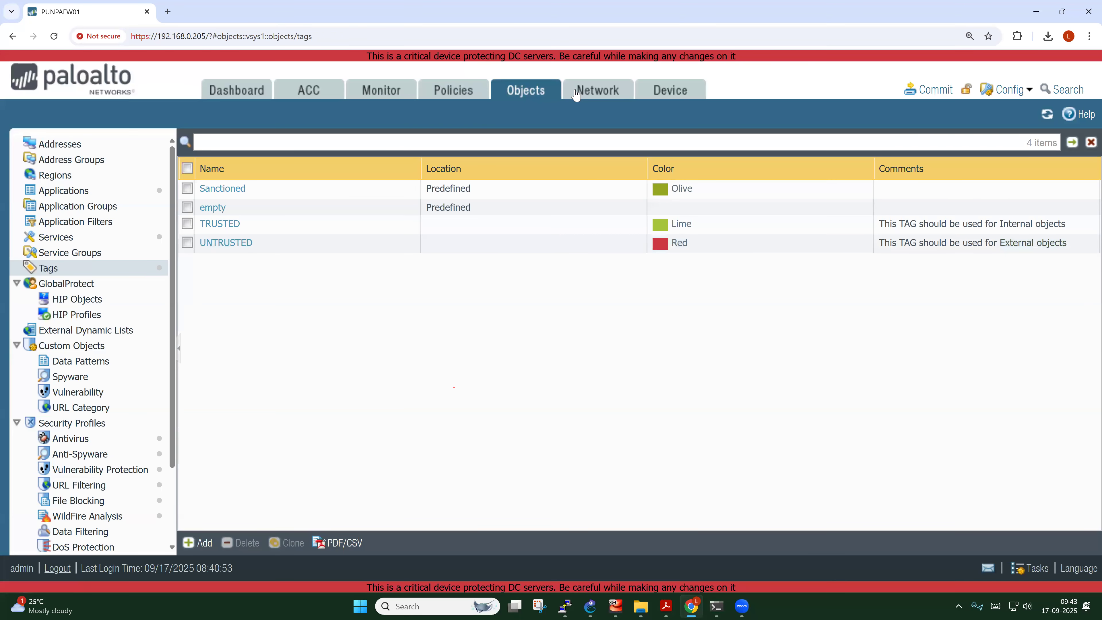
{"action": "left_click", "coordinate": [61, 144]}
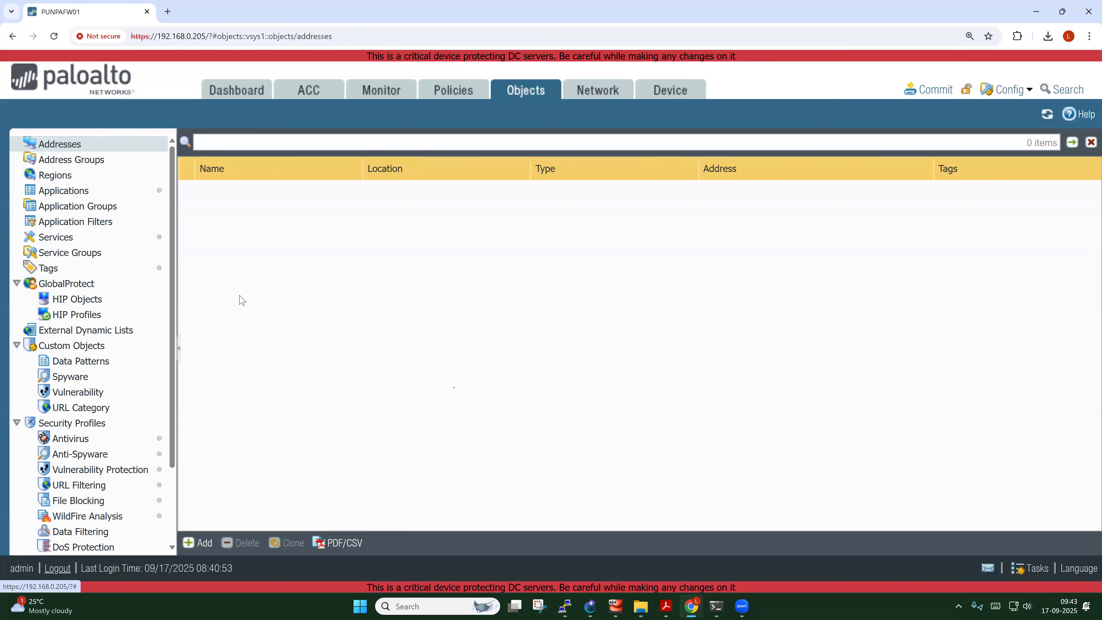
{"action": "left_click", "coordinate": [198, 543]}
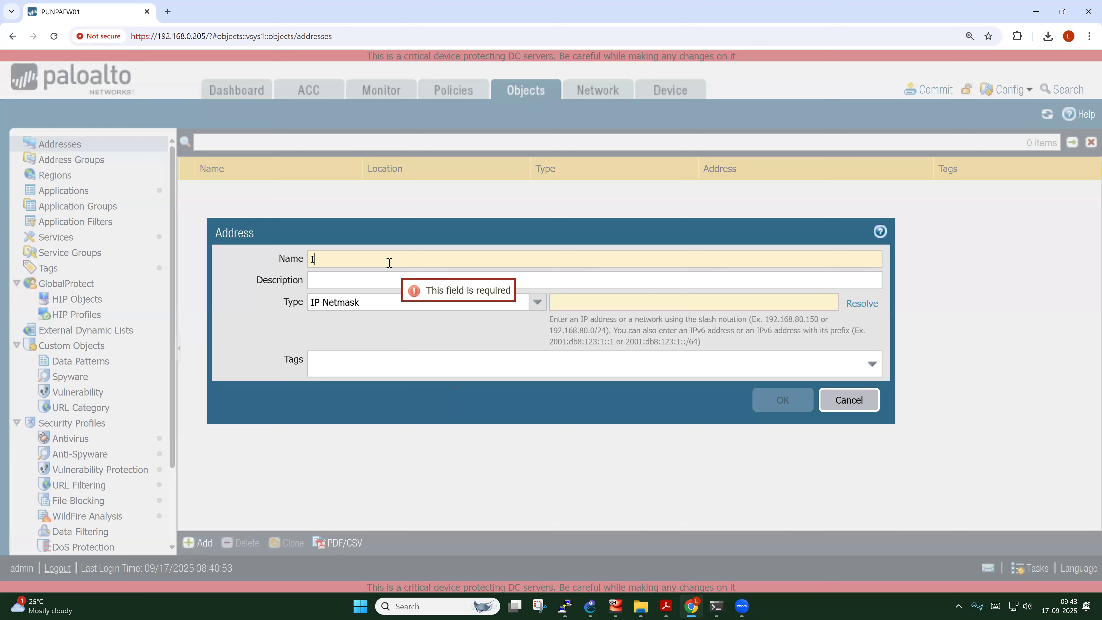
{"action": "type", "text": "Inet10.10.4.0"}
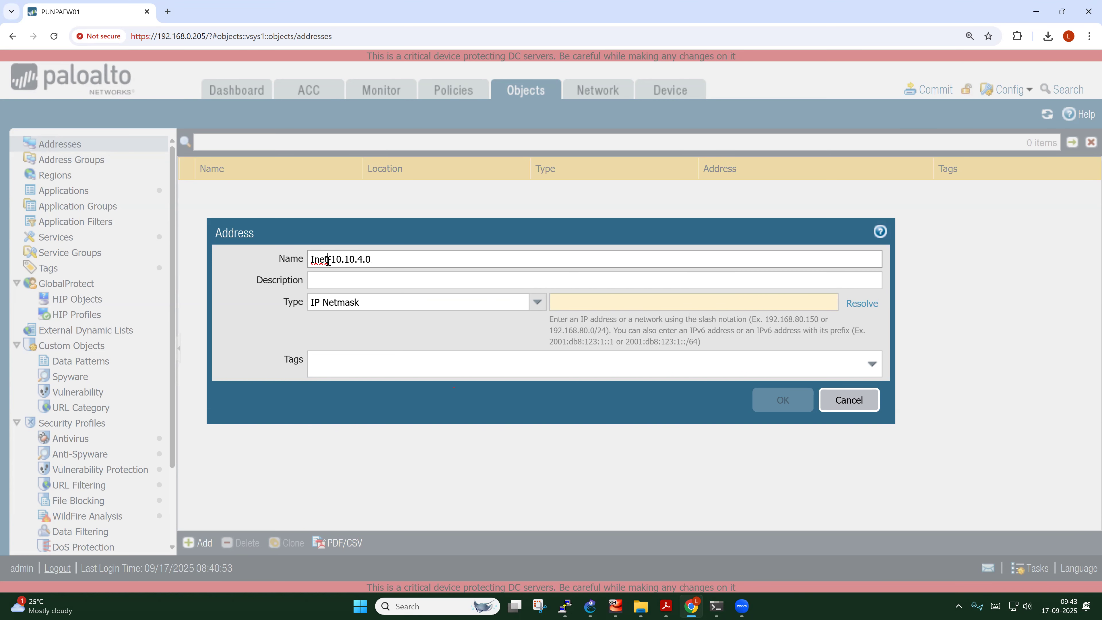
{"action": "key", "text": "BackSpace"}
{"action": "key", "text": "BackSpace"}
{"action": "key", "text": "BackSpace"}
{"action": "type", "text": "n"}
{"action": "key", "text": "BackSpace"}
{"action": "type", "text": "NET"}
{"action": "left_click", "coordinate": [586, 302]}
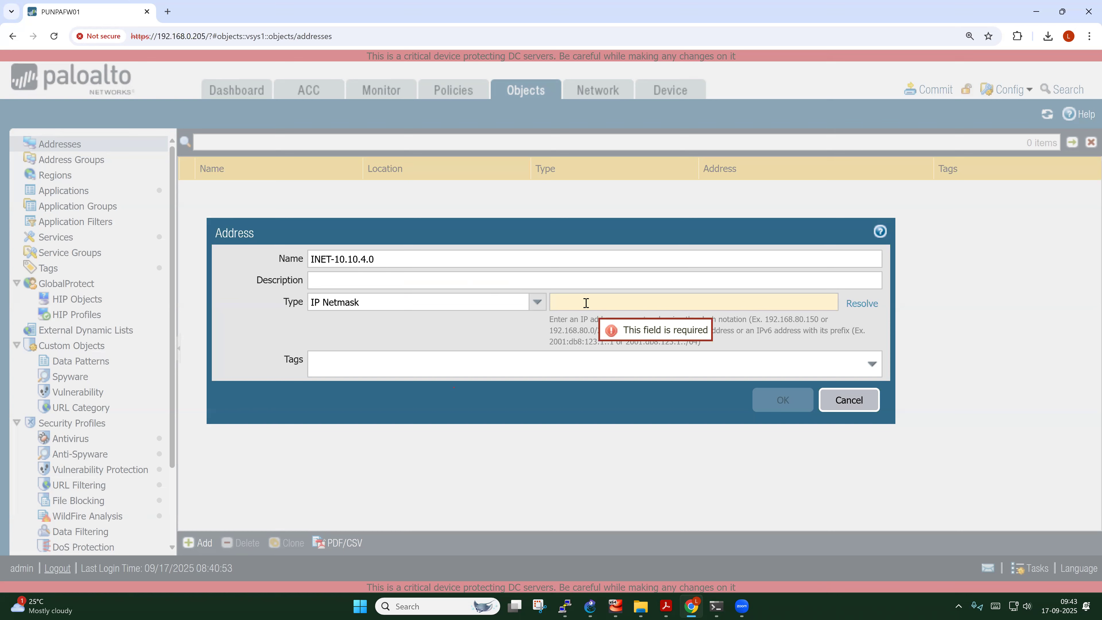
{"action": "type", "text": "10.10.4"}
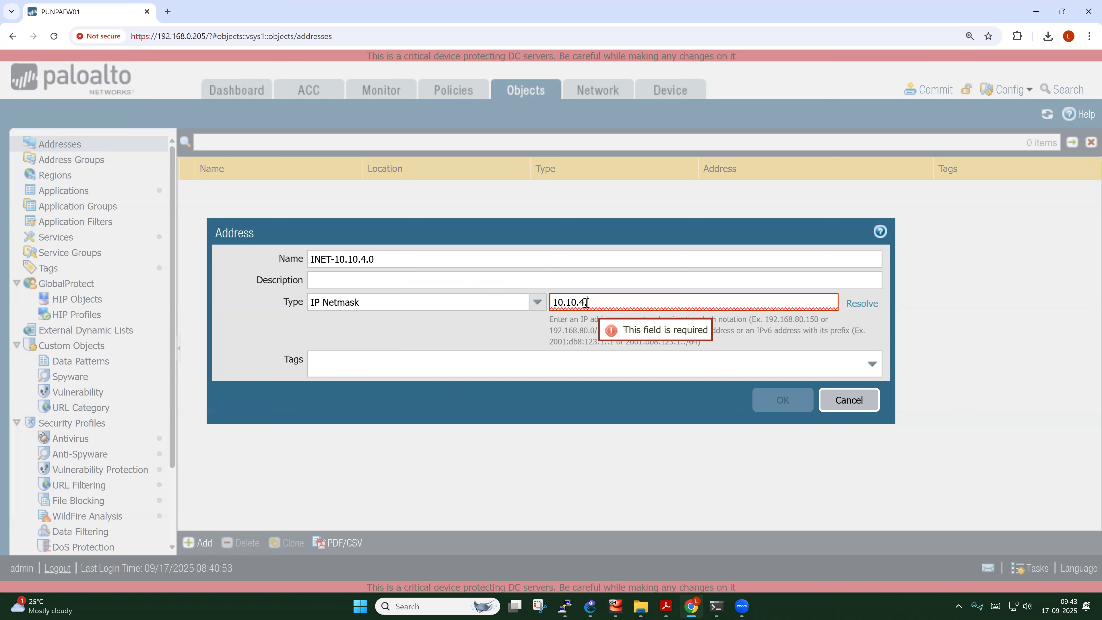
{"action": "type", "text": ".0/24"}
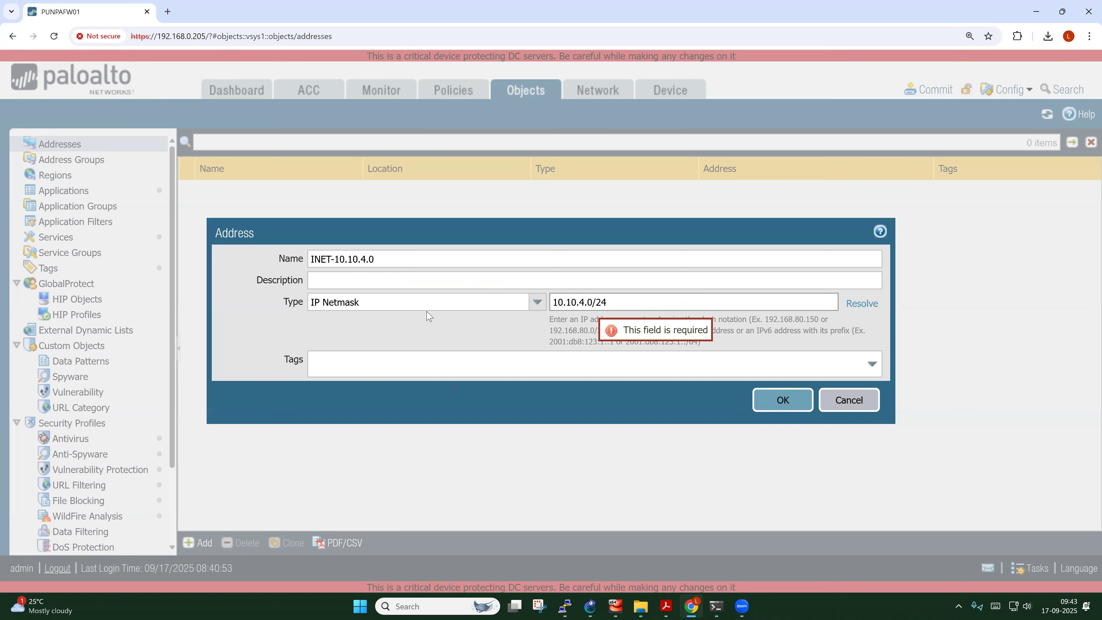
Tag the INET-10.10.4.0 address object TRUSTED and save it
{"action": "left_click_drag", "start_coordinate": [381, 259], "coordinate": [309, 253]}
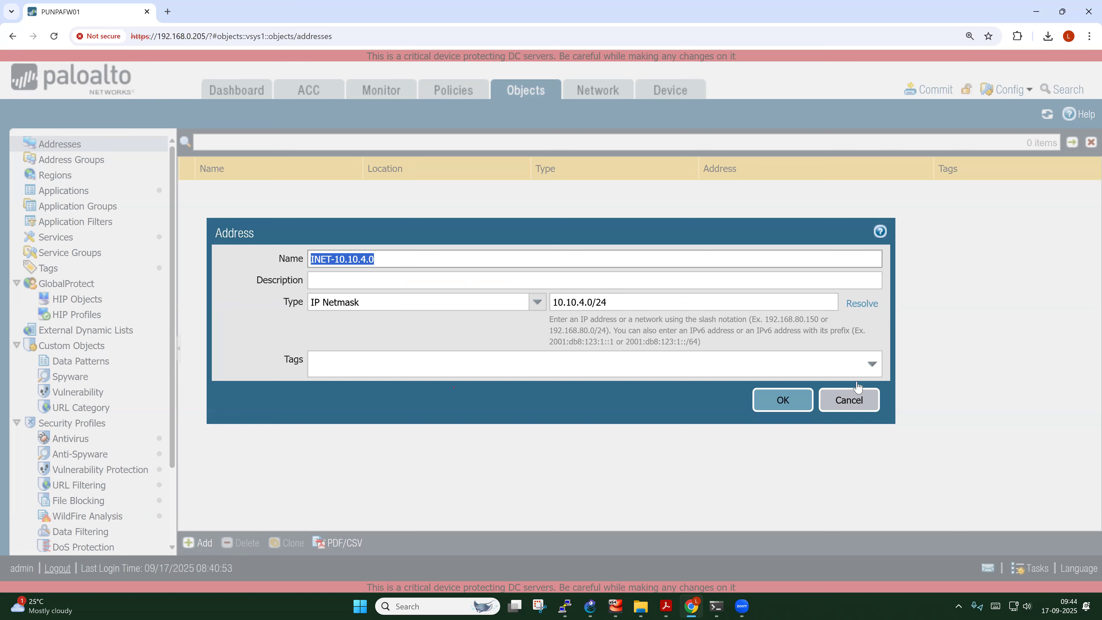
{"action": "left_click", "coordinate": [871, 364]}
{"action": "left_click", "coordinate": [374, 387]}
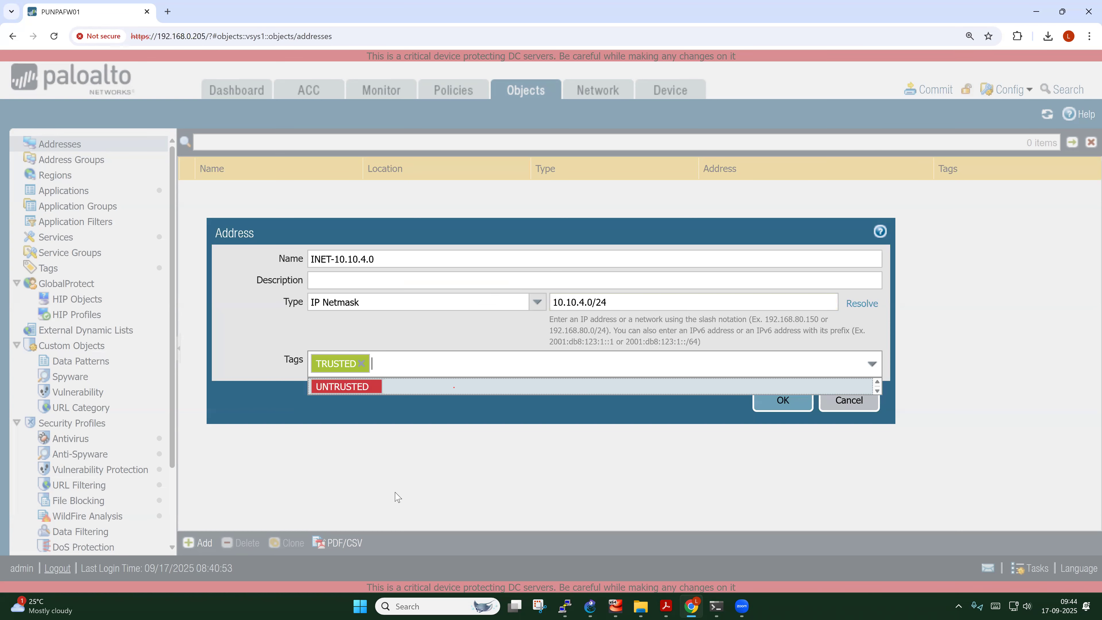
{"action": "left_click", "coordinate": [254, 360]}
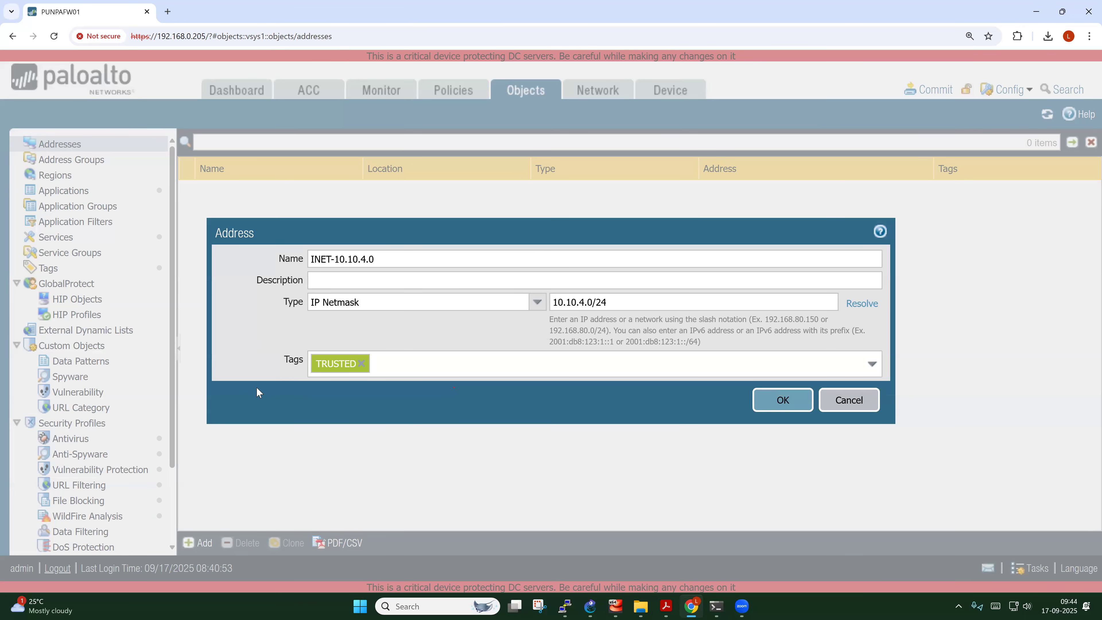
{"action": "left_click", "coordinate": [781, 400]}
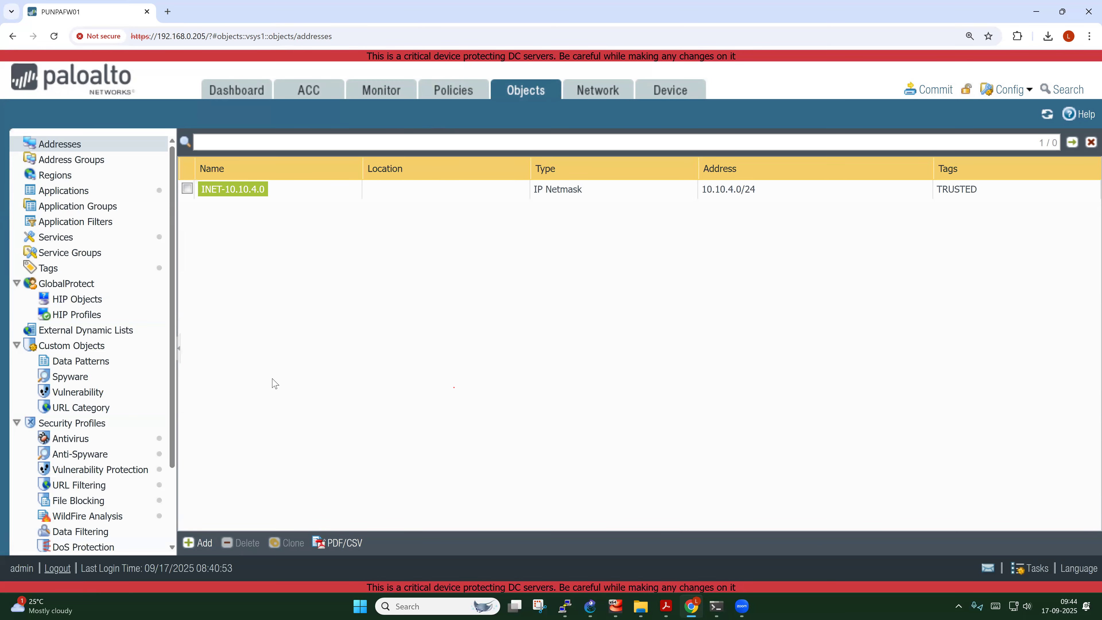
Open the Security rulebase and scroll across the intrazone-default and interzone-default rule columns
{"action": "left_click", "coordinate": [439, 91]}
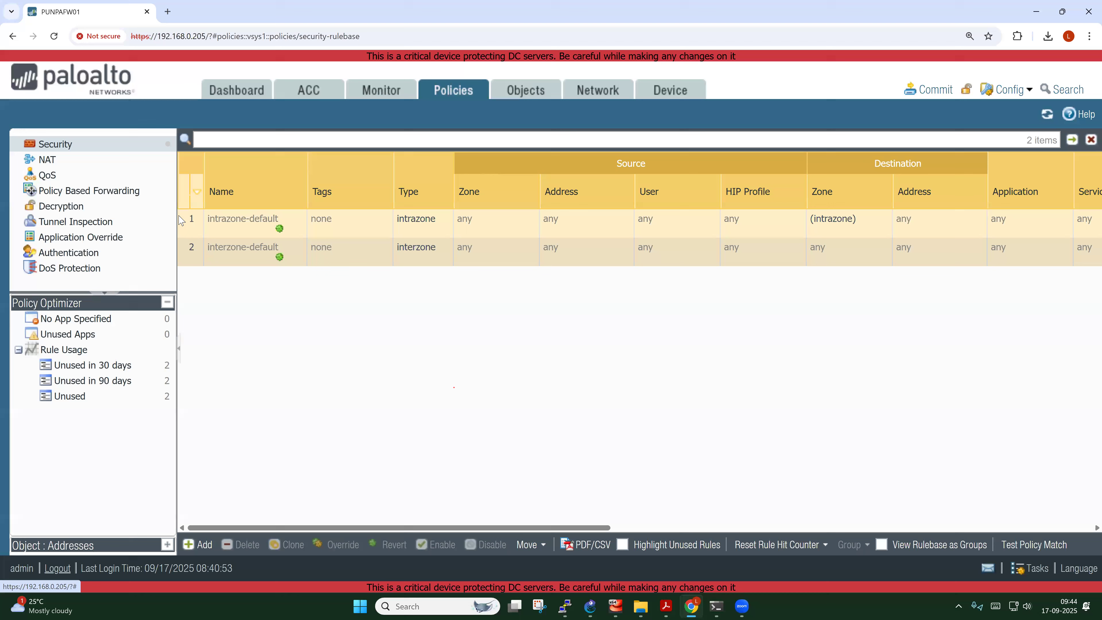
{"action": "mouse_move", "coordinate": [257, 222]}
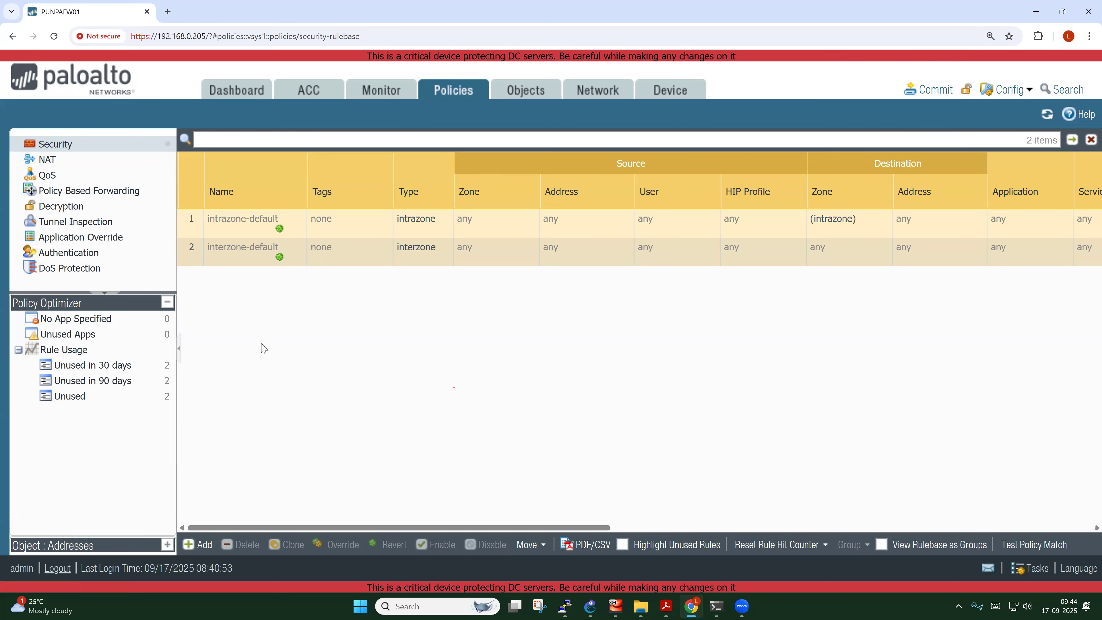
{"action": "left_click_drag", "start_coordinate": [452, 526], "coordinate": [669, 497]}
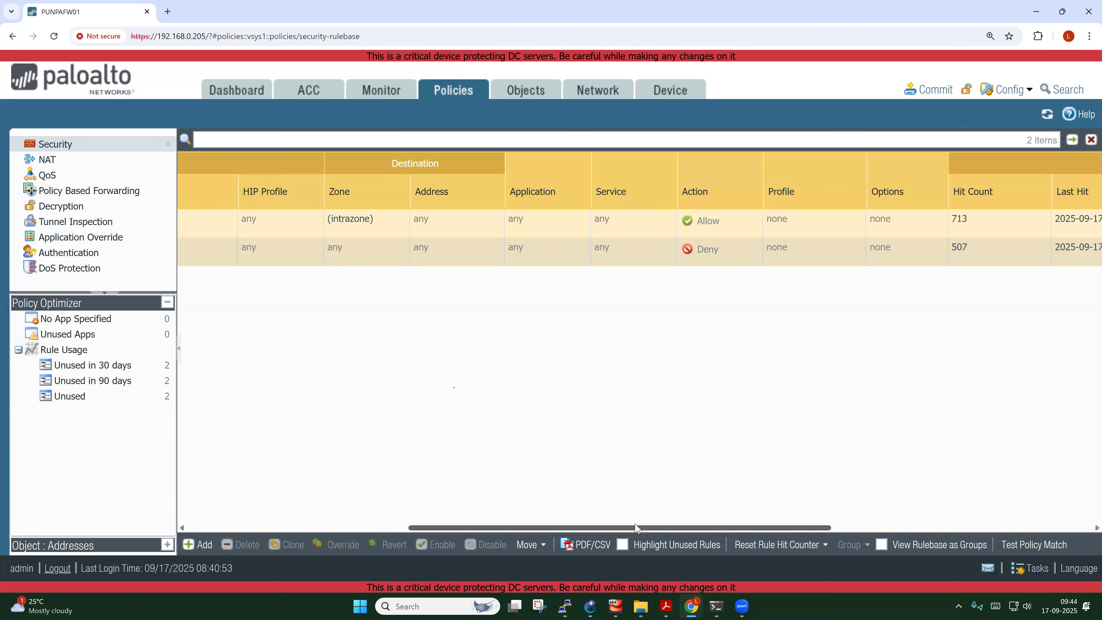
{"action": "left_click_drag", "start_coordinate": [635, 528], "coordinate": [303, 529]}
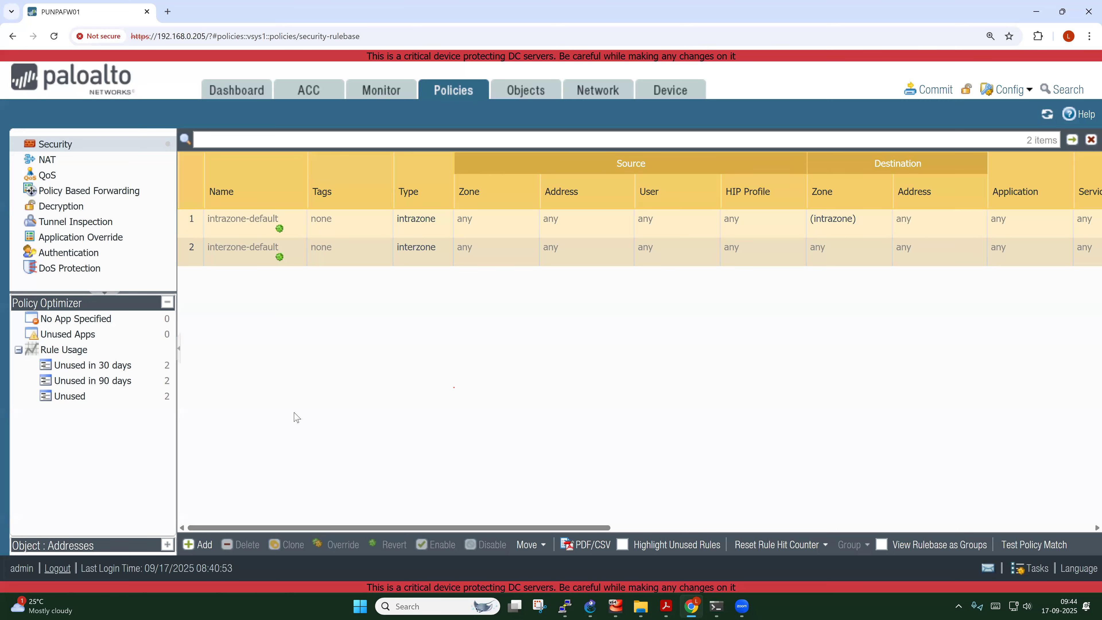
Create a new rule named Explicit-Deny with source zones INSIDE-Z and OUTSIDE-Z
{"action": "left_click", "coordinate": [199, 545]}
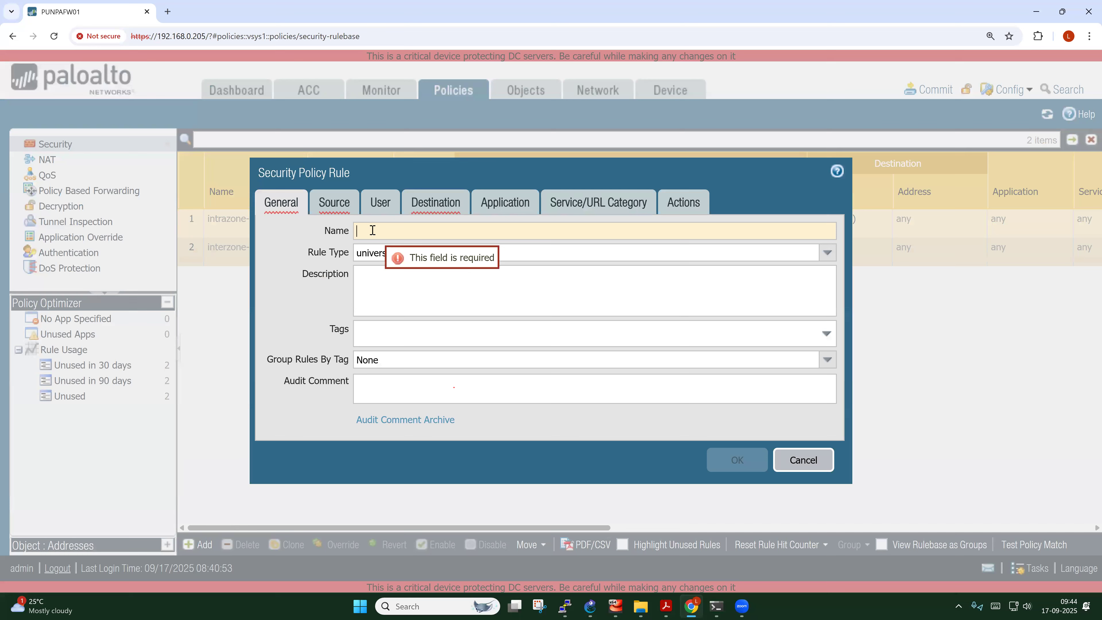
{"action": "type", "text": "E"}
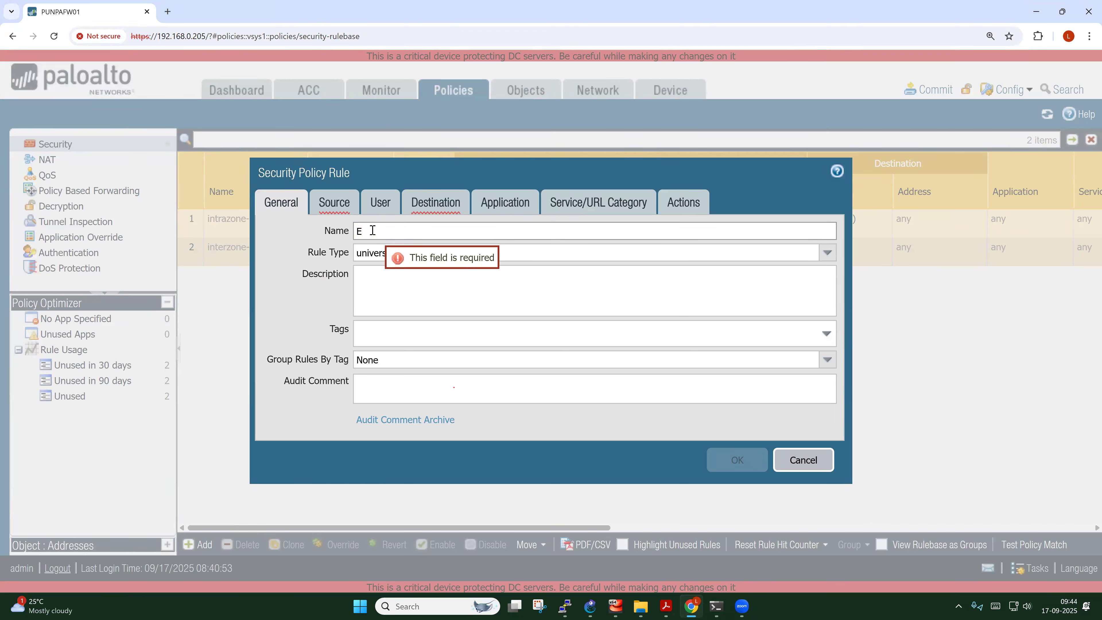
{"action": "type", "text": "xplicit-Deny-All"}
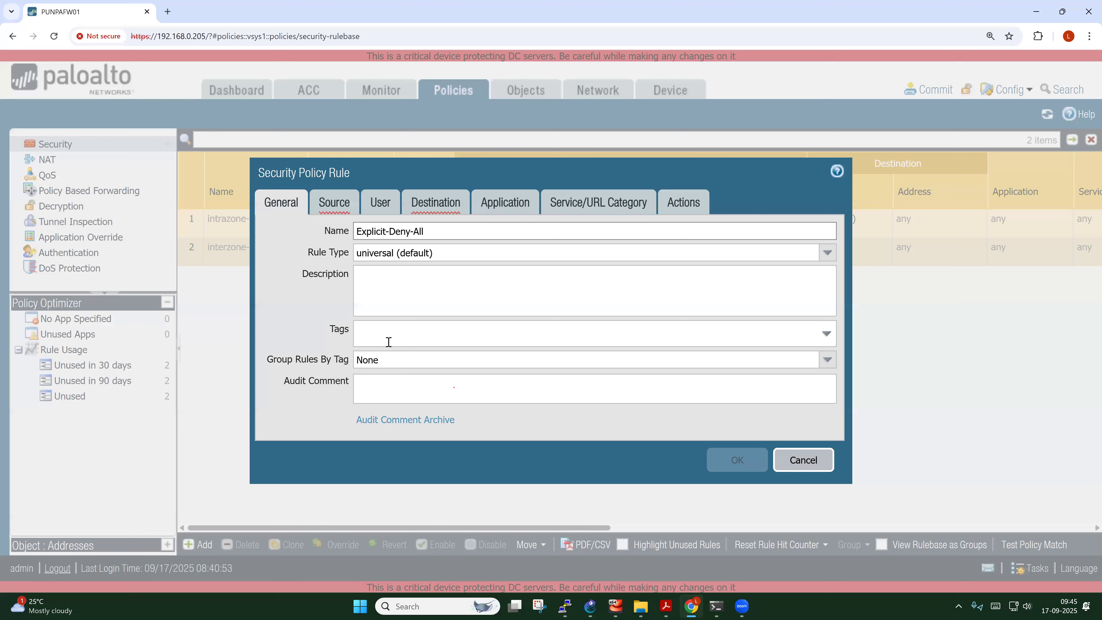
{"action": "left_click", "coordinate": [330, 204]}
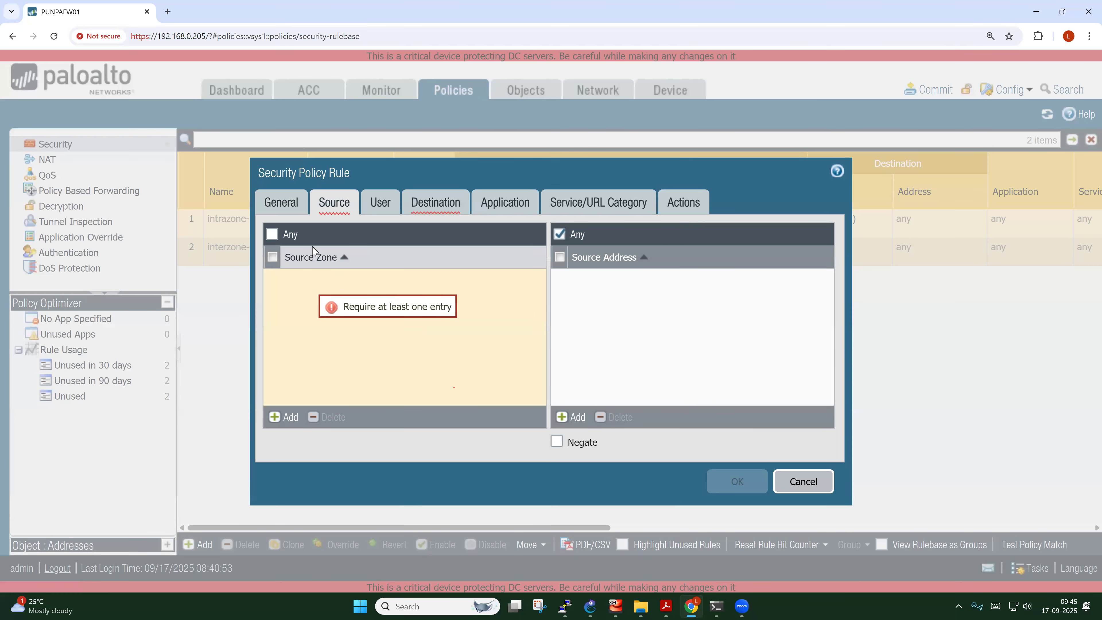
{"action": "left_click", "coordinate": [280, 417]}
{"action": "left_click", "coordinate": [300, 296]}
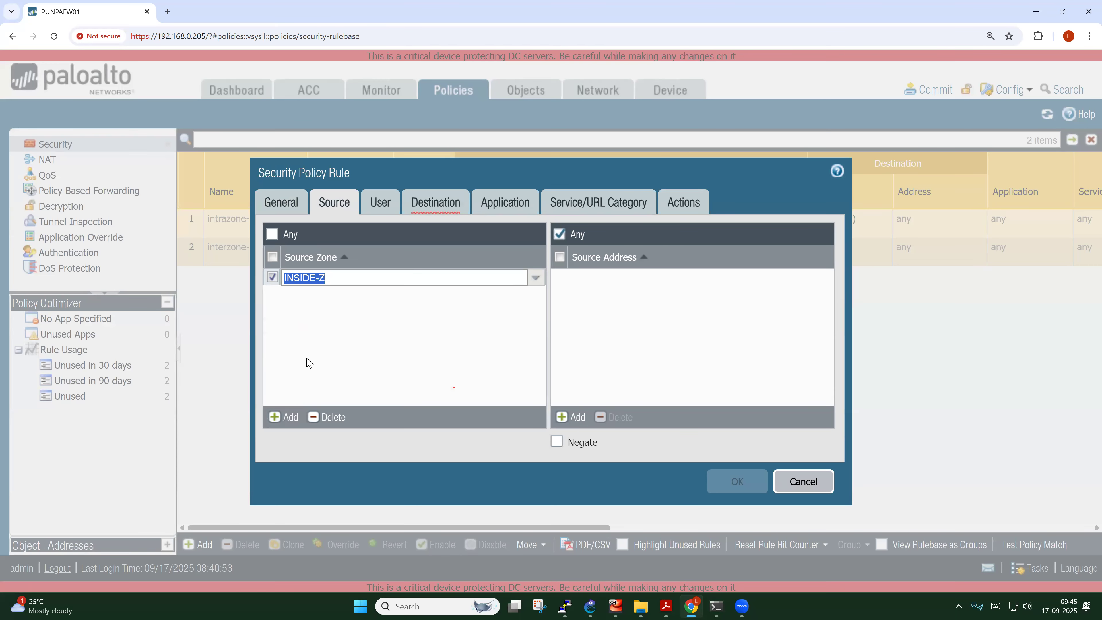
{"action": "left_click", "coordinate": [284, 418]}
{"action": "left_click", "coordinate": [303, 333]}
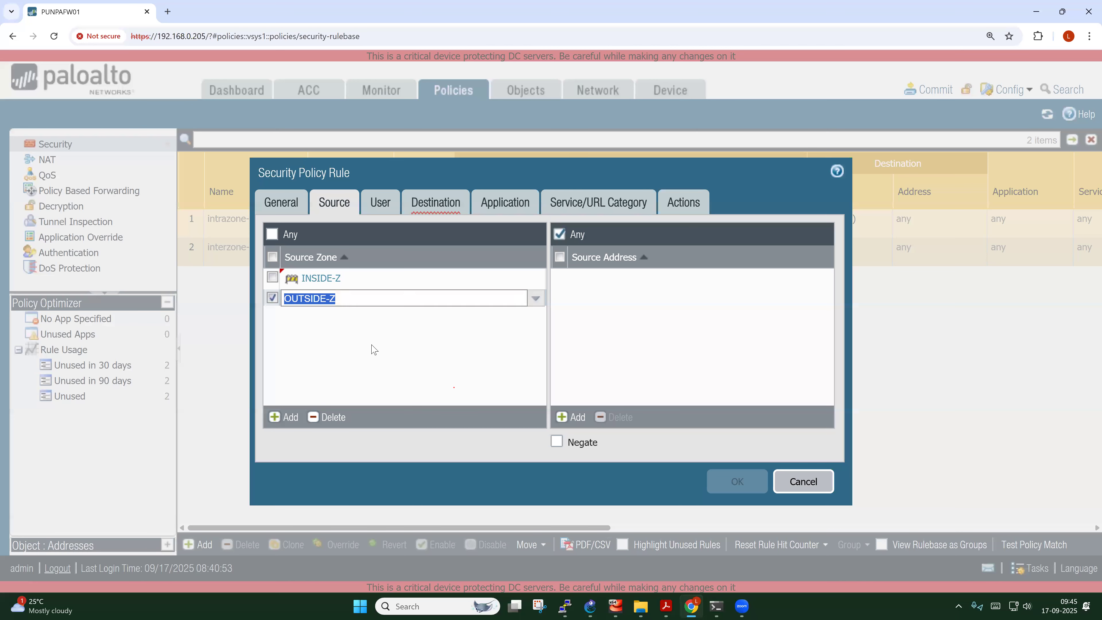
Add INSIDE-Z and OUTSIDE-Z as the rule's destination zones
{"action": "left_click", "coordinate": [434, 204]}
{"action": "left_click", "coordinate": [320, 297]}
{"action": "left_click", "coordinate": [280, 416]}
{"action": "left_click", "coordinate": [310, 333]}
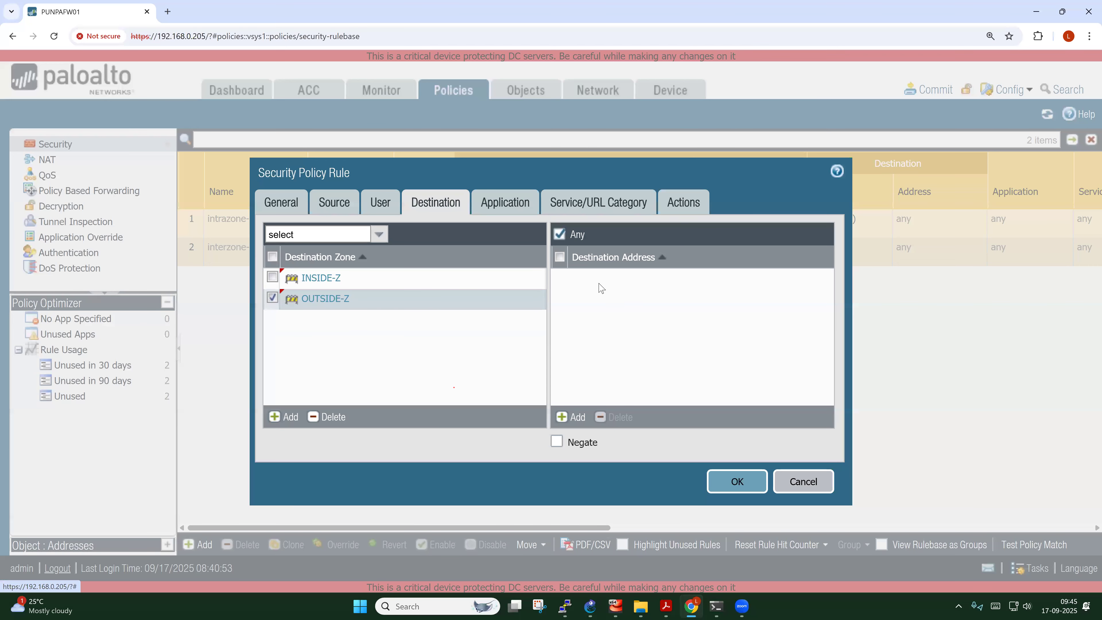
Set the rule's service to any
{"action": "left_click", "coordinate": [512, 209]}
{"action": "left_click", "coordinate": [603, 202]}
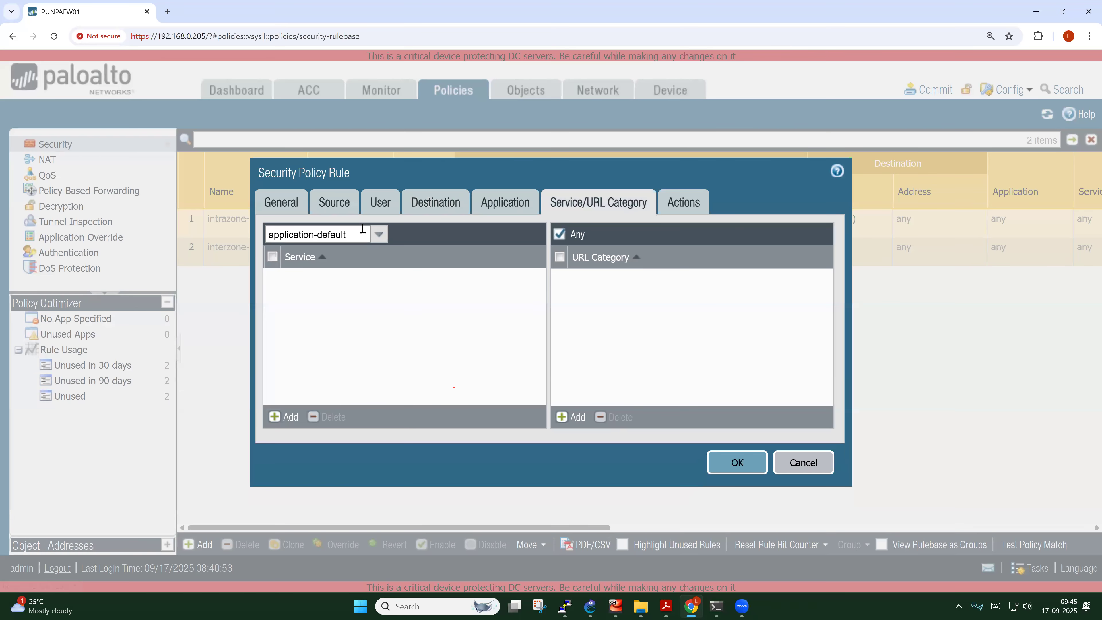
{"action": "left_click", "coordinate": [379, 234]}
{"action": "left_click", "coordinate": [280, 270]}
Set the action to Drop with Log at Session Start, and save the rule
{"action": "left_click", "coordinate": [688, 207]}
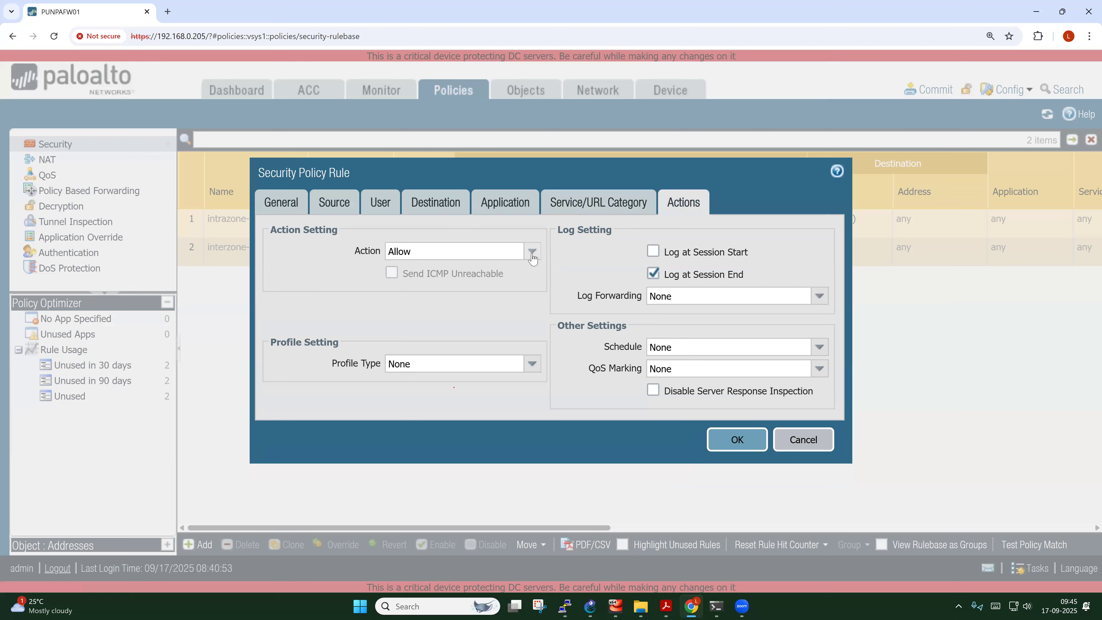
{"action": "left_click", "coordinate": [533, 252]}
{"action": "left_click", "coordinate": [464, 303]}
{"action": "left_click", "coordinate": [543, 294]}
{"action": "left_click", "coordinate": [654, 252]}
{"action": "left_click", "coordinate": [737, 439]}
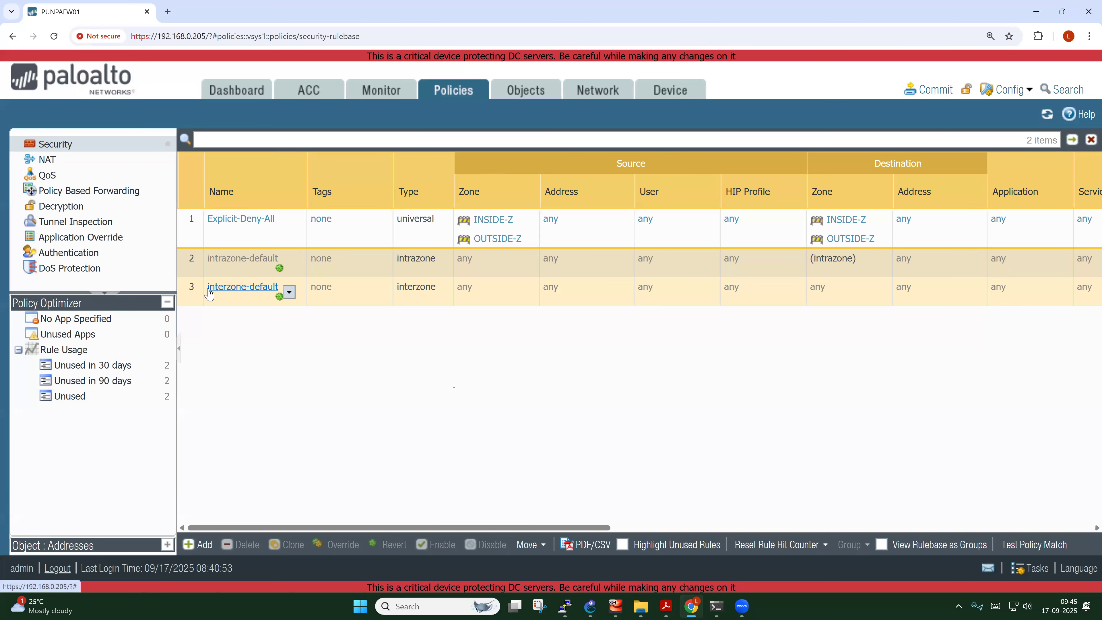
{"action": "left_click_drag", "start_coordinate": [344, 526], "coordinate": [626, 527]}
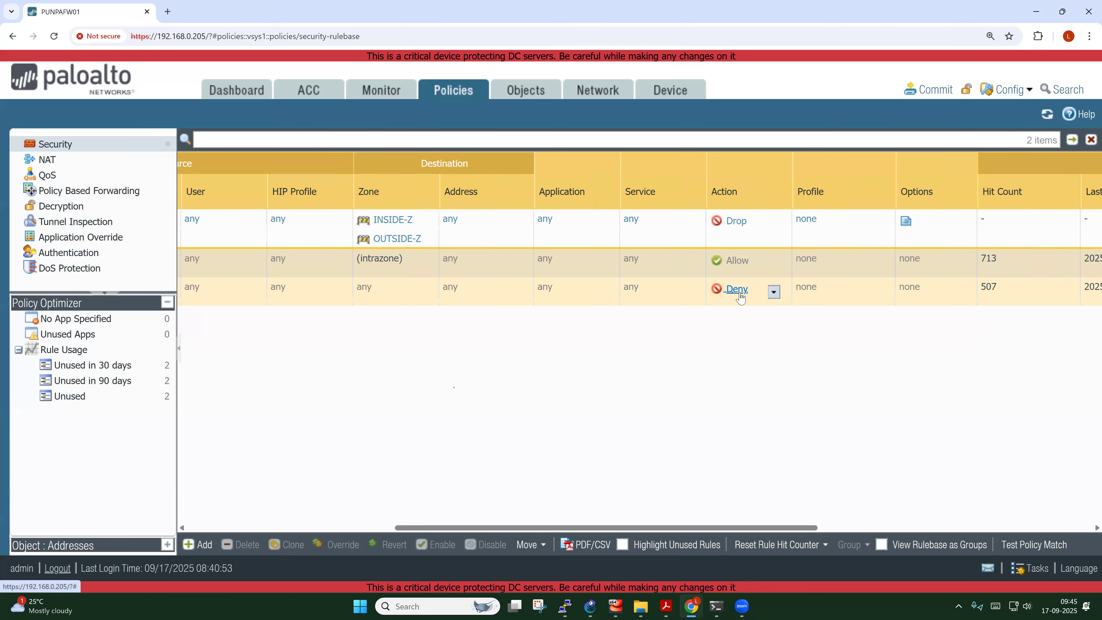
{"action": "left_click_drag", "start_coordinate": [633, 527], "coordinate": [452, 519]}
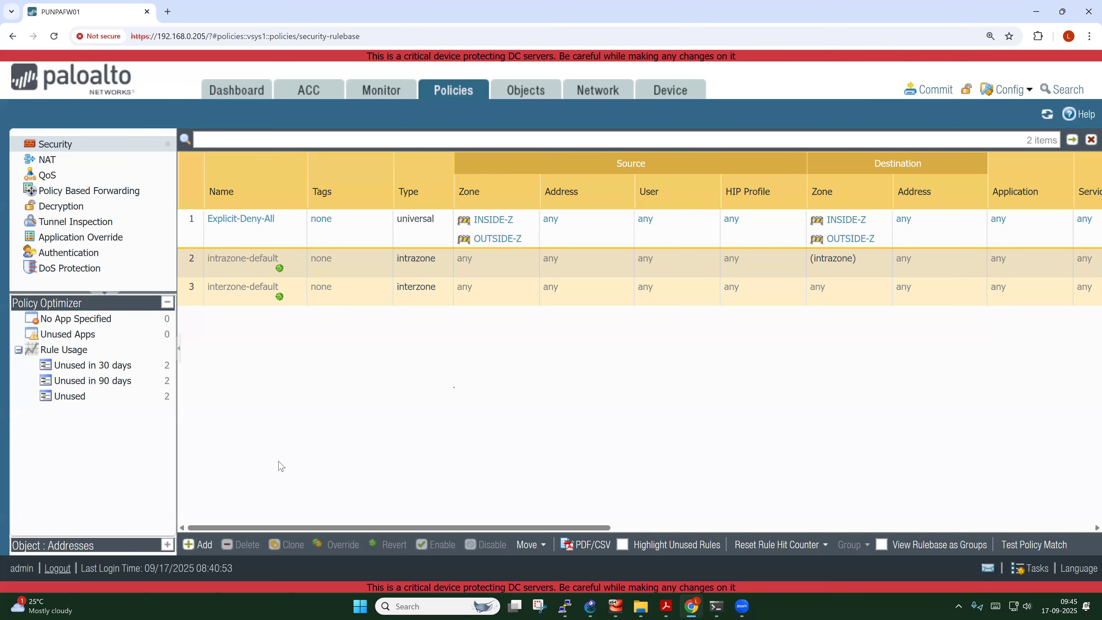
With Explicit-Deny-All selected, start a new rule named Common-Services-Access
{"action": "left_click", "coordinate": [198, 228]}
{"action": "left_click", "coordinate": [204, 544]}
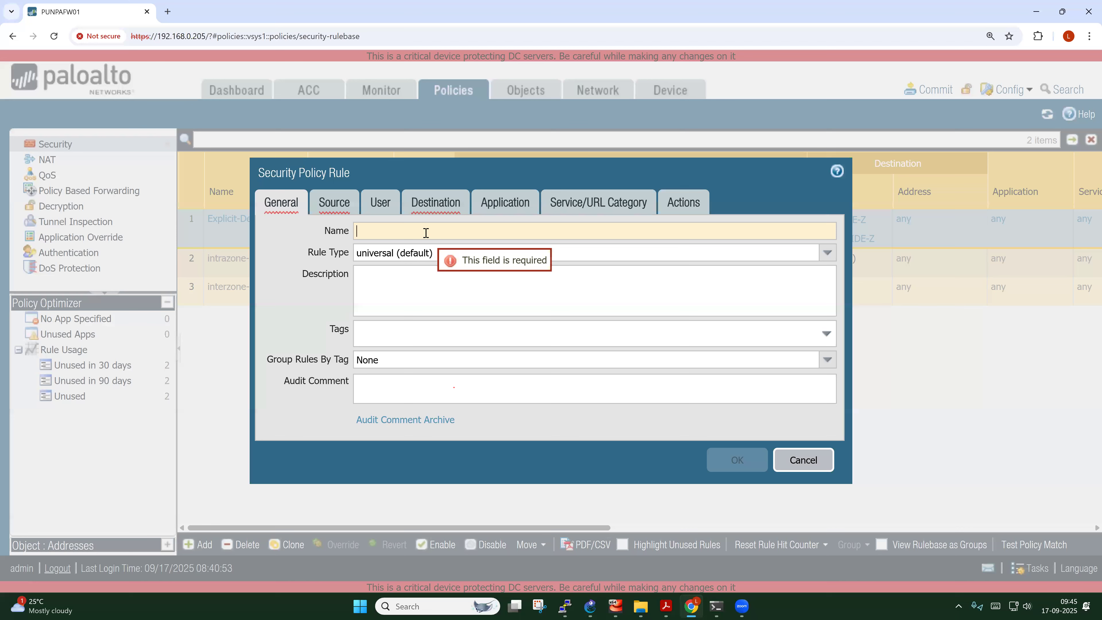
{"action": "type", "text": "Common-Services-Access"}
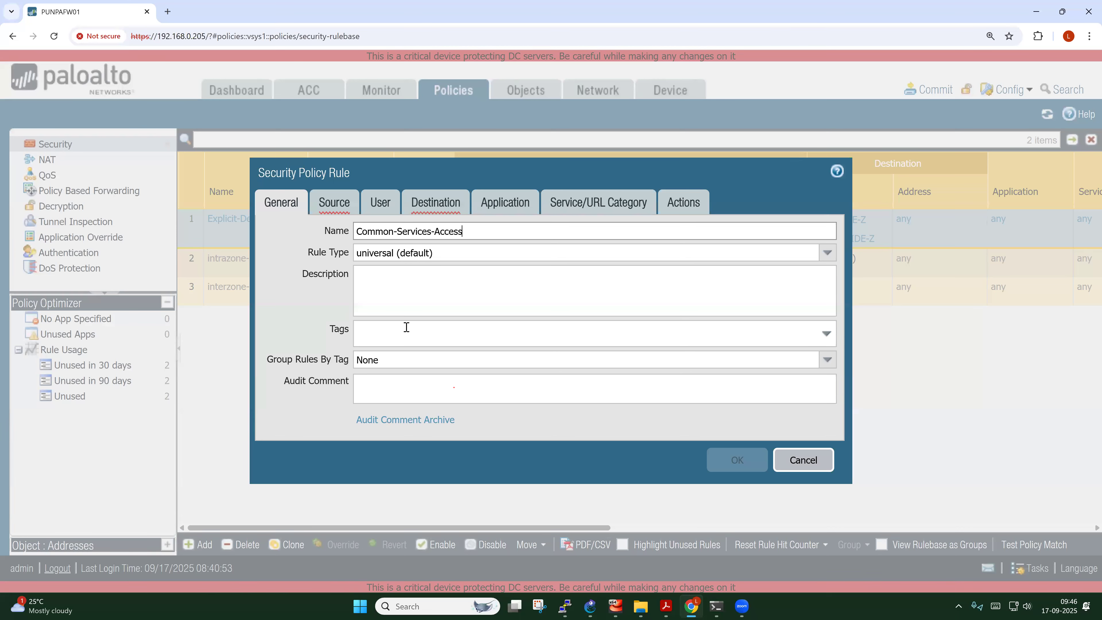
Set source zone INSIDE-Z and source address INET-10.10.4.0
{"action": "left_click", "coordinate": [340, 215]}
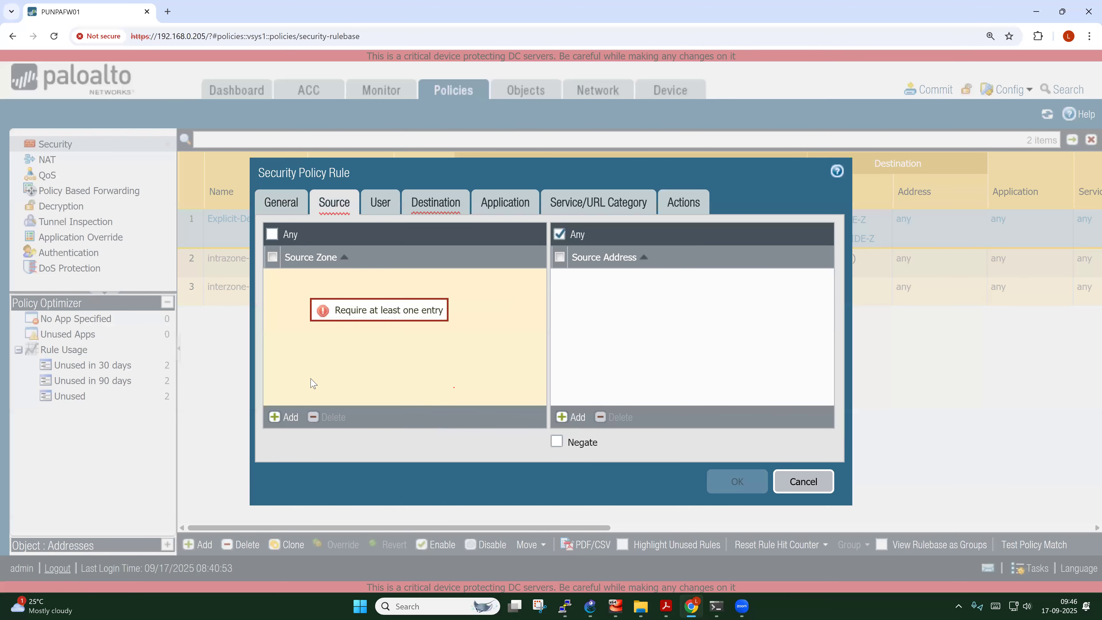
{"action": "left_click", "coordinate": [286, 418]}
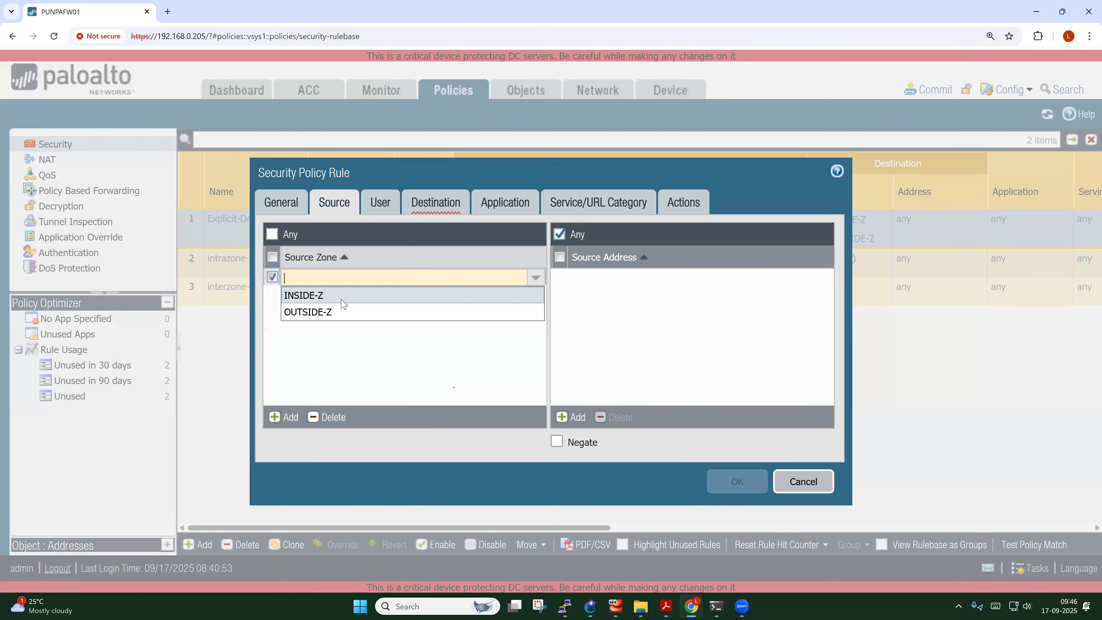
{"action": "left_click", "coordinate": [313, 296]}
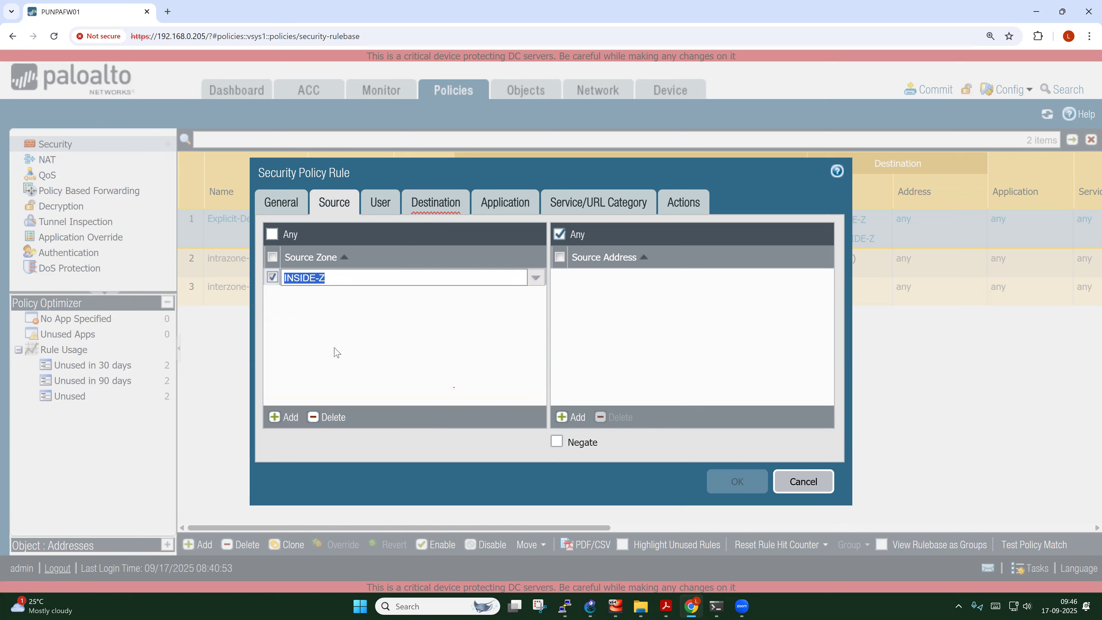
{"action": "left_click", "coordinate": [329, 313]}
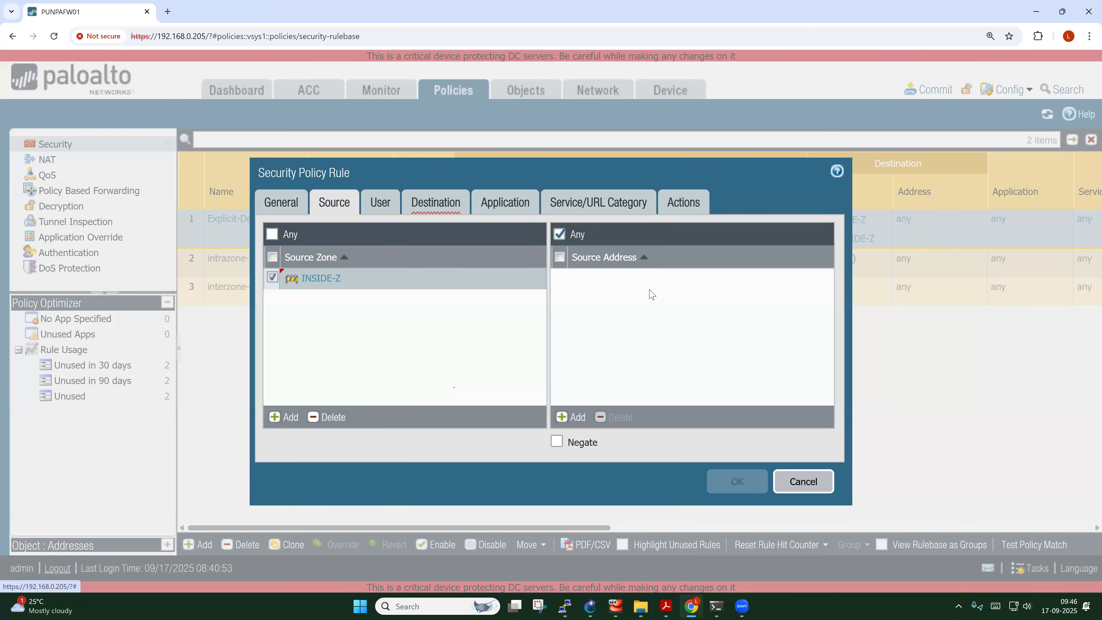
{"action": "left_click", "coordinate": [575, 416]}
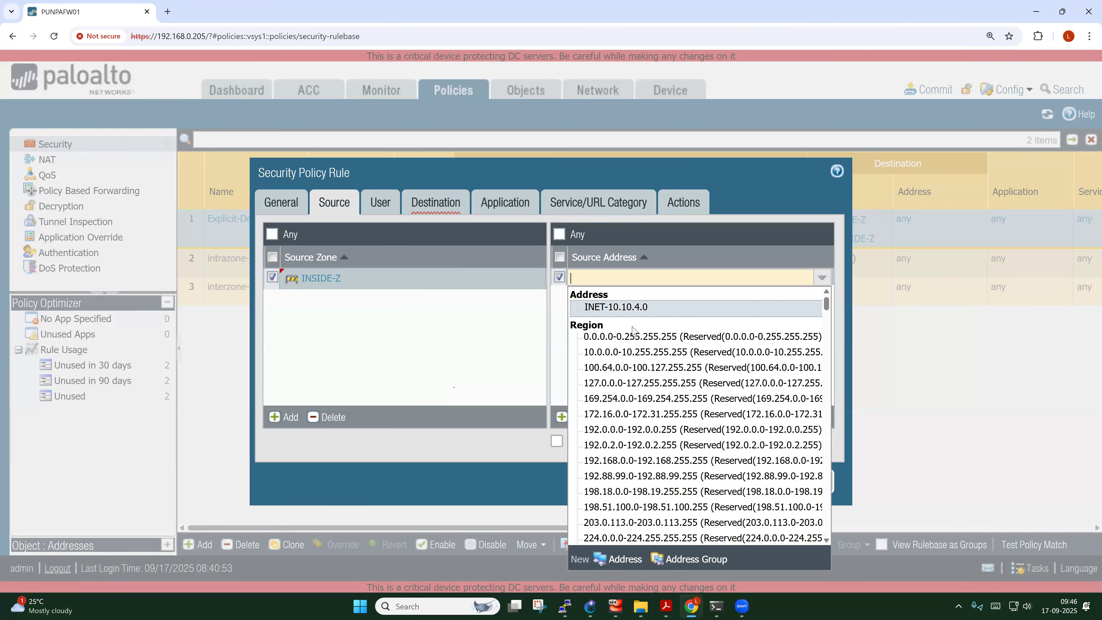
{"action": "left_click", "coordinate": [621, 311]}
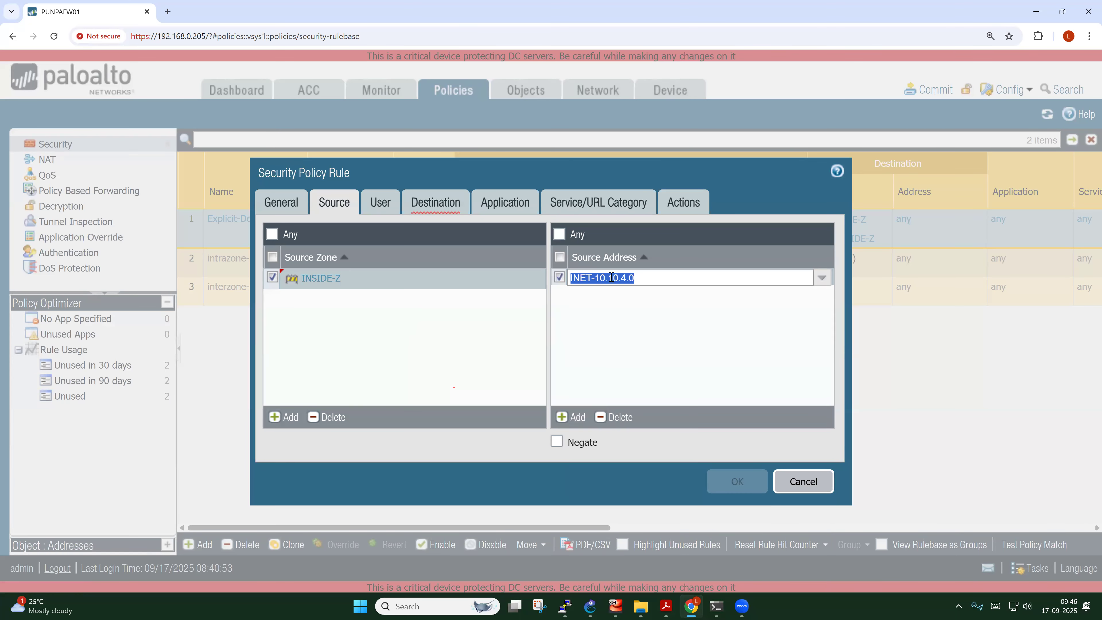
{"action": "left_click", "coordinate": [607, 364]}
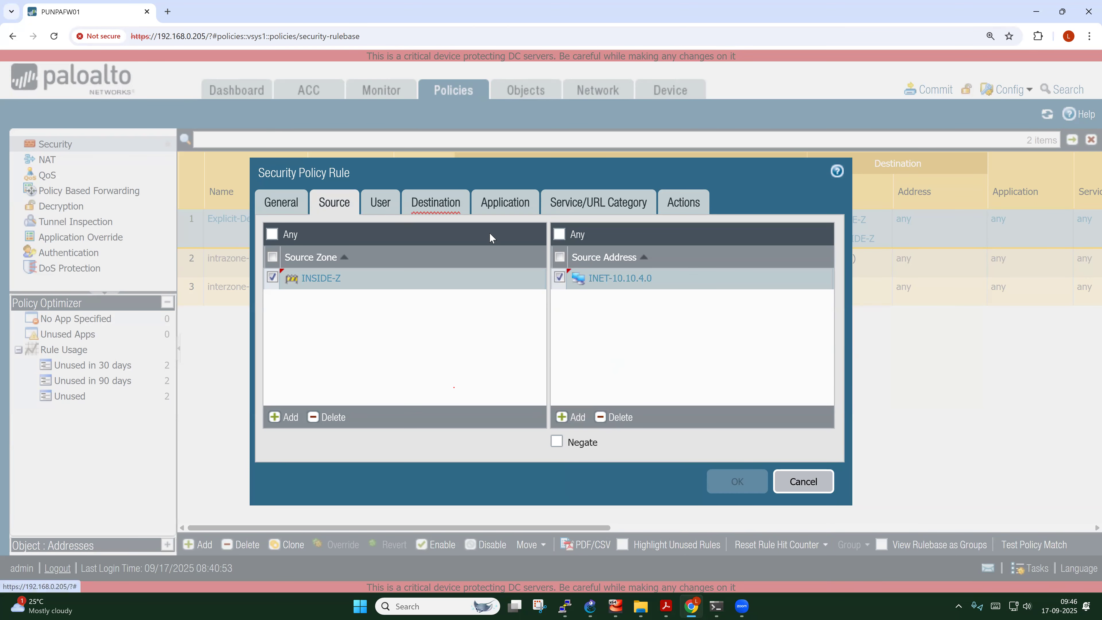
Set the destination zone to OUTSIDE-Z
{"action": "left_click", "coordinate": [428, 203]}
{"action": "left_click", "coordinate": [284, 416]}
{"action": "left_click", "coordinate": [304, 278]}
{"action": "left_click", "coordinate": [309, 313]}
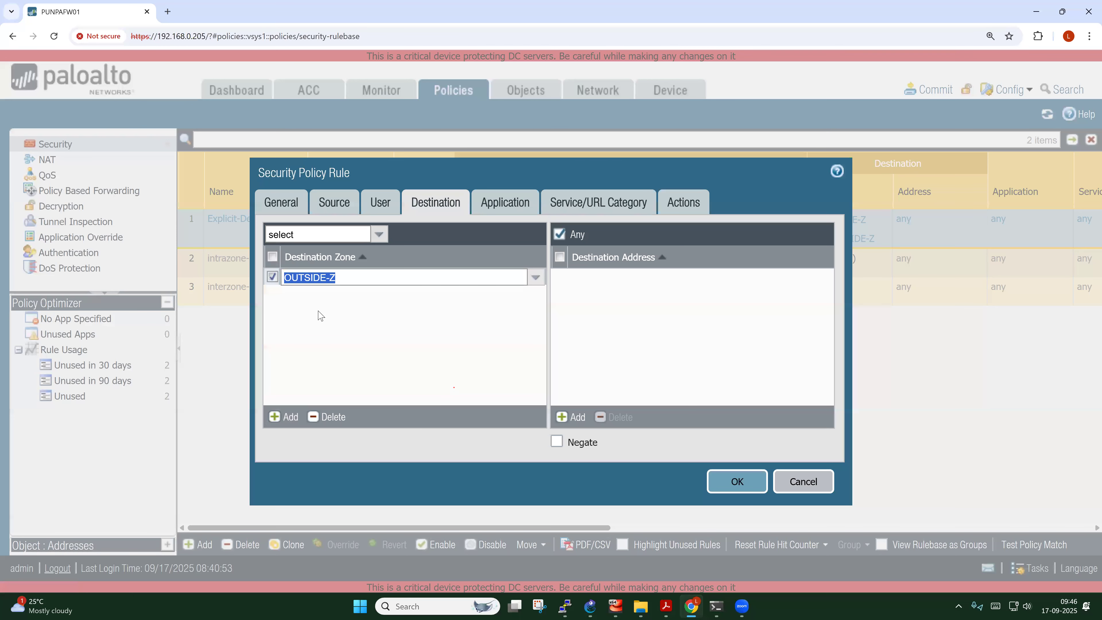
{"action": "left_click", "coordinate": [333, 334]}
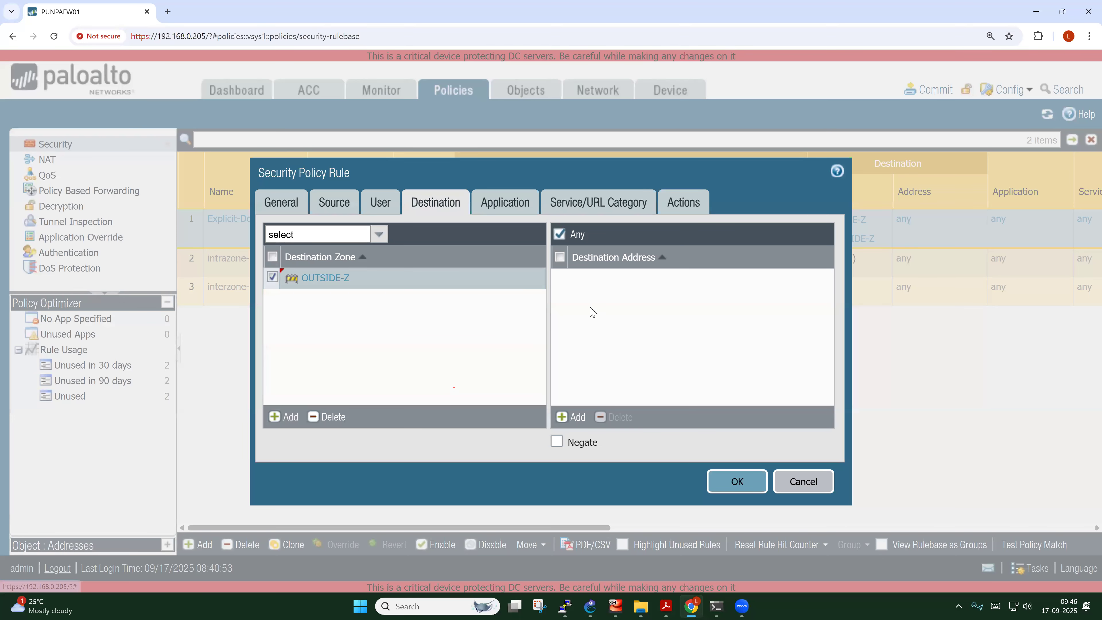
{"action": "left_click", "coordinate": [501, 202]}
Add dns, icmp, ping and traceroute as the rule's allowed applications
{"action": "left_click", "coordinate": [283, 417]}
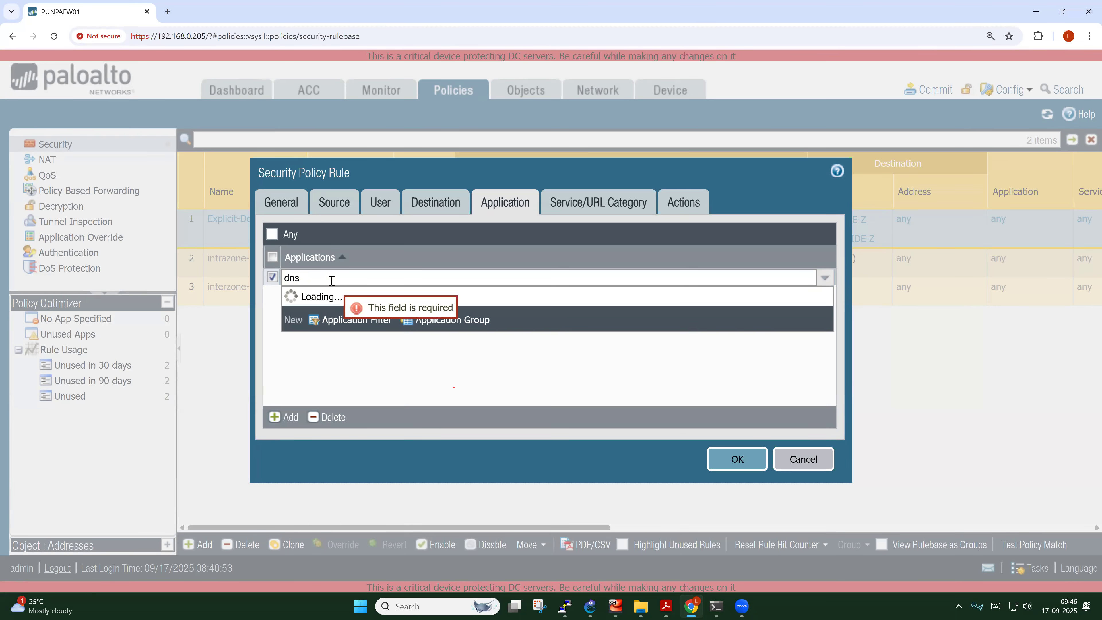
{"action": "left_click", "coordinate": [300, 327]}
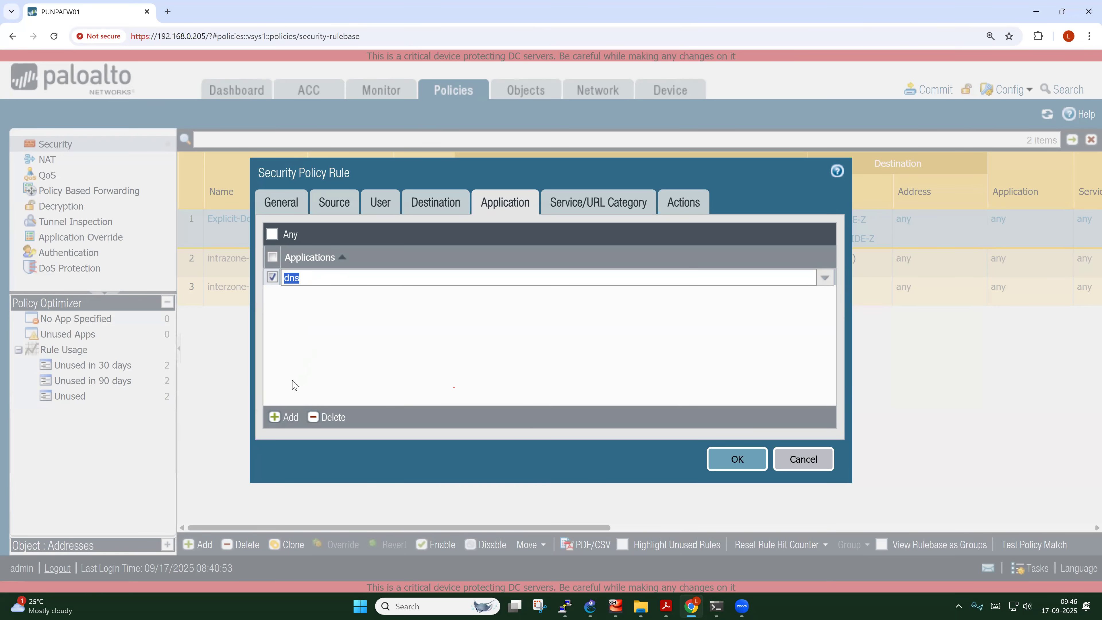
{"action": "left_click", "coordinate": [281, 417]}
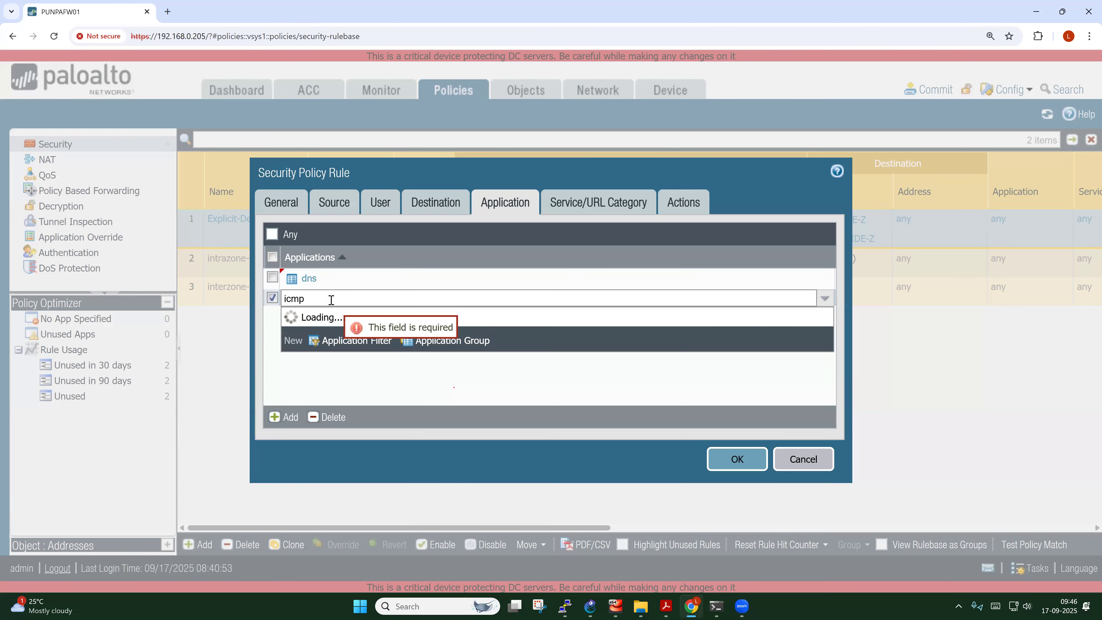
{"action": "left_click", "coordinate": [305, 328]}
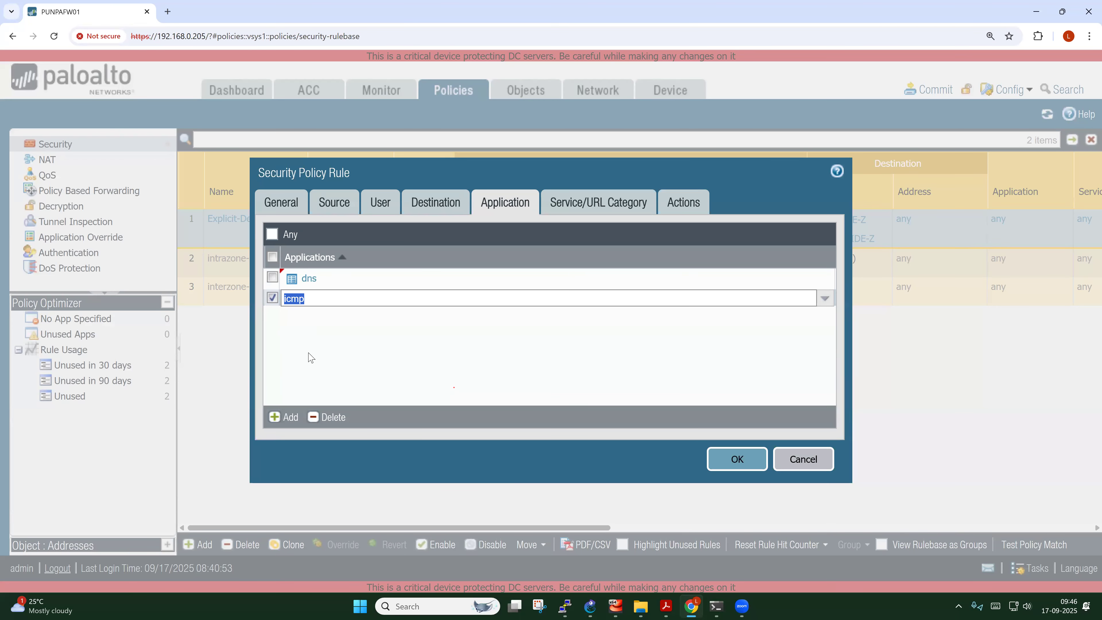
{"action": "left_click", "coordinate": [287, 419]}
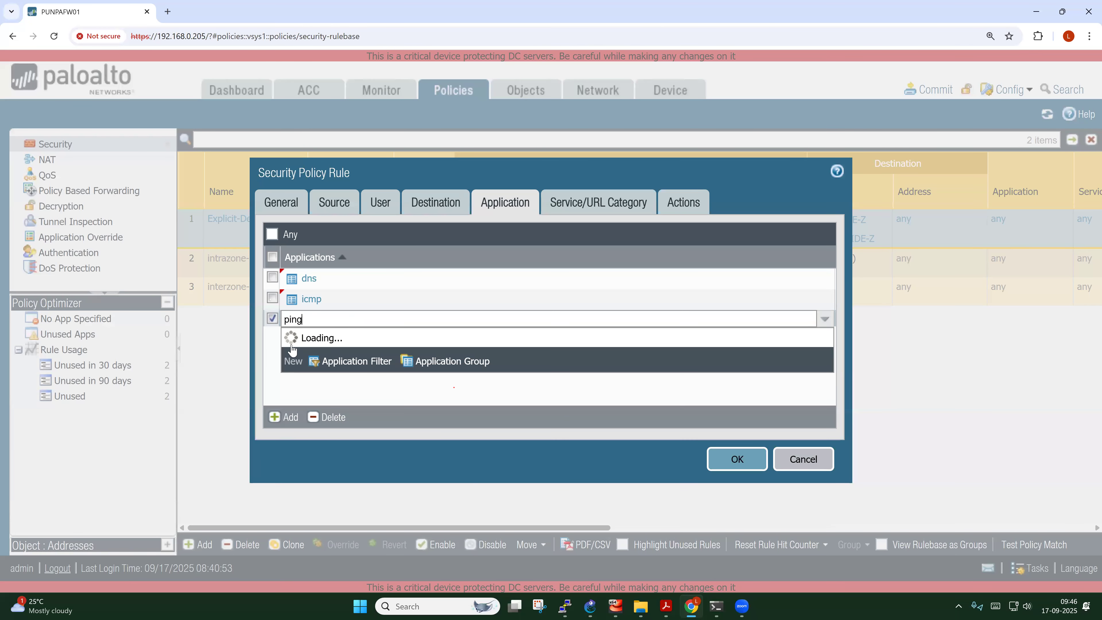
{"action": "left_click", "coordinate": [308, 365]}
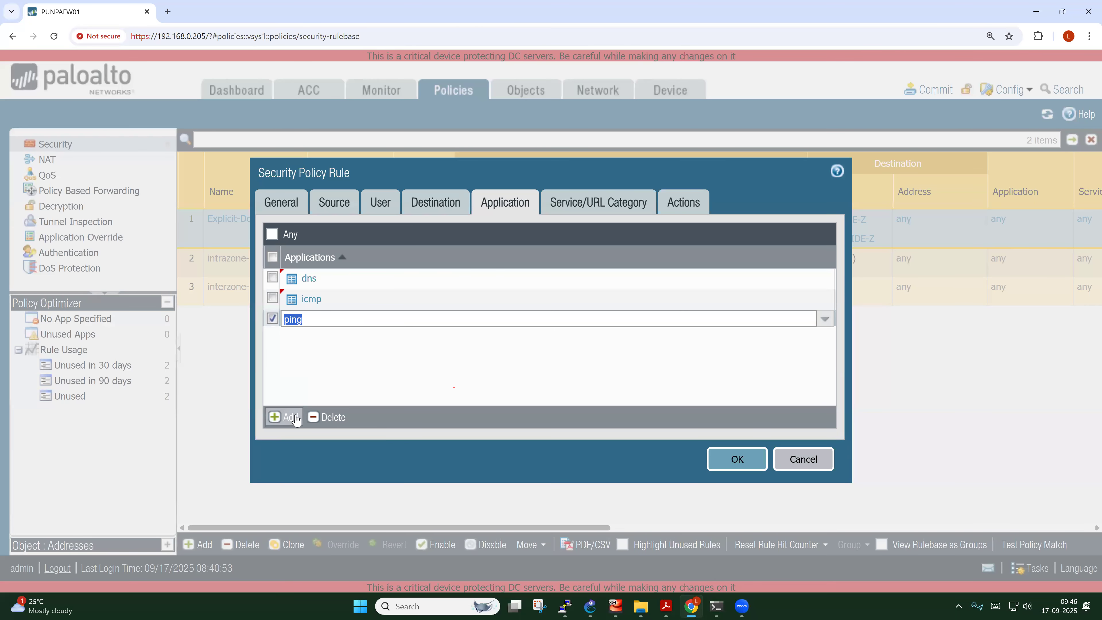
{"action": "left_click", "coordinate": [284, 417]}
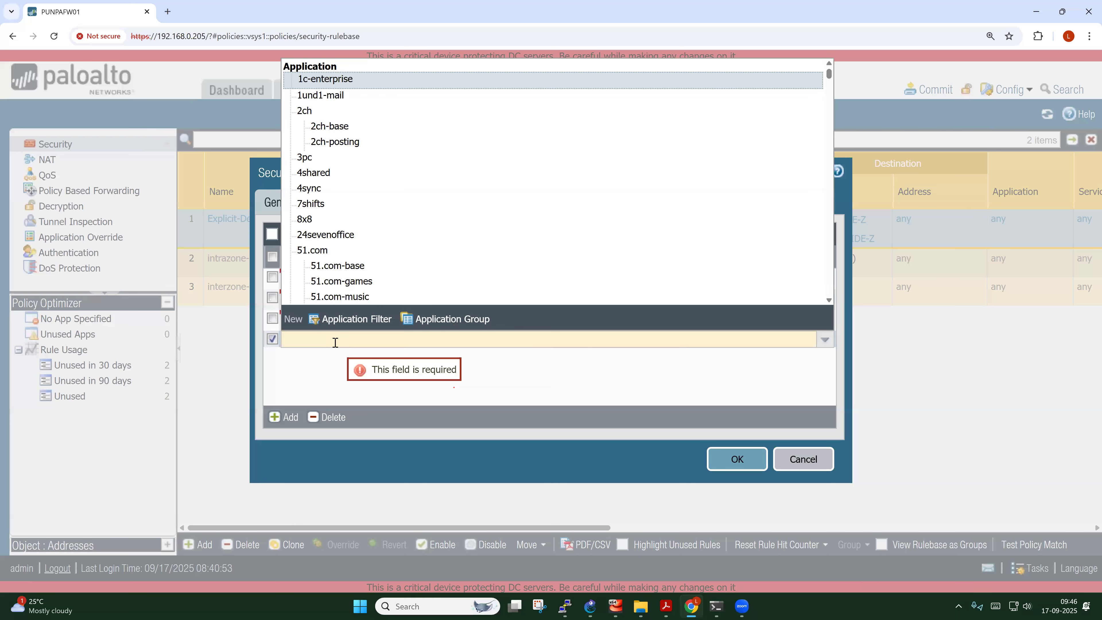
{"action": "type", "text": "trac"}
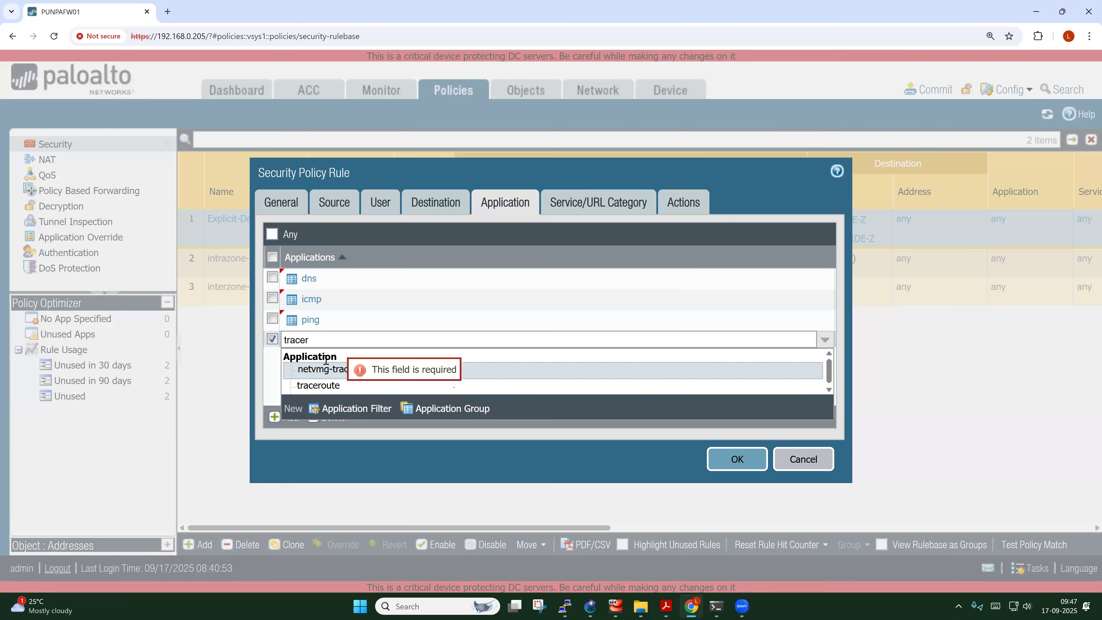
{"action": "type", "text": "er"}
{"action": "left_click", "coordinate": [326, 385]}
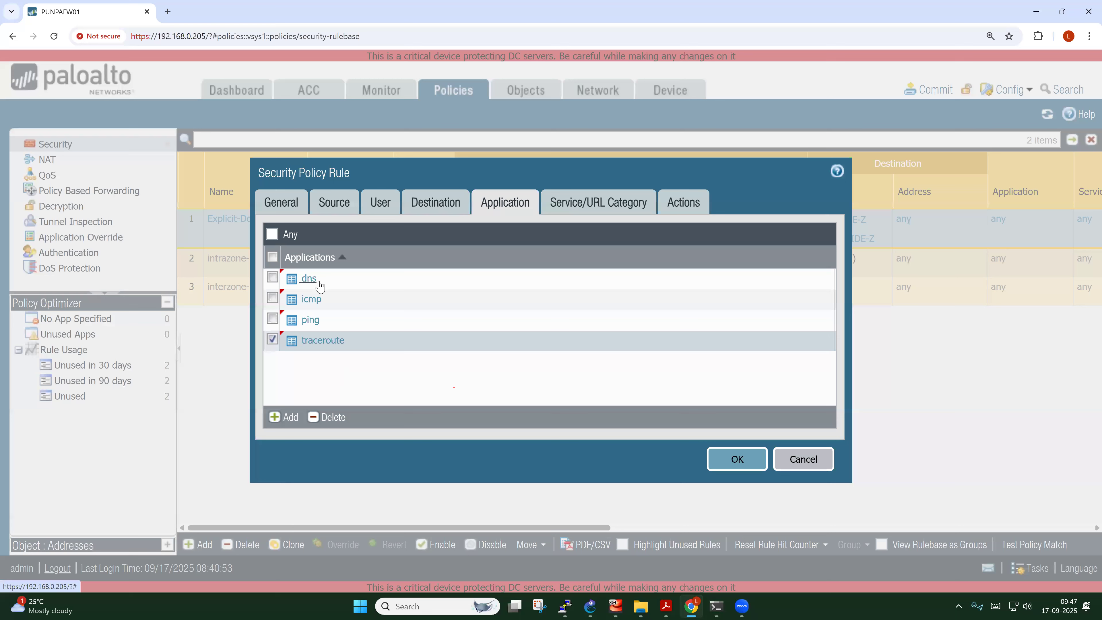
{"action": "left_click", "coordinate": [271, 340]}
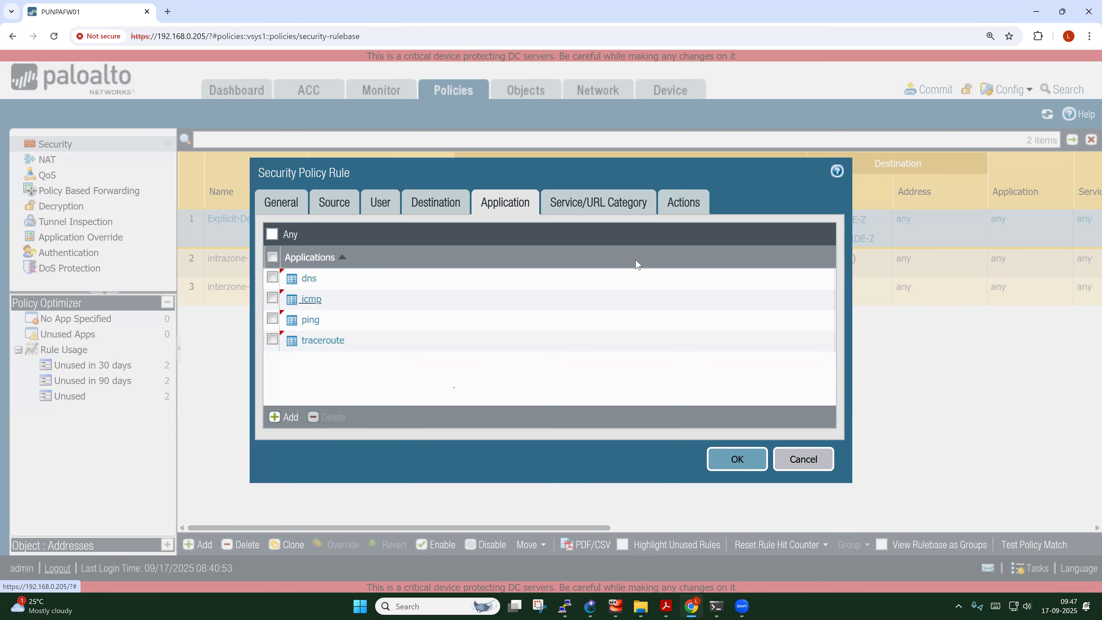
Set service any, enable Log at Session Start, and save Common-Services-Access
{"action": "left_click", "coordinate": [606, 209]}
{"action": "left_click", "coordinate": [379, 237]}
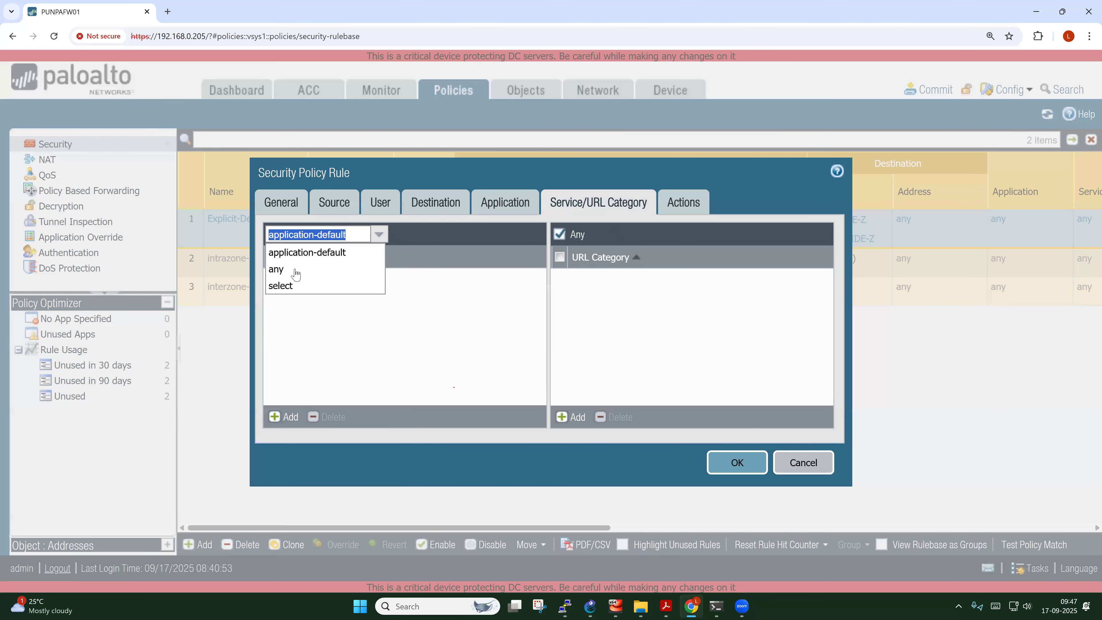
{"action": "left_click", "coordinate": [290, 270]}
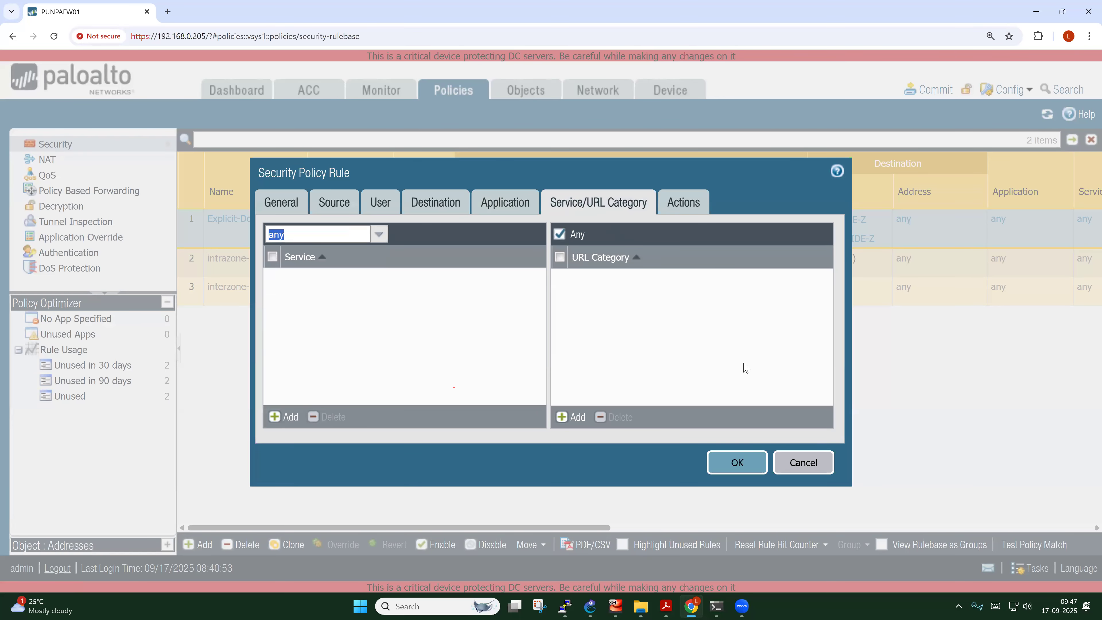
{"action": "left_click", "coordinate": [697, 210]}
{"action": "left_click", "coordinate": [652, 253]}
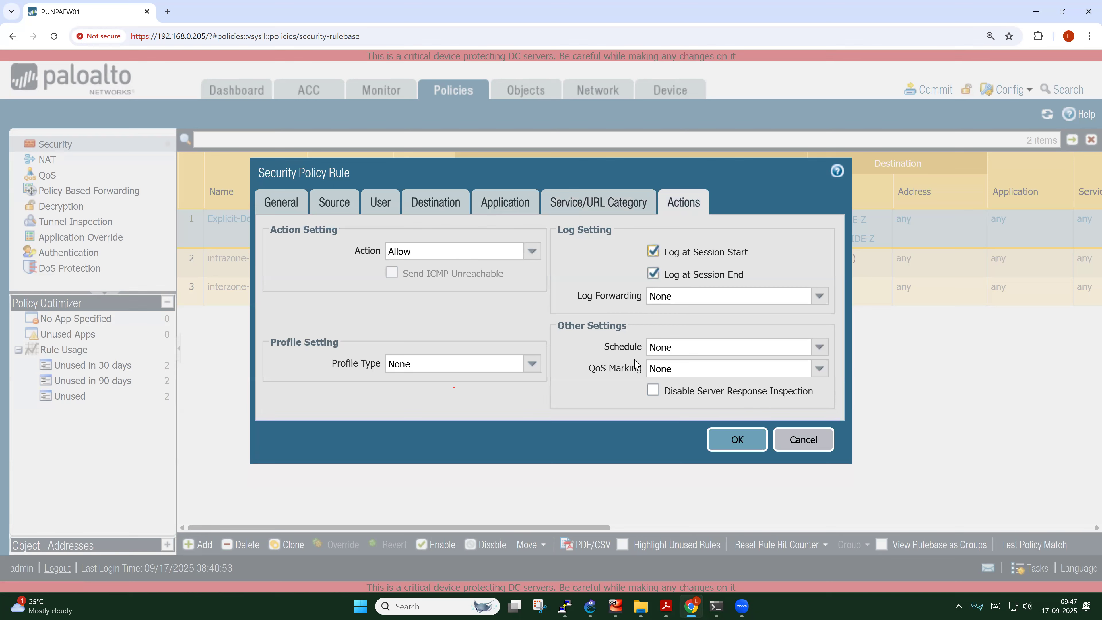
{"action": "left_click", "coordinate": [737, 439]}
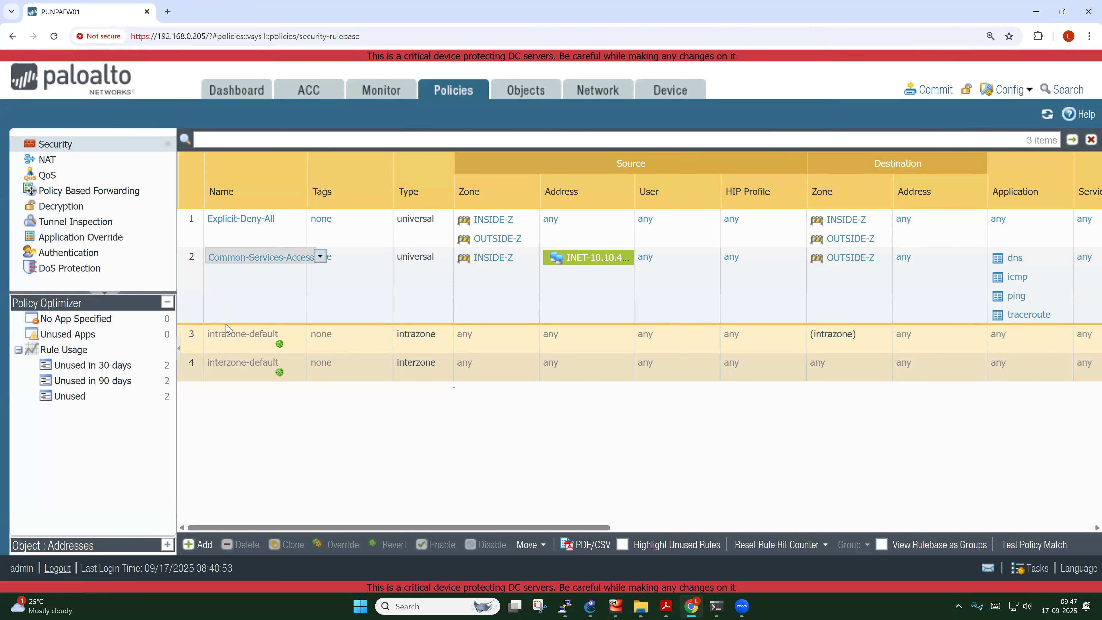
{"action": "left_click", "coordinate": [192, 230]}
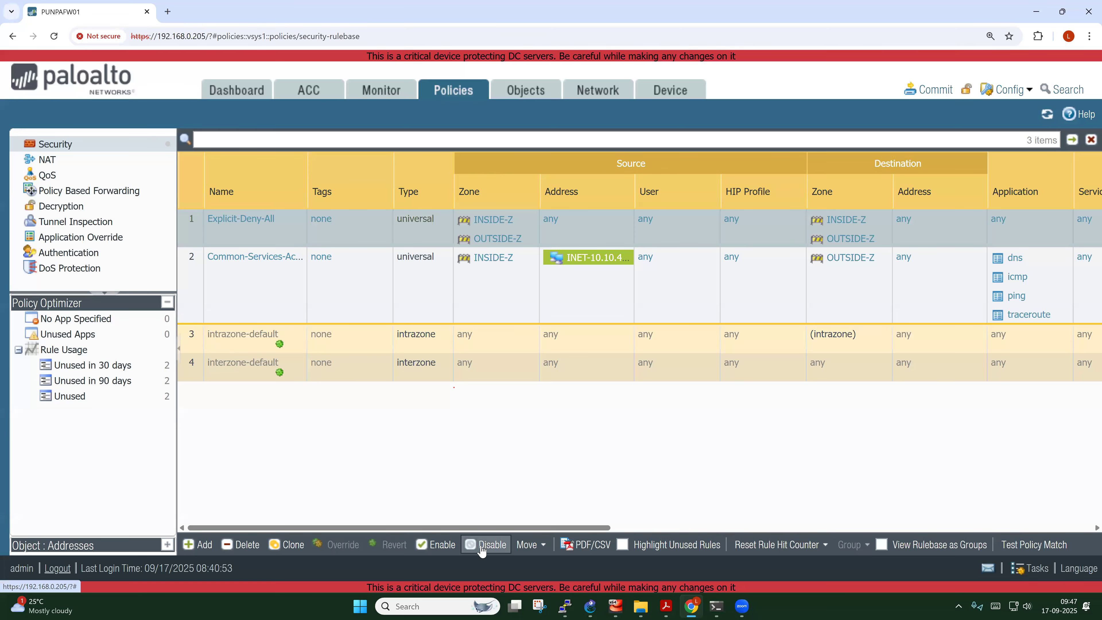
Move Explicit-Deny-All to the bottom and commit the configuration successfully
{"action": "left_click", "coordinate": [545, 548]}
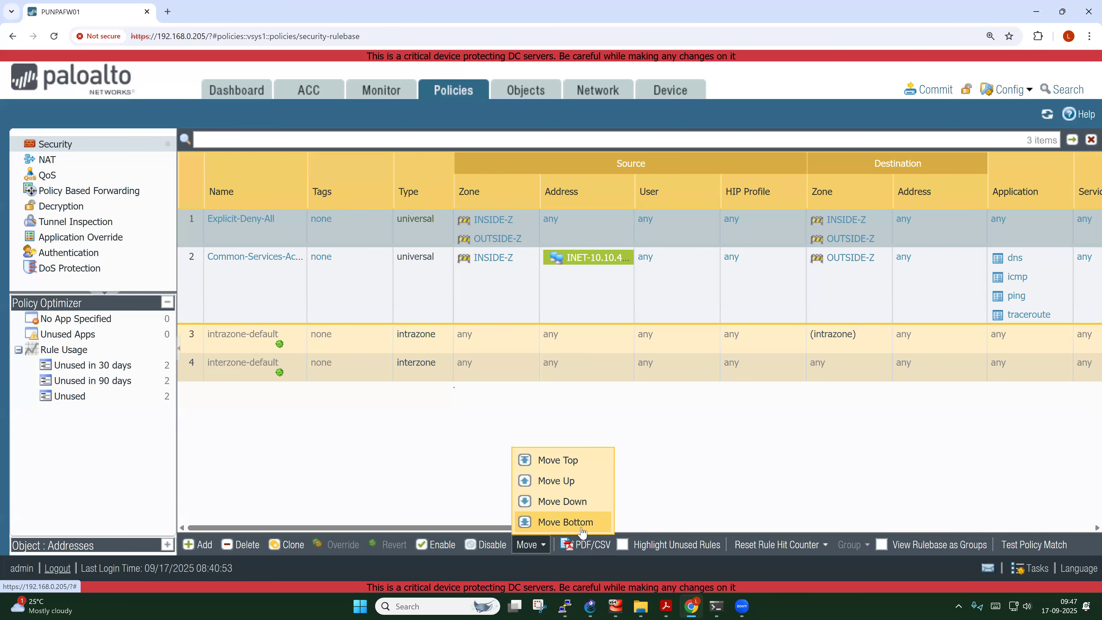
{"action": "left_click", "coordinate": [564, 522]}
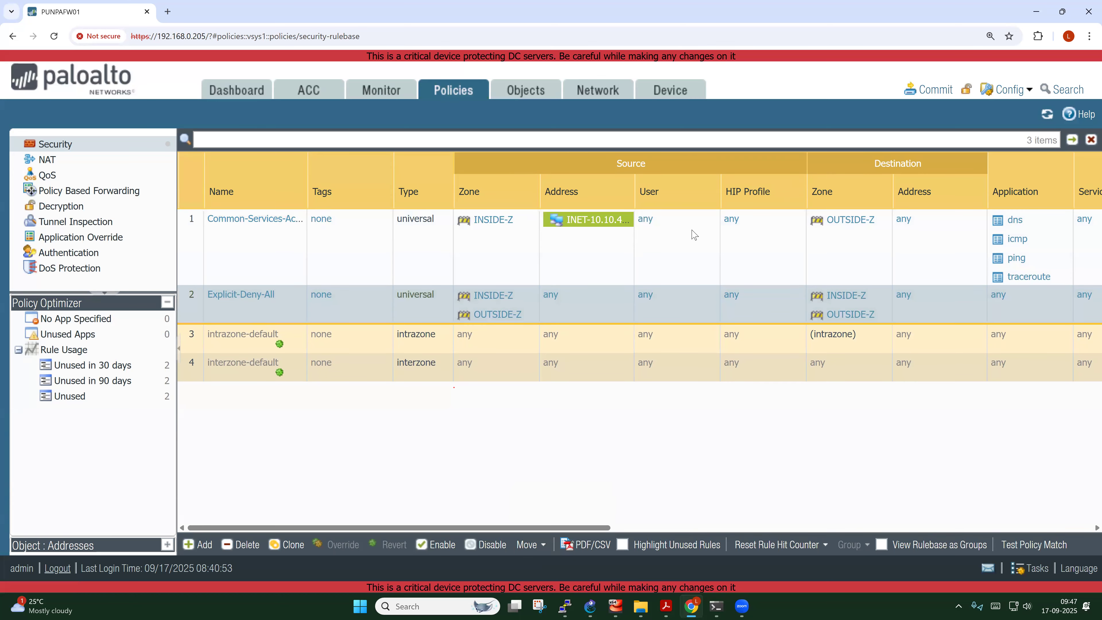
{"action": "left_click", "coordinate": [929, 93]}
{"action": "left_click", "coordinate": [722, 518]}
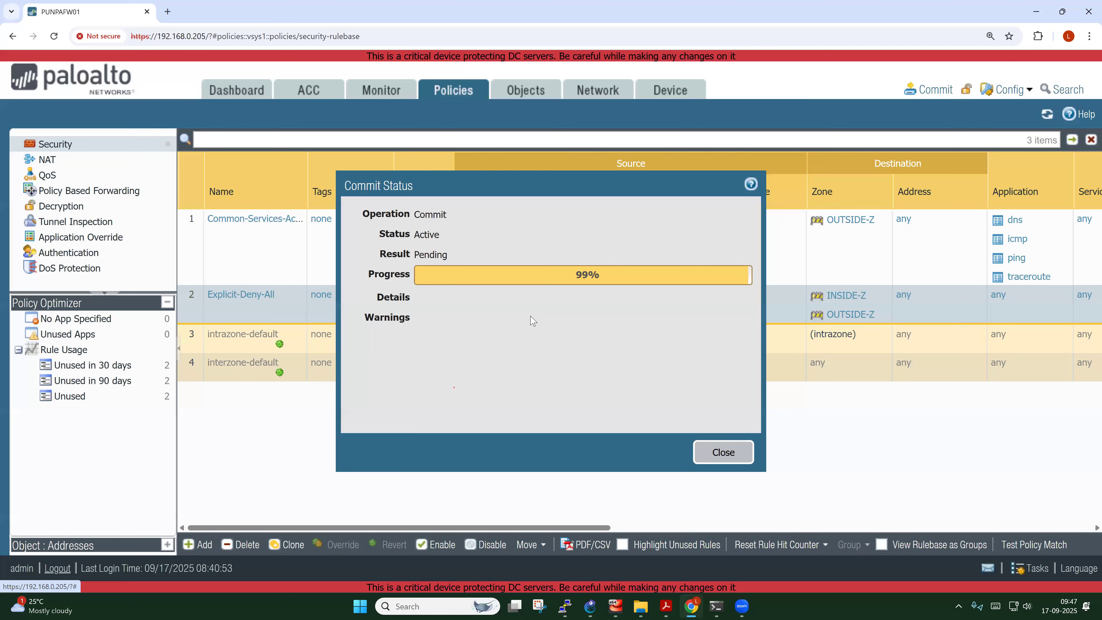
{"action": "left_click", "coordinate": [721, 453]}
In the NAT rulebase, start a new rule named Allow-All
{"action": "left_click", "coordinate": [48, 161]}
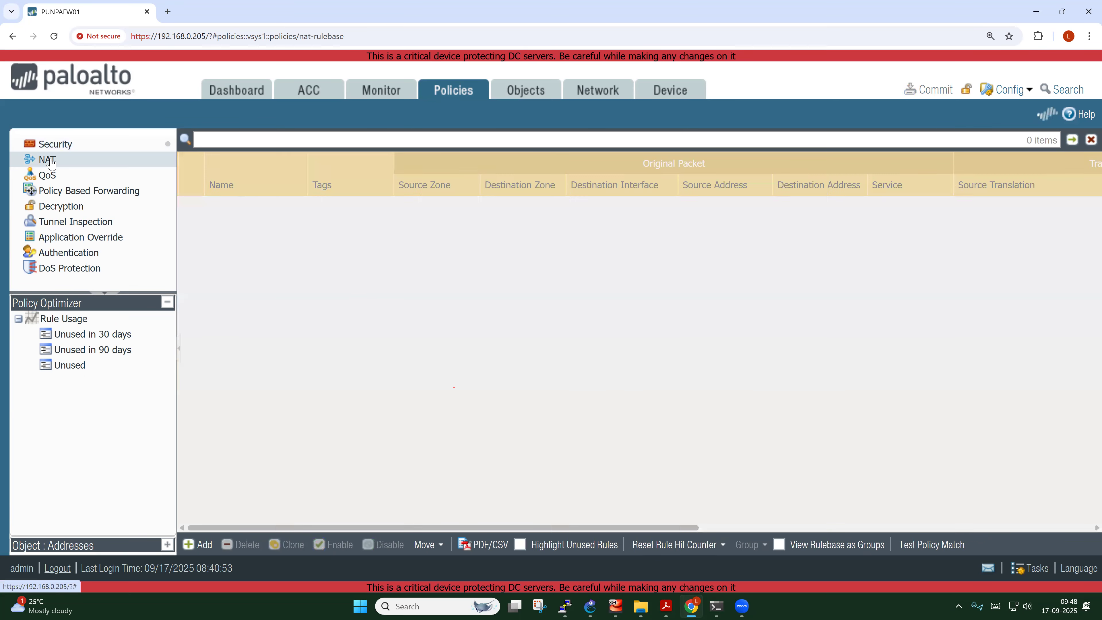
{"action": "left_click", "coordinate": [197, 544]}
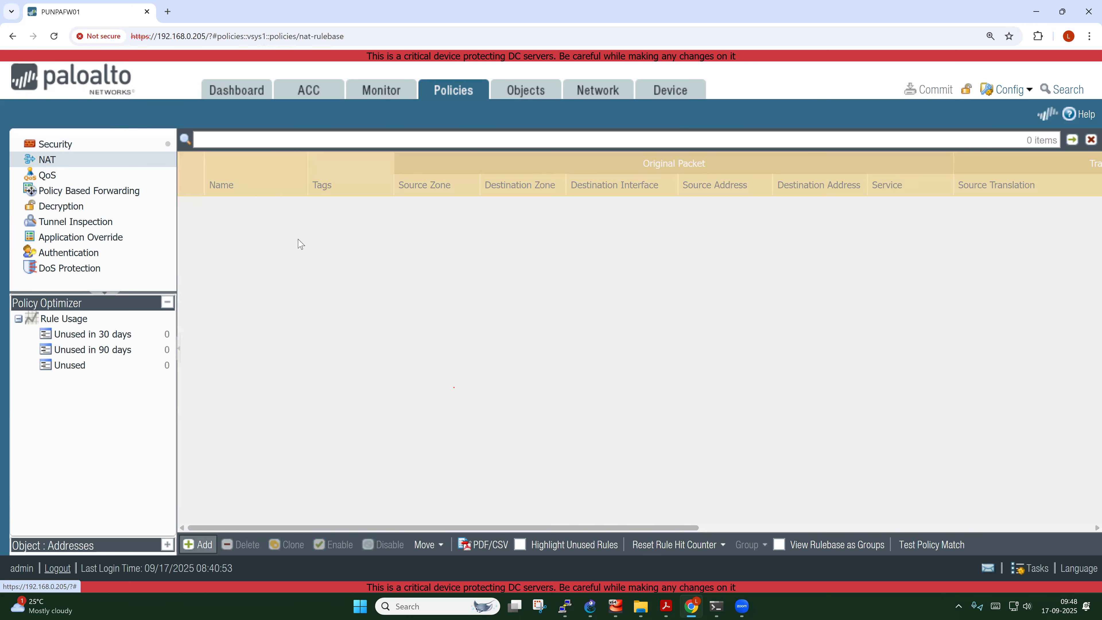
{"action": "left_click", "coordinate": [324, 239]}
{"action": "type", "text": "Allow-All"}
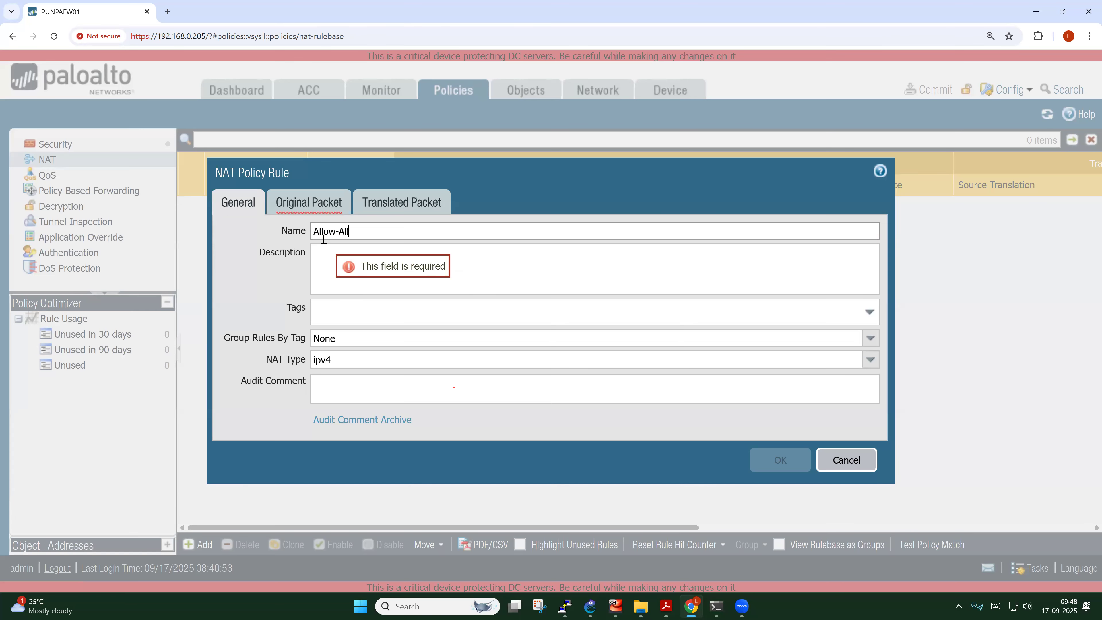
Match source zone INSIDE-Z, destination zone OUTSIDE-Z and source address INET-10.10.4.0
{"action": "left_click", "coordinate": [309, 203]}
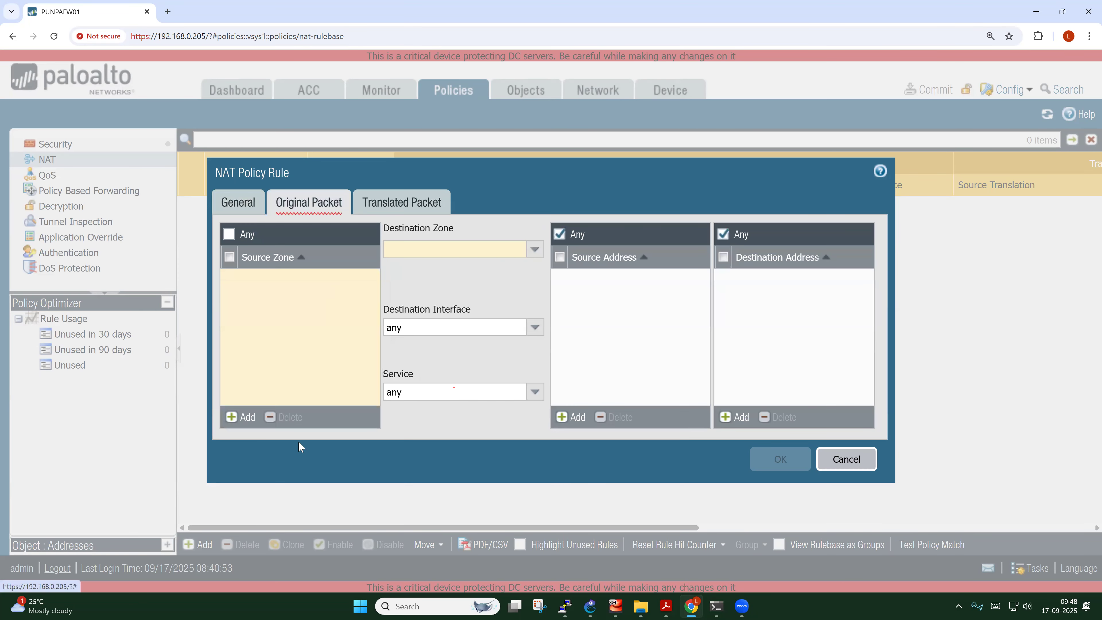
{"action": "left_click", "coordinate": [240, 417]}
{"action": "left_click", "coordinate": [250, 295]}
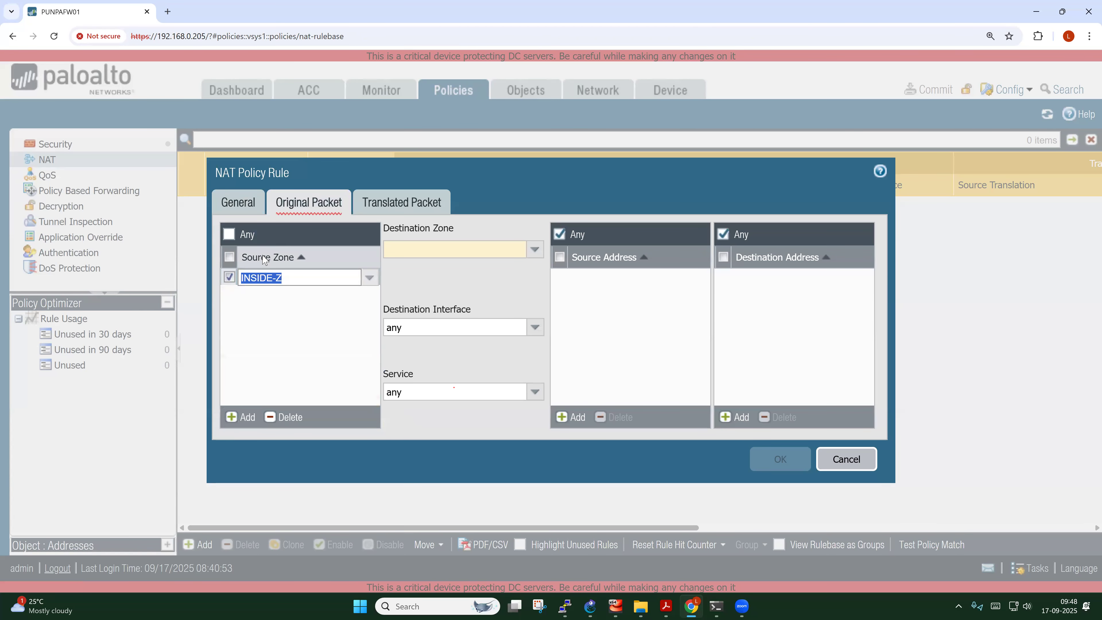
{"action": "left_click", "coordinate": [270, 352]}
{"action": "left_click", "coordinate": [534, 250]}
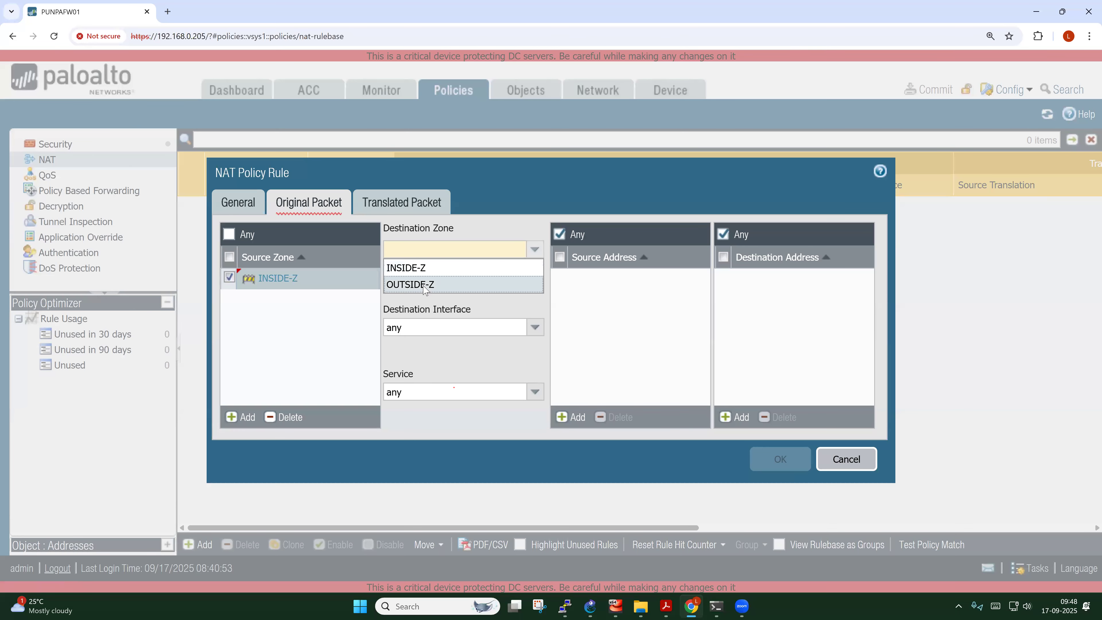
{"action": "left_click", "coordinate": [421, 290]}
{"action": "left_click", "coordinate": [528, 302]}
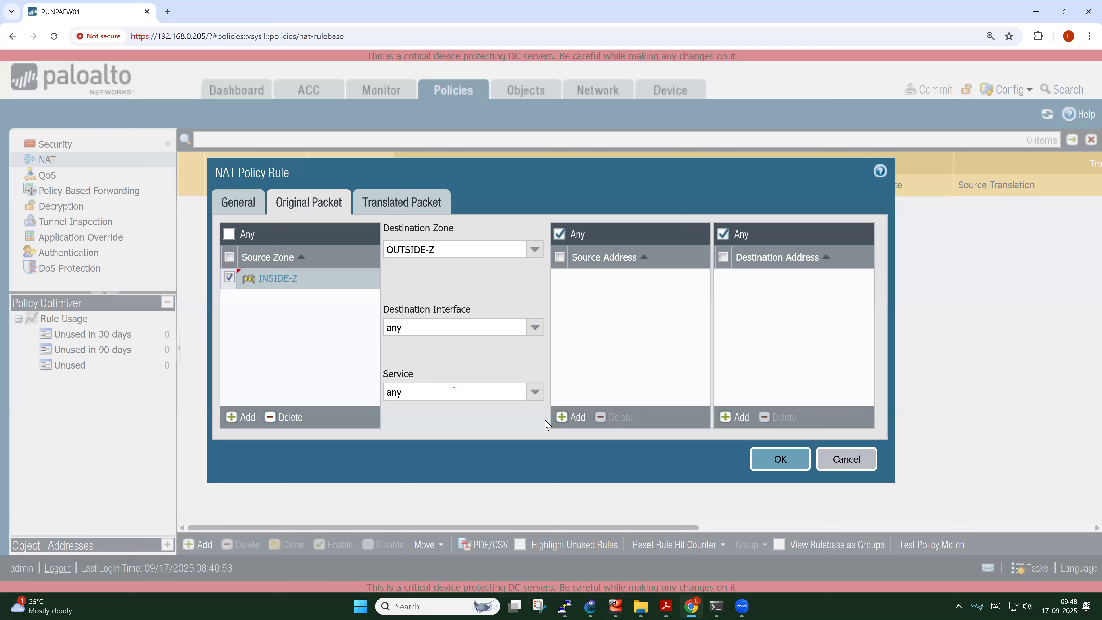
{"action": "left_click", "coordinate": [574, 418]}
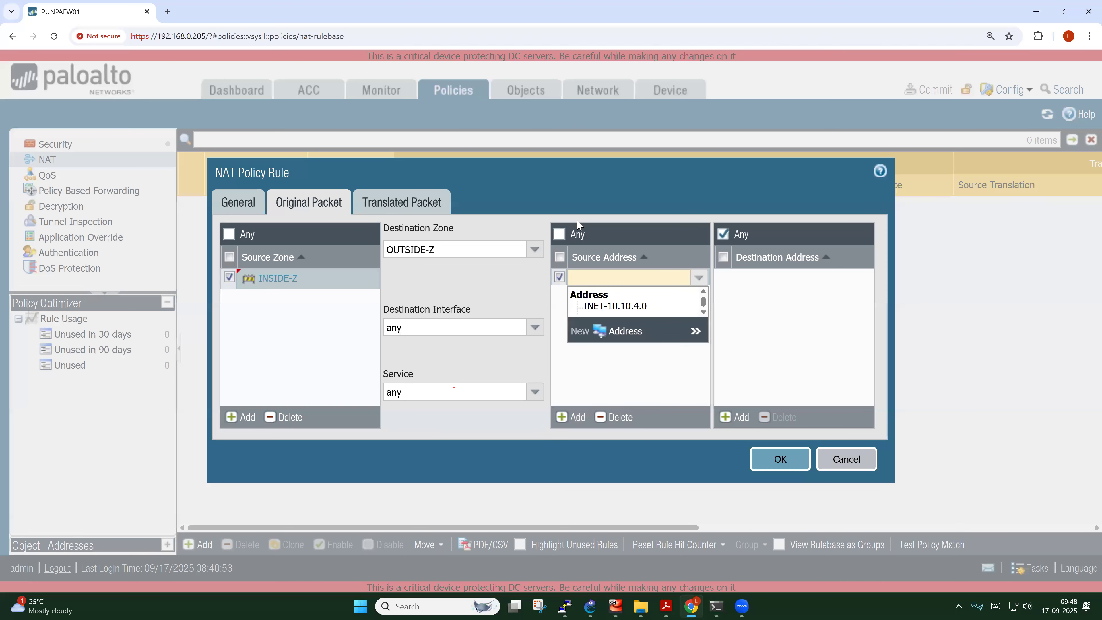
{"action": "left_click", "coordinate": [625, 308]}
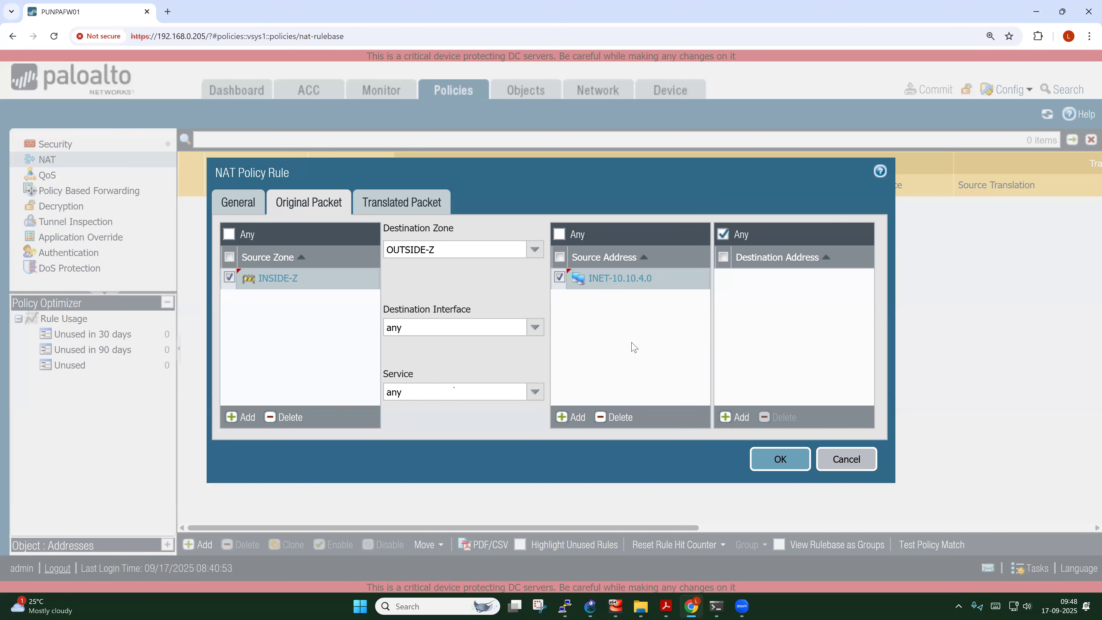
Translate via Dynamic IP And Port on ethernet1/1 192.168.1.245/24 and save the rule
{"action": "left_click", "coordinate": [381, 207]}
{"action": "left_click", "coordinate": [532, 251]}
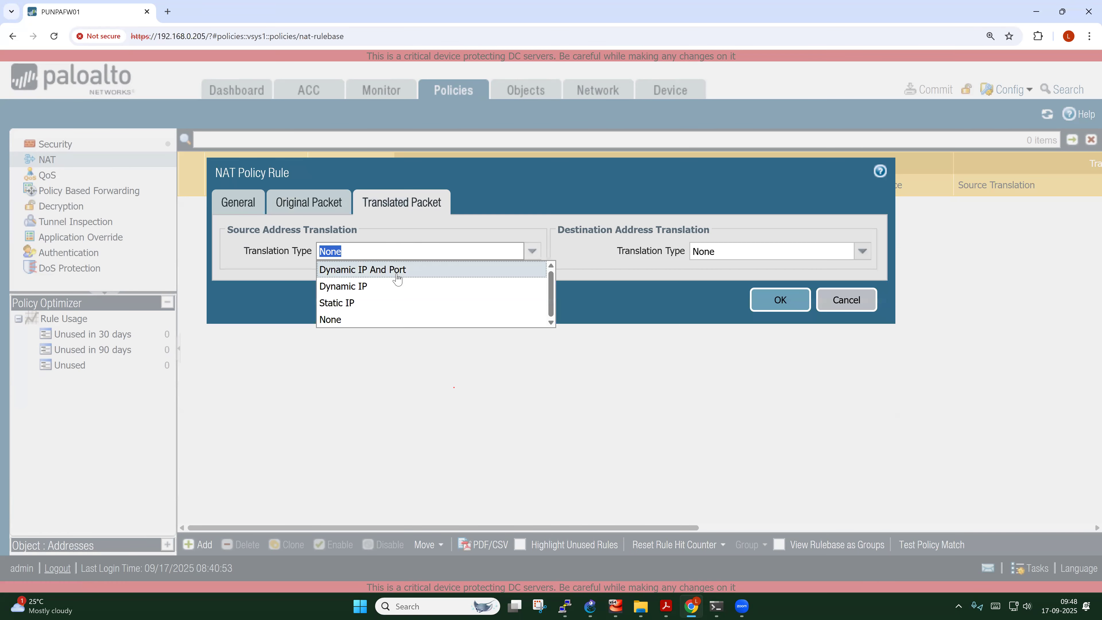
{"action": "left_click", "coordinate": [395, 270]}
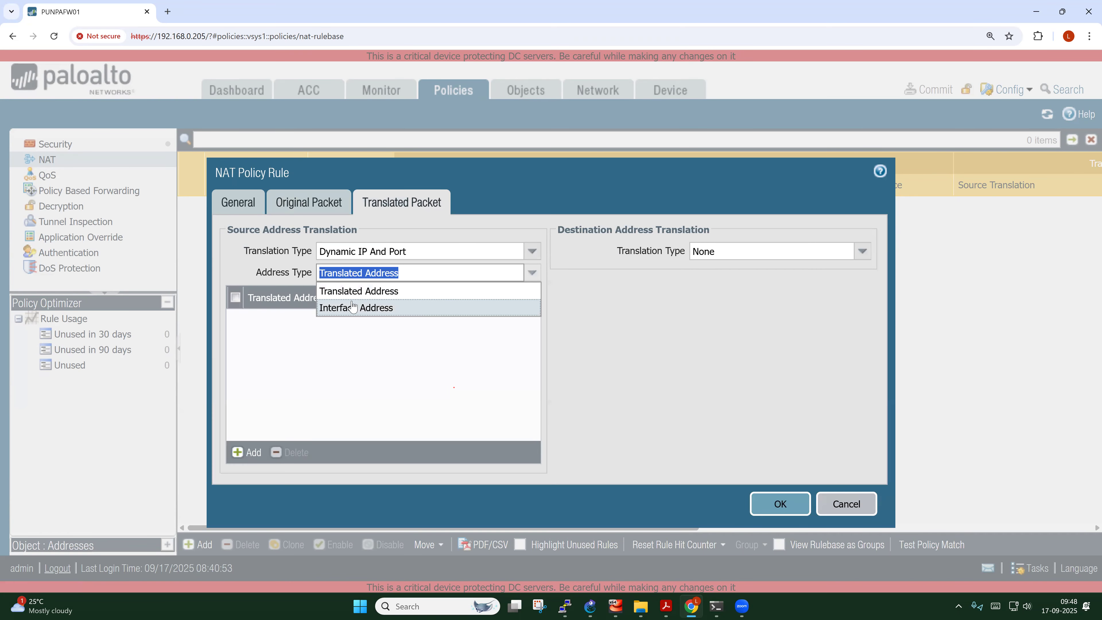
{"action": "left_click", "coordinate": [419, 307]}
{"action": "left_click", "coordinate": [532, 294]}
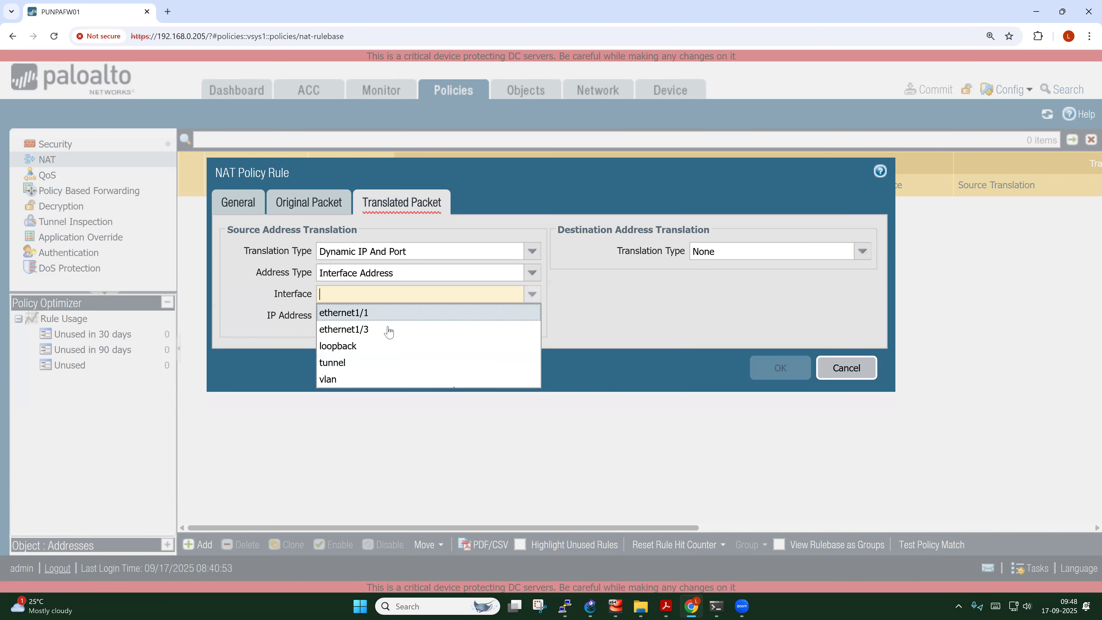
{"action": "left_click", "coordinate": [356, 314]}
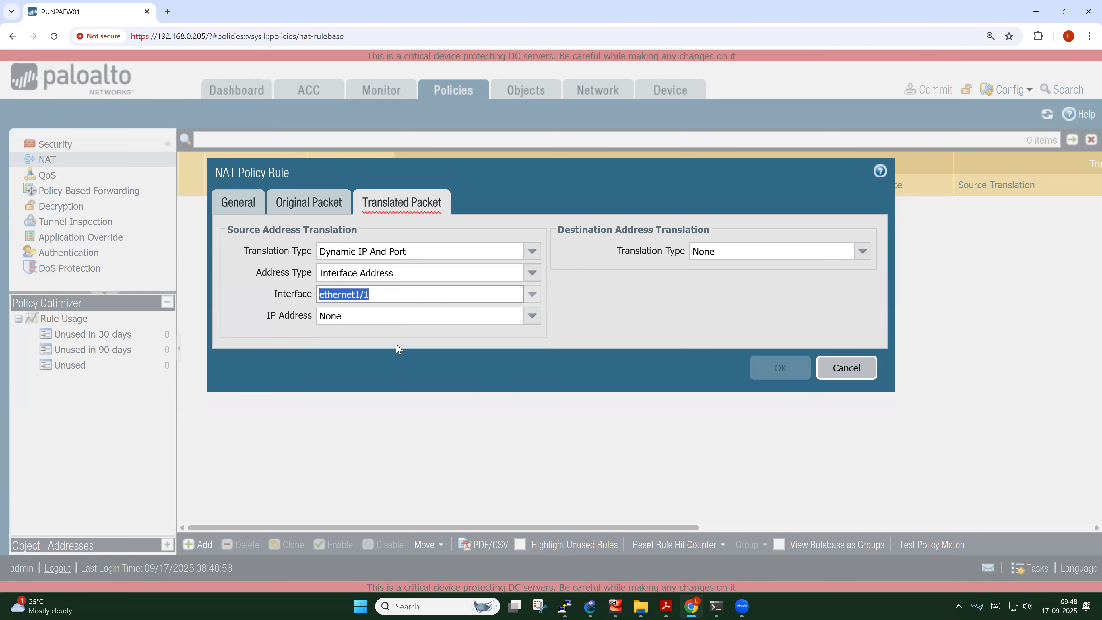
{"action": "left_click", "coordinate": [531, 316]}
{"action": "left_click", "coordinate": [376, 350]}
{"action": "left_click", "coordinate": [780, 368]}
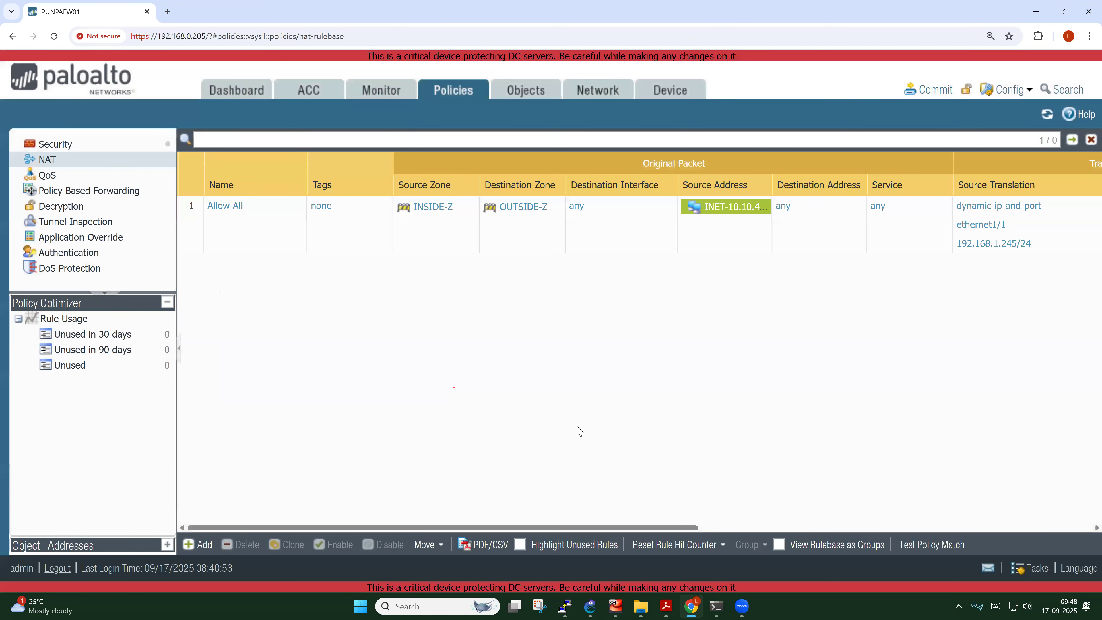
Commit all changes and close the Completed/Successful status dialog
{"action": "left_click", "coordinate": [940, 92]}
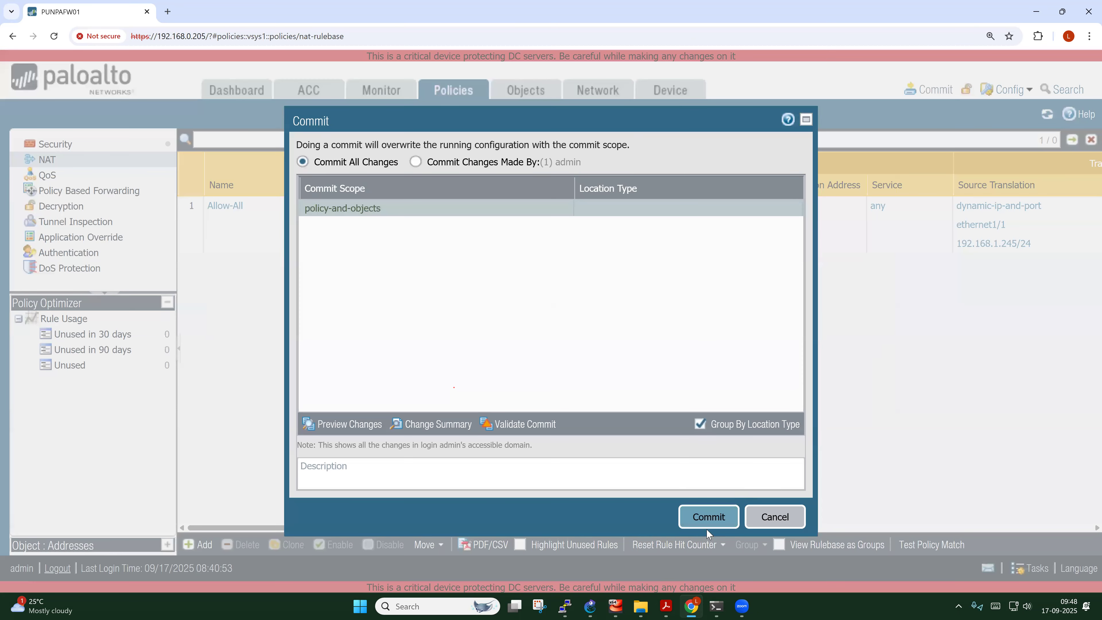
{"action": "left_click", "coordinate": [707, 521]}
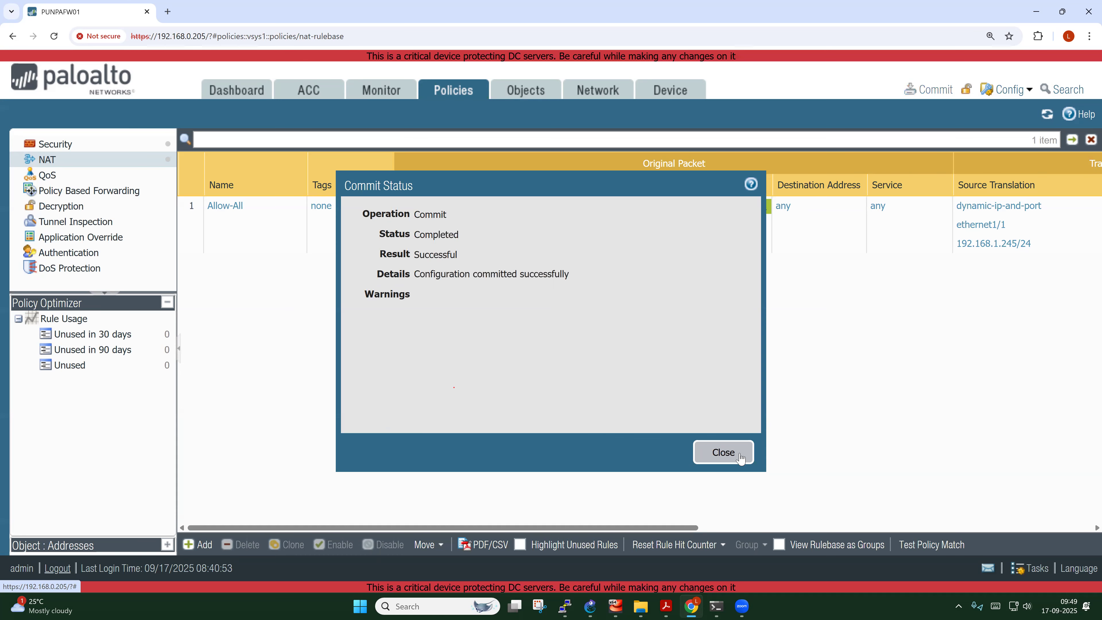
{"action": "left_click", "coordinate": [740, 457]}
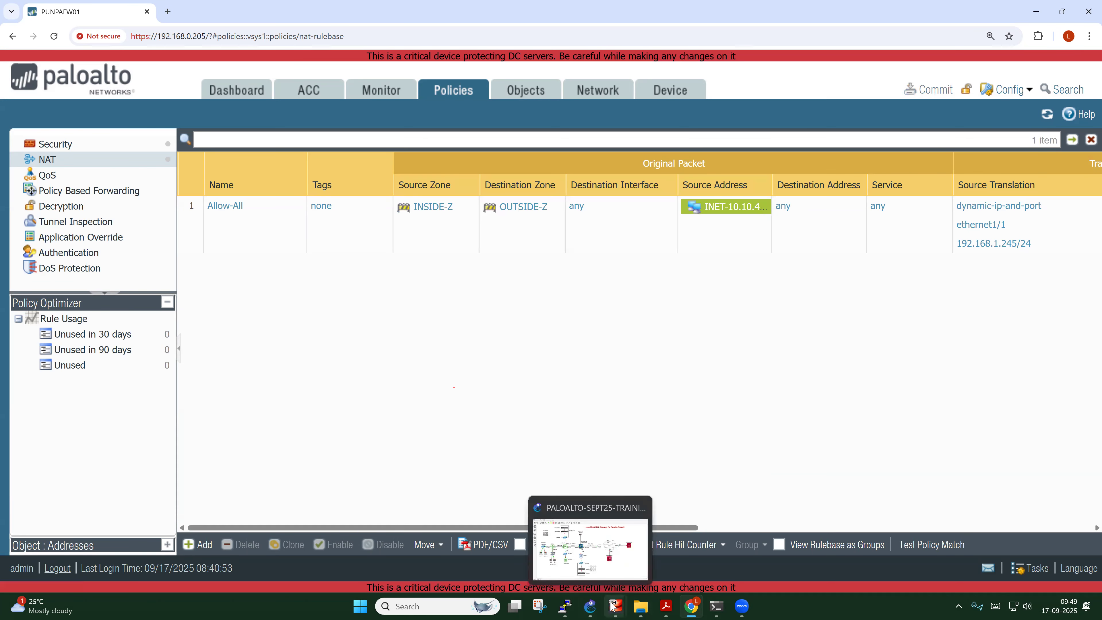
On CHN-PC1's command prompt, rerun ping 192.168.1.1
{"action": "left_click", "coordinate": [628, 554]}
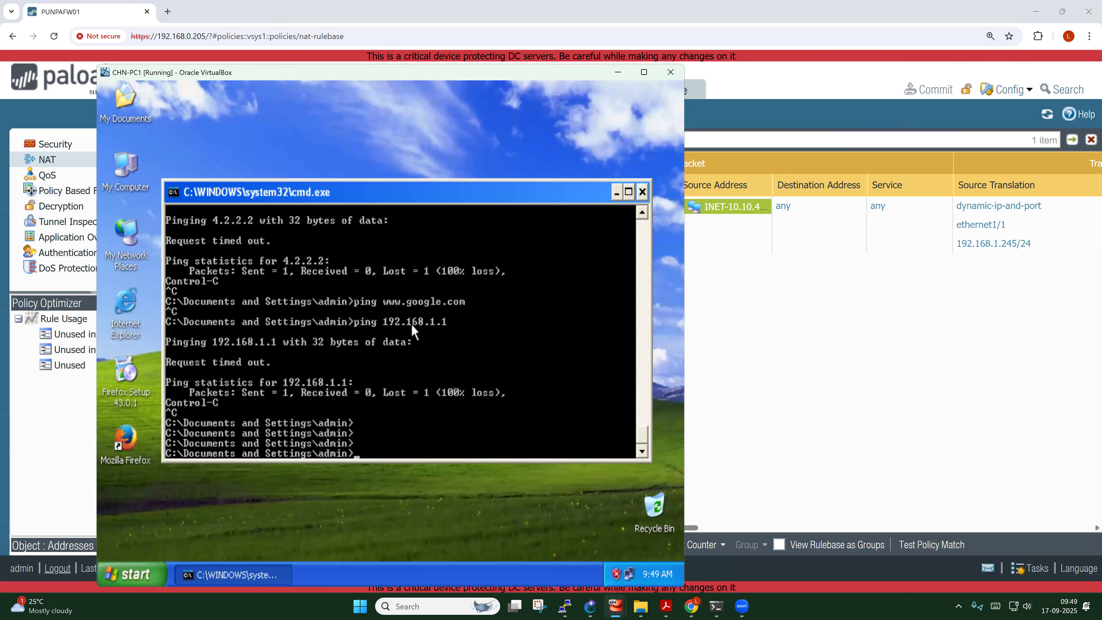
{"action": "key", "text": "Return"}
{"action": "key", "text": "Return"}
{"action": "key", "text": "Return"}
{"action": "key", "text": "Return"}
{"action": "key", "text": "Return"}
{"action": "key", "text": "Up"}
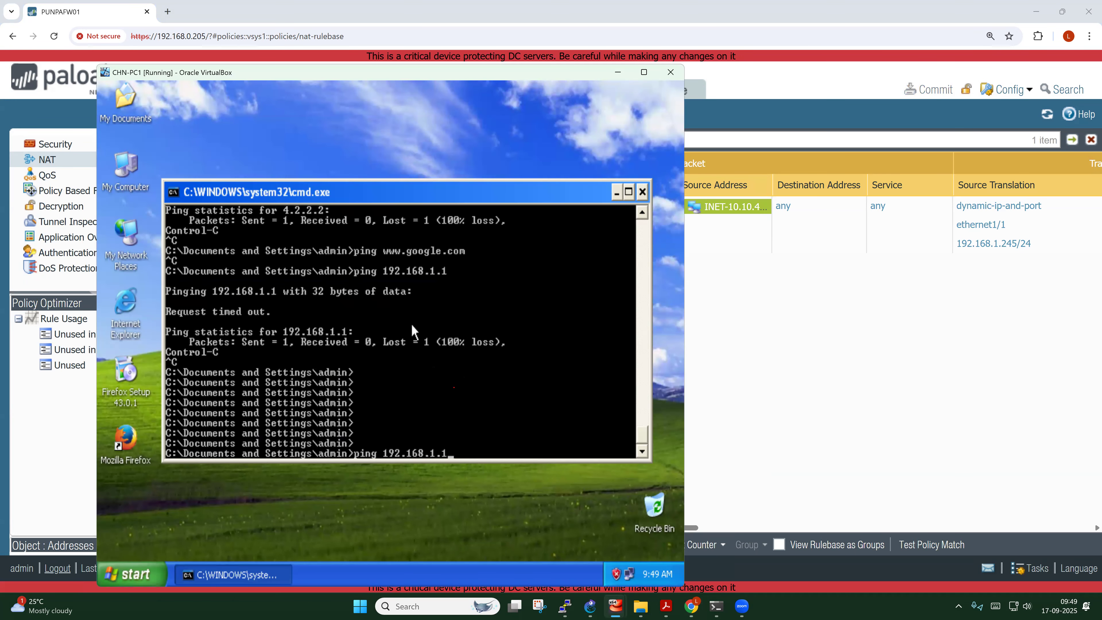
{"action": "key", "text": "Return"}
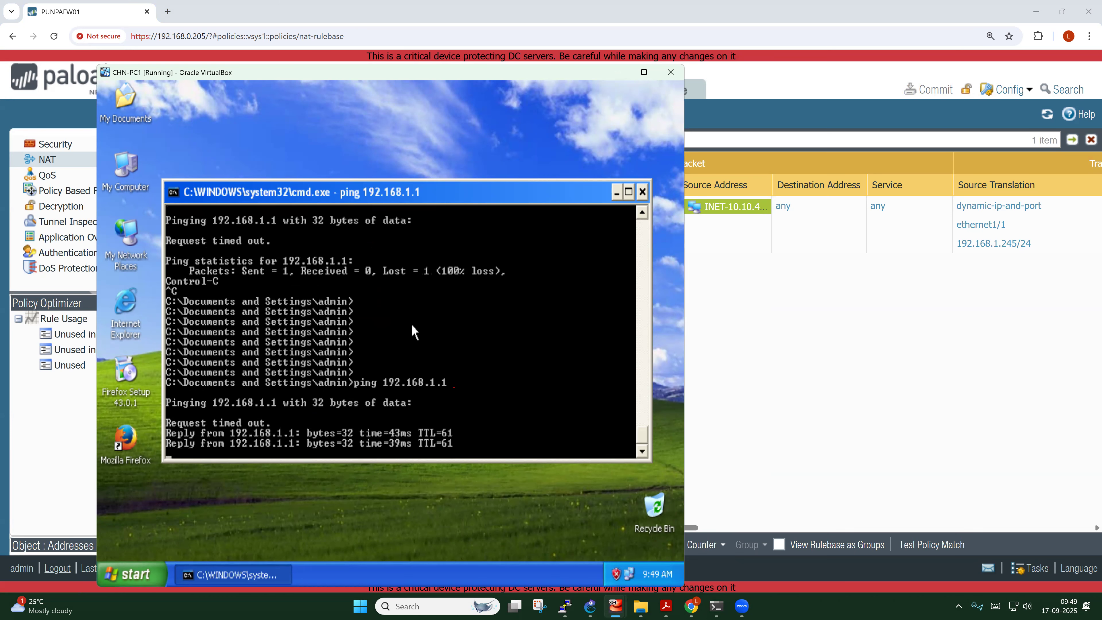
{"action": "type", "text": "ping www.google.com"}
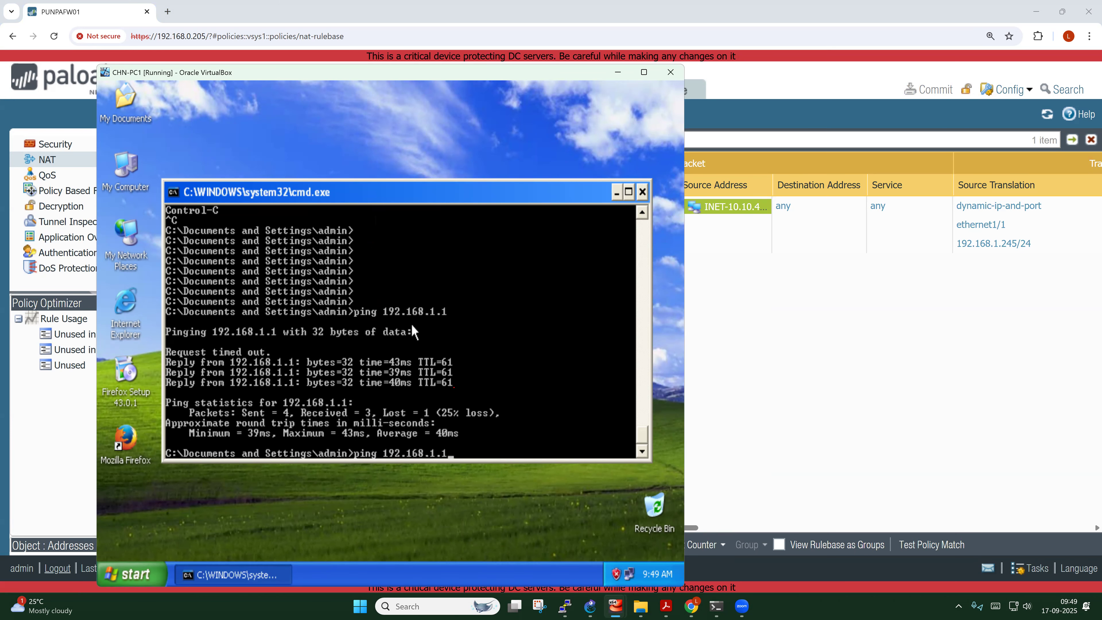
{"action": "key", "text": "Return"}
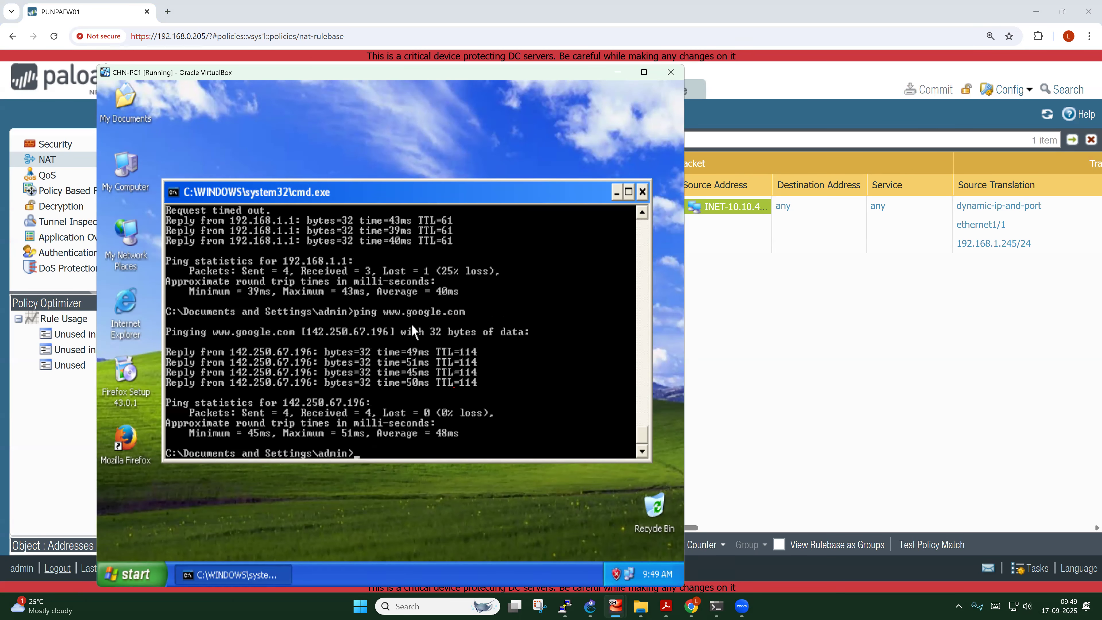
{"action": "type", "text": "ping 4.2.2.2"}
{"action": "key", "text": "Return"}
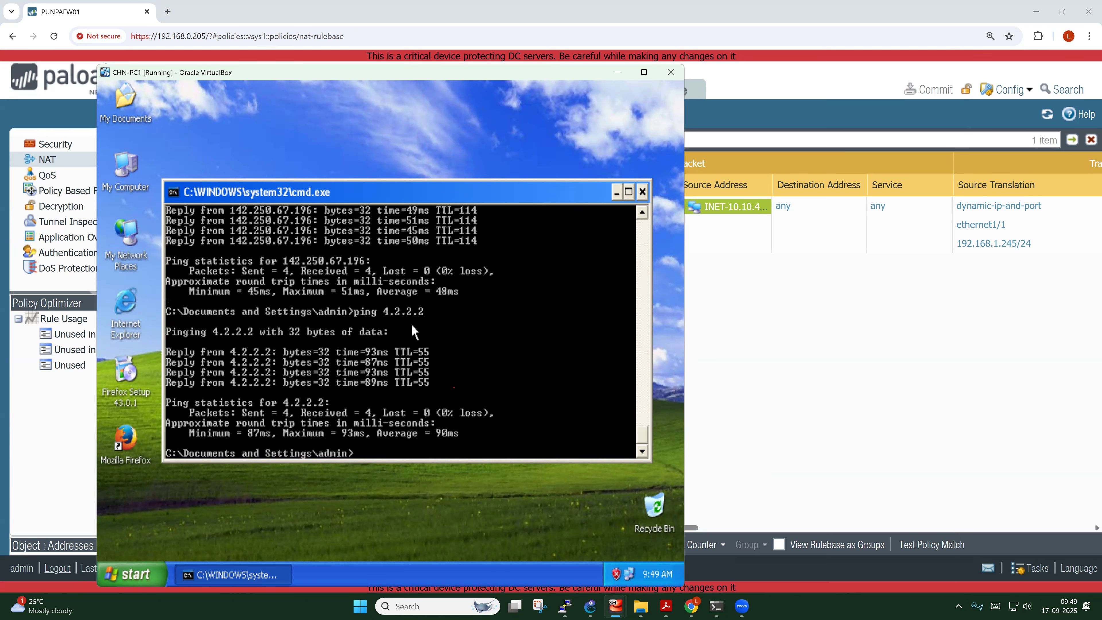
{"action": "key", "text": "Return"}
{"action": "key", "text": "Return"}
{"action": "key", "text": "Return"}
{"action": "key", "text": "Return"}
{"action": "key", "text": "Return"}
{"action": "key", "text": "Return"}
{"action": "key", "text": "Return"}
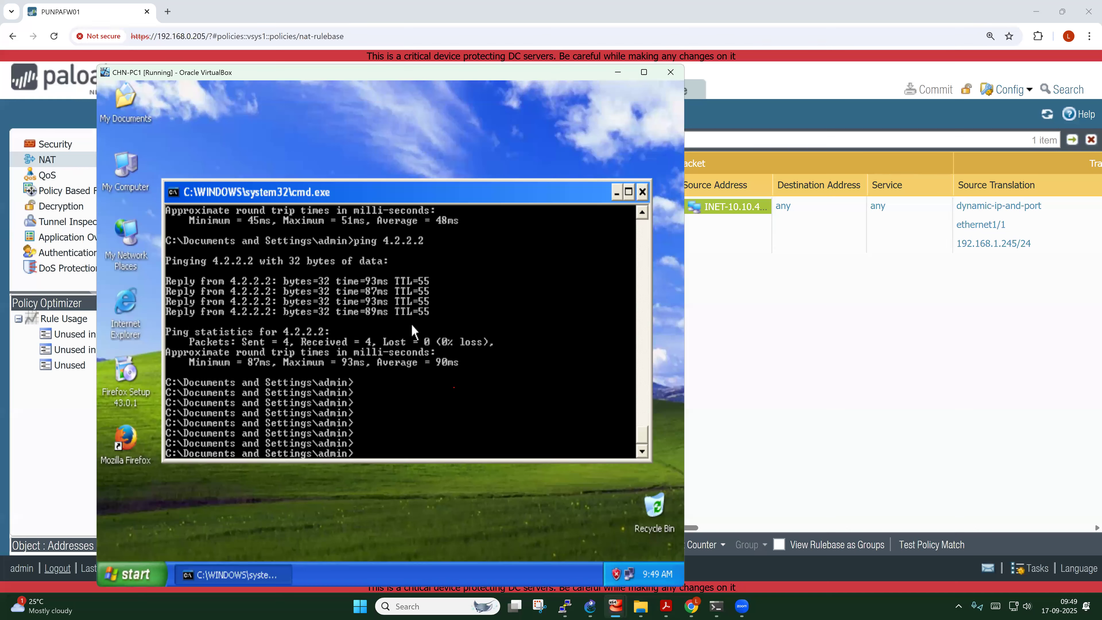
{"action": "left_click", "coordinate": [590, 606]}
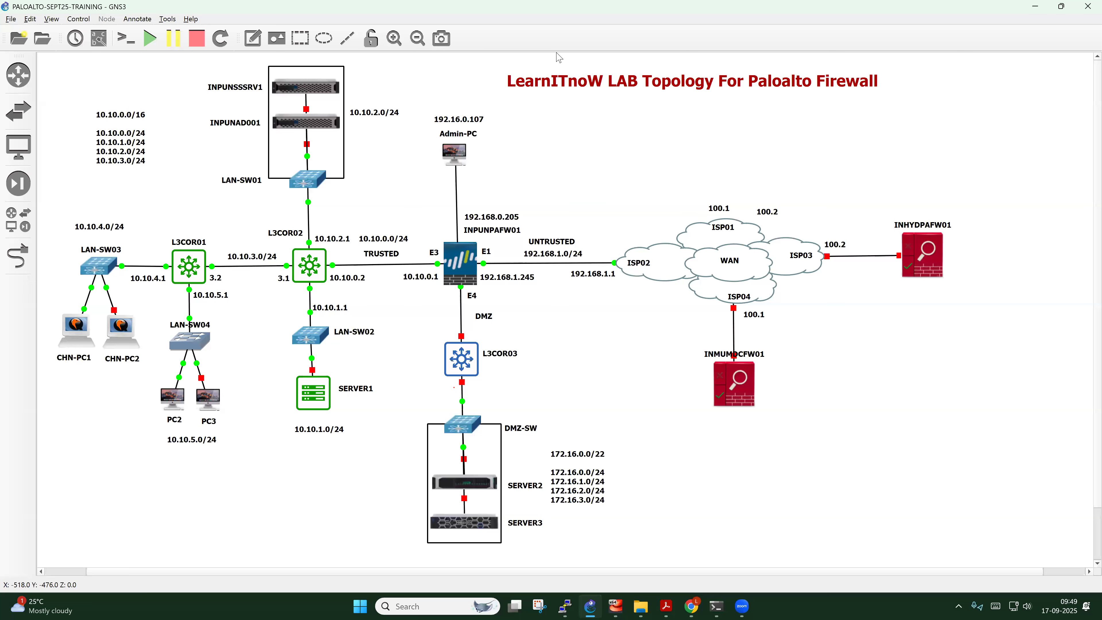
Sketch the CHN-PC1 to ISP02 traffic path in red, then erase the markings
{"action": "mouse_move", "coordinate": [54, 369]}
{"action": "left_mouse_down"}
{"action": "mouse_move", "coordinate": [75, 353]}
{"action": "mouse_move", "coordinate": [66, 315]}
{"action": "mouse_move", "coordinate": [87, 266]}
{"action": "mouse_move", "coordinate": [589, 252]}
{"action": "mouse_move", "coordinate": [675, 234]}
{"action": "mouse_move", "coordinate": [702, 145]}
{"action": "left_mouse_up"}
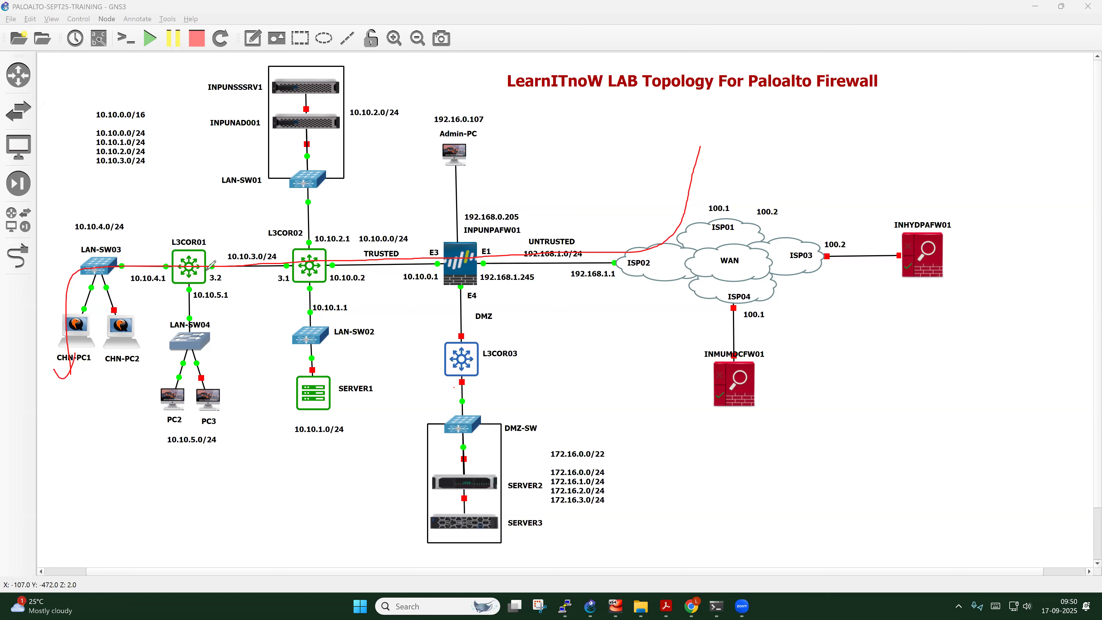
{"action": "mouse_move", "coordinate": [75, 322]}
{"action": "left_mouse_down"}
{"action": "mouse_move", "coordinate": [87, 274]}
{"action": "mouse_move", "coordinate": [167, 267]}
{"action": "left_mouse_up"}
{"action": "mouse_move", "coordinate": [276, 262]}
{"action": "left_mouse_down"}
{"action": "mouse_move", "coordinate": [282, 273]}
{"action": "mouse_move", "coordinate": [290, 262]}
{"action": "left_mouse_up"}
{"action": "left_click_drag", "start_coordinate": [440, 267], "coordinate": [434, 253]}
{"action": "mouse_move", "coordinate": [610, 254]}
{"action": "left_mouse_down"}
{"action": "mouse_move", "coordinate": [620, 272]}
{"action": "mouse_move", "coordinate": [616, 254]}
{"action": "mouse_move", "coordinate": [722, 201]}
{"action": "mouse_move", "coordinate": [744, 156]}
{"action": "left_mouse_up"}
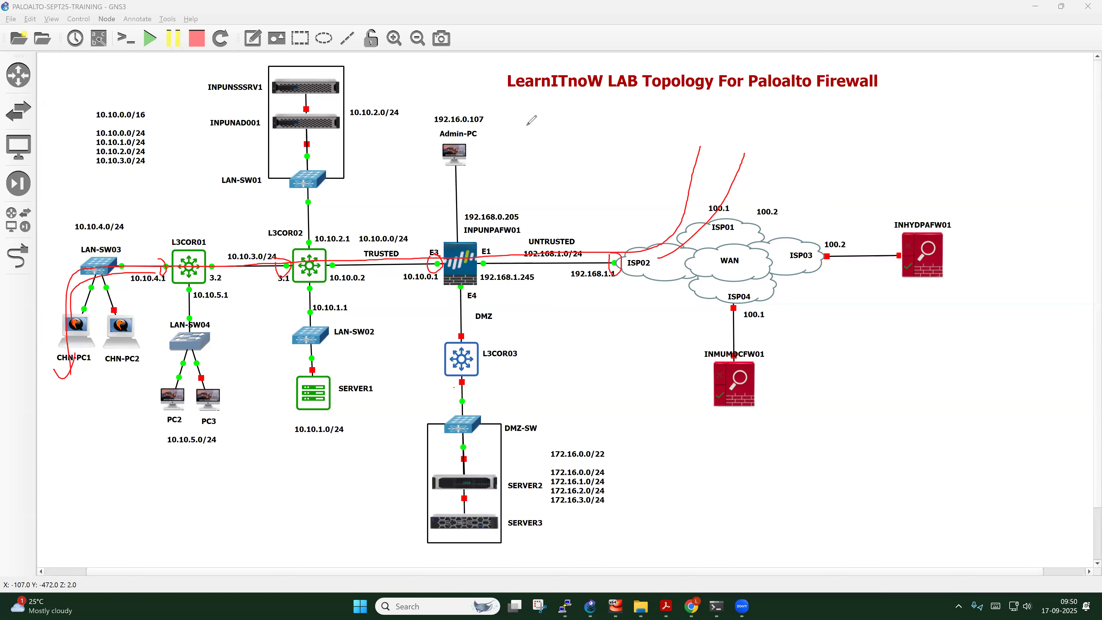
{"action": "key", "text": "Escape"}
{"action": "mouse_move", "coordinate": [617, 602]}
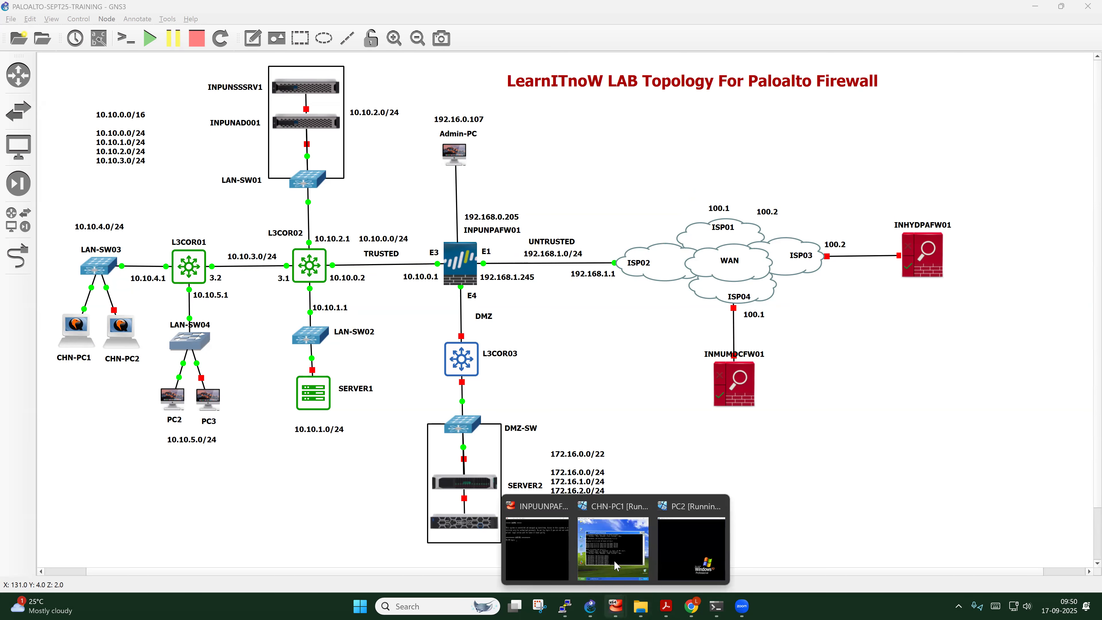
{"action": "left_click", "coordinate": [614, 559]}
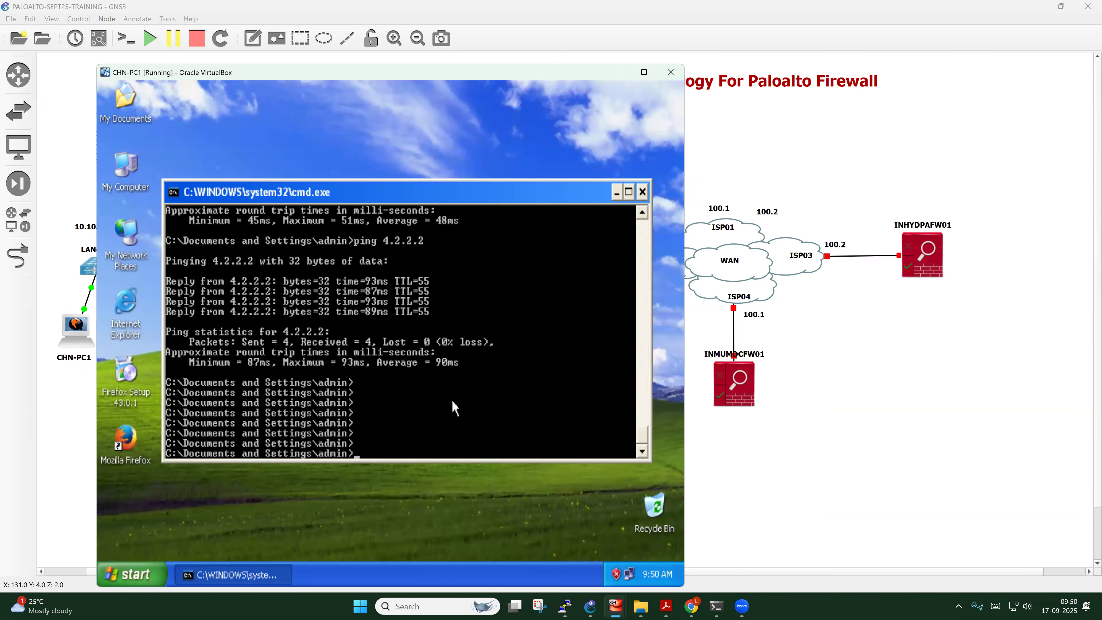
{"action": "key", "text": "Return"}
{"action": "key", "text": "Return"}
{"action": "type", "text": "tracert"}
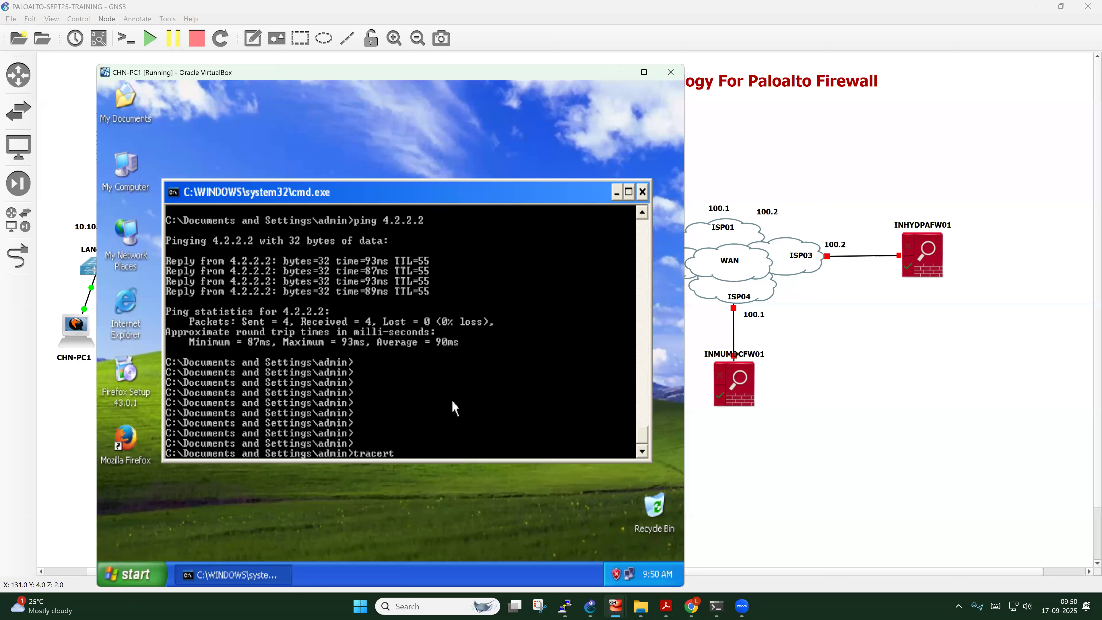
{"action": "type", "text": " www.google.com"}
{"action": "key", "text": "Return"}
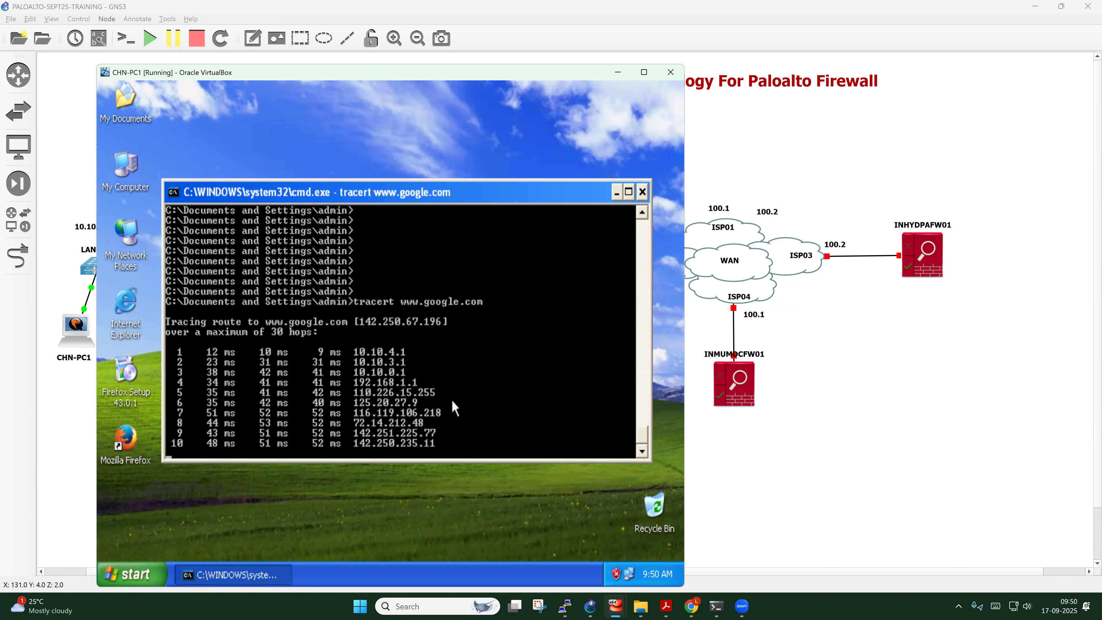
{"action": "key", "text": "Up"}
{"action": "key", "text": "Up"}
{"action": "key", "text": "Up"}
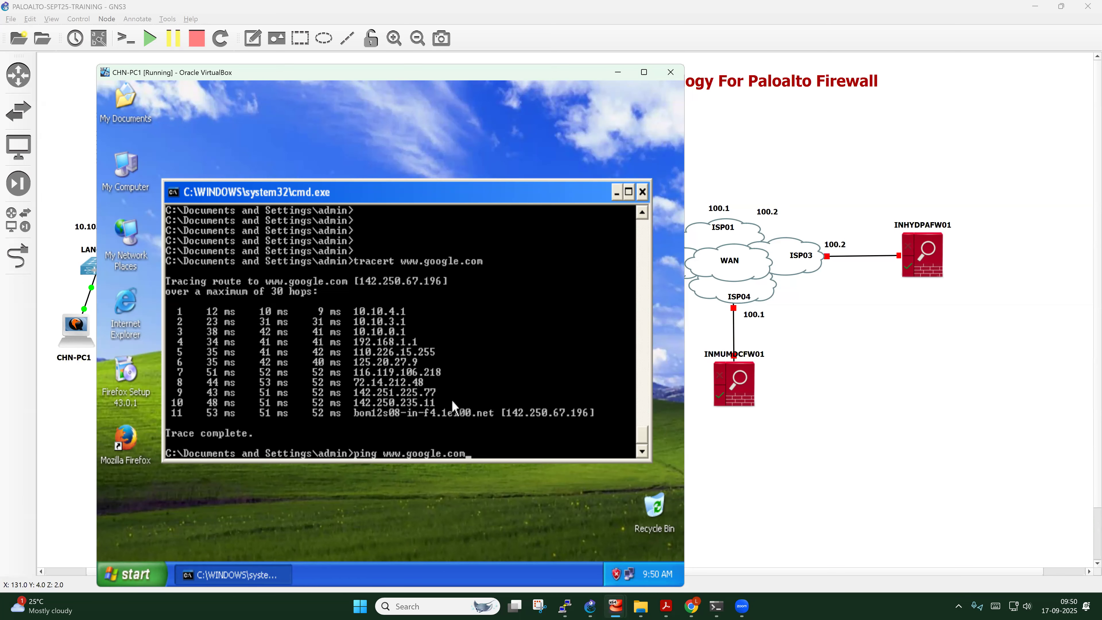
{"action": "type", "text": "-t"}
{"action": "key", "text": "Return"}
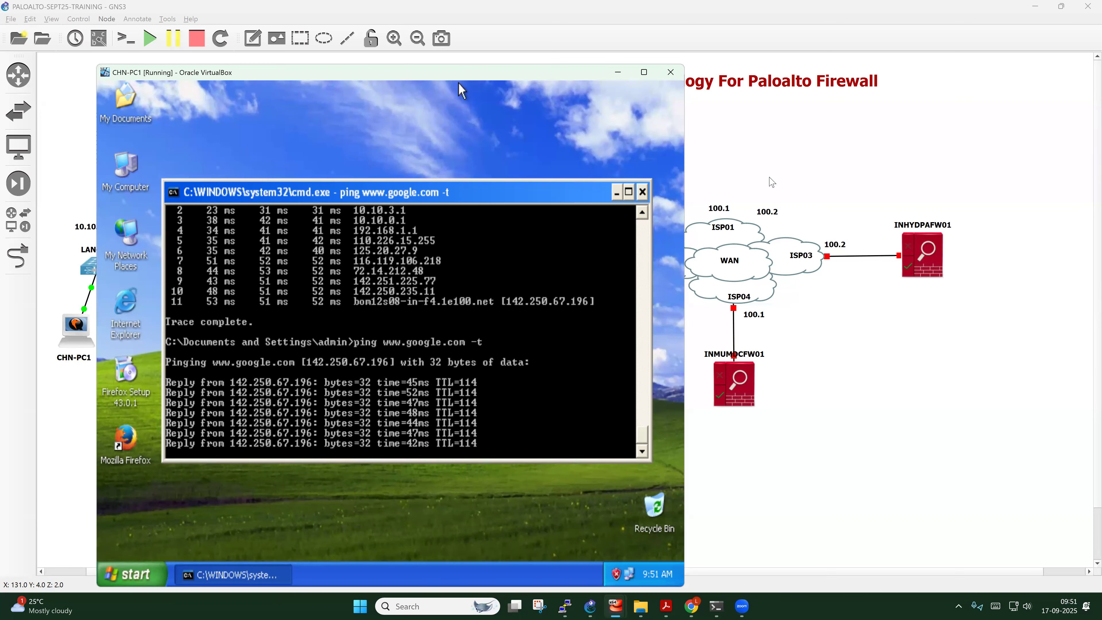
Arrange the VM and ping console beside the topology, widening the console to show full replies
{"action": "left_click_drag", "start_coordinate": [463, 72], "coordinate": [798, 52]}
{"action": "left_click_drag", "start_coordinate": [748, 114], "coordinate": [738, 39]}
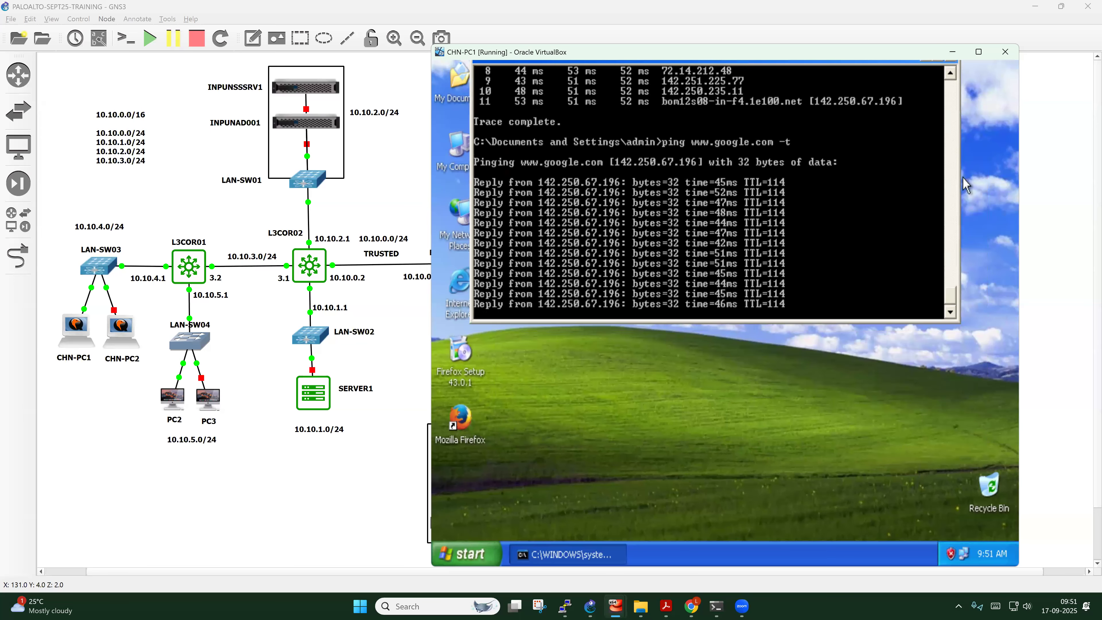
{"action": "left_click_drag", "start_coordinate": [958, 187], "coordinate": [731, 195]}
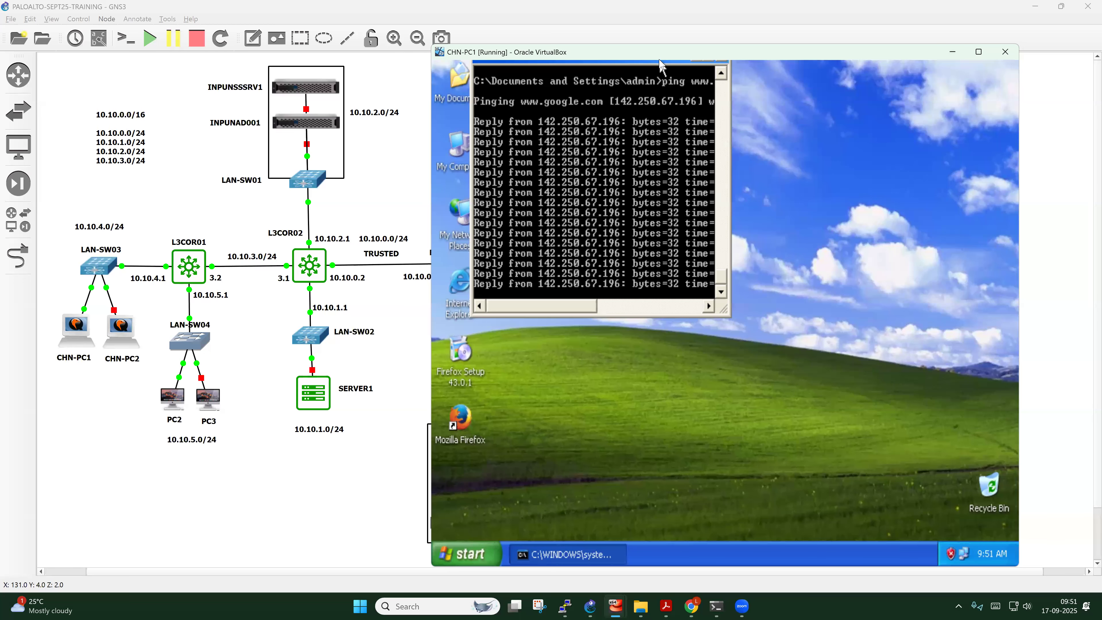
{"action": "left_click_drag", "start_coordinate": [659, 61], "coordinate": [633, 131]}
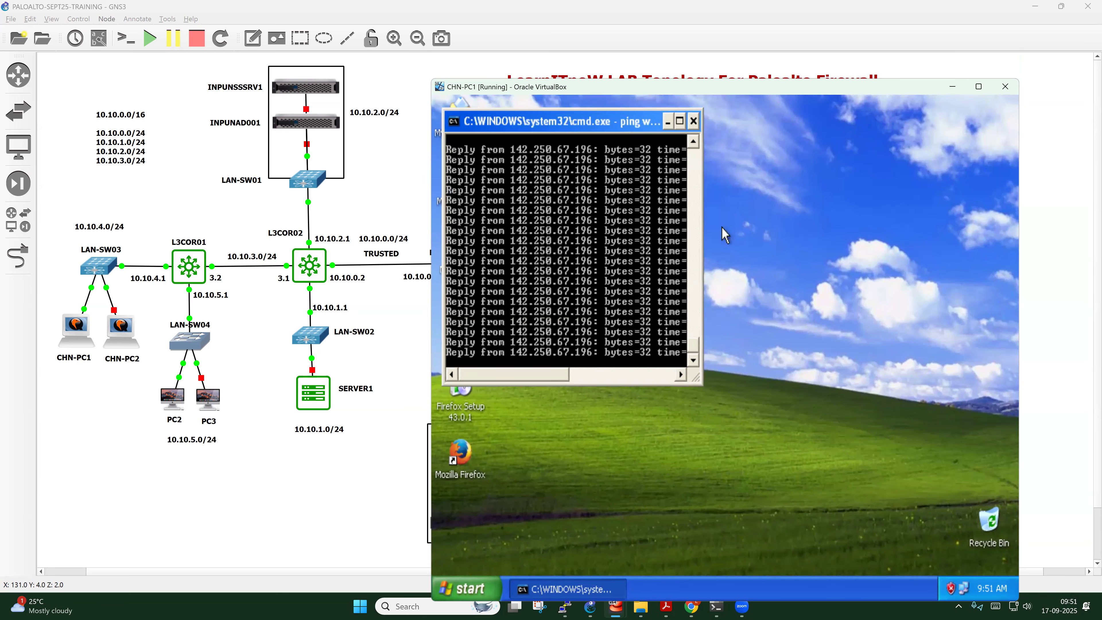
{"action": "left_click_drag", "start_coordinate": [701, 217], "coordinate": [808, 218]}
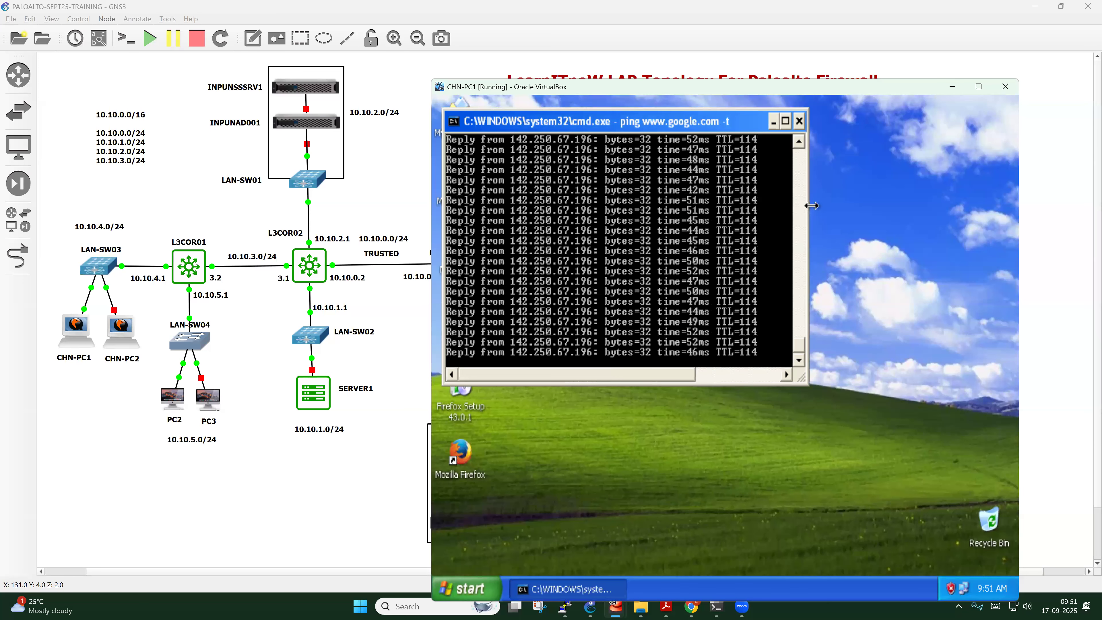
Open a second command prompt in the guest and telnet to 10.10.0.2
{"action": "left_click", "coordinate": [671, 517]}
{"action": "key", "text": "super+r"}
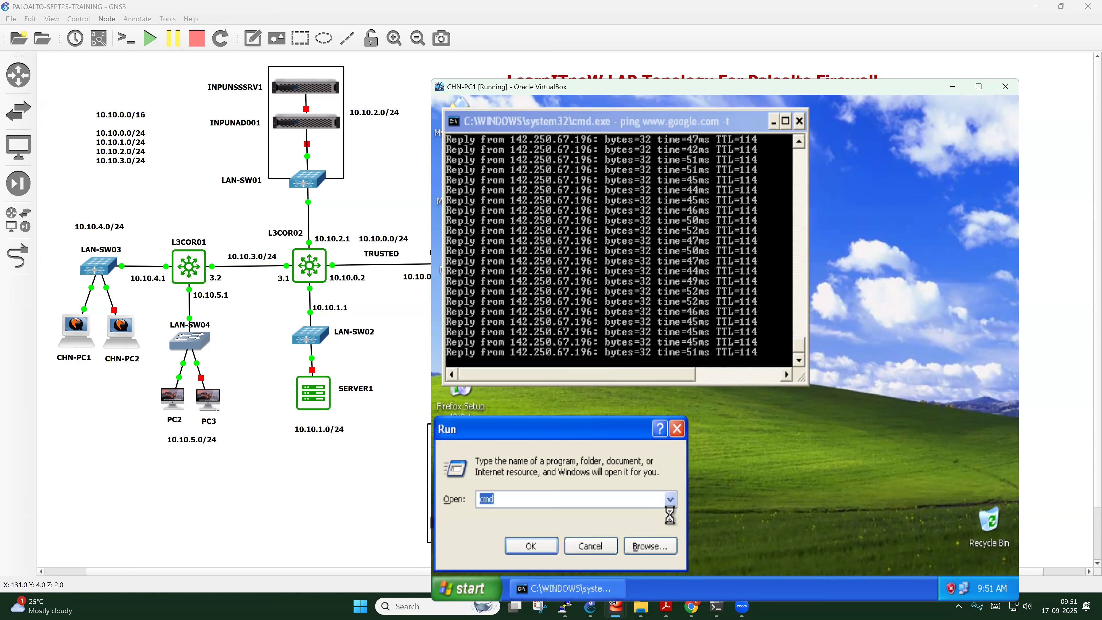
{"action": "type", "text": "cmd"}
{"action": "key", "text": "Return"}
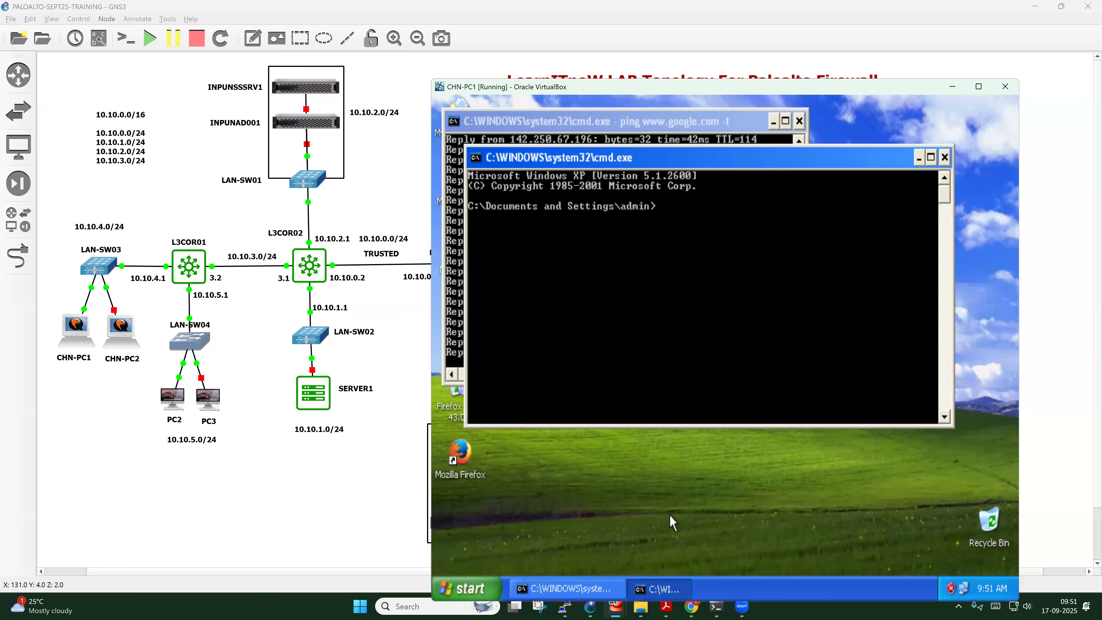
{"action": "left_click_drag", "start_coordinate": [701, 167], "coordinate": [757, 189]}
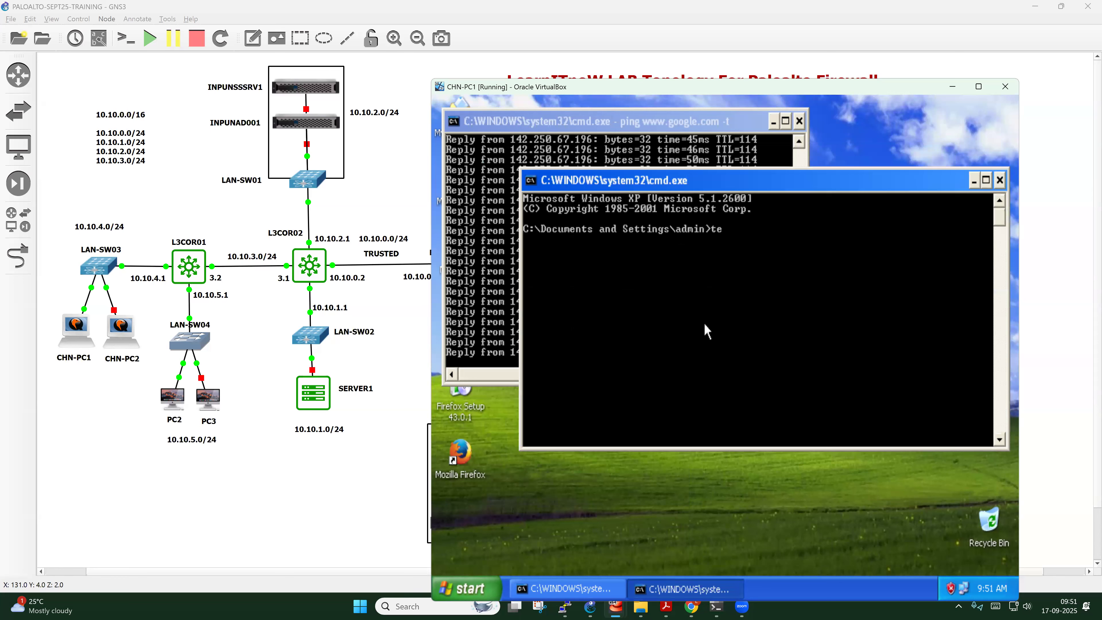
{"action": "type", "text": "telnet 10.10.0.2"}
{"action": "key", "text": "Return"}
Log in to L3COR02 as admin and run show ip interface brief
{"action": "type", "text": "admin"}
{"action": "key", "text": "Return"}
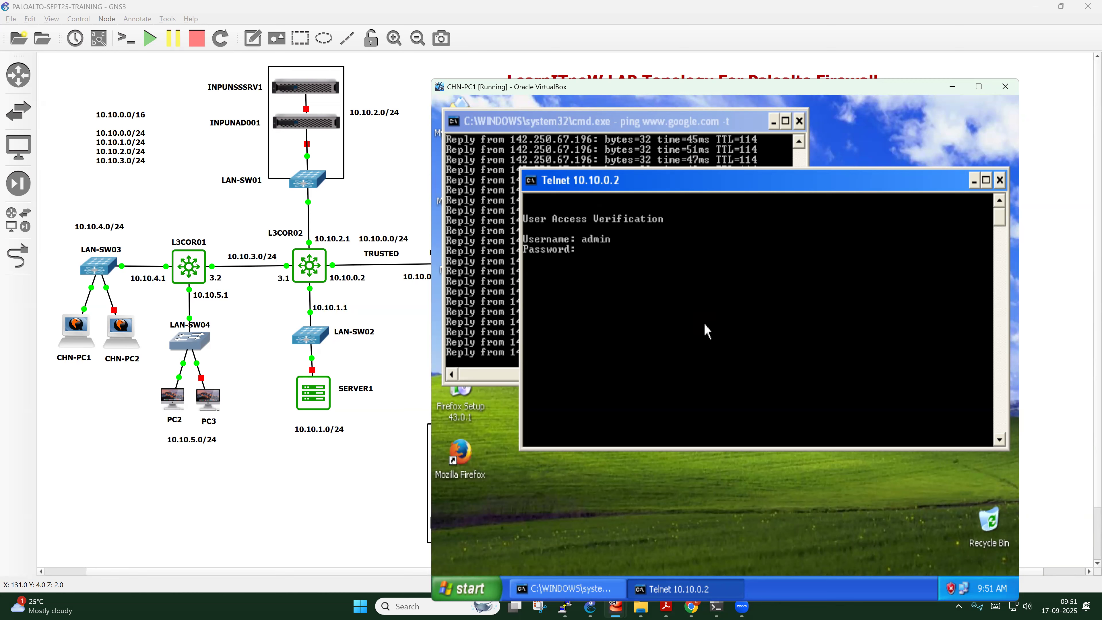
{"action": "key", "text": "Return"}
{"action": "key", "text": "Return"}
{"action": "key", "text": "Return"}
{"action": "key", "text": "Return"}
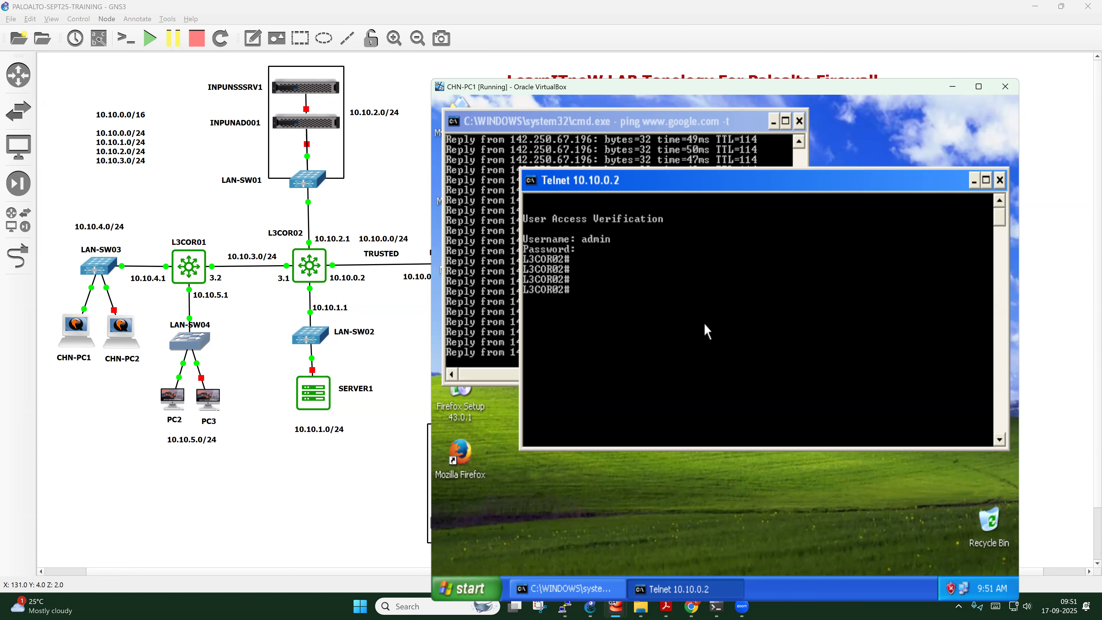
{"action": "type", "text": "show ip int"}
{"action": "key", "text": "Tab"}
{"action": "type", "text": "bri"}
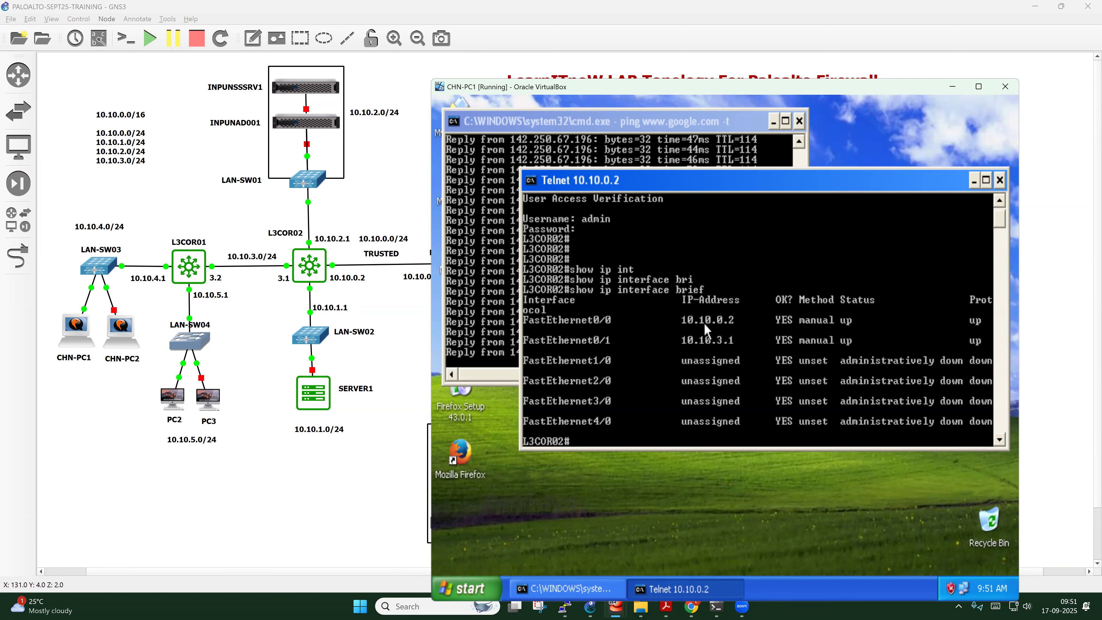
{"action": "left_click_drag", "start_coordinate": [763, 183], "coordinate": [829, 193]}
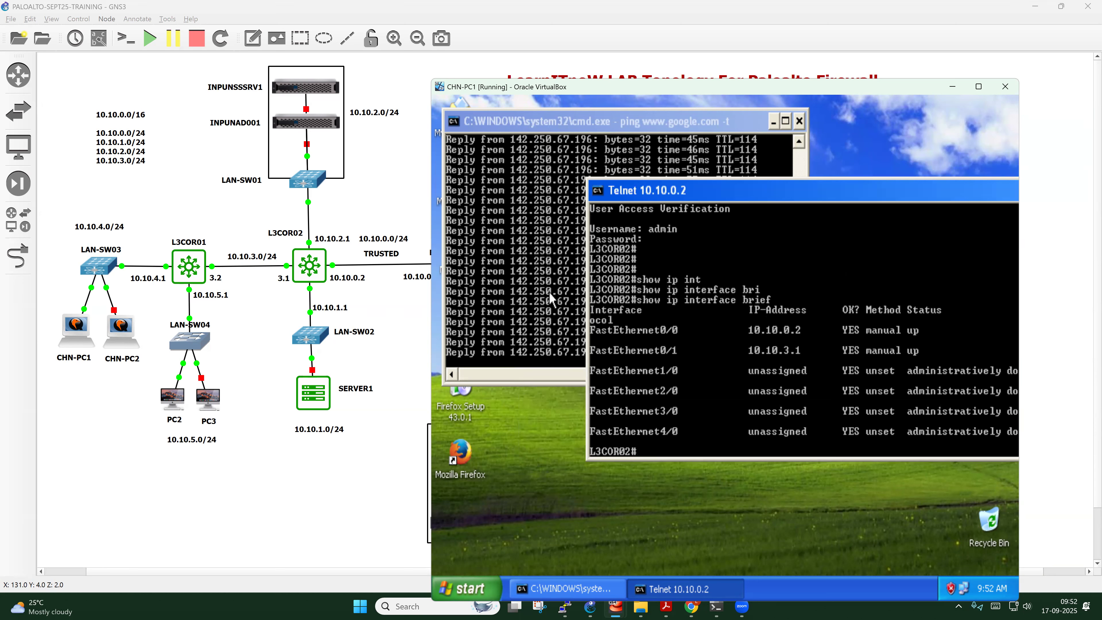
{"action": "key", "text": "Return"}
Shut down interface FastEthernet0/0 in global configuration mode, then return to the ping window
{"action": "key", "text": "Return"}
{"action": "key", "text": "Return"}
{"action": "type", "text": "conf t"}
{"action": "key", "text": "Return"}
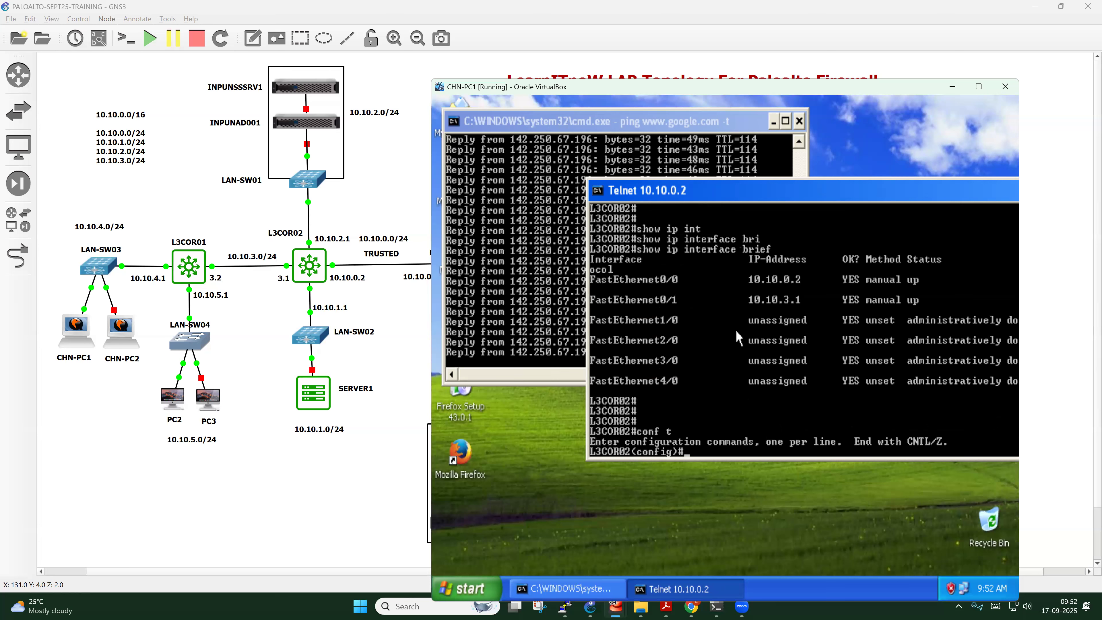
{"action": "type", "text": "int"}
{"action": "key", "text": "Tab"}
{"action": "type", "text": "fas"}
{"action": "key", "text": "Tab"}
{"action": "type", "text": "0/0"}
{"action": "key", "text": "Return"}
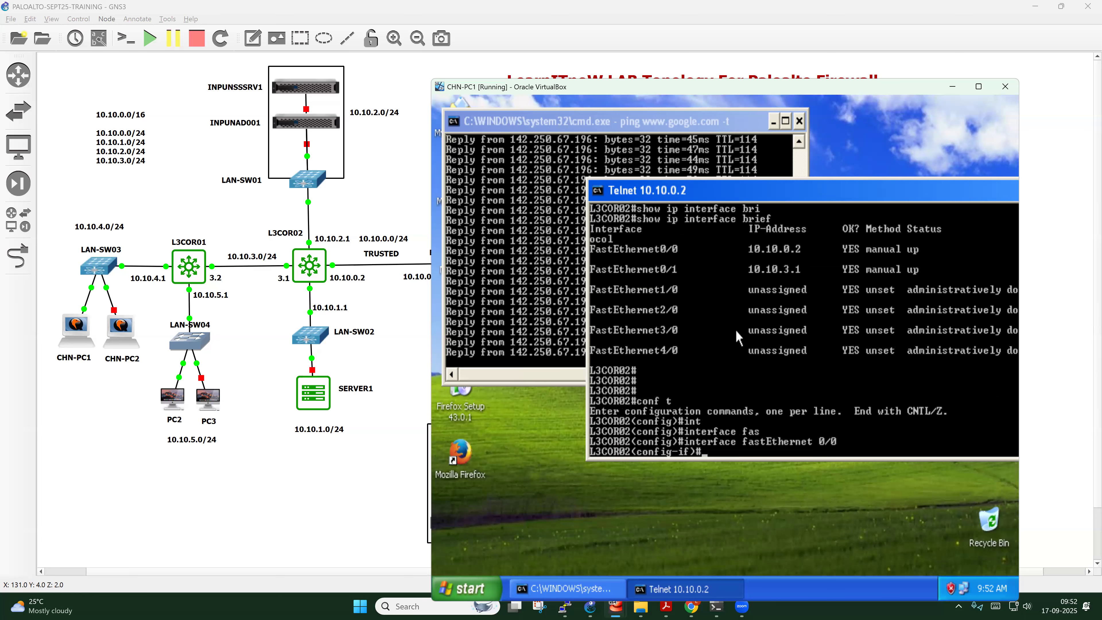
{"action": "type", "text": "shut"}
{"action": "key", "text": "Return"}
{"action": "left_click", "coordinate": [534, 206]}
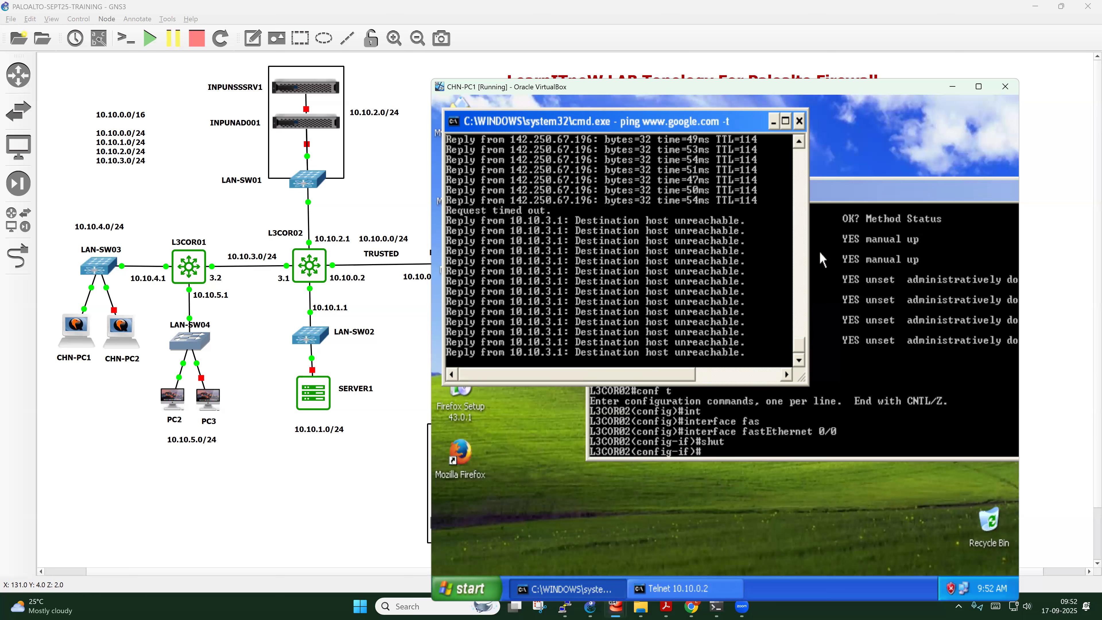
After watching the ping fail, return to the L3COR02 telnet session and open the Run dialog
{"action": "left_click", "coordinate": [858, 324]}
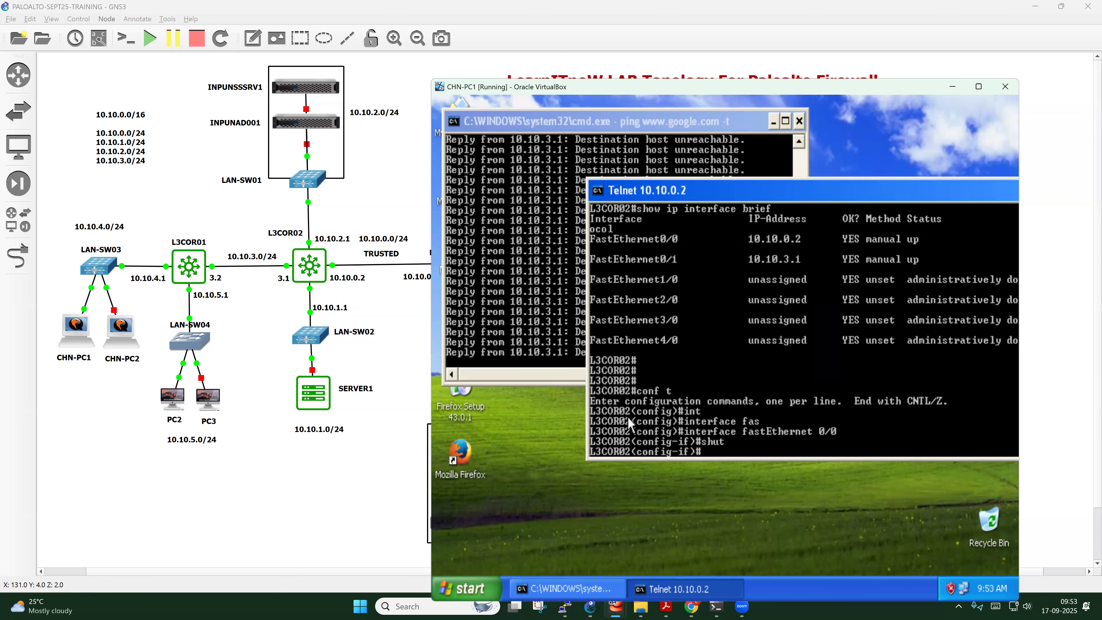
{"action": "key", "text": "super+r"}
Launch another command prompt, telnet to 10.10.3.1 and log in as admin
{"action": "key", "text": "Return"}
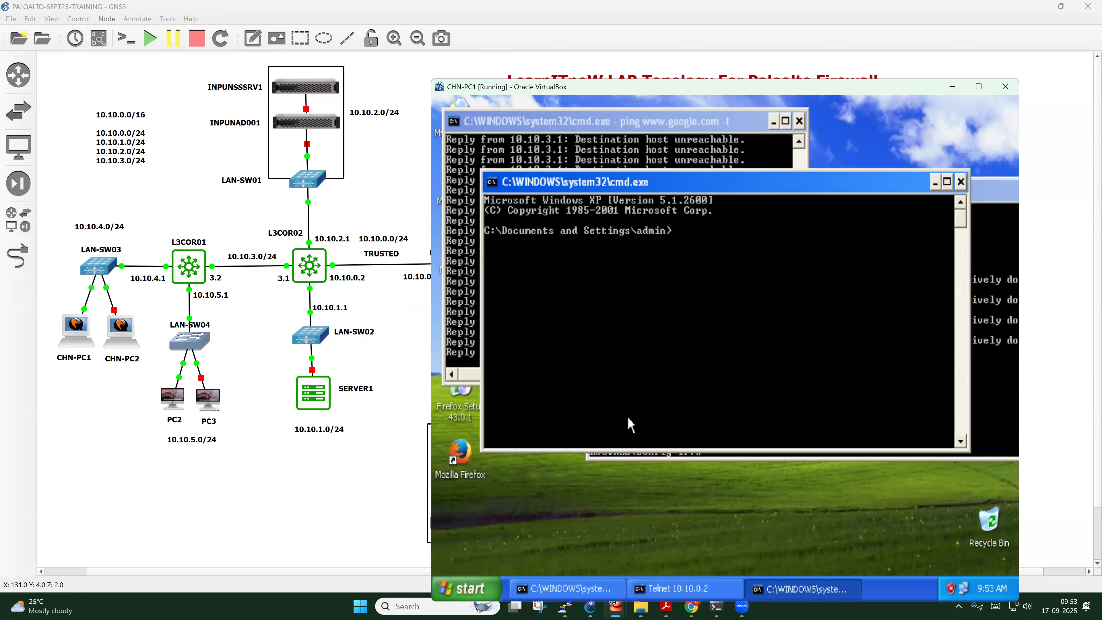
{"action": "type", "text": "telnet 10.10.3.1"}
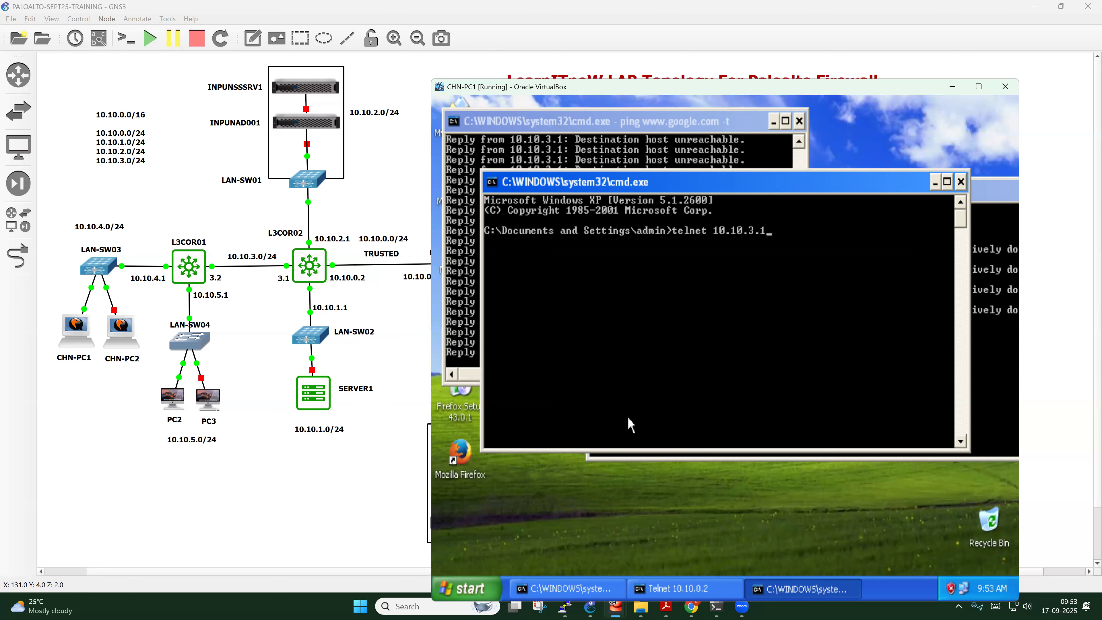
{"action": "key", "text": "Return"}
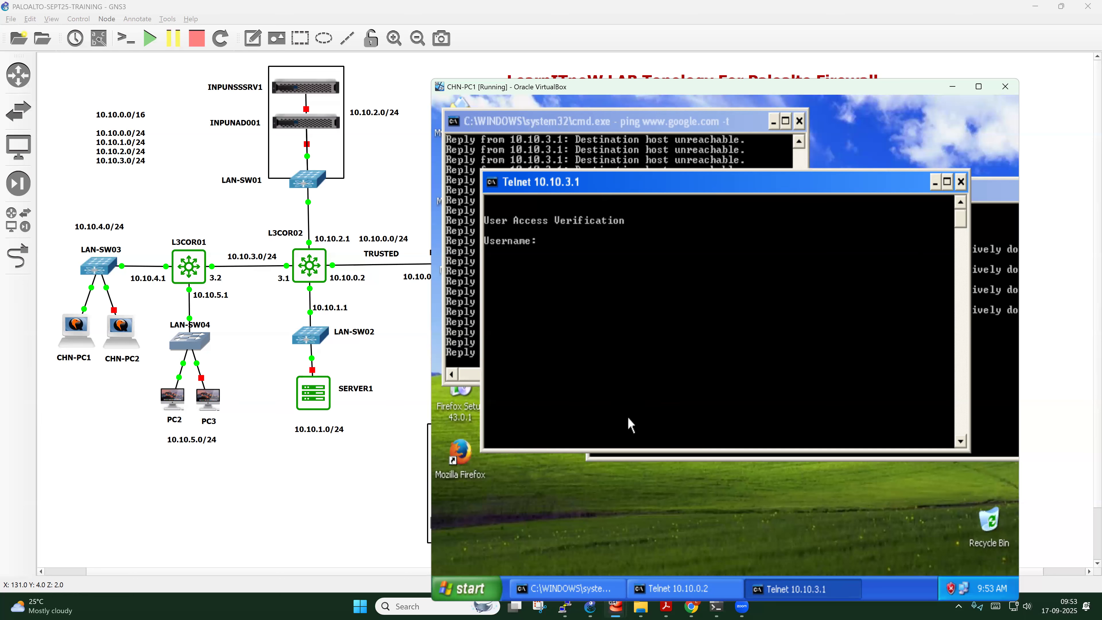
{"action": "type", "text": "admin"}
{"action": "key", "text": "Return"}
{"action": "key", "text": "Return"}
{"action": "key", "text": "Return"}
{"action": "key", "text": "Return"}
{"action": "key", "text": "Return"}
{"action": "key", "text": "Return"}
List the router's interfaces with show ip interface brief
{"action": "type", "text": "show ip int"}
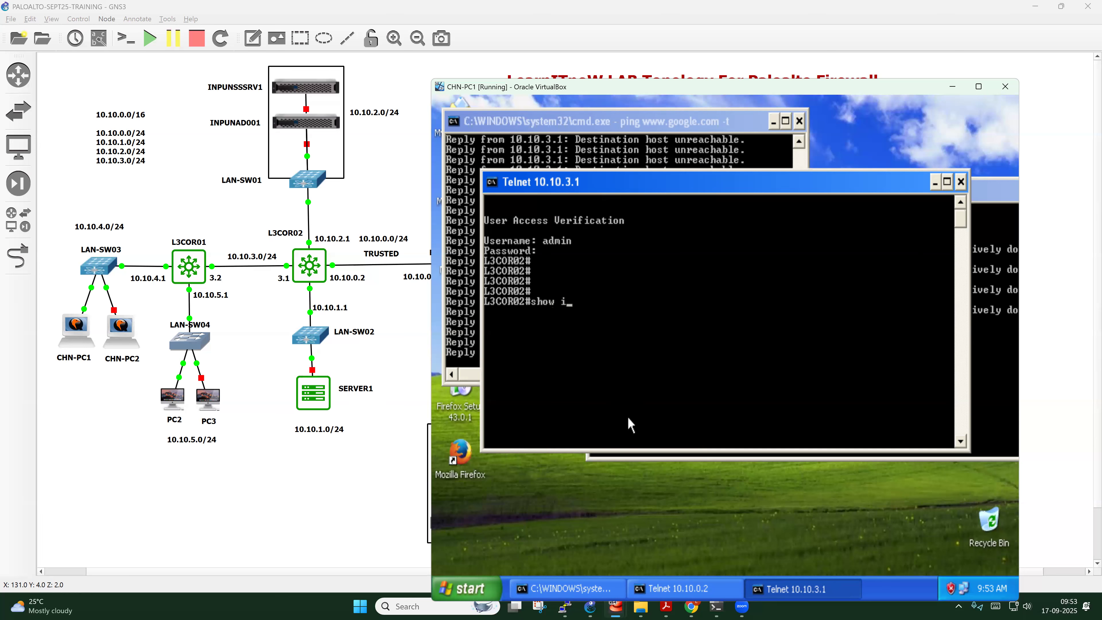
{"action": "key", "text": "Tab"}
{"action": "type", "text": "bri"}
{"action": "key", "text": "Tab"}
{"action": "key", "text": "Return"}
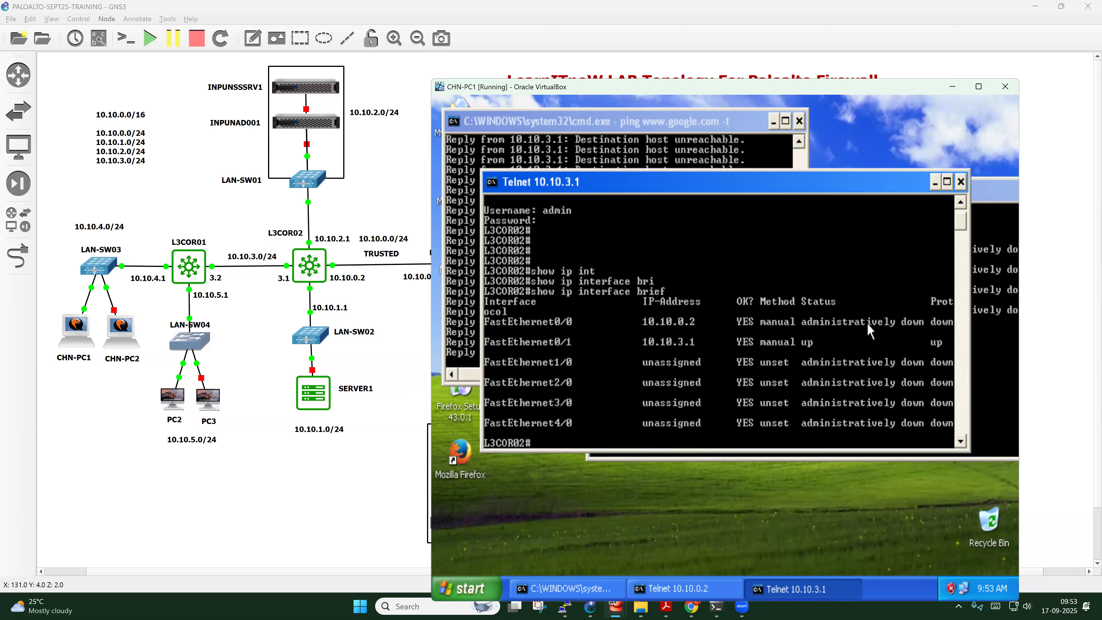
{"action": "key", "text": "Return"}
{"action": "key", "text": "Return"}
{"action": "key", "text": "Return"}
{"action": "key", "text": "Return"}
{"action": "left_click_drag", "start_coordinate": [800, 194], "coordinate": [862, 294]}
Re-enable FastEthernet0/0 with no shut in configuration mode
{"action": "type", "text": "conf t"}
{"action": "key", "text": "Return"}
{"action": "type", "text": "int"}
{"action": "key", "text": "Tab"}
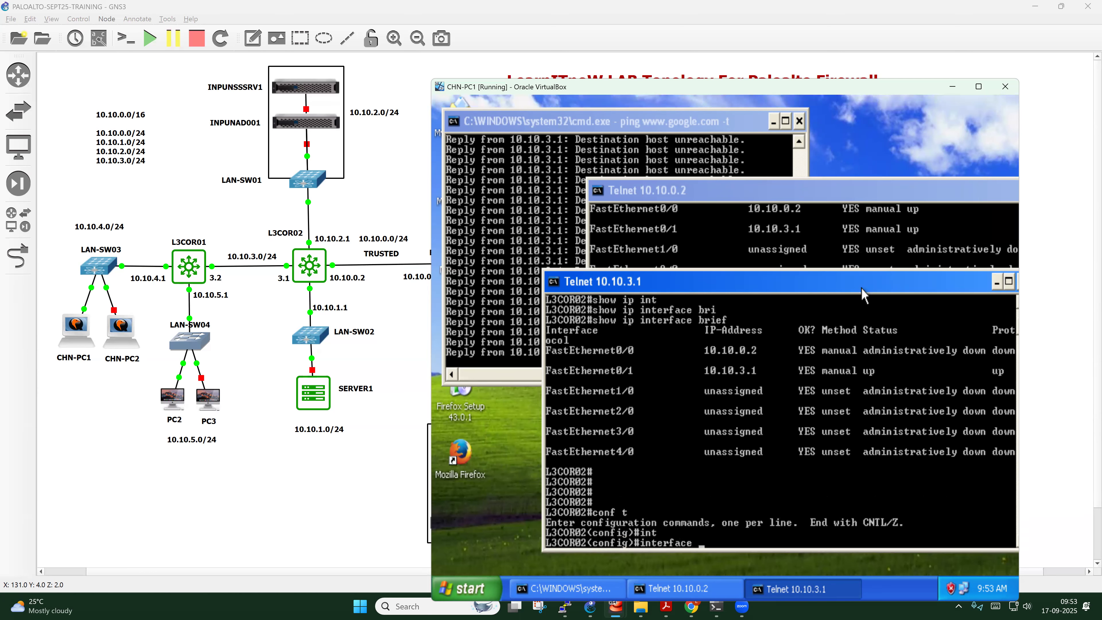
{"action": "type", "text": "fas"}
{"action": "key", "text": "Tab"}
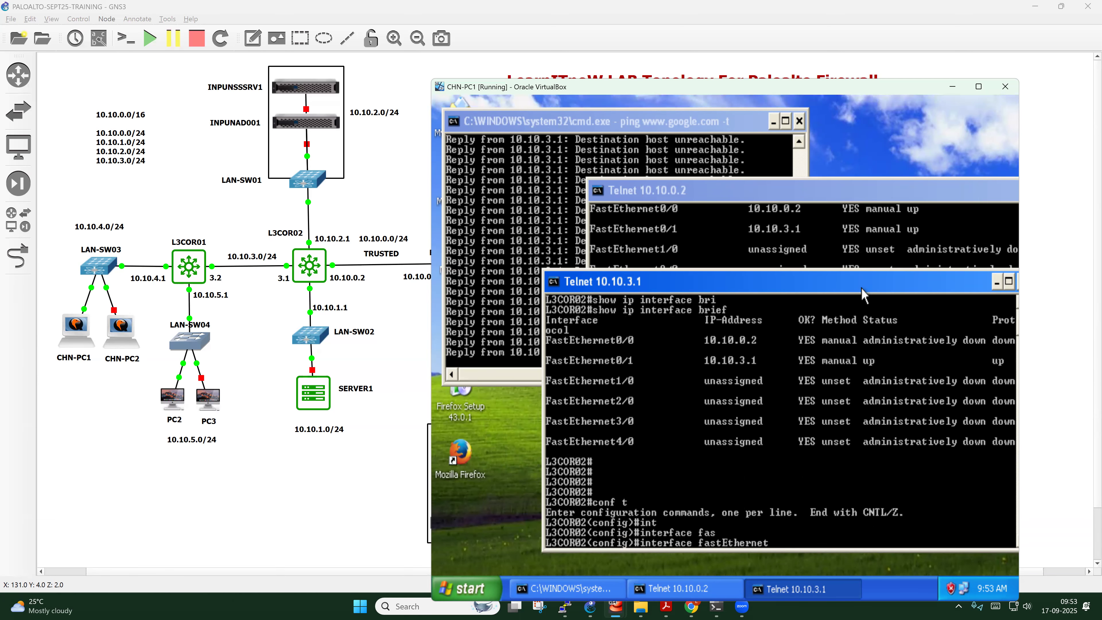
{"action": "type", "text": "0/0"}
{"action": "key", "text": "Return"}
{"action": "type", "text": "no shut"}
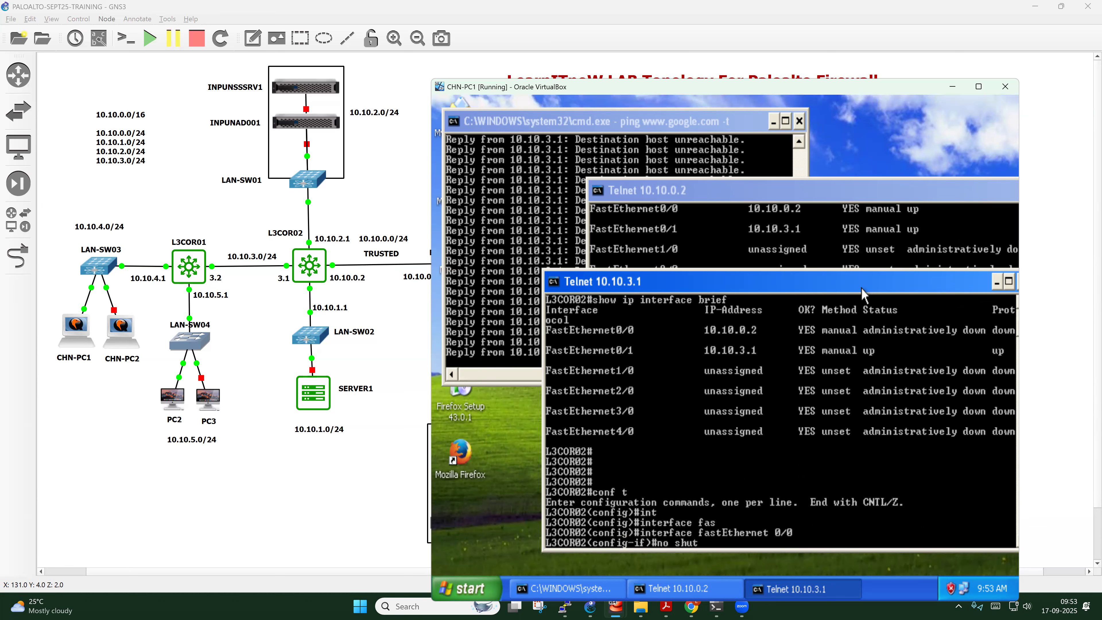
{"action": "key", "text": "Return"}
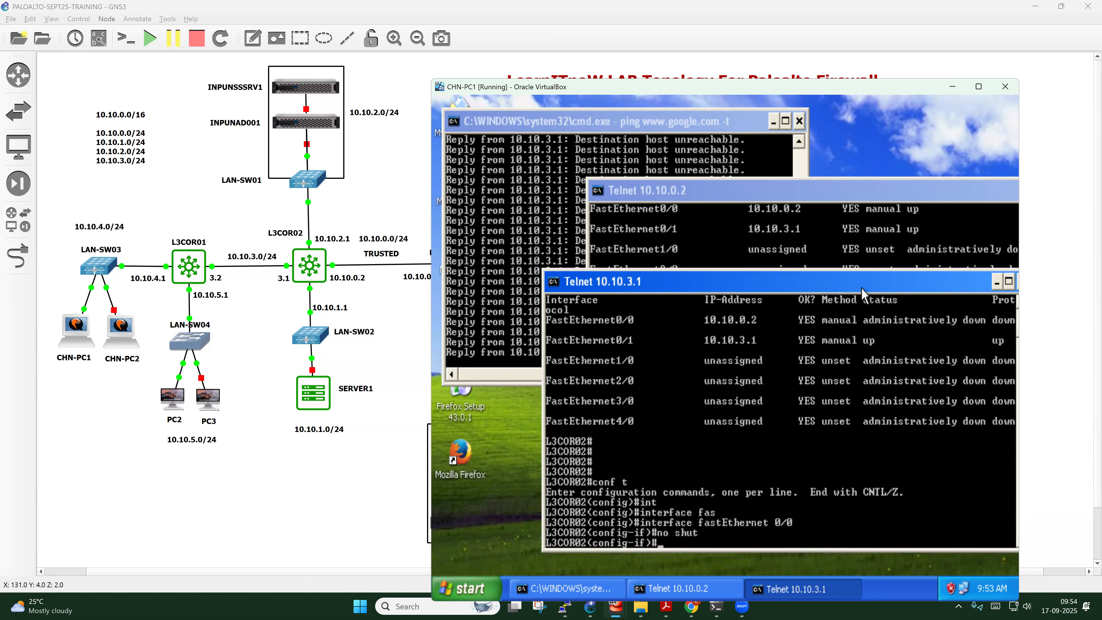
Exit interface mode, save the configuration with do wr, and check the ping replies
{"action": "type", "text": "exit"}
{"action": "key", "text": "Return"}
{"action": "key", "text": "Return"}
{"action": "type", "text": "do wr"}
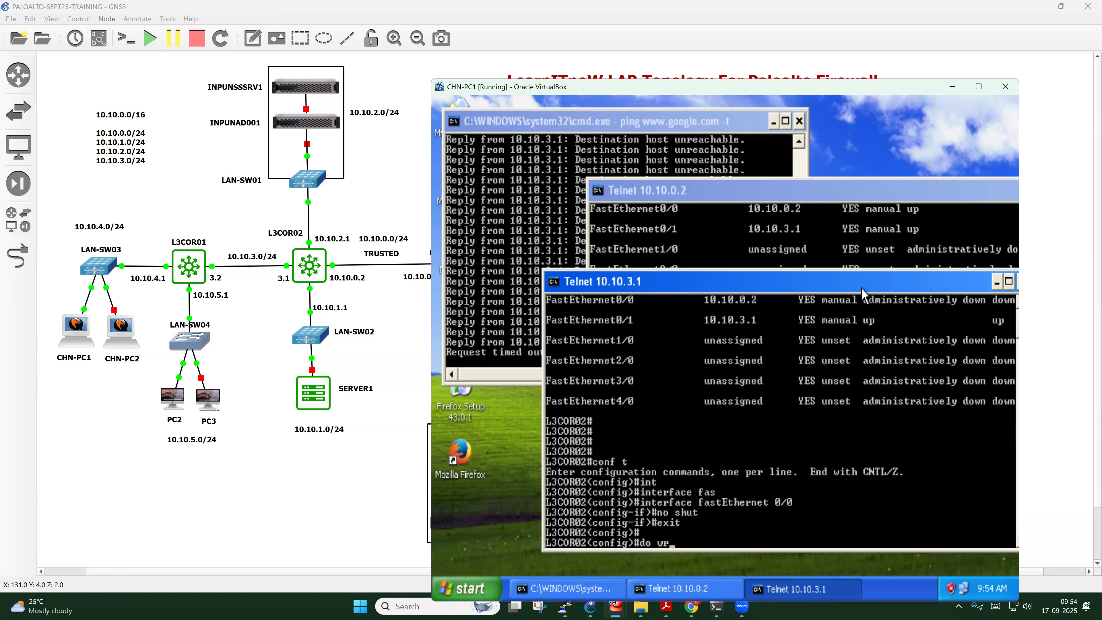
{"action": "key", "text": "Return"}
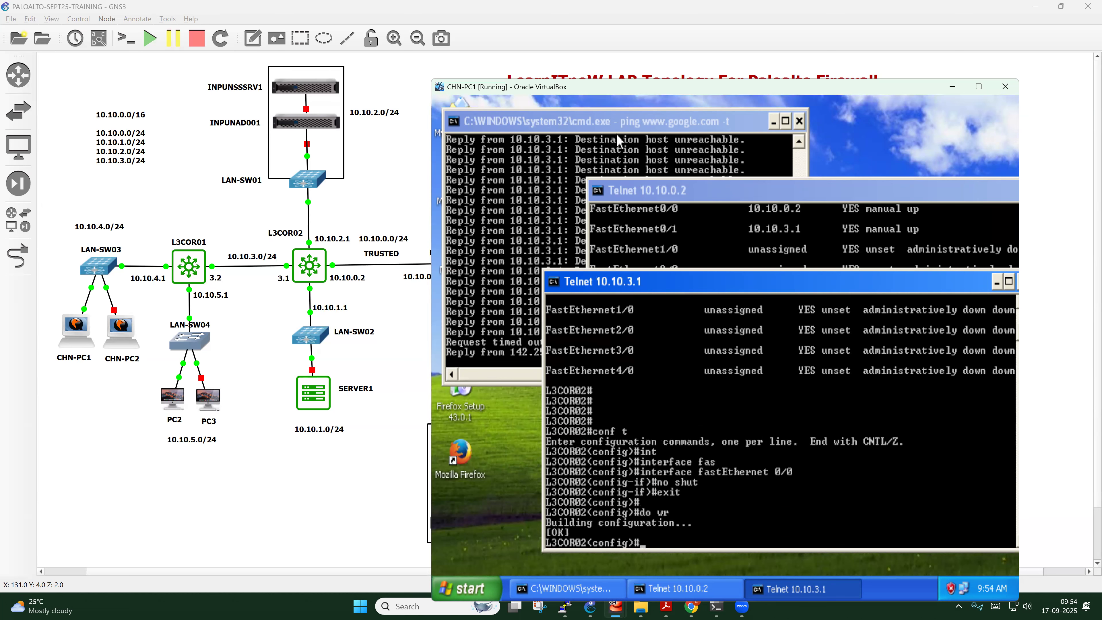
{"action": "left_click", "coordinate": [496, 243]}
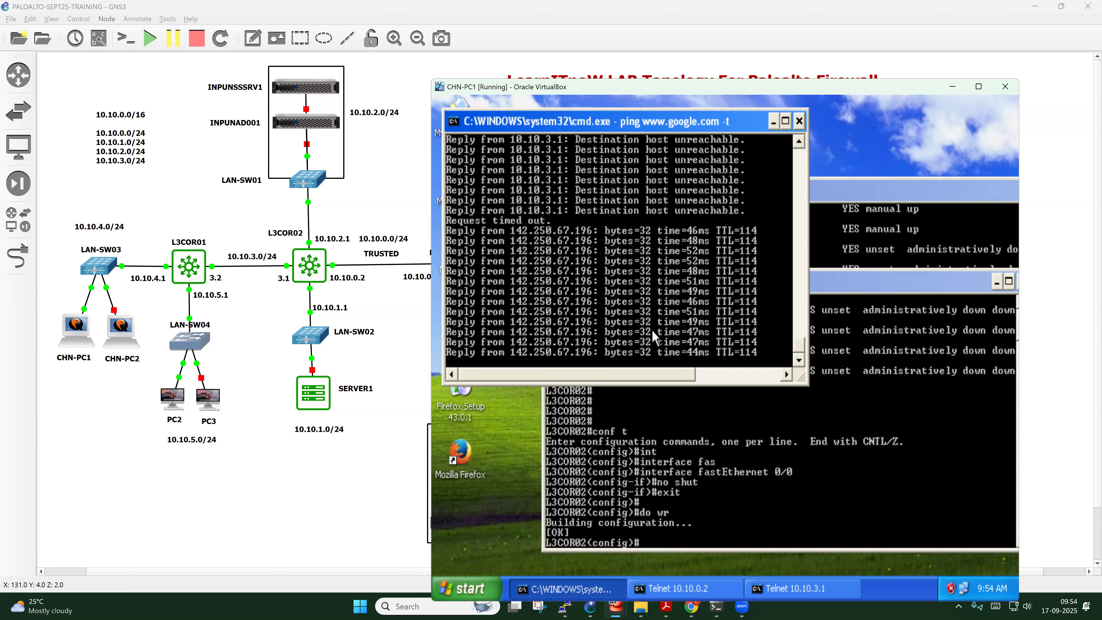
{"action": "left_click", "coordinate": [692, 606]}
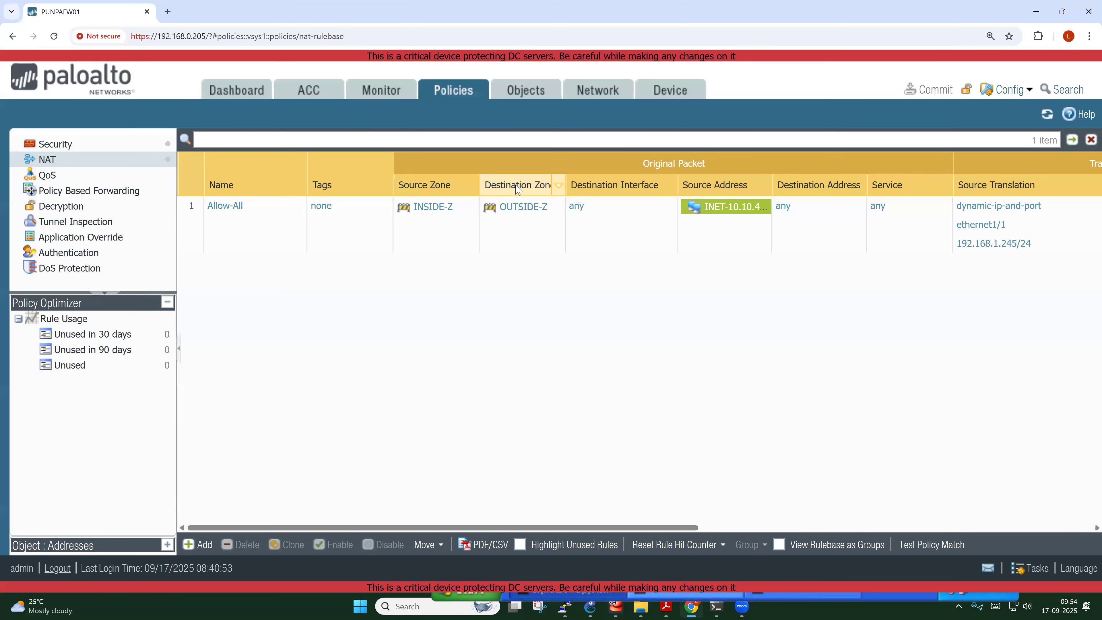
Set ethernet1/1's Advanced Link State to down and accept the management profile warning
{"action": "left_click", "coordinate": [591, 91]}
{"action": "left_click", "coordinate": [160, 148]}
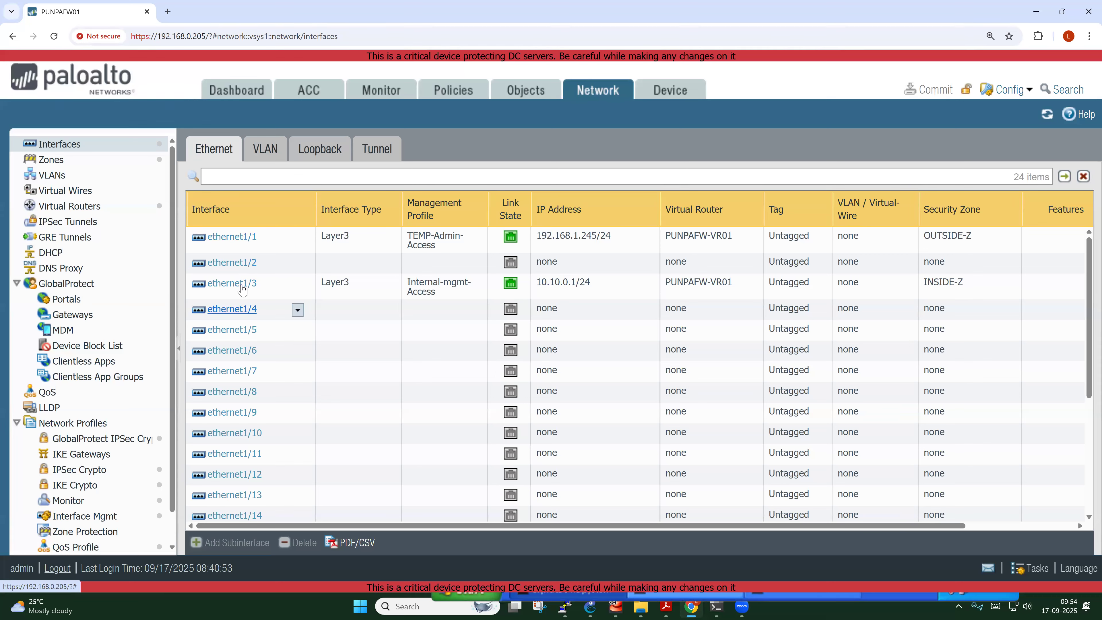
{"action": "left_click", "coordinate": [241, 237]}
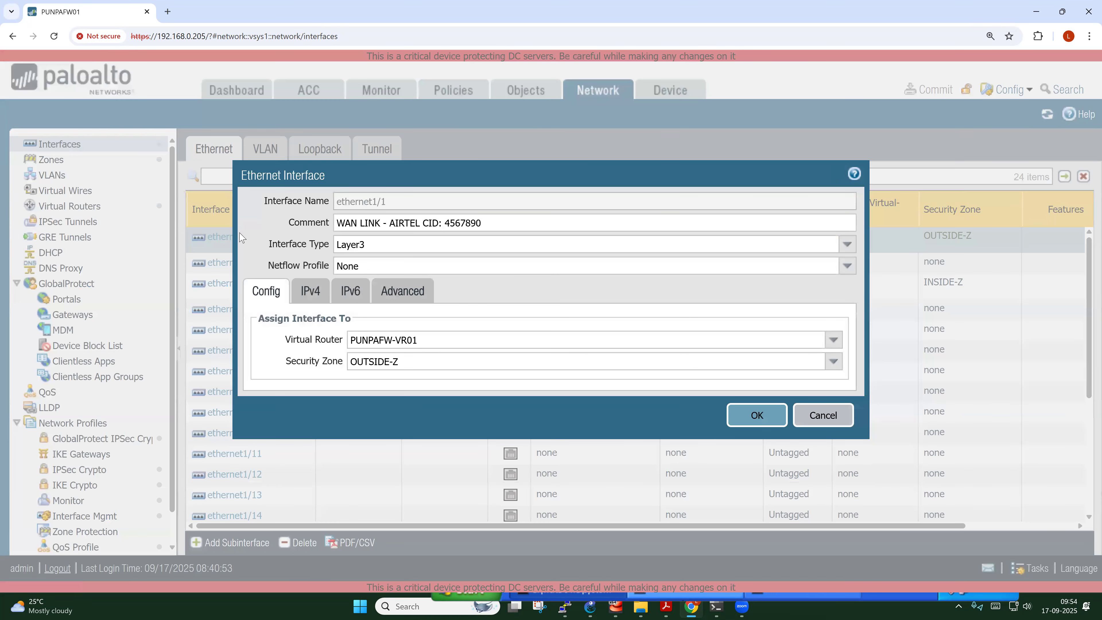
{"action": "left_click", "coordinate": [417, 297]}
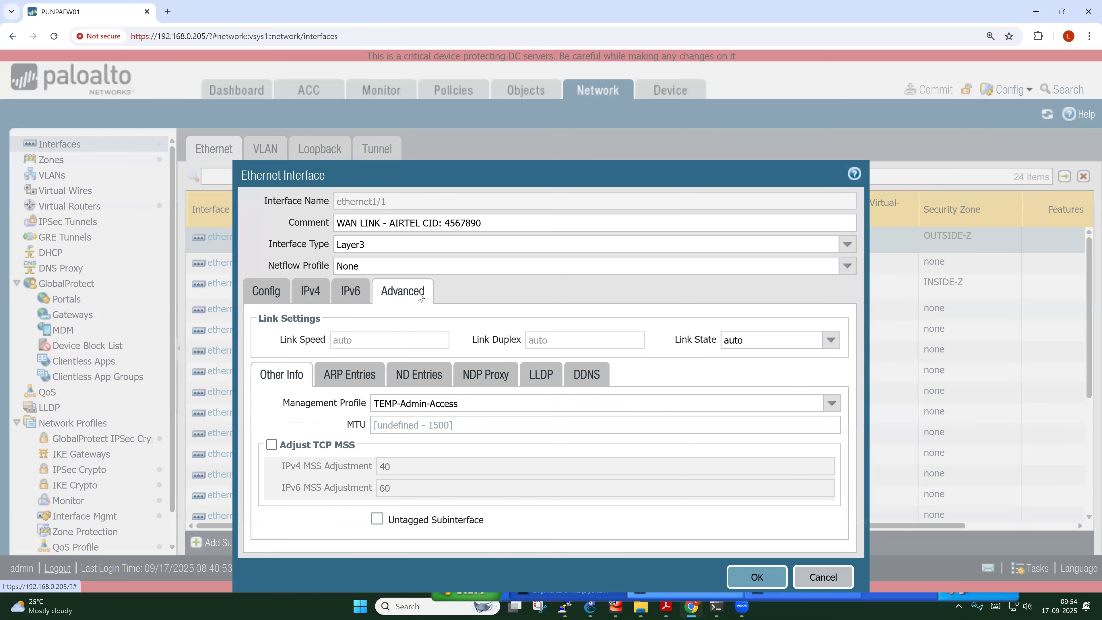
{"action": "left_click", "coordinate": [829, 337]}
{"action": "left_click", "coordinate": [734, 384]}
{"action": "left_click", "coordinate": [757, 566]}
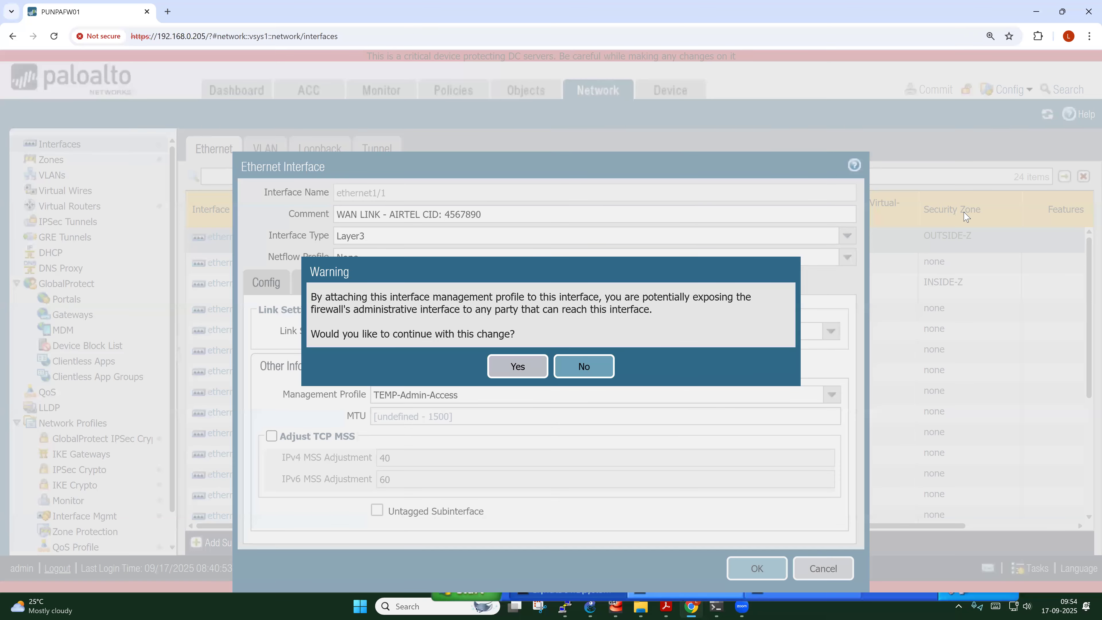
{"action": "left_click", "coordinate": [523, 368]}
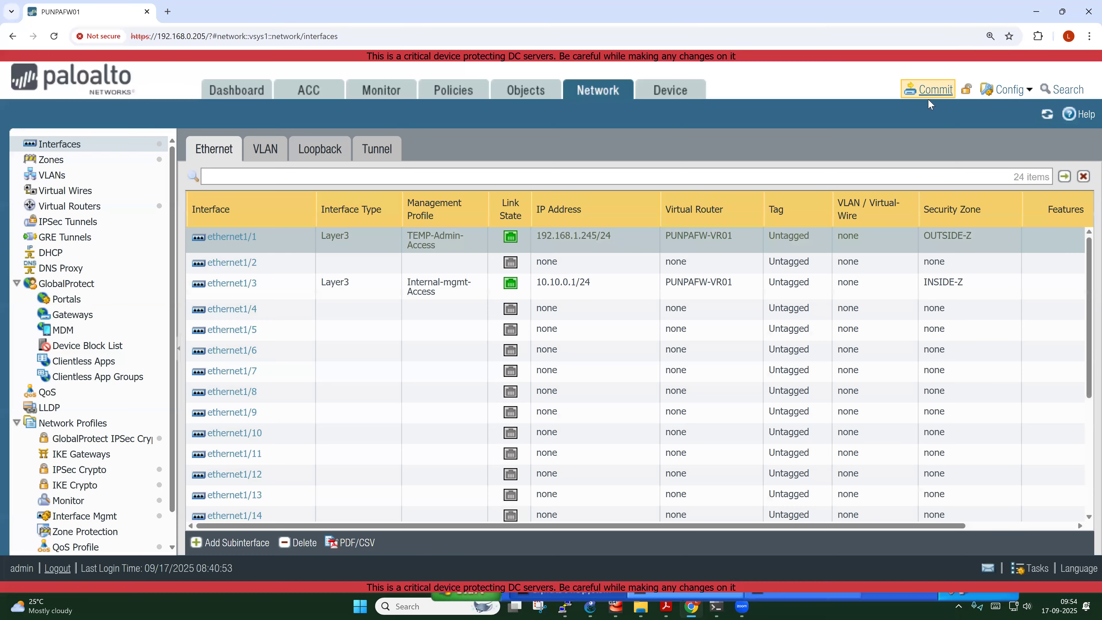
Commit the change, check the VM's ping timing out, and close the commit status
{"action": "left_click", "coordinate": [932, 90]}
{"action": "left_click", "coordinate": [709, 516]}
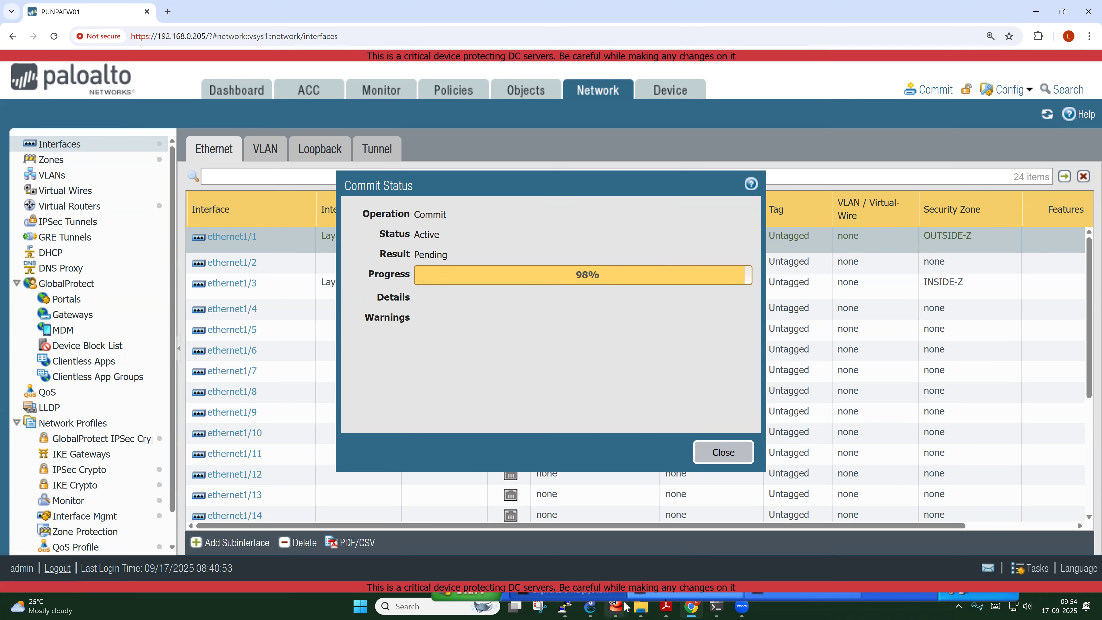
{"action": "mouse_move", "coordinate": [623, 608]}
{"action": "left_click", "coordinate": [614, 544]}
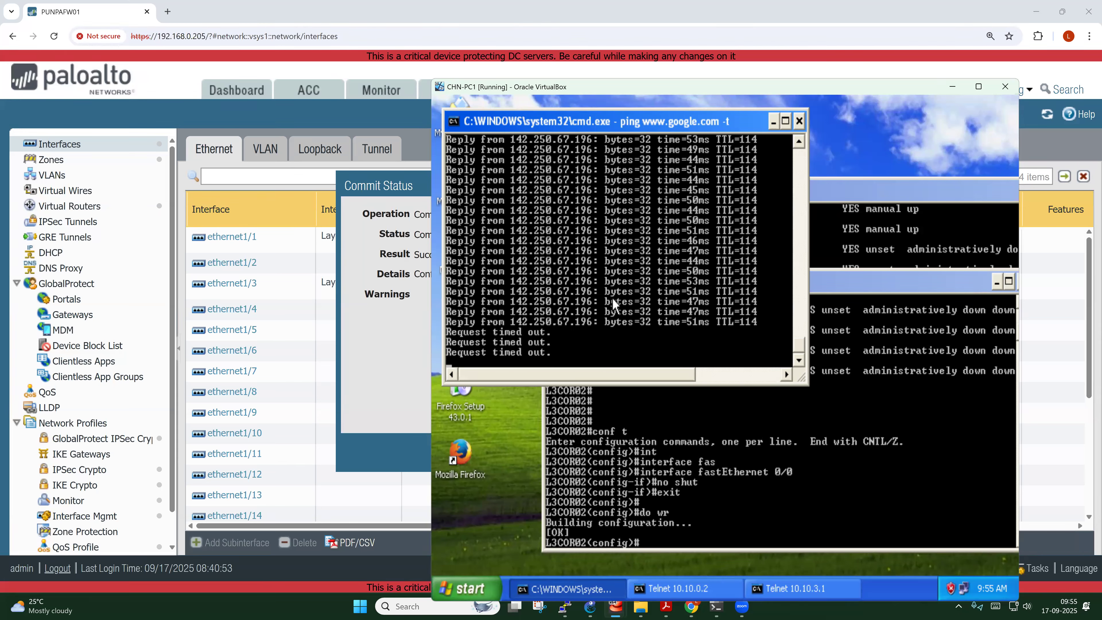
{"action": "key", "text": "alt+Tab"}
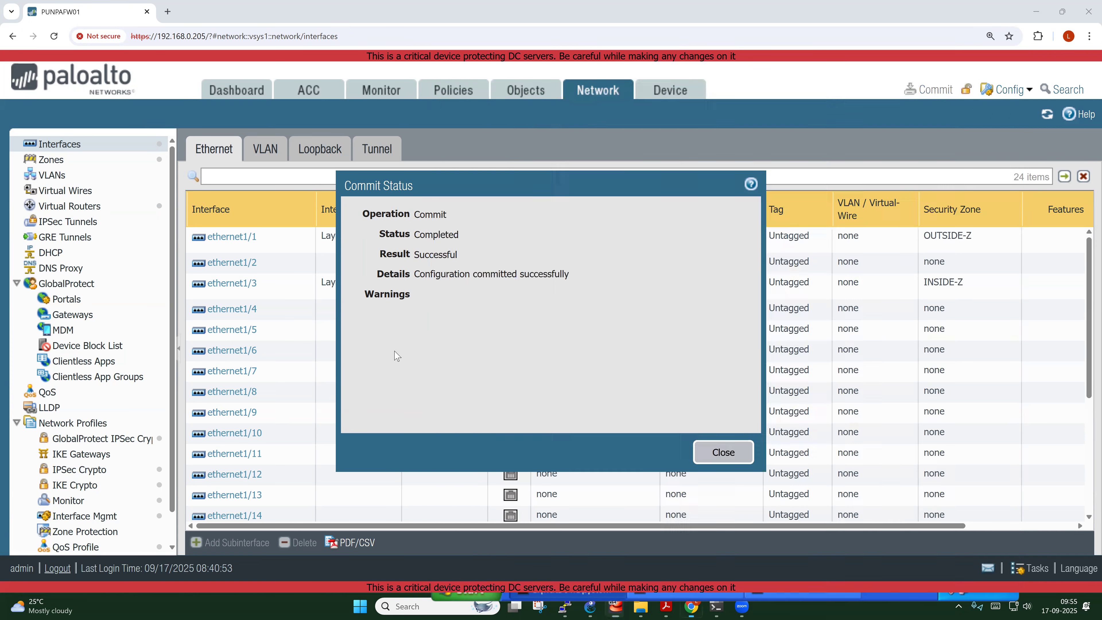
{"action": "left_click", "coordinate": [720, 453]}
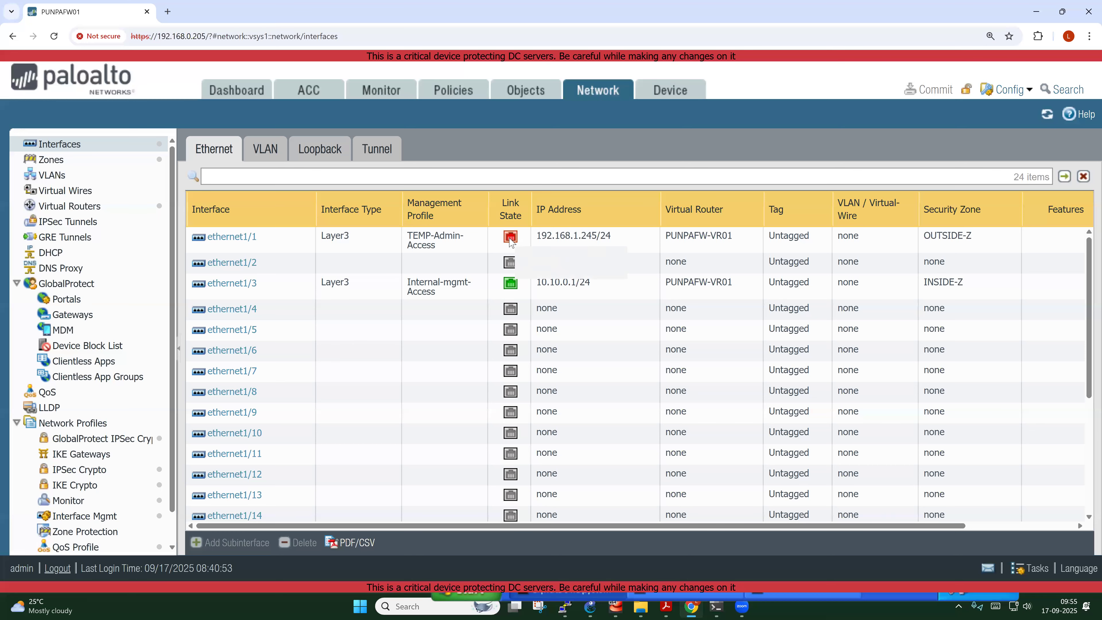
Change ethernet1/1's Advanced Link State to up, accept the warning, and commit
{"action": "left_click", "coordinate": [232, 238]}
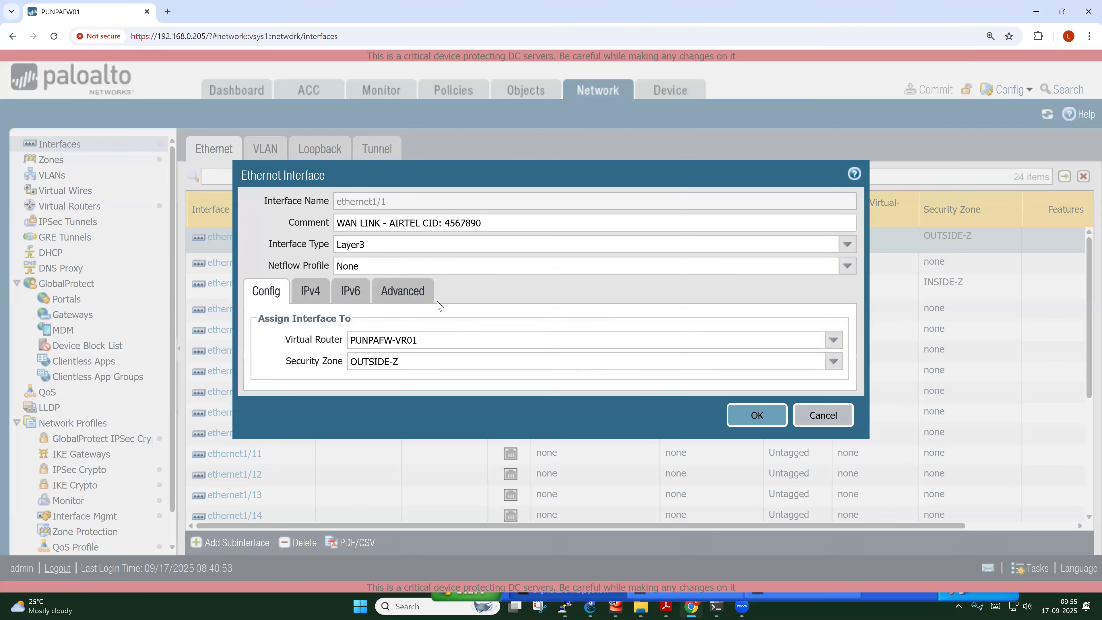
{"action": "left_click", "coordinate": [403, 284]}
{"action": "left_click", "coordinate": [830, 333]}
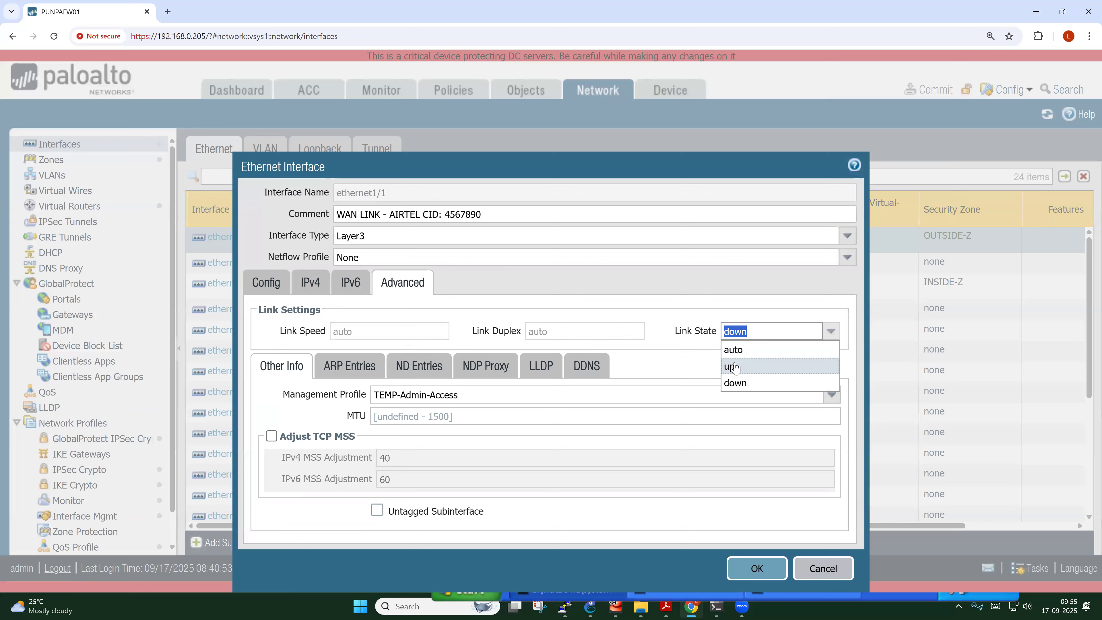
{"action": "left_click", "coordinate": [735, 366]}
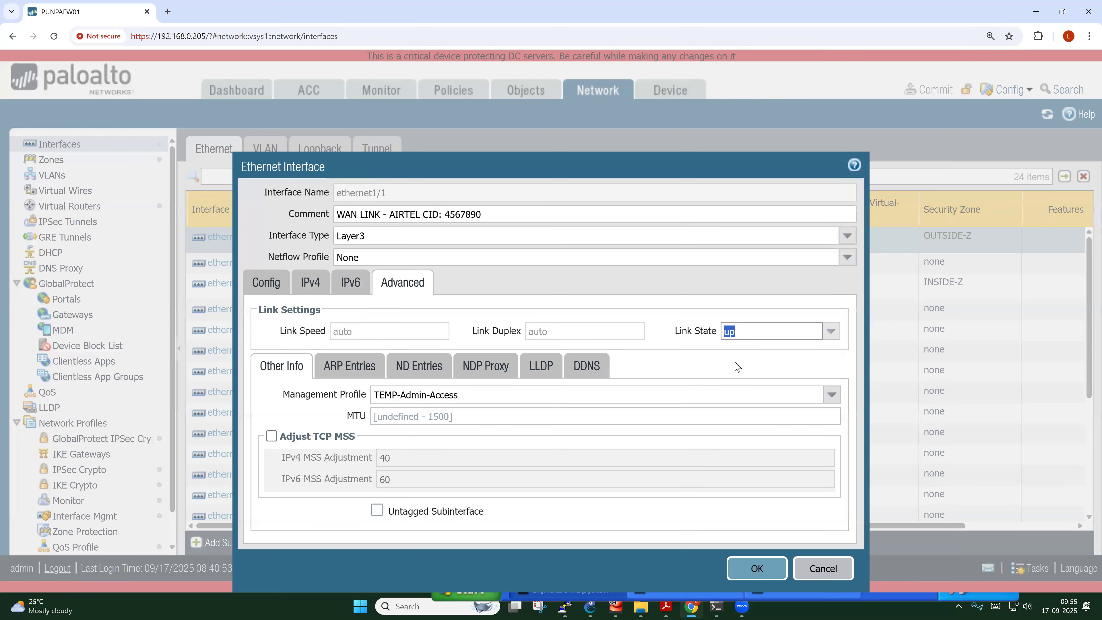
{"action": "left_click", "coordinate": [757, 568]}
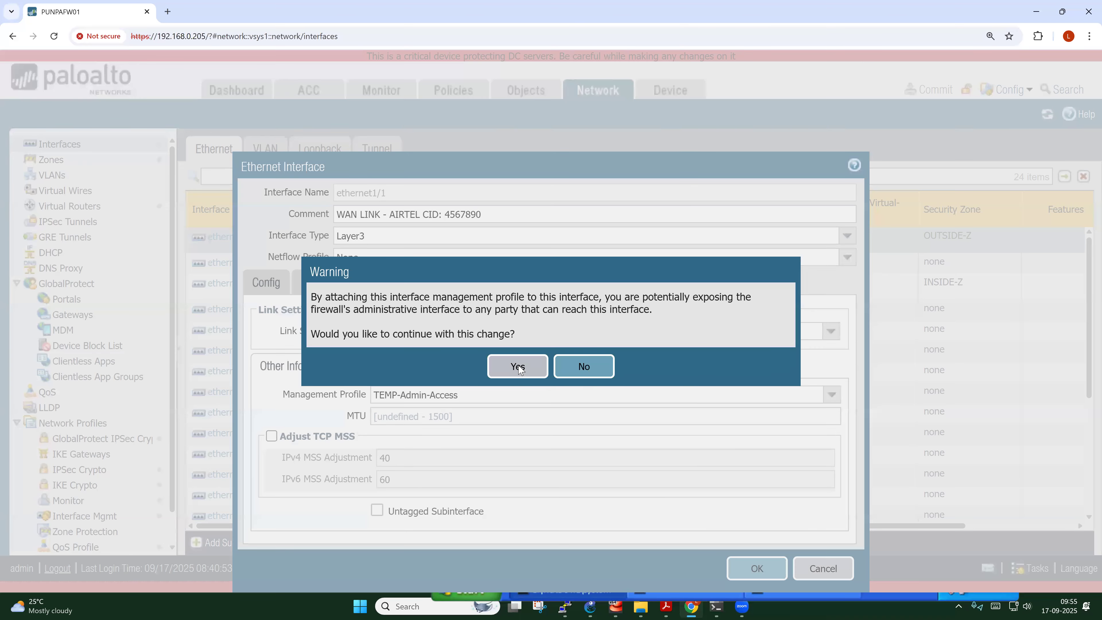
{"action": "left_click", "coordinate": [520, 367]}
{"action": "left_click", "coordinate": [933, 89]}
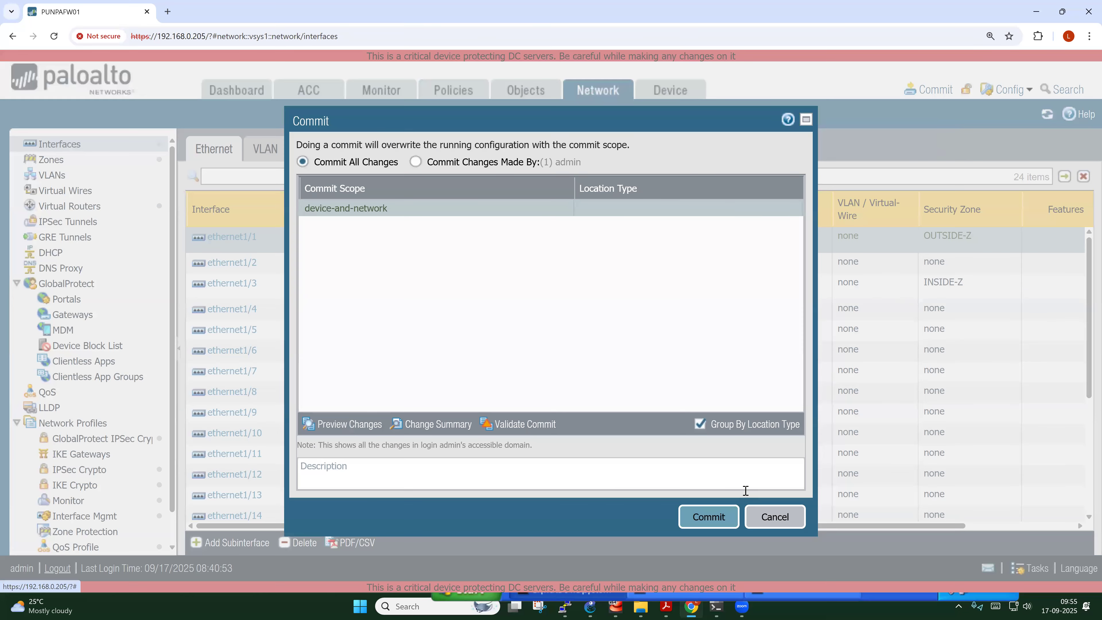
{"action": "left_click", "coordinate": [712, 523]}
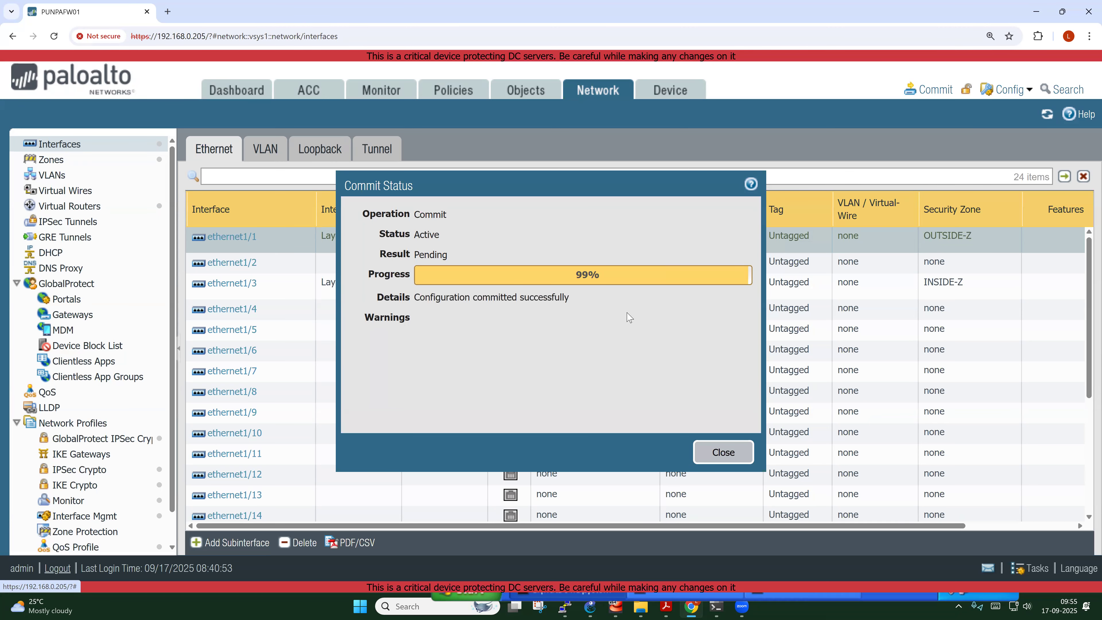
Close the commit status, check CHN-PC1's Google ping replies, and launch Firefox on the guest
{"action": "left_click", "coordinate": [723, 452]}
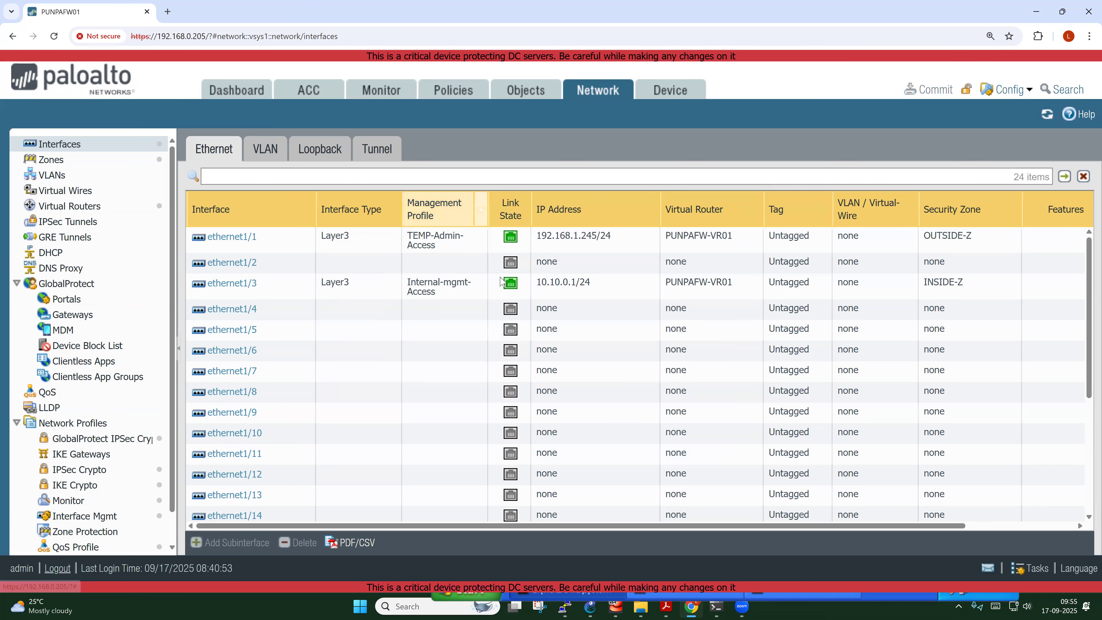
{"action": "mouse_move", "coordinate": [618, 590]}
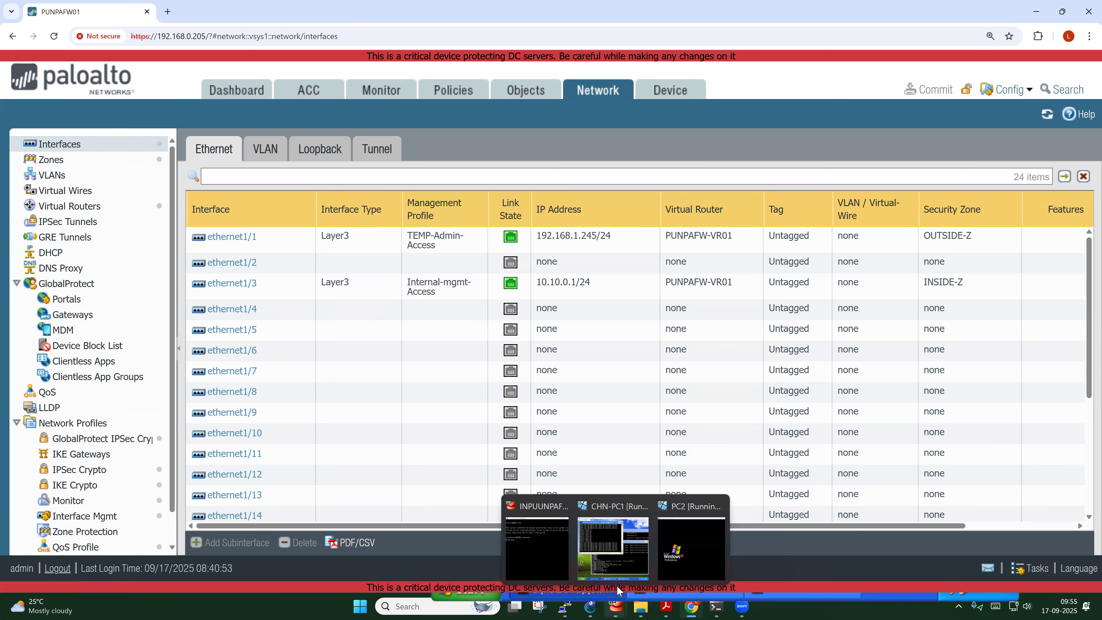
{"action": "left_click", "coordinate": [612, 548]}
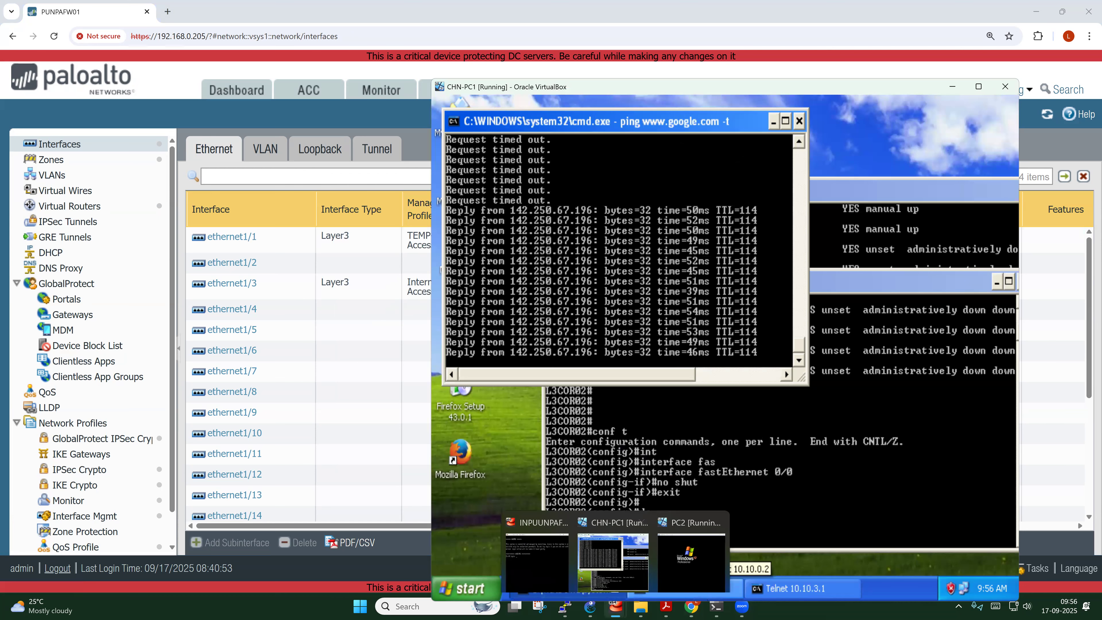
{"action": "left_click", "coordinate": [521, 408]}
{"action": "double_click", "coordinate": [459, 456]}
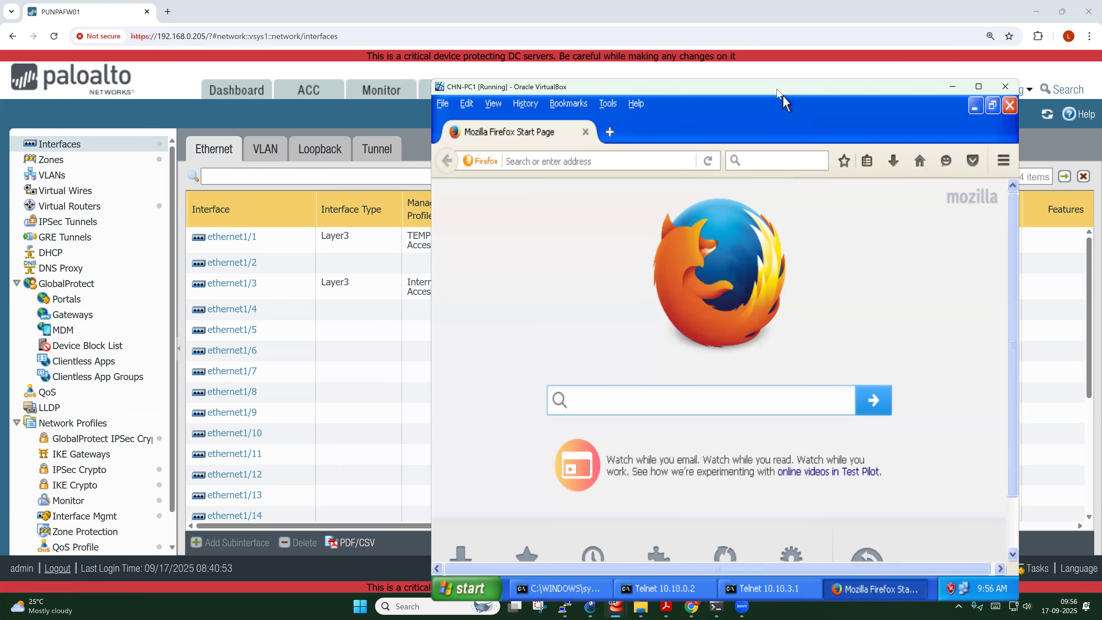
{"action": "left_click_drag", "start_coordinate": [783, 93], "coordinate": [581, 54]}
{"action": "left_click", "coordinate": [364, 122]}
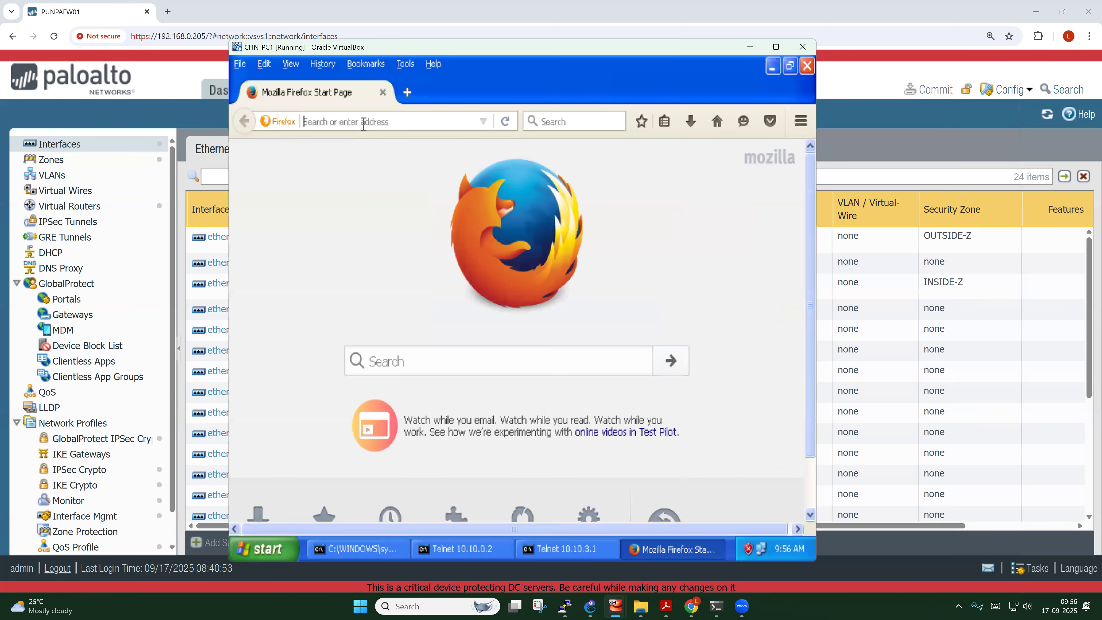
{"action": "type", "text": "www"}
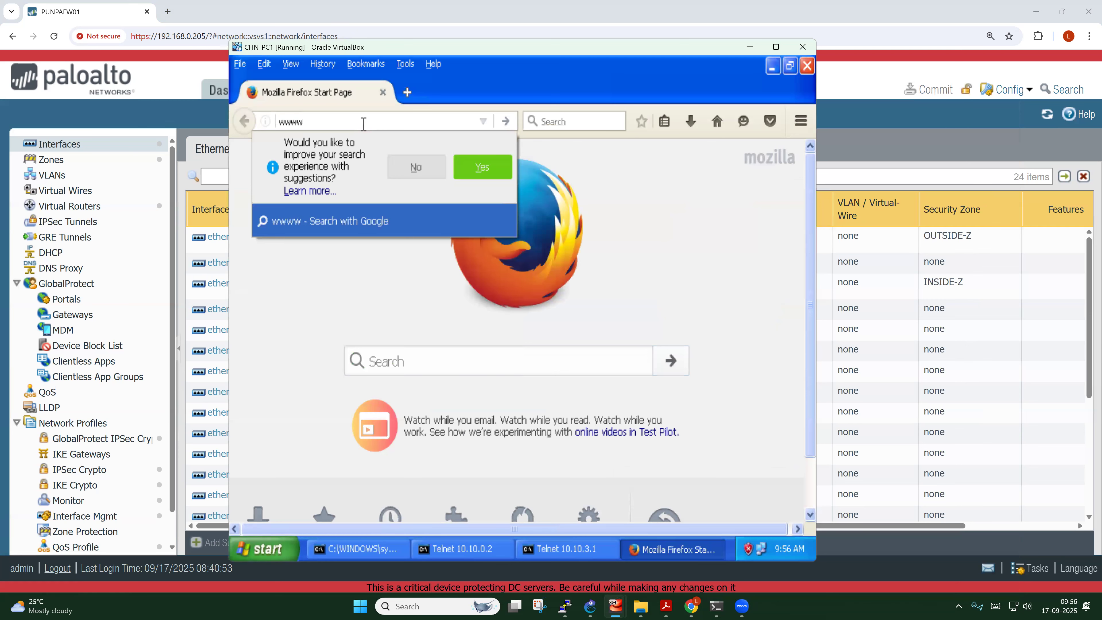
{"action": "key", "text": "BackSpace"}
{"action": "type", "text": "."}
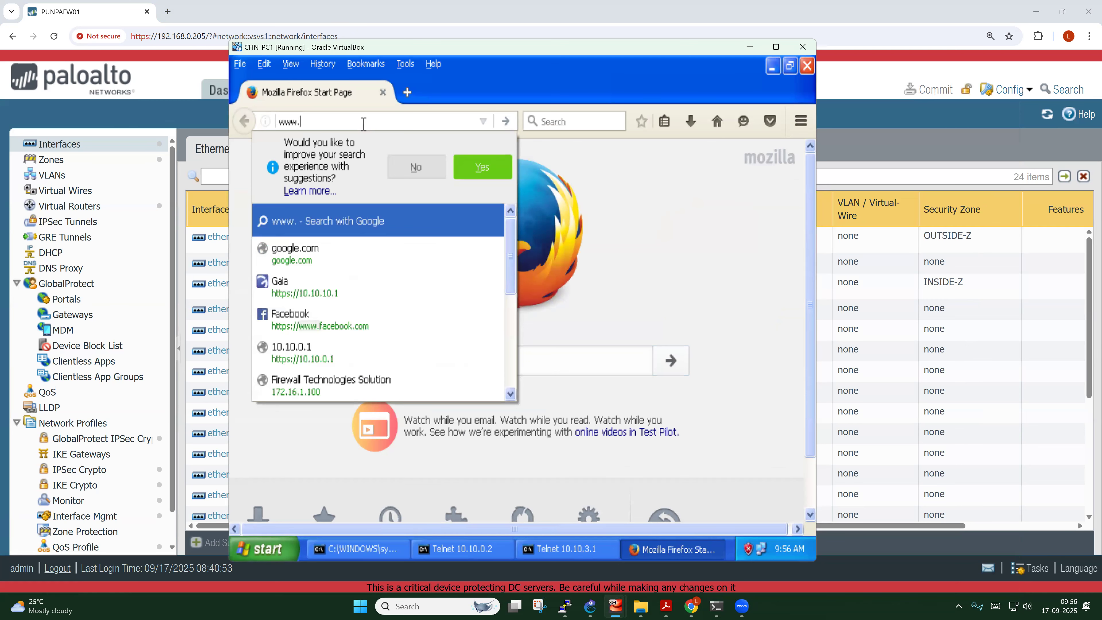
{"action": "type", "text": "infosy"}
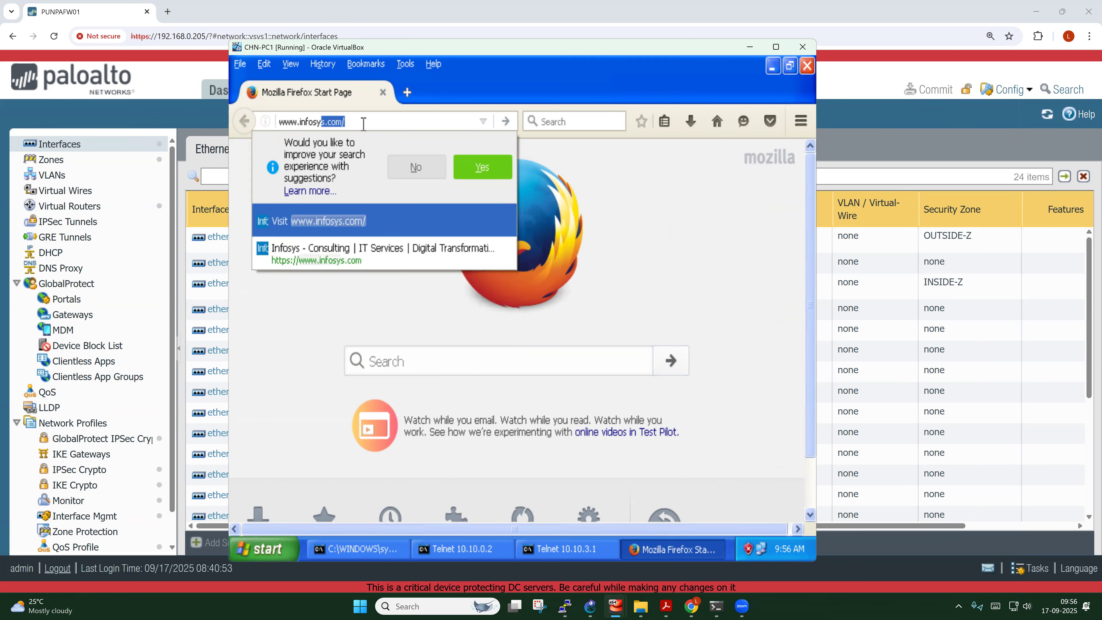
{"action": "type", "text": "s.com"}
{"action": "key", "text": "Return"}
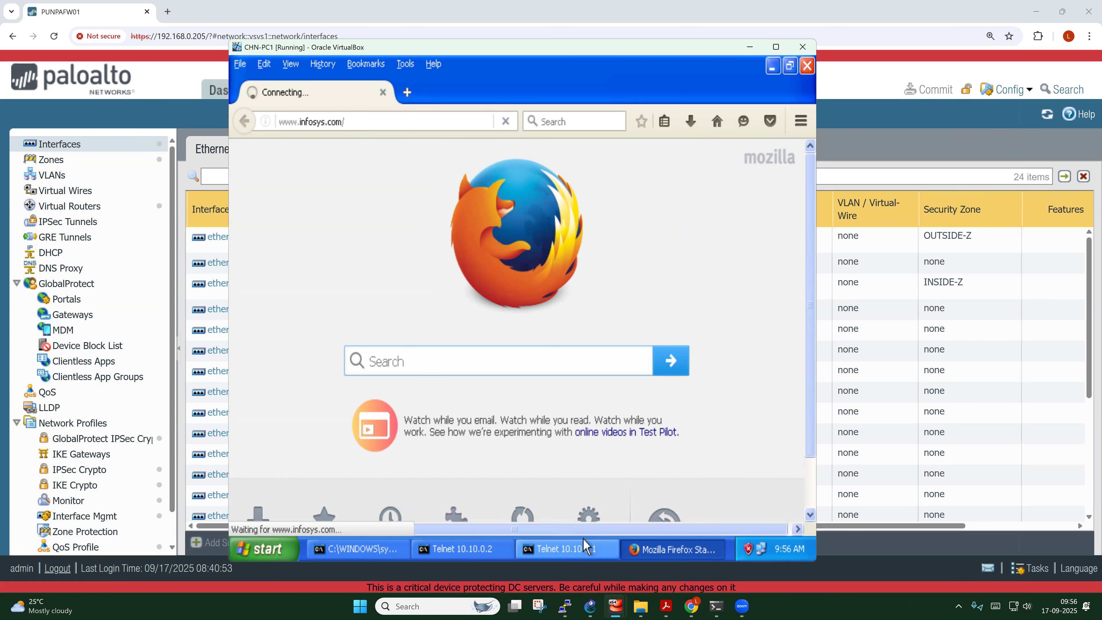
{"action": "left_click", "coordinate": [381, 553]}
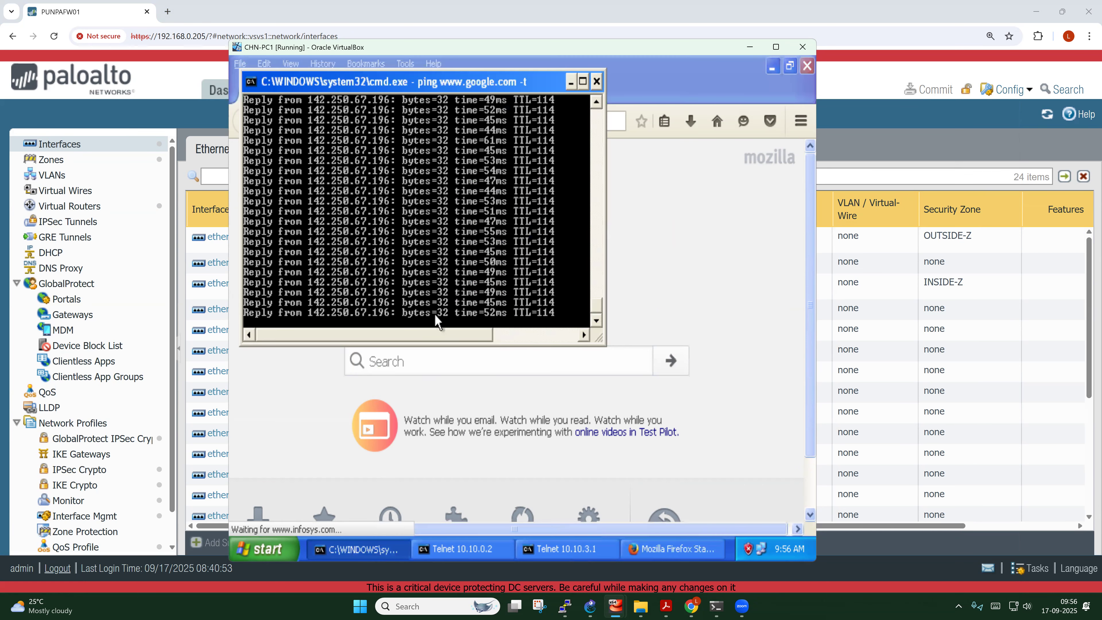
{"action": "key", "text": "ctrl+c"}
{"action": "key", "text": "Return"}
{"action": "key", "text": "Return"}
{"action": "key", "text": "Return"}
{"action": "key", "text": "Return"}
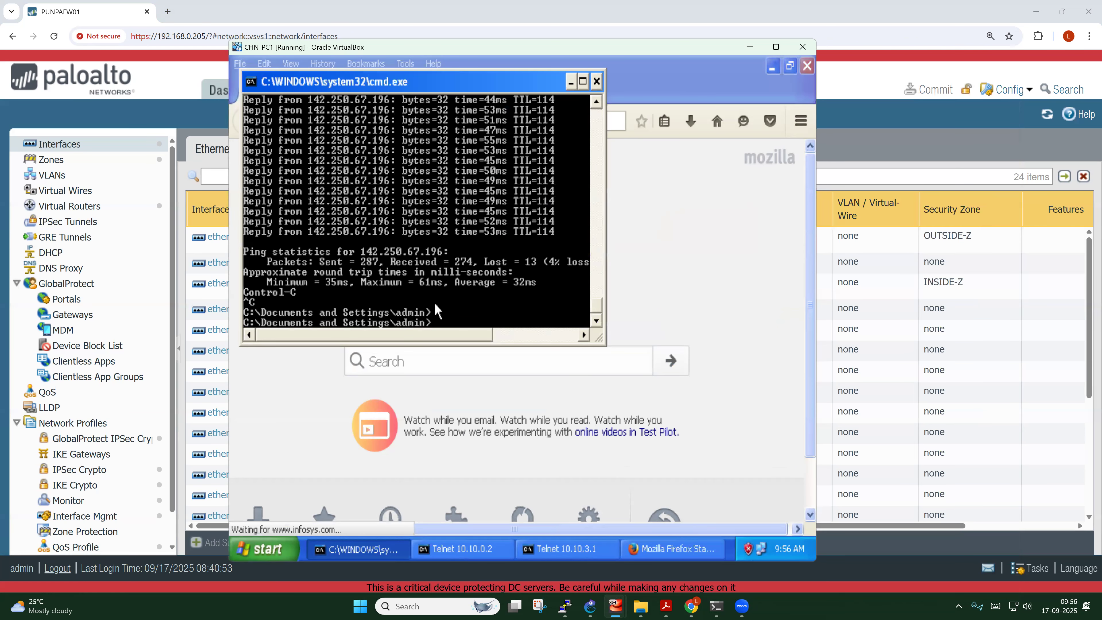
{"action": "type", "text": "ping www"}
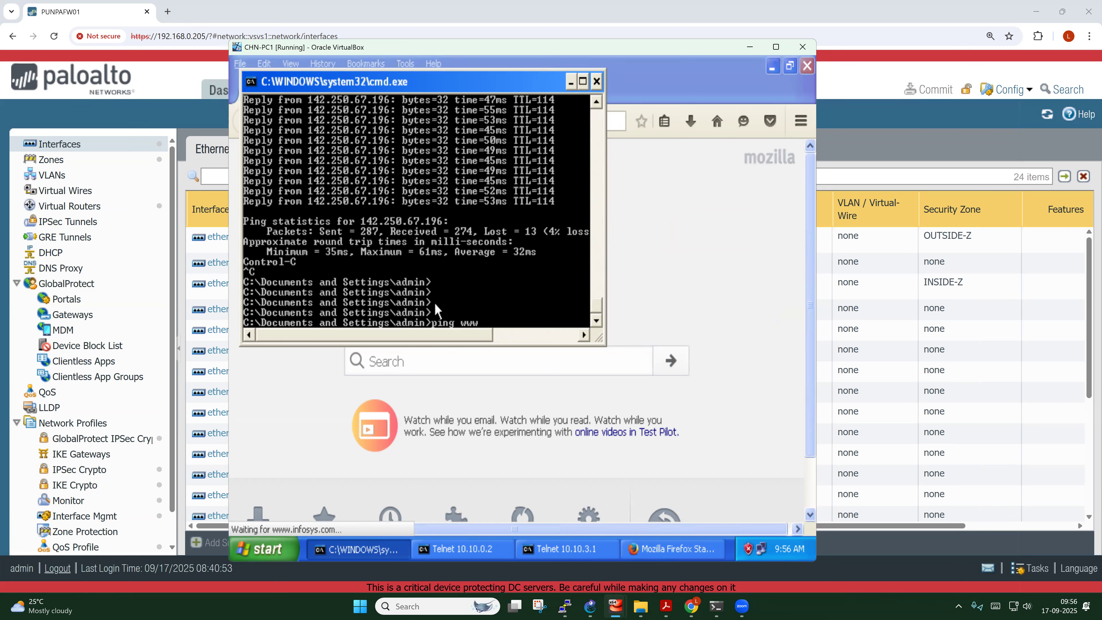
{"action": "type", "text": ".infosys.com"}
{"action": "key", "text": "Return"}
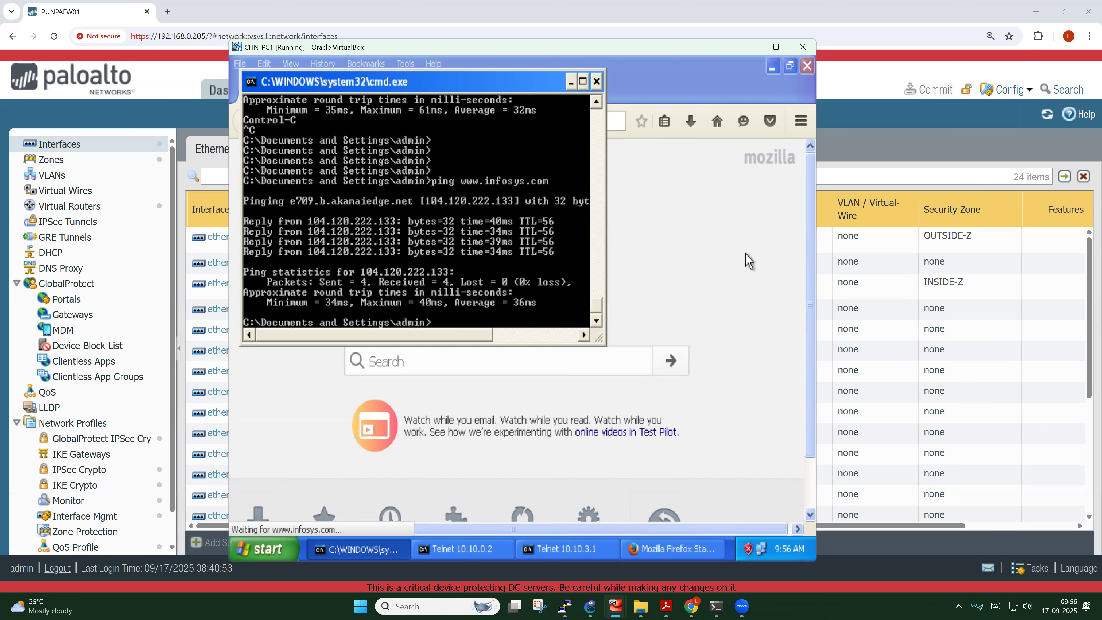
{"action": "left_click", "coordinate": [775, 260]}
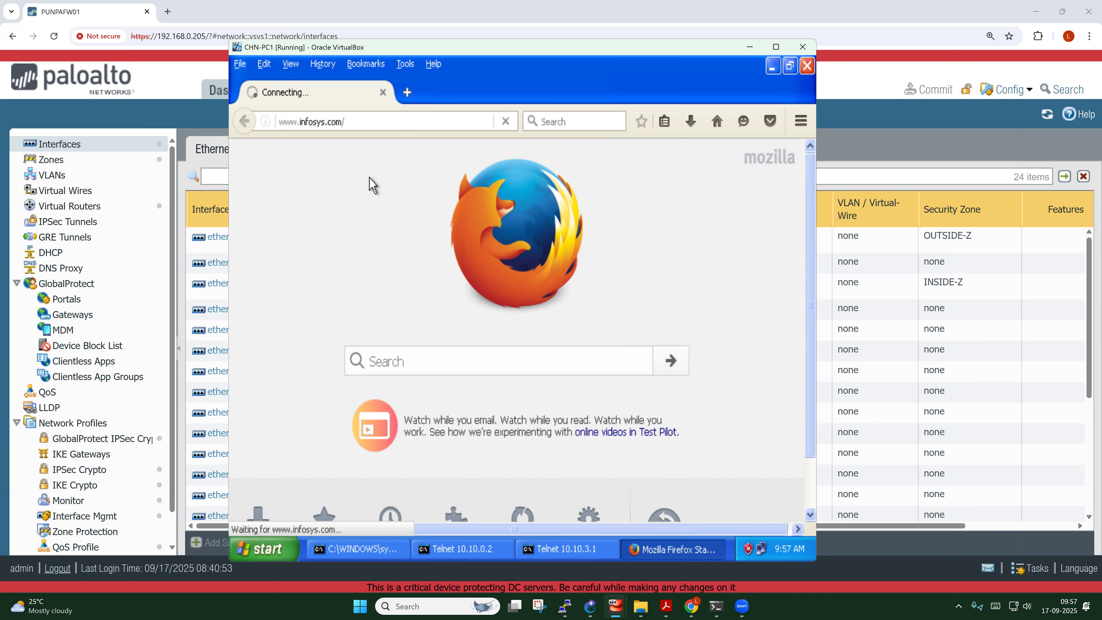
{"action": "left_click", "coordinate": [695, 606]}
Under Policies > Security, add a rule named 'Allow-Web-Access' and go to its Source tab
{"action": "left_click", "coordinate": [451, 92]}
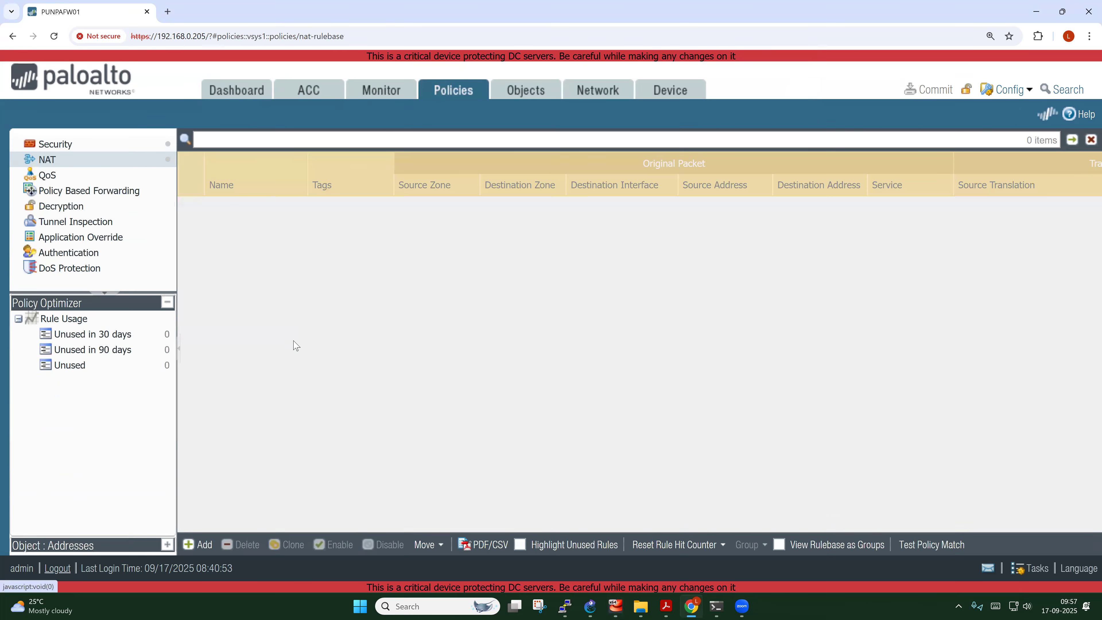
{"action": "left_click", "coordinate": [86, 145]}
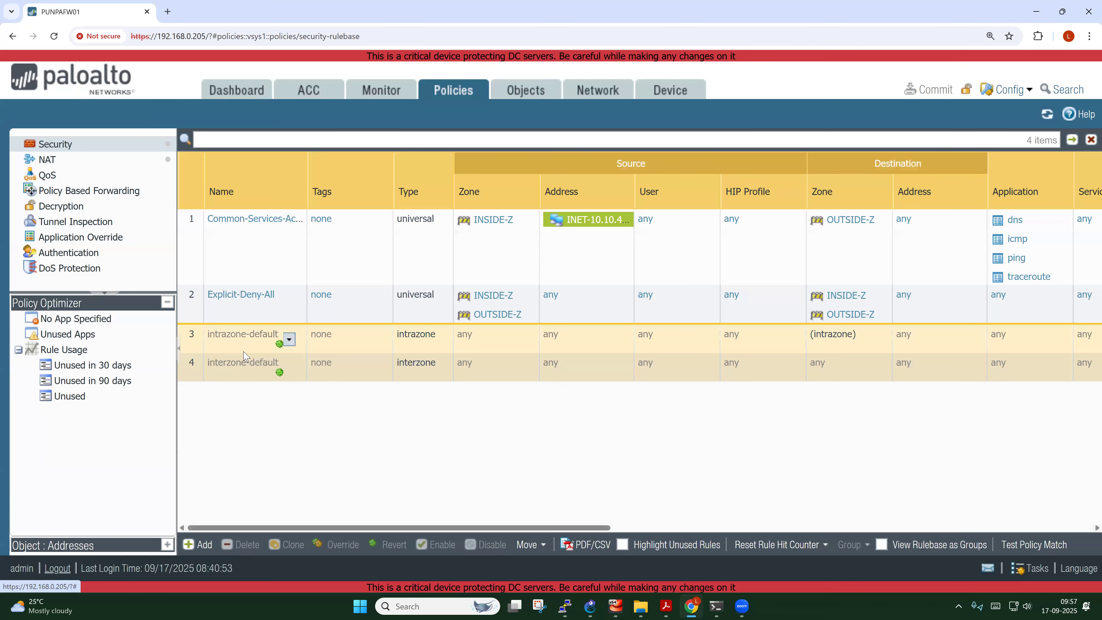
{"action": "left_click", "coordinate": [198, 242]}
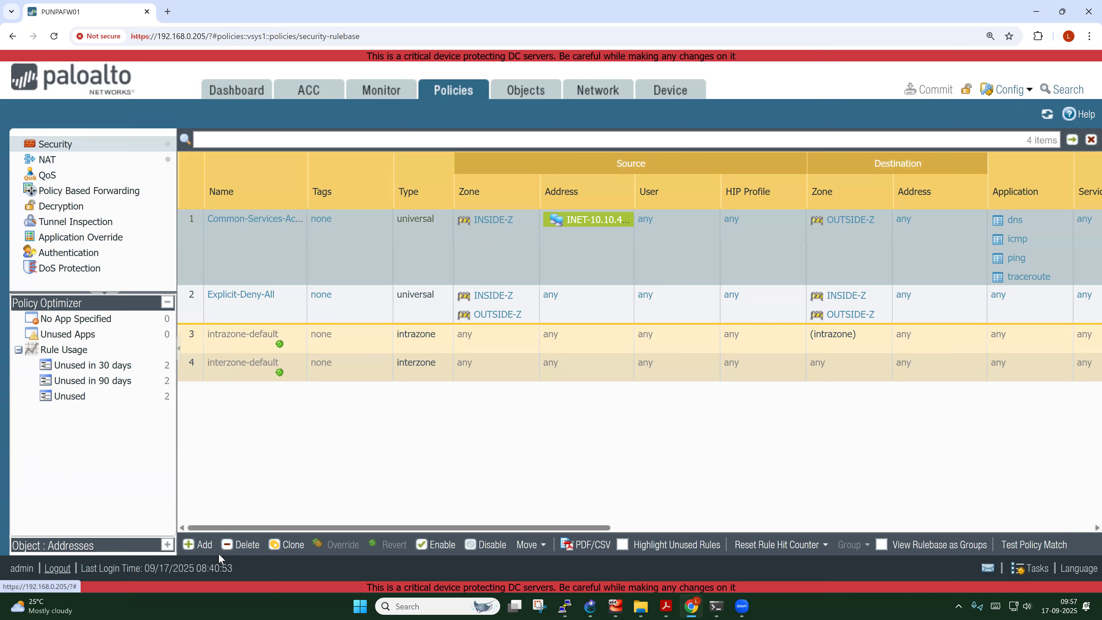
{"action": "left_click", "coordinate": [200, 544]}
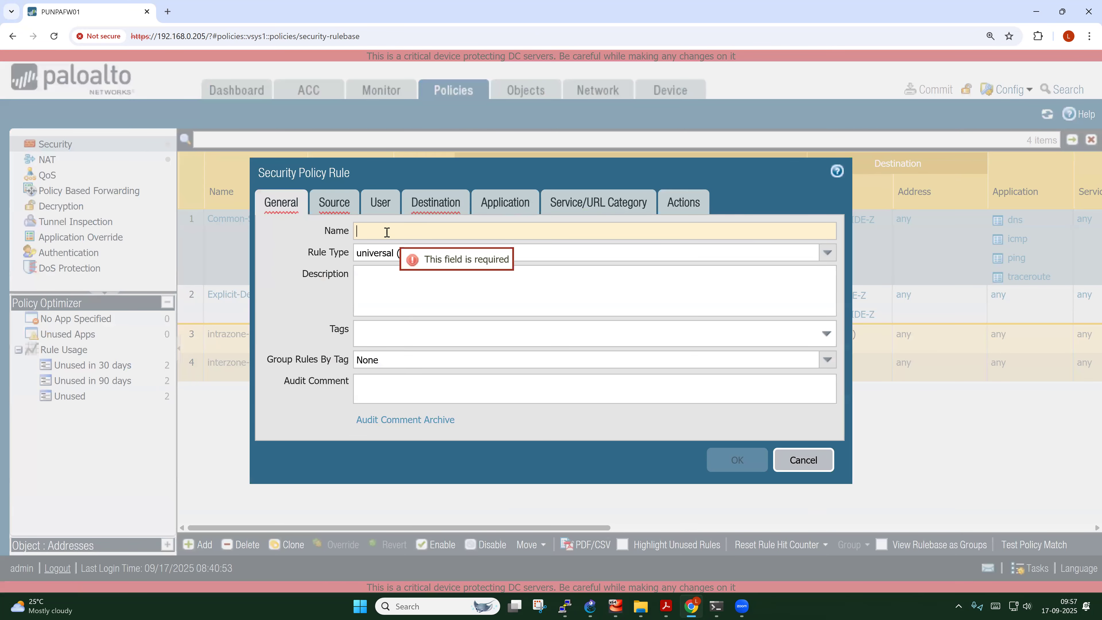
{"action": "type", "text": "Allow-Web-Access"}
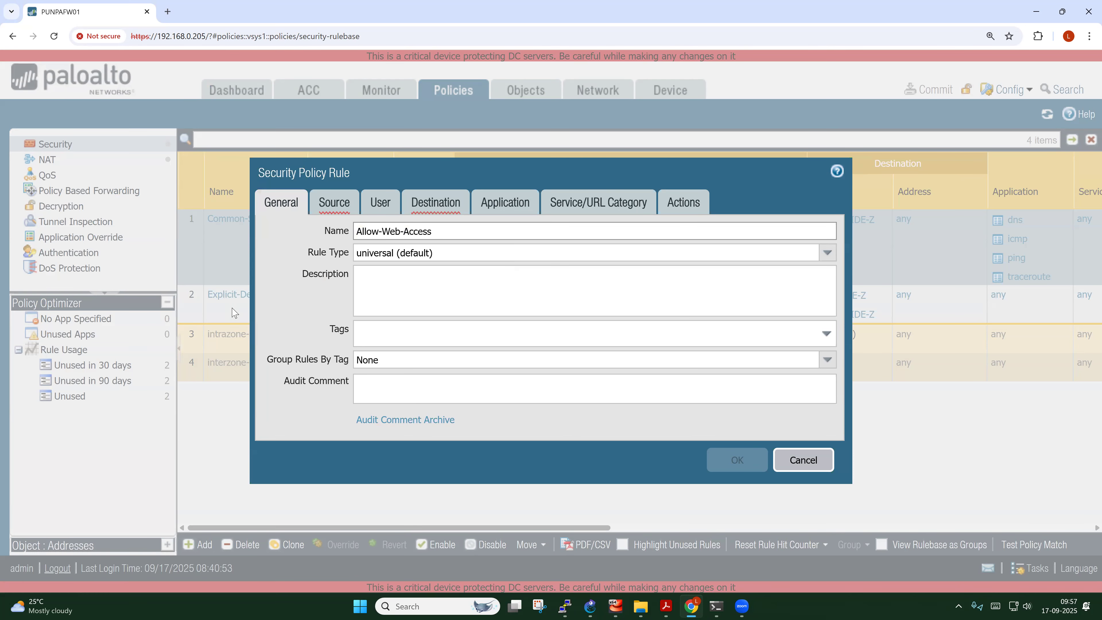
{"action": "left_click", "coordinate": [342, 208]}
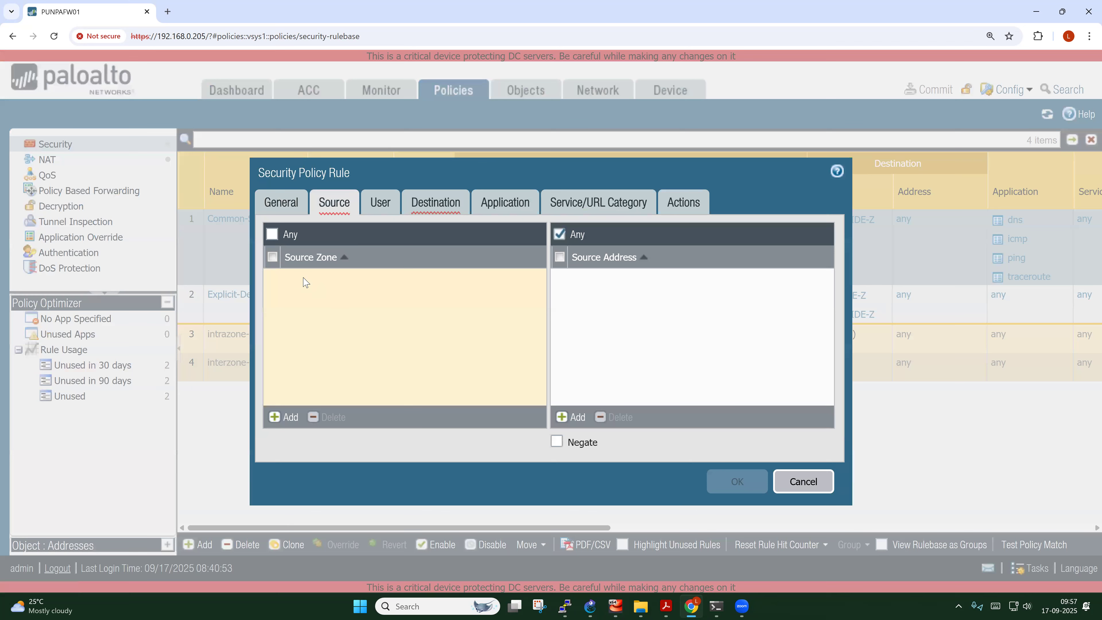
Add source zone INSIDE-Z and source address INET-10.10.4.0 to the Allow-Web-Access rule
{"action": "left_click", "coordinate": [286, 416]}
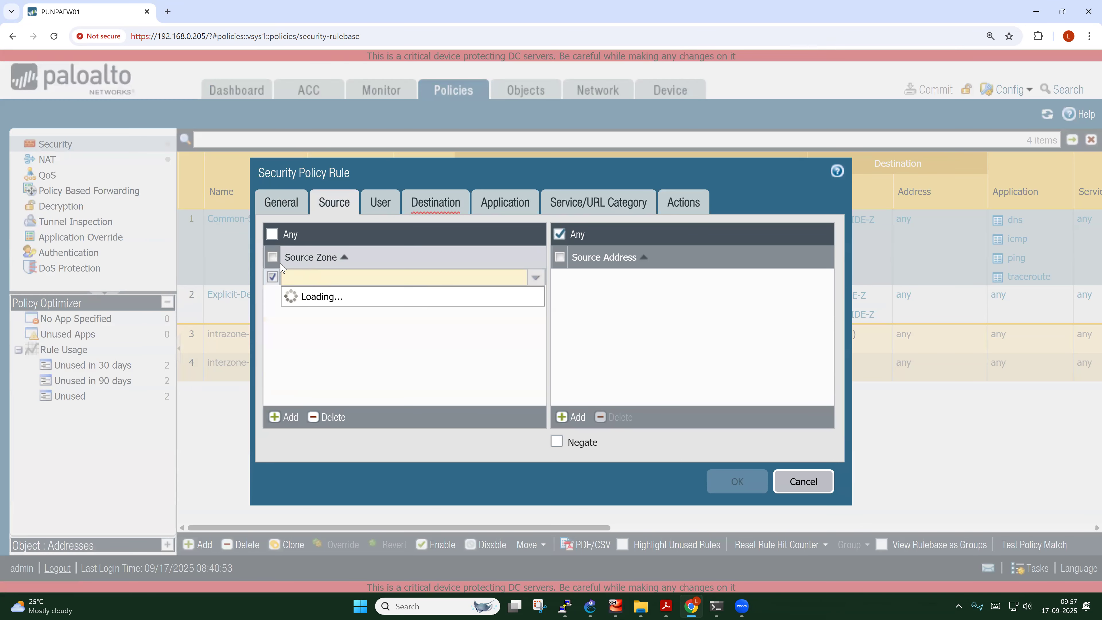
{"action": "left_click", "coordinate": [309, 300]}
{"action": "left_click", "coordinate": [680, 357]}
{"action": "left_click", "coordinate": [568, 417]}
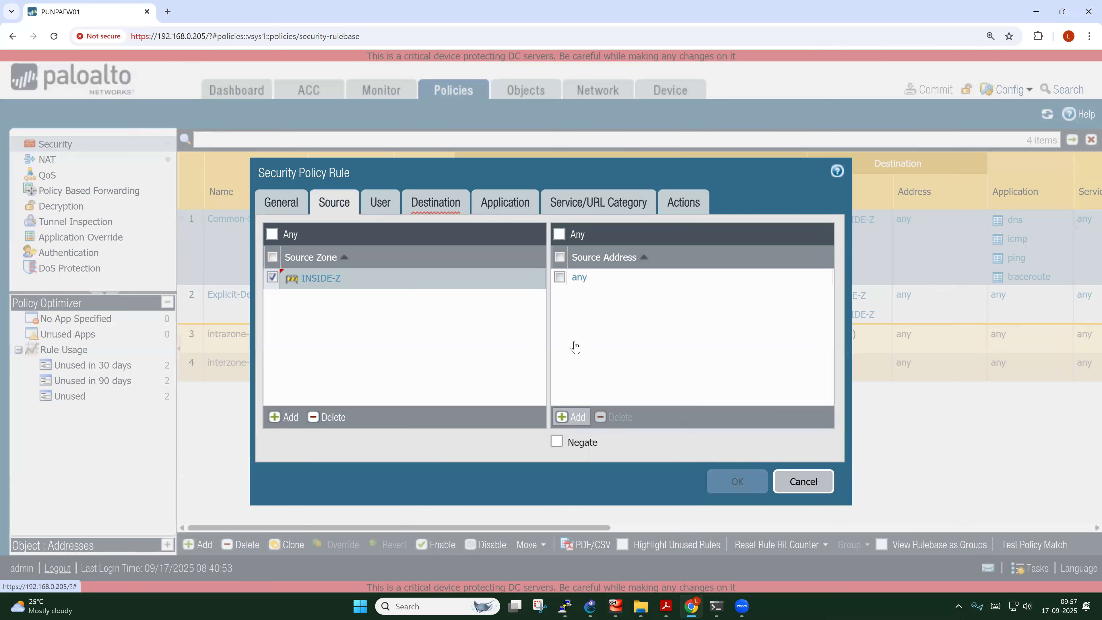
{"action": "left_click", "coordinate": [644, 307]}
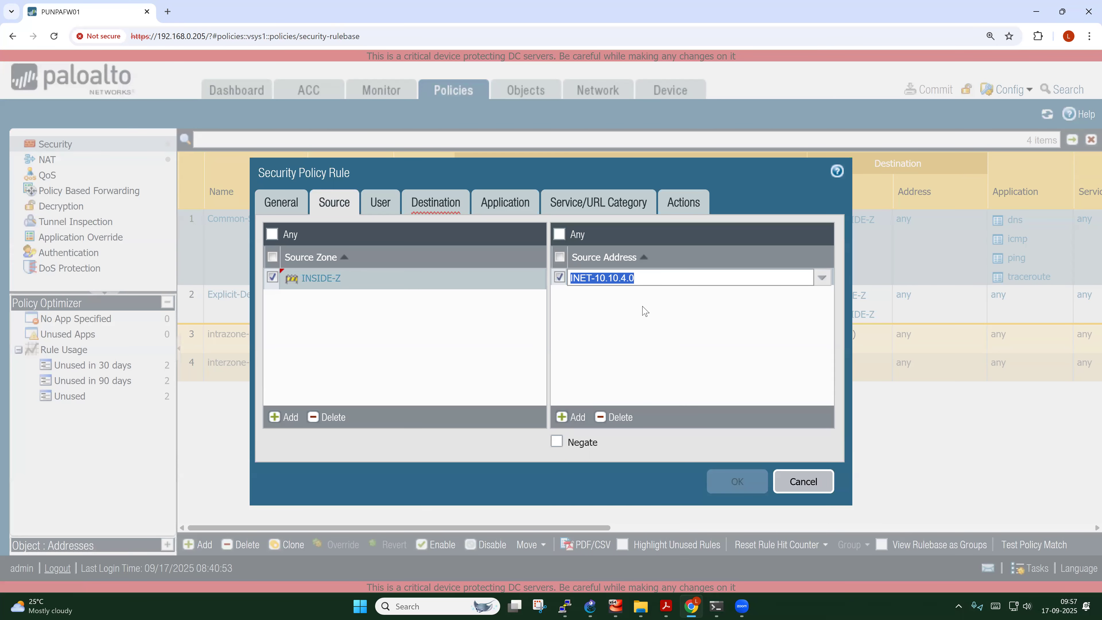
{"action": "left_click", "coordinate": [432, 363]}
Set the rule's destination zone to OUTSIDE-Z
{"action": "left_click", "coordinate": [436, 202]}
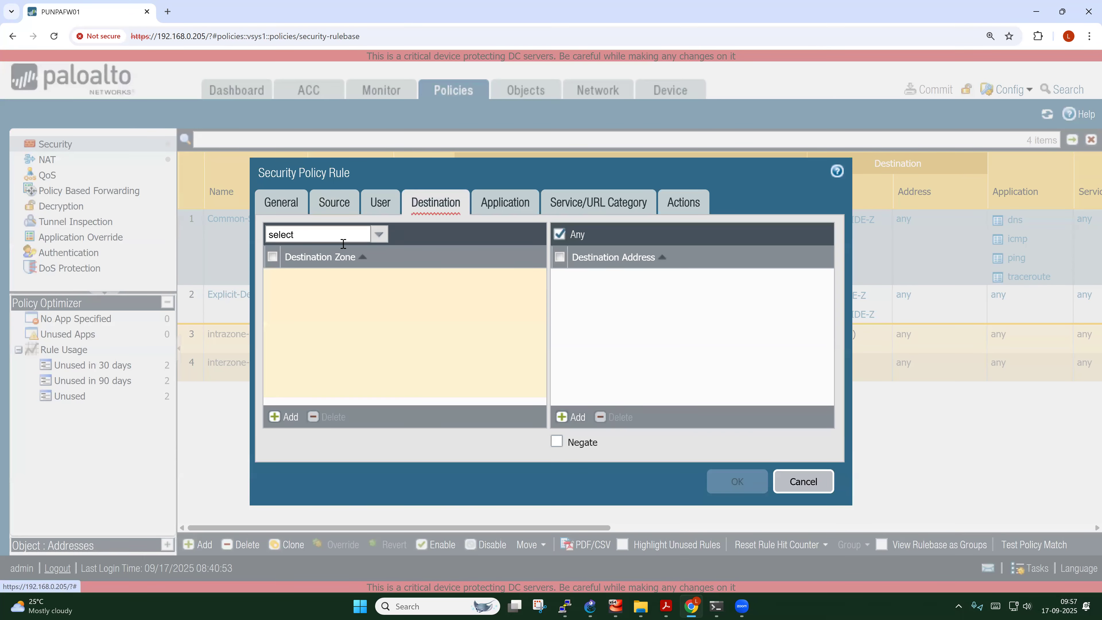
{"action": "left_click", "coordinate": [282, 417]}
{"action": "left_click", "coordinate": [318, 312]}
{"action": "left_click", "coordinate": [592, 295]}
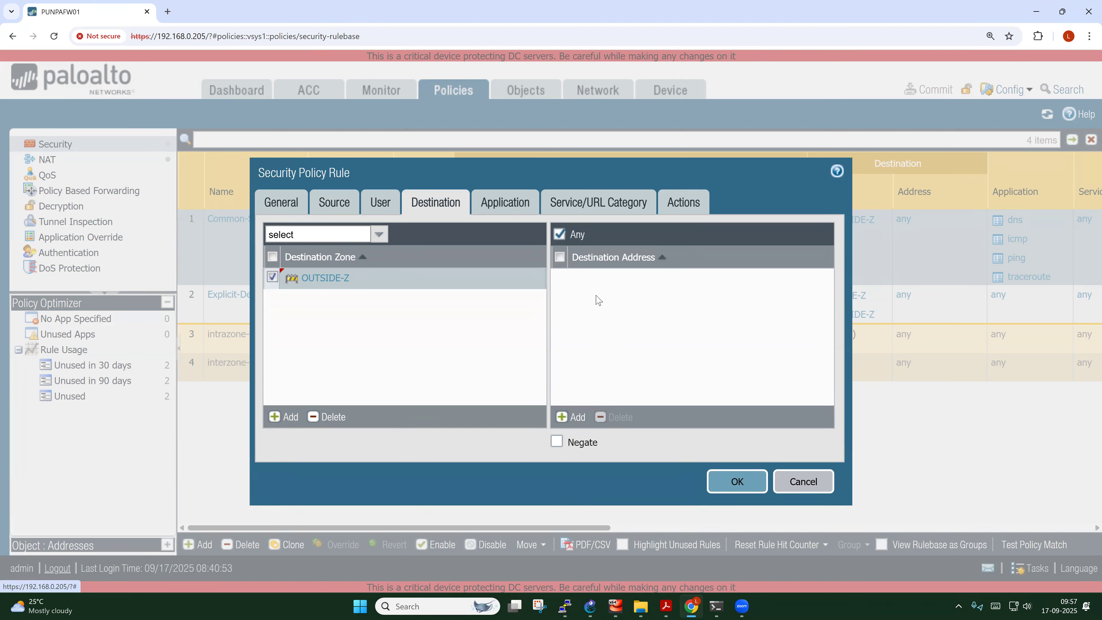
Add web-browsing as the rule's first allowed application
{"action": "left_click", "coordinate": [511, 207]}
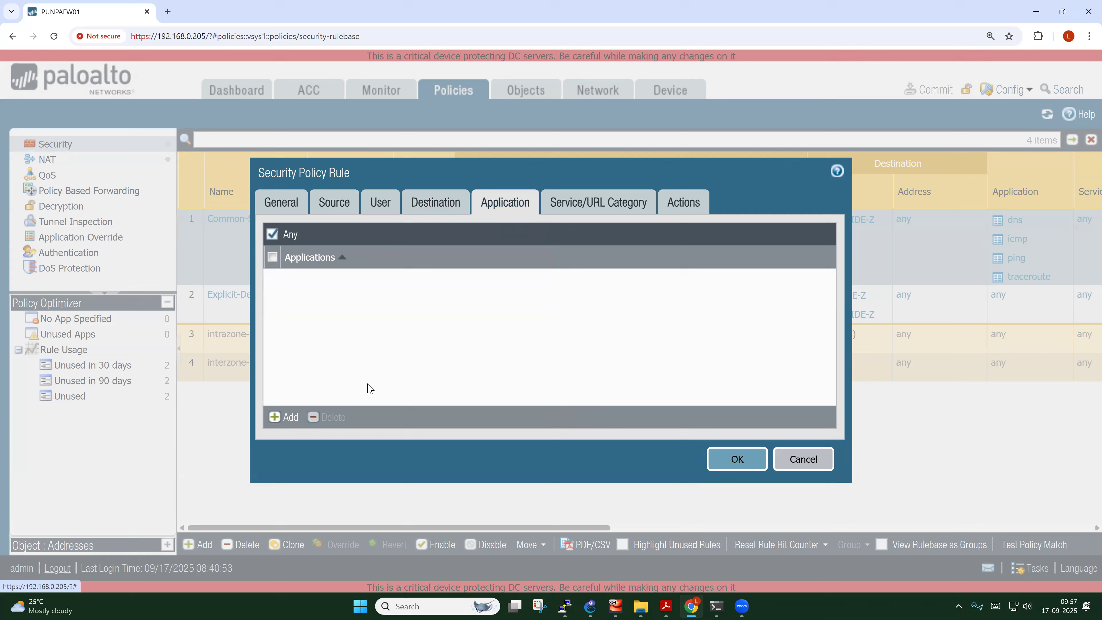
{"action": "left_click", "coordinate": [282, 417]}
{"action": "type", "text": "webbro"}
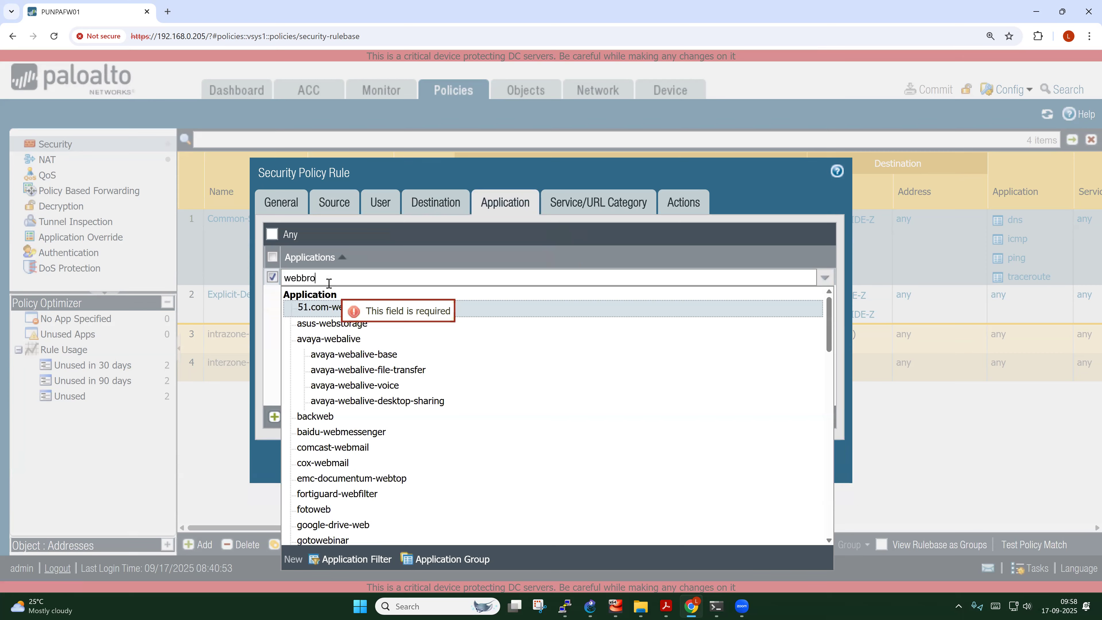
{"action": "key", "text": "BackSpace"}
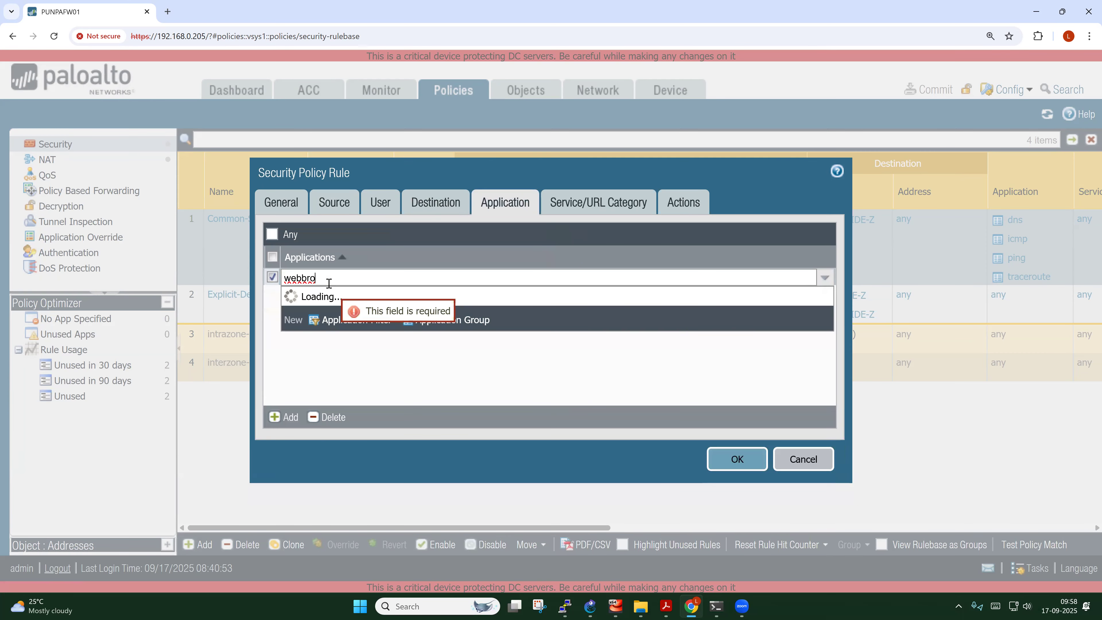
{"action": "key", "text": "BackSpace"}
{"action": "type", "text": "-"}
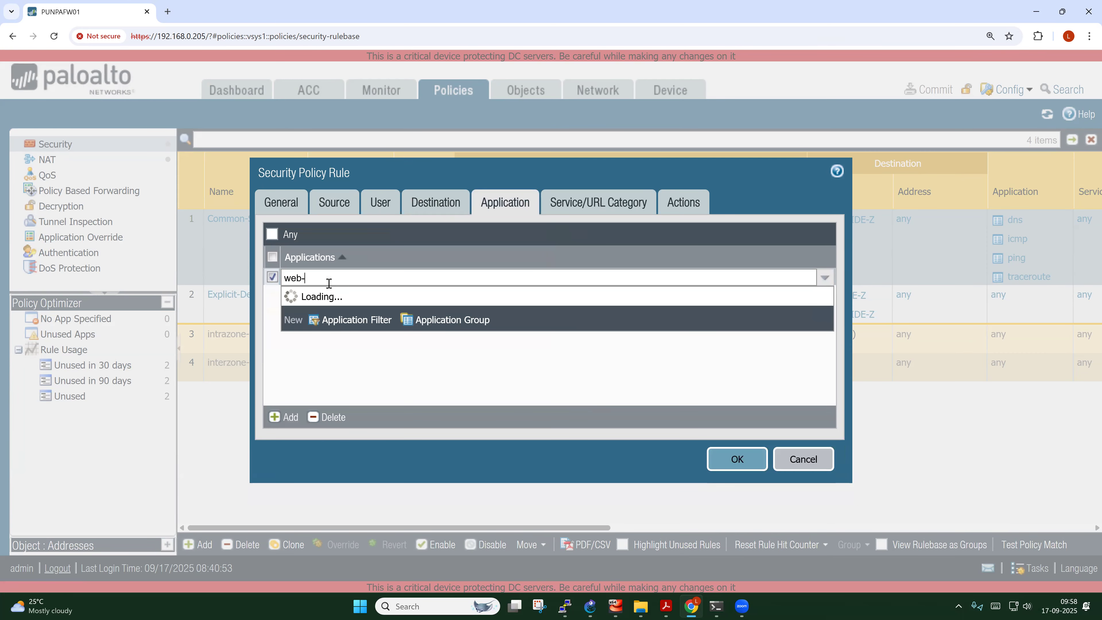
{"action": "type", "text": "bro"}
{"action": "left_click", "coordinate": [325, 307]}
Add ssl and google-base as further allowed applications
{"action": "left_click", "coordinate": [285, 417]}
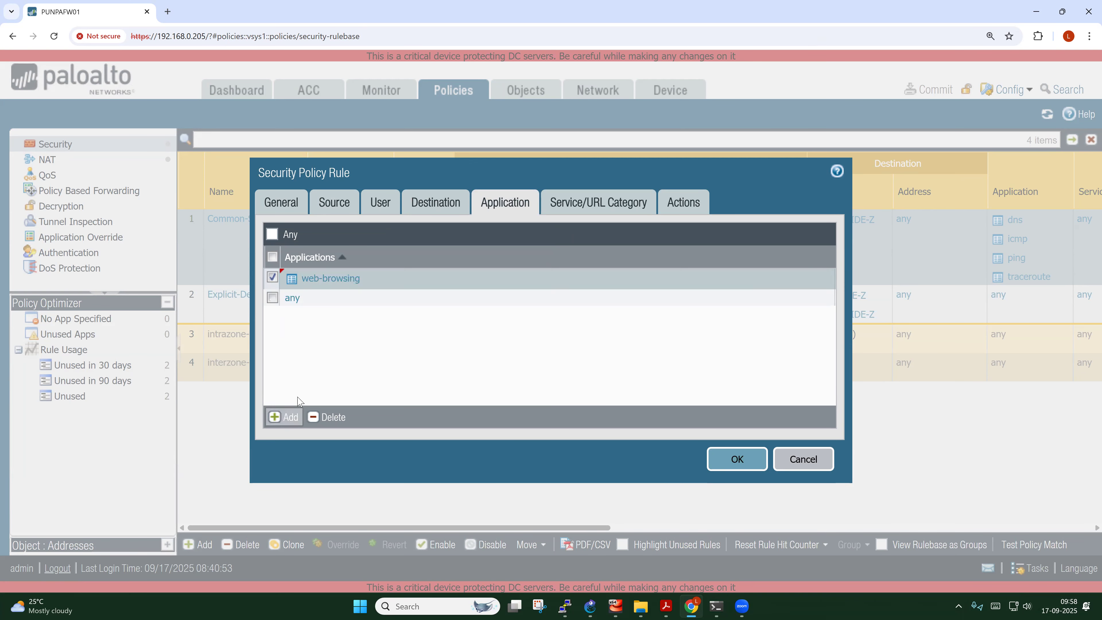
{"action": "type", "text": "ssl"}
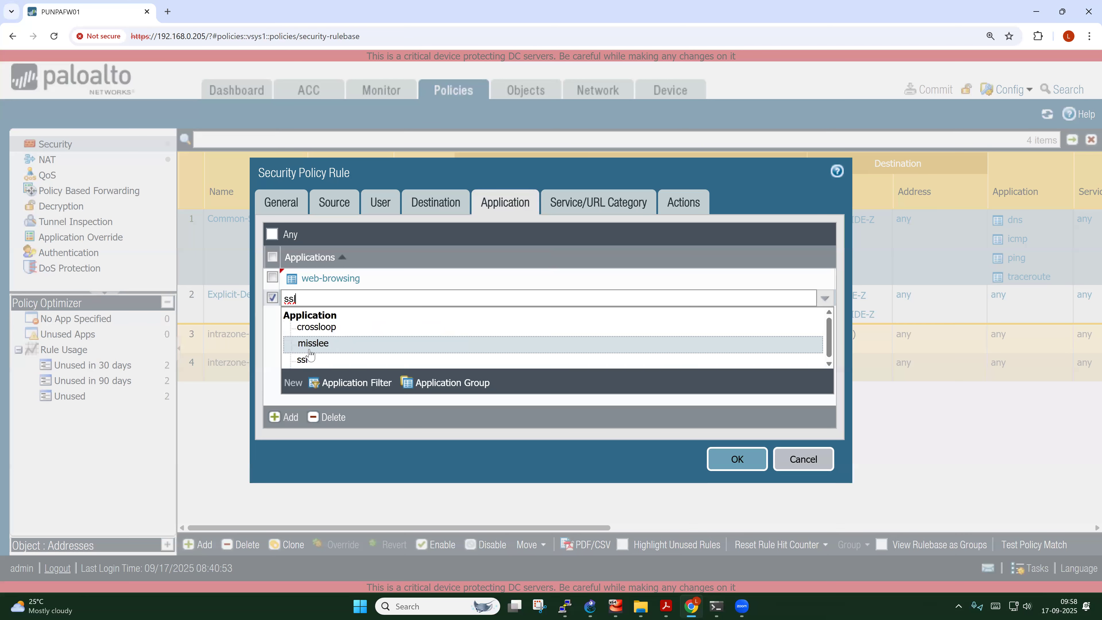
{"action": "left_click", "coordinate": [307, 361]}
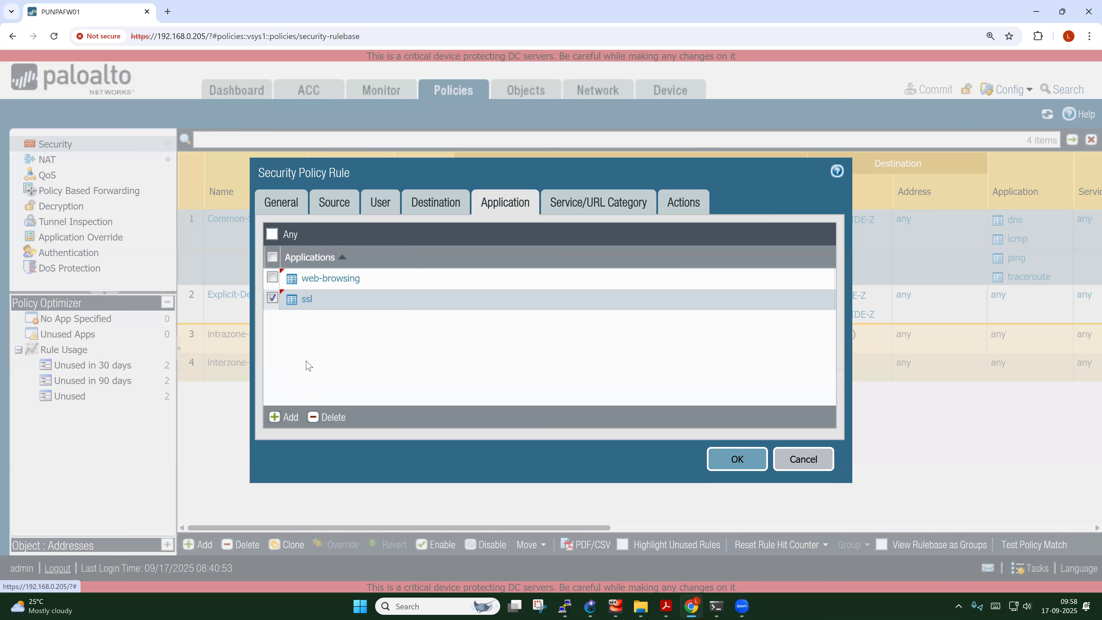
{"action": "left_click", "coordinate": [276, 416]}
{"action": "type", "text": "google"}
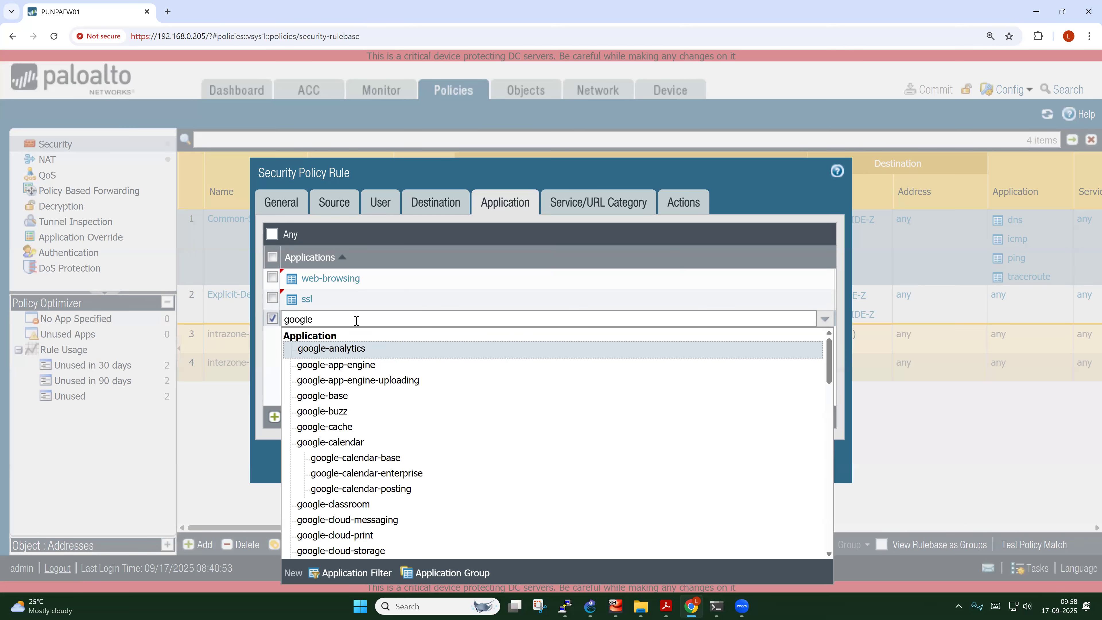
{"action": "left_click", "coordinate": [336, 395]}
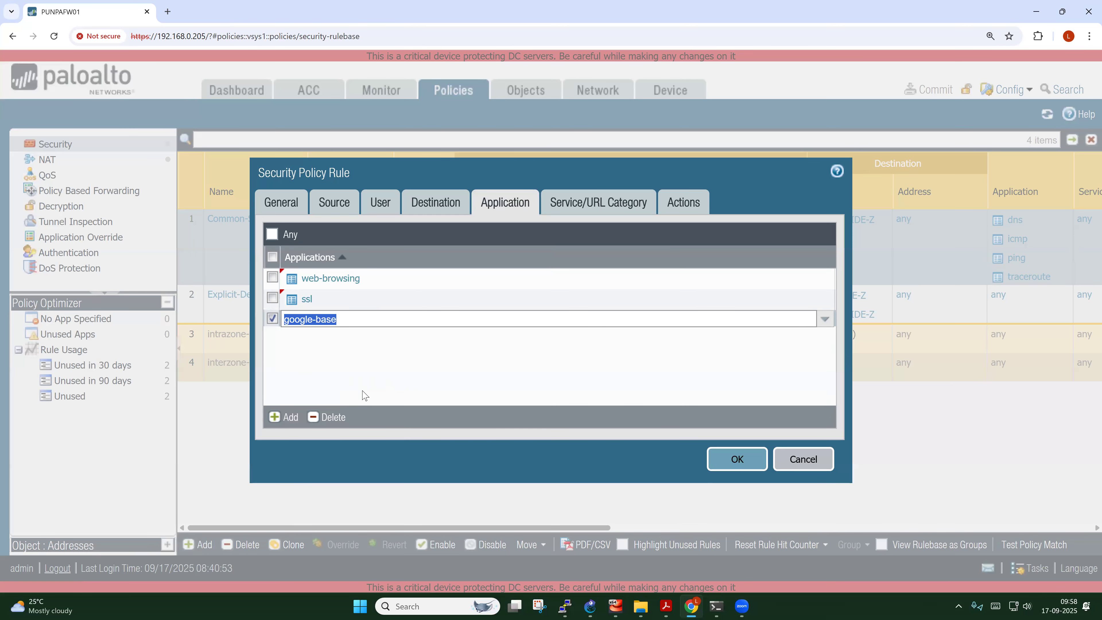
{"action": "left_click", "coordinate": [369, 387]}
Set the rule's service to any
{"action": "left_click", "coordinate": [568, 210]}
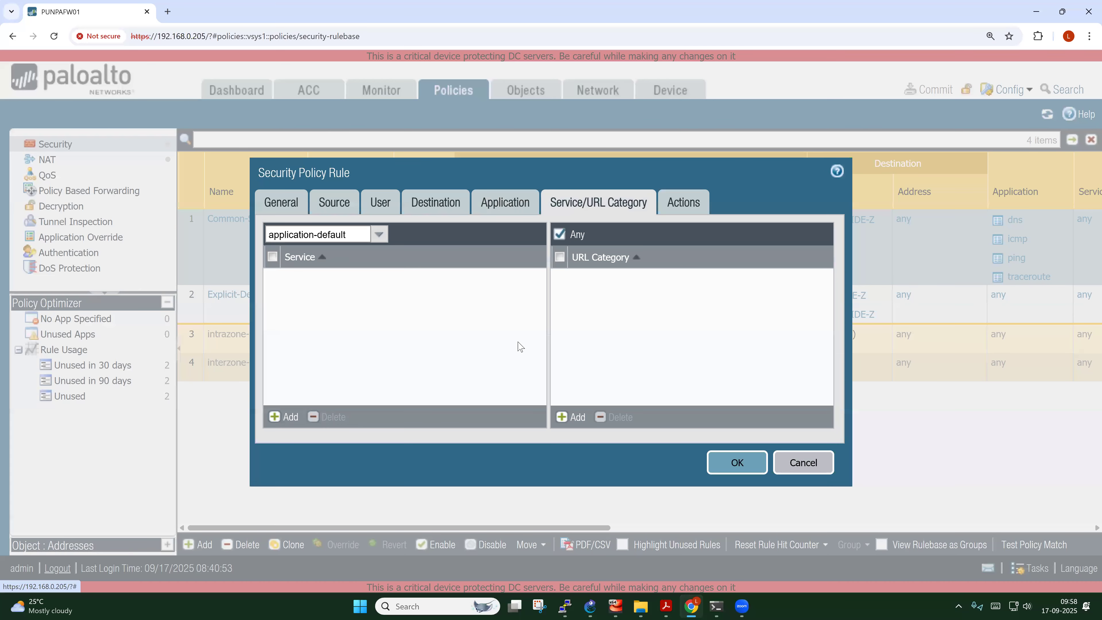
{"action": "left_click", "coordinate": [379, 235]}
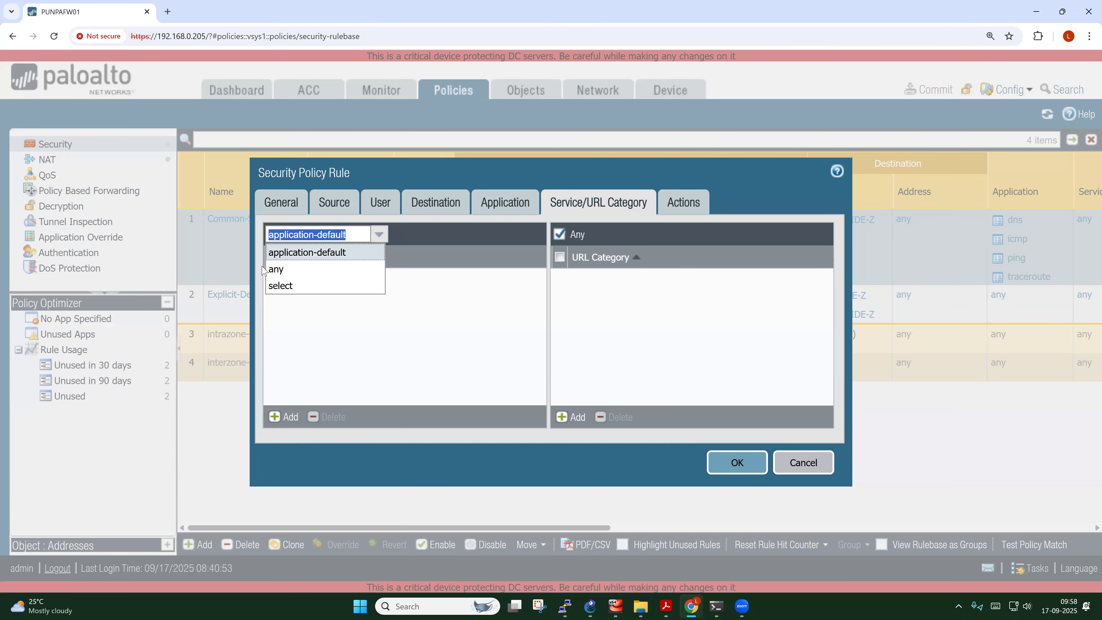
{"action": "left_click", "coordinate": [276, 268]}
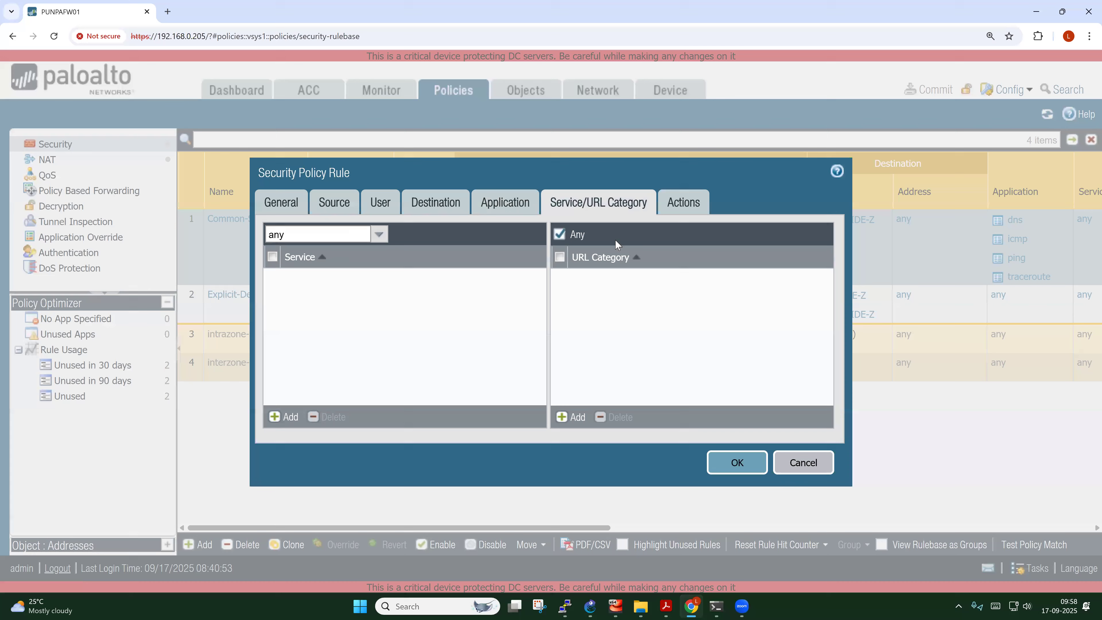
Save Allow-Web-Access with action Allow and commit all pending changes
{"action": "left_click", "coordinate": [671, 209]}
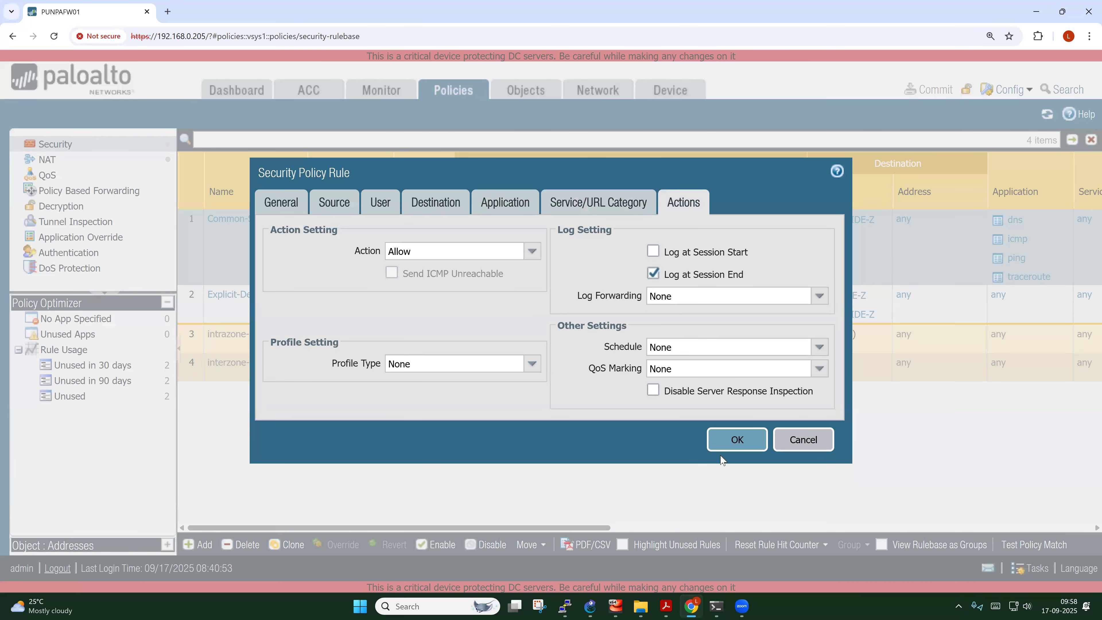
{"action": "left_click", "coordinate": [738, 440]}
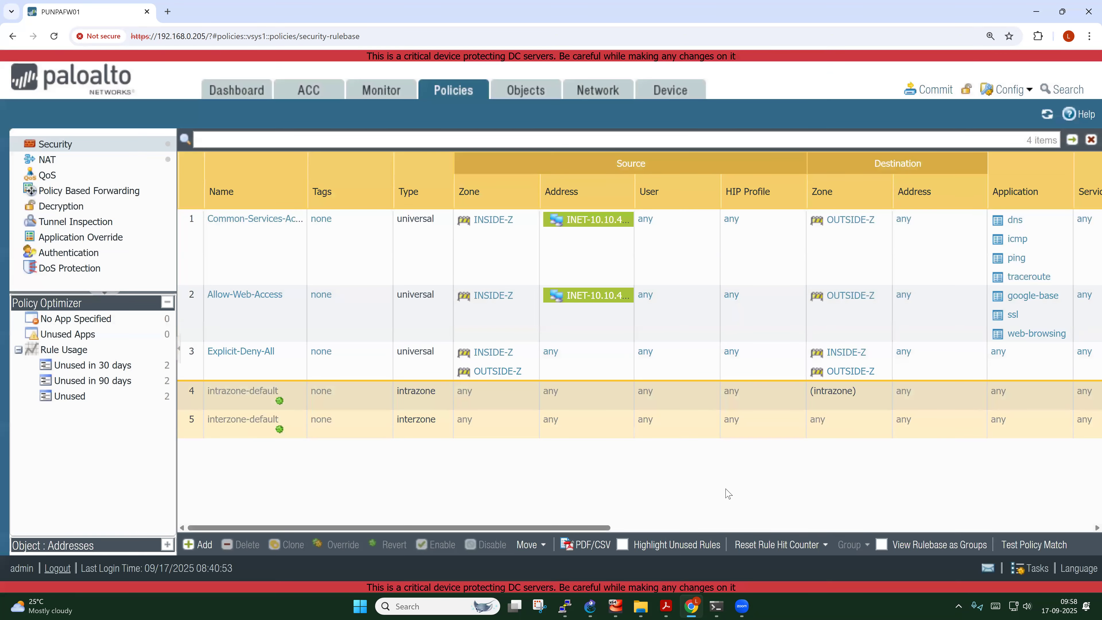
{"action": "left_click", "coordinate": [931, 93]}
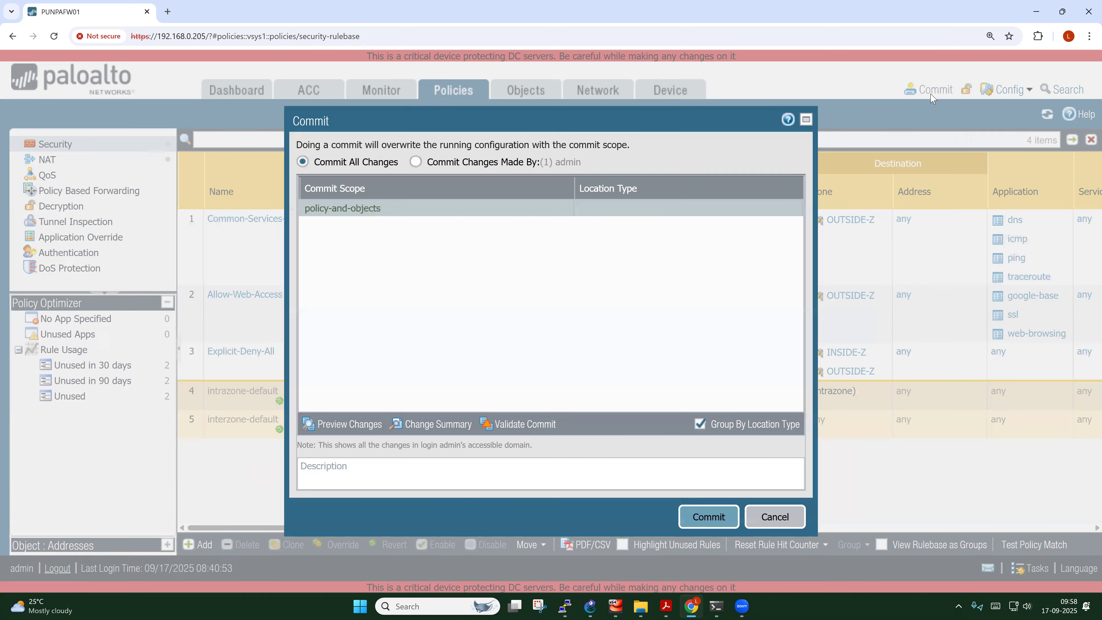
{"action": "left_click", "coordinate": [717, 516]}
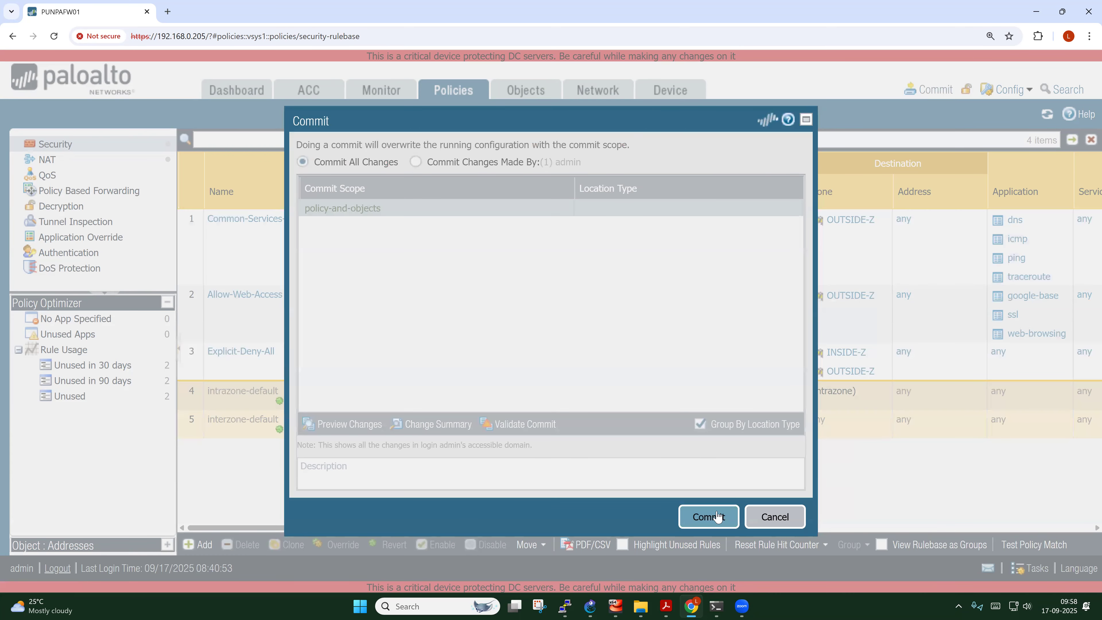
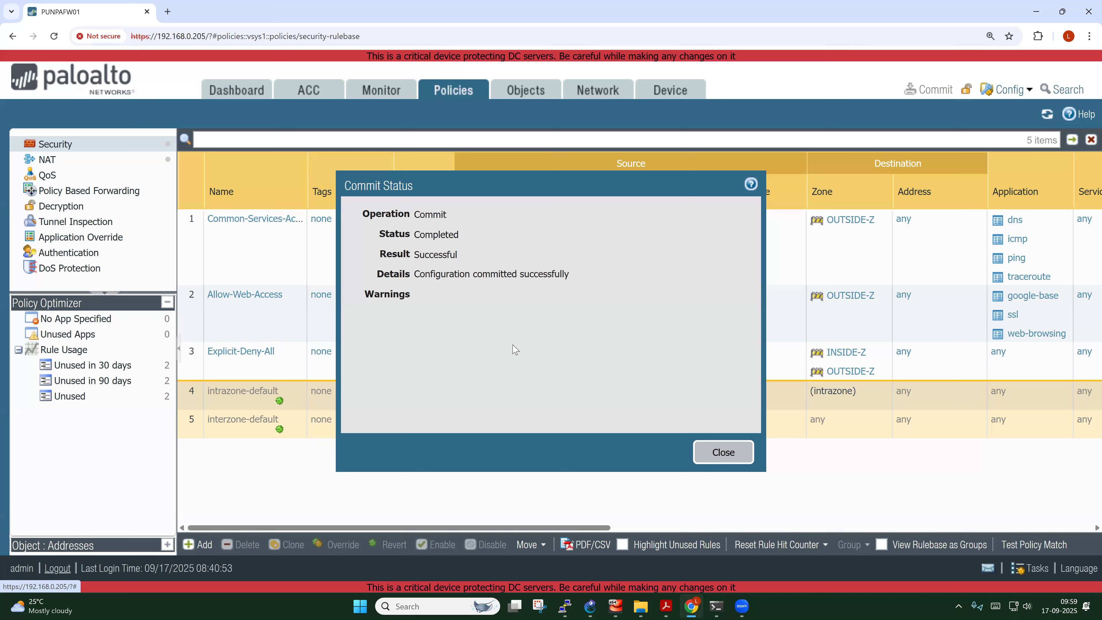
Close the successful Commit Status dialog to return to the security rulebase
{"action": "left_click", "coordinate": [724, 452]}
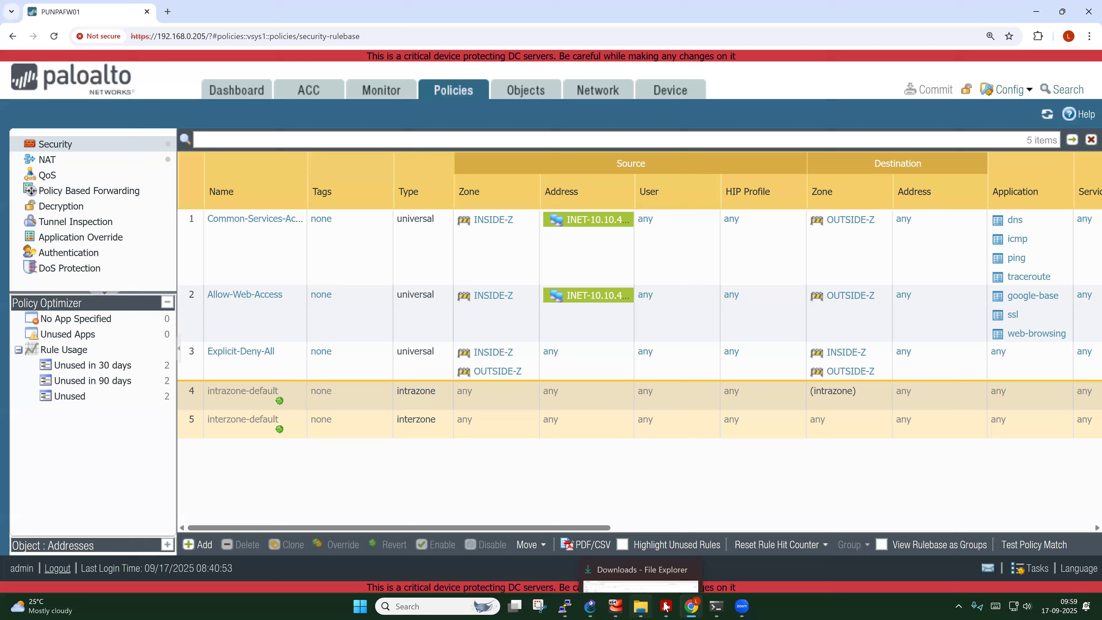
{"action": "mouse_move", "coordinate": [625, 607]}
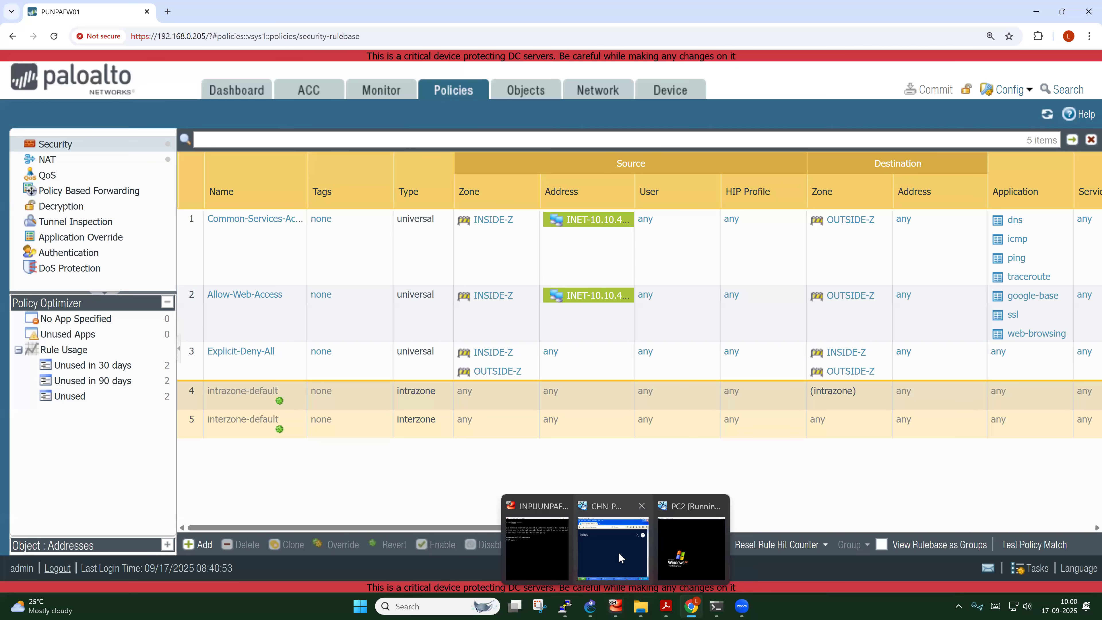
{"action": "left_click", "coordinate": [610, 500]}
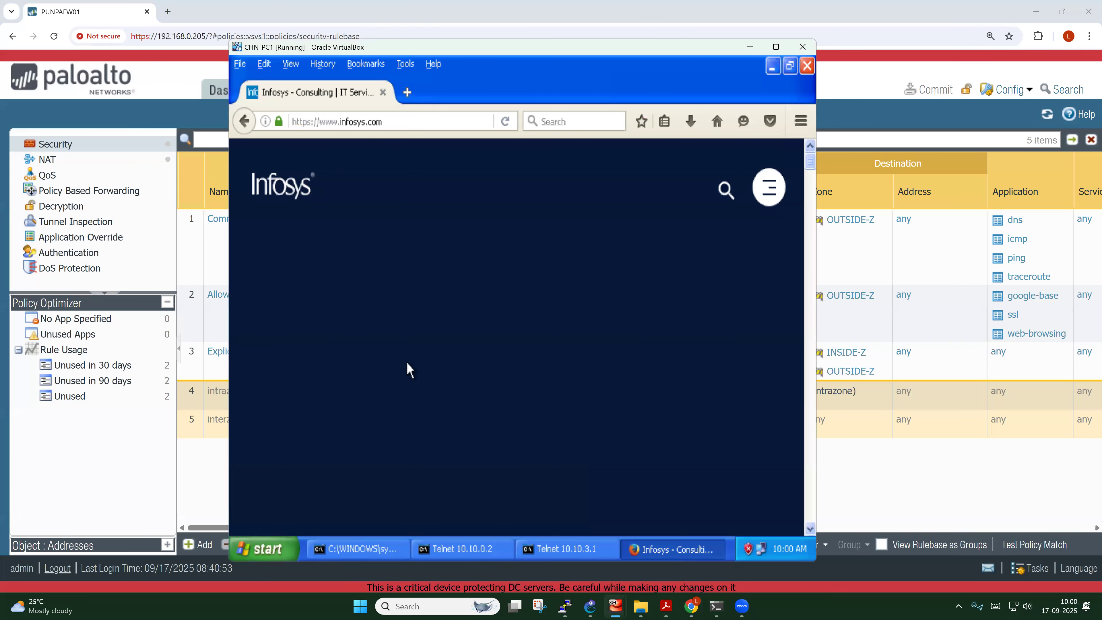
{"action": "left_click", "coordinate": [419, 123]}
{"action": "key", "text": "Return"}
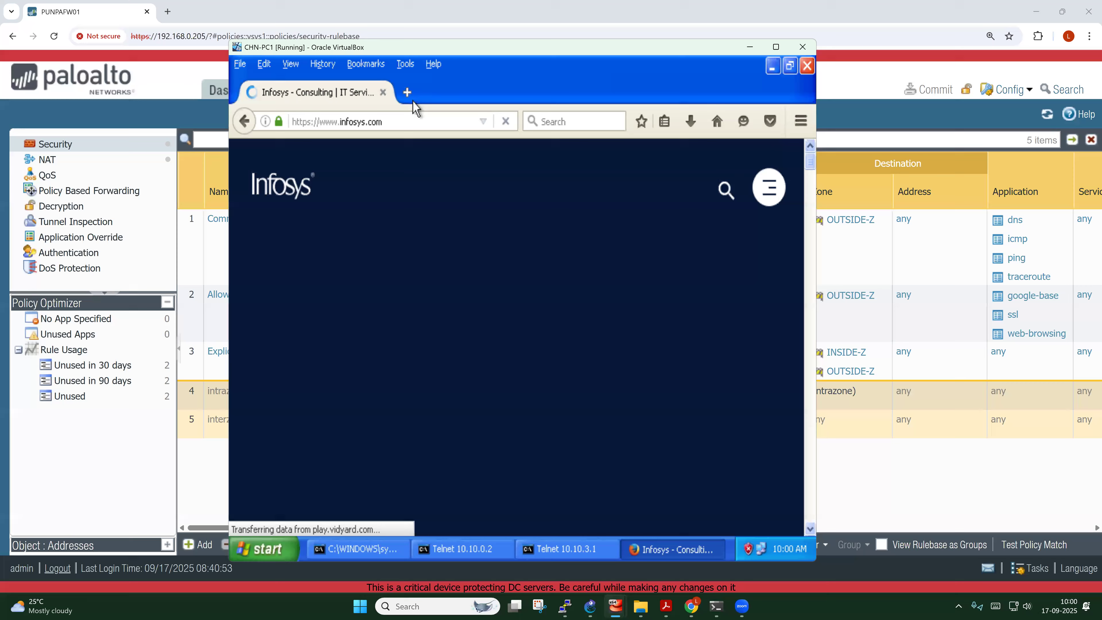
{"action": "left_click", "coordinate": [407, 93]}
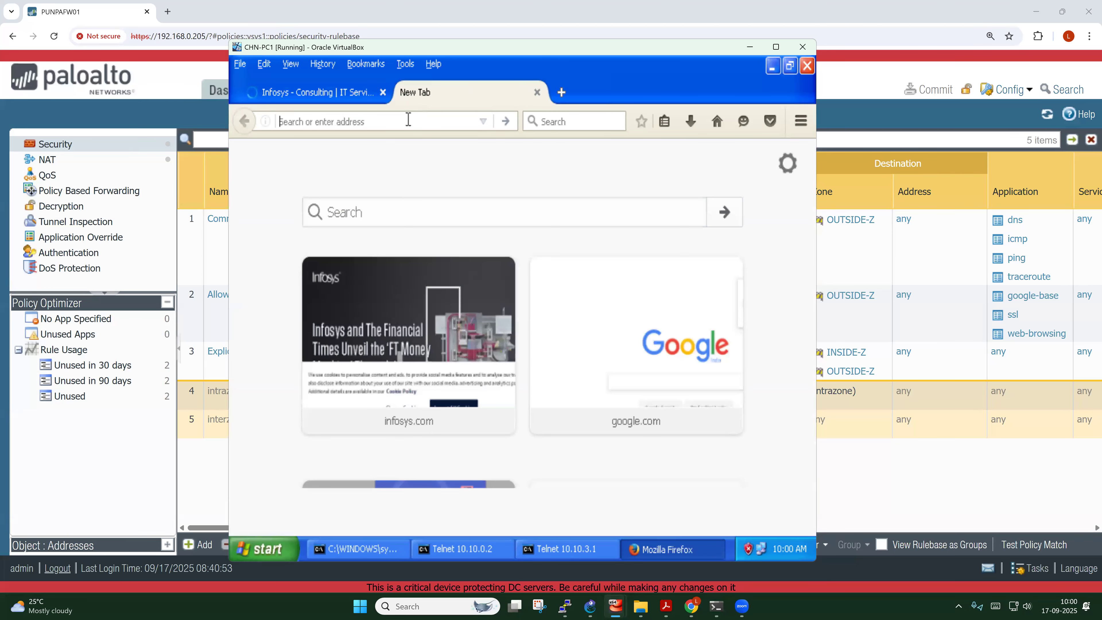
{"action": "type", "text": "www"}
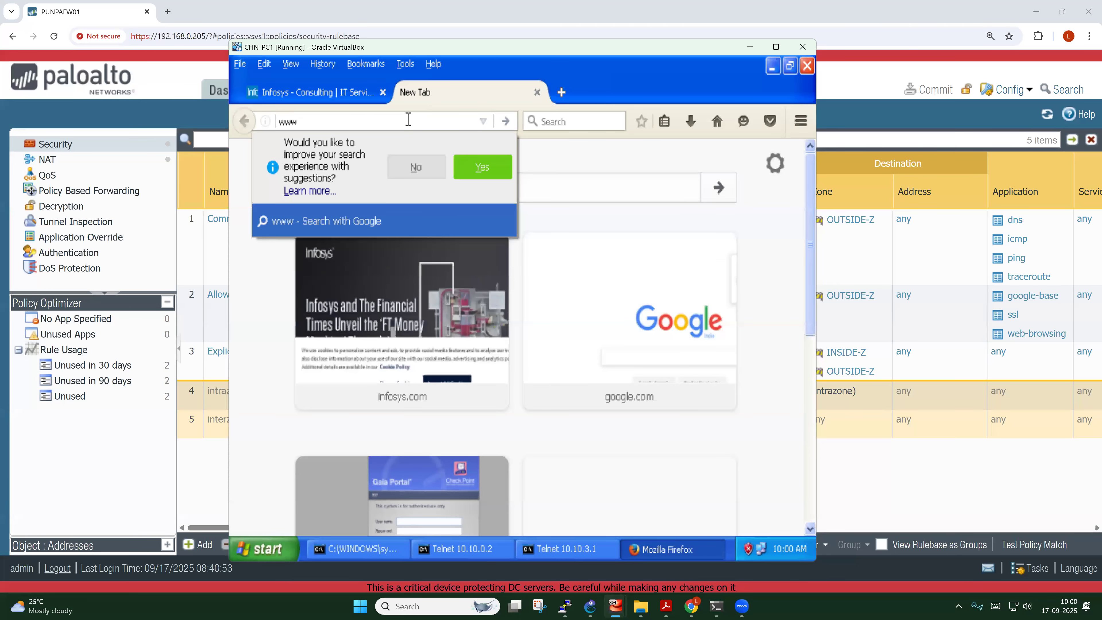
{"action": "type", "text": ".google.com/"}
{"action": "key", "text": "Return"}
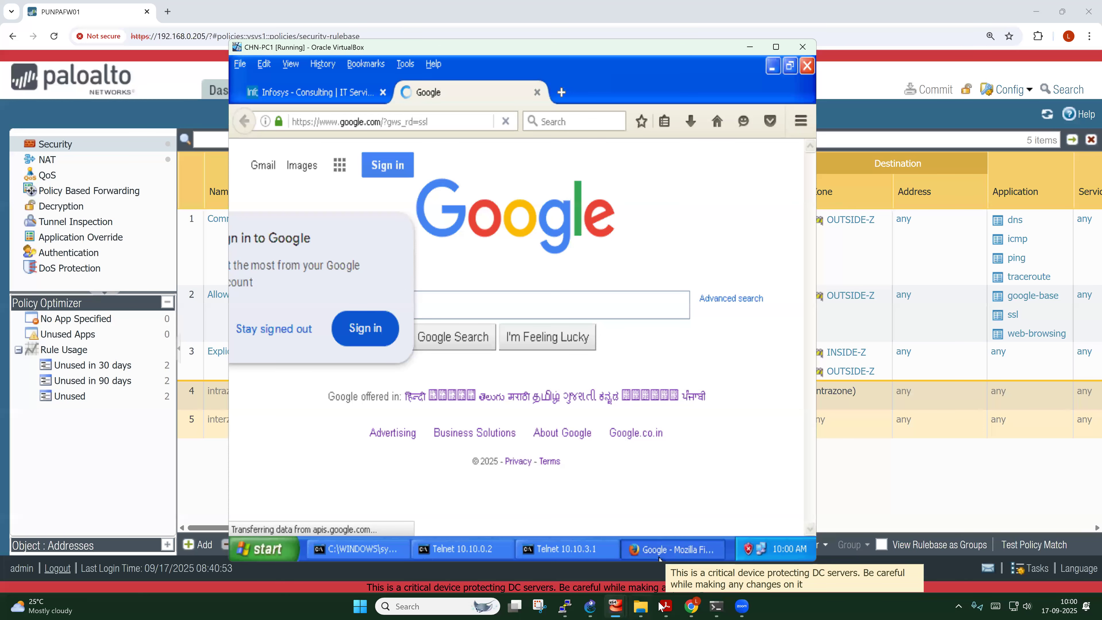
{"action": "left_click", "coordinate": [691, 606]}
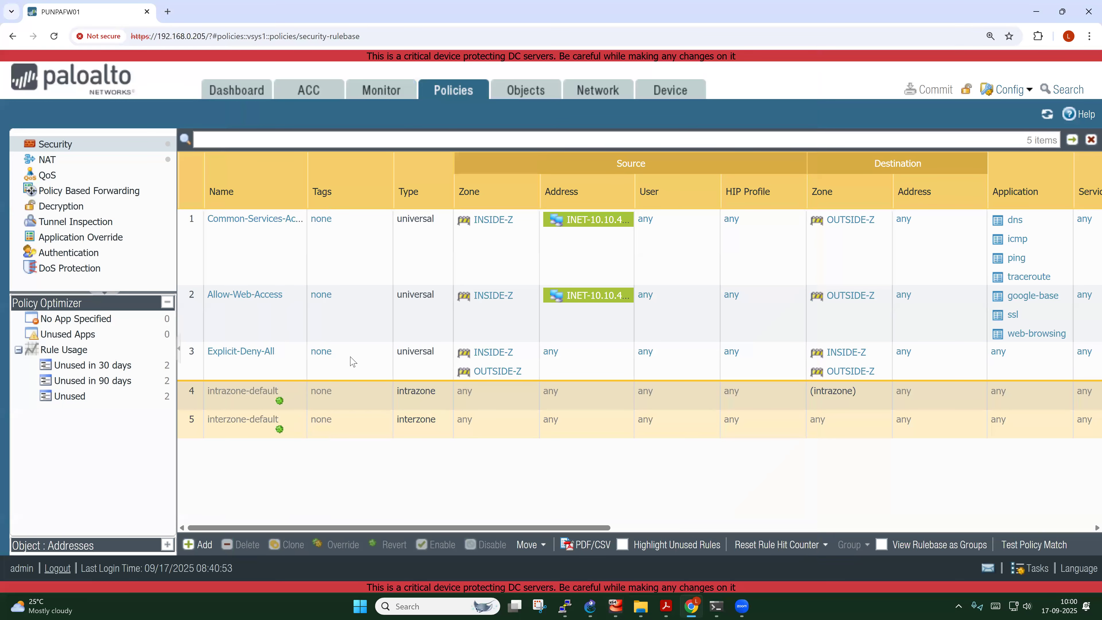
Open Monitor > Session Browser and widen the Destination and Bytes columns
{"action": "left_click", "coordinate": [391, 96]}
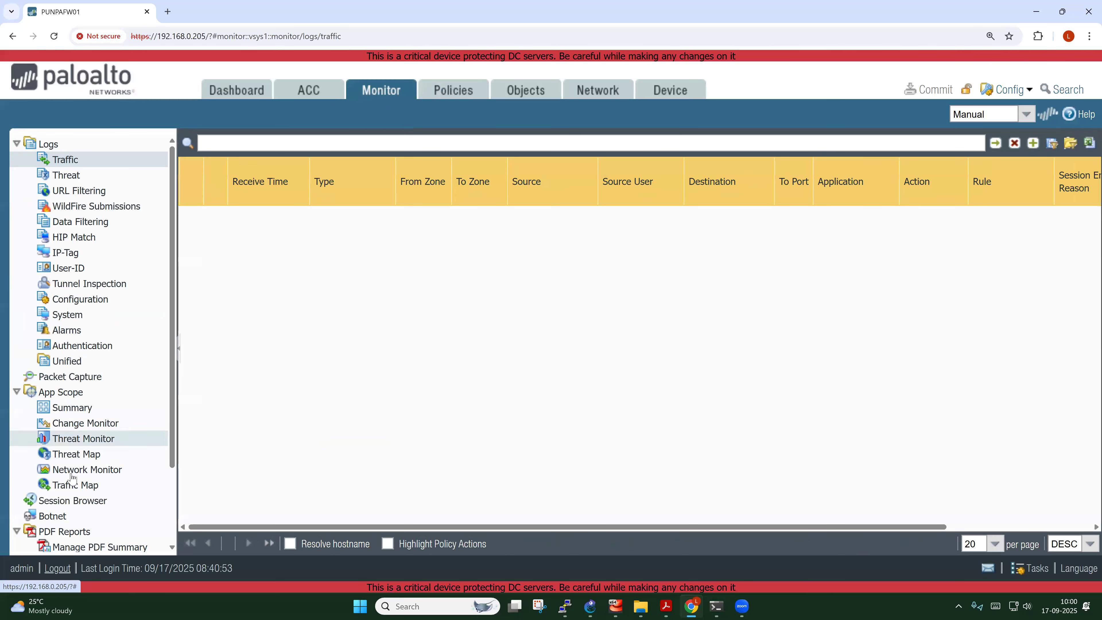
{"action": "left_click", "coordinate": [94, 509]}
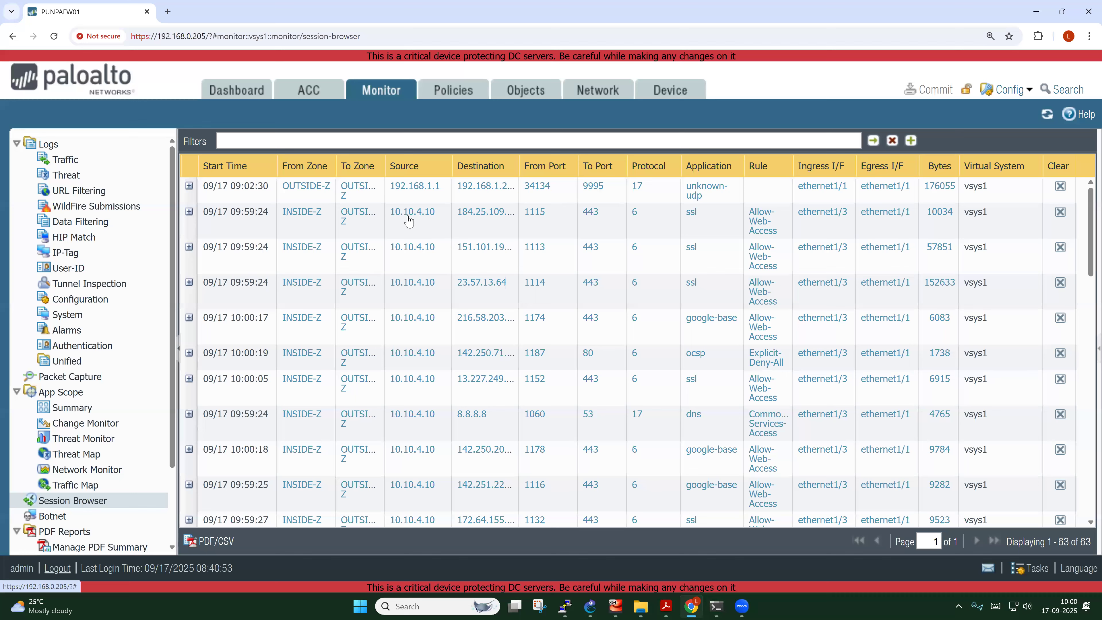
{"action": "left_click_drag", "start_coordinate": [520, 166], "coordinate": [537, 166]}
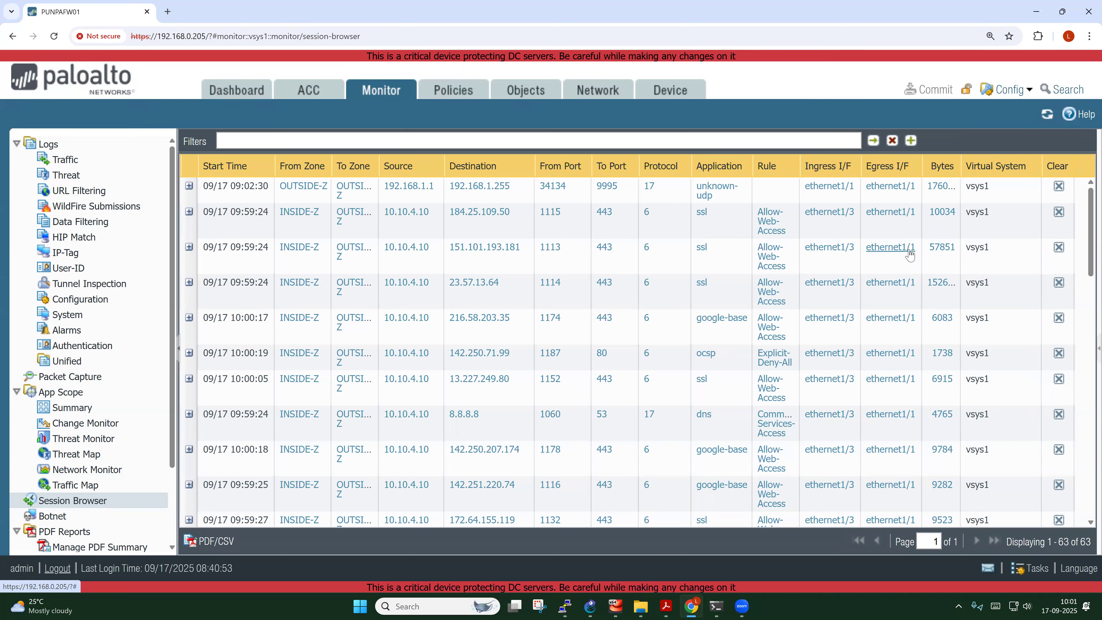
{"action": "left_click_drag", "start_coordinate": [962, 169], "coordinate": [995, 173]}
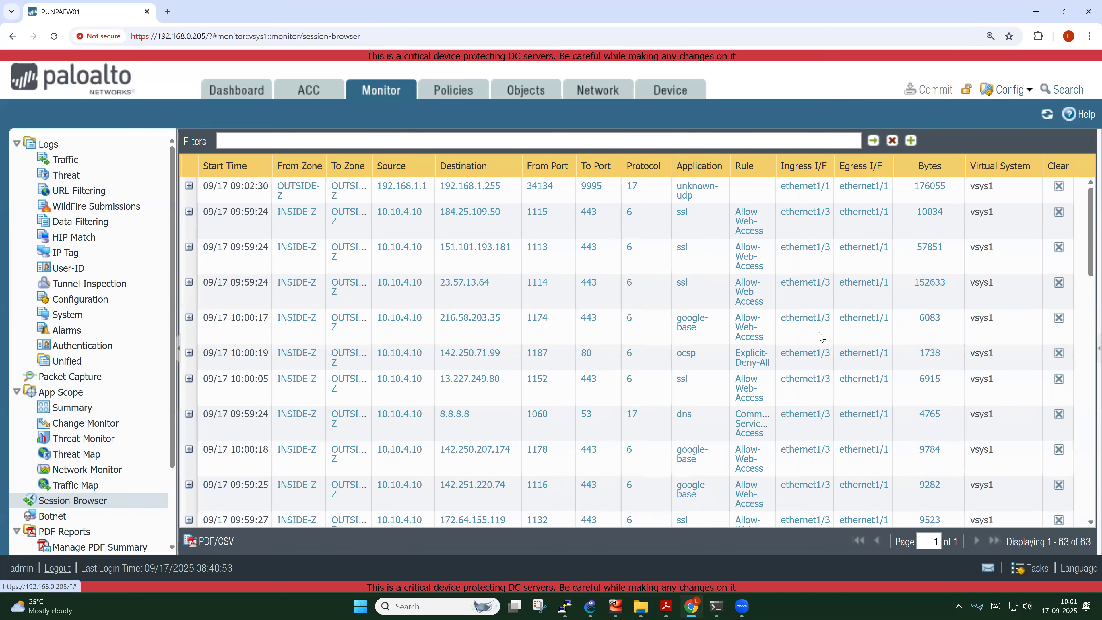
Review the 10.10.4.10 sessions and expand the 192.168.1.1 session's details
{"action": "scroll", "coordinate": [900, 339], "scroll_direction": "down", "scroll_amount": 5}
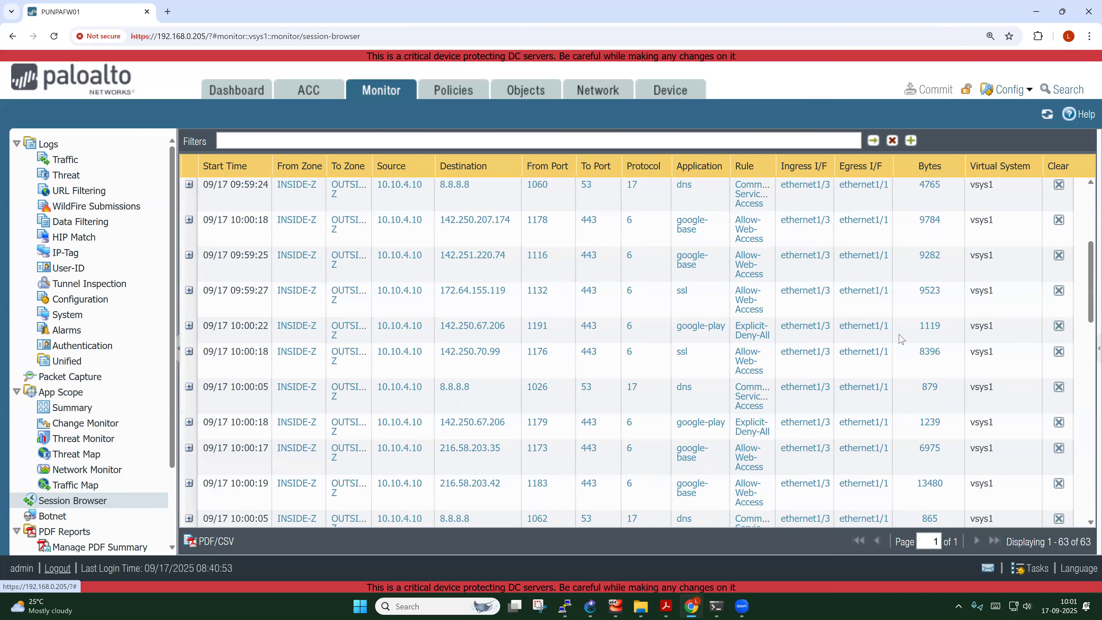
{"action": "scroll", "coordinate": [901, 338], "scroll_direction": "down", "scroll_amount": 5}
{"action": "scroll", "coordinate": [876, 369], "scroll_direction": "up", "scroll_amount": 10}
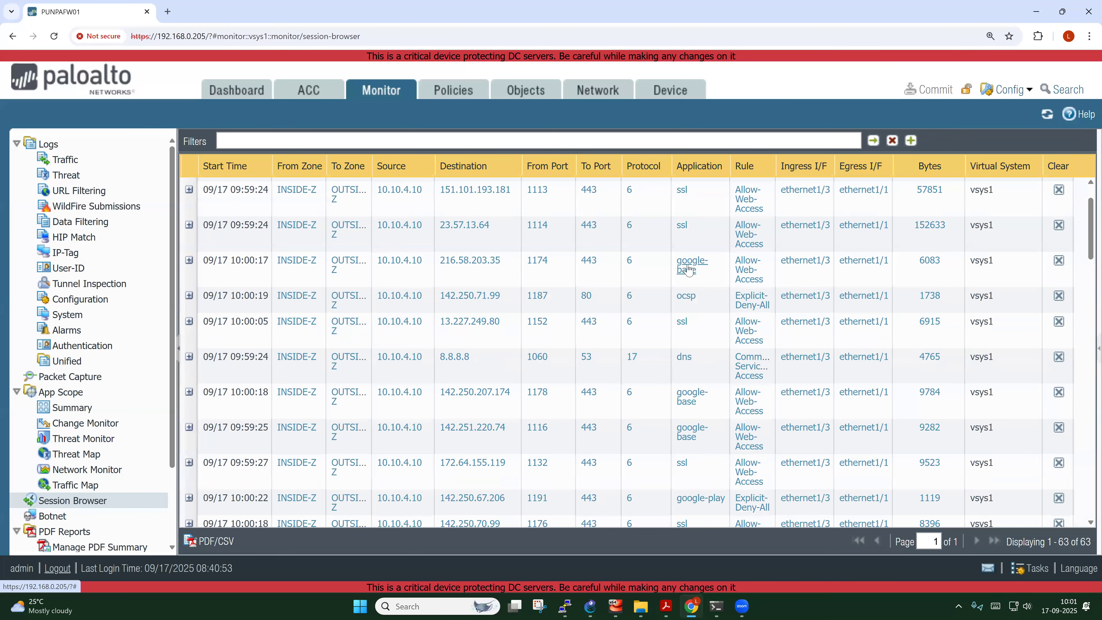
{"action": "scroll", "coordinate": [688, 269], "scroll_direction": "up", "scroll_amount": 2}
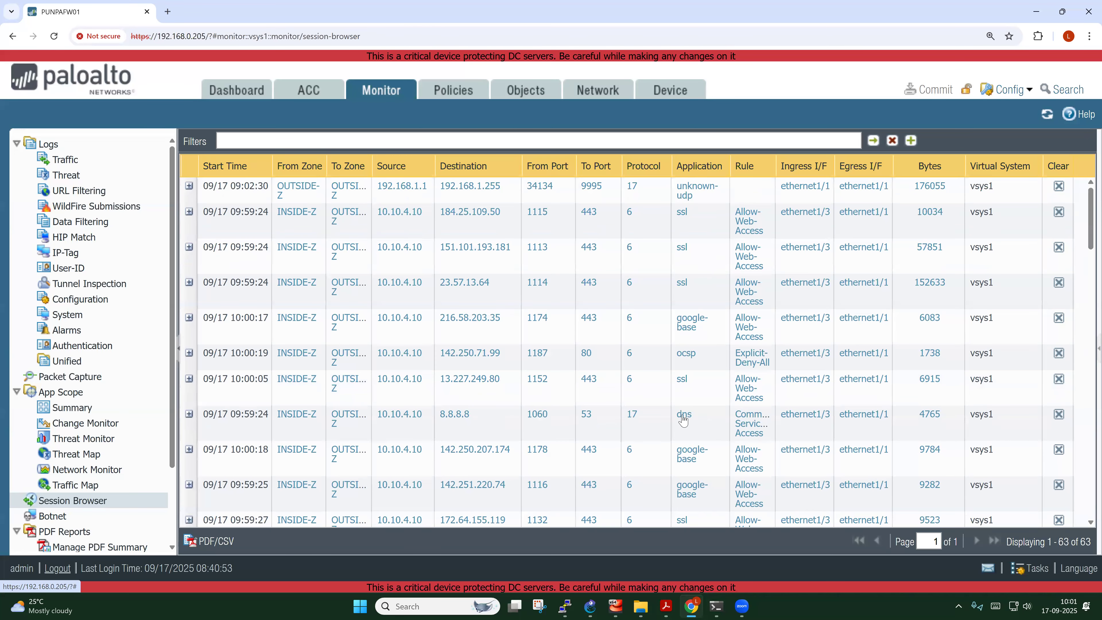
{"action": "scroll", "coordinate": [683, 408], "scroll_direction": "down", "scroll_amount": 3}
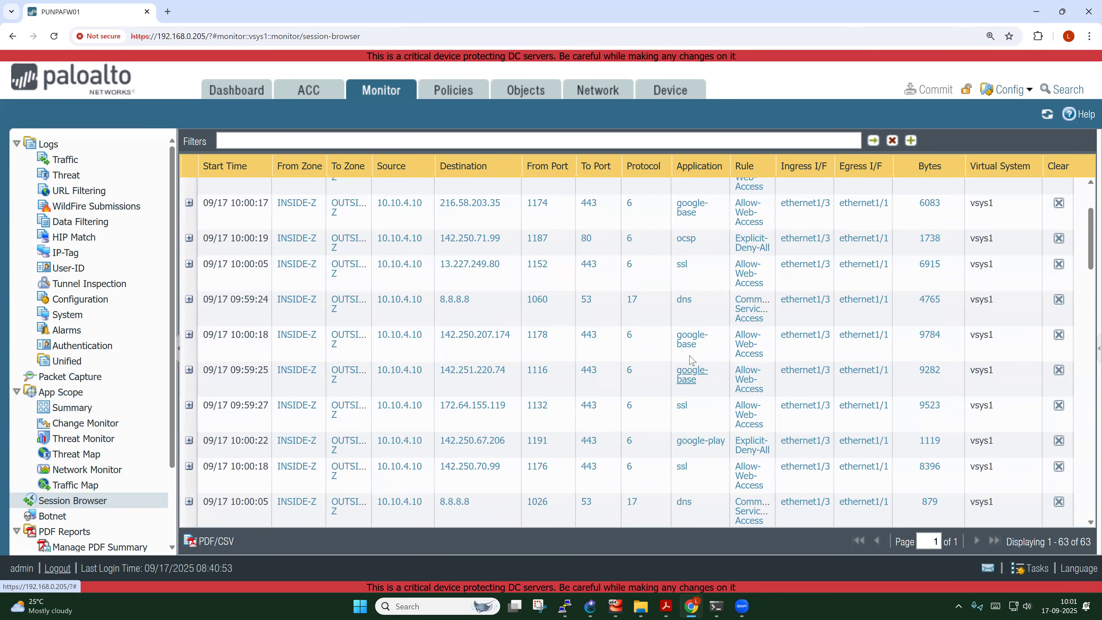
{"action": "scroll", "coordinate": [690, 390], "scroll_direction": "down", "scroll_amount": 5}
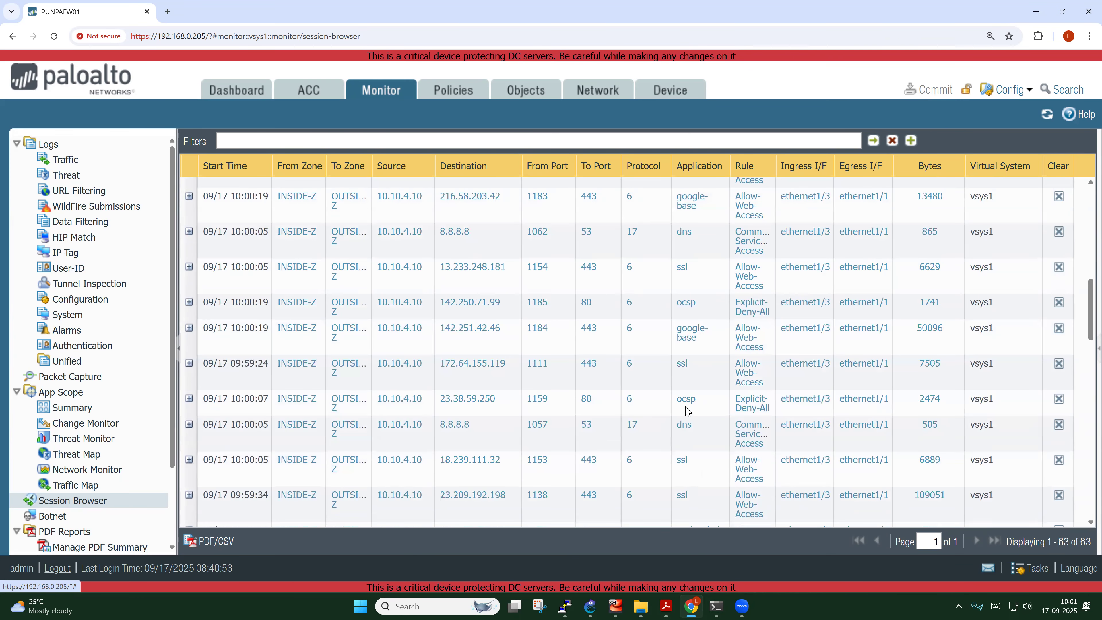
{"action": "scroll", "coordinate": [688, 413], "scroll_direction": "down", "scroll_amount": 3}
{"action": "scroll", "coordinate": [742, 473], "scroll_direction": "down", "scroll_amount": 5}
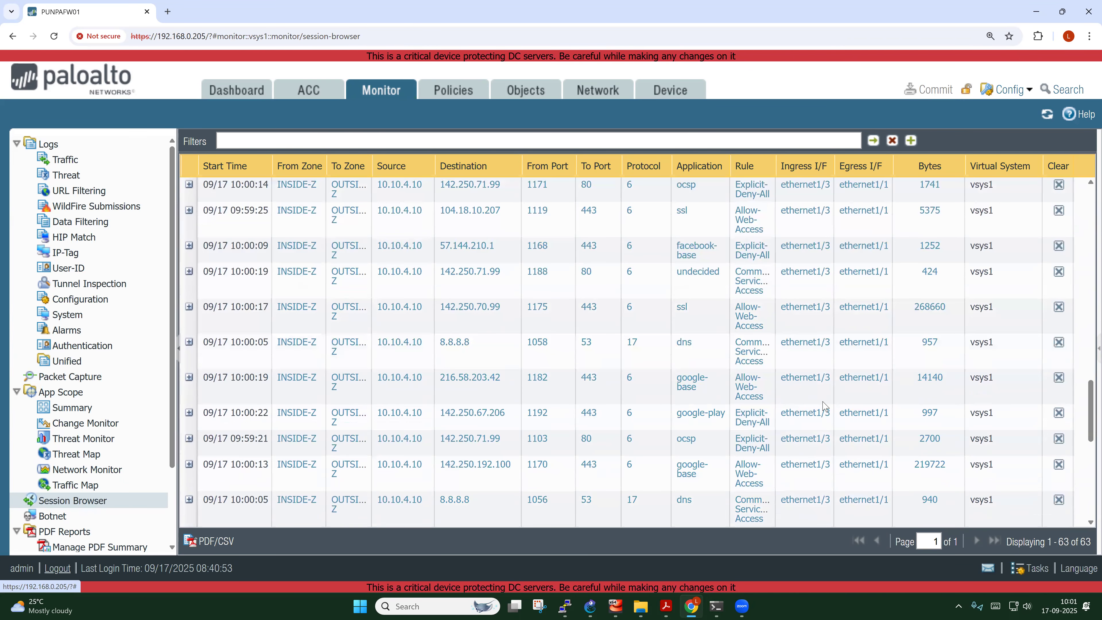
{"action": "scroll", "coordinate": [823, 406], "scroll_direction": "up", "scroll_amount": 15}
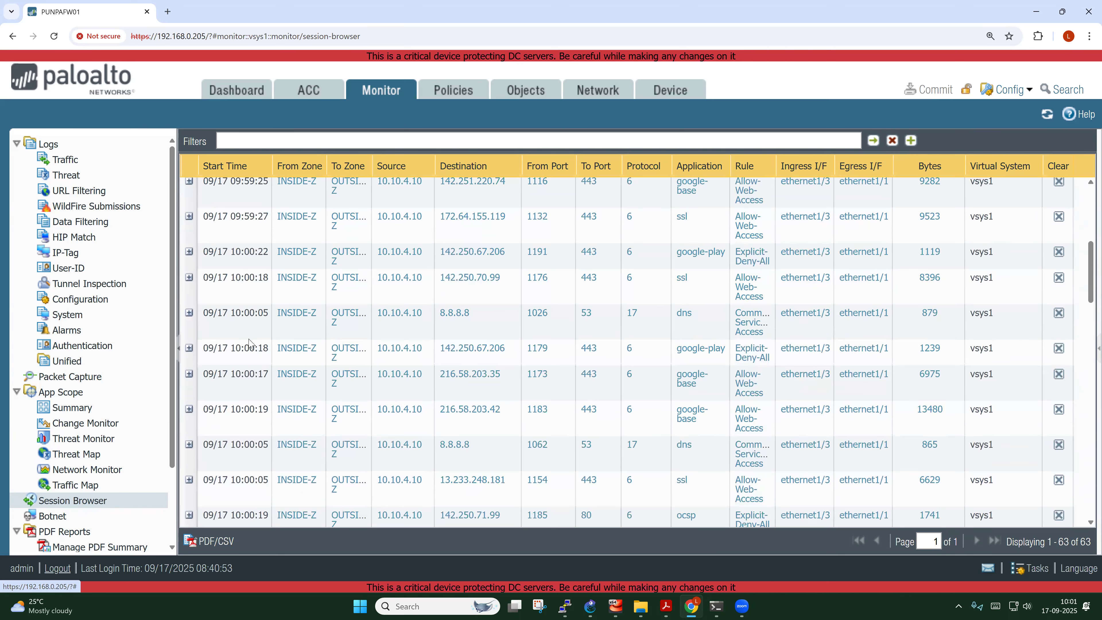
{"action": "left_click", "coordinate": [189, 186]}
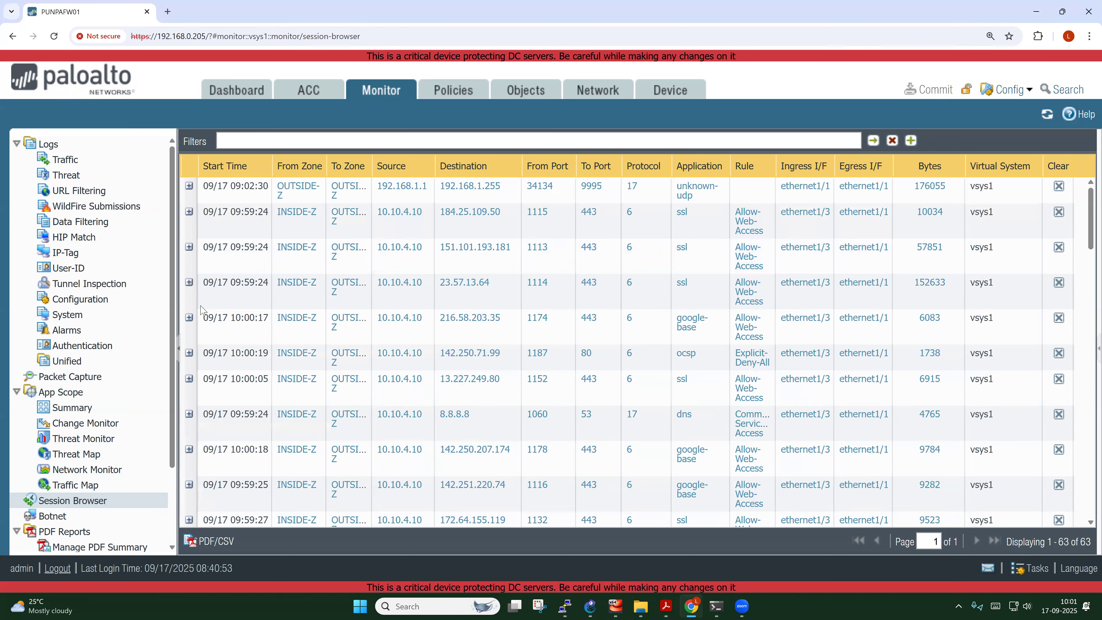
Expand the 23.57.13.64 session and mark Flow 1's source 10.10.4.10, destination and port 1114
{"action": "left_click", "coordinate": [189, 283]}
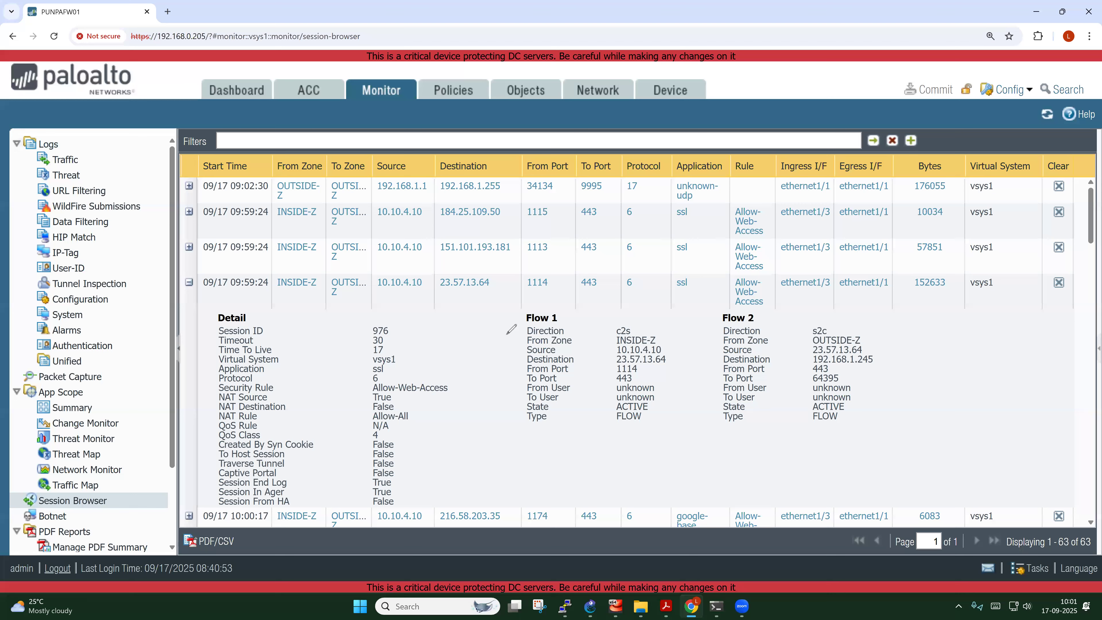
{"action": "left_click_drag", "start_coordinate": [670, 335], "coordinate": [666, 352]}
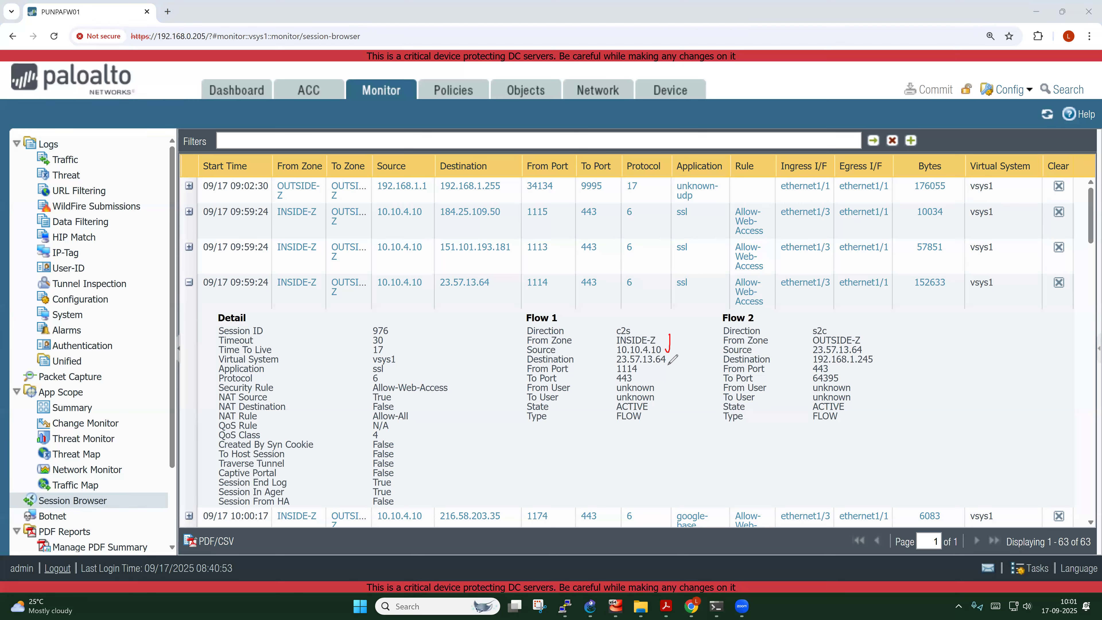
{"action": "left_click", "coordinate": [561, 350]}
{"action": "left_click_drag", "start_coordinate": [581, 350], "coordinate": [614, 349]}
{"action": "left_click_drag", "start_coordinate": [584, 360], "coordinate": [617, 359]}
{"action": "mouse_move", "coordinate": [639, 368]}
{"action": "left_mouse_down"}
{"action": "mouse_move", "coordinate": [649, 364]}
{"action": "mouse_move", "coordinate": [642, 382]}
{"action": "mouse_move", "coordinate": [652, 375]}
{"action": "mouse_move", "coordinate": [615, 366]}
{"action": "mouse_move", "coordinate": [635, 373]}
{"action": "mouse_move", "coordinate": [649, 364]}
{"action": "mouse_move", "coordinate": [626, 385]}
{"action": "mouse_move", "coordinate": [616, 374]}
{"action": "mouse_move", "coordinate": [623, 385]}
{"action": "left_mouse_up"}
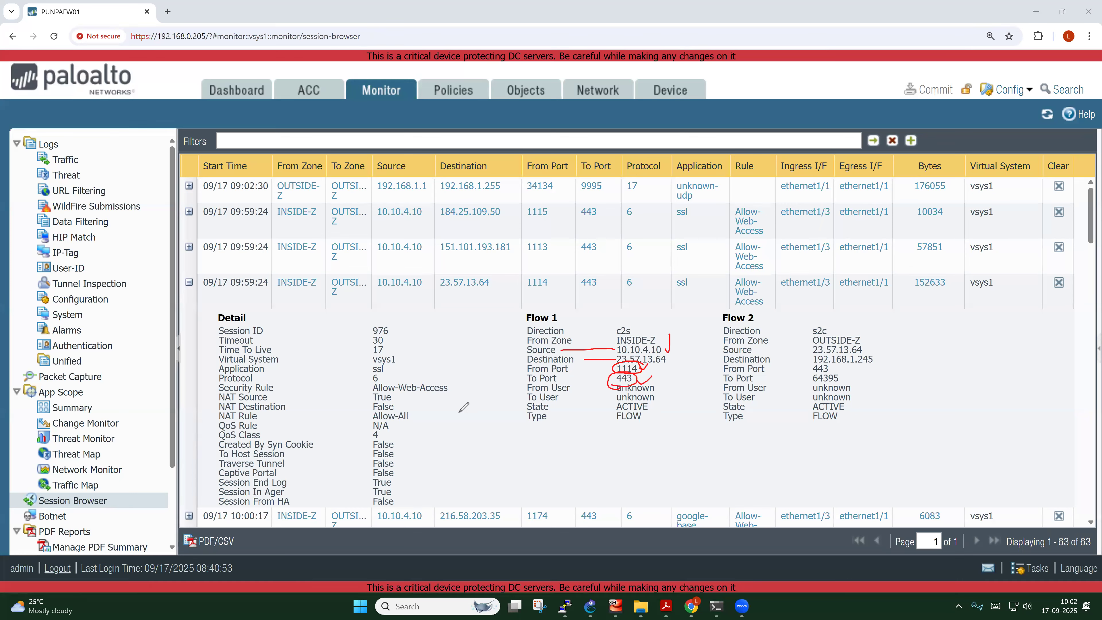
Highlight Security Rule Allow-Web-Access and NAT Rule Allow-All in the session details
{"action": "left_click_drag", "start_coordinate": [278, 386], "coordinate": [372, 387]}
{"action": "left_click_drag", "start_coordinate": [451, 390], "coordinate": [461, 374]}
{"action": "mouse_move", "coordinate": [261, 416]}
{"action": "left_mouse_down"}
{"action": "mouse_move", "coordinate": [372, 415]}
{"action": "mouse_move", "coordinate": [425, 399]}
{"action": "left_mouse_up"}
Show the GNS3 topology and draw an arrow from L3COR01 toward L3COR02
{"action": "left_click", "coordinate": [590, 606]}
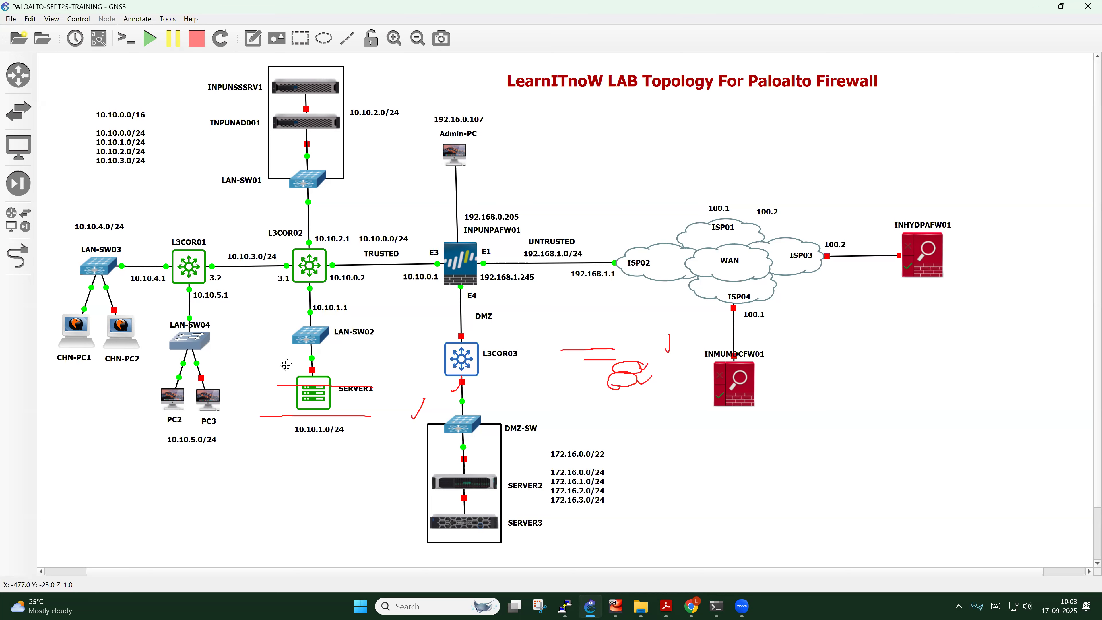
{"action": "left_click", "coordinate": [249, 158]}
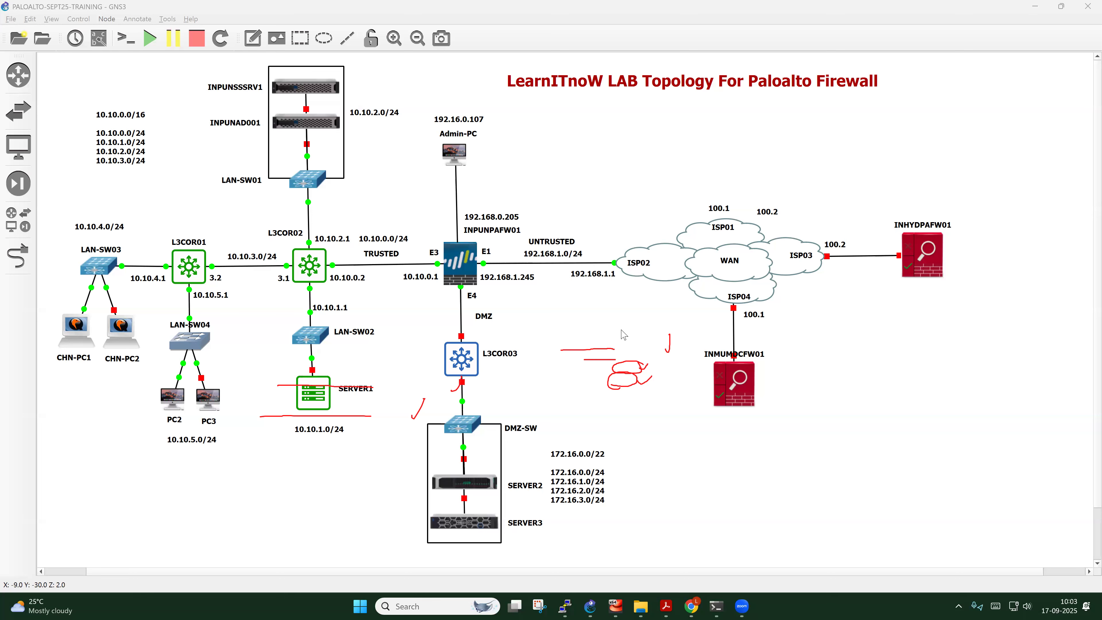
{"action": "left_click", "coordinate": [350, 467]}
{"action": "mouse_move", "coordinate": [214, 290]}
{"action": "left_mouse_down"}
{"action": "mouse_move", "coordinate": [286, 291]}
{"action": "mouse_move", "coordinate": [276, 302]}
{"action": "left_mouse_up"}
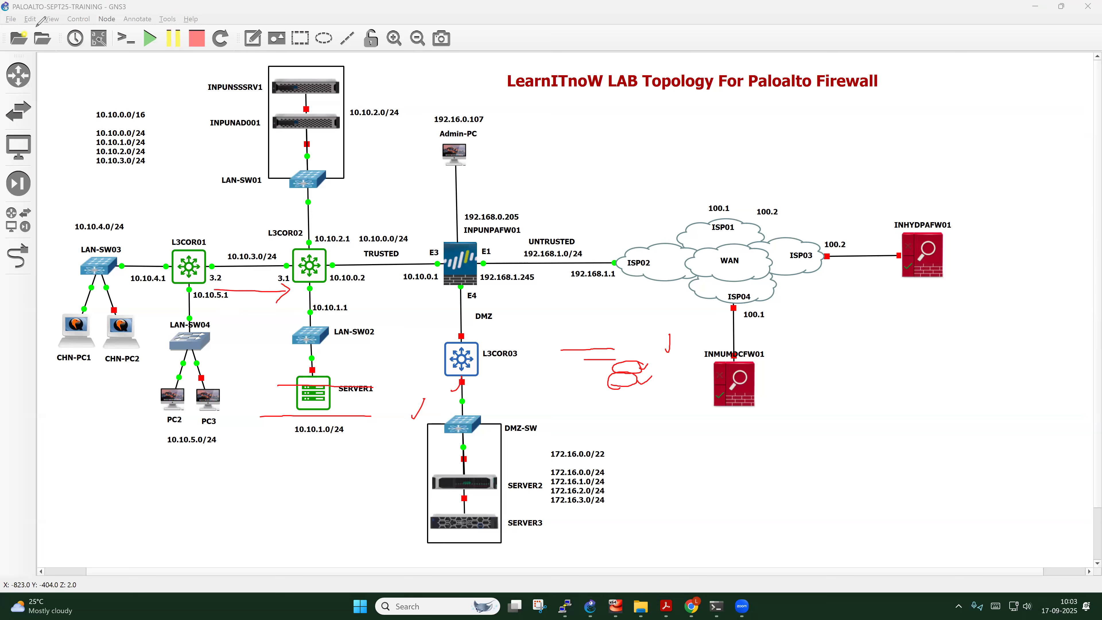
Run 'show ip route' in the L3COR01 console
{"action": "mouse_move", "coordinate": [572, 606]}
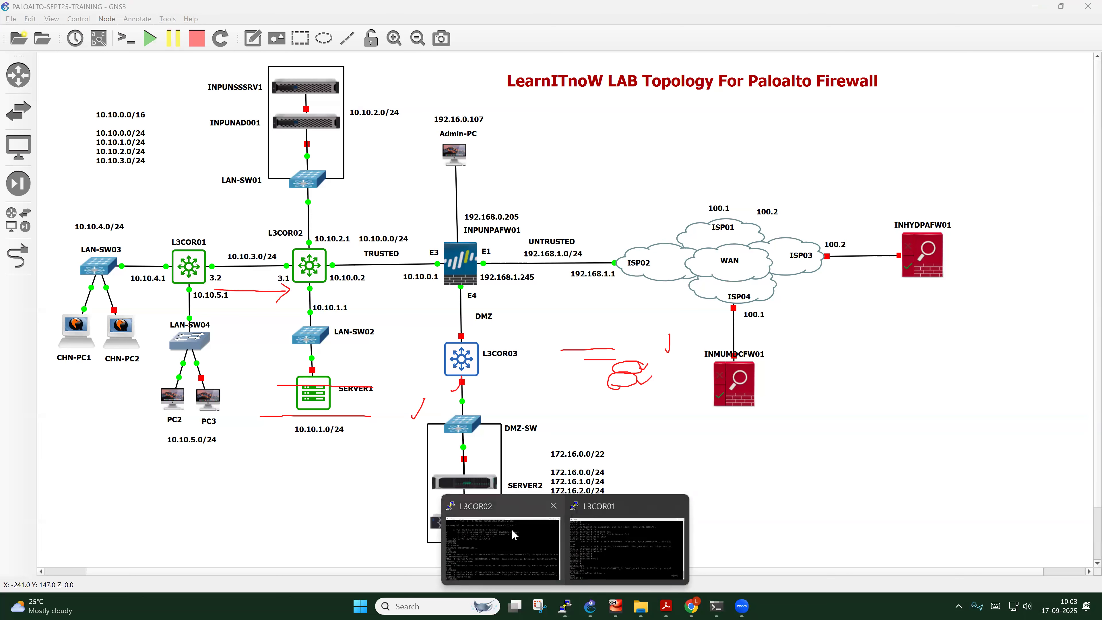
{"action": "left_click", "coordinate": [627, 565]}
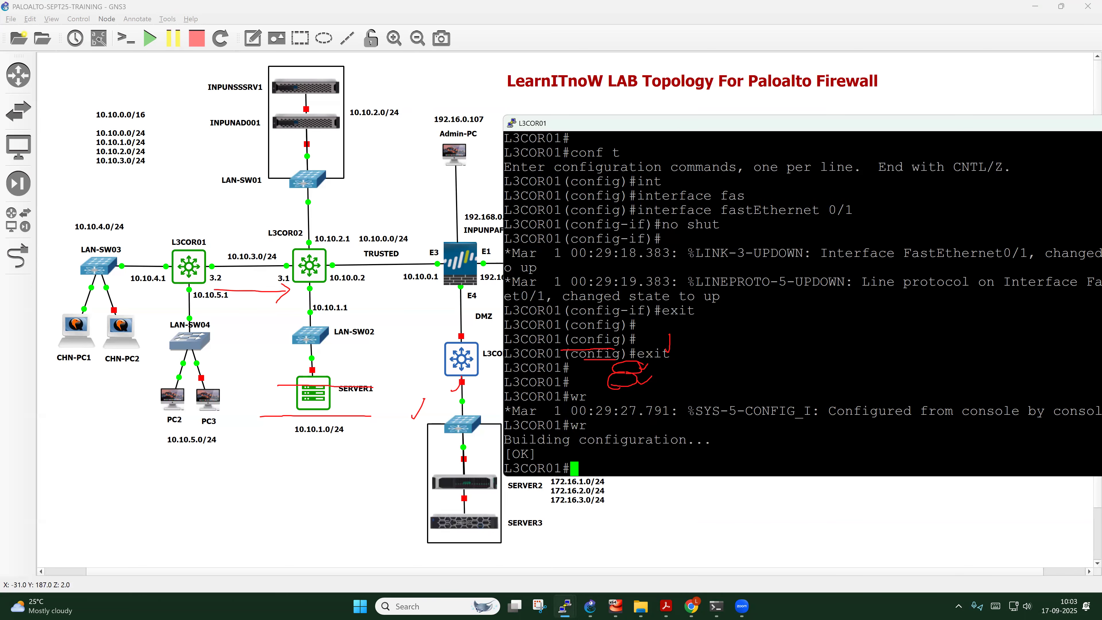
{"action": "key", "text": "Return"}
{"action": "key", "text": "Return"}
{"action": "key", "text": "Return"}
{"action": "key", "text": "Return"}
{"action": "key", "text": "Return"}
{"action": "type", "text": "show ip rou"}
{"action": "key", "text": "Tab"}
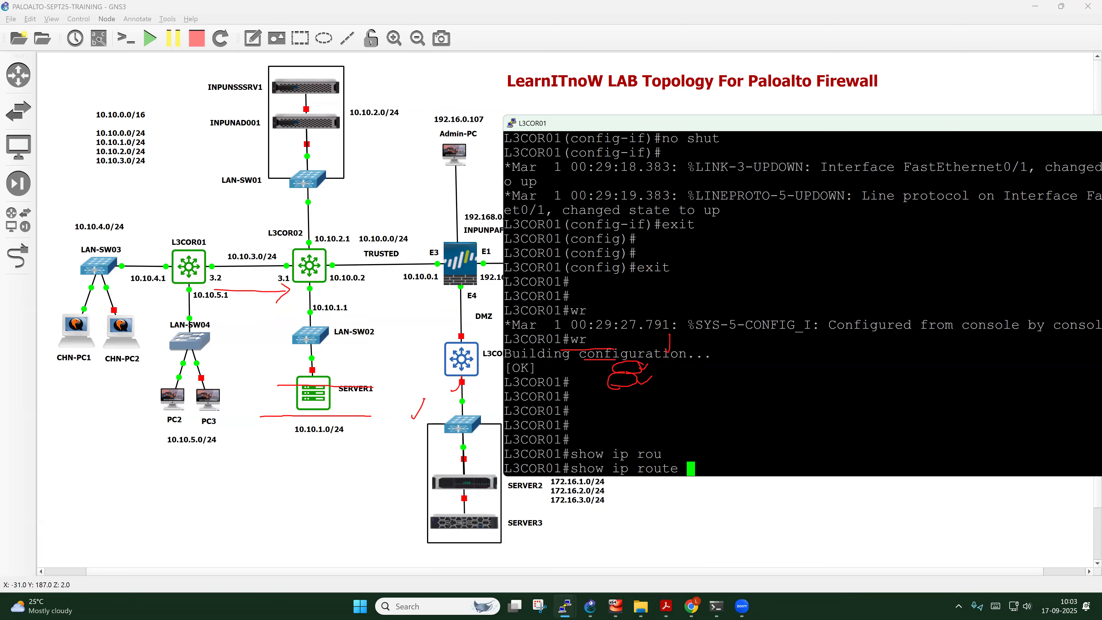
{"action": "key", "text": "Return"}
Highlight the default route 0.0.0.0/0 via 10.10.3.1, then erase the pen marks
{"action": "left_click_drag", "start_coordinate": [537, 454], "coordinate": [788, 454]}
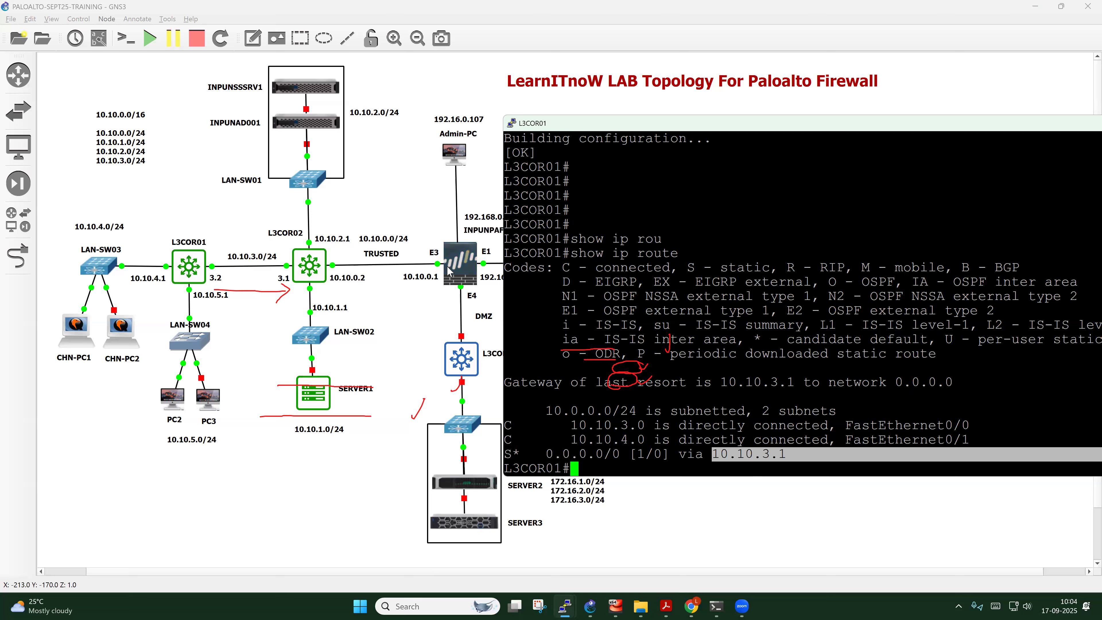
{"action": "left_click_drag", "start_coordinate": [528, 453], "coordinate": [785, 453]}
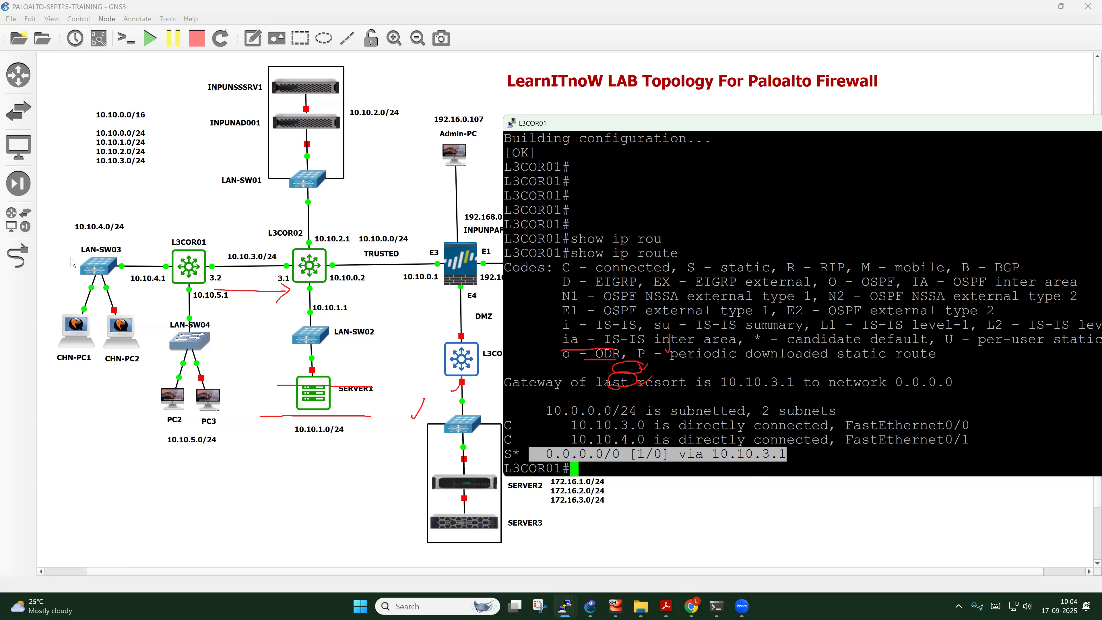
{"action": "left_click", "coordinate": [71, 254]}
{"action": "key", "text": "e"}
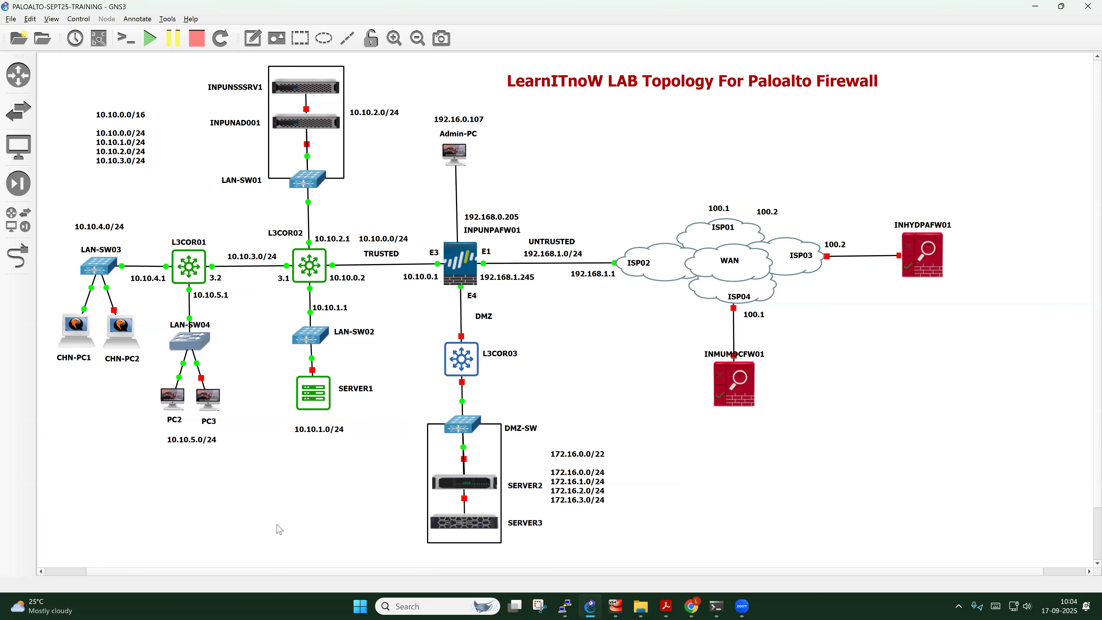
In the full topology, mark CHN-PC1 as source and L3COR02's firewall-side 3.1 port
{"action": "left_click", "coordinate": [278, 526]}
{"action": "left_click_drag", "start_coordinate": [51, 357], "coordinate": [68, 347]}
{"action": "left_click_drag", "start_coordinate": [335, 261], "coordinate": [345, 249]}
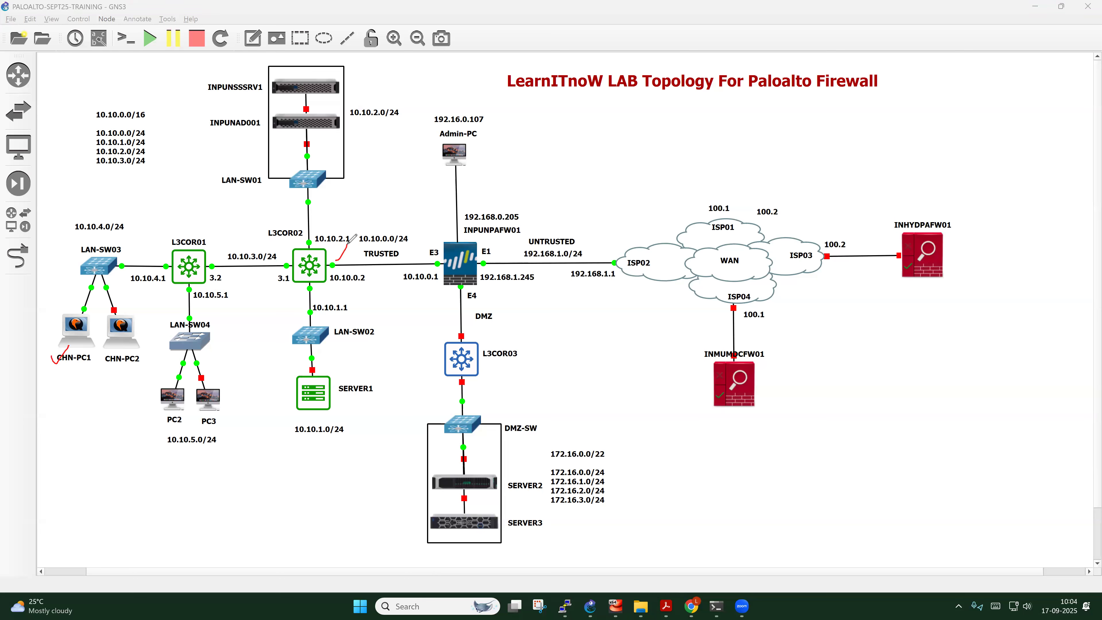
{"action": "left_click_drag", "start_coordinate": [327, 261], "coordinate": [332, 276]}
{"action": "mouse_move", "coordinate": [286, 261]}
{"action": "left_mouse_down"}
{"action": "mouse_move", "coordinate": [282, 273]}
{"action": "mouse_move", "coordinate": [286, 262]}
{"action": "left_mouse_up"}
Trace CHN-PC1 through LAN-SW03 and L3COR01 to L3COR02, then clear the marks
{"action": "left_click_drag", "start_coordinate": [81, 357], "coordinate": [89, 287]}
{"action": "mouse_move", "coordinate": [177, 280]}
{"action": "left_mouse_down"}
{"action": "mouse_move", "coordinate": [282, 279]}
{"action": "mouse_move", "coordinate": [284, 264]}
{"action": "mouse_move", "coordinate": [348, 282]}
{"action": "mouse_move", "coordinate": [305, 293]}
{"action": "left_mouse_up"}
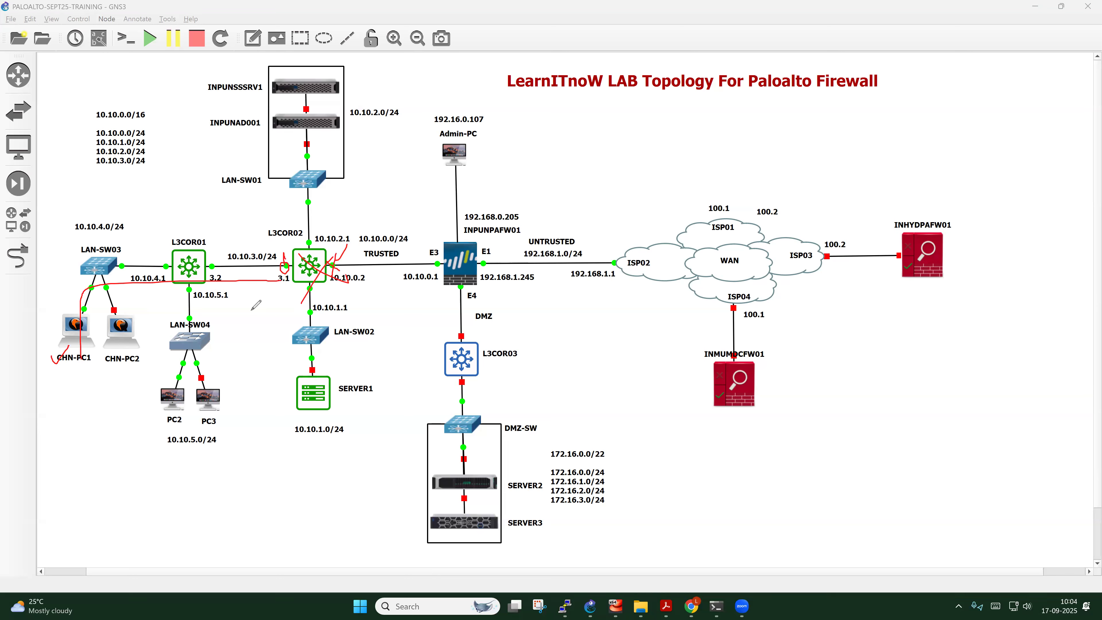
{"action": "right_click", "coordinate": [308, 274]}
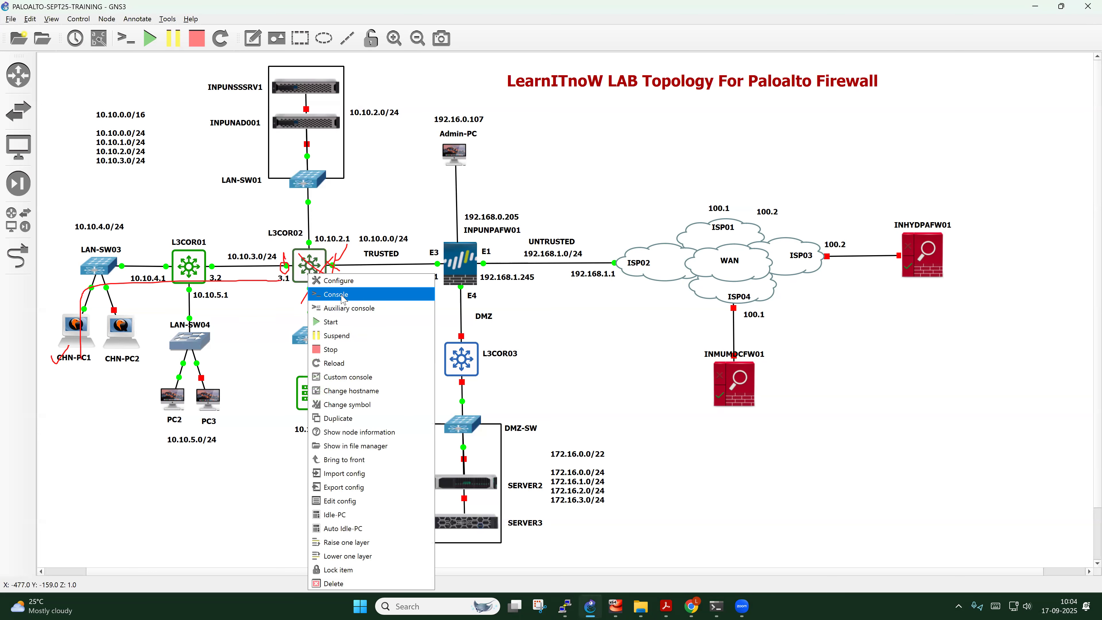
{"action": "left_click", "coordinate": [246, 477]}
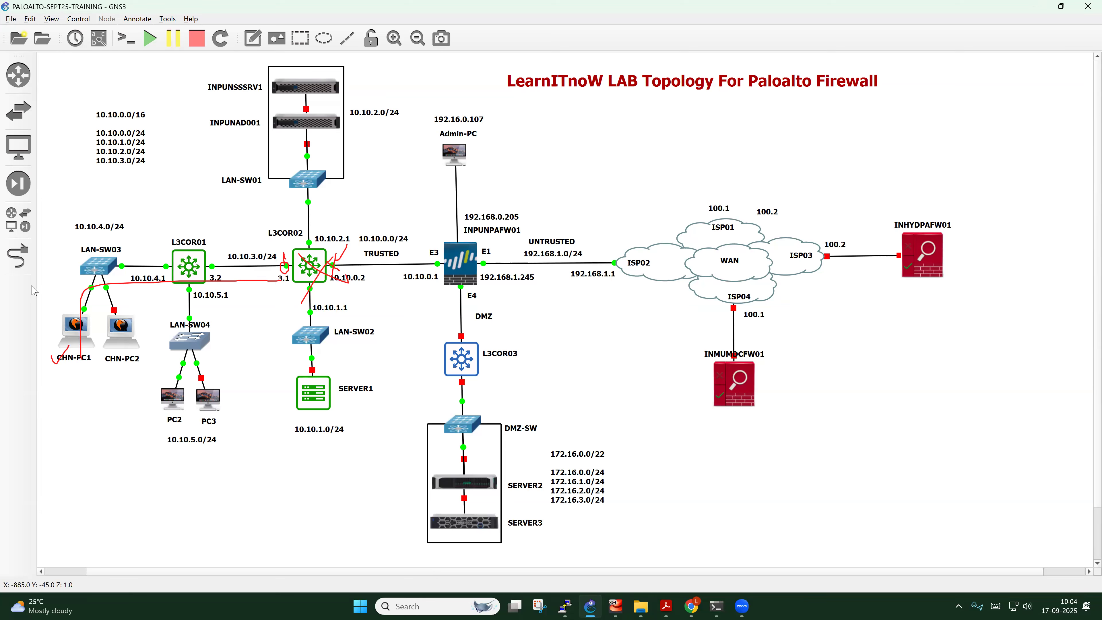
{"action": "left_click", "coordinate": [80, 175]}
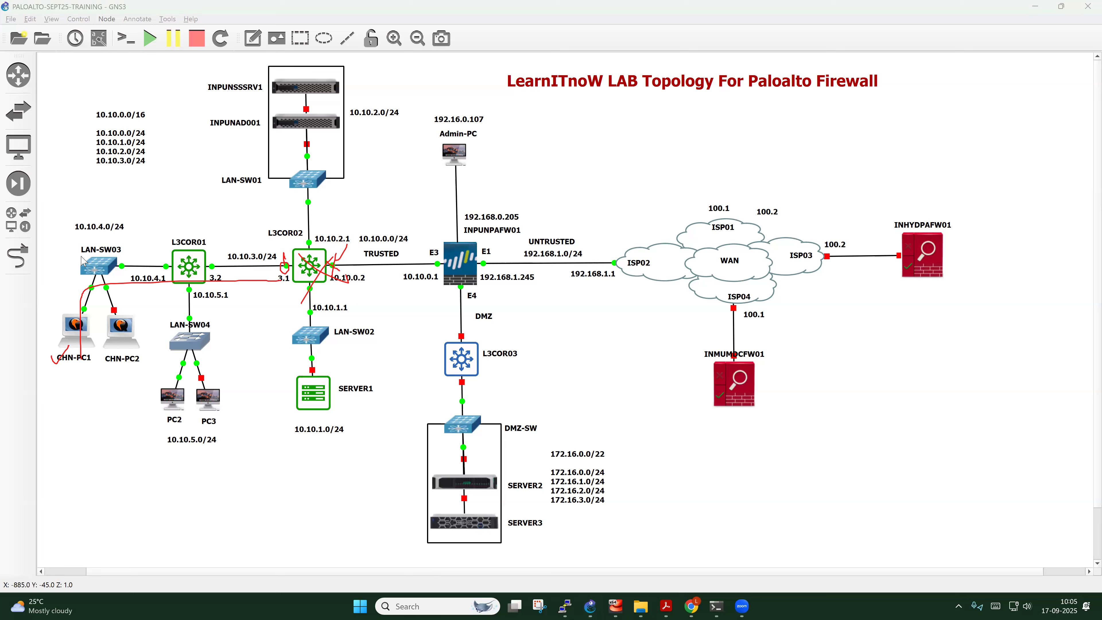
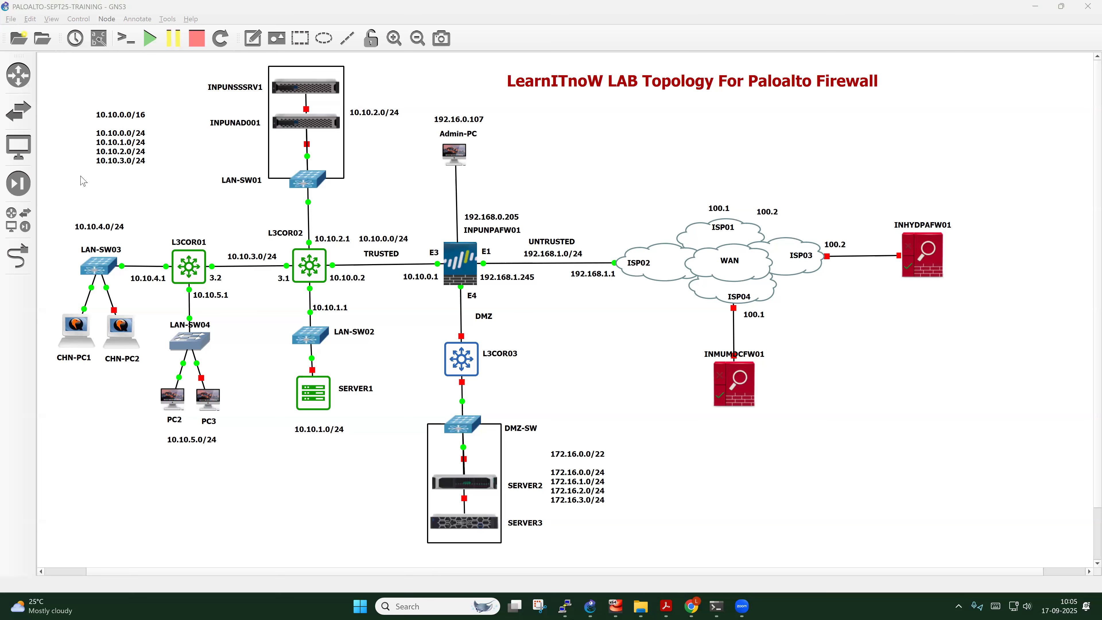
{"action": "left_click", "coordinate": [836, 362]}
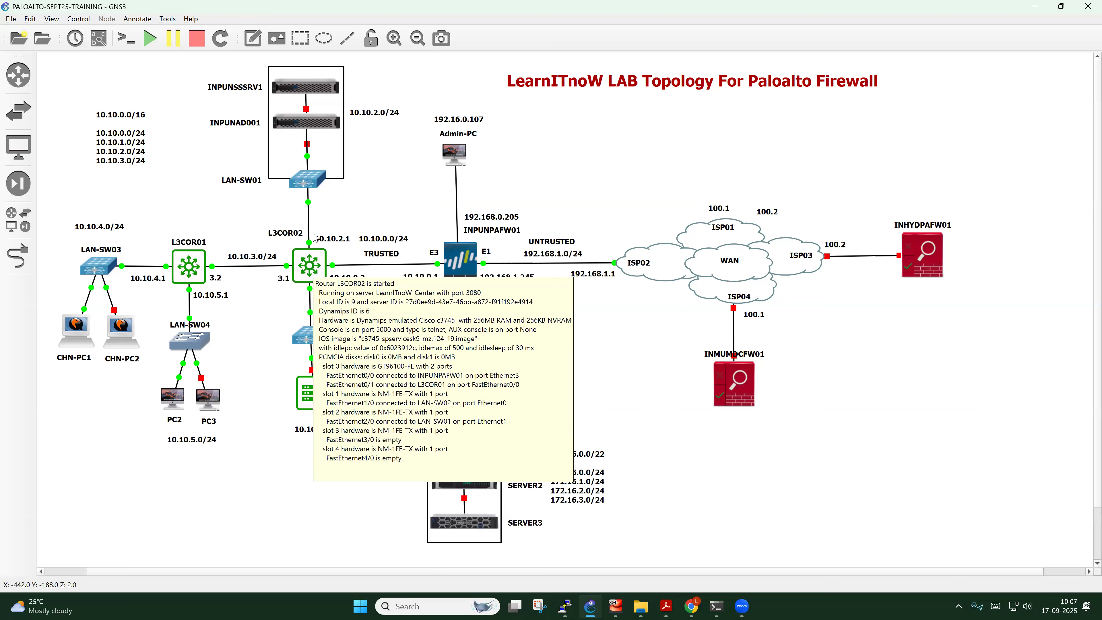
{"action": "mouse_move", "coordinate": [569, 607]}
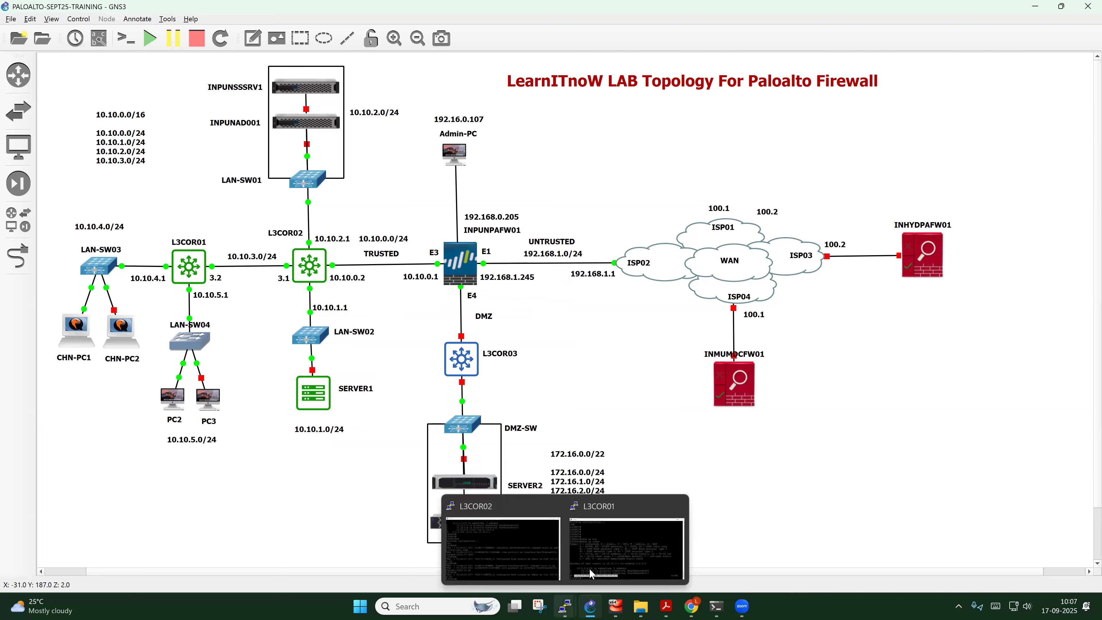
On L3COR02's console, apply no login local to vty lines 0 4
{"action": "left_click", "coordinate": [504, 551]}
{"action": "type", "text": "conf t"}
{"action": "key", "text": "Return"}
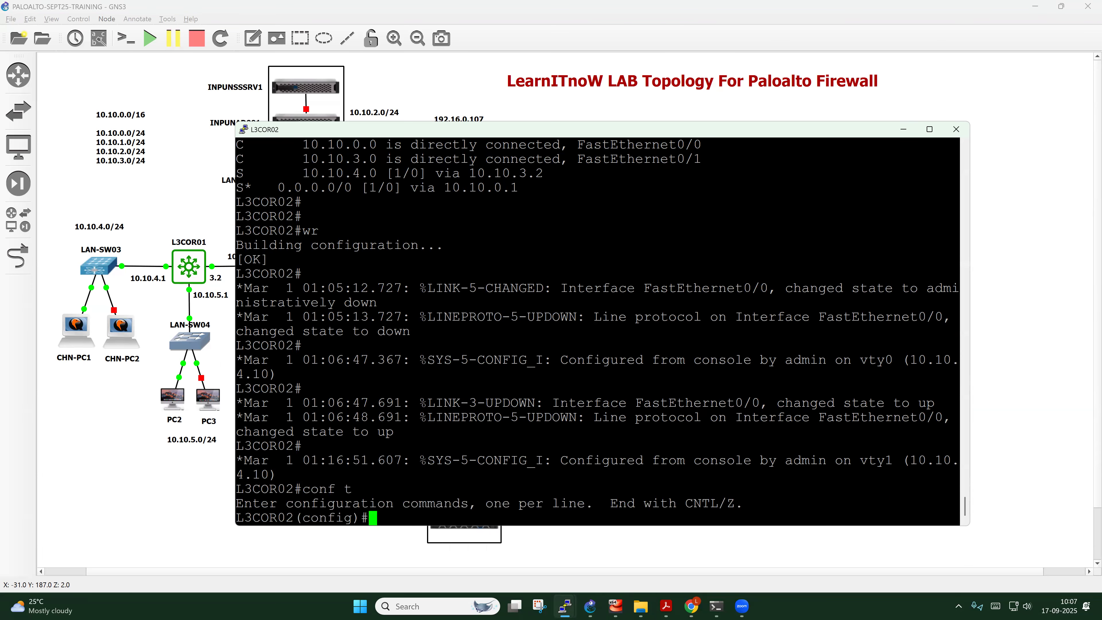
{"action": "type", "text": "line vty 0 4"}
{"action": "key", "text": "Return"}
{"action": "type", "text": "no logi"}
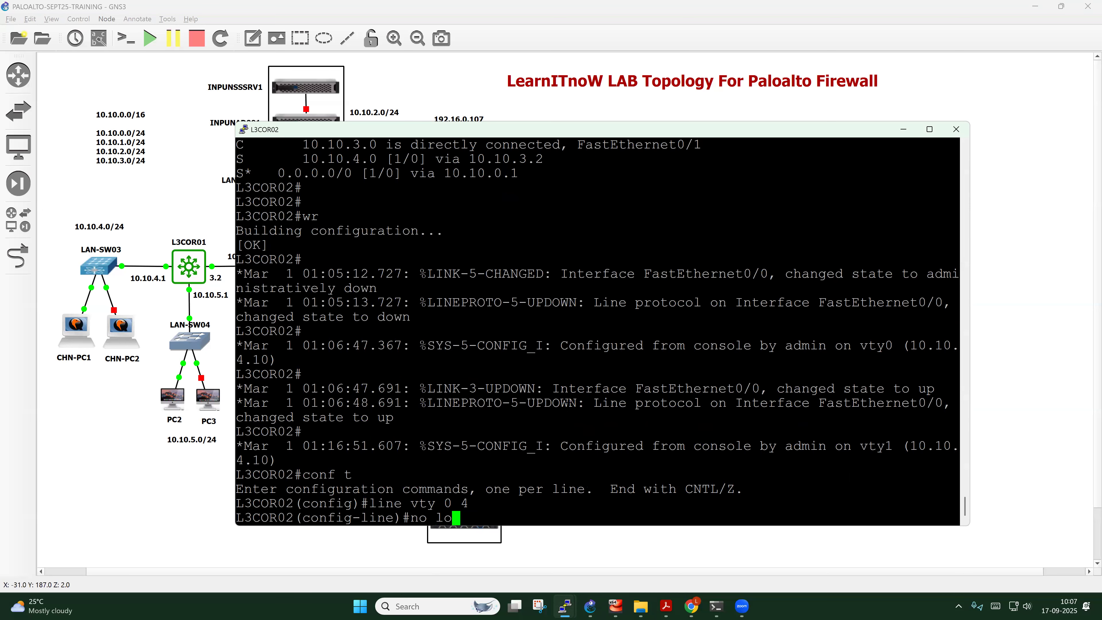
{"action": "key", "text": "Tab"}
{"action": "type", "text": "lo"}
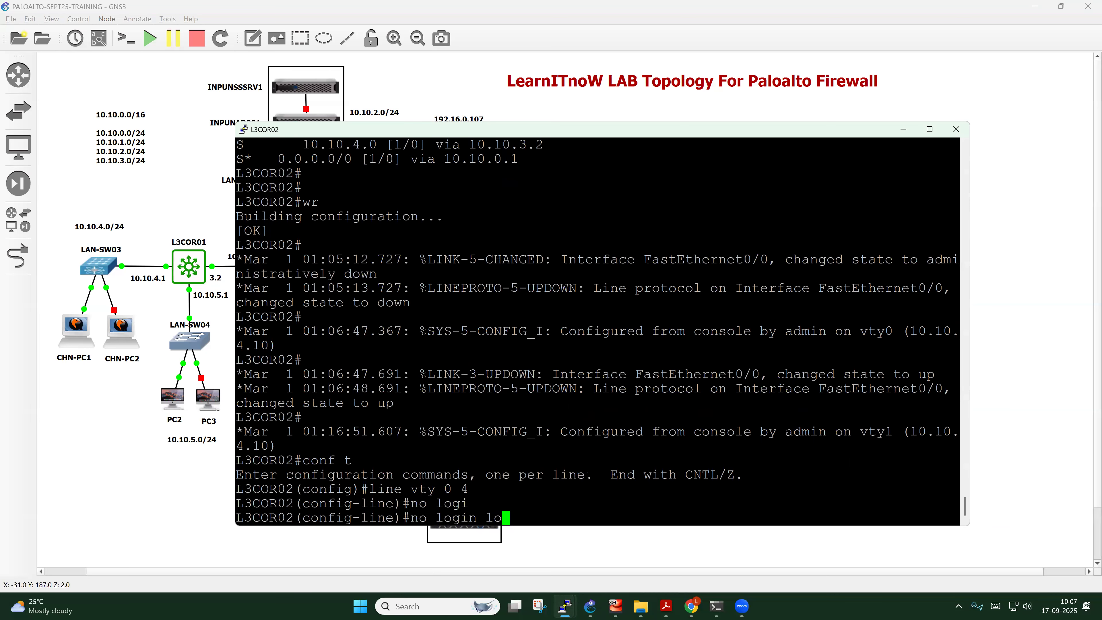
{"action": "key", "text": "Tab"}
{"action": "key", "text": "Return"}
Exit line configuration and save the router configuration with do wr
{"action": "key", "text": "Return"}
{"action": "type", "text": "exit"}
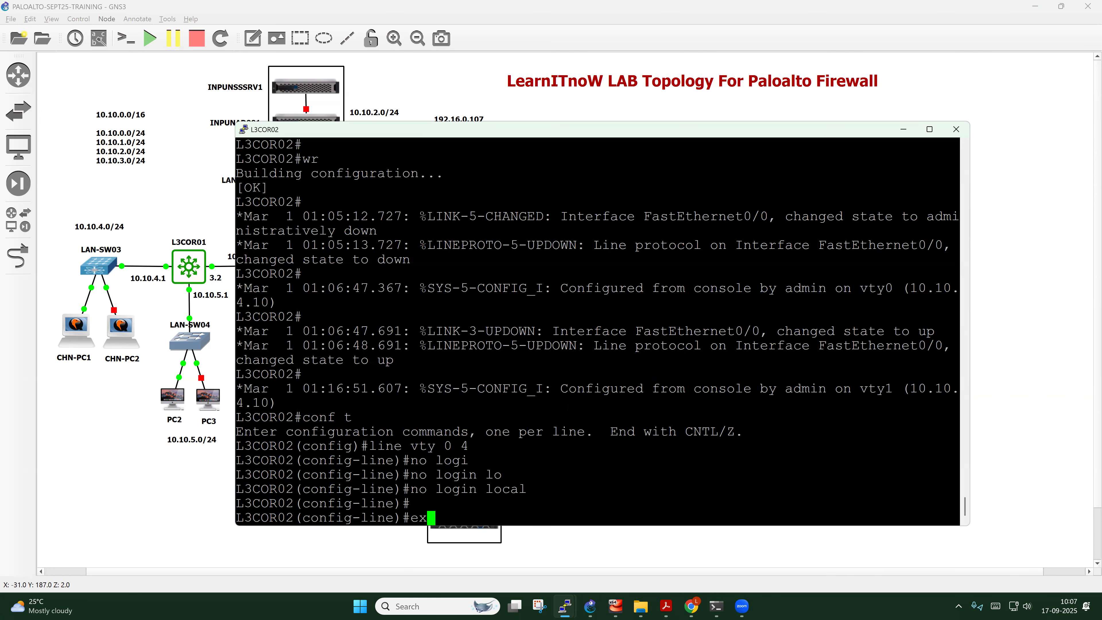
{"action": "key", "text": "Return"}
{"action": "key", "text": "Return"}
{"action": "key", "text": "Return"}
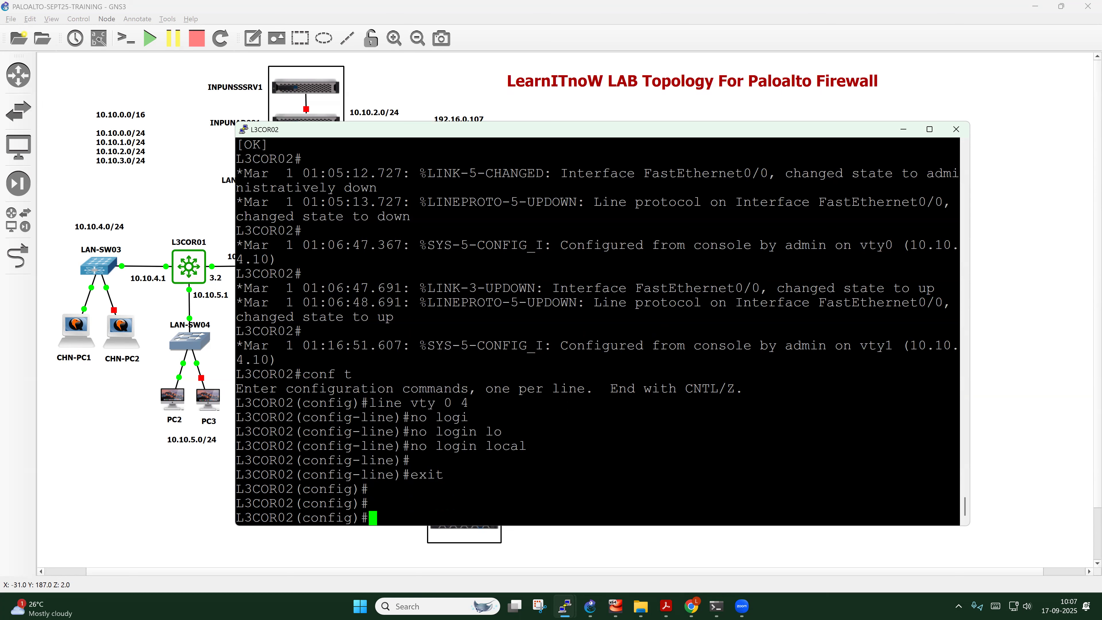
{"action": "type", "text": "ddo"}
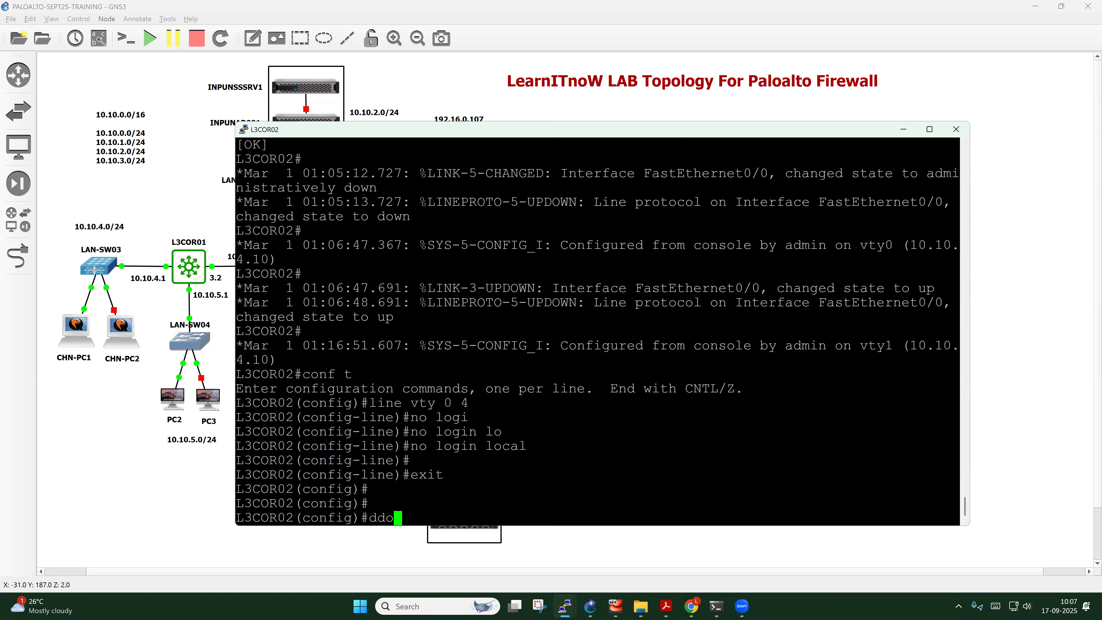
{"action": "key", "text": "BackSpace"}
{"action": "key", "text": "BackSpace"}
{"action": "type", "text": "o wr"}
{"action": "key", "text": "Return"}
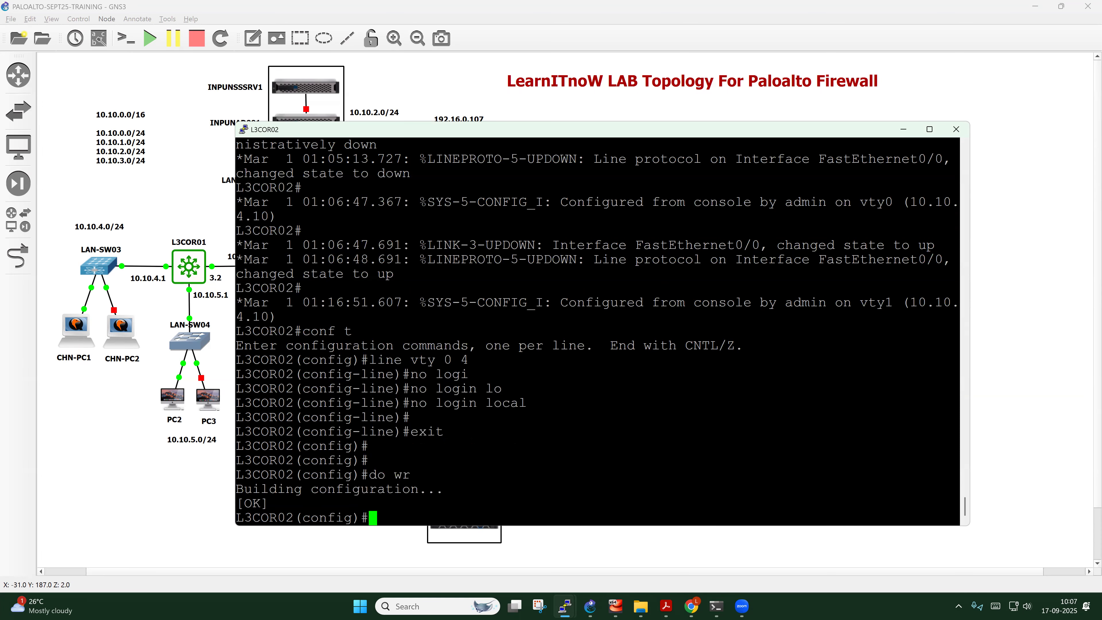
{"action": "left_click", "coordinate": [135, 388]}
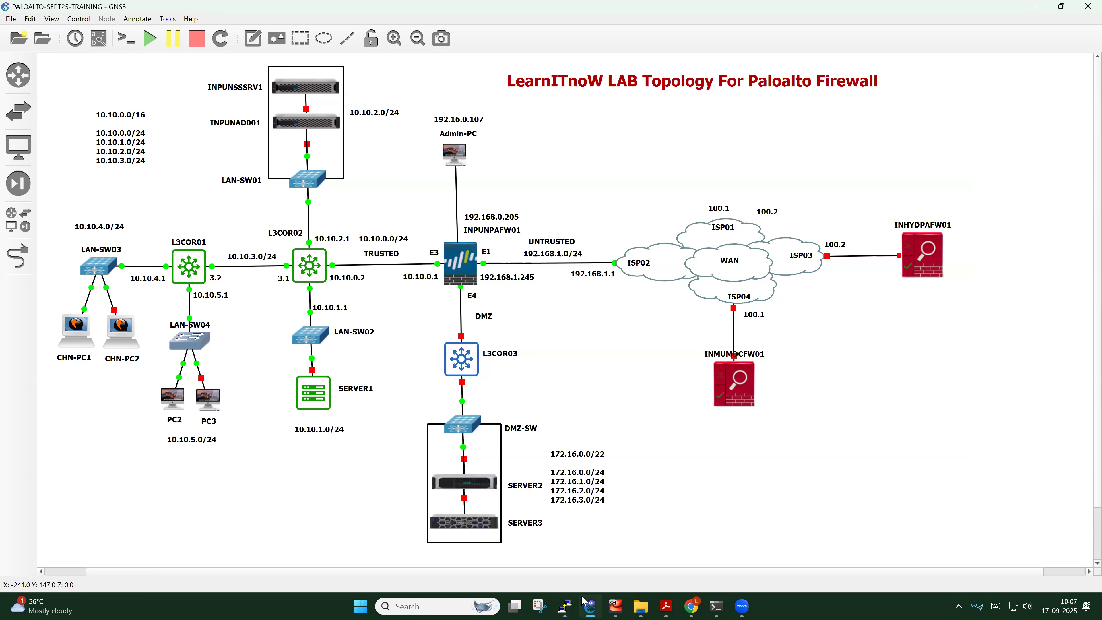
From CHN-PC1's command prompt, rerun telnet 10.10.0.2 from history
{"action": "mouse_move", "coordinate": [616, 606]}
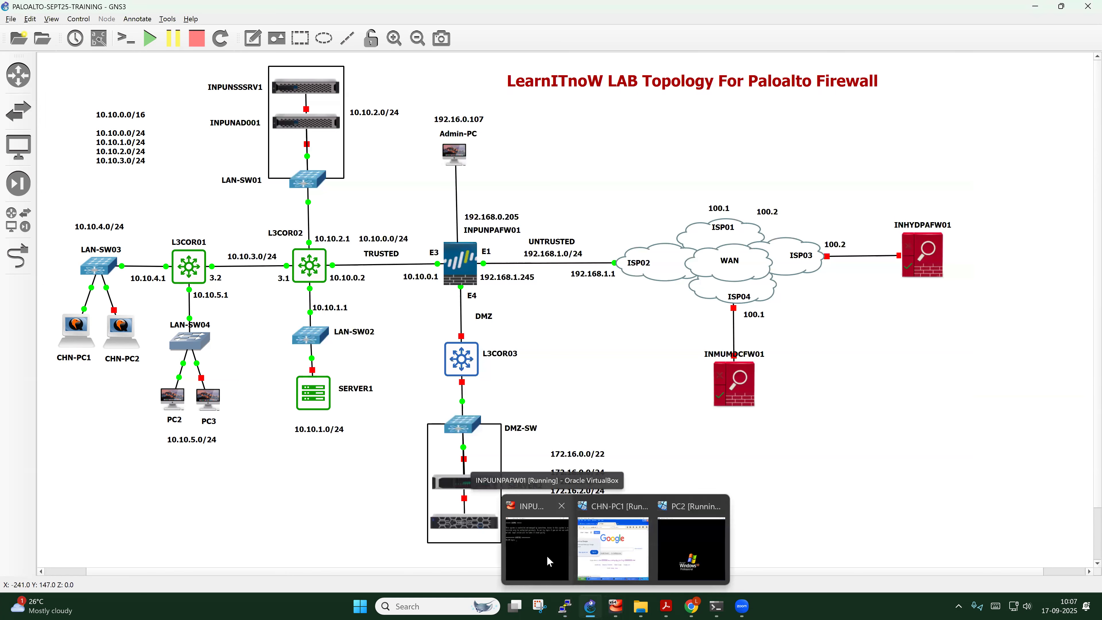
{"action": "left_click", "coordinate": [616, 555]}
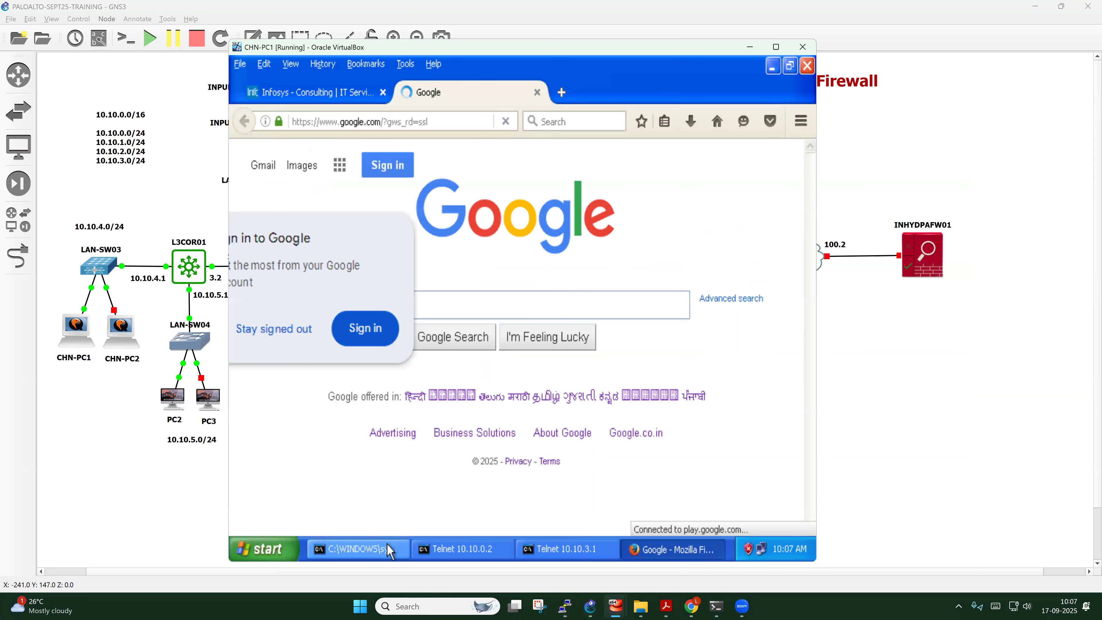
{"action": "left_click", "coordinate": [354, 549]}
{"action": "key", "text": "Return"}
{"action": "key", "text": "Return"}
{"action": "key", "text": "Return"}
{"action": "key", "text": "Return"}
{"action": "key", "text": "Return"}
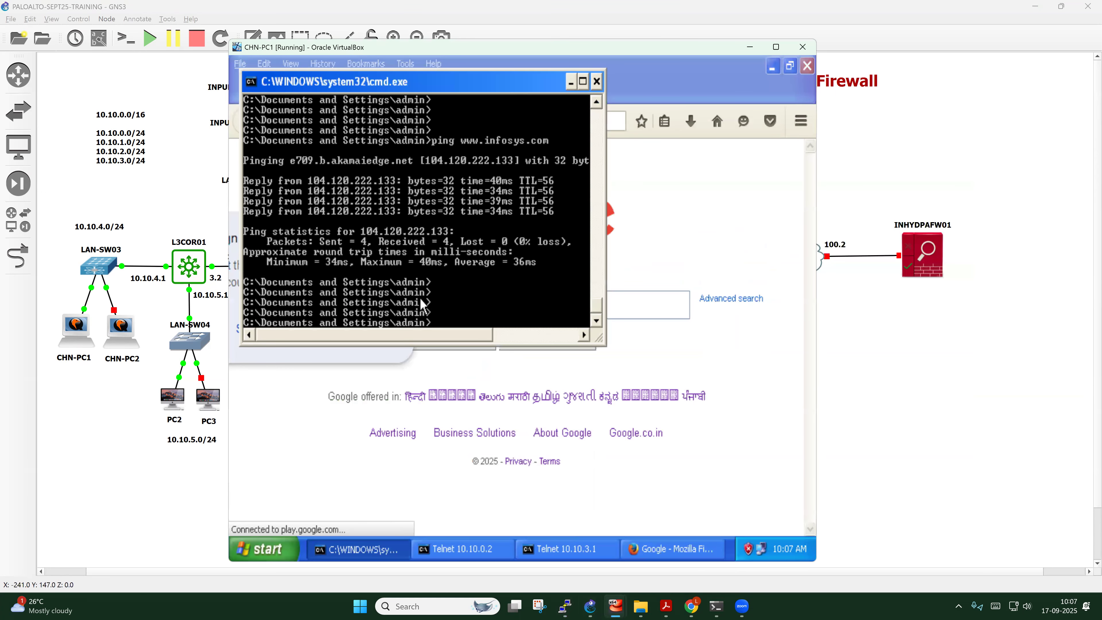
{"action": "key", "text": "Up"}
{"action": "key", "text": "Up"}
{"action": "key", "text": "Up"}
{"action": "key", "text": "Up"}
{"action": "key", "text": "Up"}
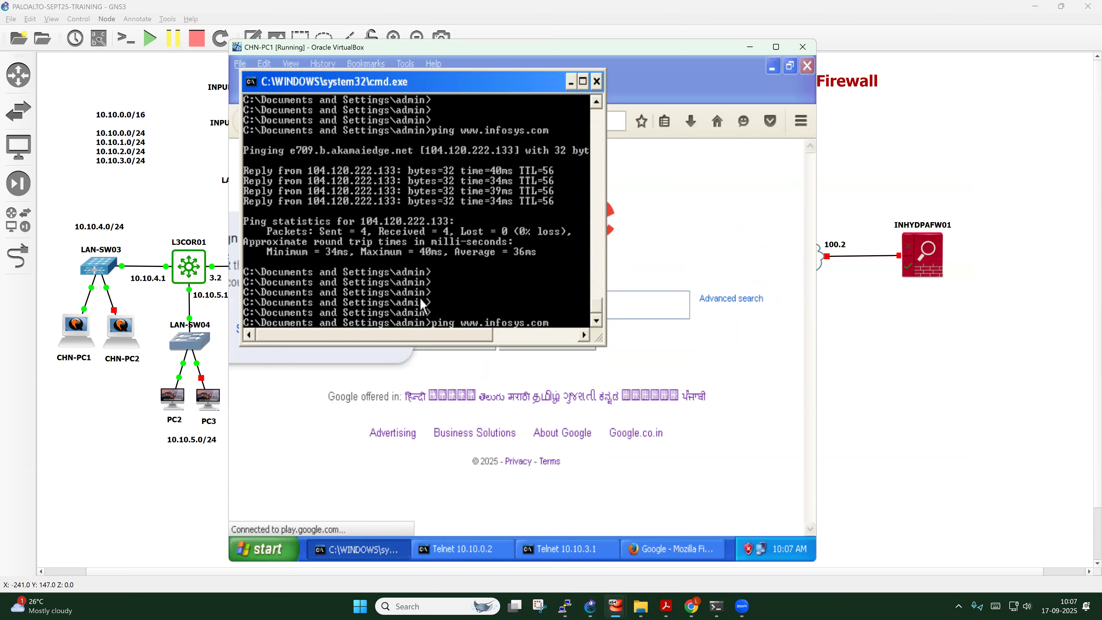
{"action": "key", "text": "Up"}
{"action": "key", "text": "Up"}
{"action": "key", "text": "Up"}
{"action": "key", "text": "Up"}
{"action": "key", "text": "Up"}
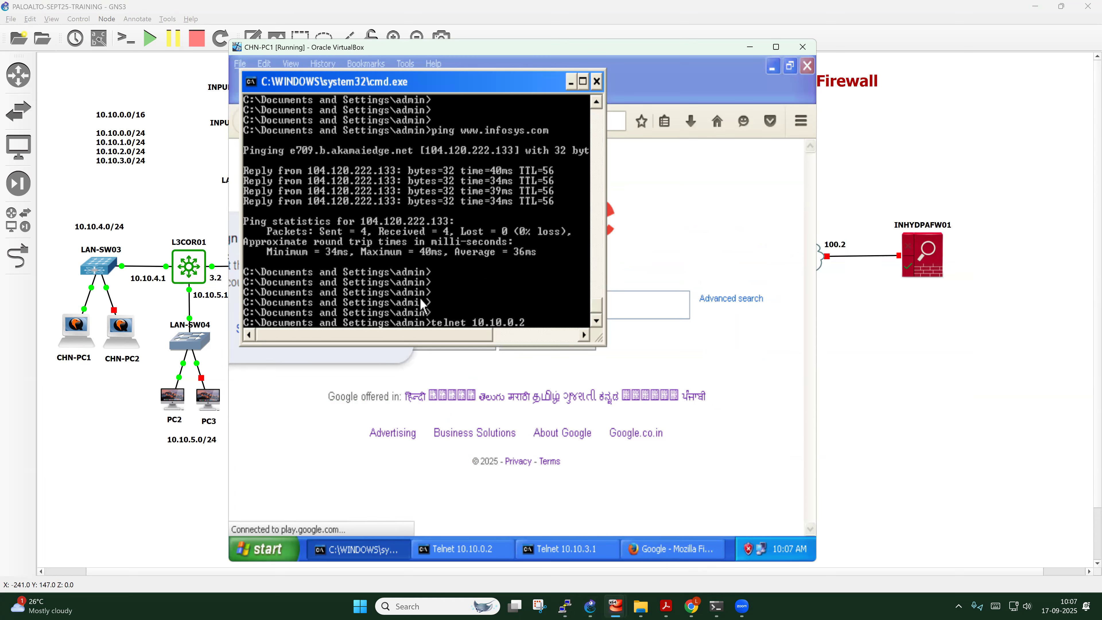
{"action": "key", "text": "Return"}
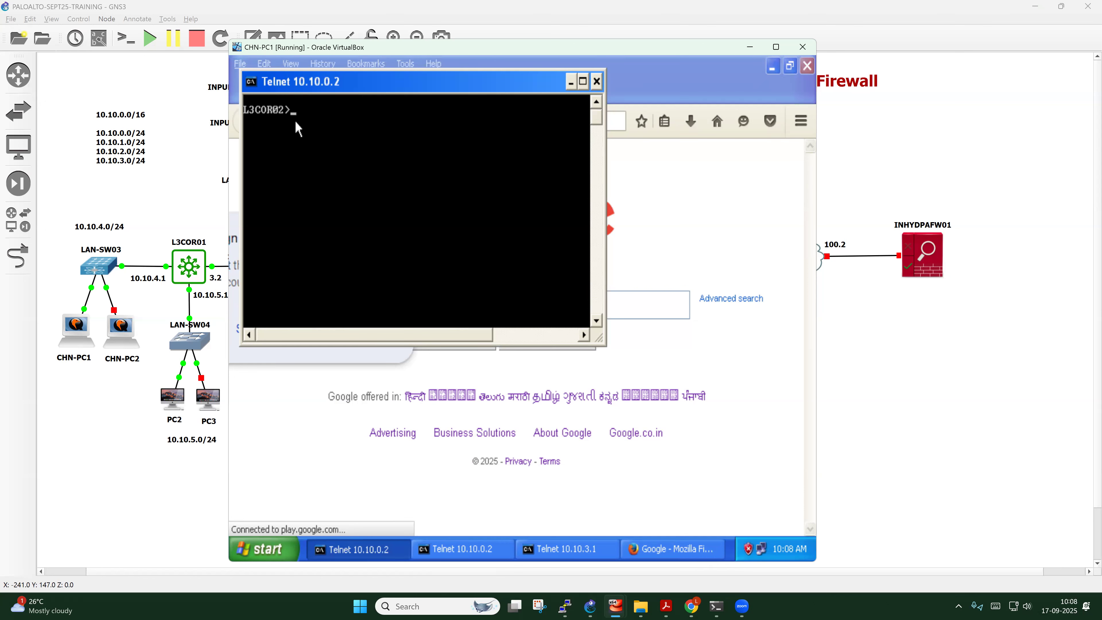
Confirm the L3COR02 prompt responds without a login, then exit the telnet session
{"action": "key", "text": "Return"}
{"action": "key", "text": "Return"}
{"action": "key", "text": "Return"}
{"action": "key", "text": "Return"}
{"action": "key", "text": "Return"}
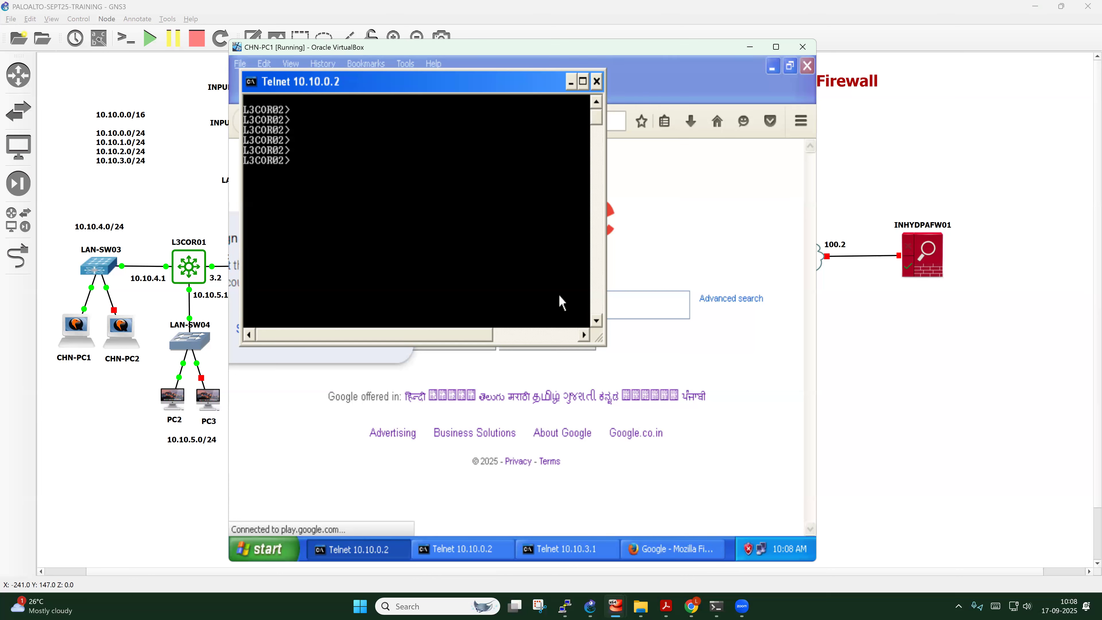
{"action": "key", "text": "Return"}
{"action": "key", "text": "Return"}
{"action": "key", "text": "Return"}
{"action": "key", "text": "Return"}
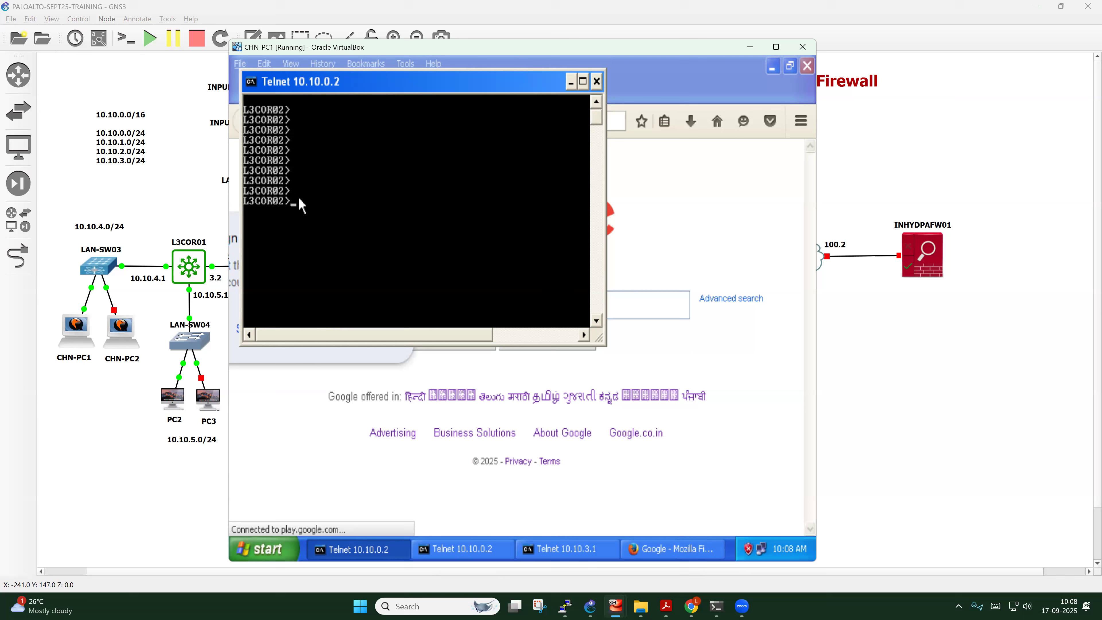
{"action": "mouse_move", "coordinate": [572, 606]}
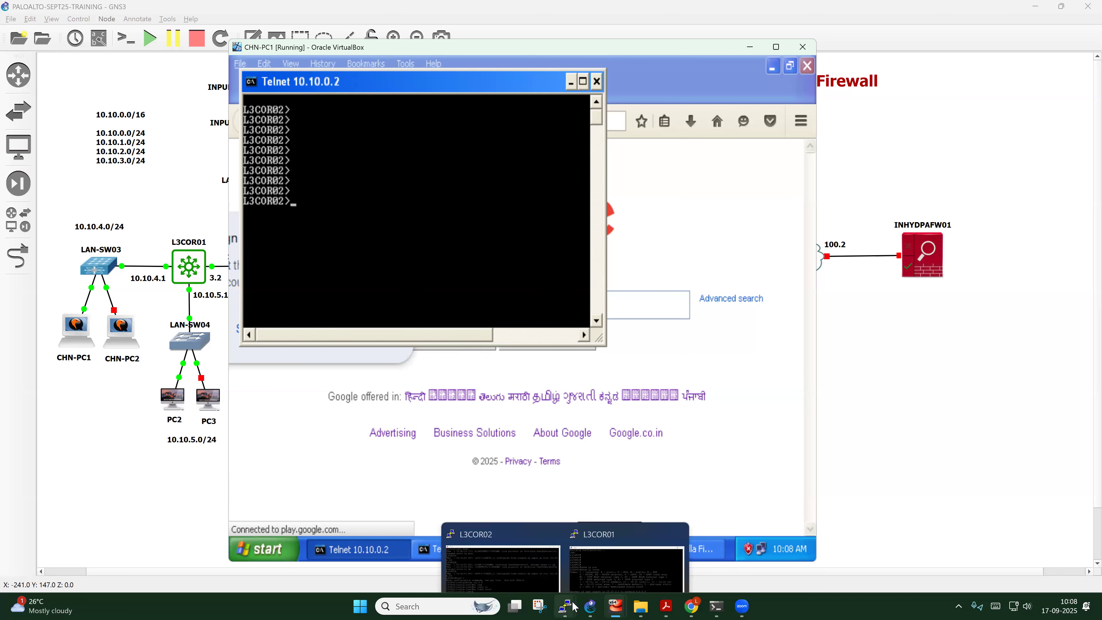
{"action": "type", "text": "e"}
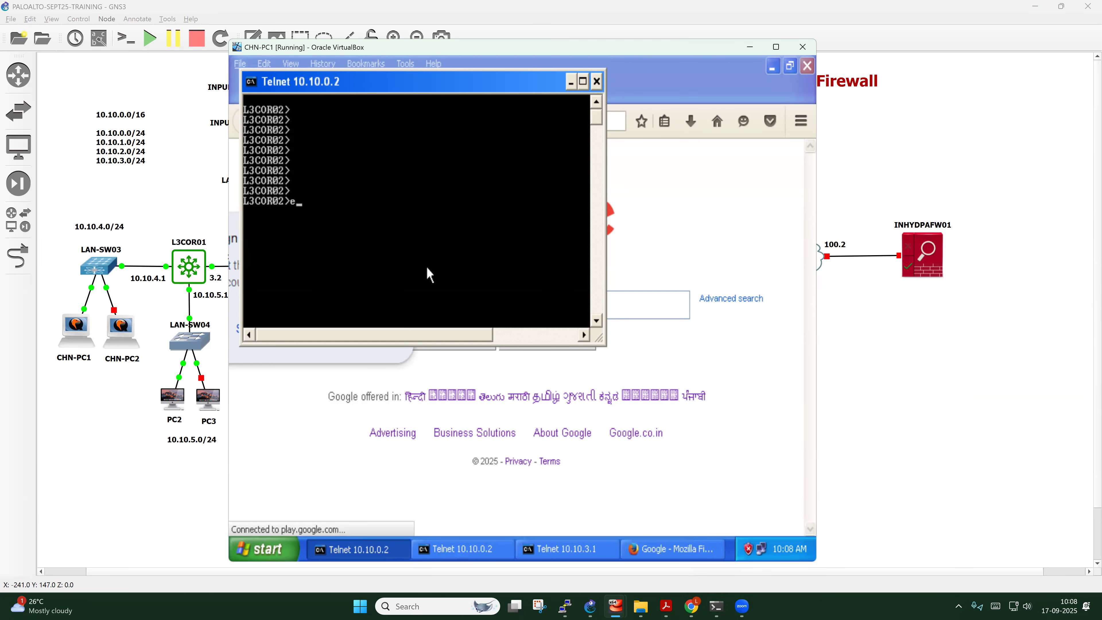
{"action": "type", "text": "xit"}
{"action": "key", "text": "Return"}
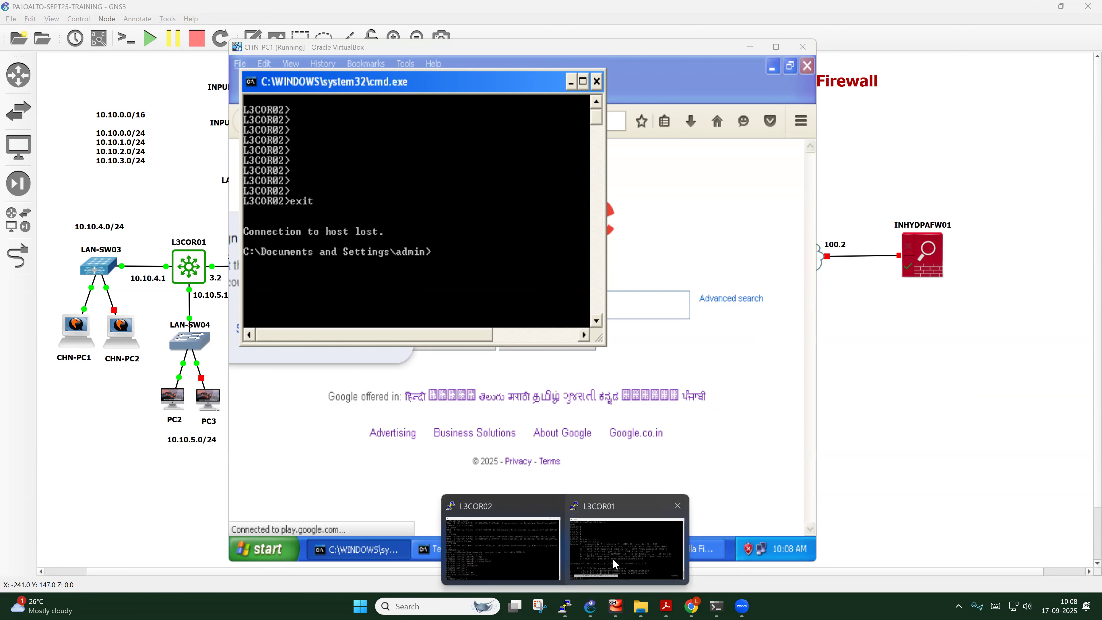
{"action": "left_click", "coordinate": [490, 556]}
Leave config mode and page through L3COR02's running configuration with show run
{"action": "key", "text": "Return"}
{"action": "key", "text": "Return"}
{"action": "key", "text": "Return"}
{"action": "key", "text": "Return"}
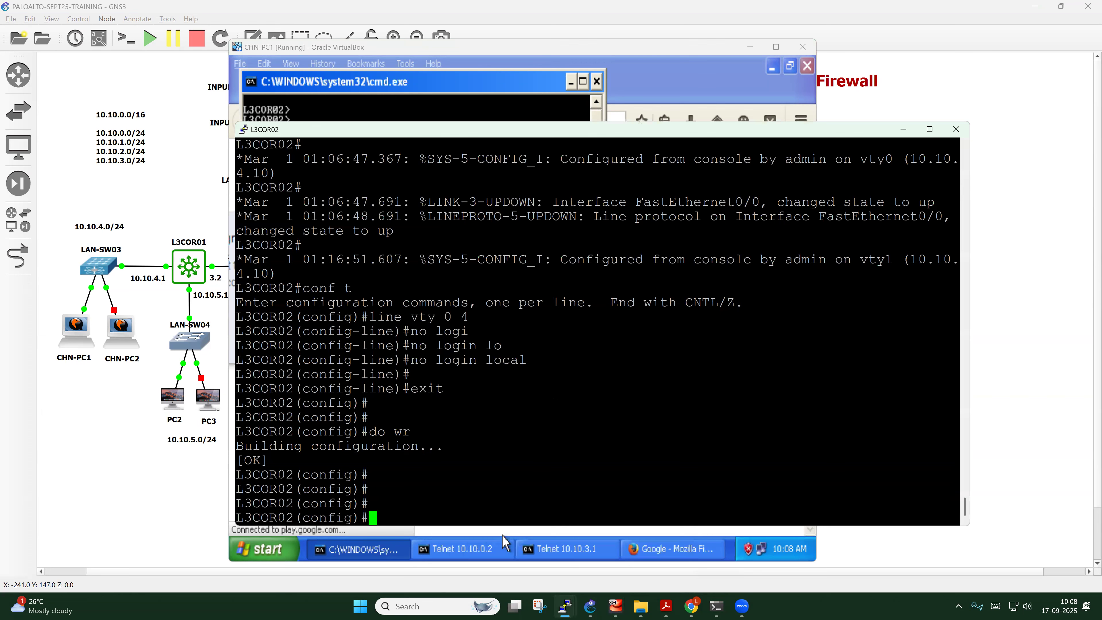
{"action": "type", "text": "exit"}
{"action": "key", "text": "Return"}
{"action": "key", "text": "Return"}
{"action": "key", "text": "Return"}
{"action": "key", "text": "Return"}
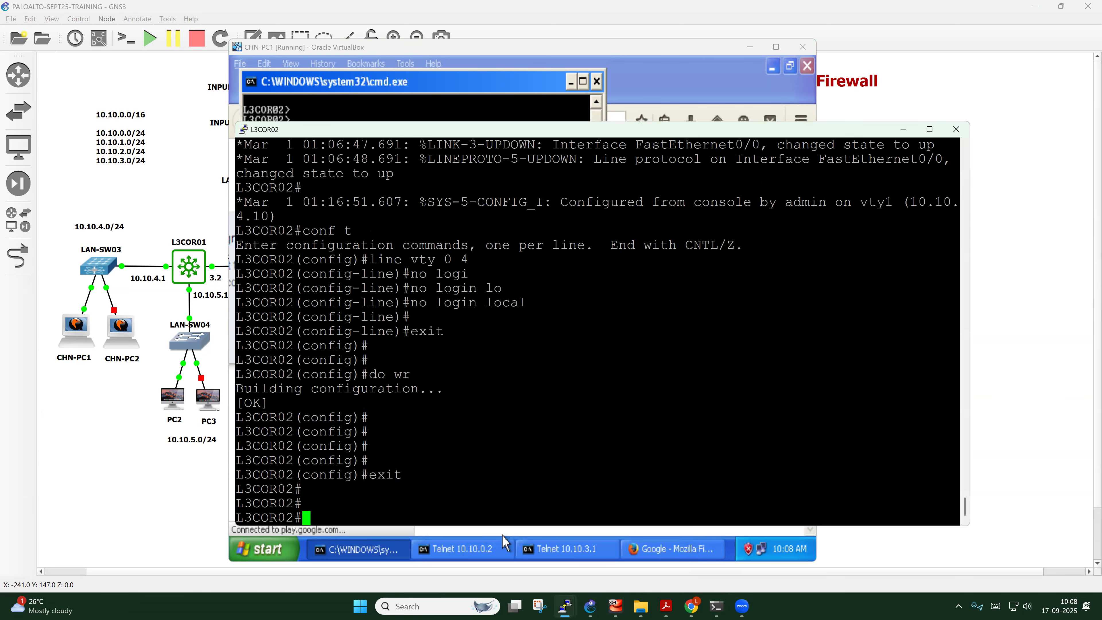
{"action": "type", "text": "sho"}
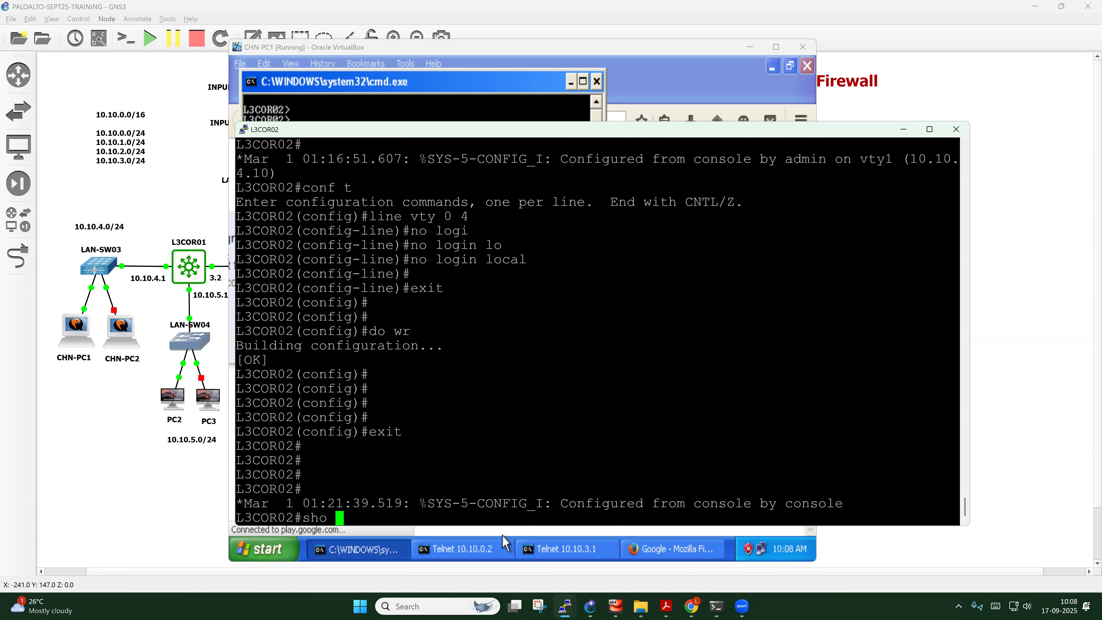
{"action": "type", "text": "w run"}
{"action": "key", "text": "Return"}
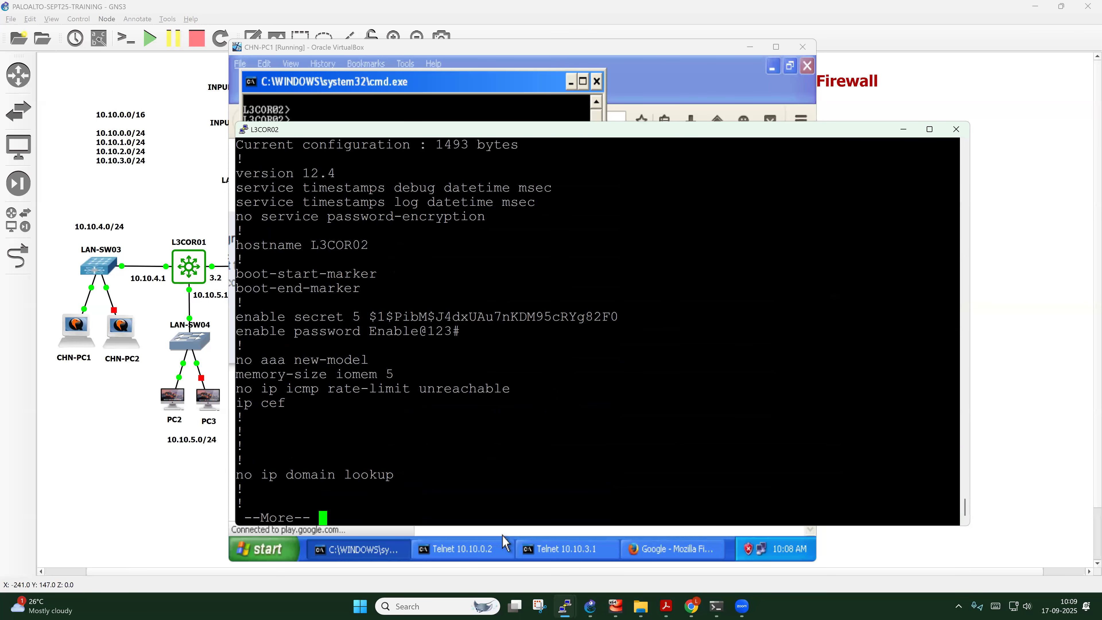
{"action": "key", "text": "space"}
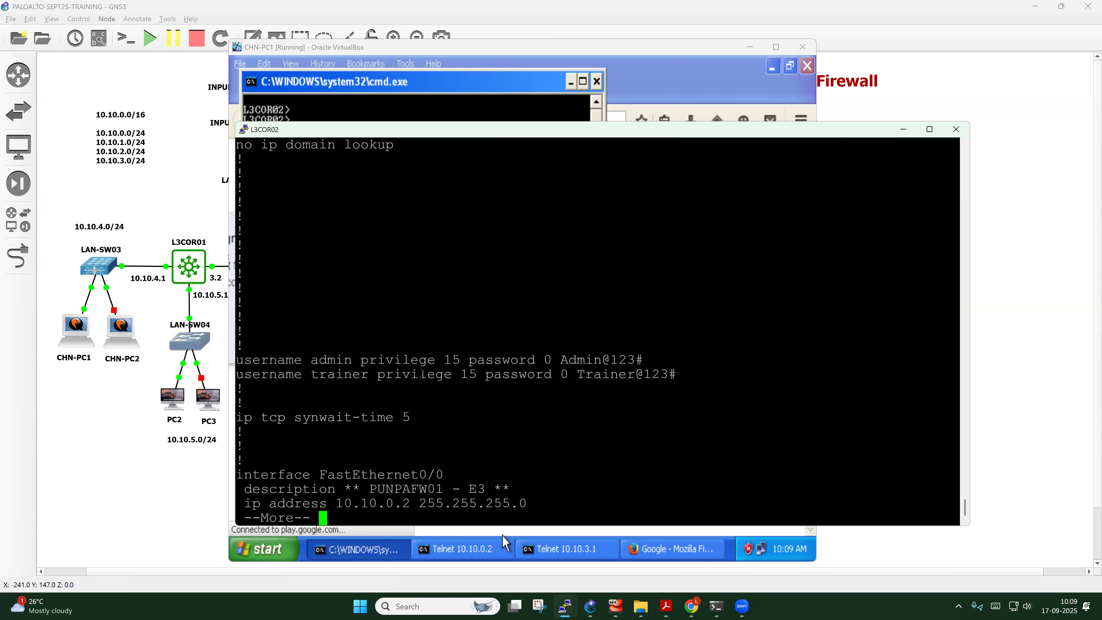
{"action": "key", "text": "space"}
{"action": "key", "text": "space"}
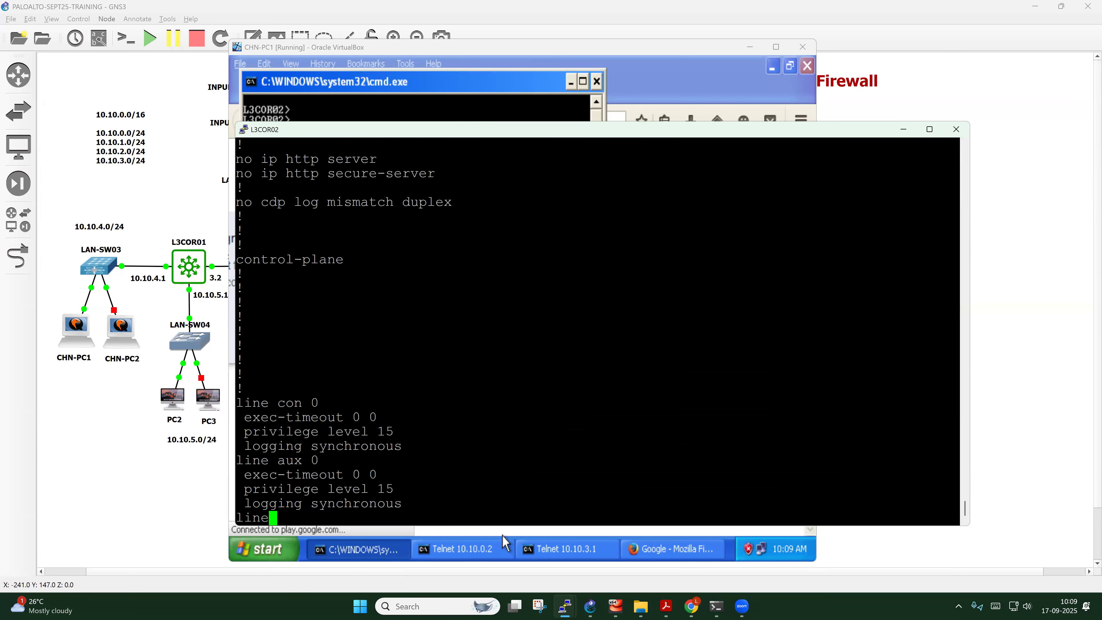
{"action": "key", "text": "BackSpace"}
{"action": "key", "text": "BackSpace"}
{"action": "key", "text": "BackSpace"}
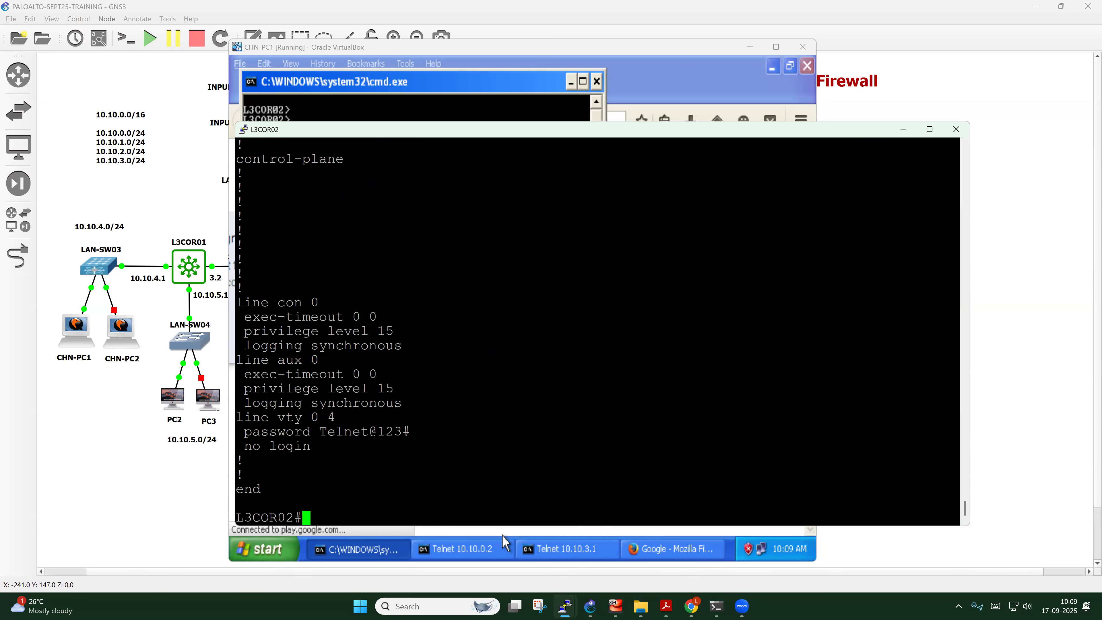
Delete the local user accounts admin and trainer in global configuration
{"action": "type", "text": "conf t"}
{"action": "key", "text": "Return"}
{"action": "type", "text": "no user"}
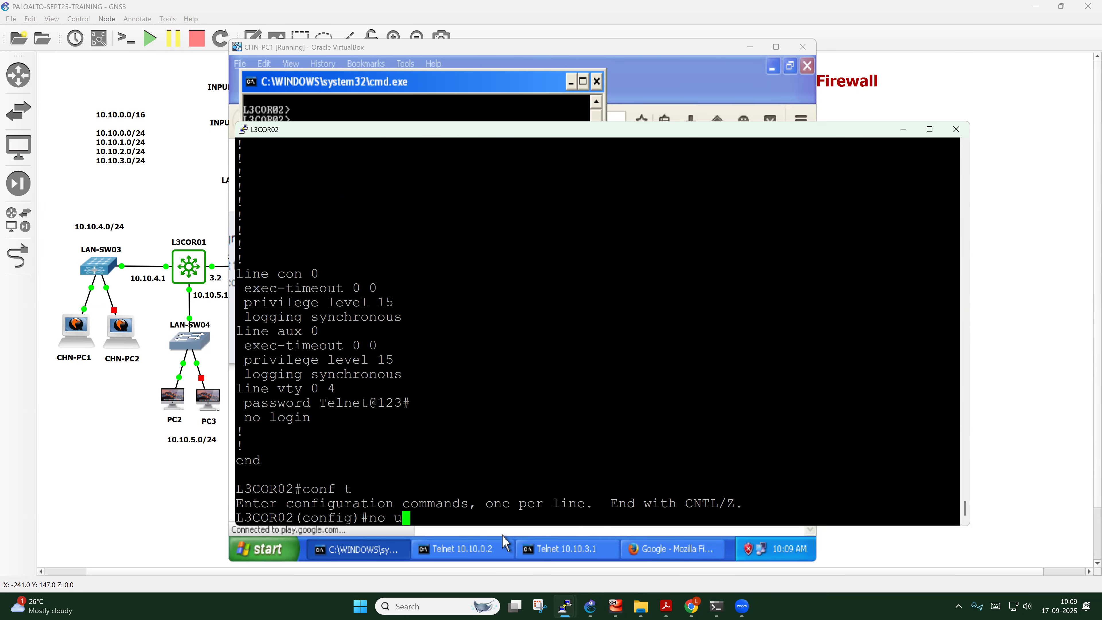
{"action": "key", "text": "Tab"}
{"action": "type", "text": "admin"}
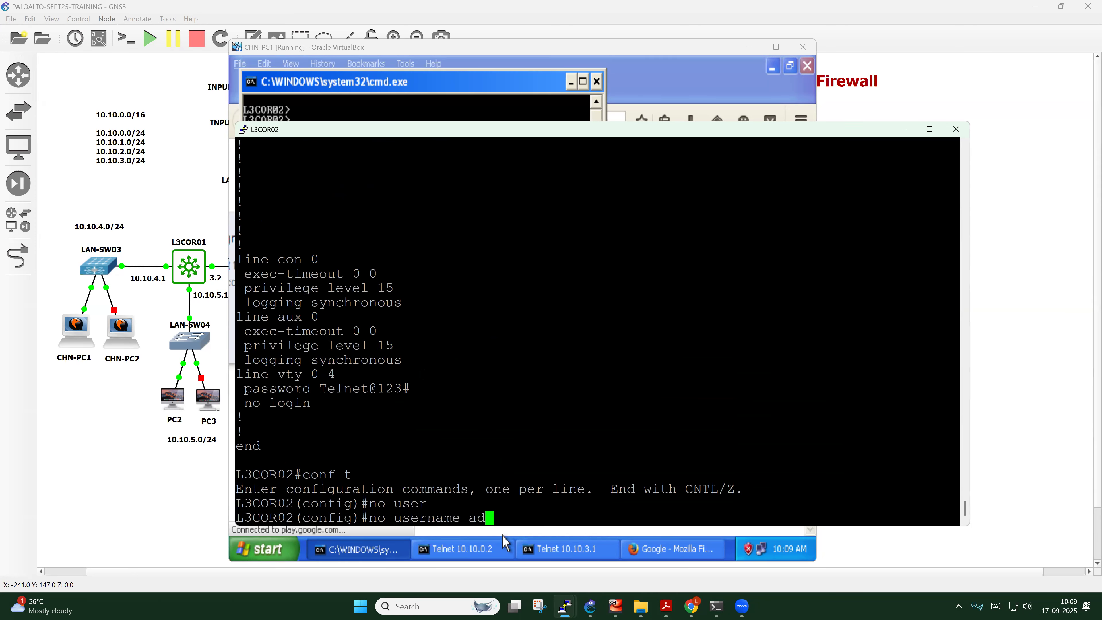
{"action": "key", "text": "Return"}
{"action": "type", "text": "n"}
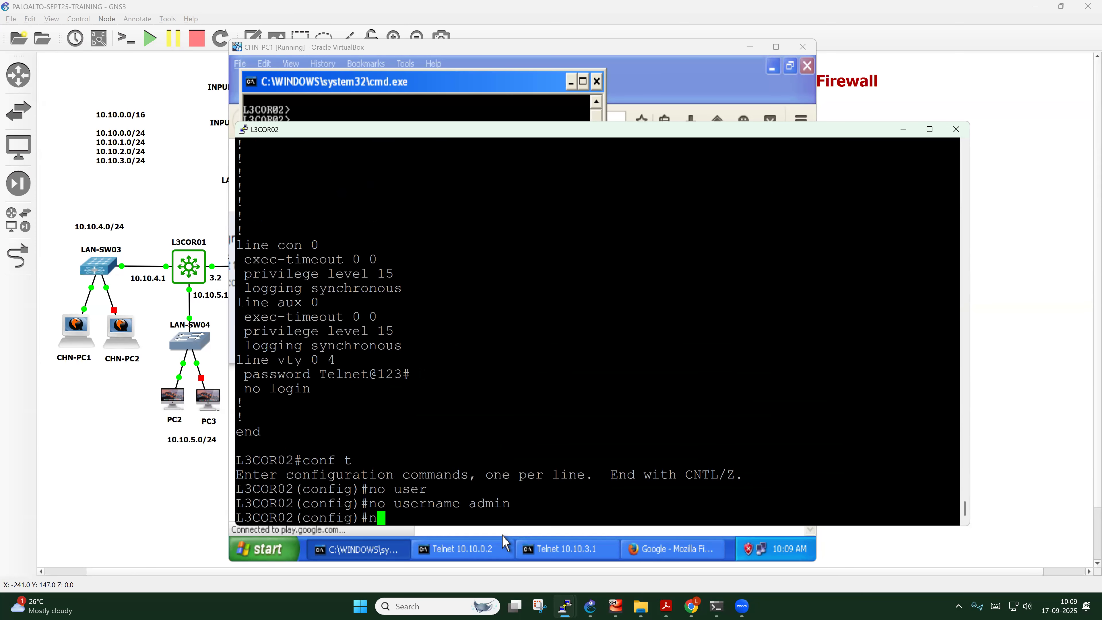
{"action": "type", "text": "o userna"}
{"action": "key", "text": "Tab"}
{"action": "type", "text": "tr"}
{"action": "key", "text": "Tab"}
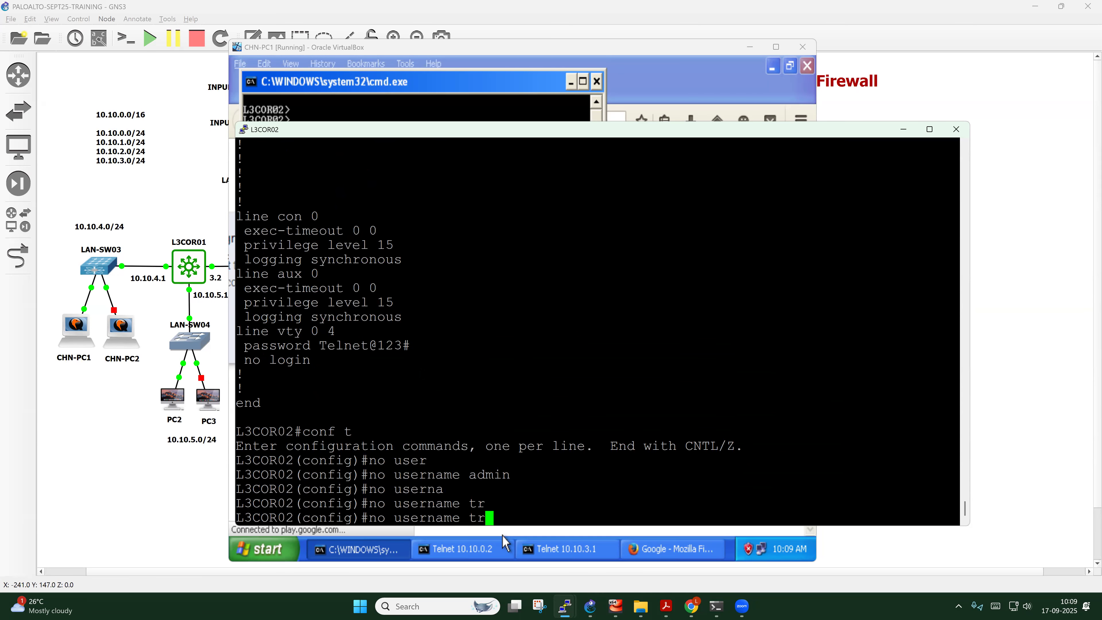
{"action": "type", "text": "ainer"}
{"action": "key", "text": "Return"}
{"action": "key", "text": "Return"}
{"action": "key", "text": "Return"}
{"action": "key", "text": "Return"}
Exit configuration mode and save to startup with wr
{"action": "type", "text": "exit"}
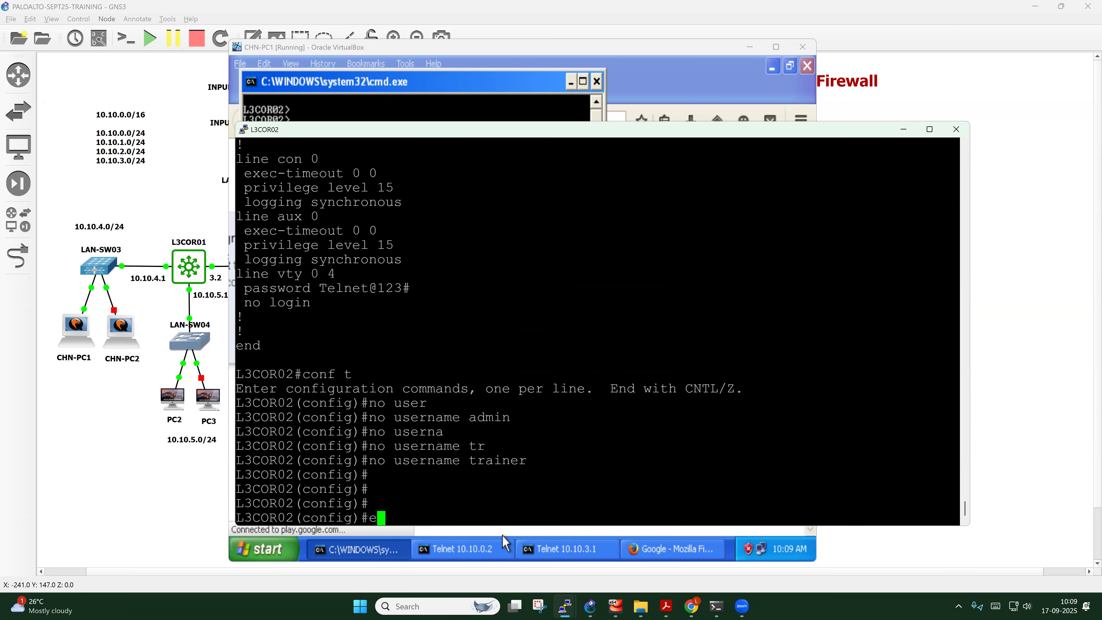
{"action": "key", "text": "Return"}
{"action": "key", "text": "Return"}
{"action": "key", "text": "Return"}
{"action": "key", "text": "Return"}
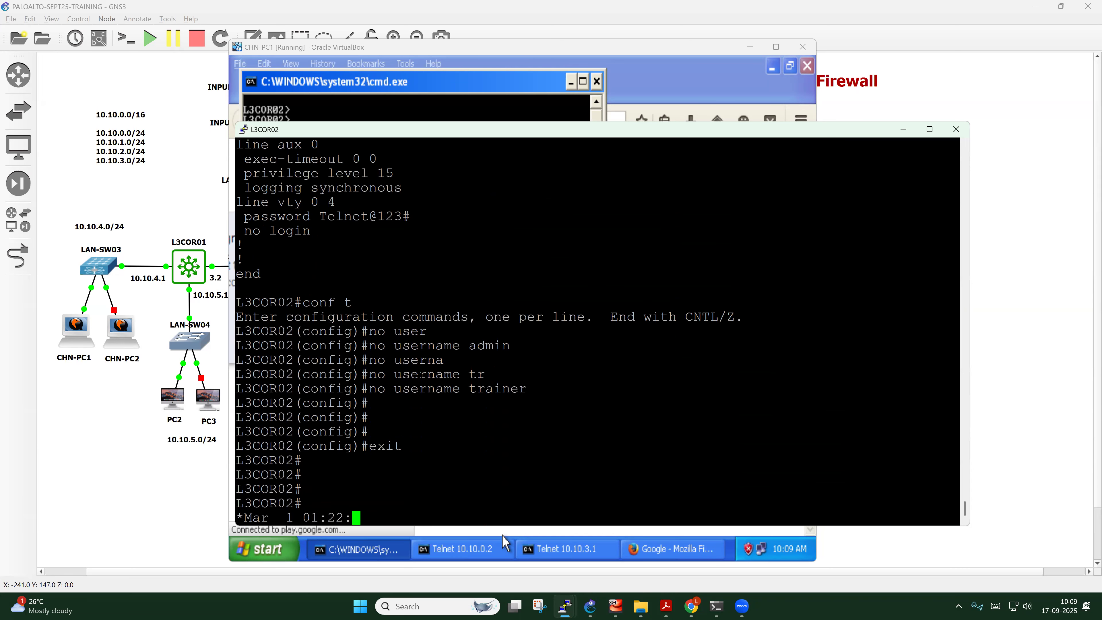
{"action": "type", "text": "wr"}
{"action": "key", "text": "Return"}
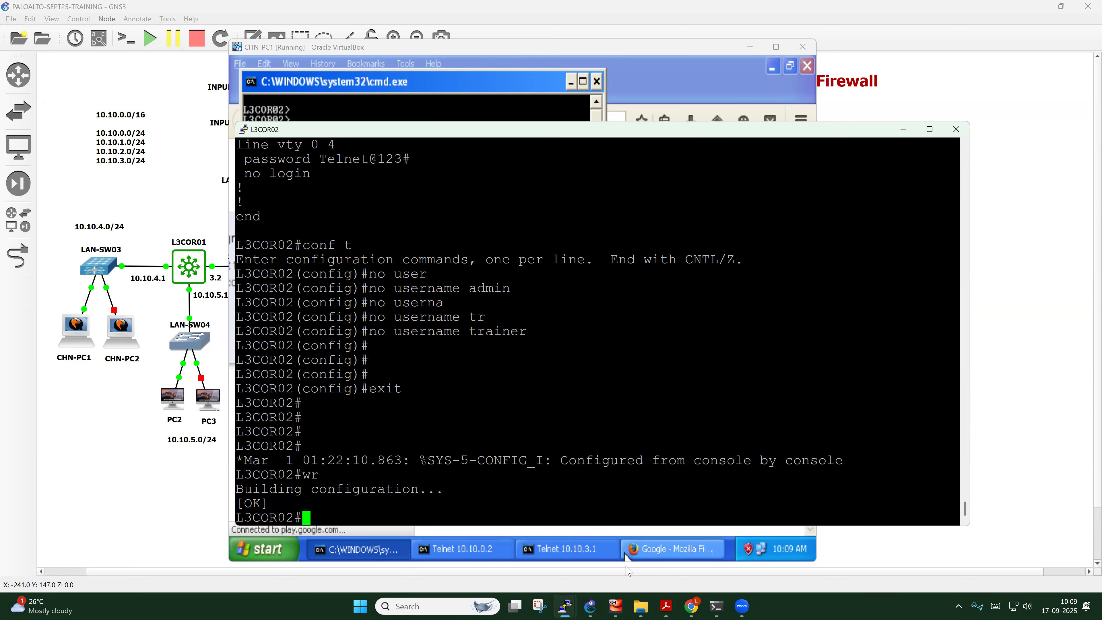
Enter global config on L3COR02 and telnet to 10.10.0.2 from CHN-PC1
{"action": "mouse_move", "coordinate": [564, 606]}
{"action": "type", "text": "conf t"}
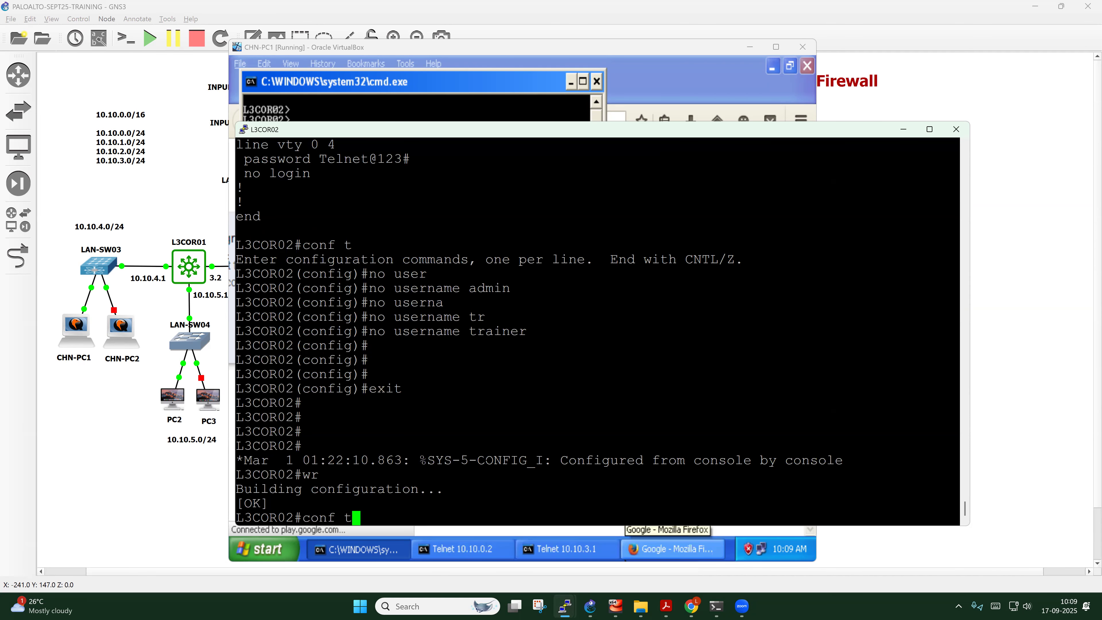
{"action": "key", "text": "Return"}
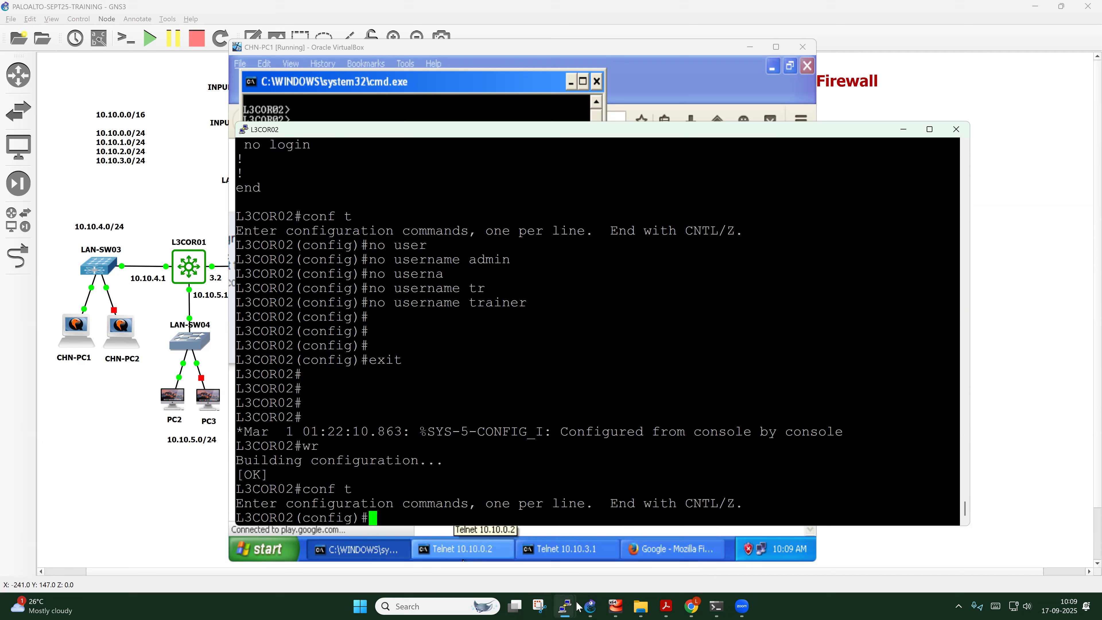
{"action": "mouse_move", "coordinate": [622, 604]}
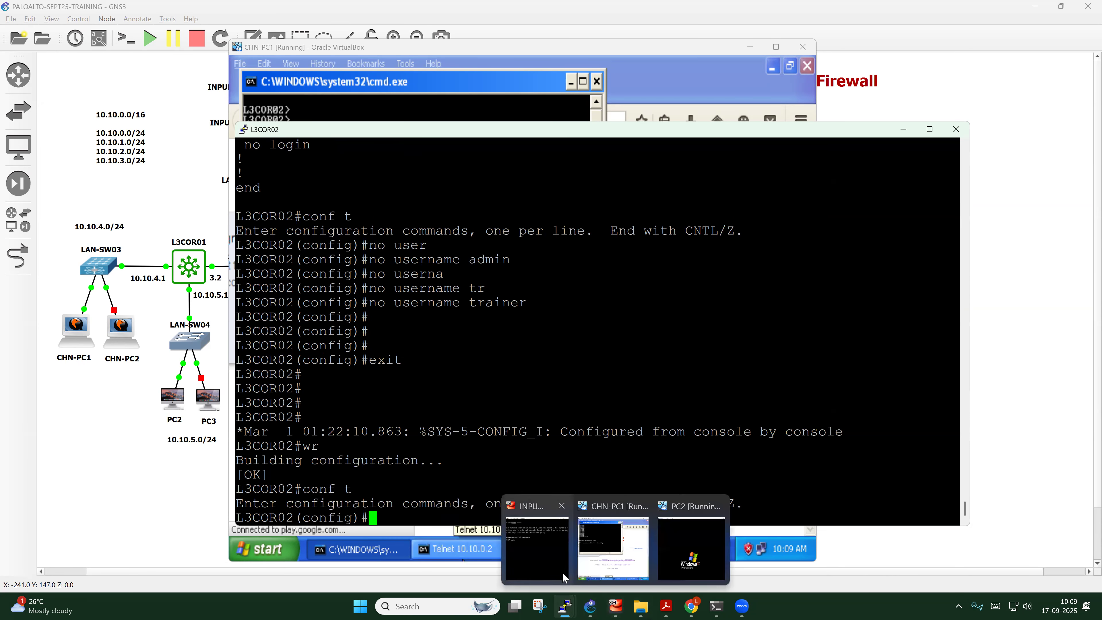
{"action": "left_click", "coordinate": [605, 548]}
{"action": "type", "text": "telnet 10.10.0.2"}
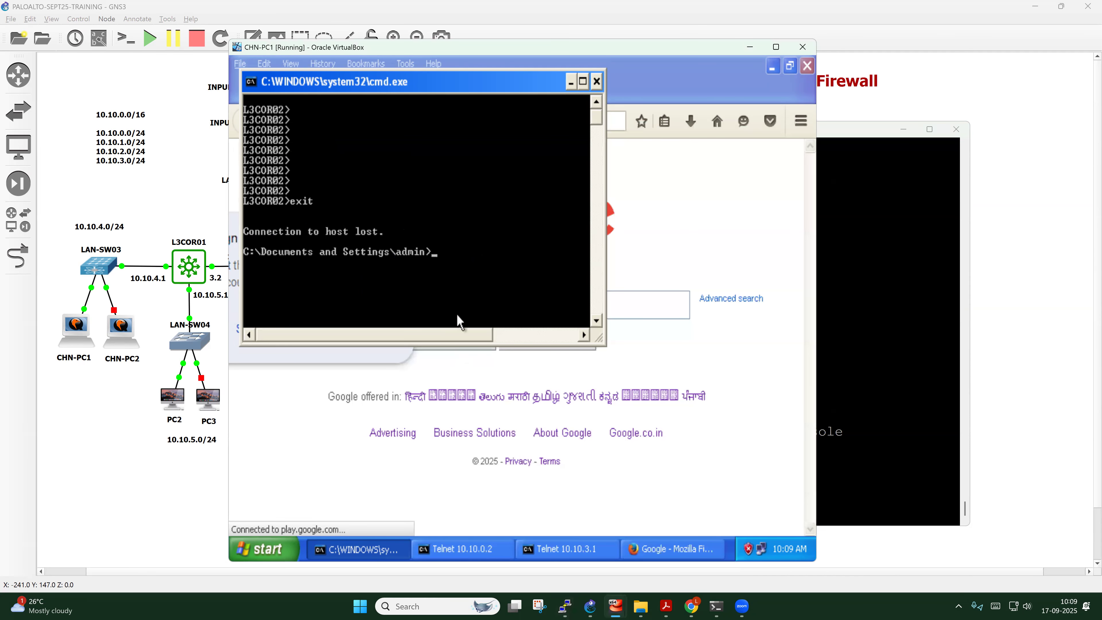
{"action": "key", "text": "Return"}
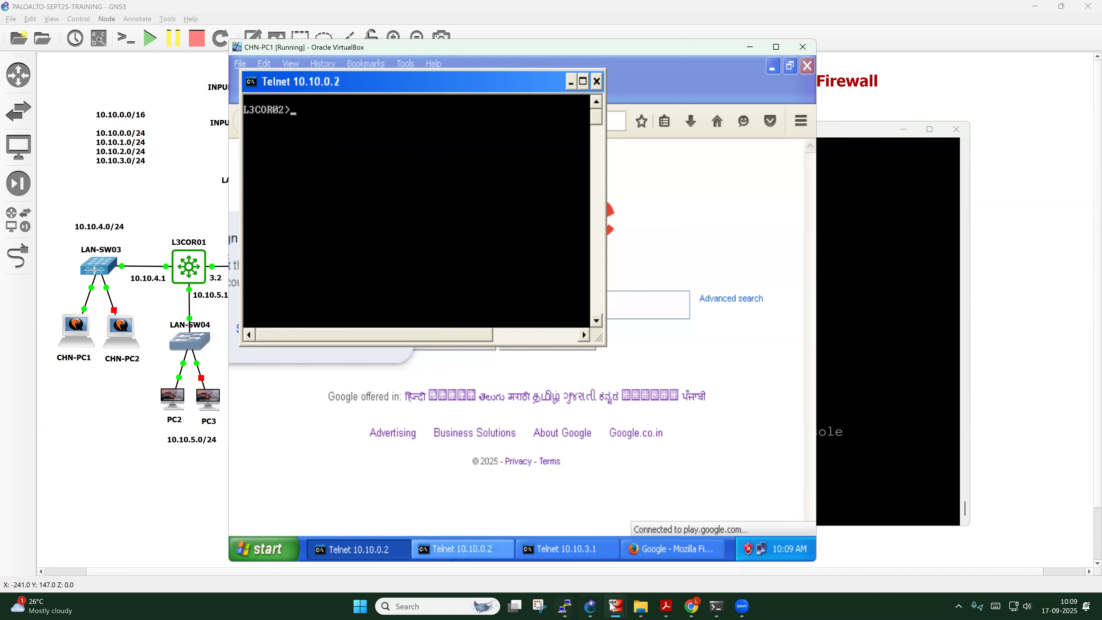
Set login local on L3COR02's vty lines 0 4
{"action": "left_click", "coordinate": [547, 579]}
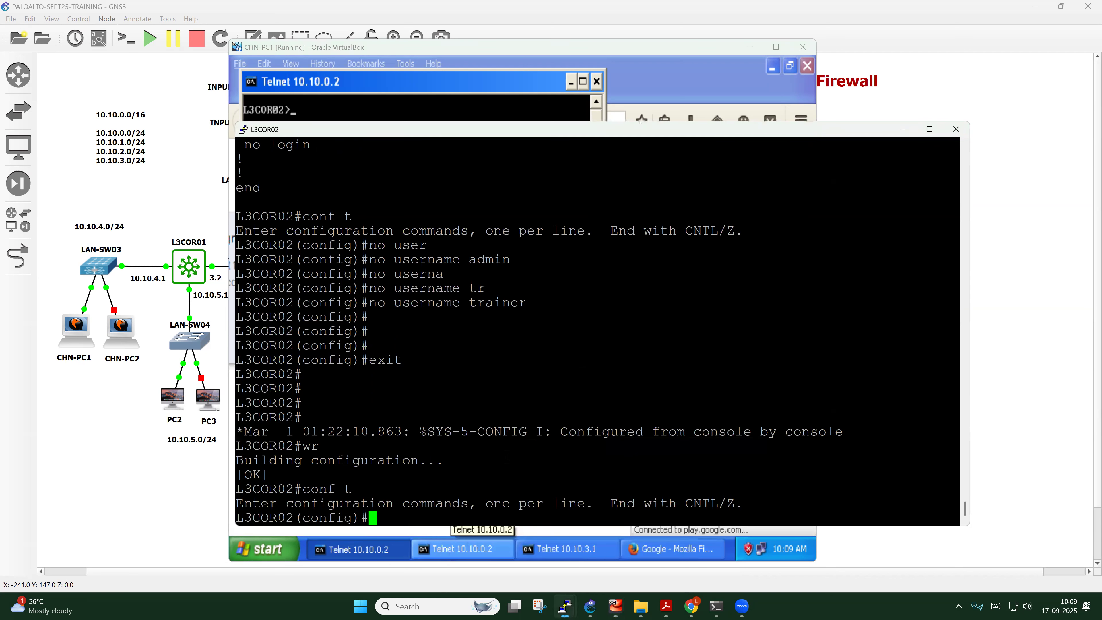
{"action": "type", "text": "line vty 0 4"}
{"action": "key", "text": "Return"}
{"action": "type", "text": "login loca"}
{"action": "key", "text": "Return"}
{"action": "key", "text": "Up"}
{"action": "type", "text": "l"}
{"action": "key", "text": "Return"}
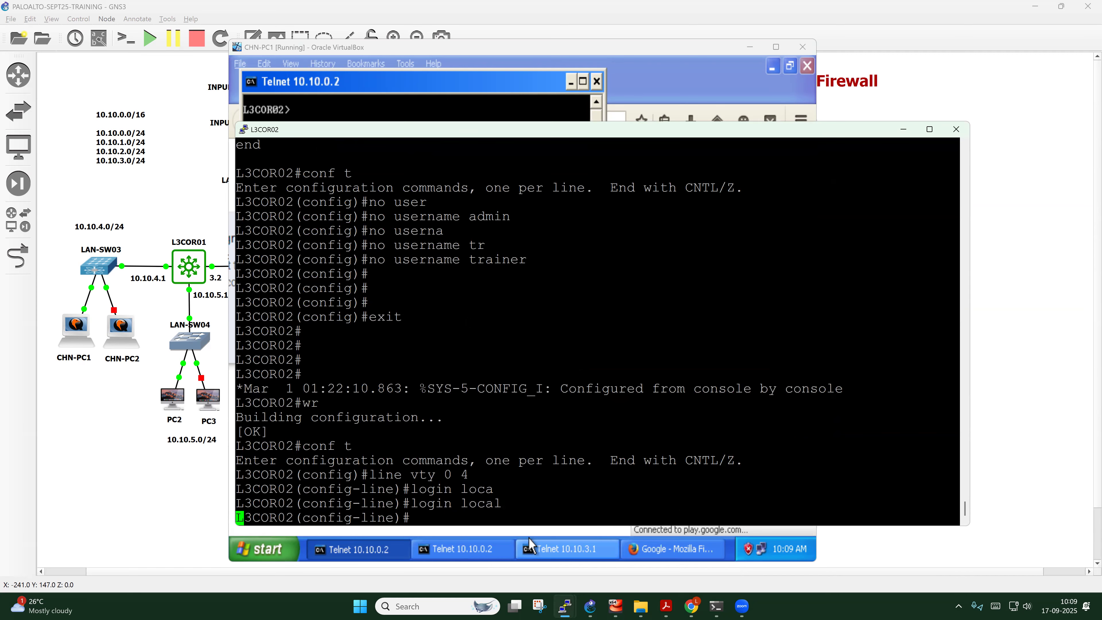
{"action": "key", "text": "Return"}
Exit line configuration and save with do wr, returning [OK]
{"action": "type", "text": "exit"}
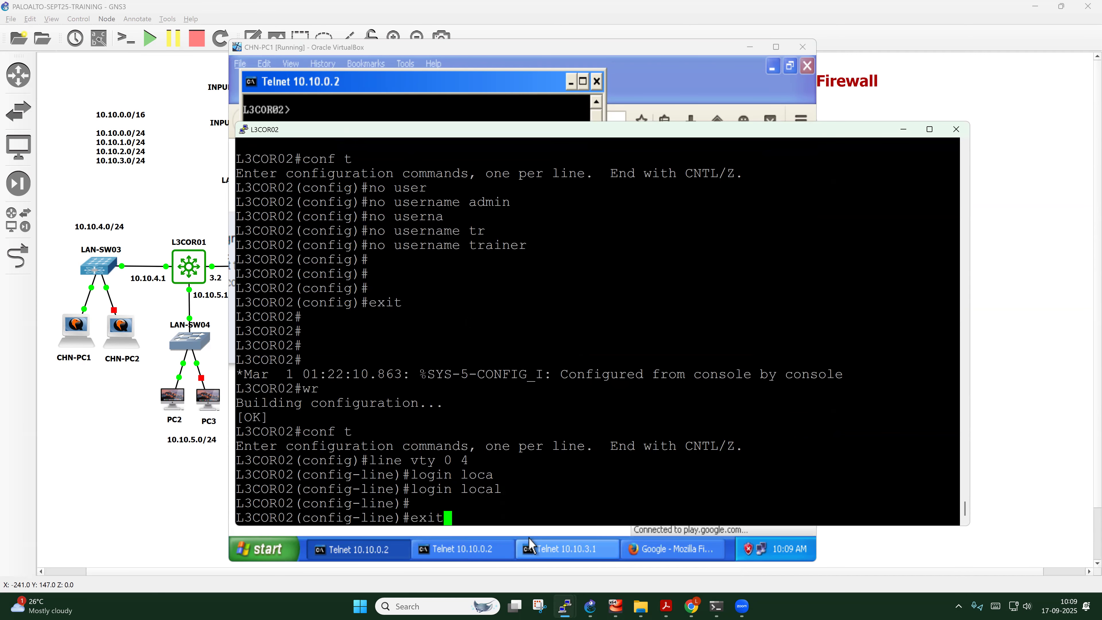
{"action": "key", "text": "Return"}
{"action": "key", "text": "Return"}
{"action": "key", "text": "Return"}
{"action": "key", "text": "Return"}
{"action": "type", "text": "do wr"}
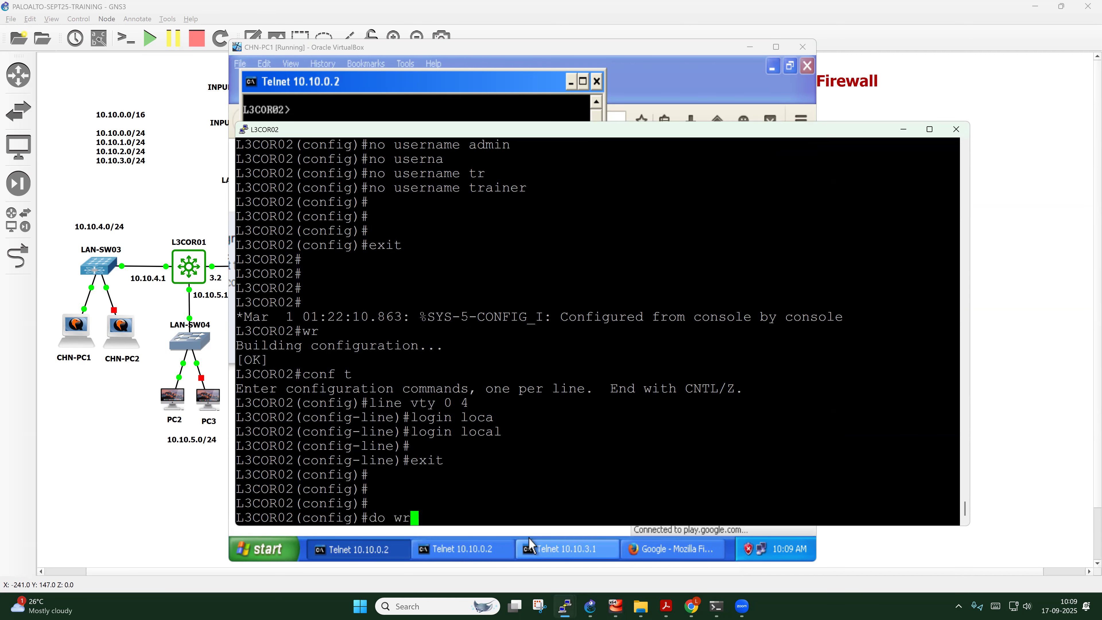
{"action": "key", "text": "Return"}
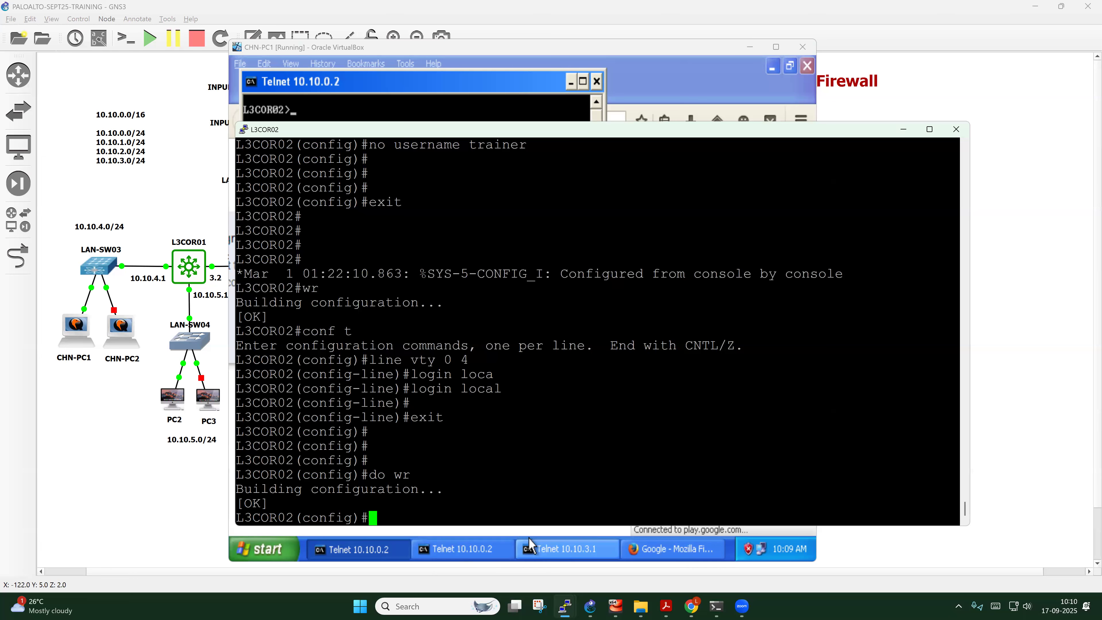
{"action": "left_click", "coordinate": [352, 111]}
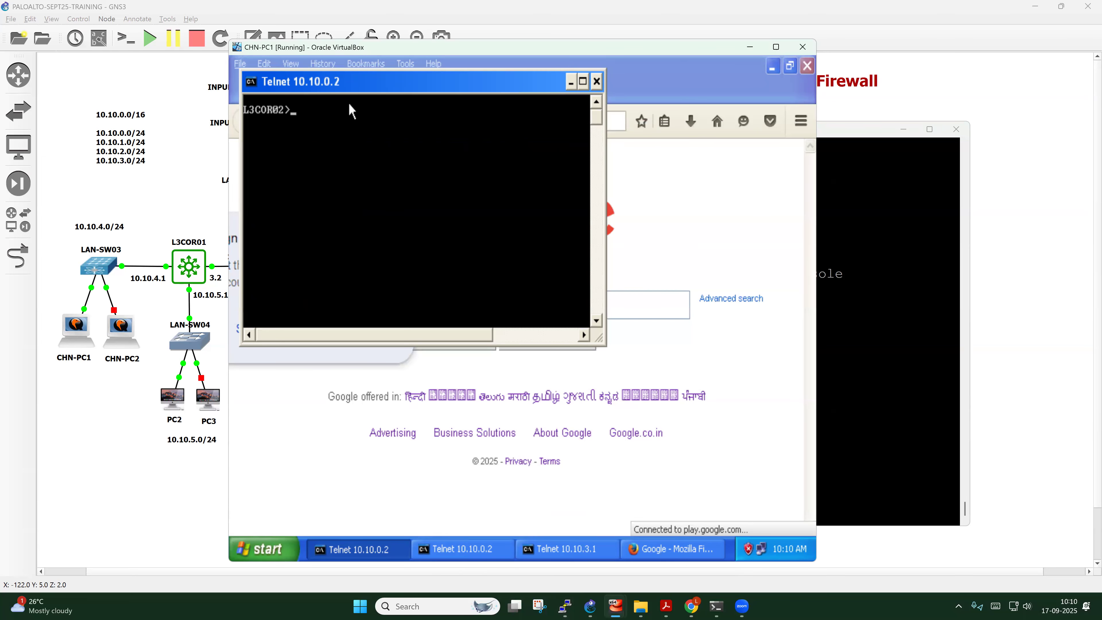
Exit the old telnet session and reconnect to 10.10.0.2, now reaching a Username prompt
{"action": "type", "text": "exit"}
{"action": "key", "text": "Return"}
{"action": "key", "text": "Return"}
{"action": "key", "text": "Return"}
{"action": "key", "text": "Return"}
{"action": "key", "text": "Return"}
{"action": "key", "text": "Up"}
{"action": "key", "text": "Return"}
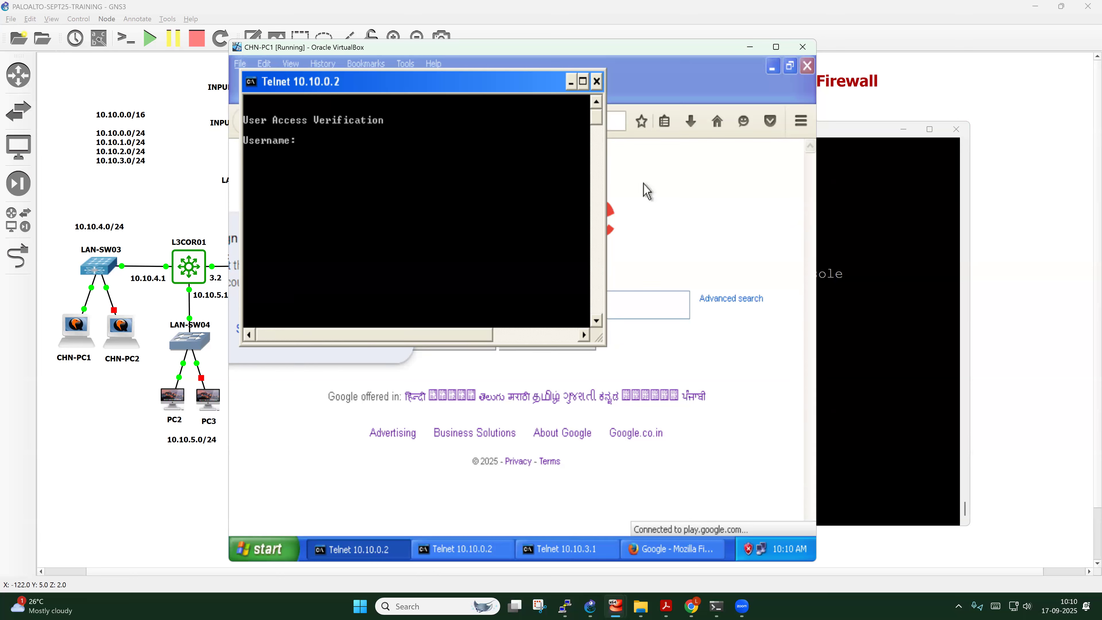
Set a line login password on L3COR02's vty lines 0 4
{"action": "mouse_move", "coordinate": [564, 607]}
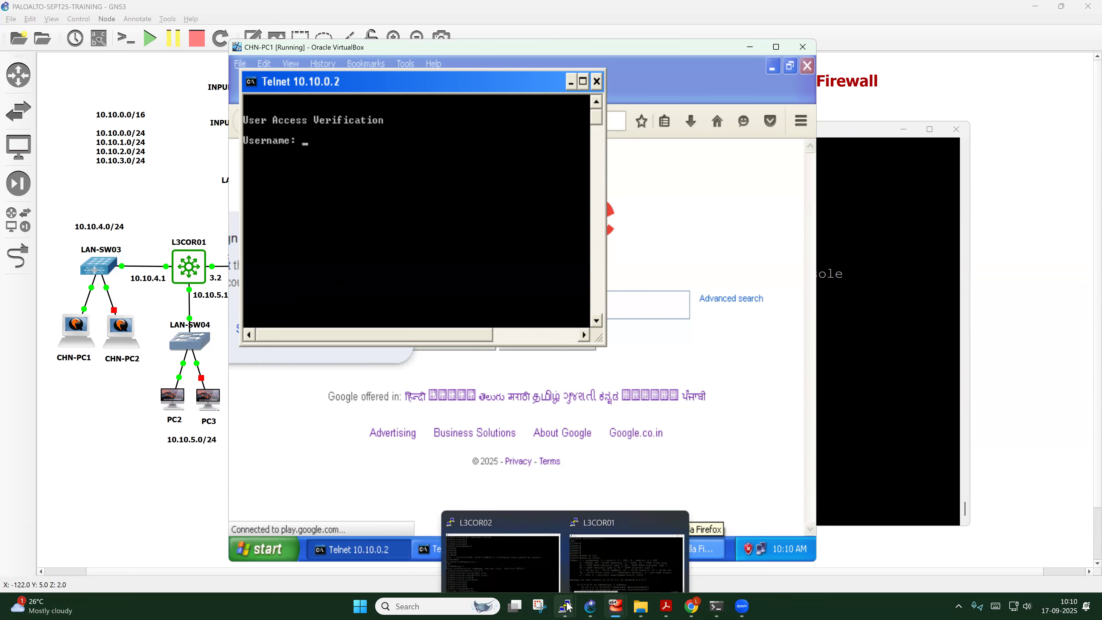
{"action": "left_click", "coordinate": [528, 574]}
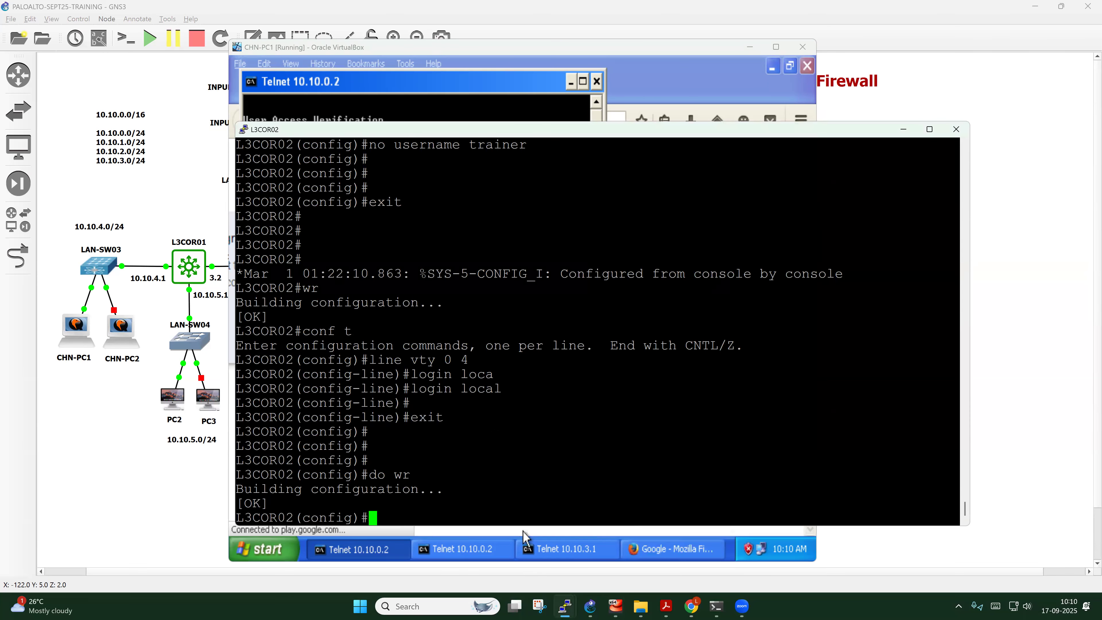
{"action": "key", "text": "Return"}
{"action": "key", "text": "Return"}
{"action": "type", "text": "li"}
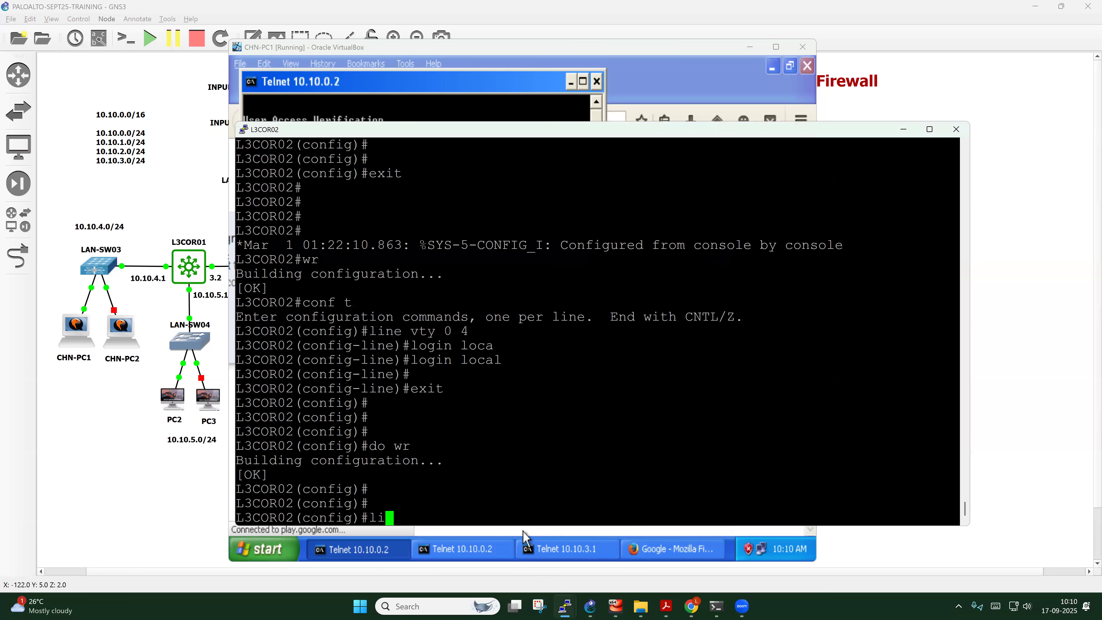
{"action": "type", "text": "ne vty 0 4"}
{"action": "key", "text": "Return"}
{"action": "type", "text": "pass"}
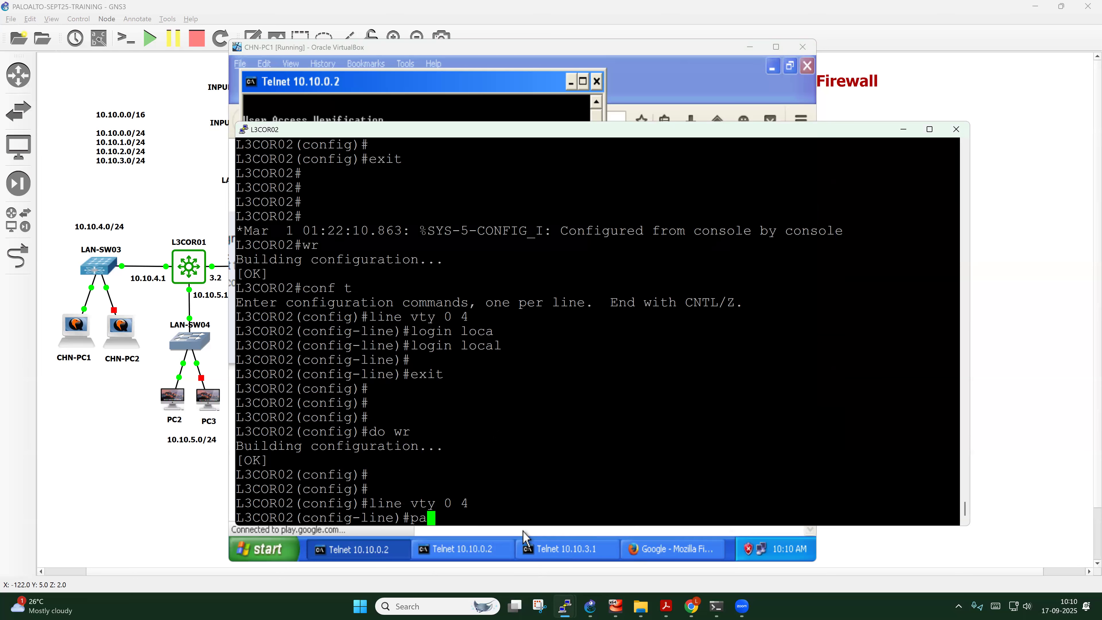
{"action": "key", "text": "Tab"}
{"action": "type", "text": "Tel"}
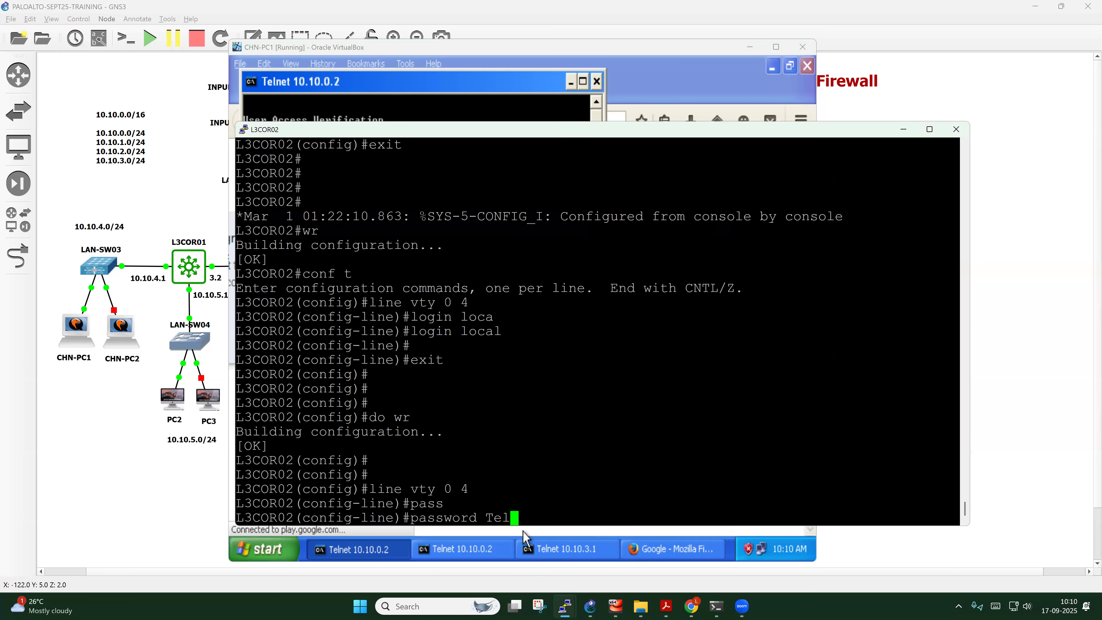
{"action": "type", "text": "net@123#"}
{"action": "key", "text": "Return"}
{"action": "key", "text": "Return"}
{"action": "key", "text": "Return"}
{"action": "key", "text": "Return"}
Exit line configuration and save the configuration with do wr
{"action": "type", "text": "exit"}
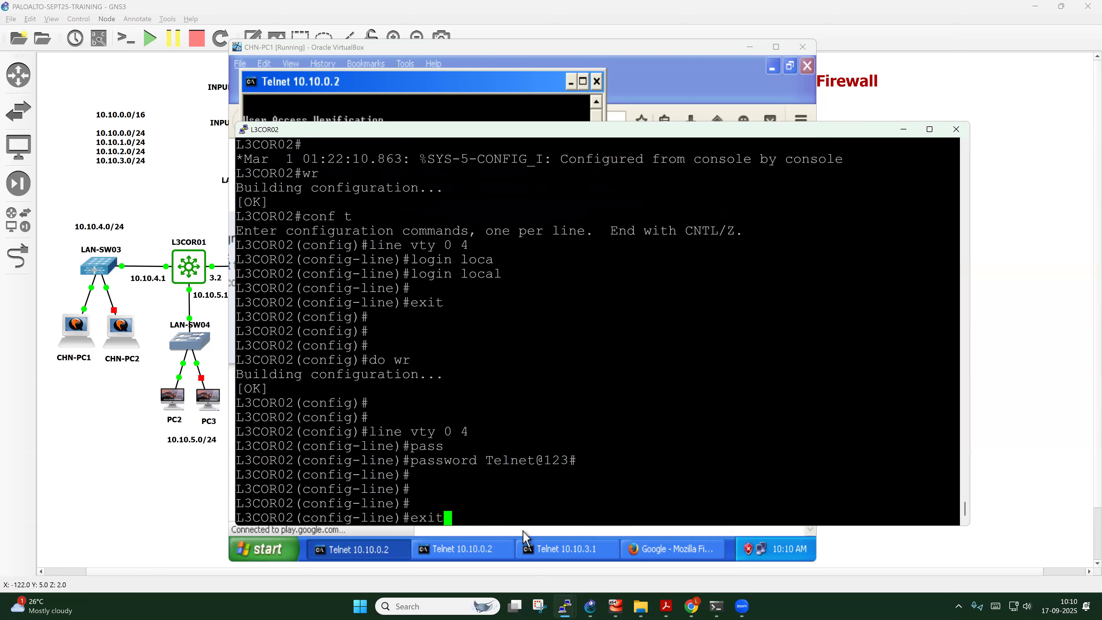
{"action": "key", "text": "Return"}
{"action": "key", "text": "Return"}
{"action": "key", "text": "Return"}
{"action": "key", "text": "Return"}
{"action": "type", "text": "do wr"}
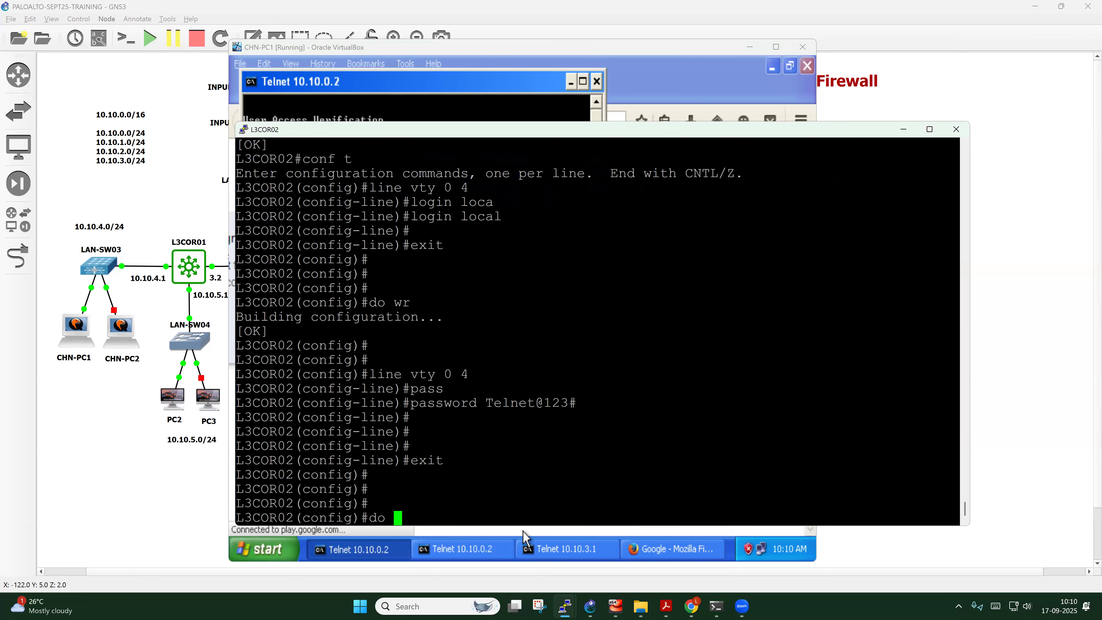
{"action": "key", "text": "Return"}
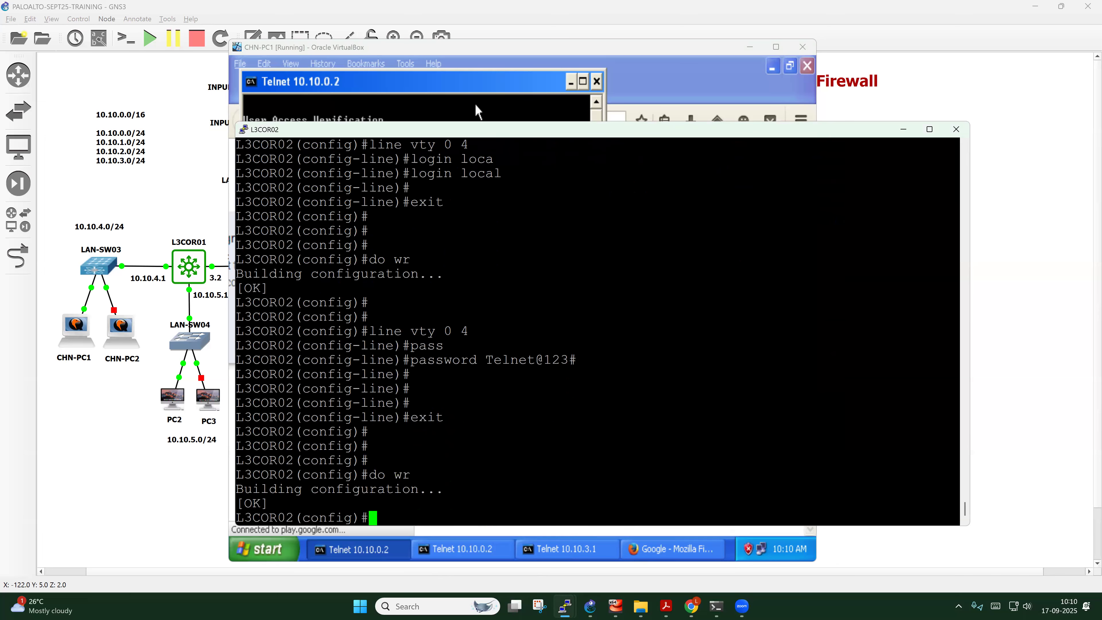
{"action": "left_click", "coordinate": [475, 105]}
Test blank usernames, then rerun telnet 10.10.0.2 and confirm it still asks for a username
{"action": "key", "text": "Return"}
{"action": "key", "text": "Return"}
{"action": "key", "text": "Return"}
{"action": "key", "text": "Return"}
{"action": "key", "text": "Return"}
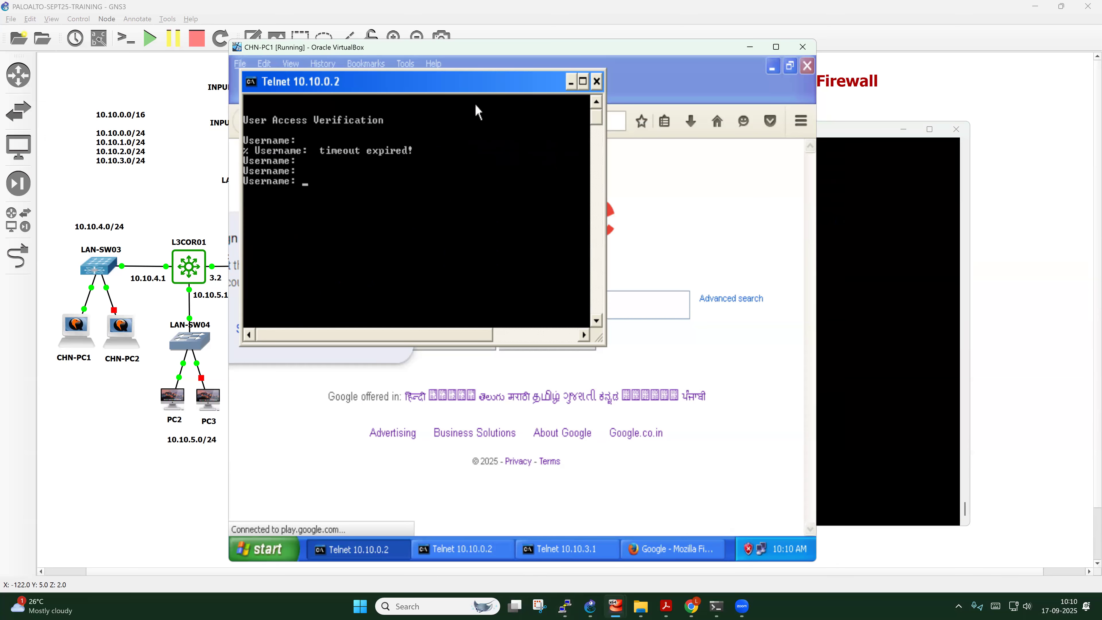
{"action": "key", "text": "Return"}
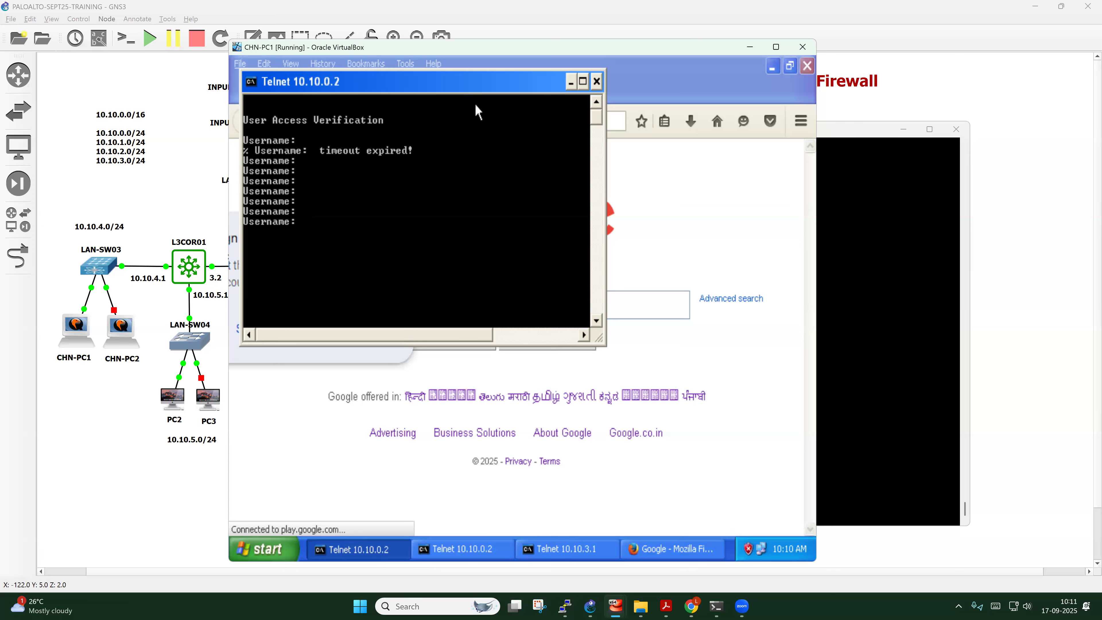
{"action": "left_click", "coordinate": [596, 81]}
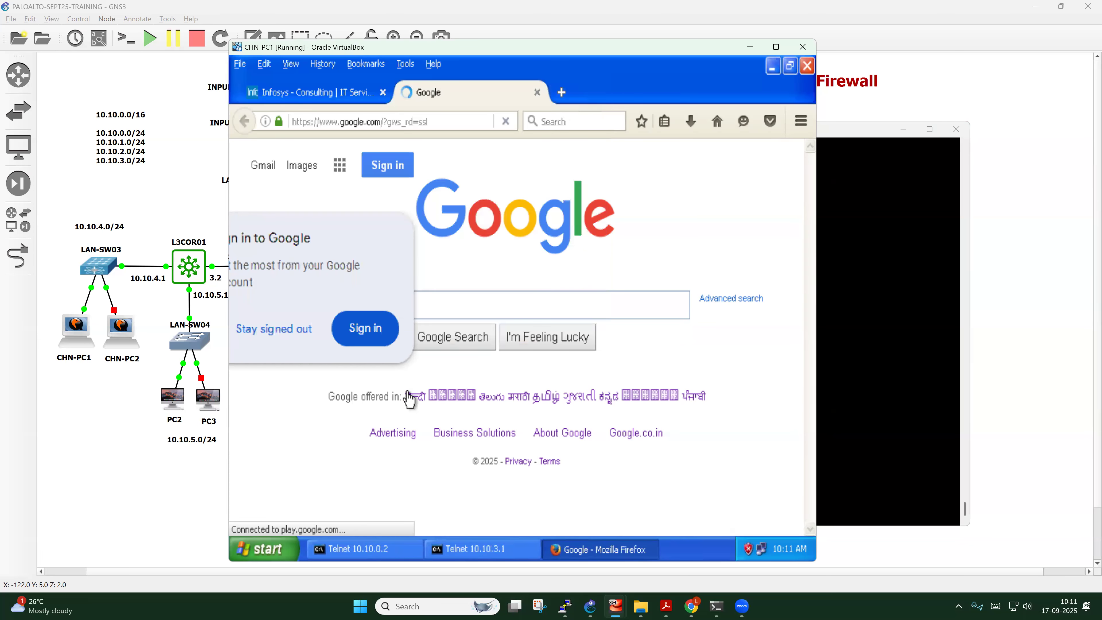
{"action": "left_click", "coordinate": [382, 549]}
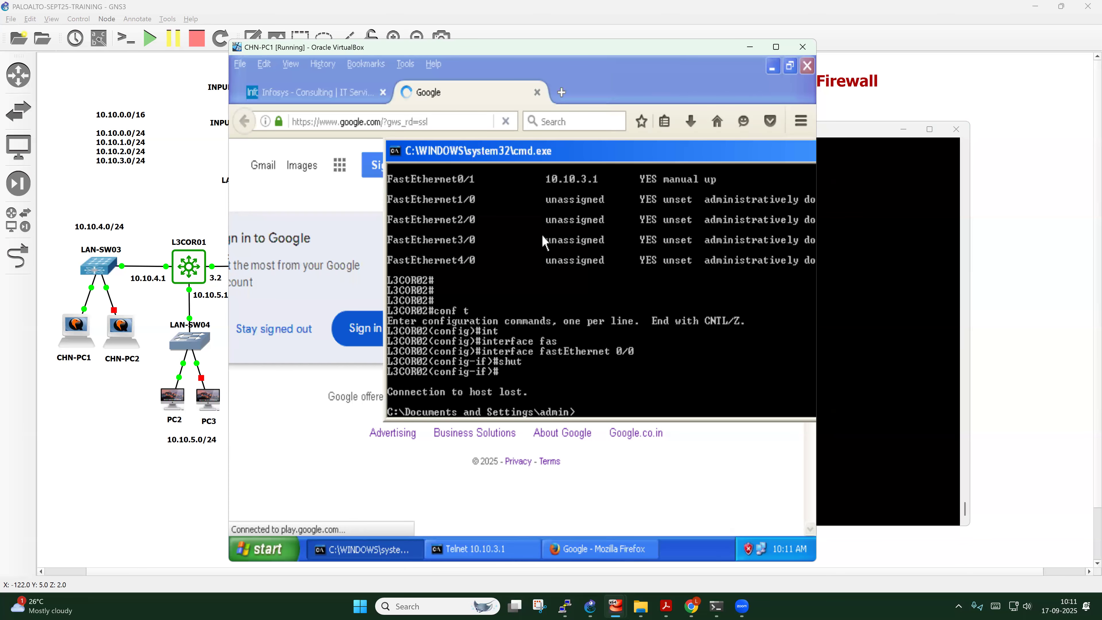
{"action": "key", "text": "Up"}
{"action": "key", "text": "Return"}
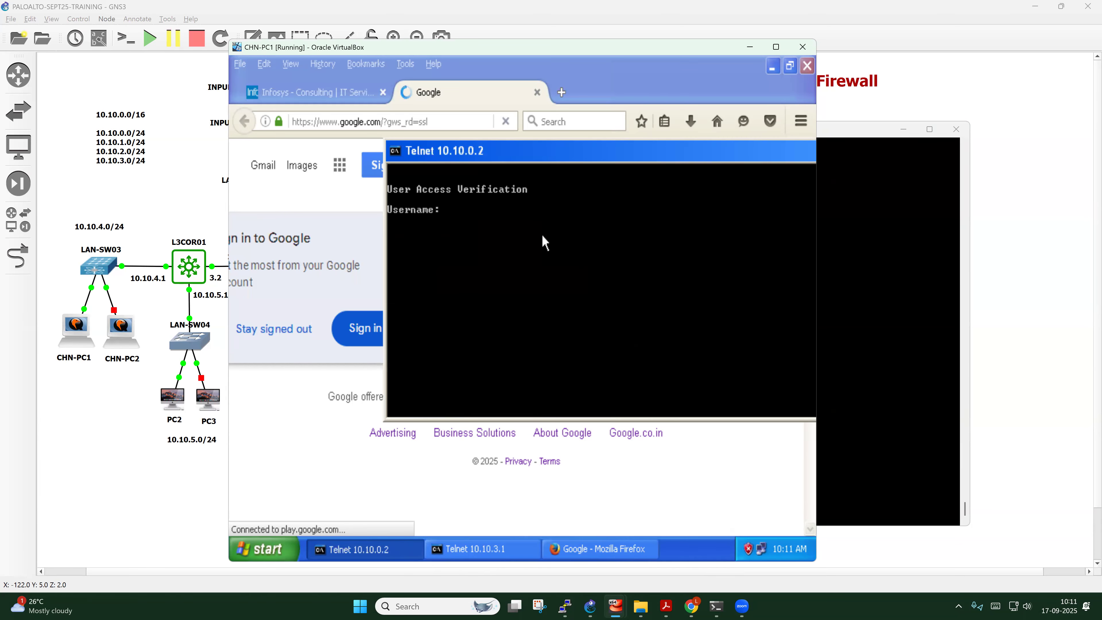
{"action": "key", "text": "Return"}
{"action": "key", "text": "Return"}
{"action": "key", "text": "Return"}
{"action": "key", "text": "Return"}
{"action": "key", "text": "Return"}
{"action": "key", "text": "Return"}
{"action": "key", "text": "Return"}
{"action": "key", "text": "Return"}
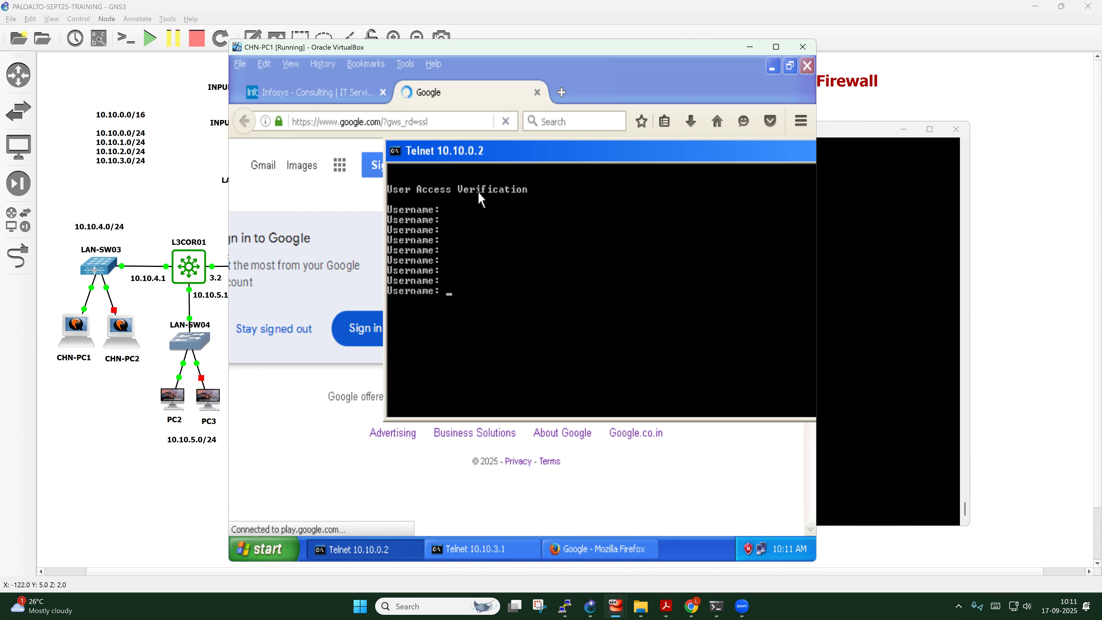
Bring the L3COR02 console forward and make its window narrower
{"action": "left_click", "coordinate": [609, 69]}
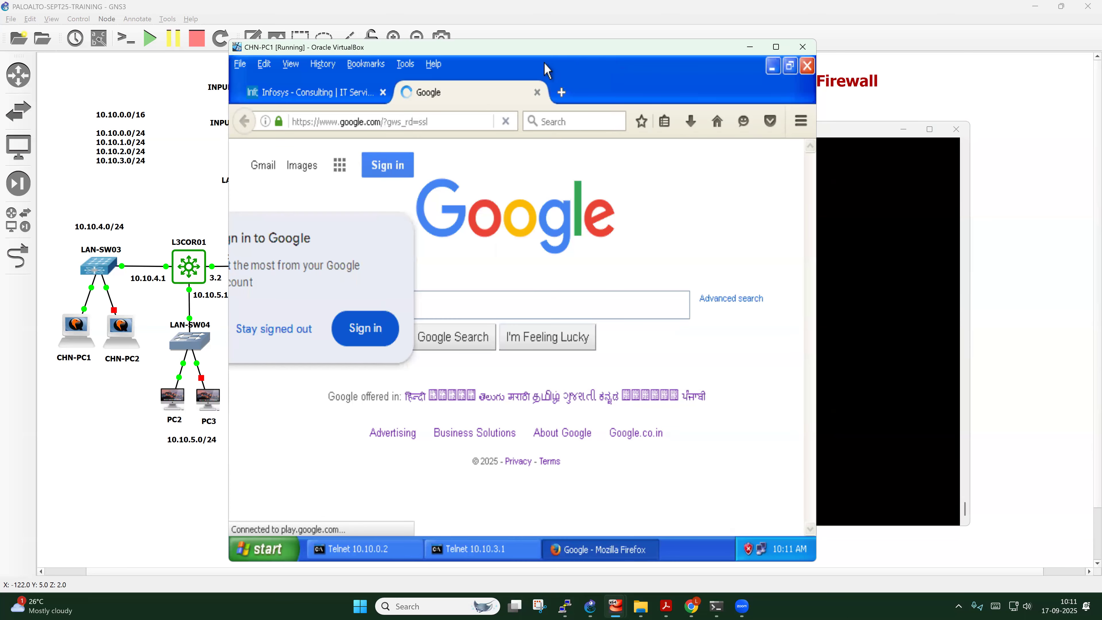
{"action": "mouse_move", "coordinate": [565, 607]}
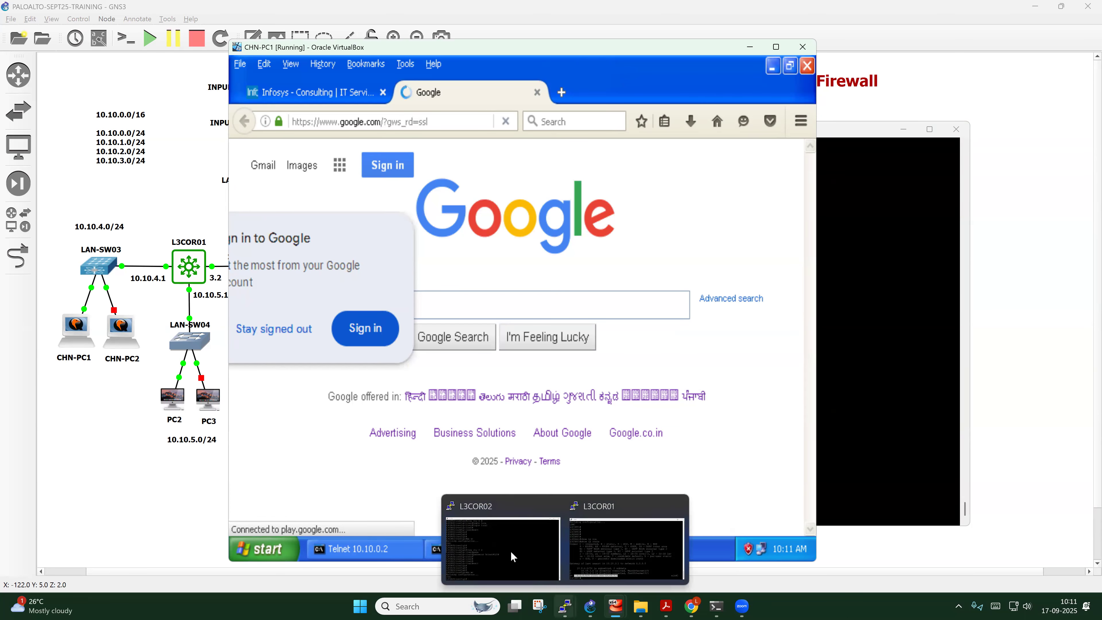
{"action": "left_click", "coordinate": [510, 552]}
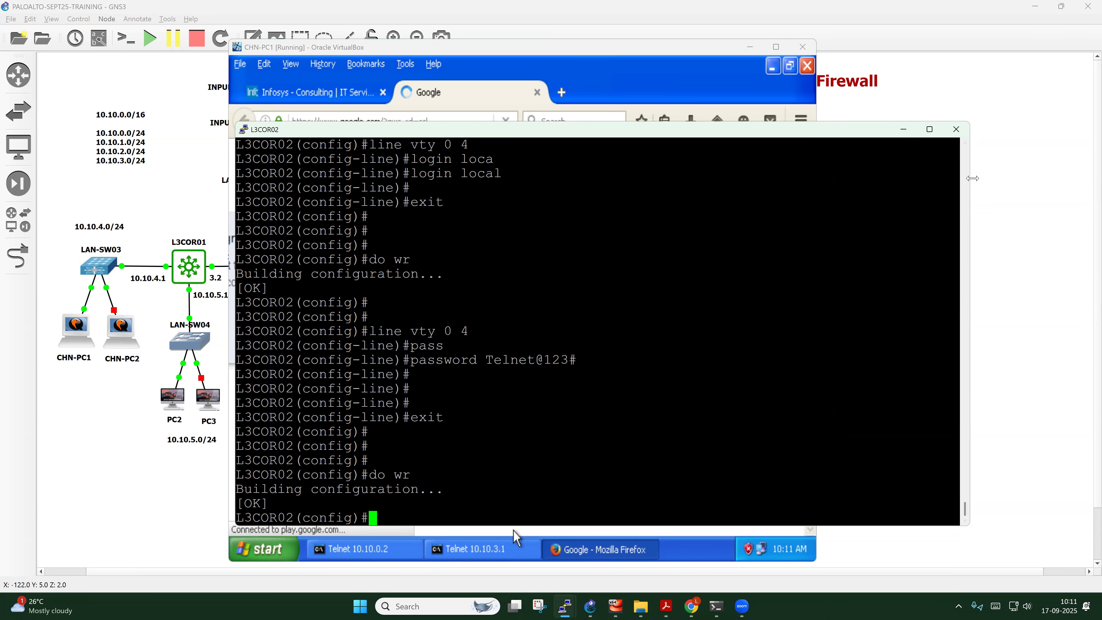
{"action": "left_click_drag", "start_coordinate": [973, 178], "coordinate": [725, 182]}
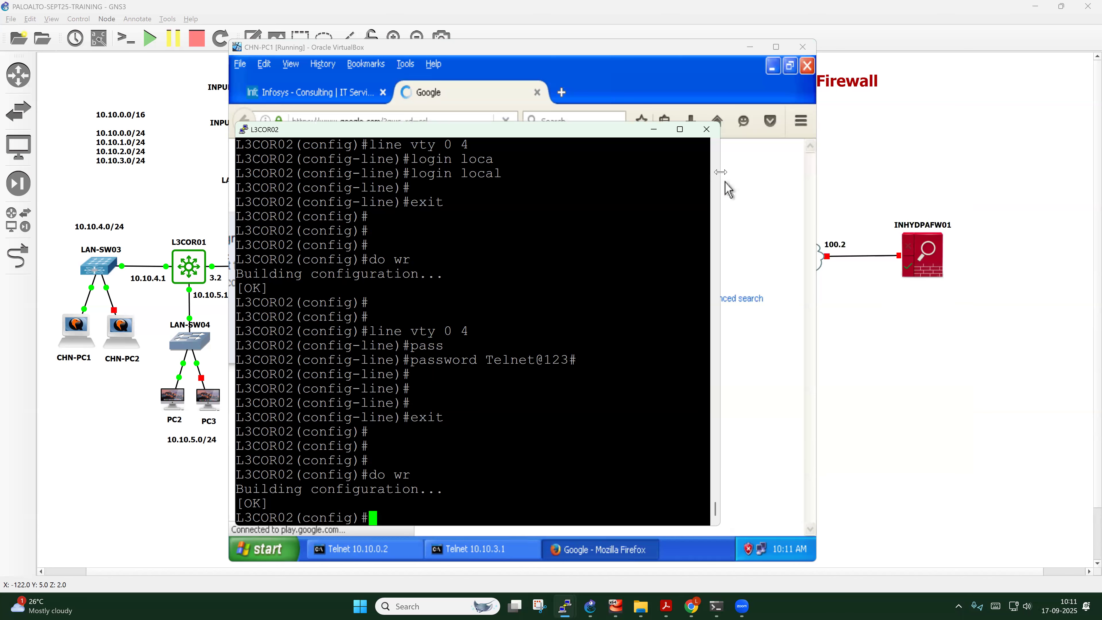
Minimize the L3COR02 console, Firefox and the CHN-PC1 VM to reveal the GNS3 topology
{"action": "left_click", "coordinate": [654, 130]}
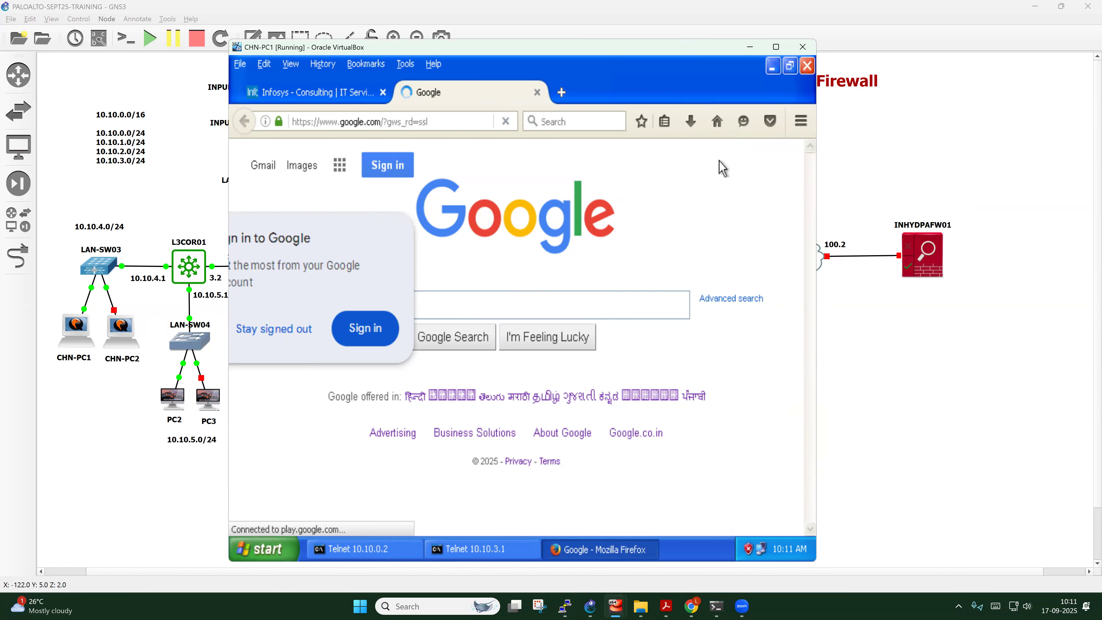
{"action": "left_click", "coordinate": [769, 69]}
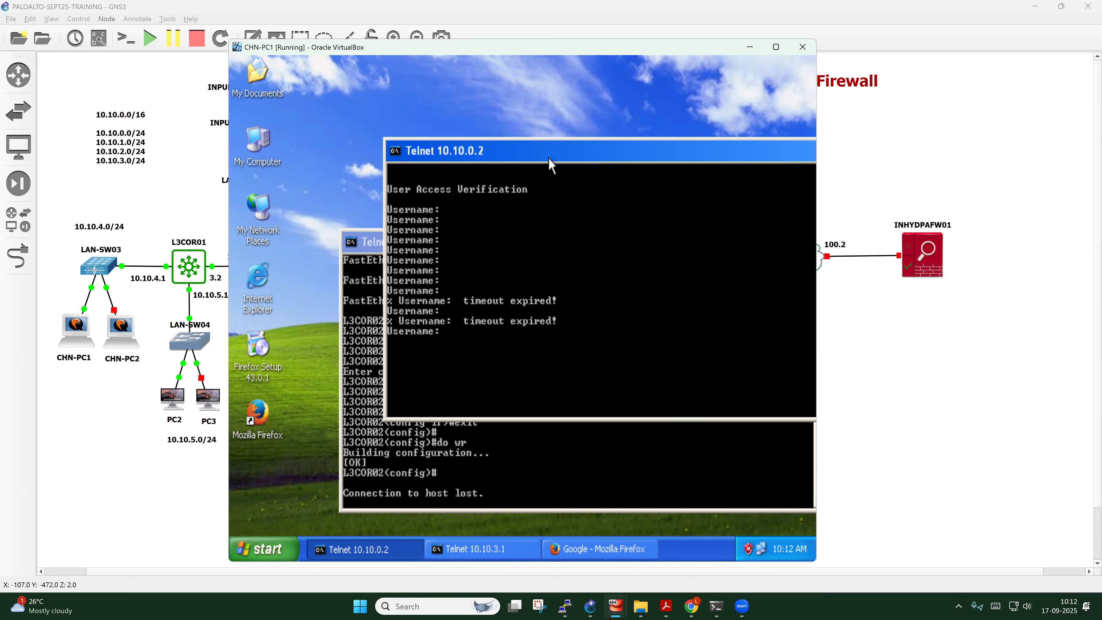
{"action": "left_click", "coordinate": [608, 38]}
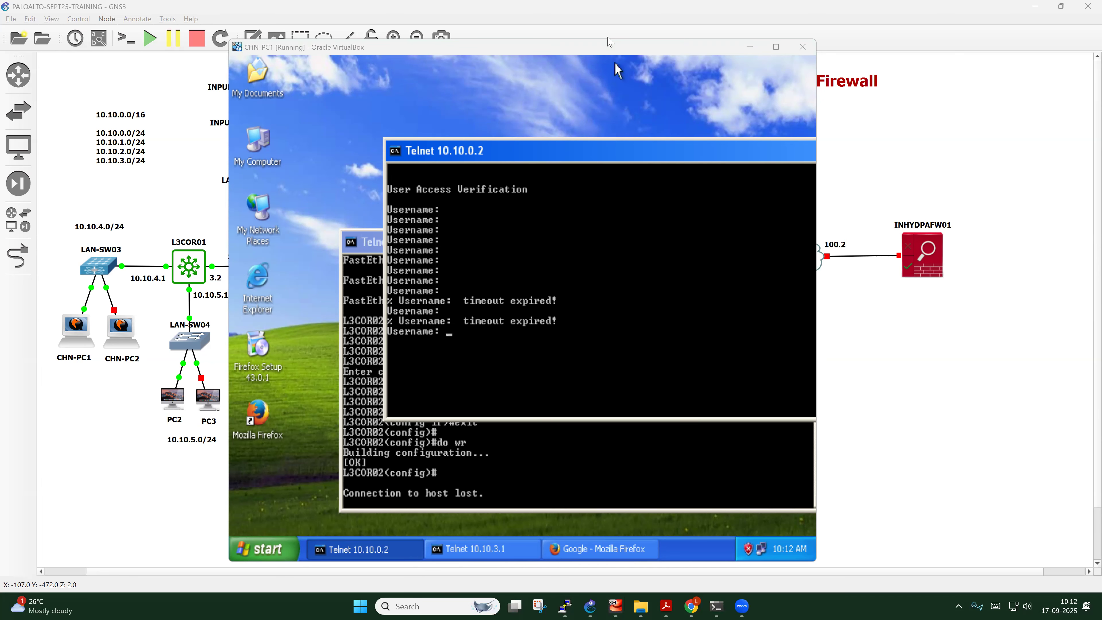
{"action": "left_click", "coordinate": [750, 48]}
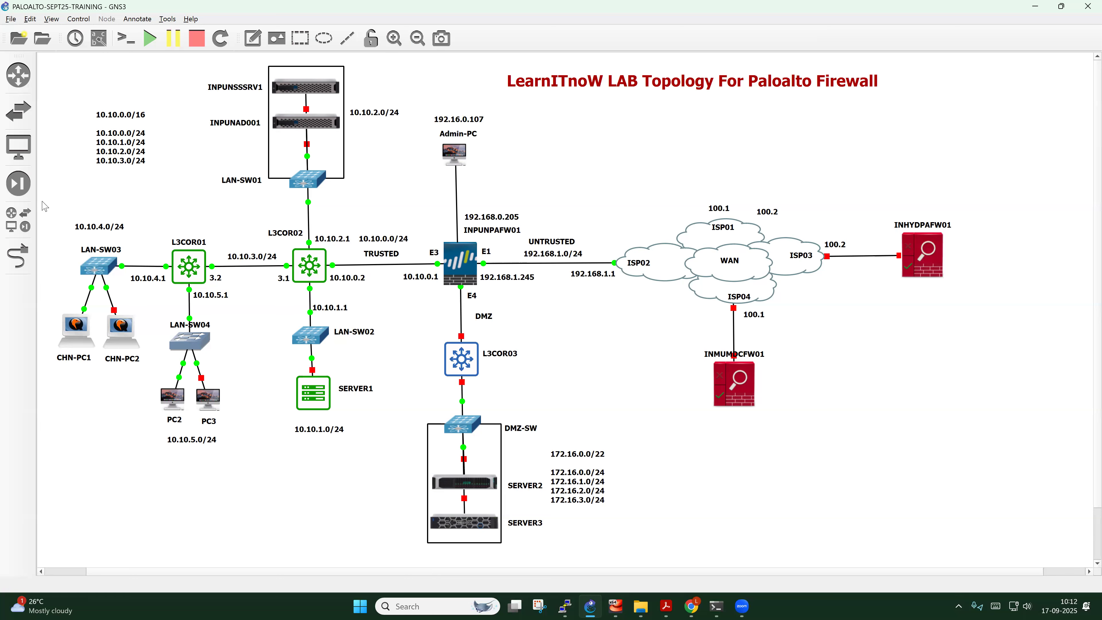
Draw red marks near INPUNAD001, LAN-SW04 and PC3 on the topology
{"action": "left_click_drag", "start_coordinate": [176, 143], "coordinate": [208, 114]}
{"action": "left_click_drag", "start_coordinate": [155, 312], "coordinate": [189, 292]}
{"action": "left_click_drag", "start_coordinate": [238, 378], "coordinate": [251, 371]}
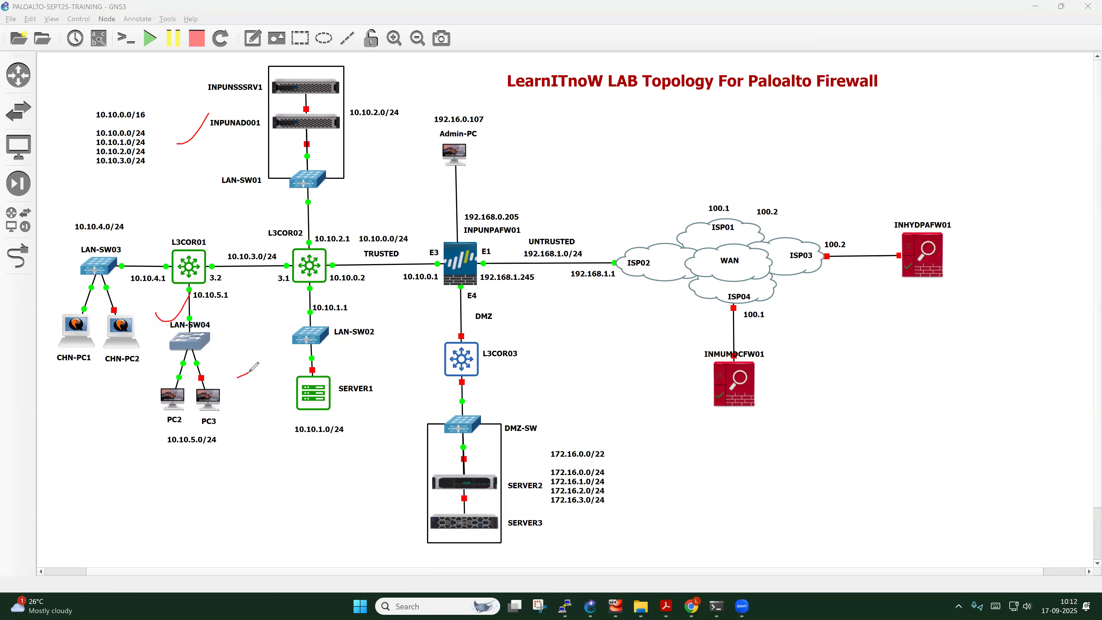